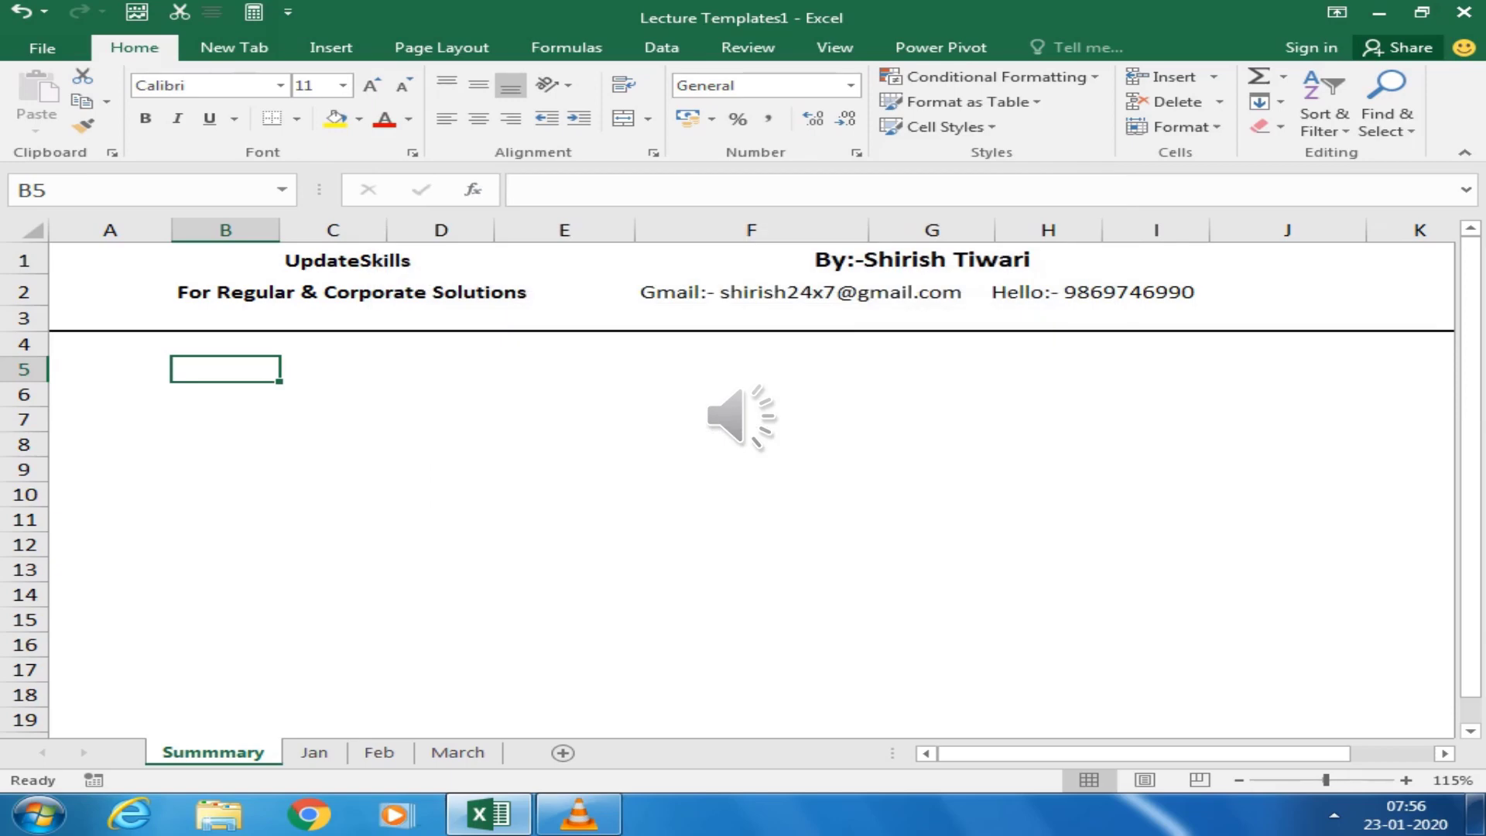
Type the heading 'Cell Refernces' in B5
text(CE)
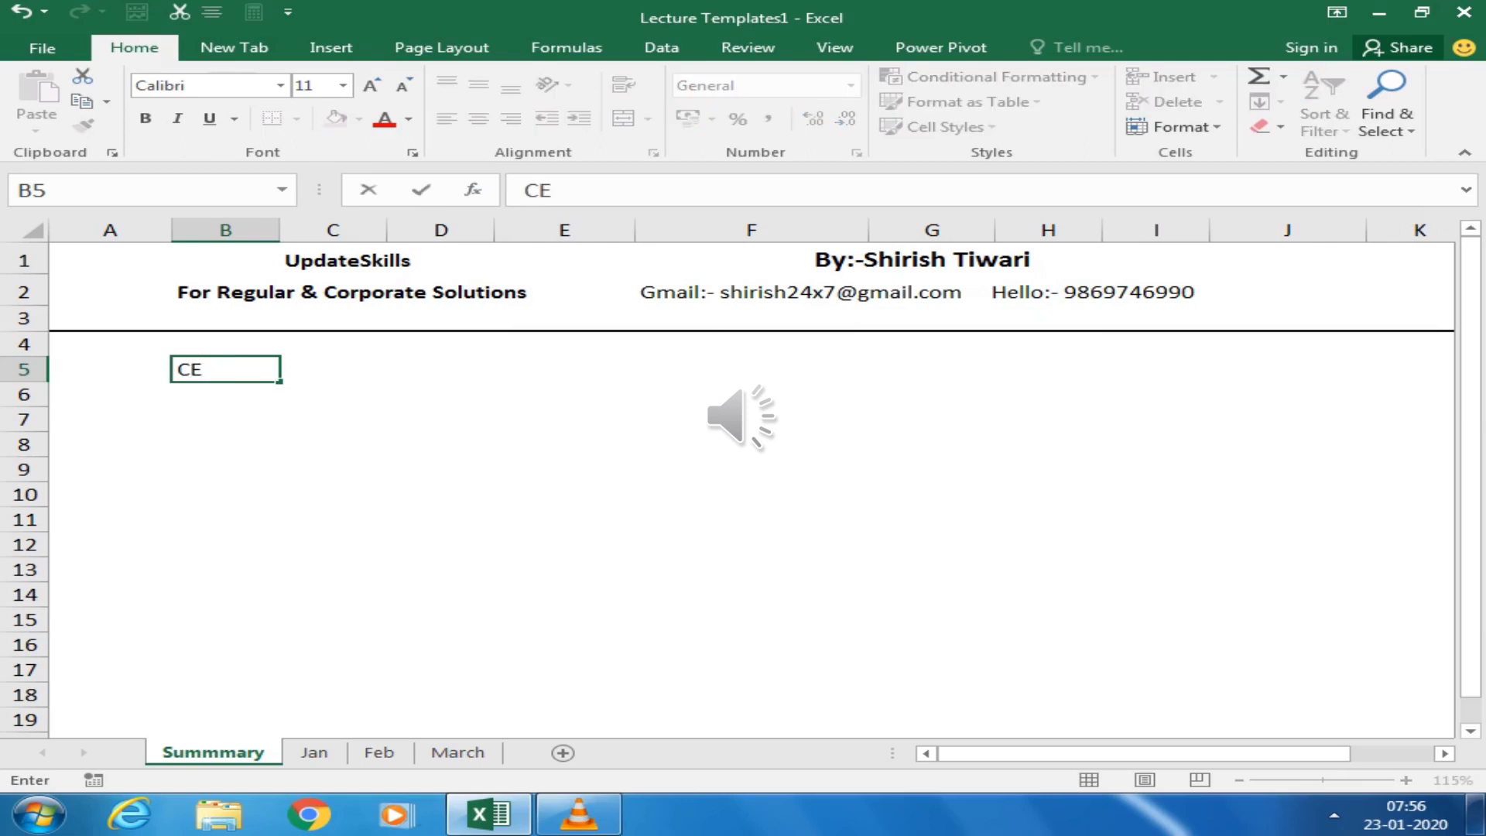
key(BackSpace)
text(ell Re)
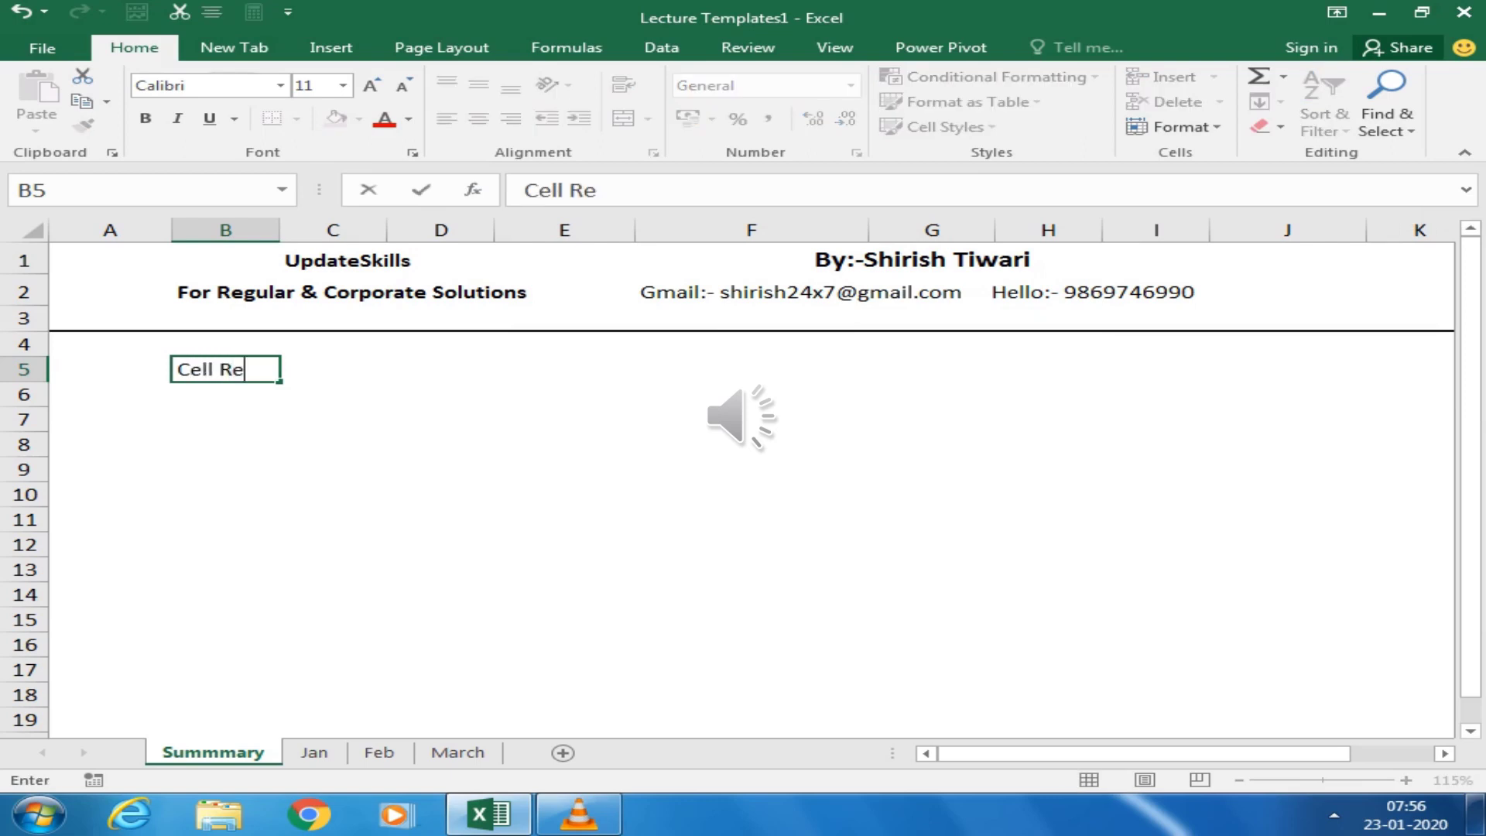
text(fernces)
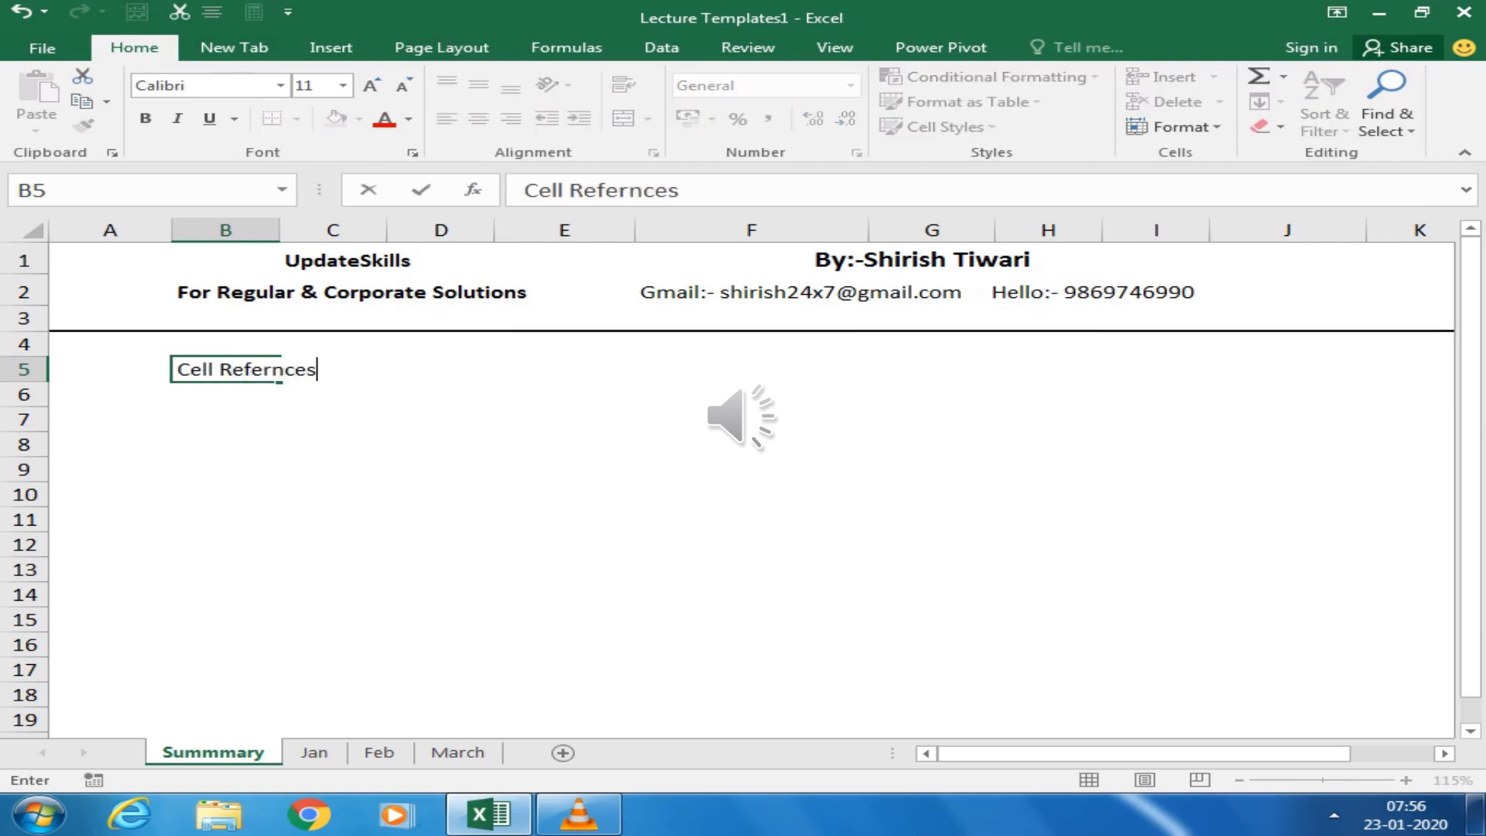
key(Return)
key(Right)
key(Right)
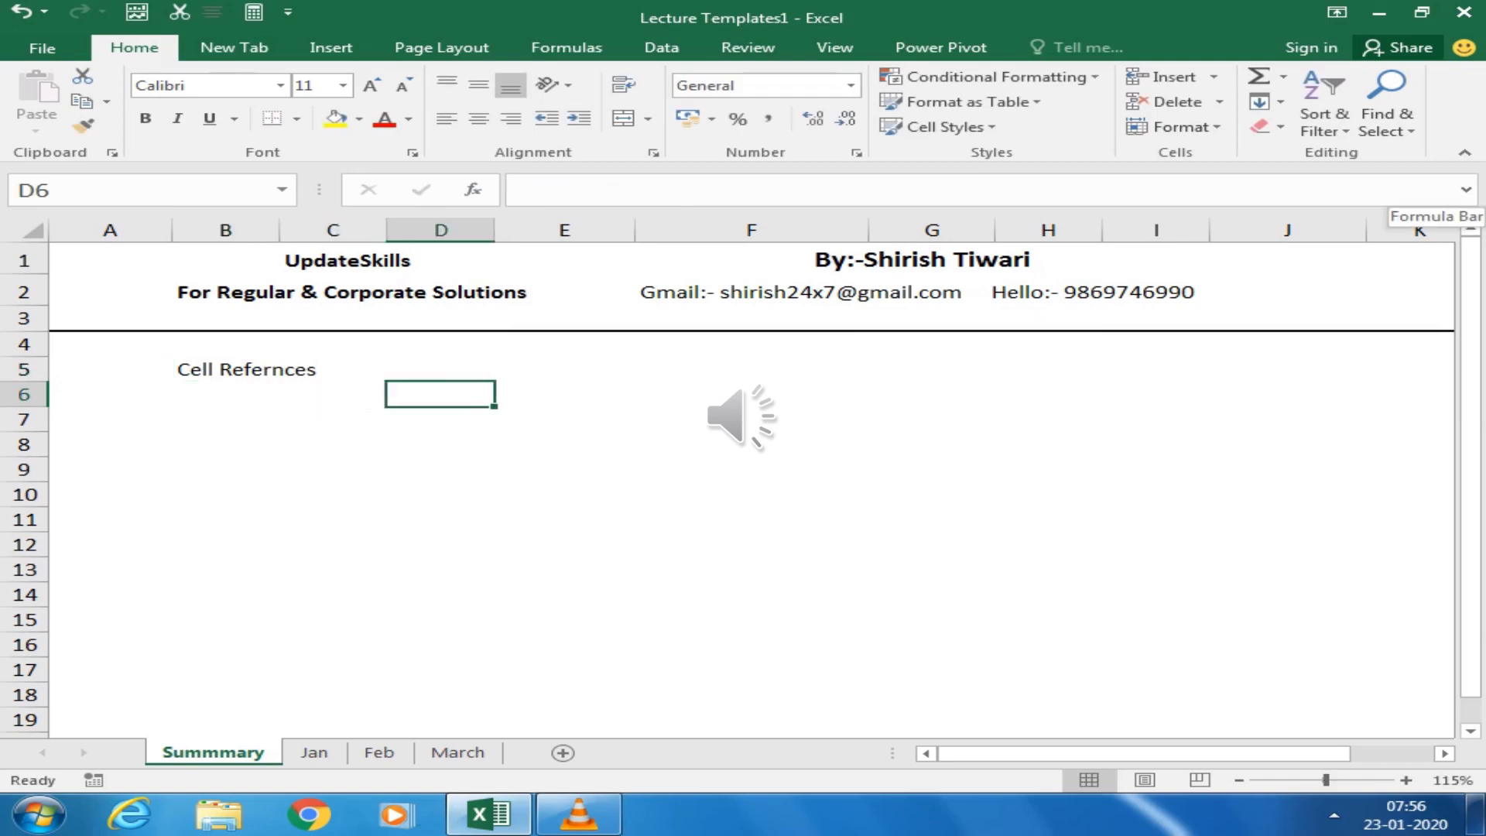
Enter 1) Relative Cell Ref and 2) Absolute Cell Ref in D5:E6
click(441, 369)
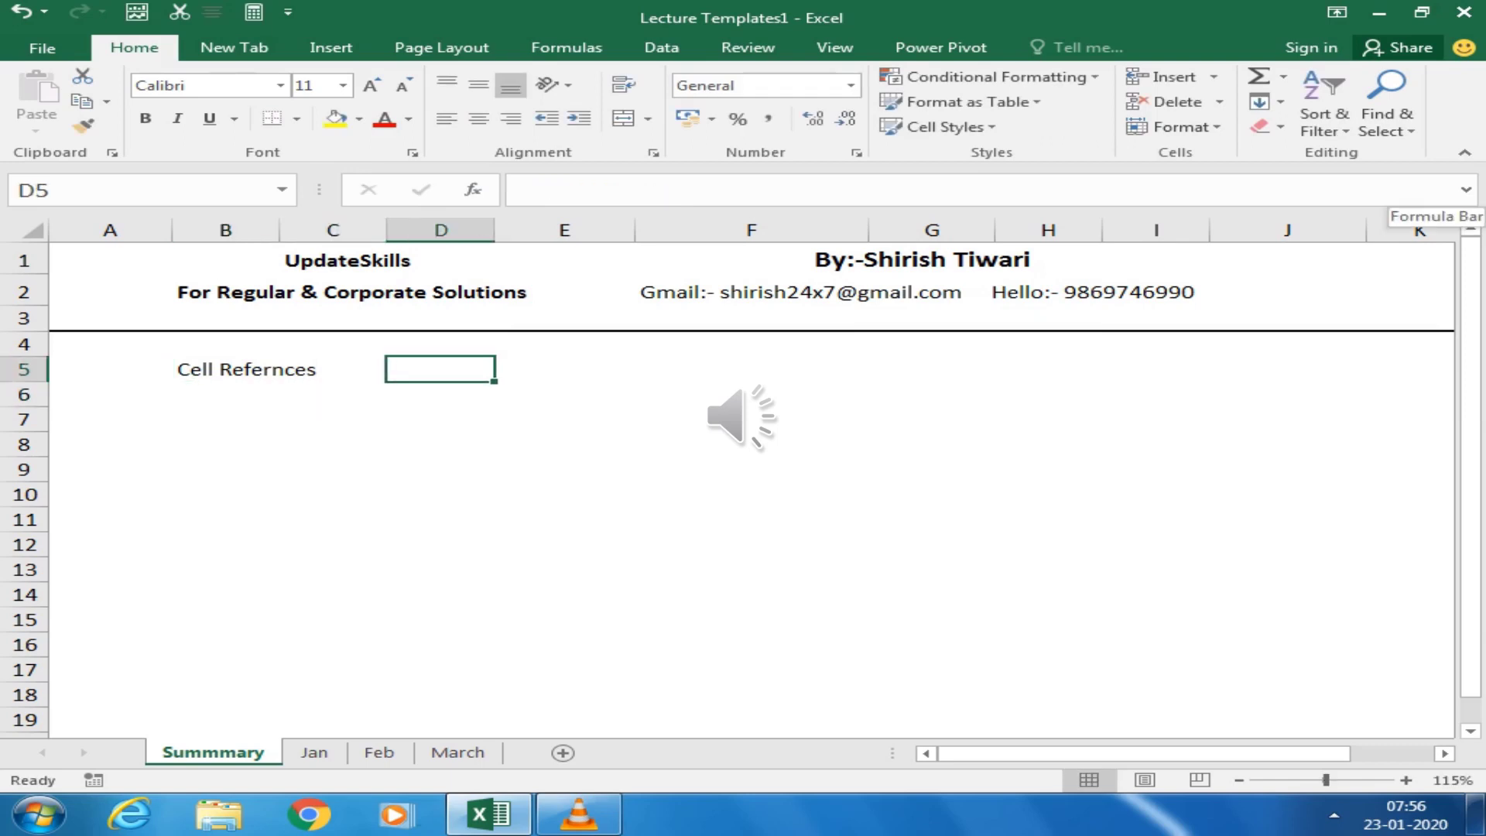
text(1))
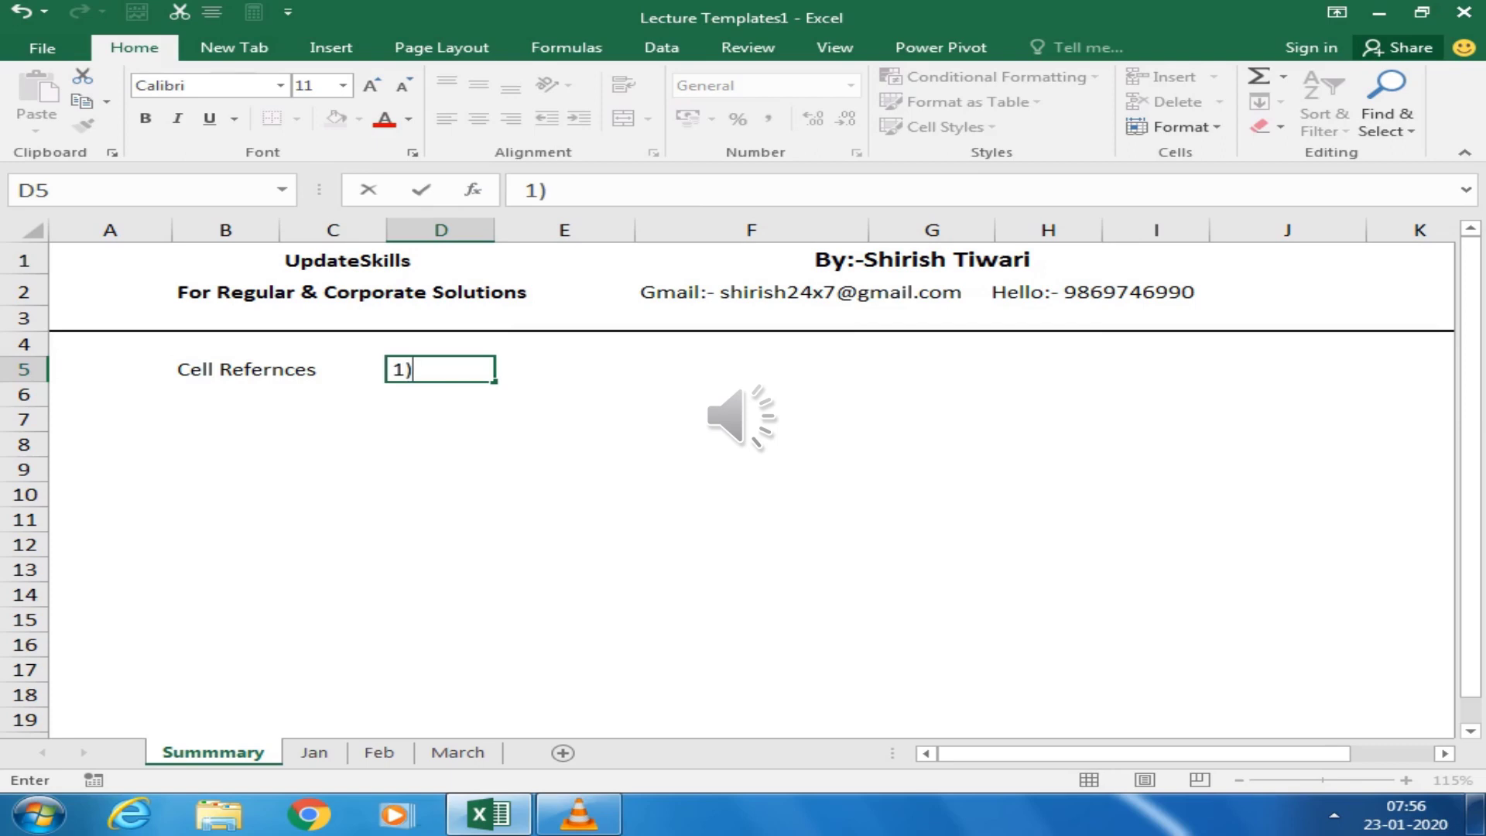
key(Tab)
text(Rel)
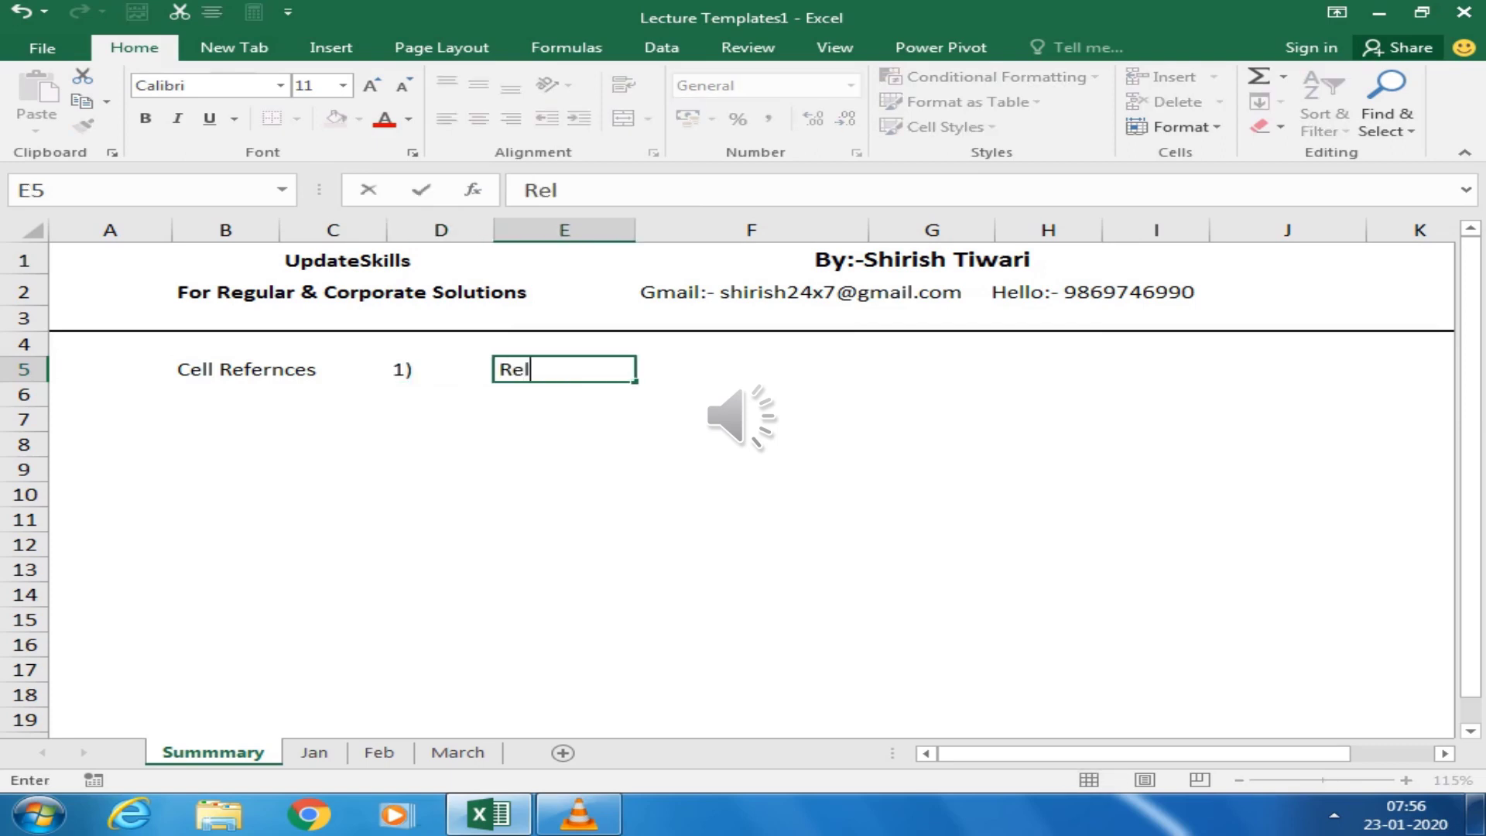
text(ativ)
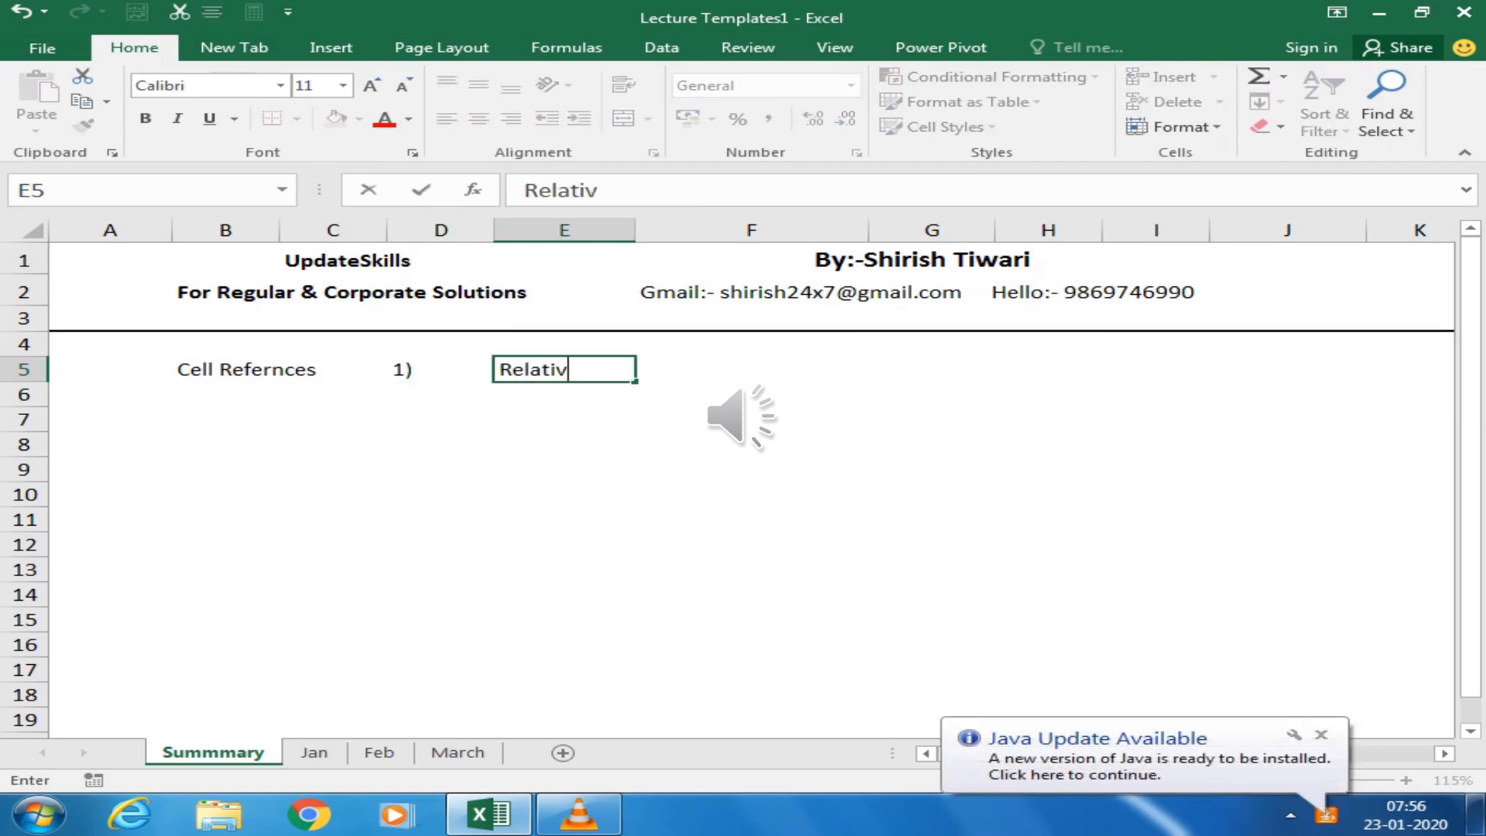
text(e Cell)
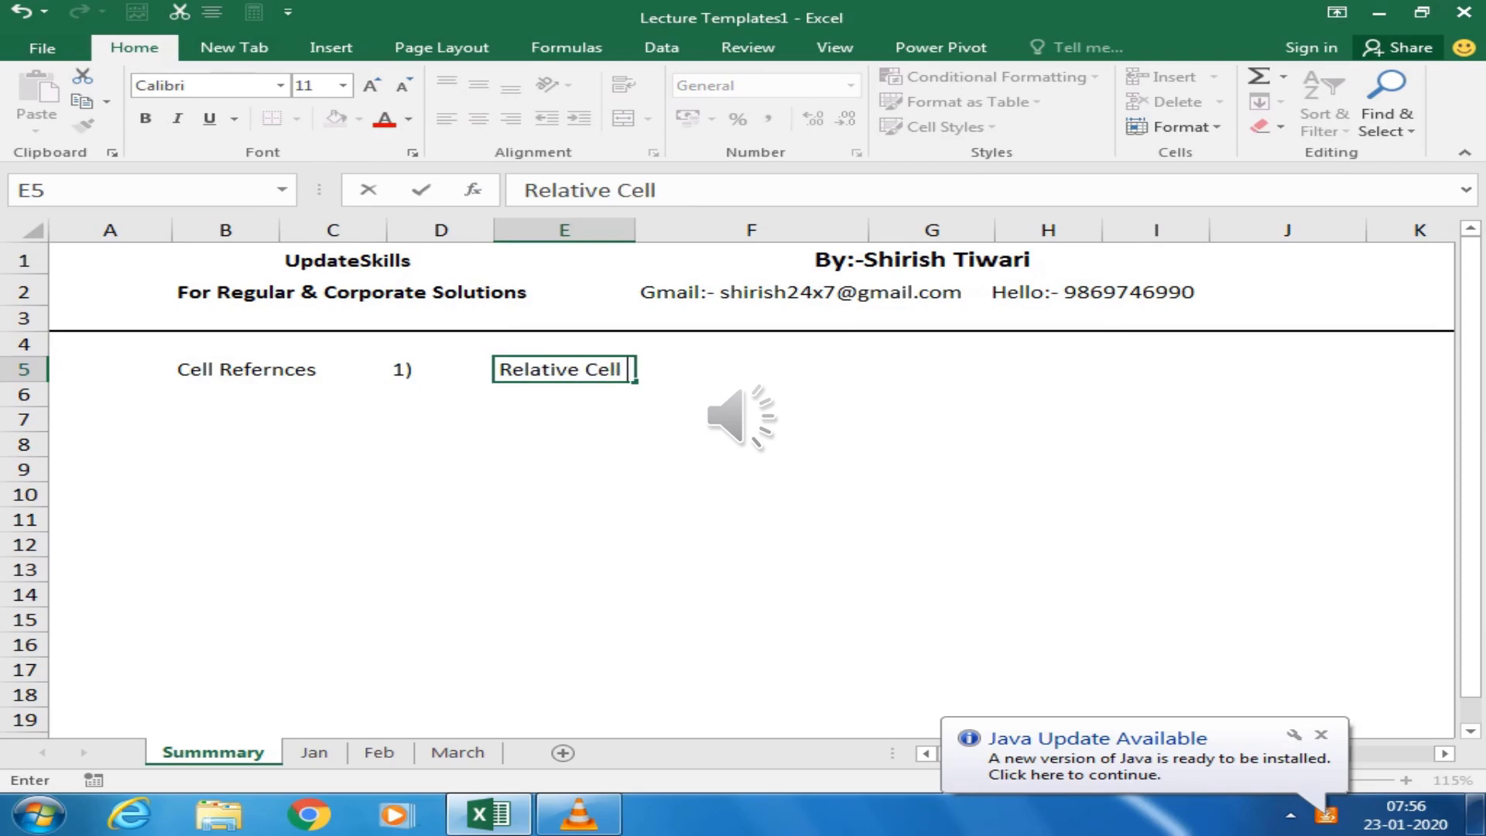
text( Ref)
key(Return)
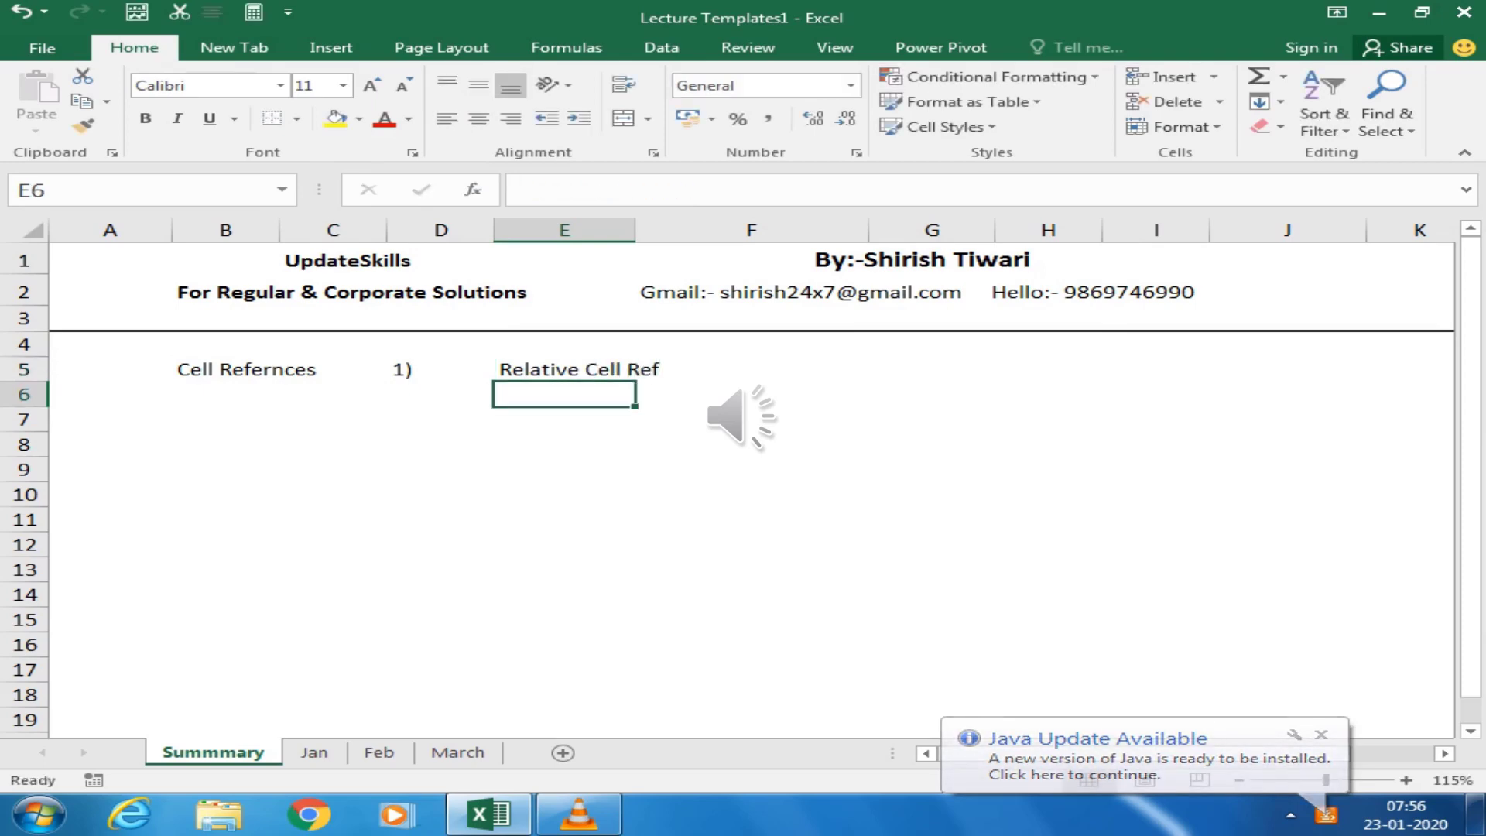
key(Left)
text(2)
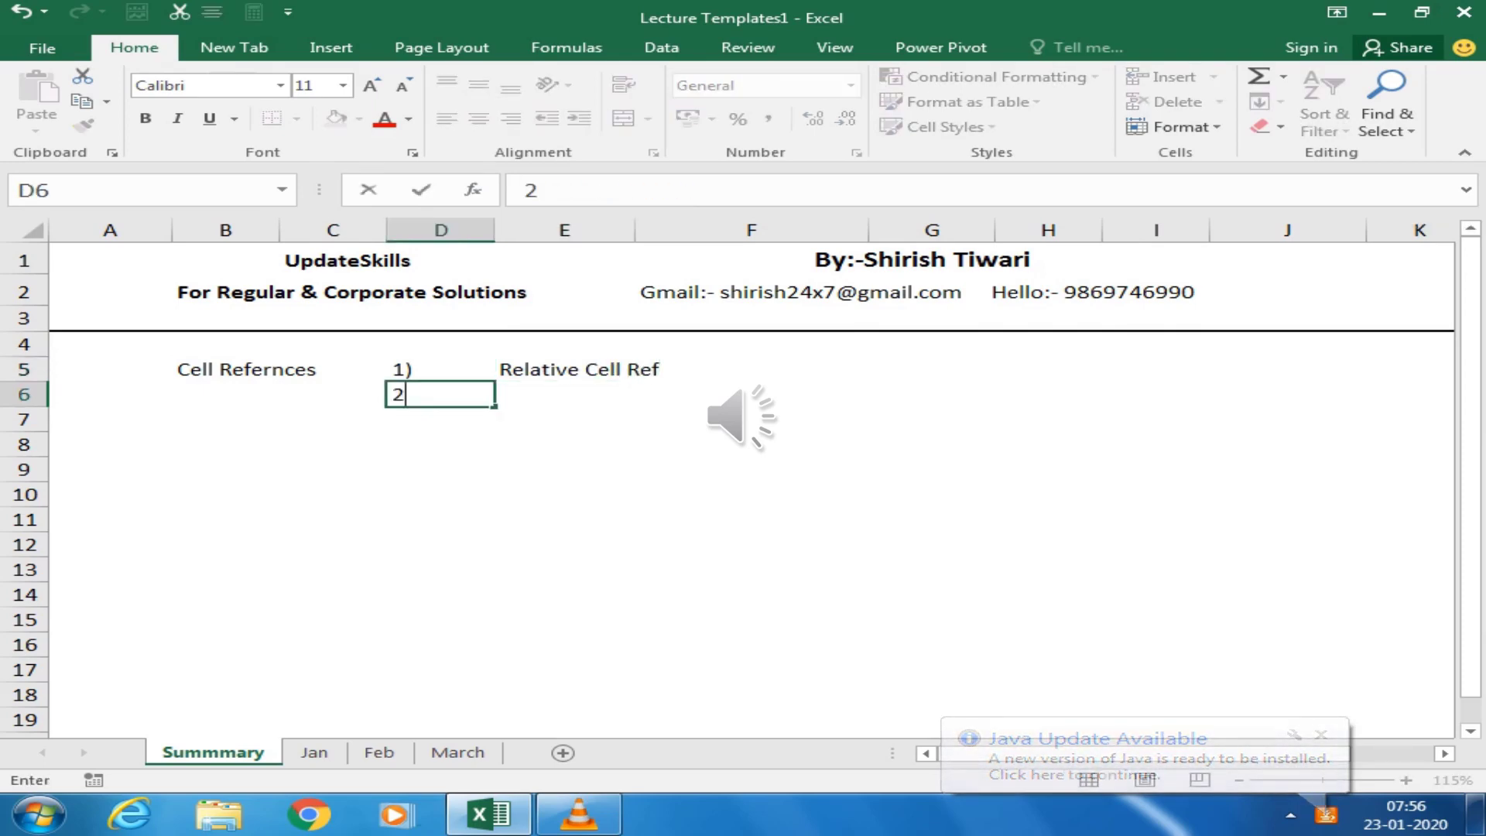
text())
key(Right)
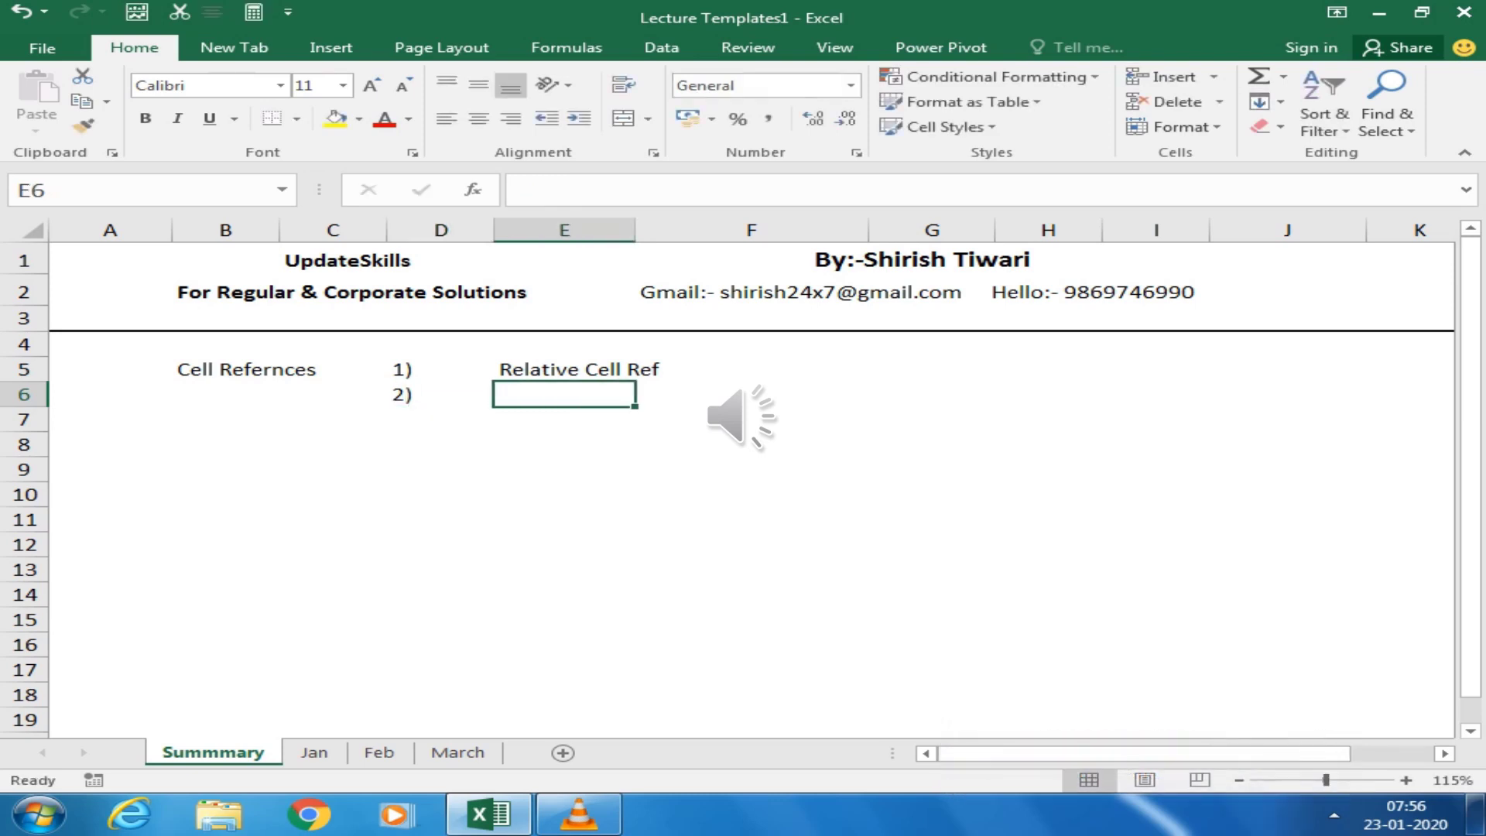
text(Absolu)
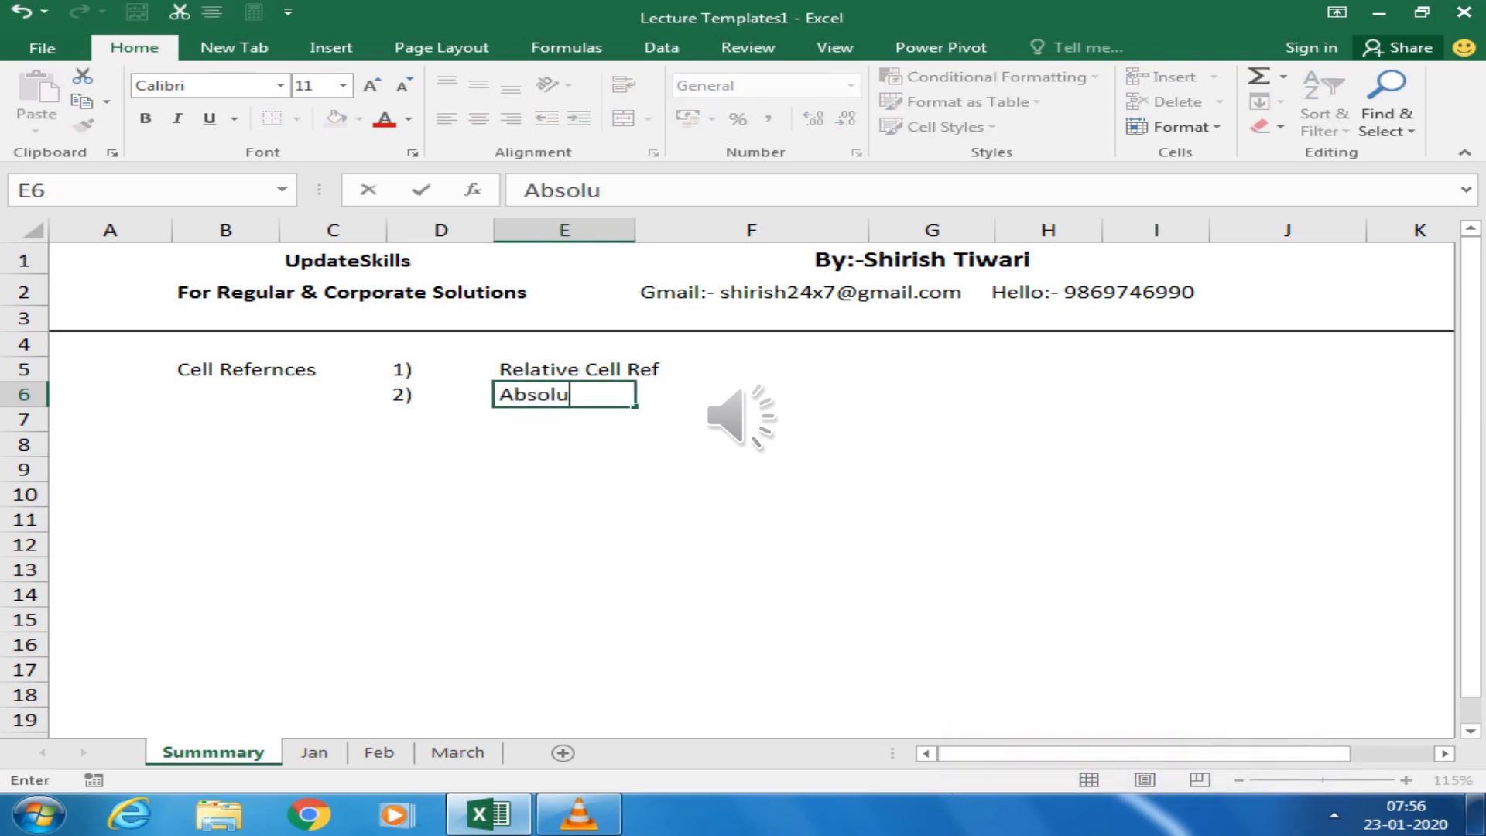
text(te Cell R)
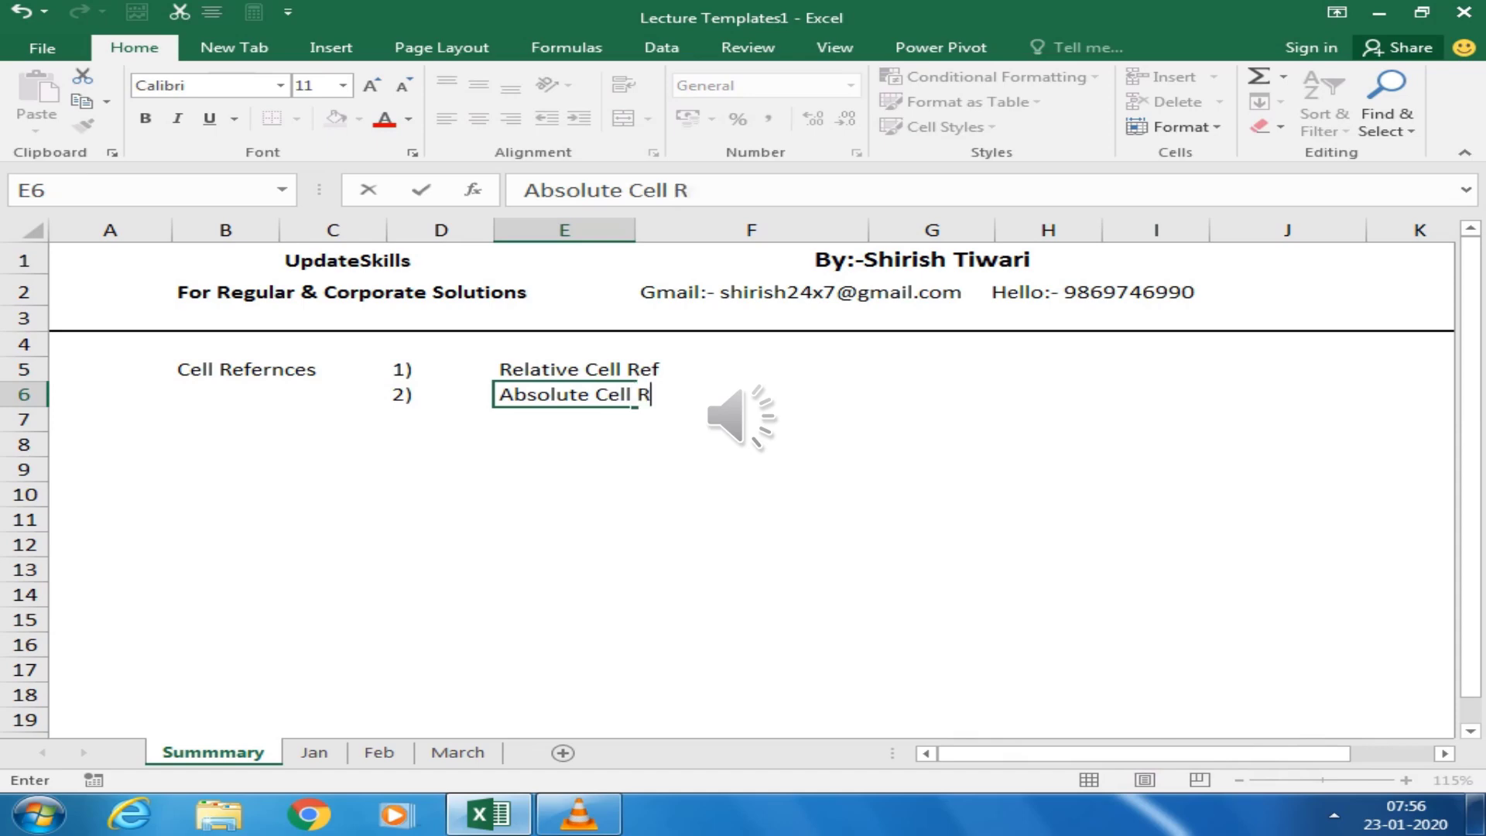
text(ef)
click(440, 419)
Enter 3) Mixed Cell Ref and 4) Circular Cell Ref in D7:E8
text(3)
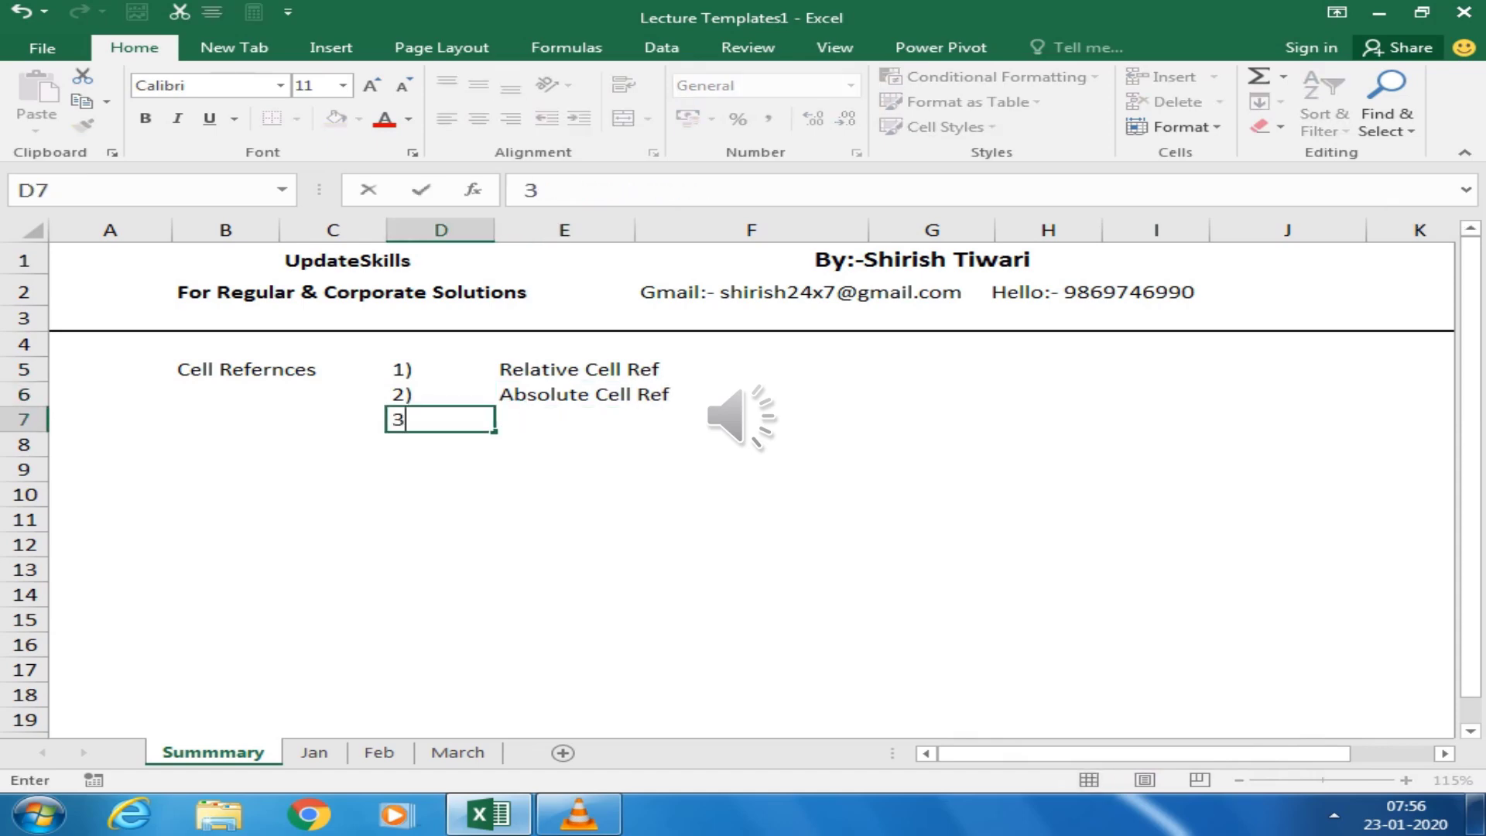
text())
key(Tab)
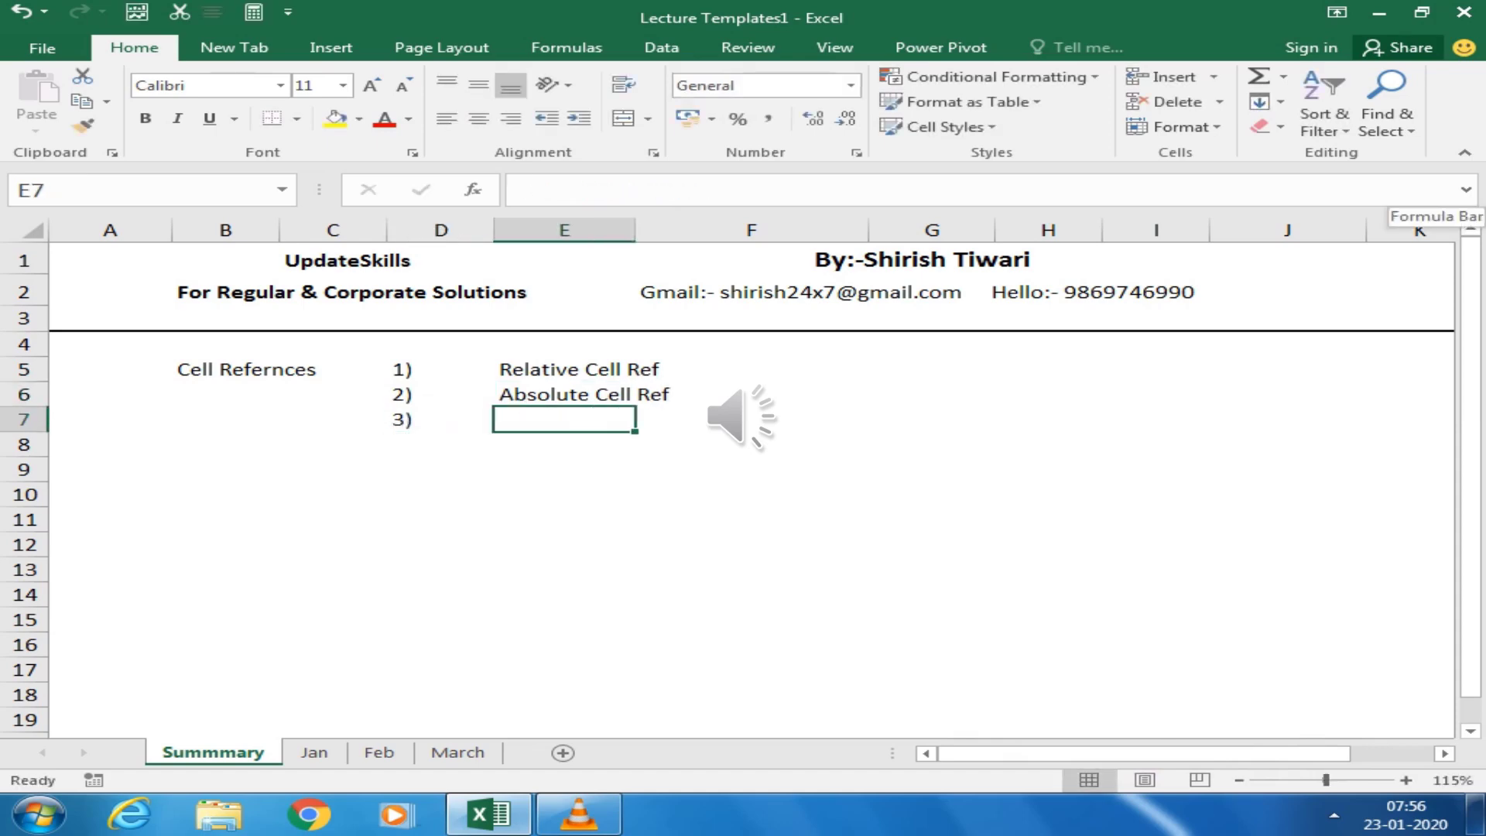
text(Mi)
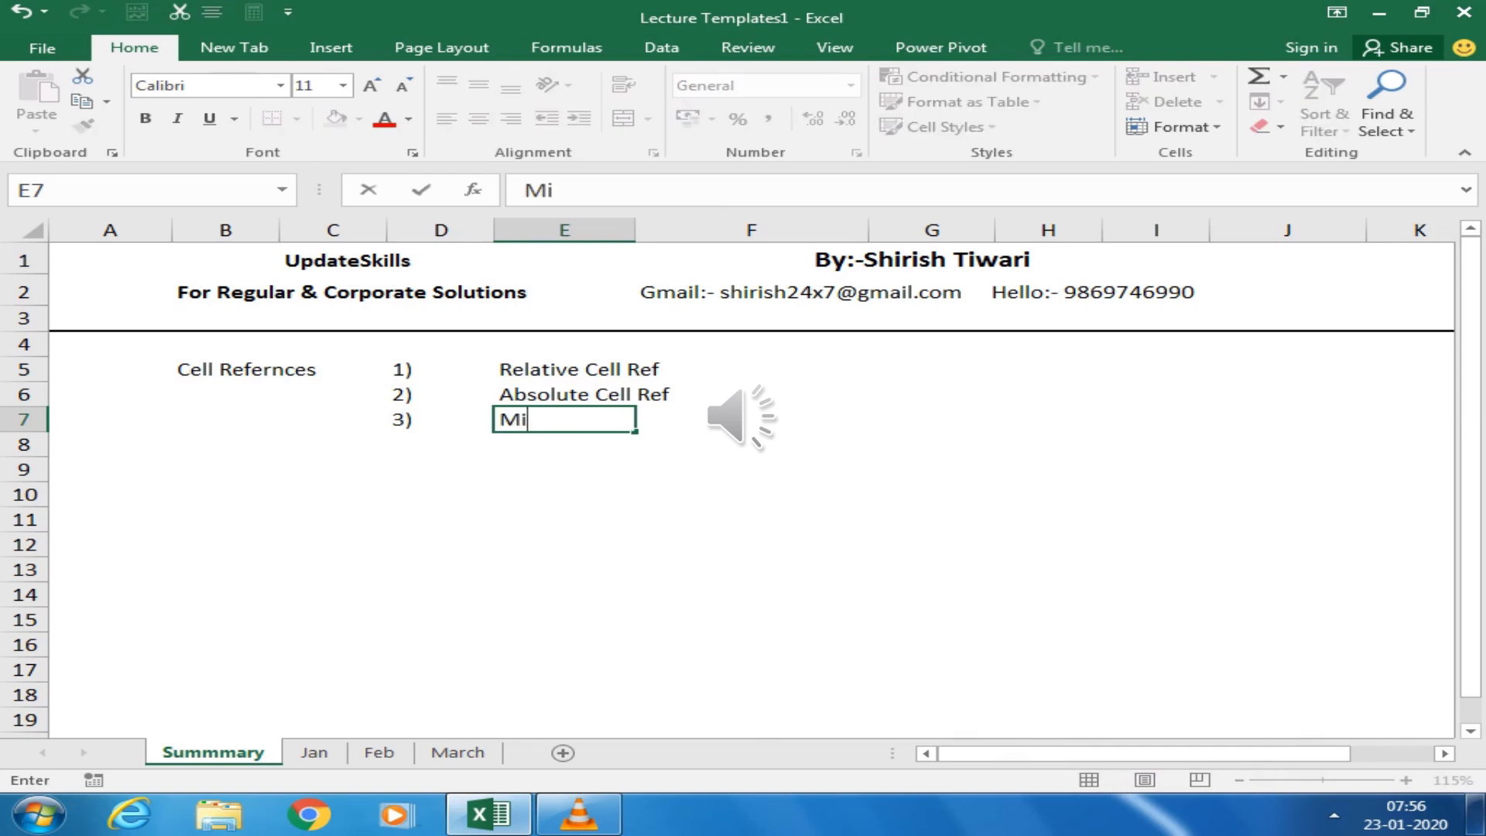
text(xed cell)
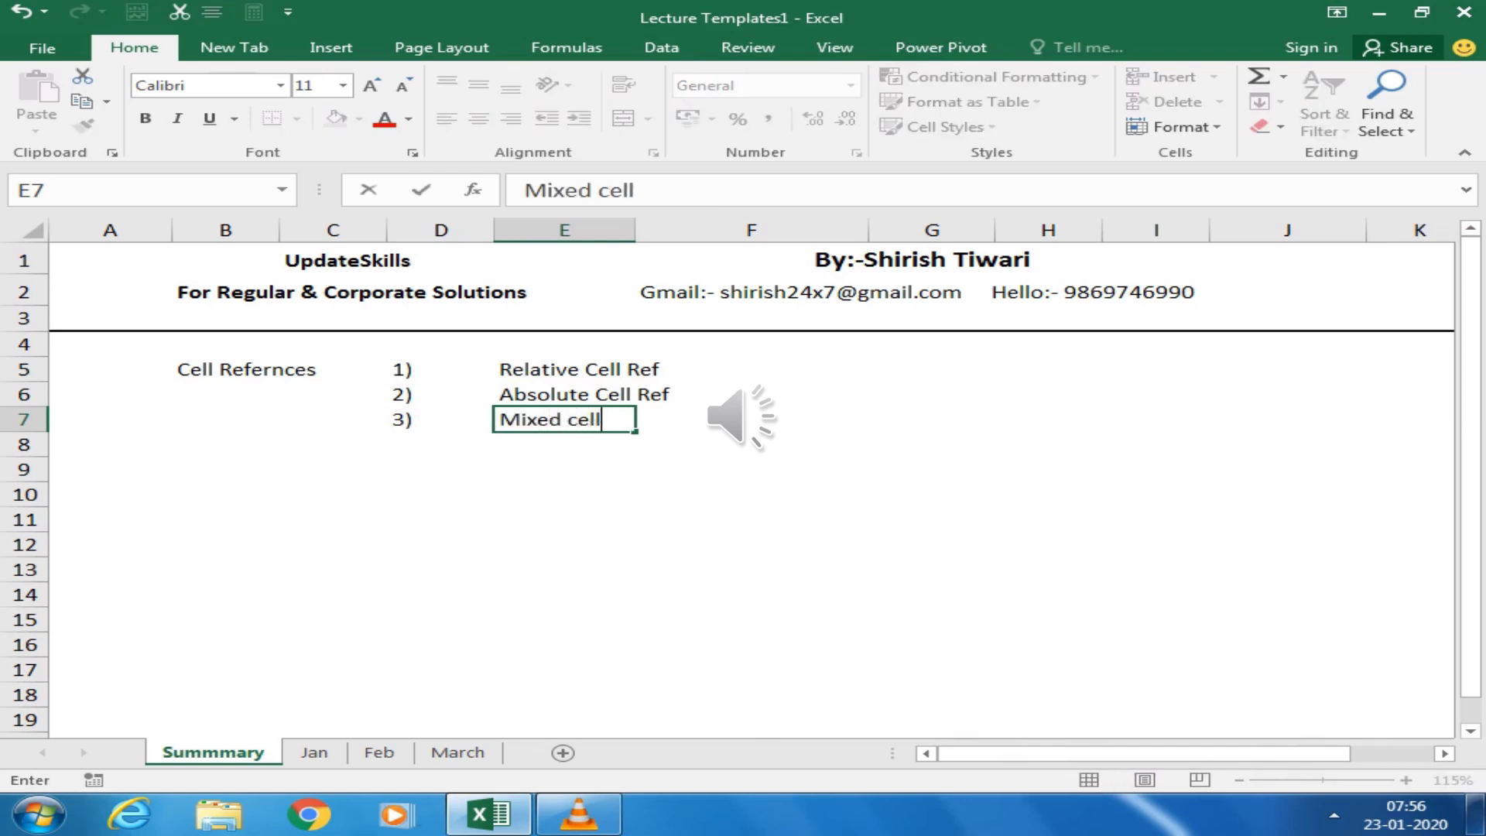
key(BackSpace)
key(BackSpace)
key(BackSpace)
key(BackSpace)
text(Cell)
text( Ref)
key(Return)
text(4)
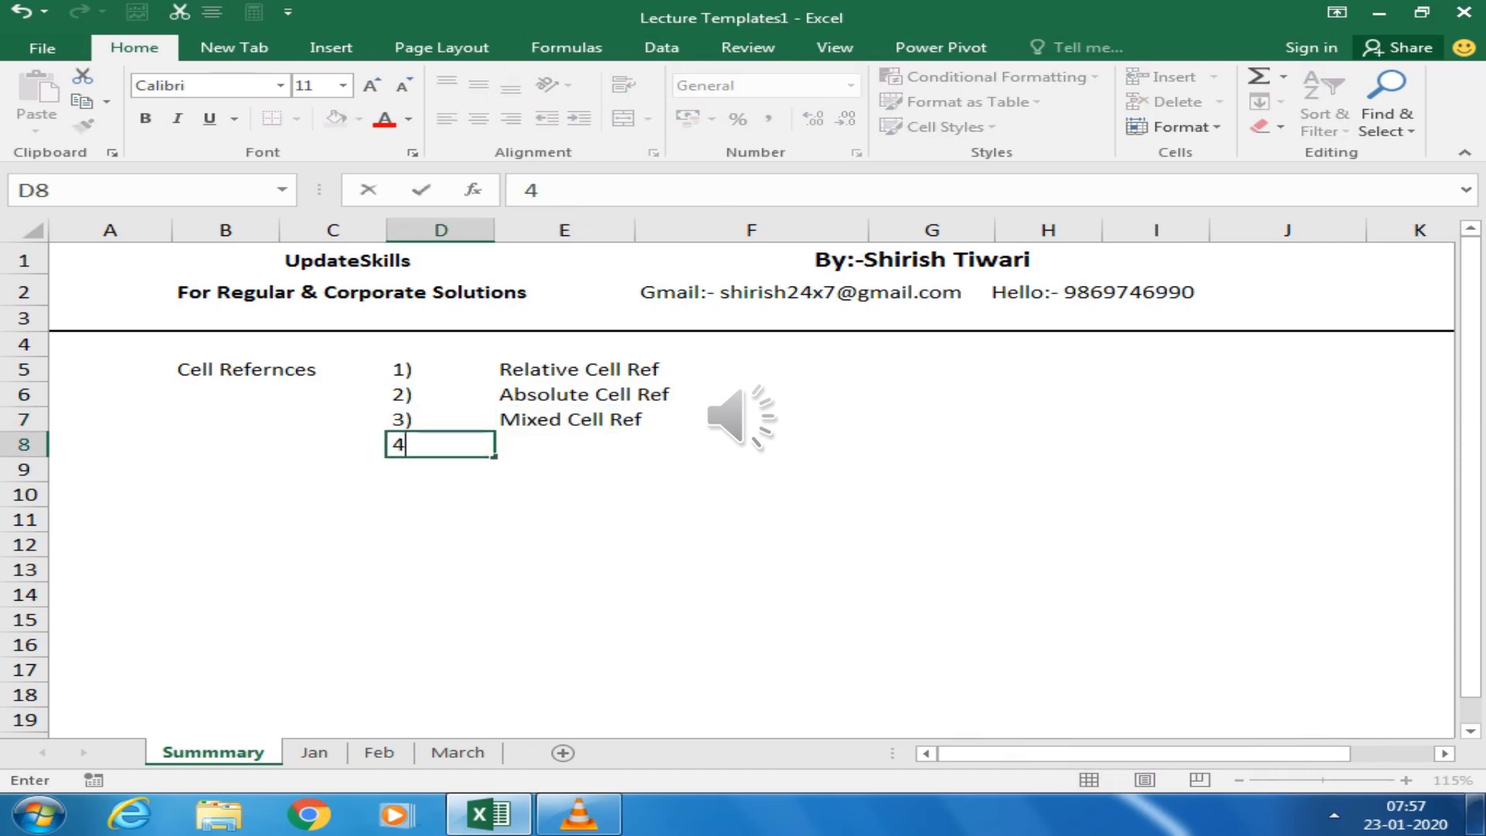
text())
key(Tab)
text(C)
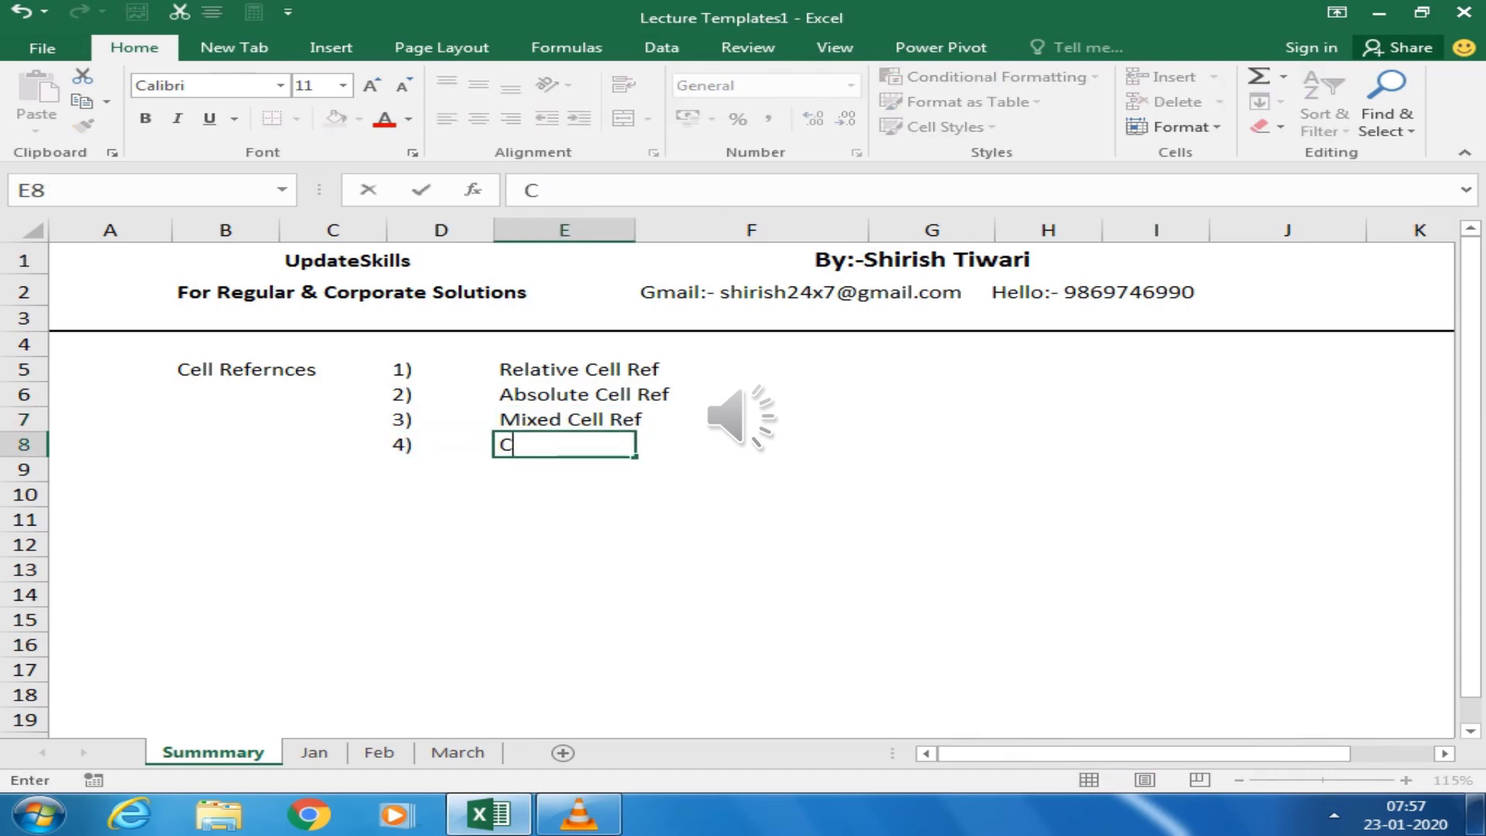
text(ircular Cel)
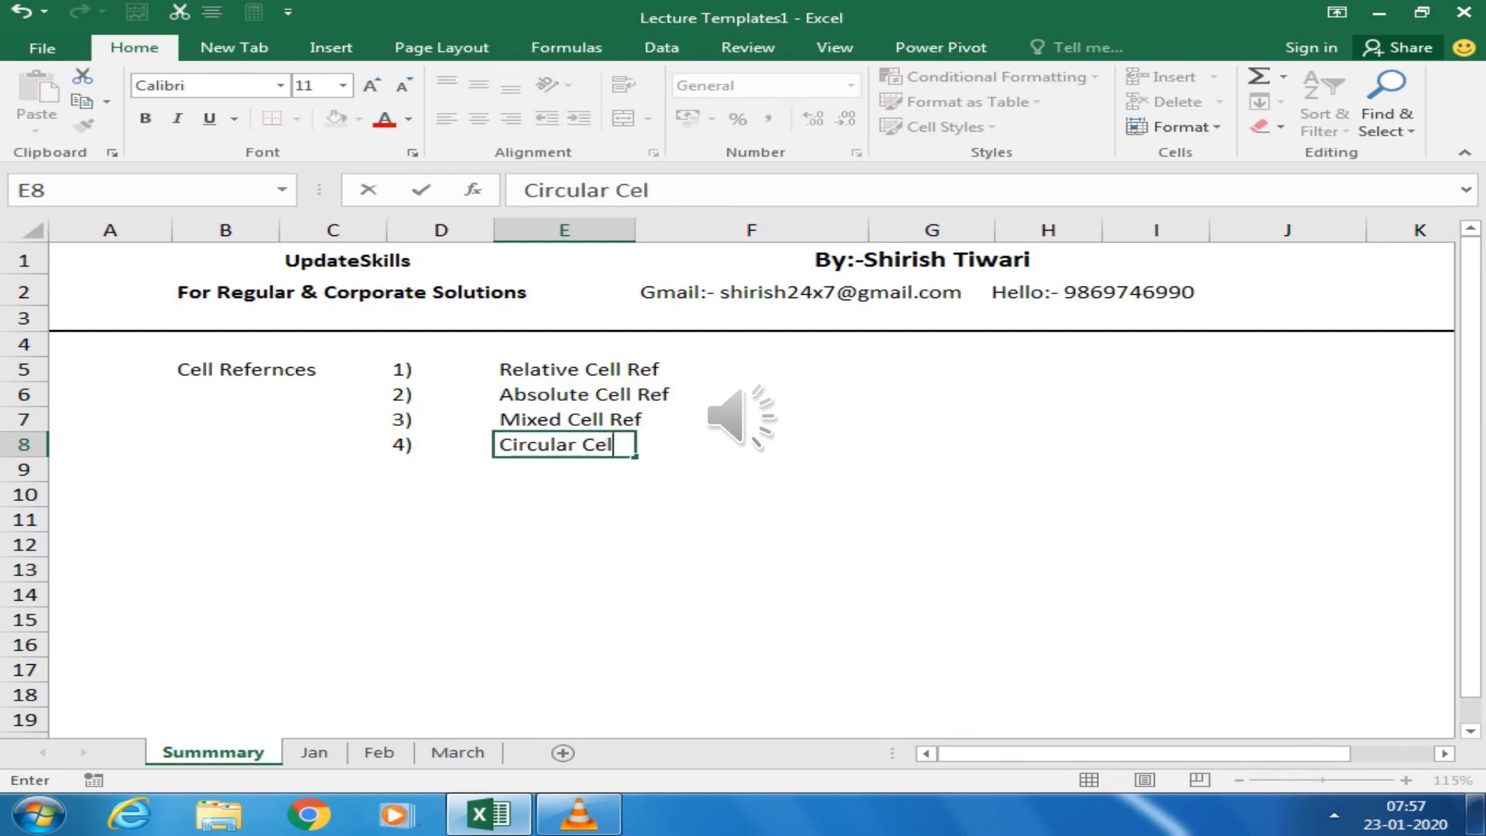
text(l Ref)
key(Return)
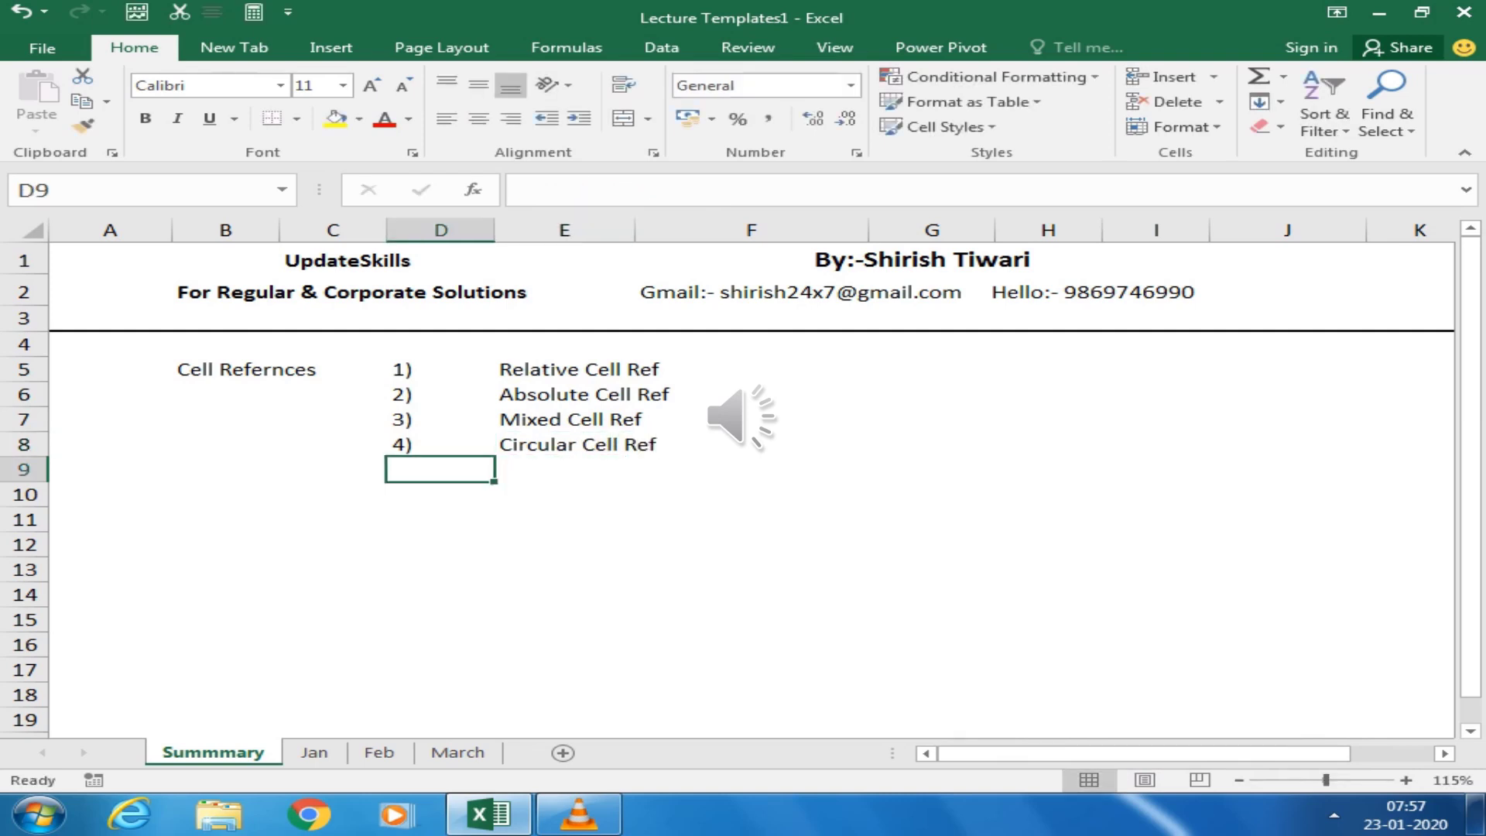
Enter 5) 3d Cell Ref in D9:E9
text(5))
key(Tab)
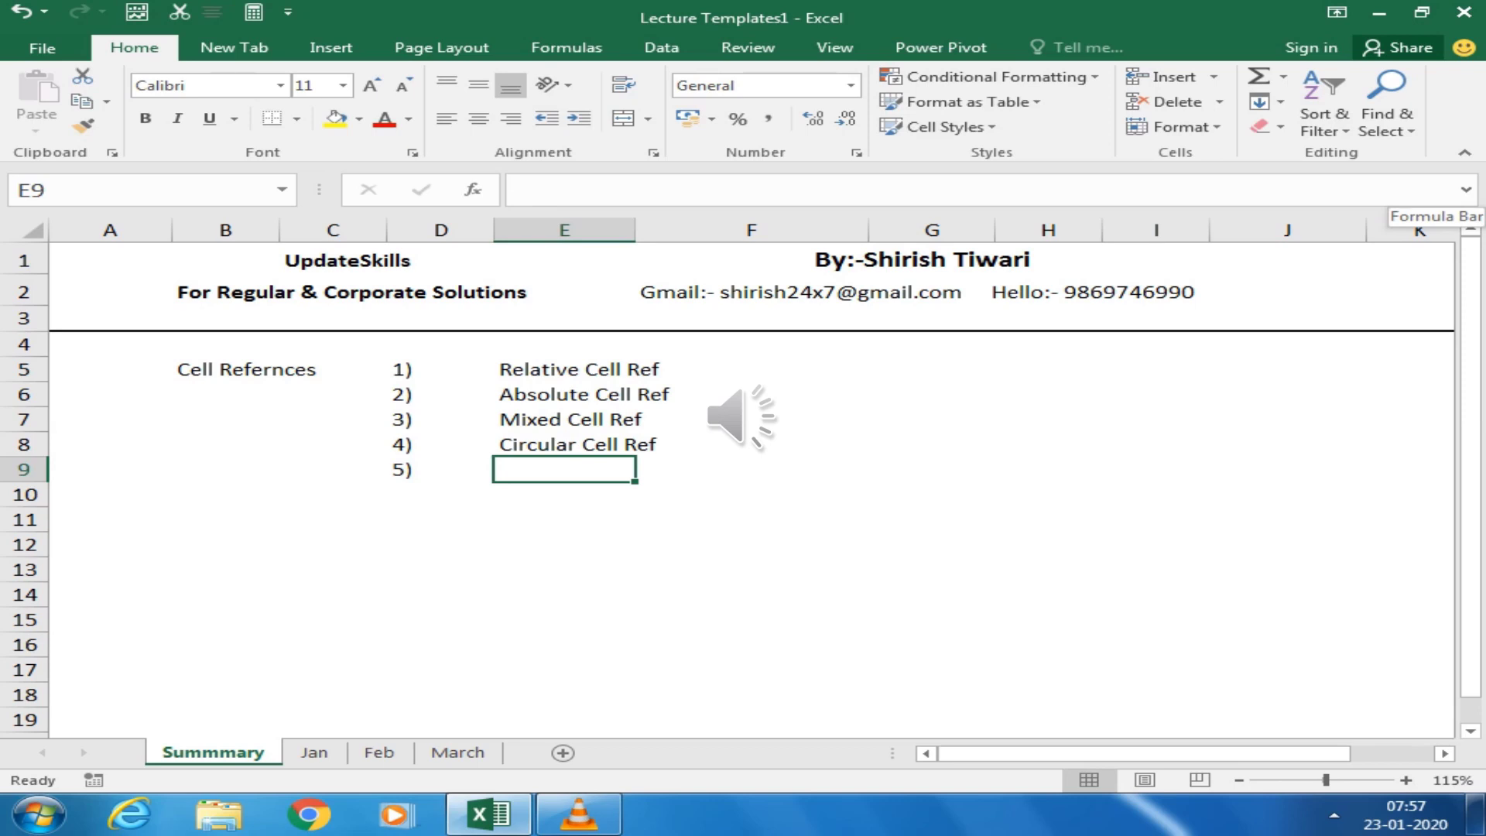
text(#)
key(BackSpace)
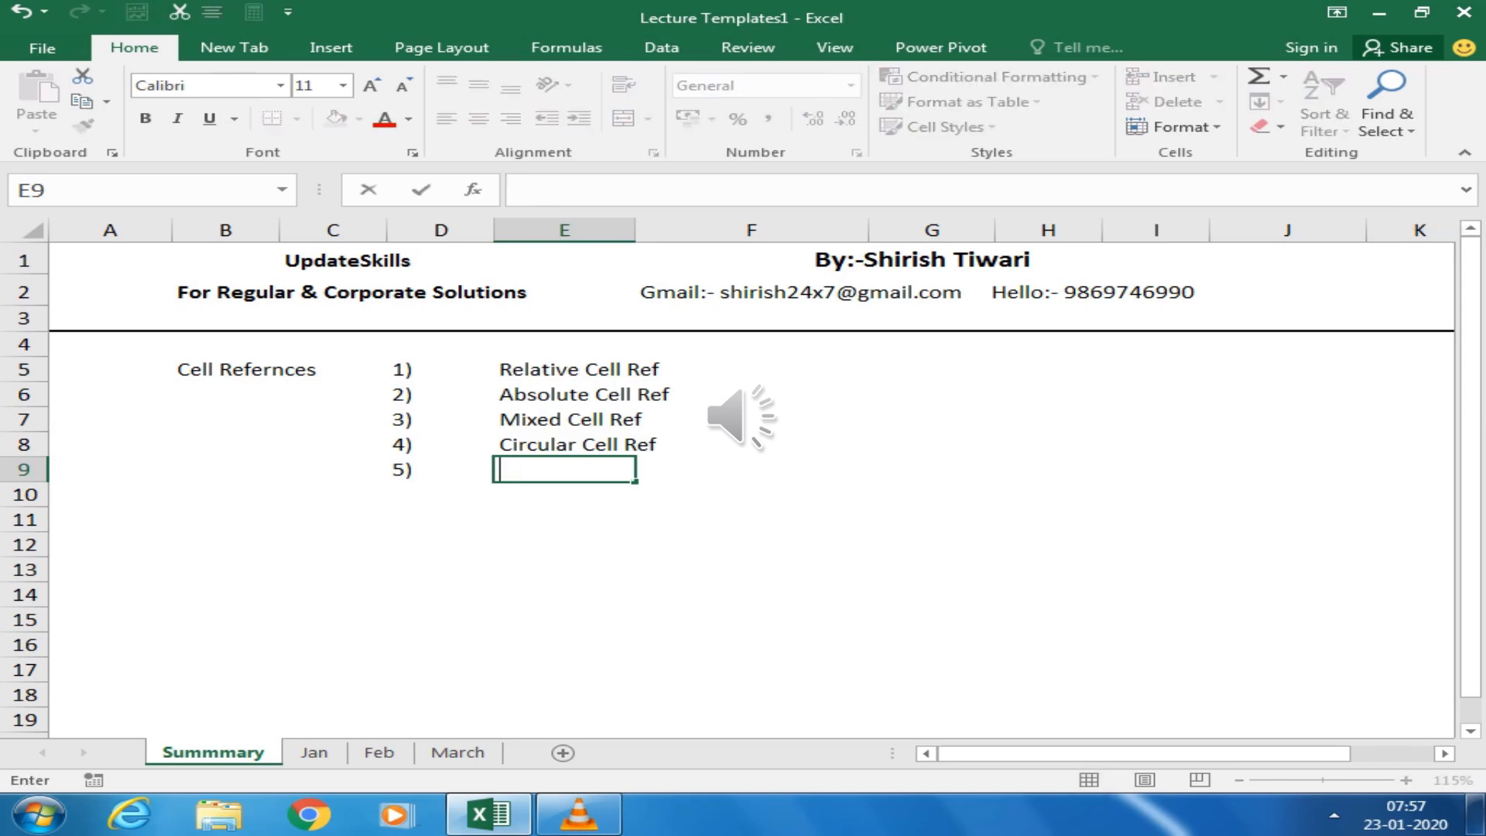
text(3d Cel)
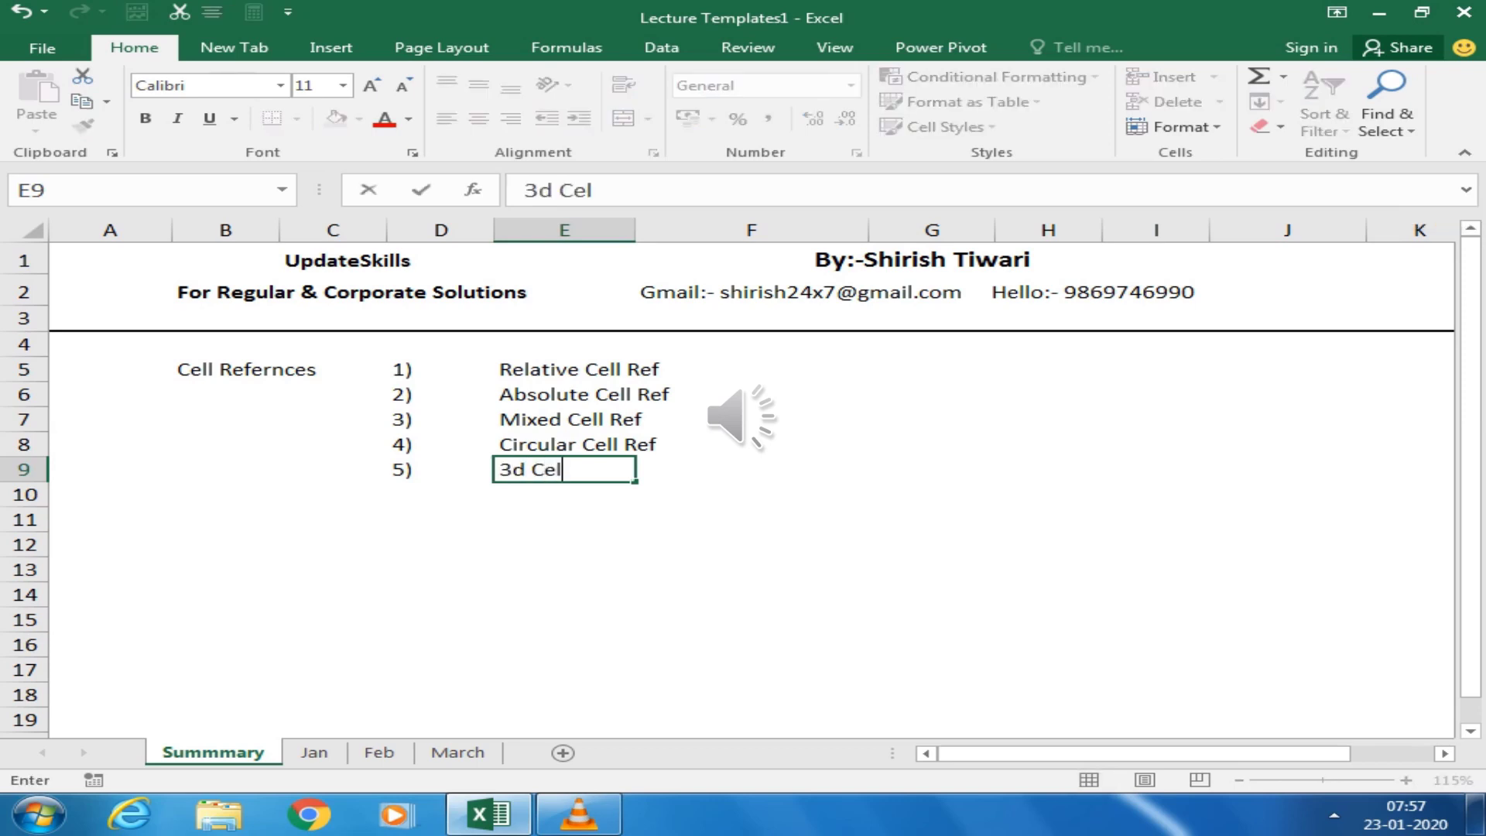
text(l Ref)
key(Return)
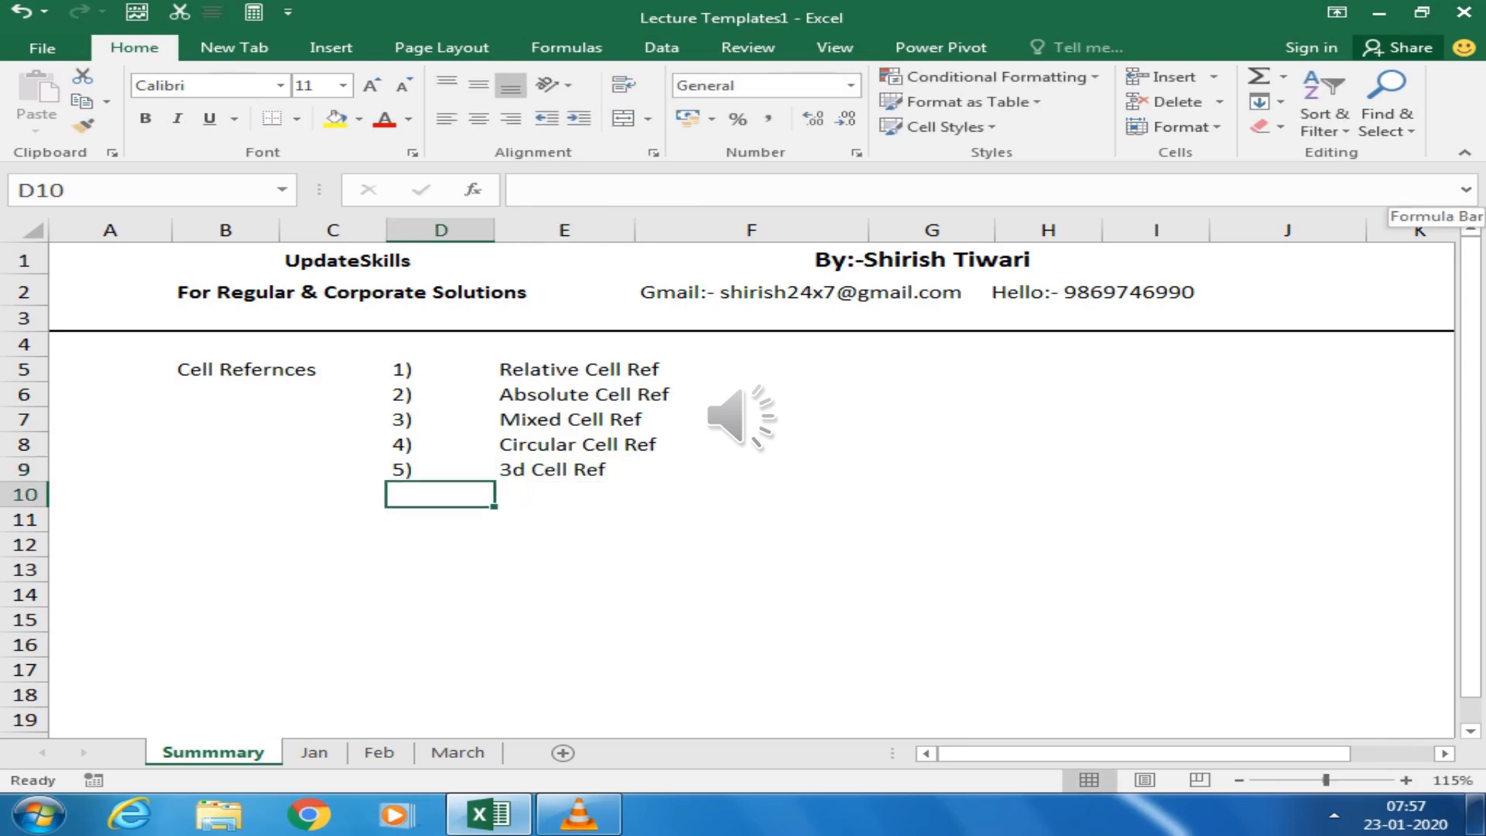
key(Up)
key(Up)
key(Up)
key(Up)
key(Up)
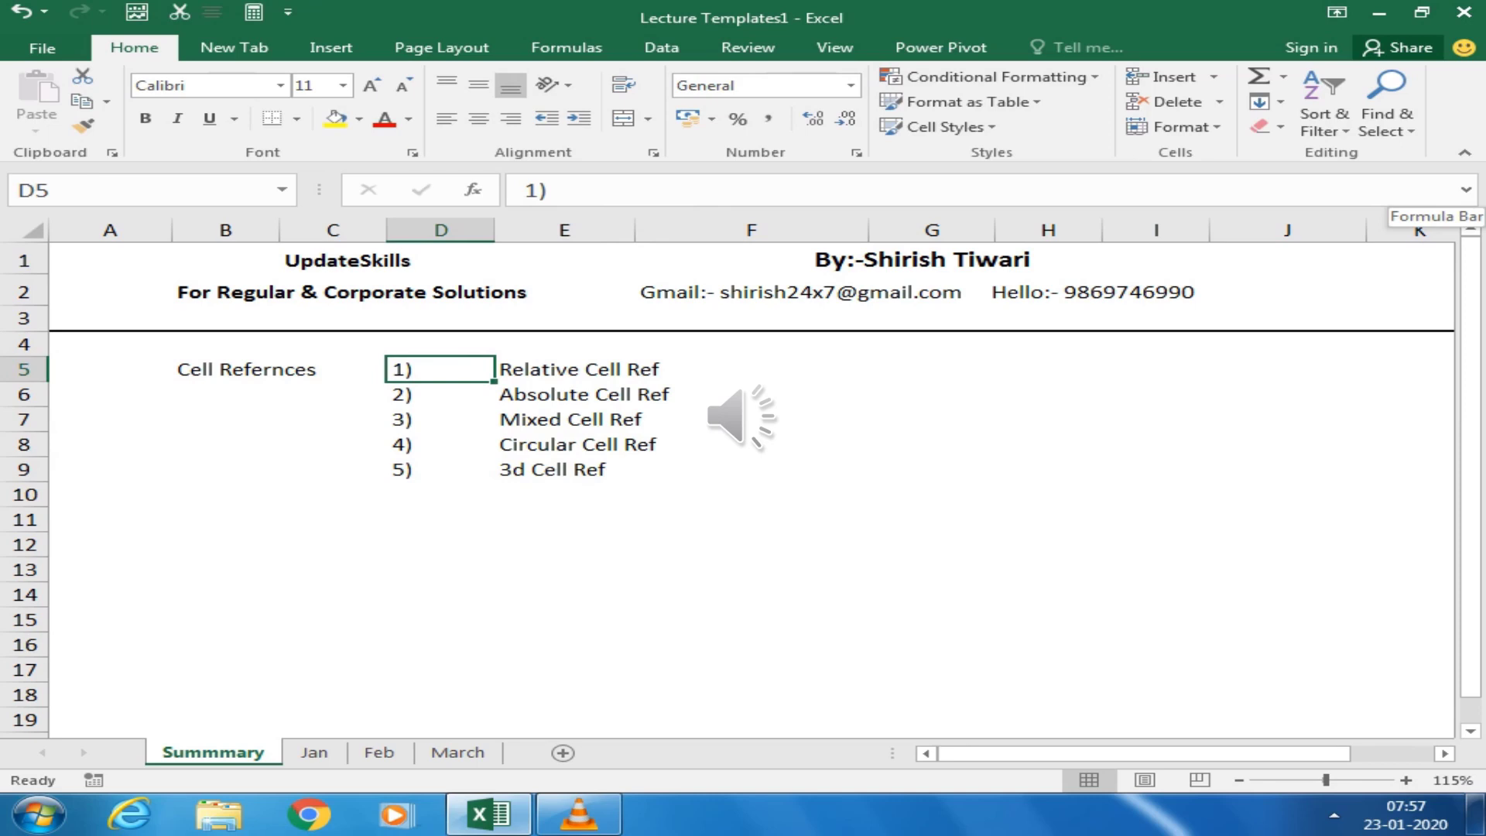
key(Right)
key(Down)
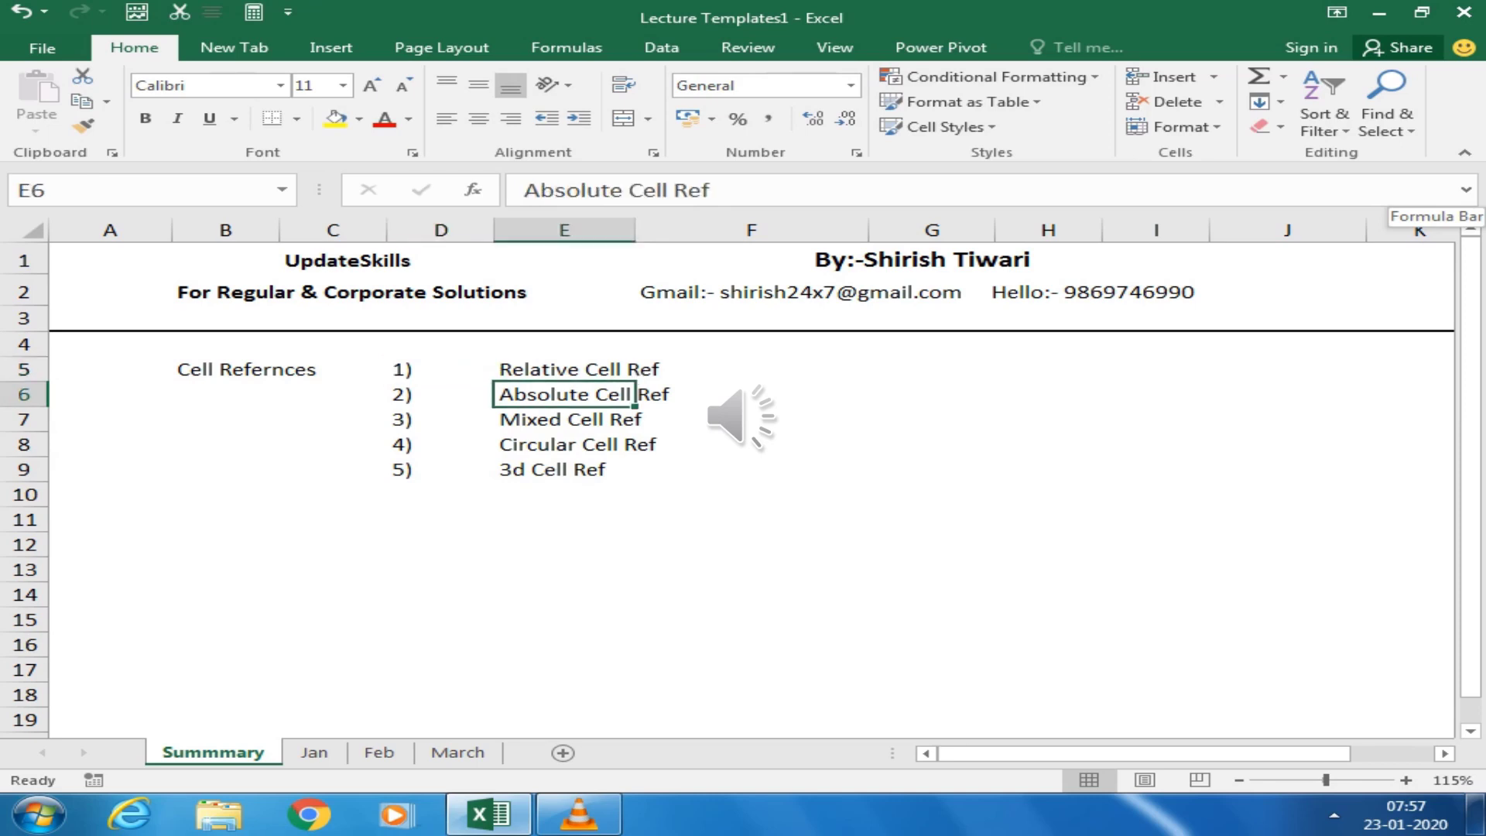
key(Down)
key(Down)
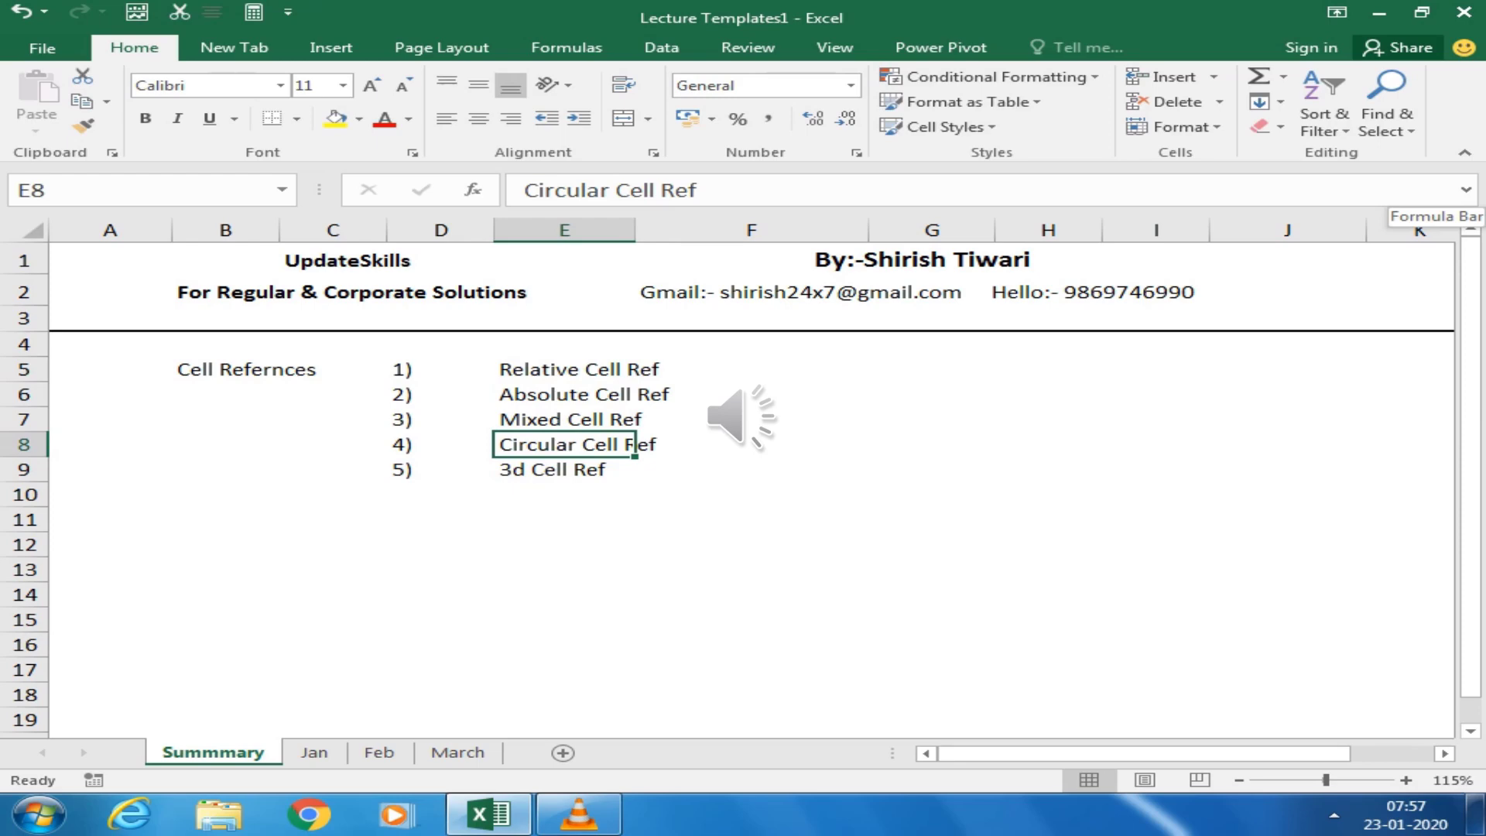
key(Down)
key(Down)
key(Left)
key(Left)
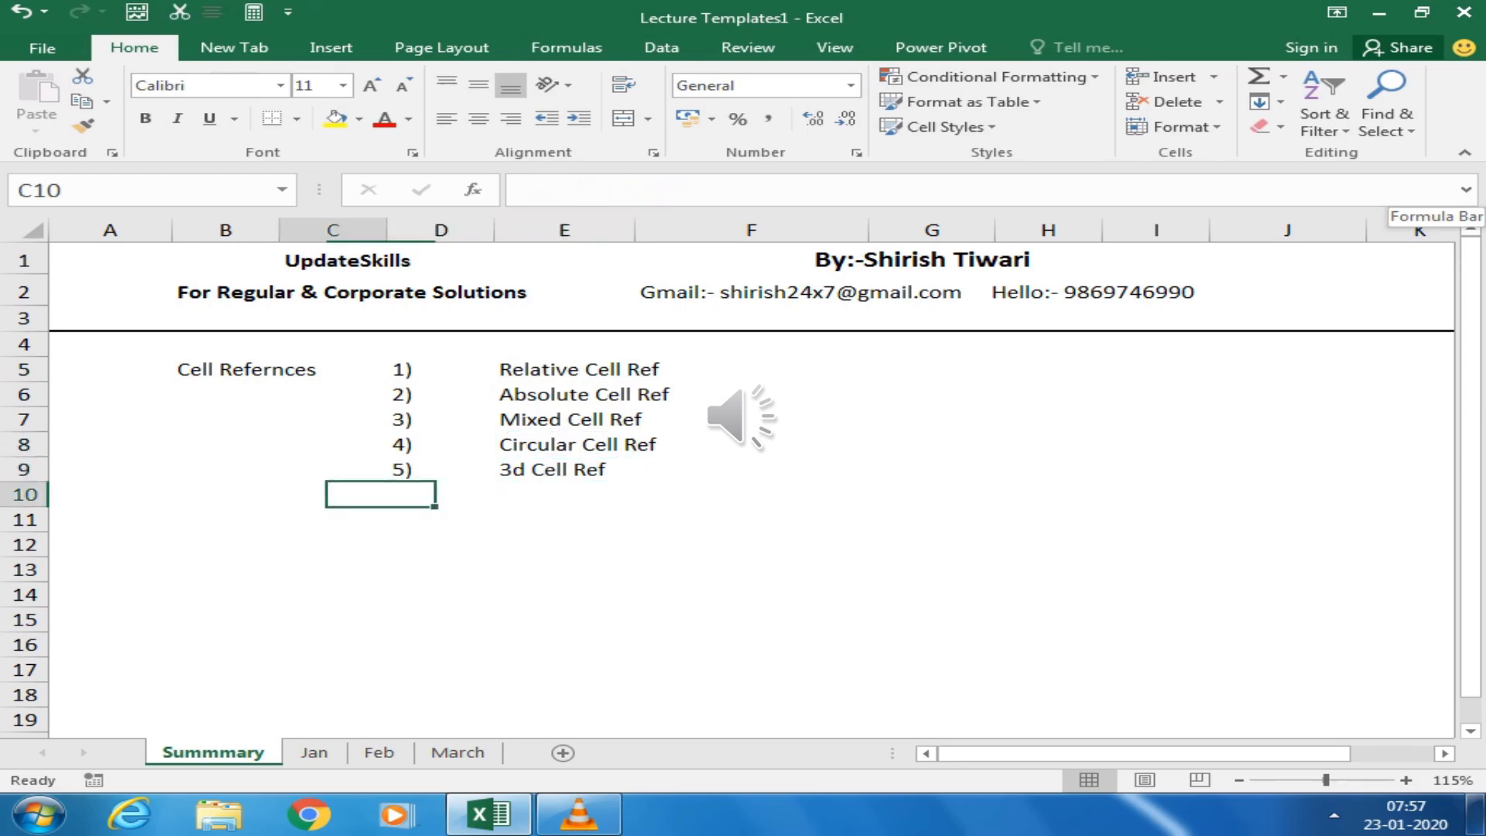
key(Left)
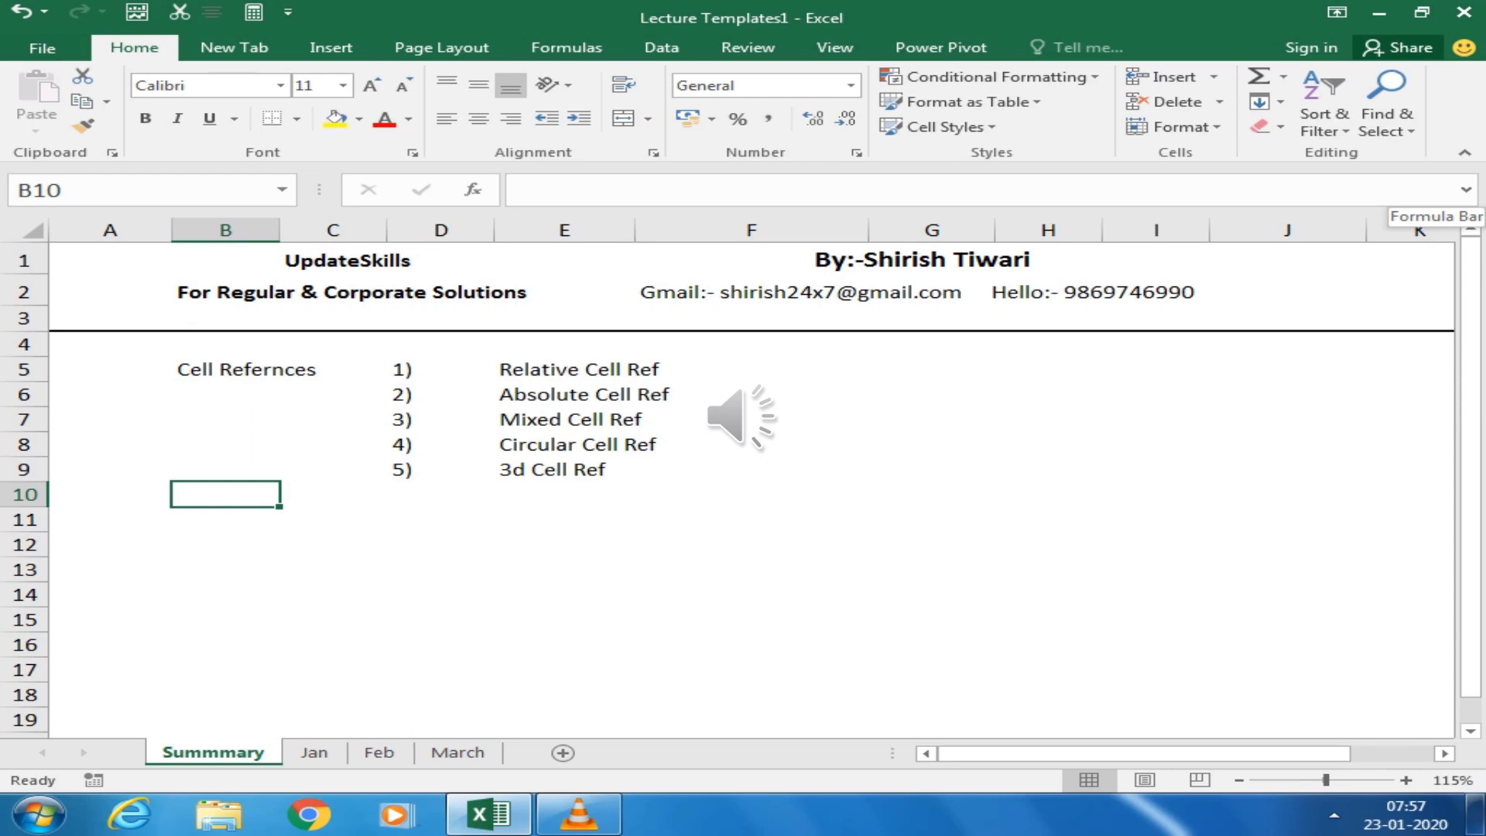
Type the label 'By Default' in B10
text(B)
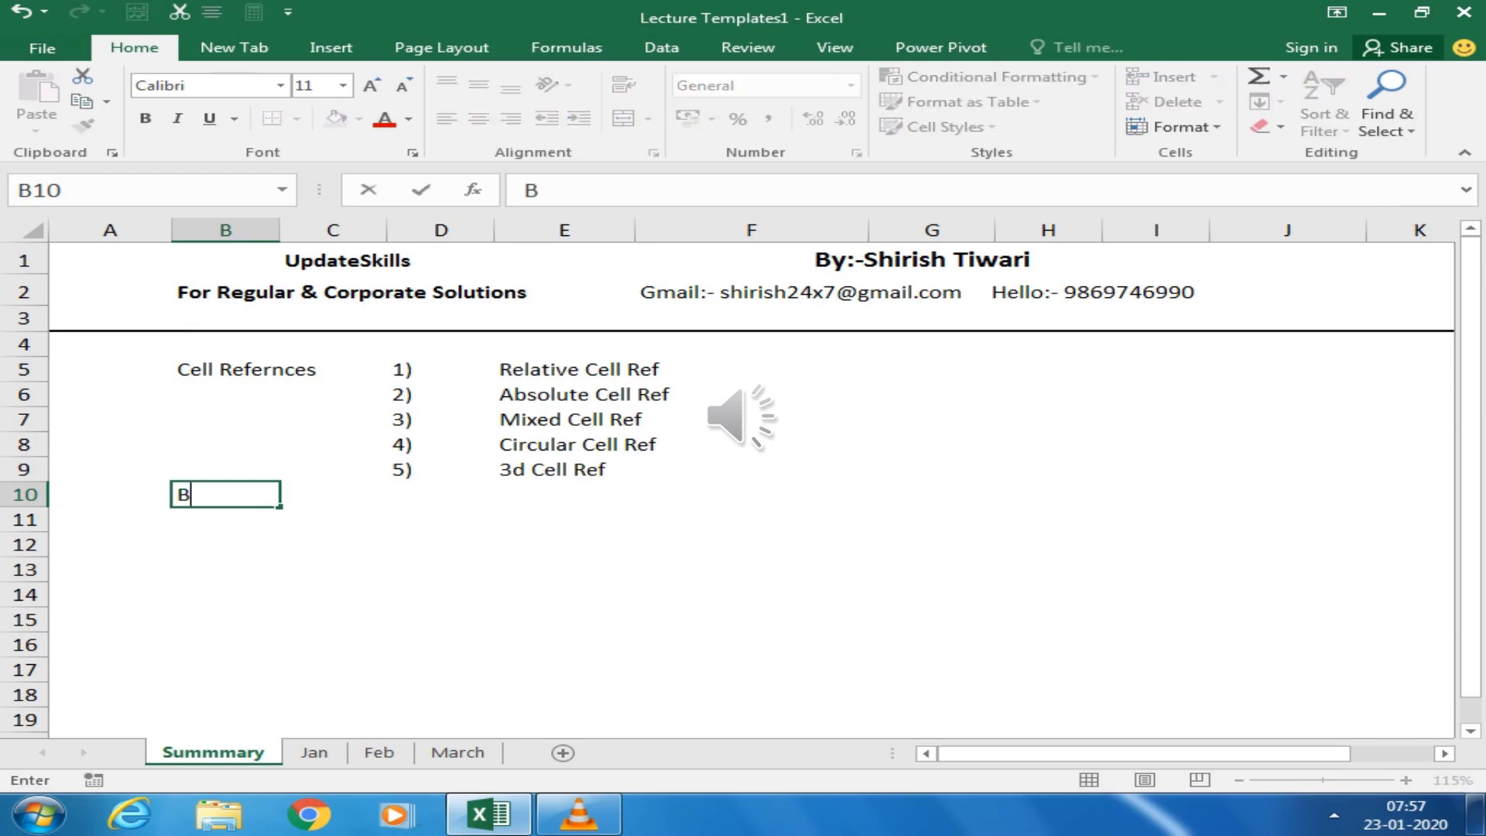
text(y Def)
text(acut)
key(BackSpace)
key(BackSpace)
key(BackSpace)
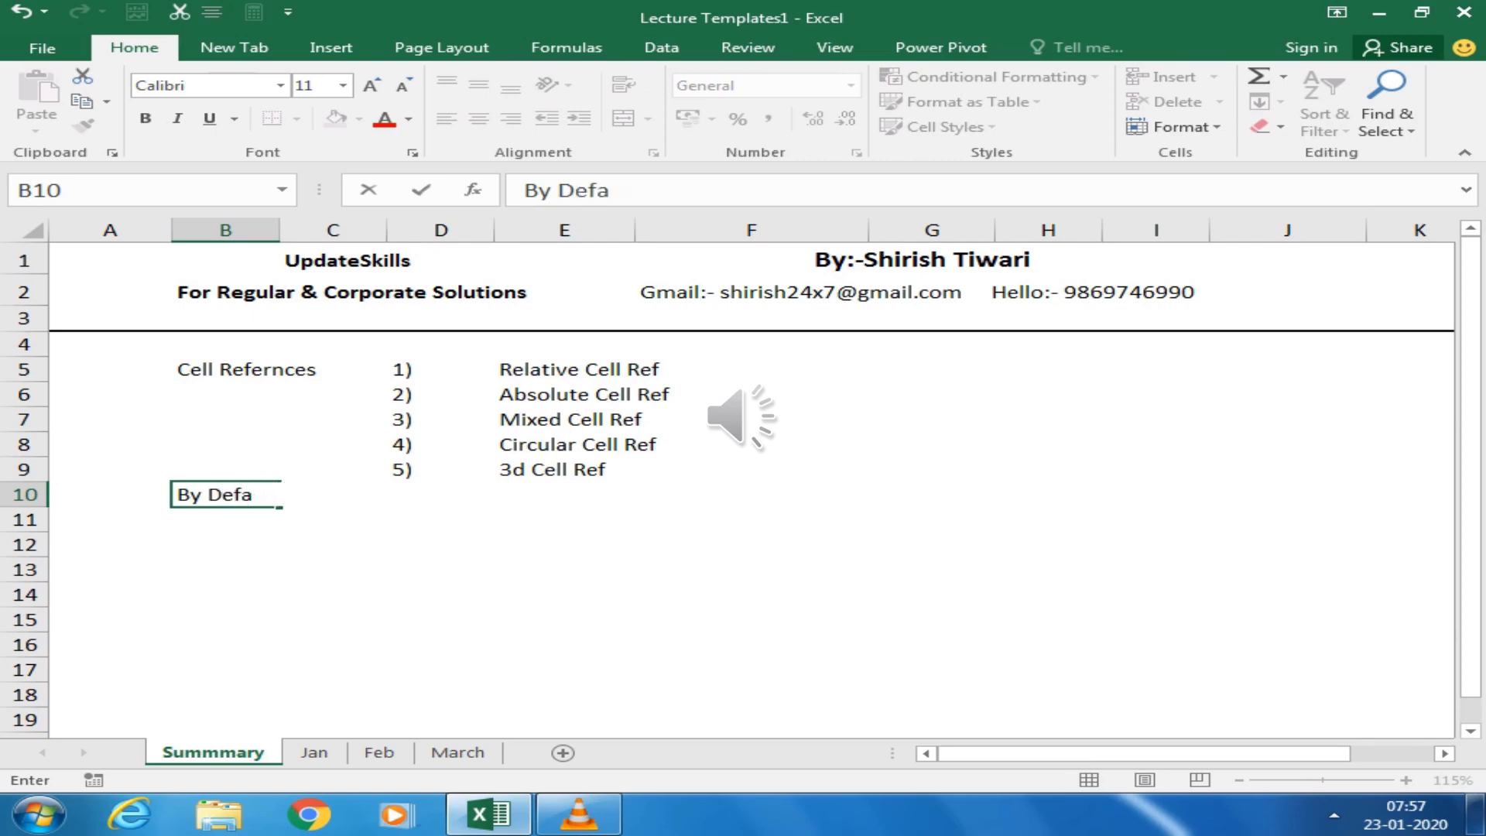
text(ult)
key(Return)
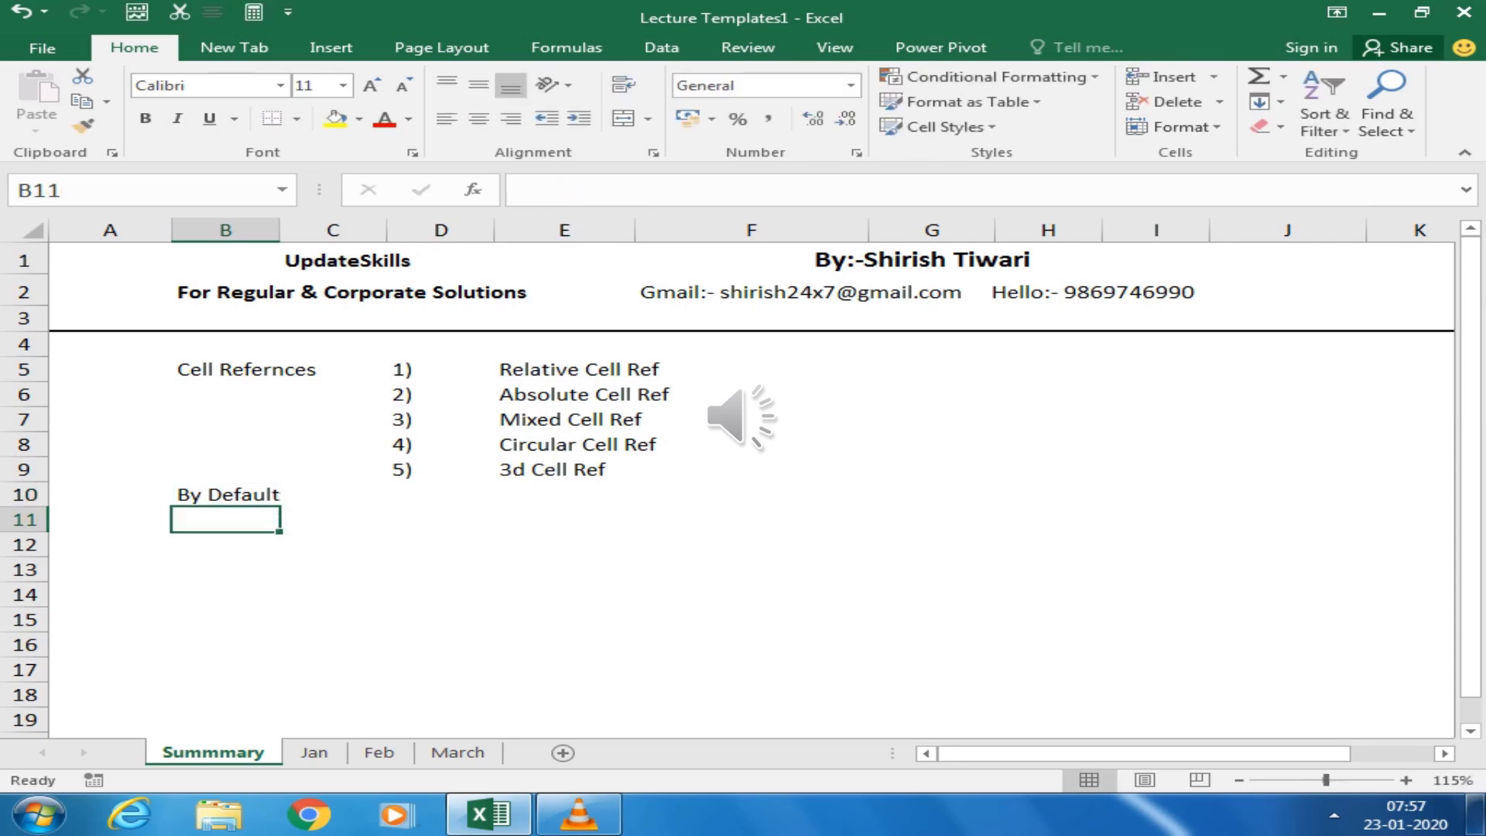
Enter a formula in C11 that references E5, showing Relative Cell Ref
key(Right)
text(=)
key(Right)
key(Up)
key(Up)
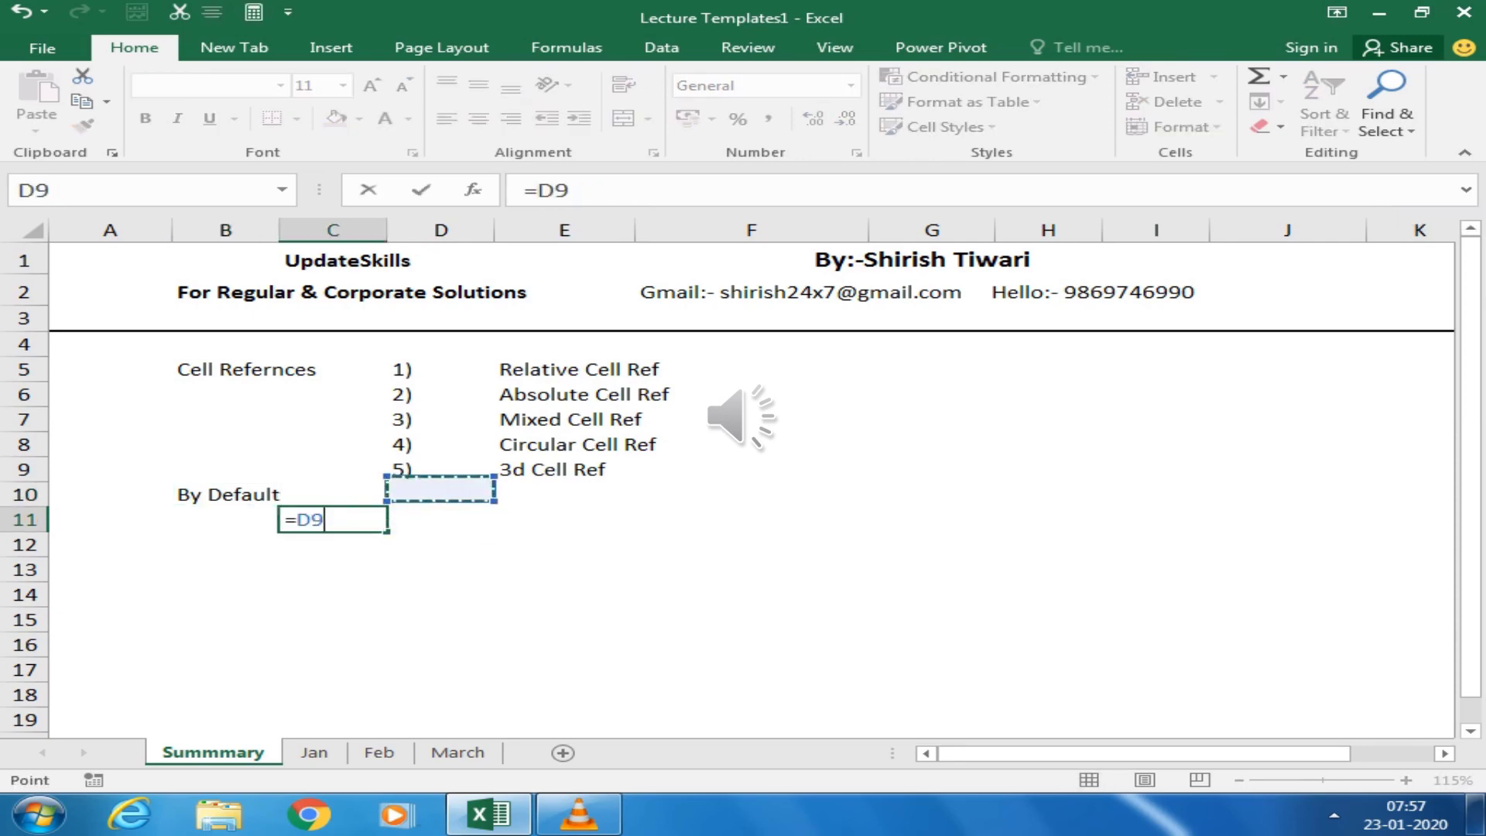
key(Up)
key(Up)
key(Up)
key(Up)
key(Right)
key(Return)
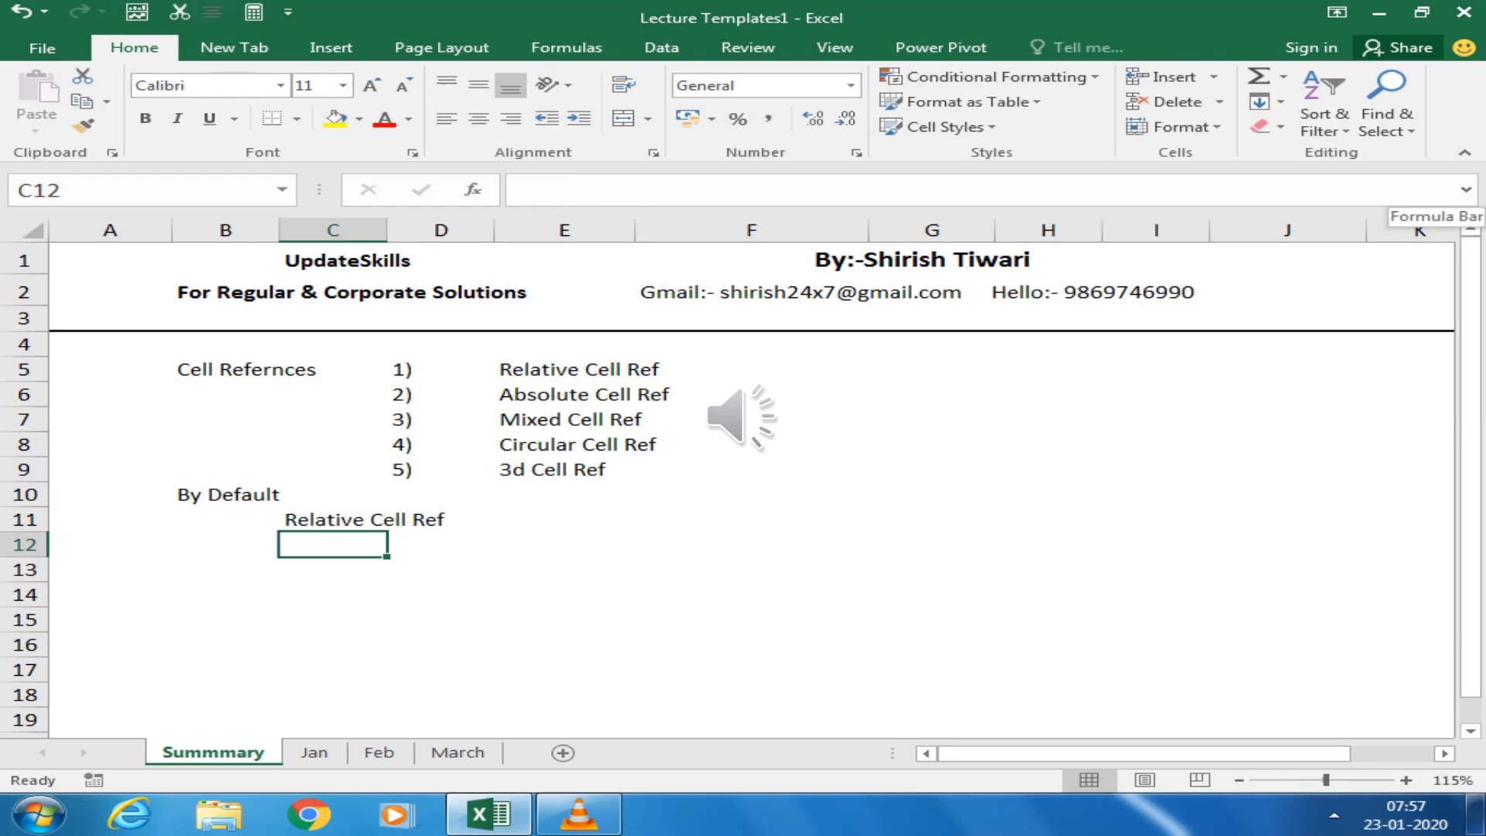
key(Down)
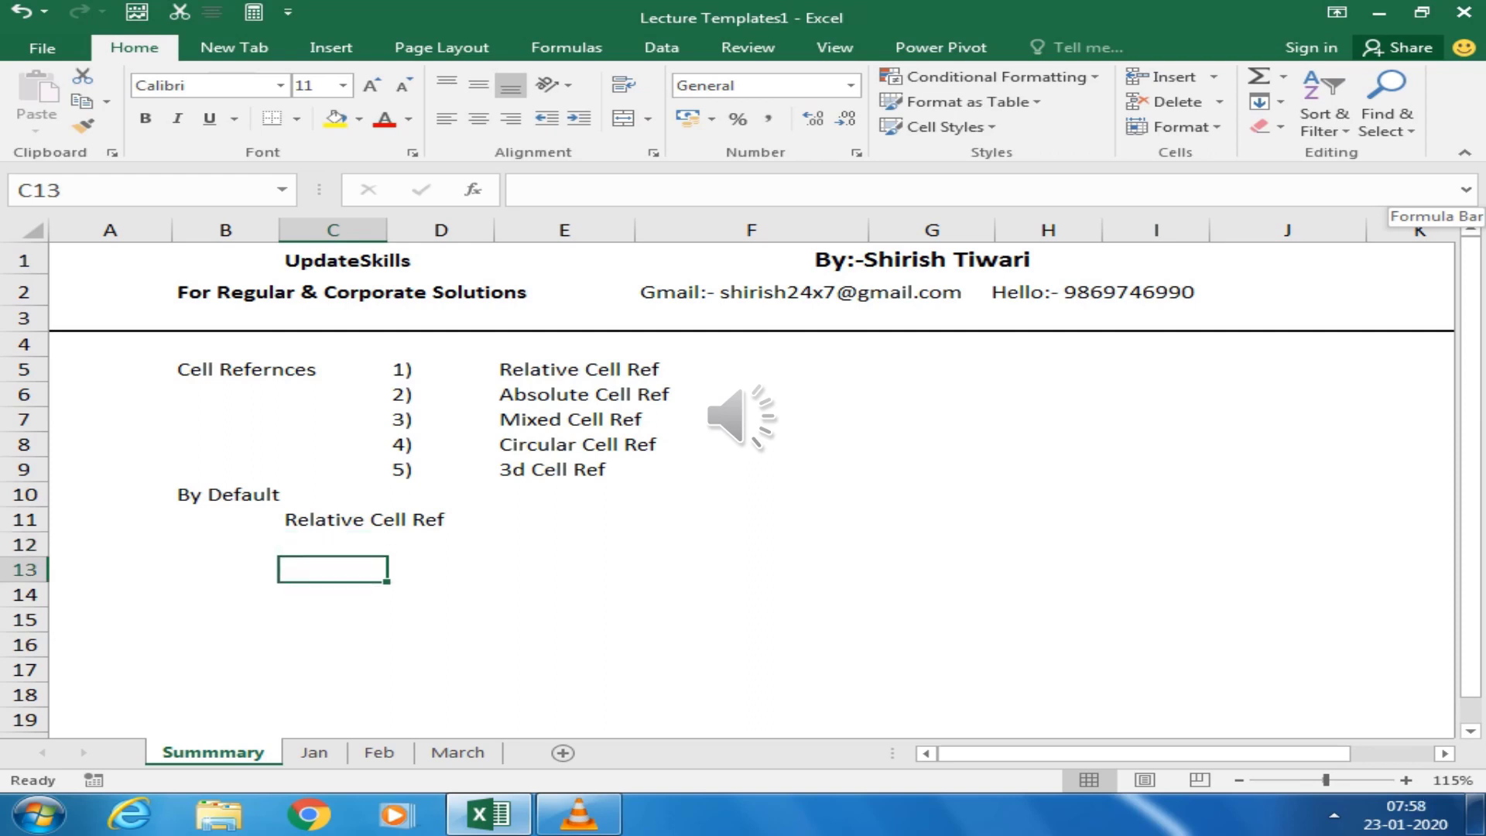
key(Down)
key(Down)
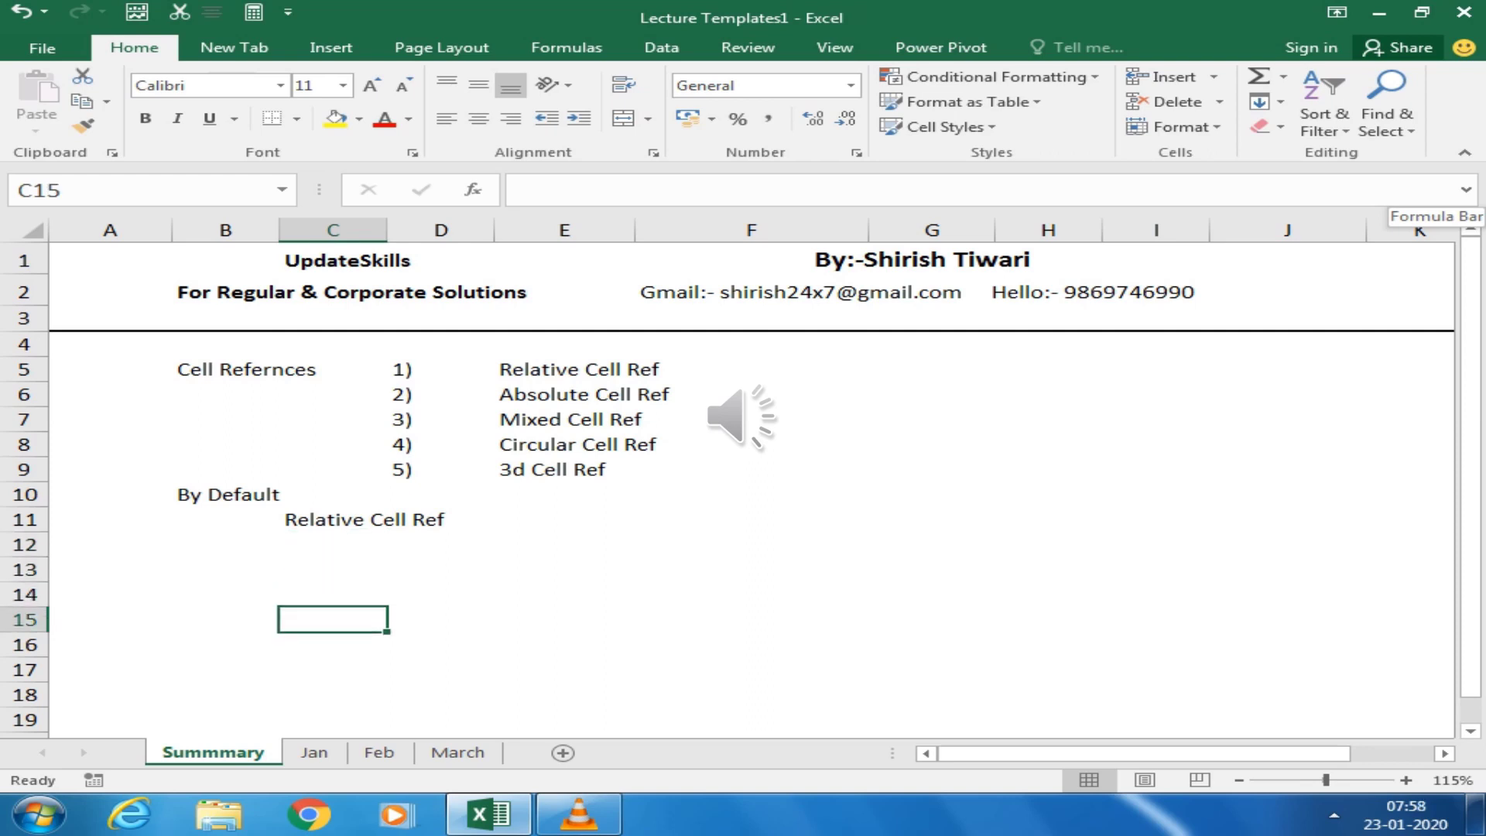
Enter the headers Qty, Rate and Tax in C13:E13
key(Up)
key(Up)
text(Q)
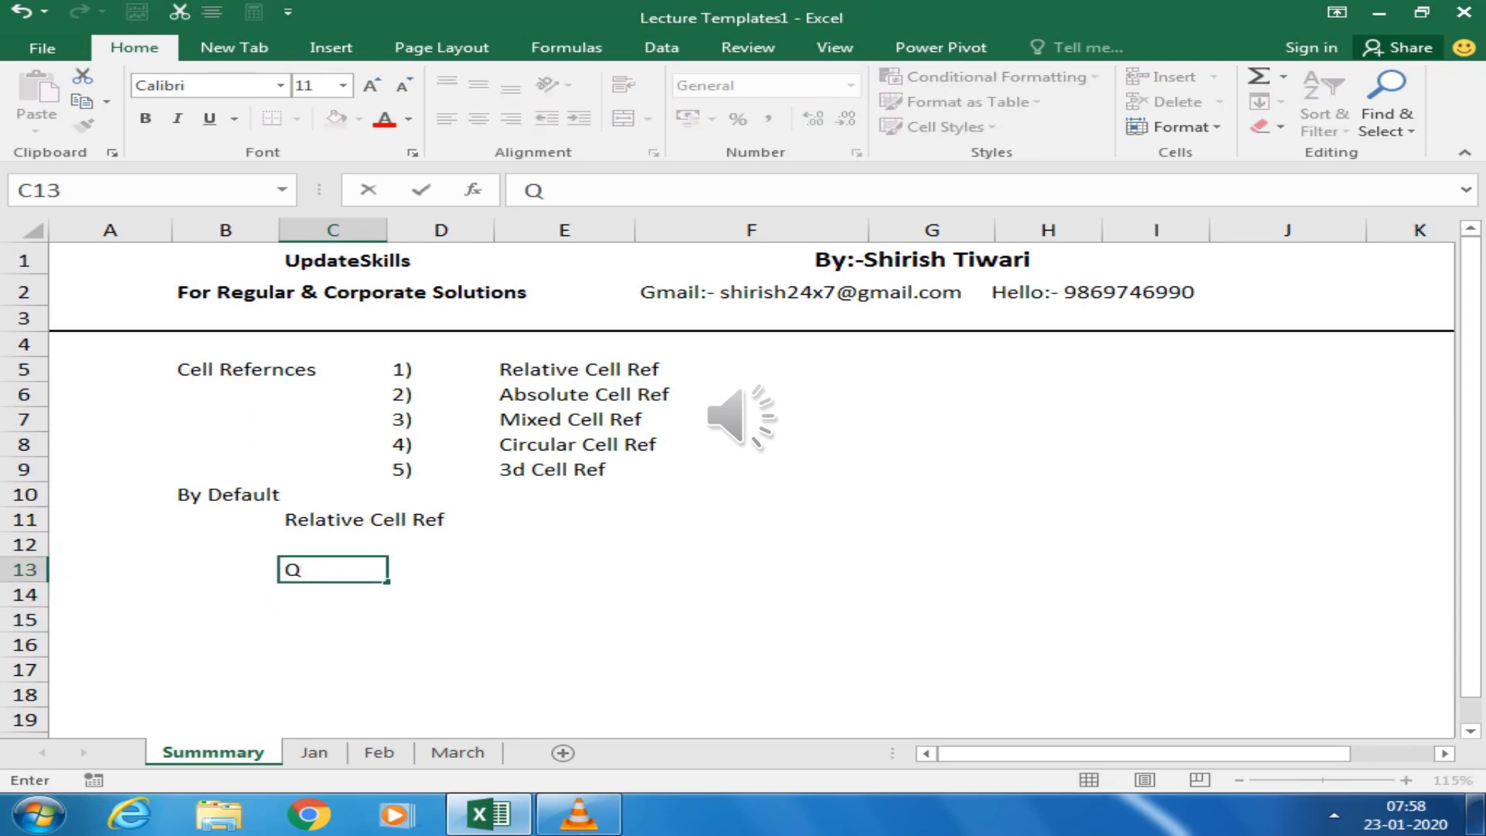
text(ty)
key(Tab)
text(Rate)
key(Tab)
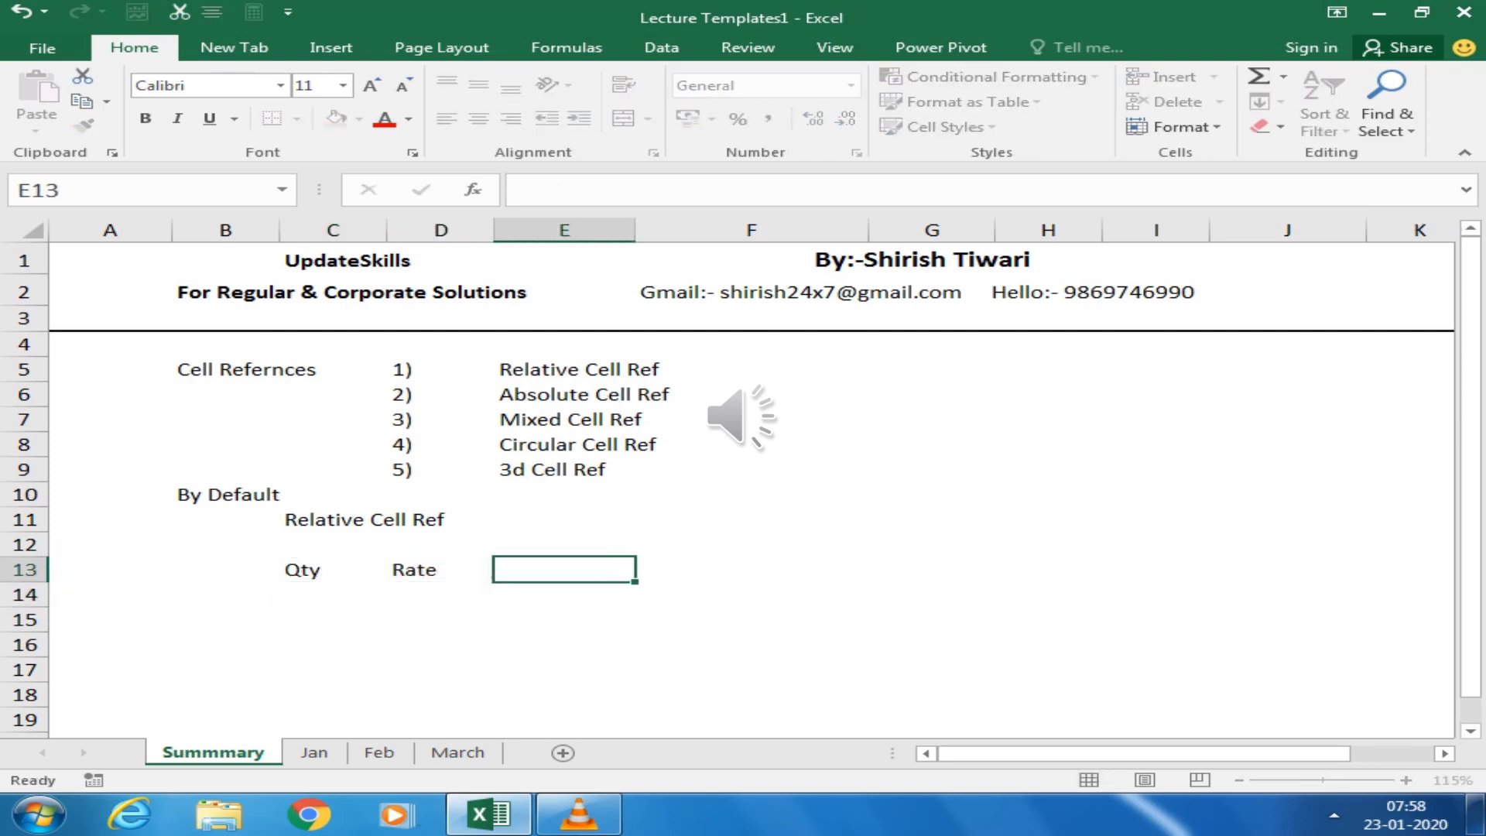
text(A)
key(BackSpace)
text(Tax)
key(Return)
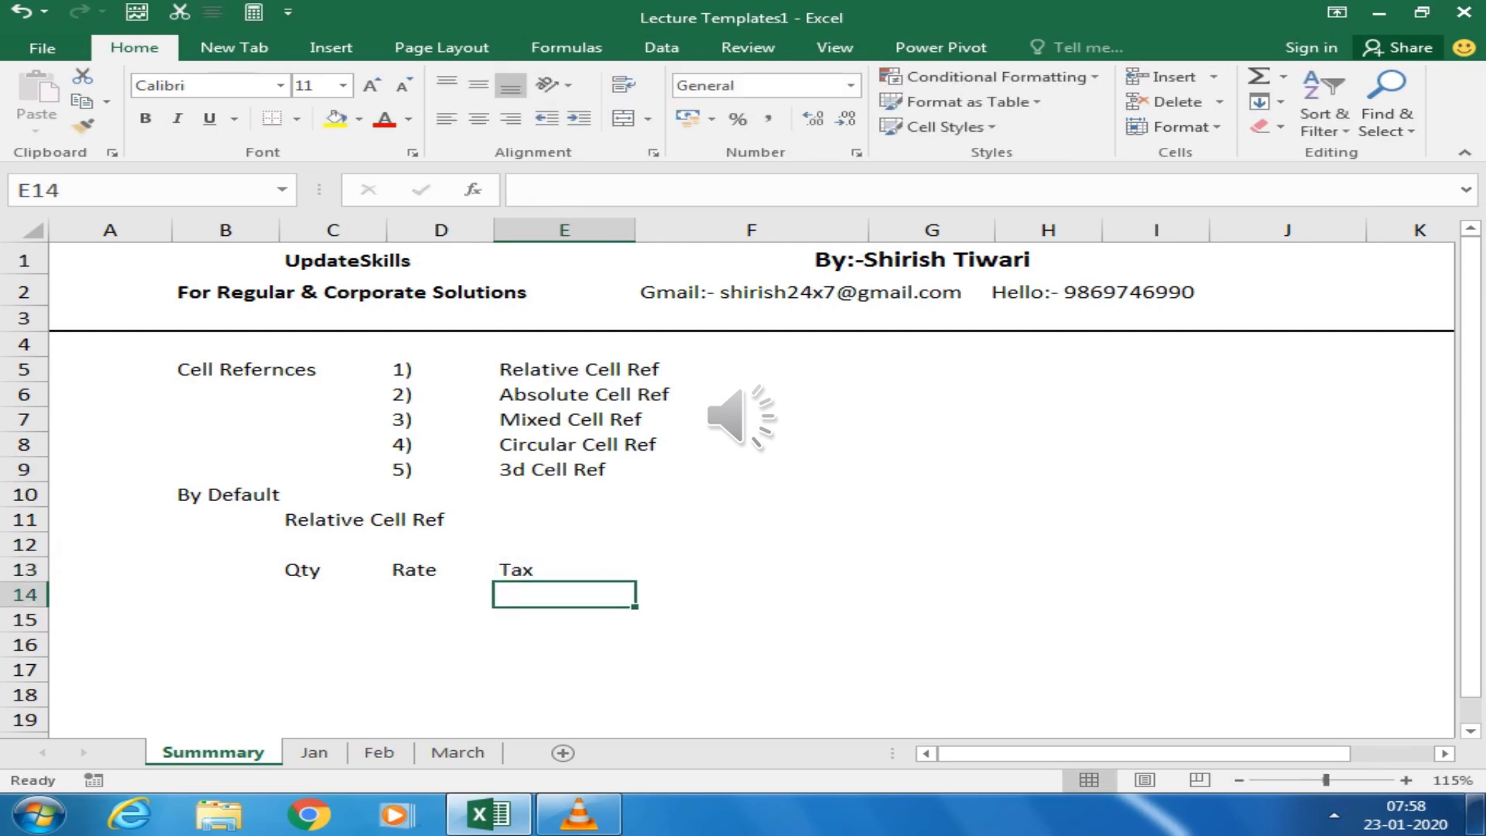
Enter quantities 100, 200 and 300 in C14:C16
key(Left)
key(Left)
text(100)
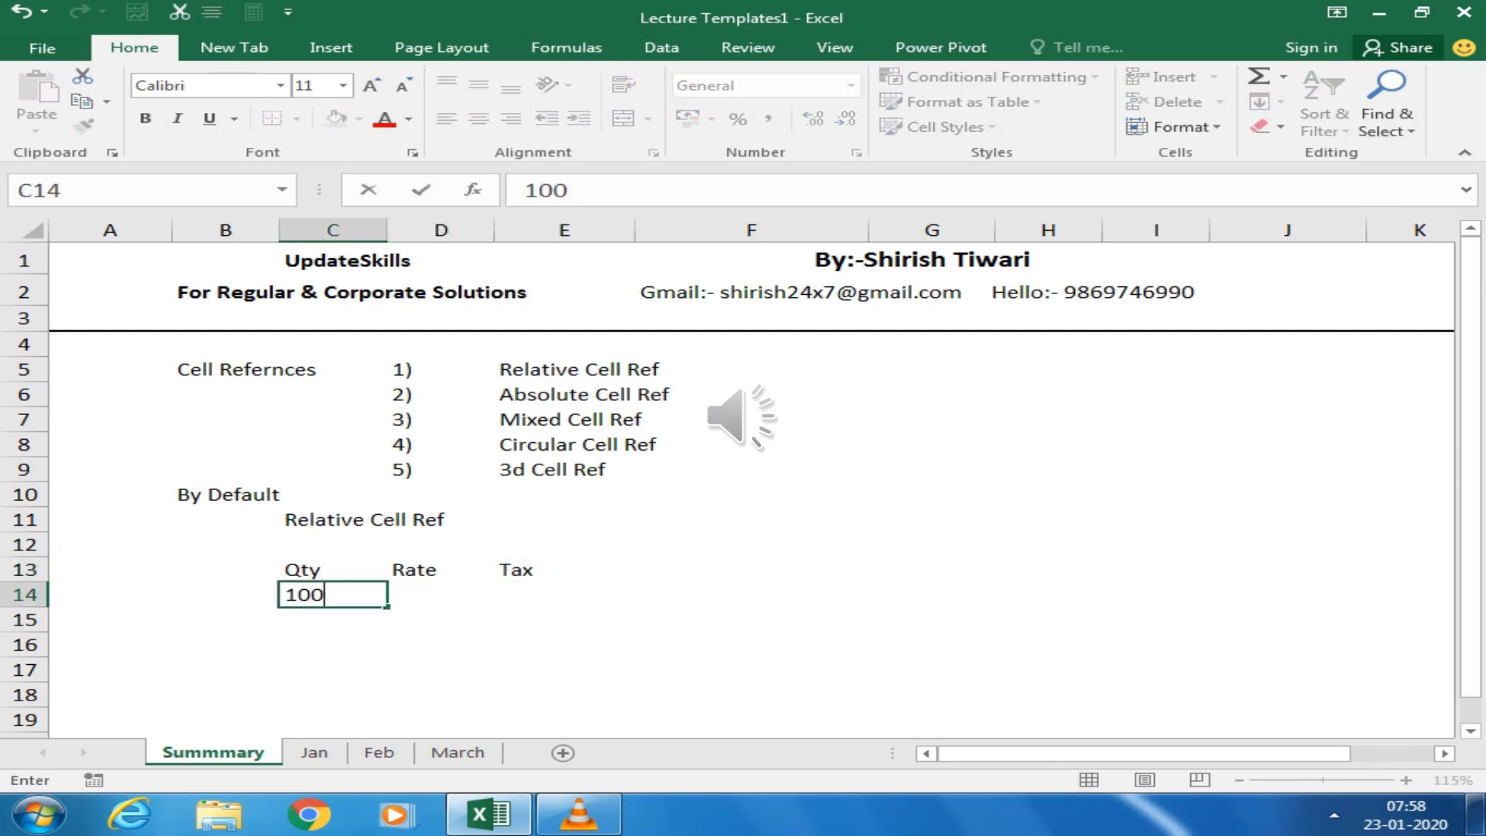
key(Return)
text(200)
key(Return)
text(300)
key(Return)
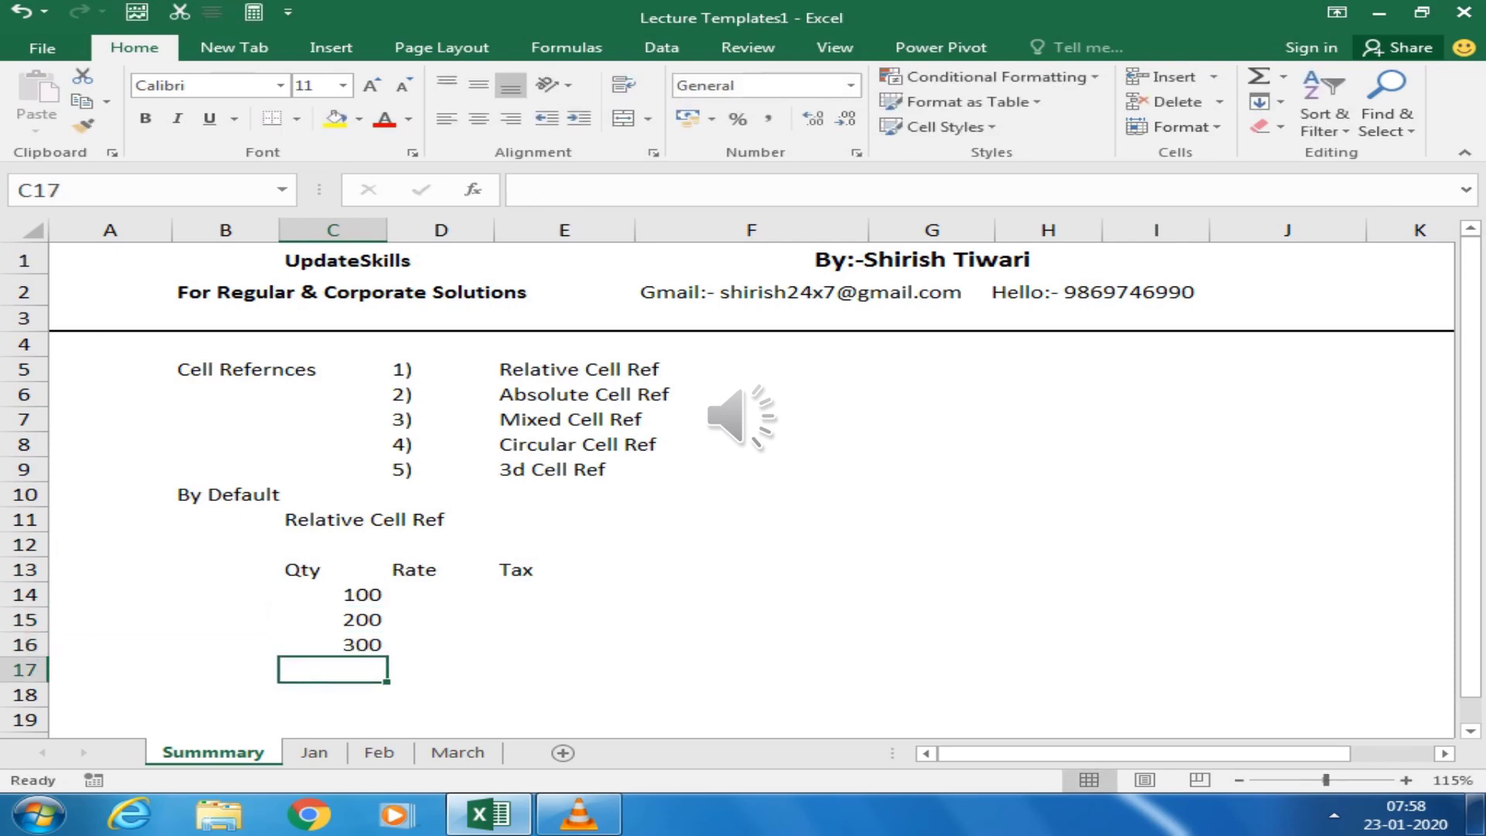
Enter rates 1000, 2000 and 3000 in D14:D16
key(Up)
key(Right)
key(Up)
key(Up)
text(1)
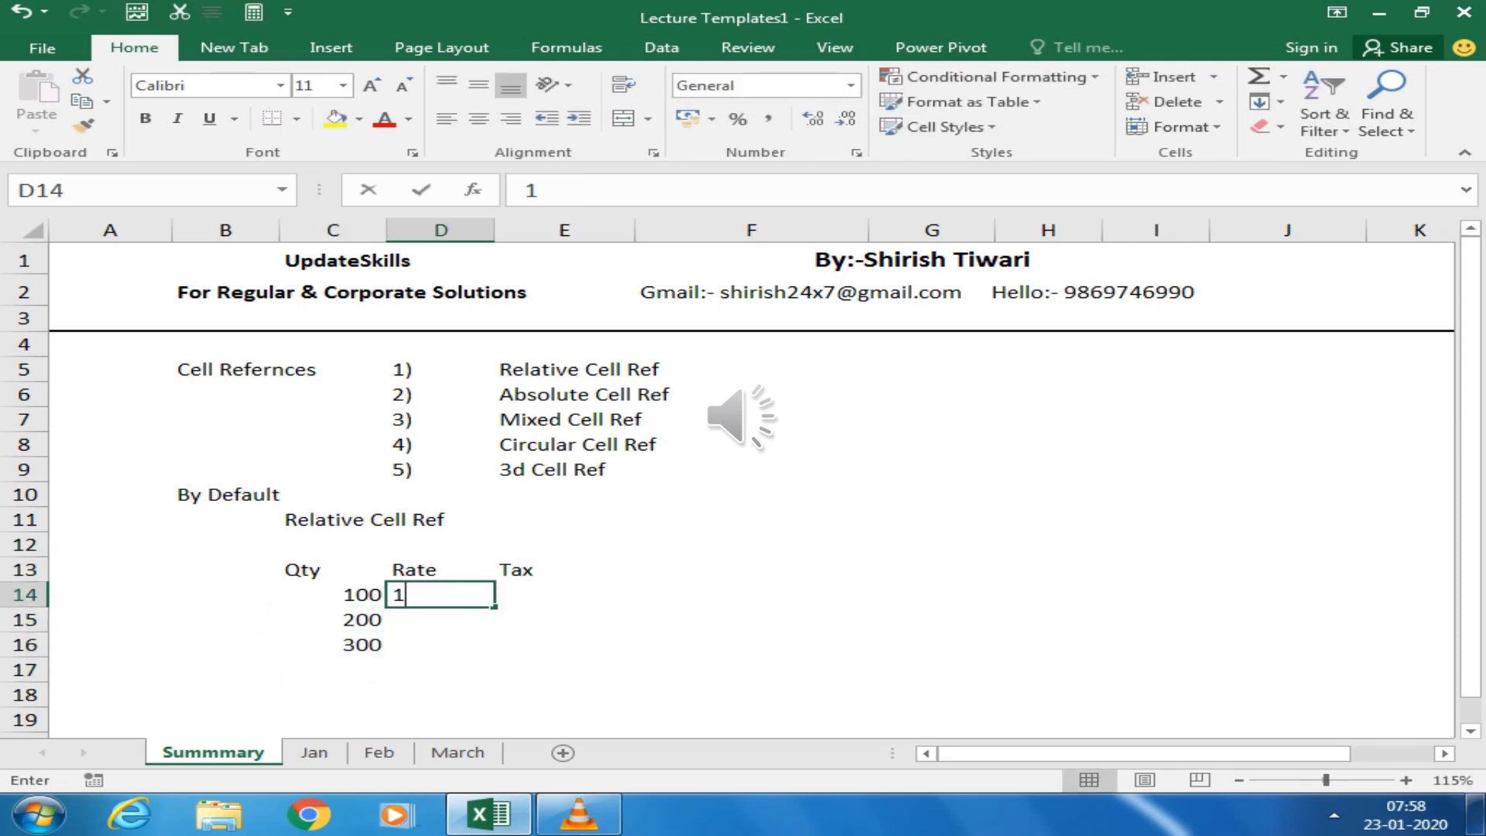
text(000)
key(Return)
text(2000)
key(Return)
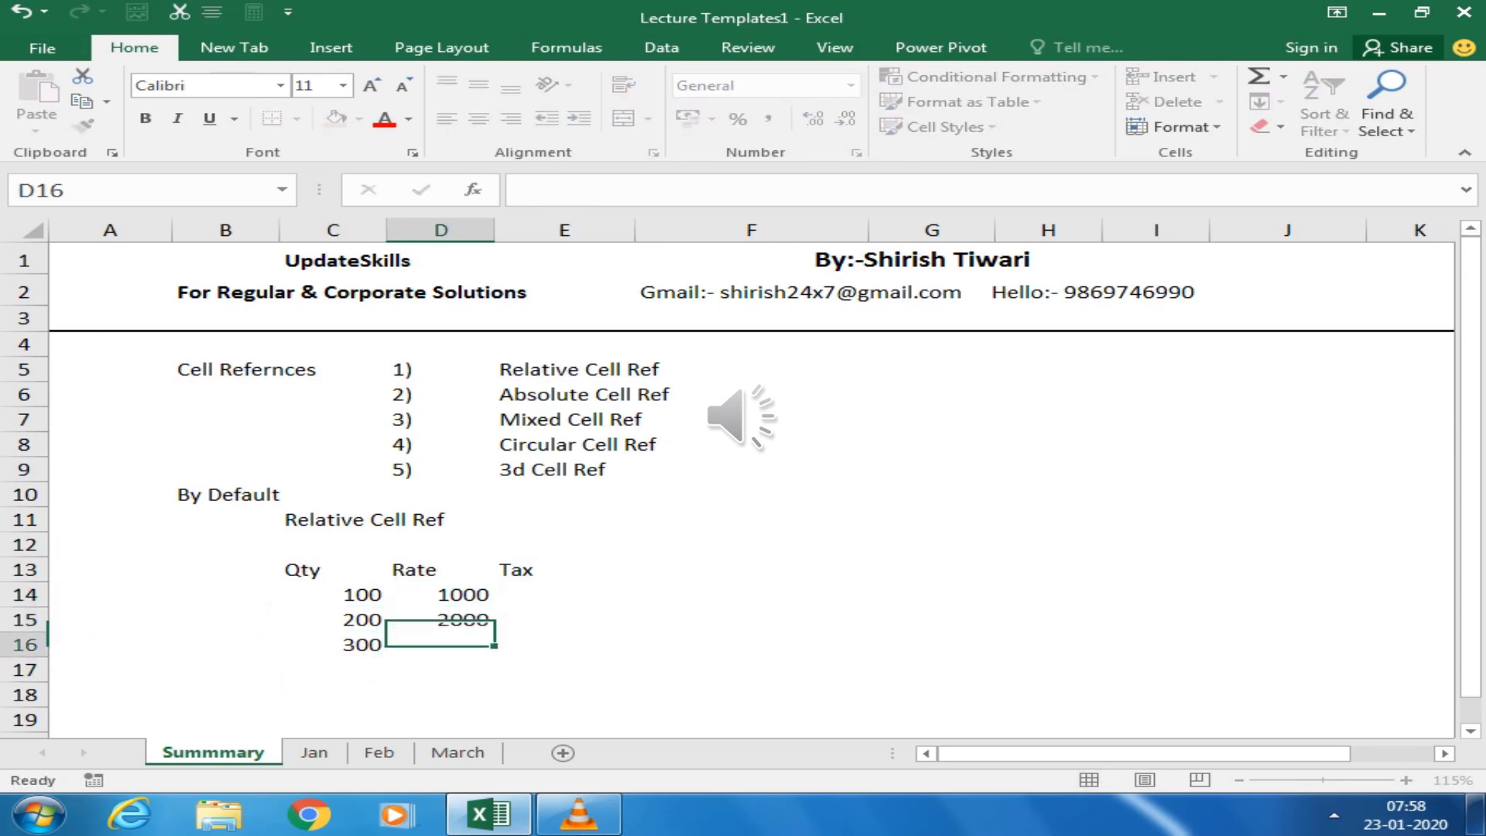
text(3000)
key(Return)
Rename the Tax header to GST and fill 18% down E14:E16
key(Up)
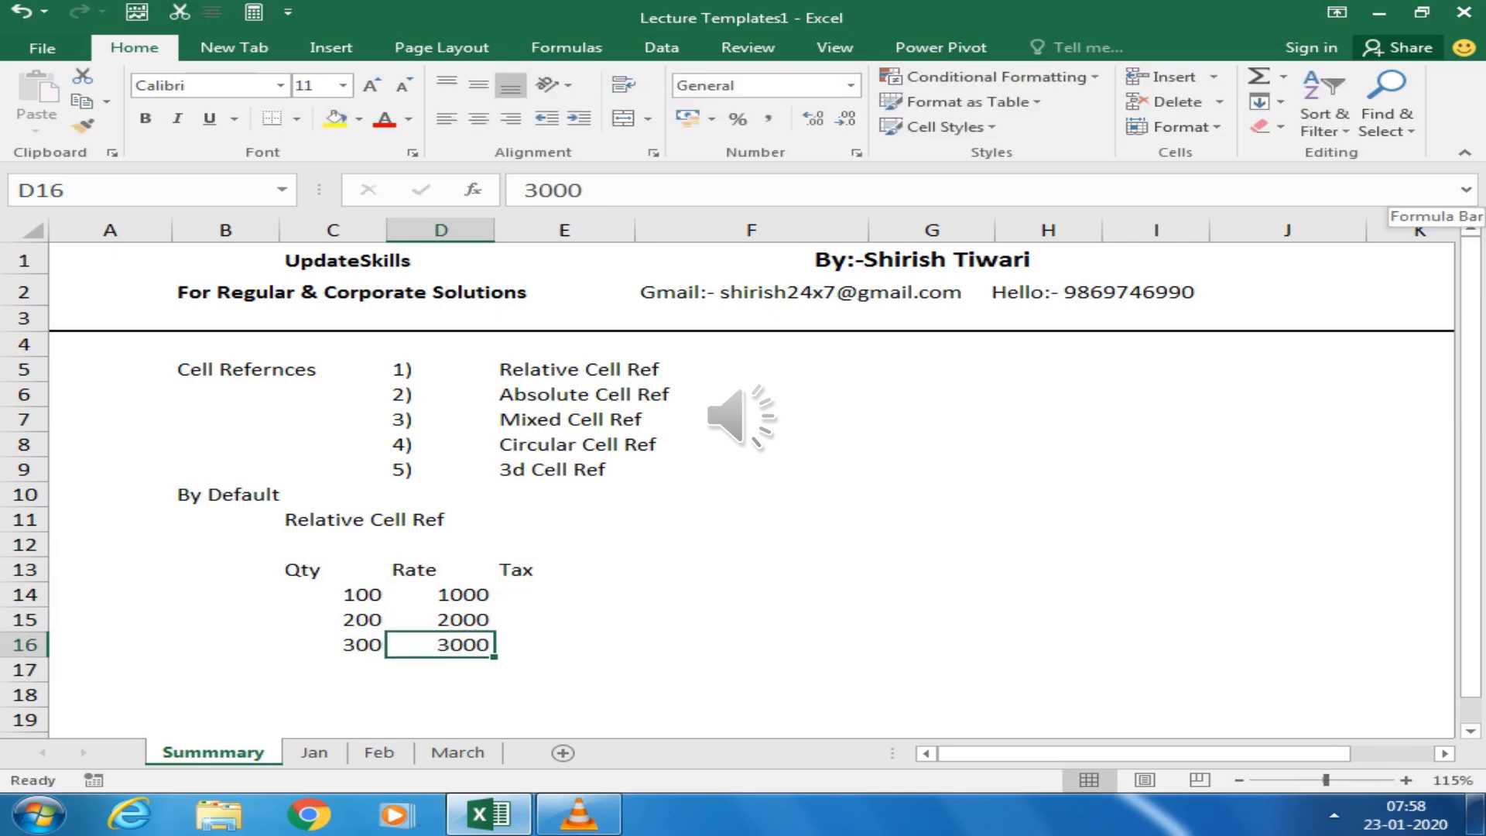
key(Up)
key(Up)
key(Right)
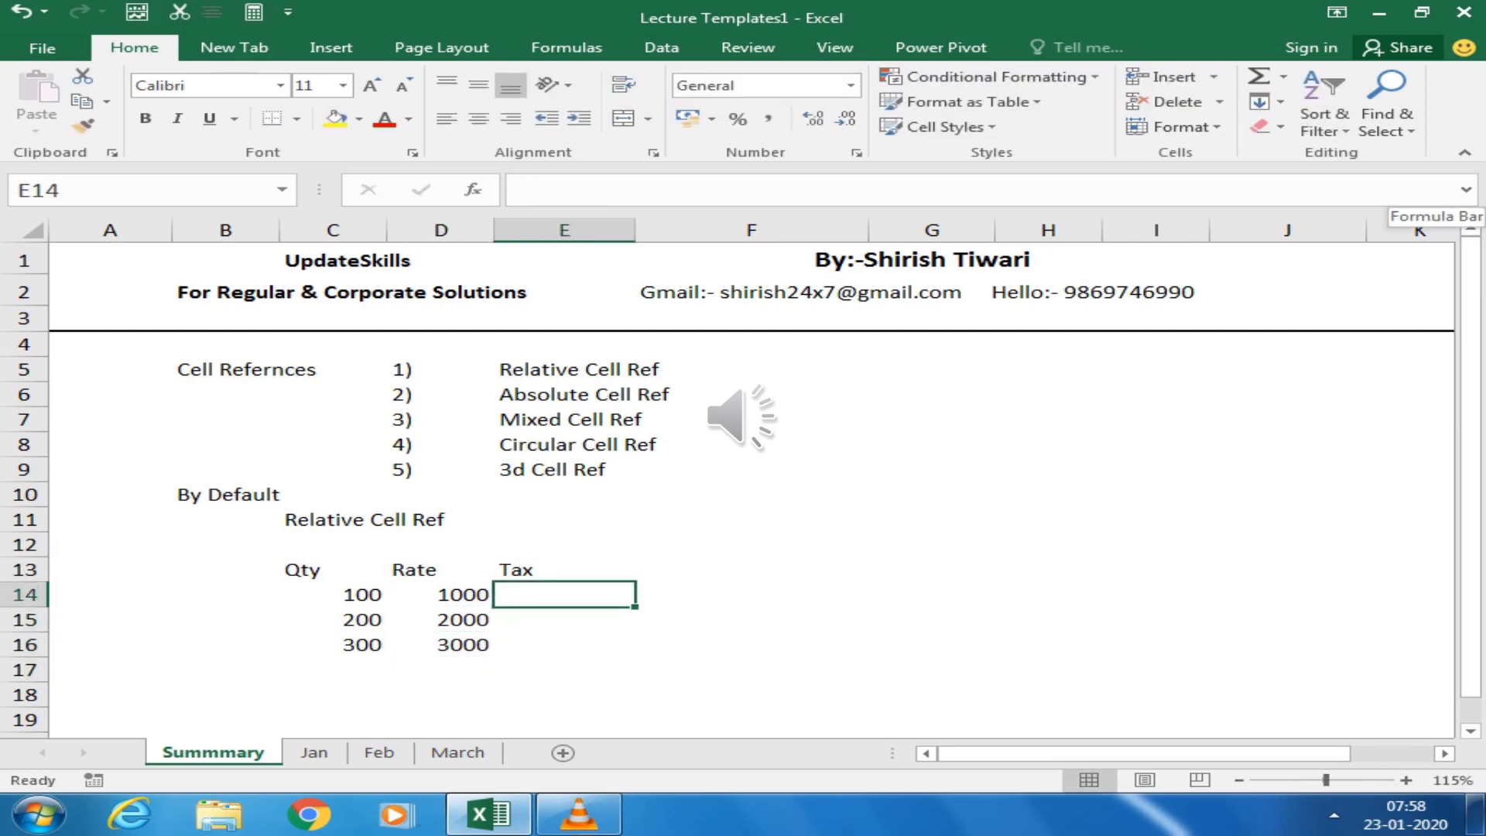
click(565, 570)
text(GS)
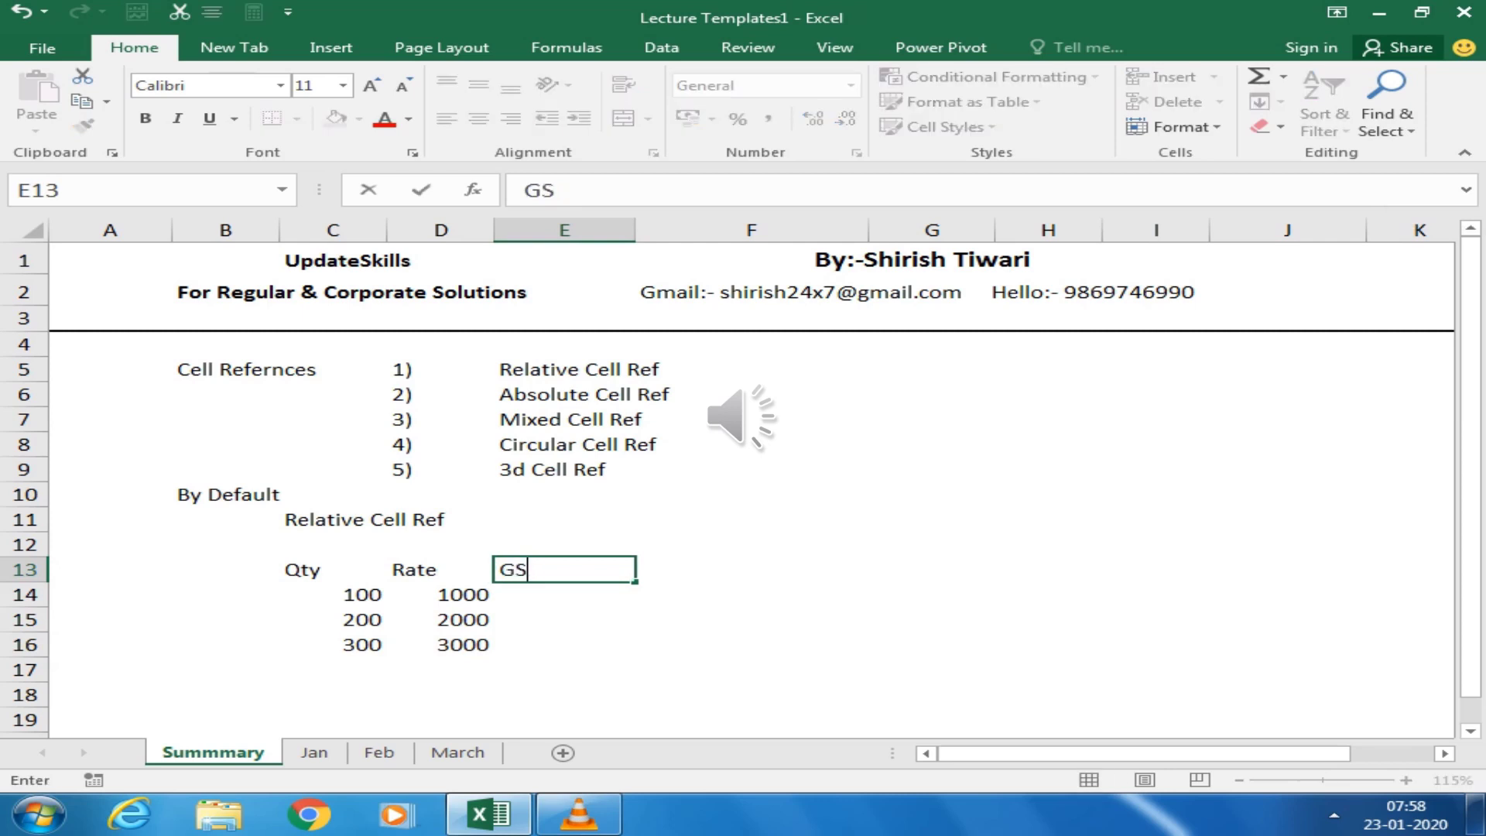
text(T)
key(Return)
text(18)
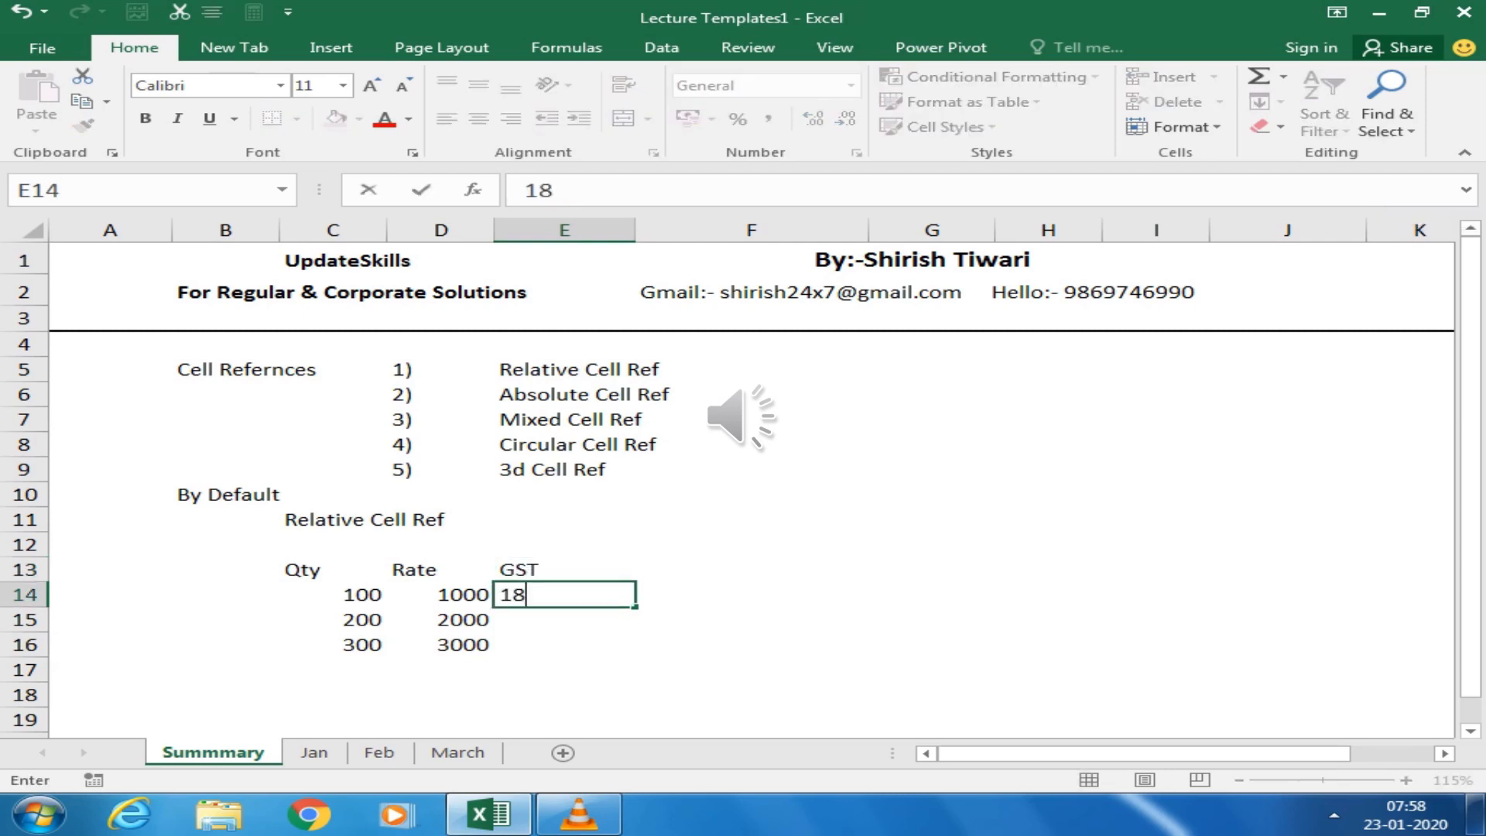
text(%)
key(Return)
key(Up)
key(shift+Down)
key(shift+Down)
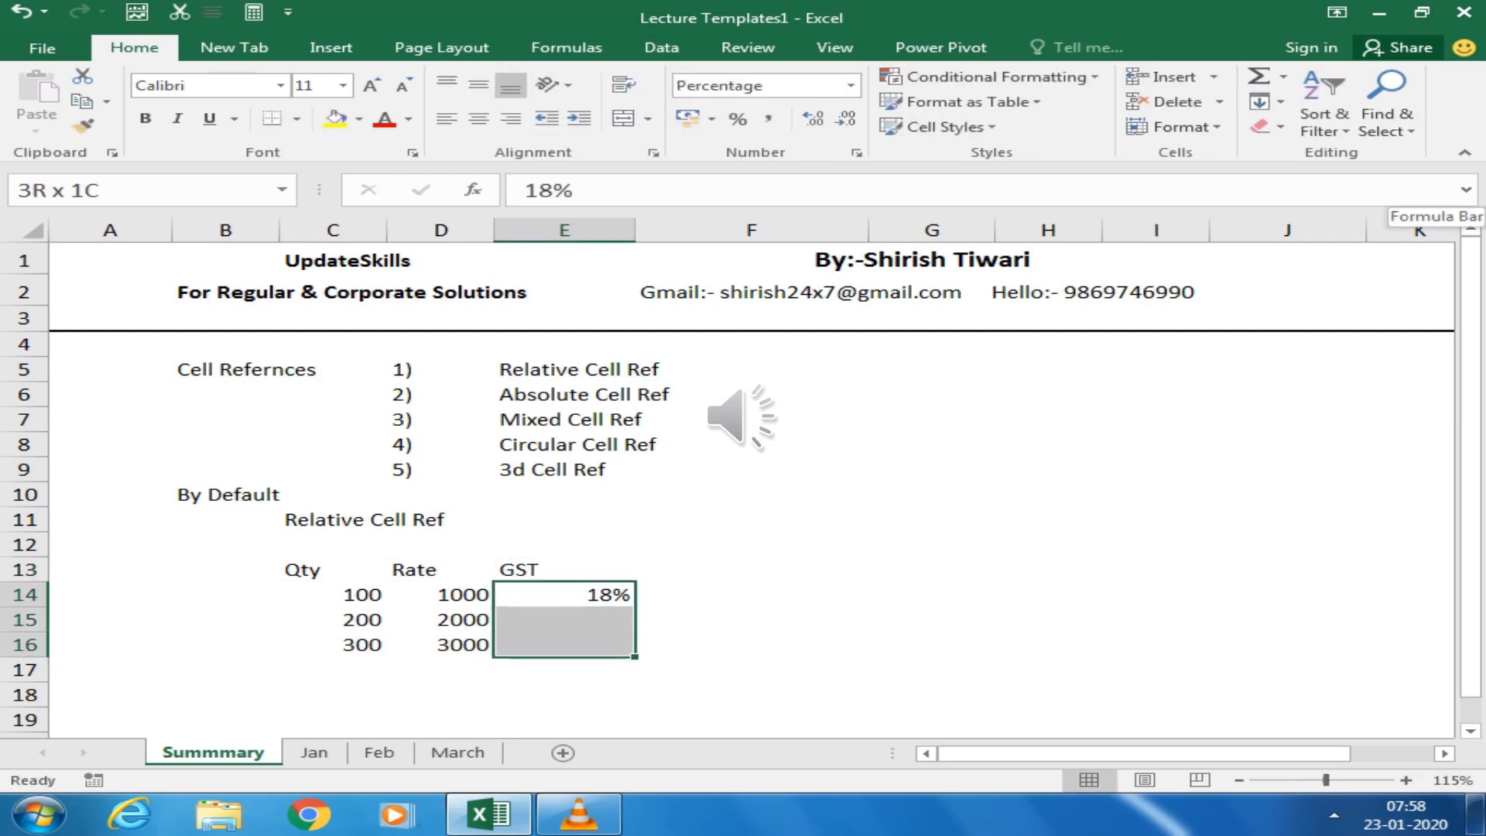
key(ctrl+d)
Apply All Borders to the table C13:E16
drag(565, 569, 333, 645)
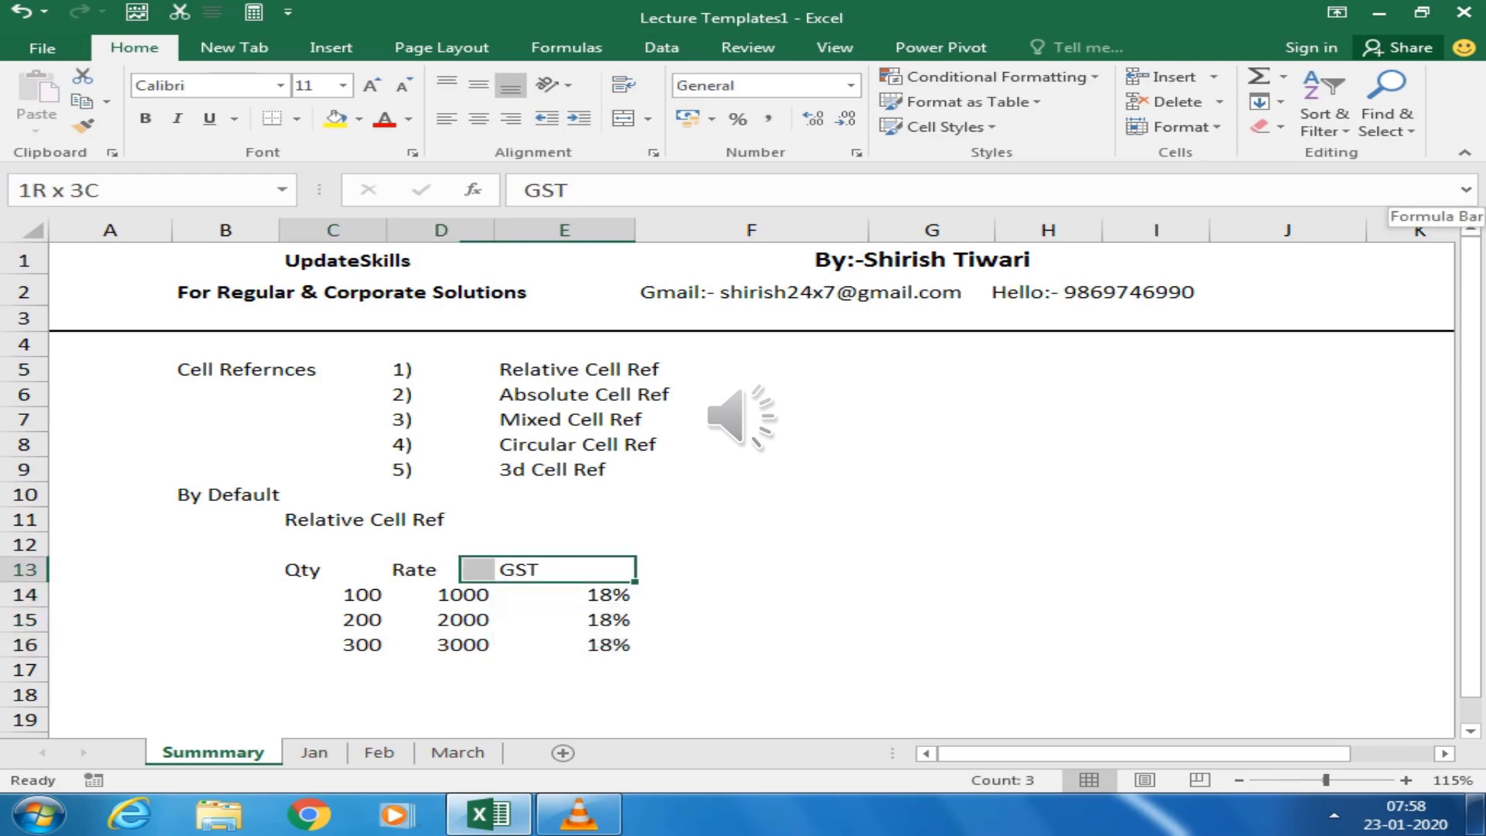
key(alt)
key(h)
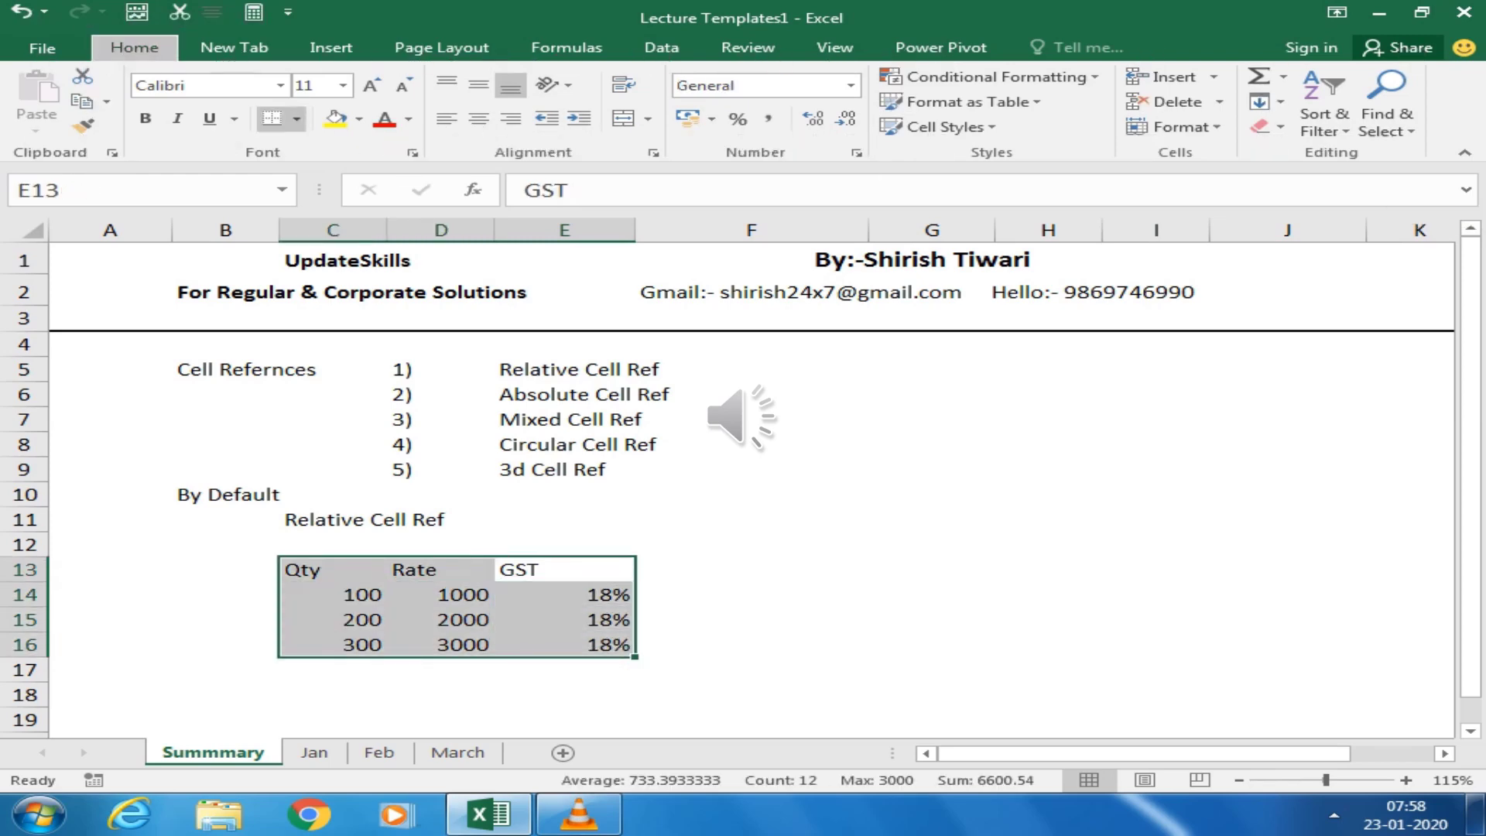
key(b)
key(a)
key(Left)
key(Left)
key(Left)
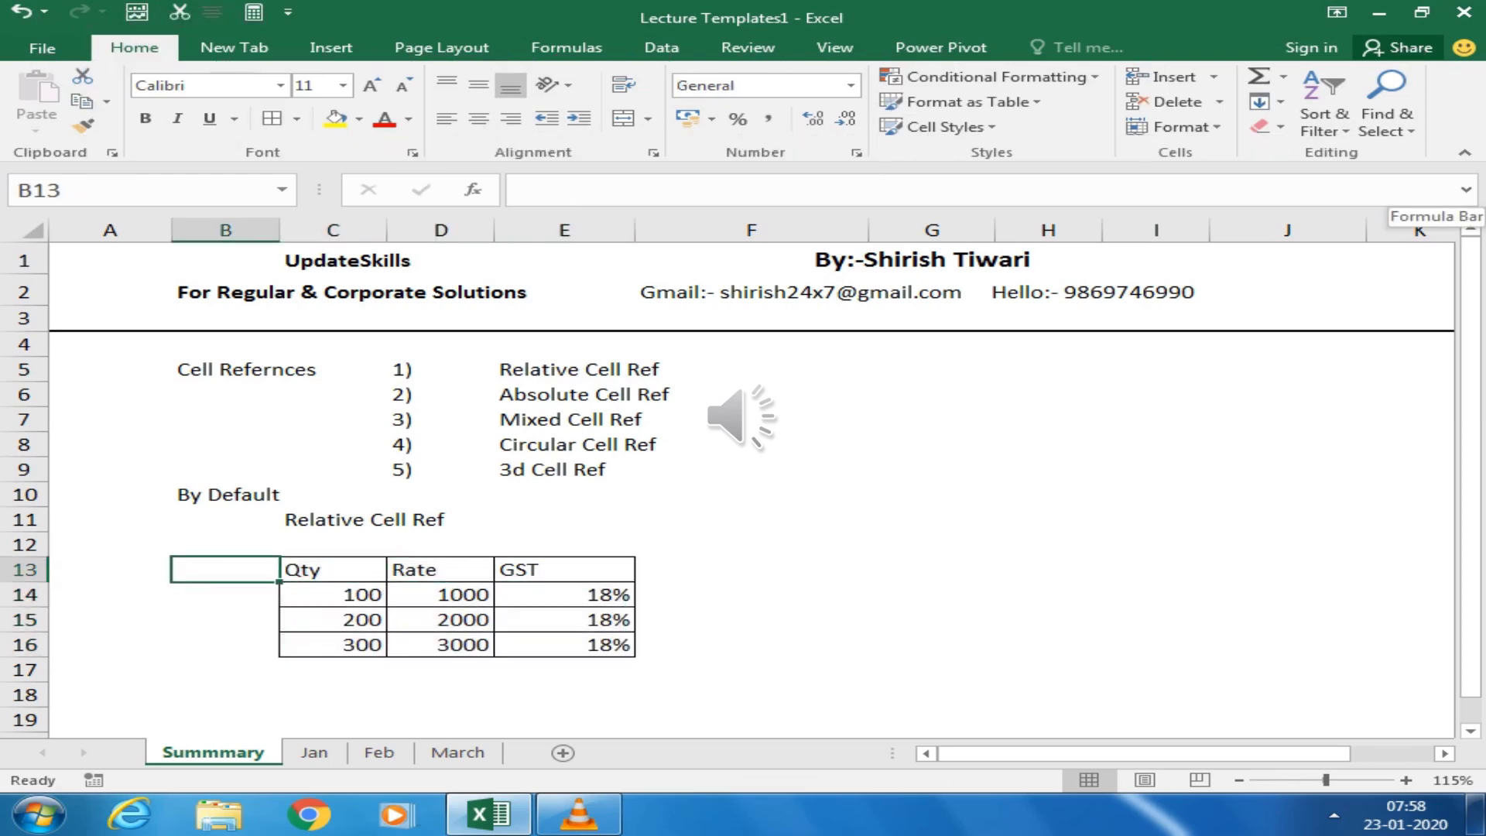
key(Down)
key(Down)
key(Down)
key(Down)
key(Down)
key(Down)
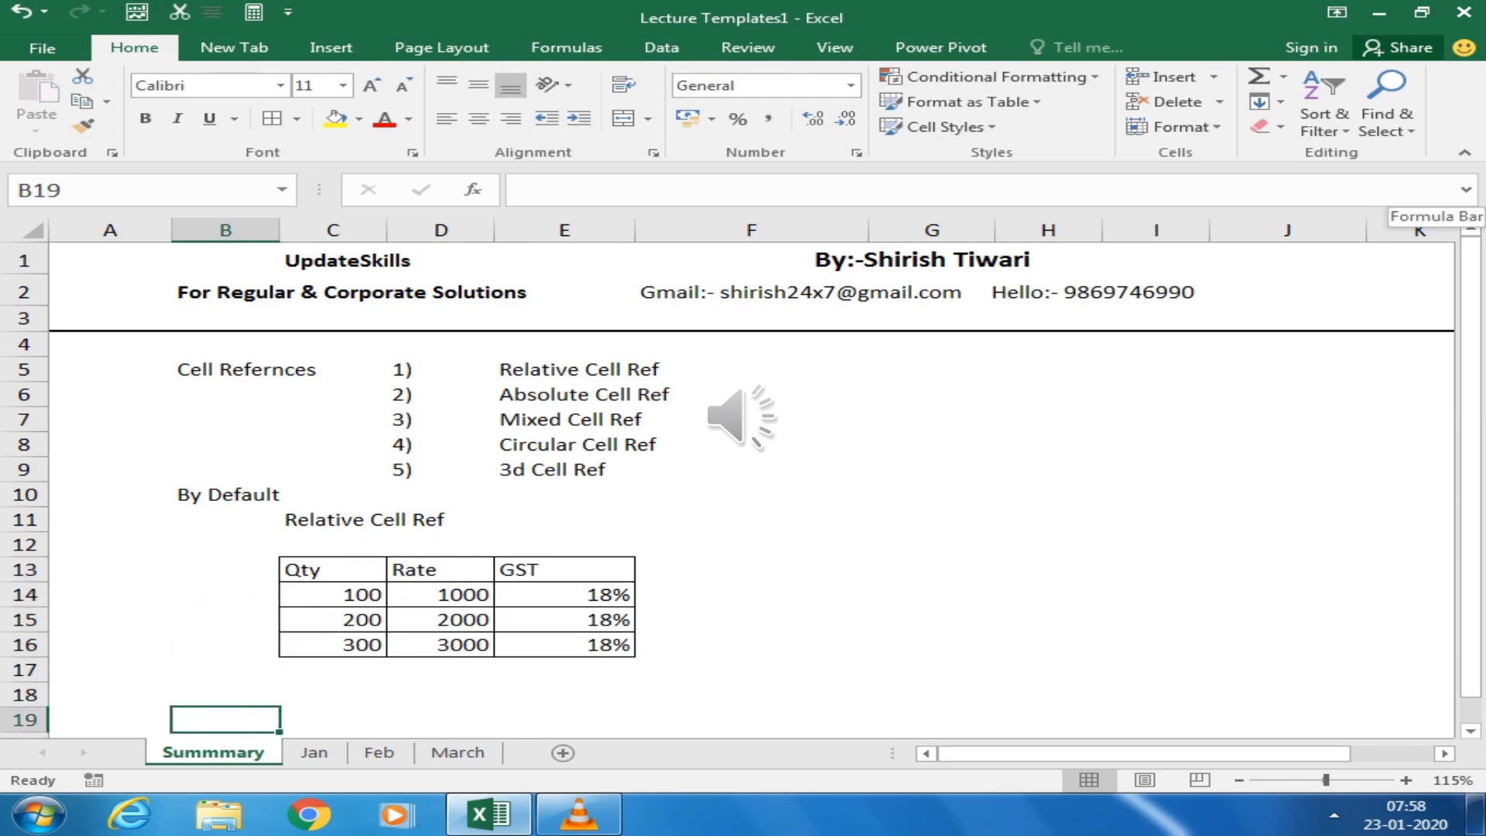
Freeze rows 1–3 above row 4 with Freeze Panes, then scroll to the GST table
scroll(728, 480, down, 1)
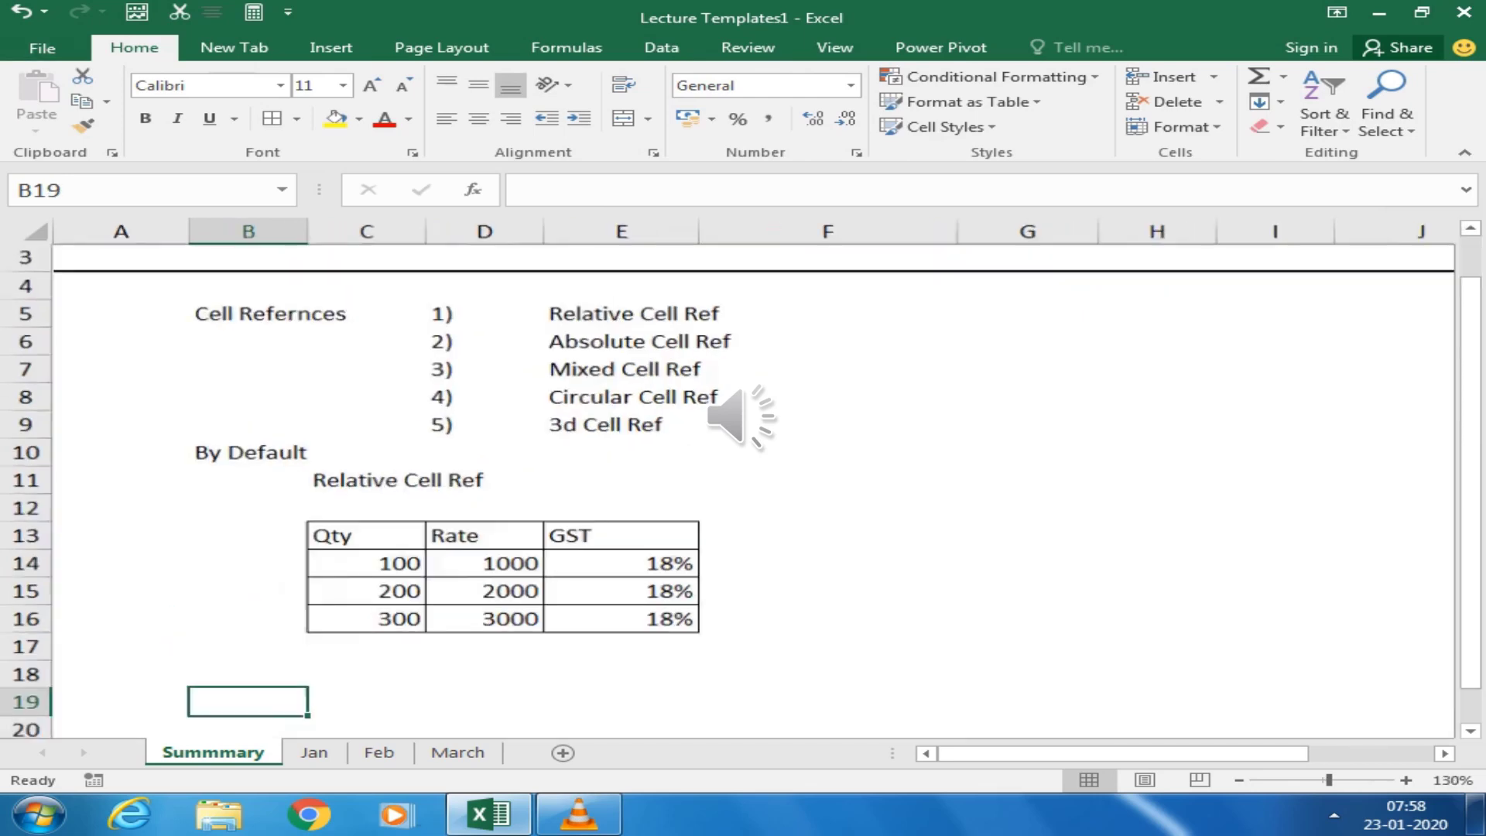
ctrl+scroll(728, 480, up, 2)
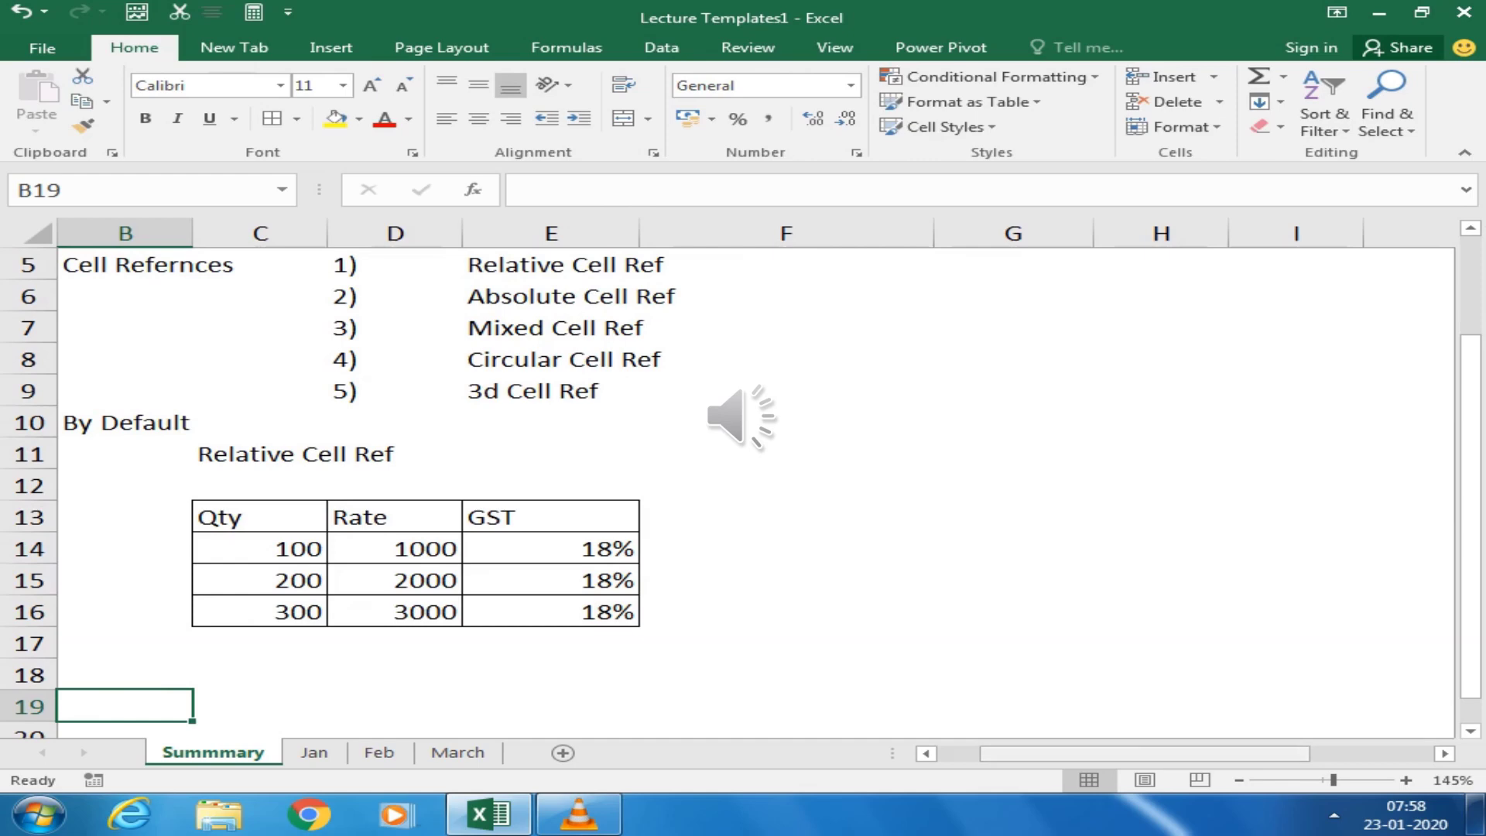
drag(1145, 753, 1102, 754)
scroll(1103, 753, up, 2)
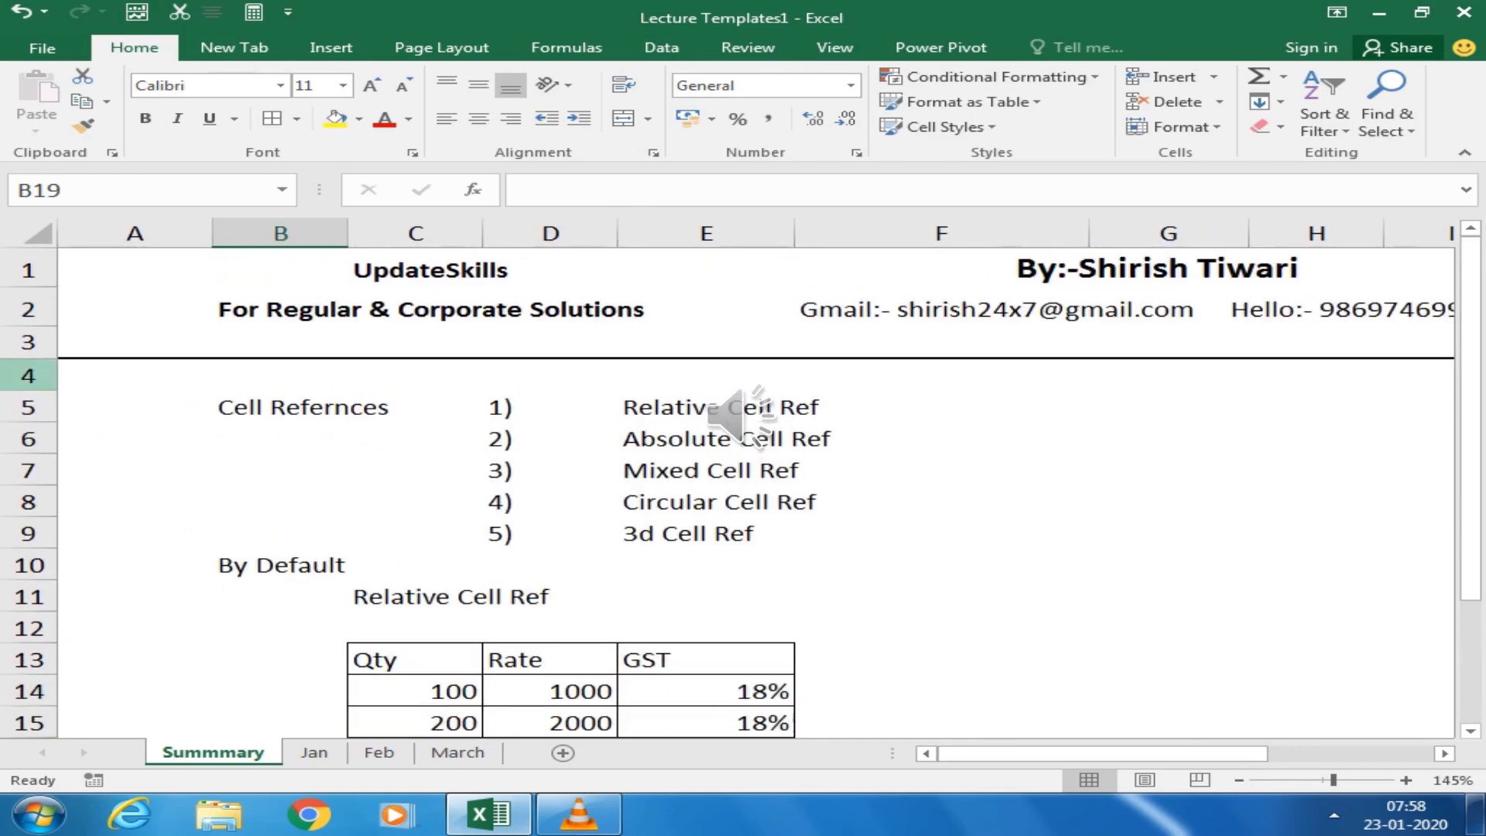
click(29, 376)
click(834, 48)
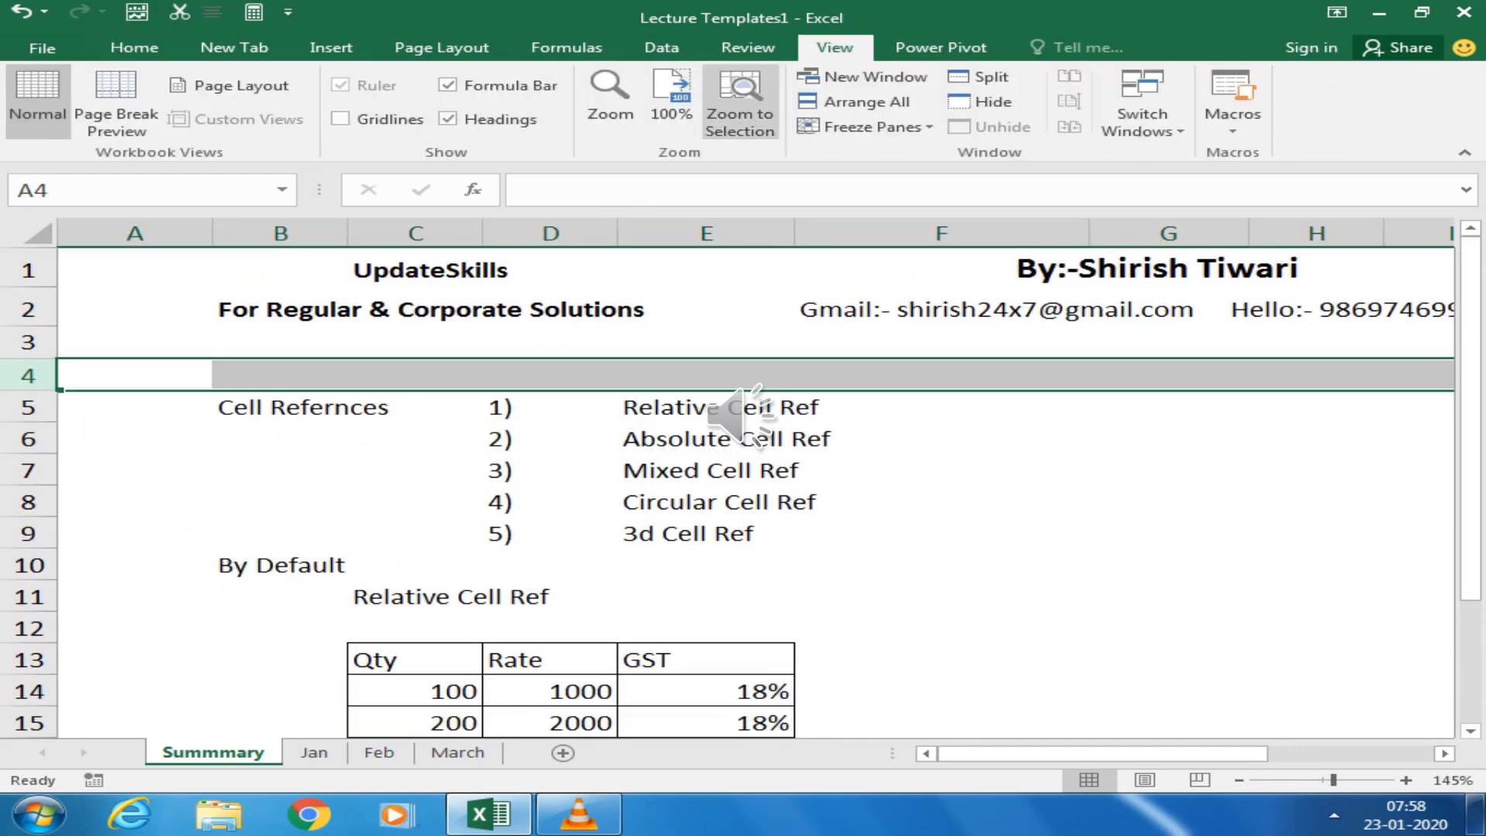
click(867, 126)
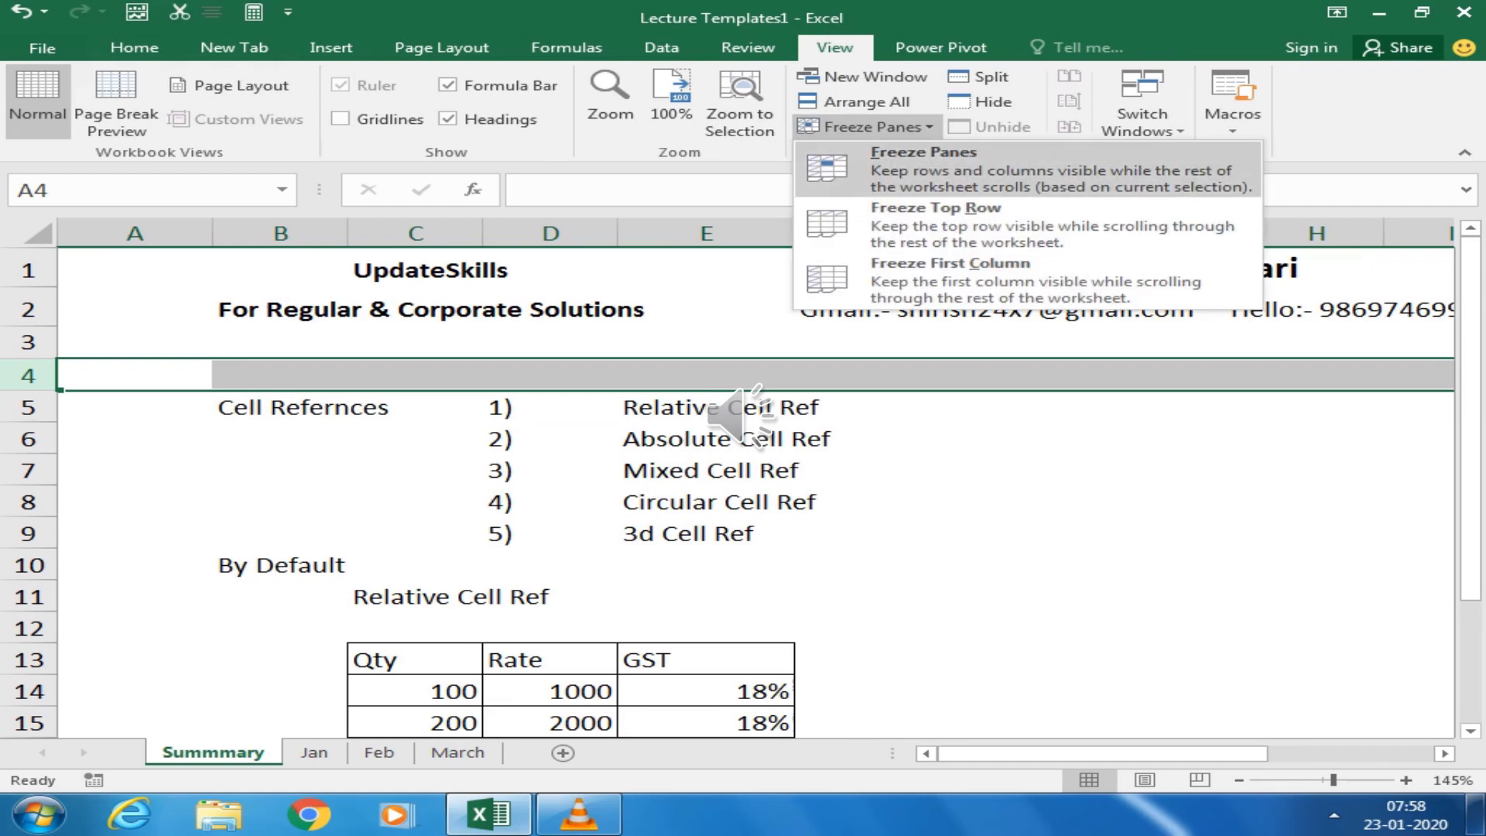
click(924, 169)
click(942, 501)
scroll(942, 502, down, 2)
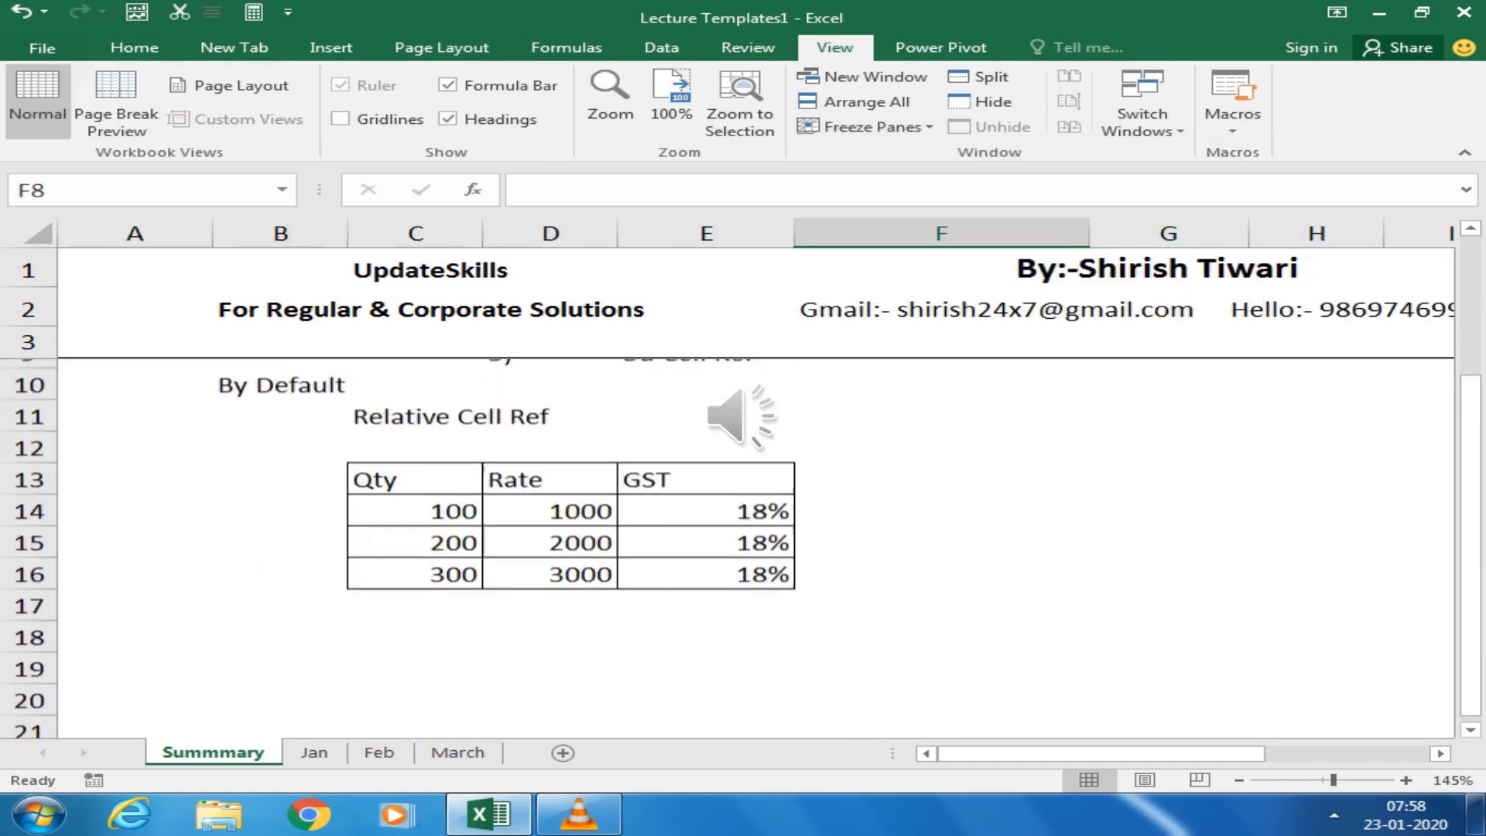
click(415, 564)
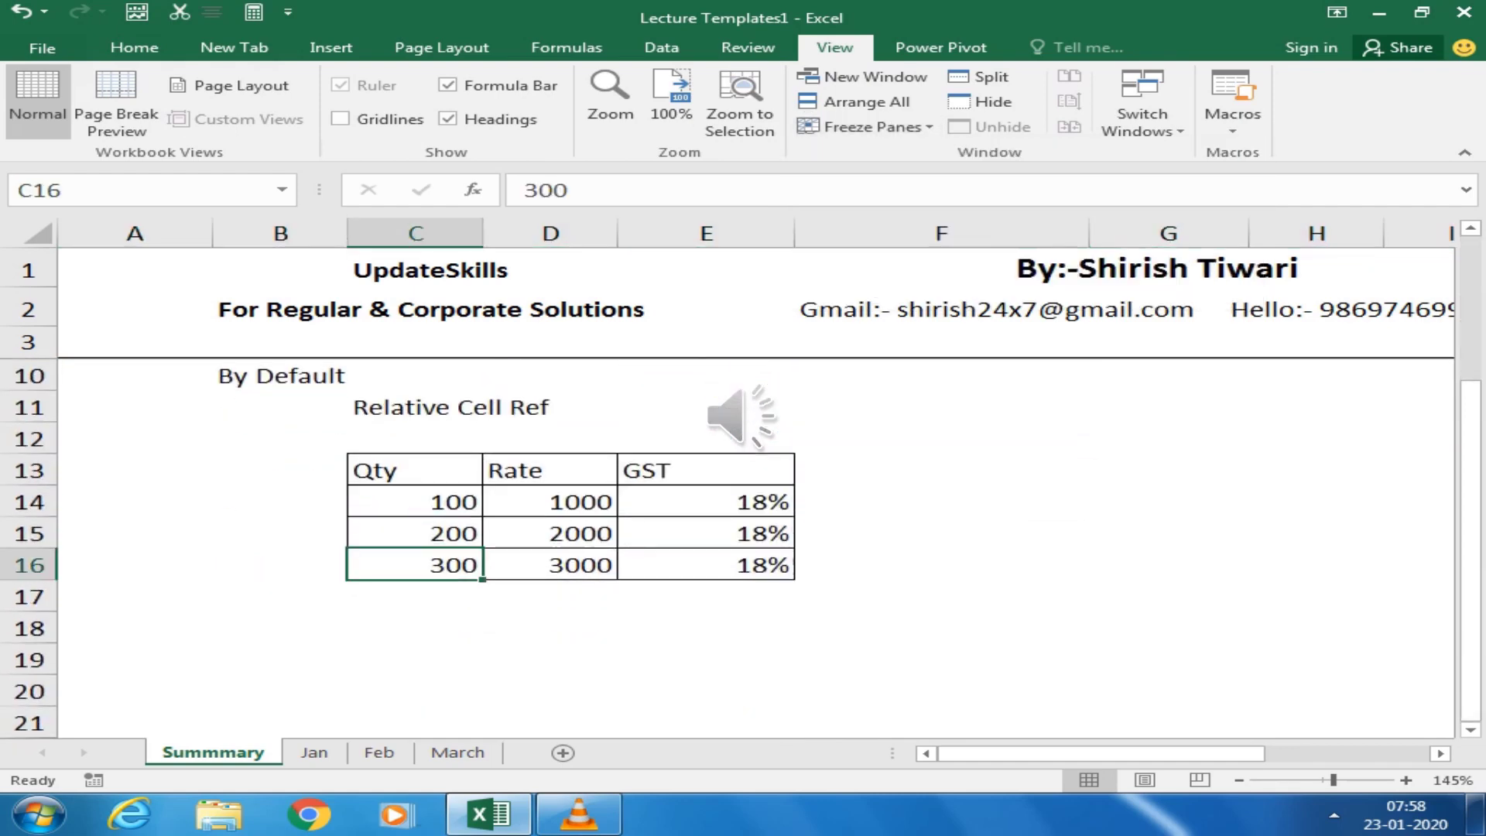
click(415, 596)
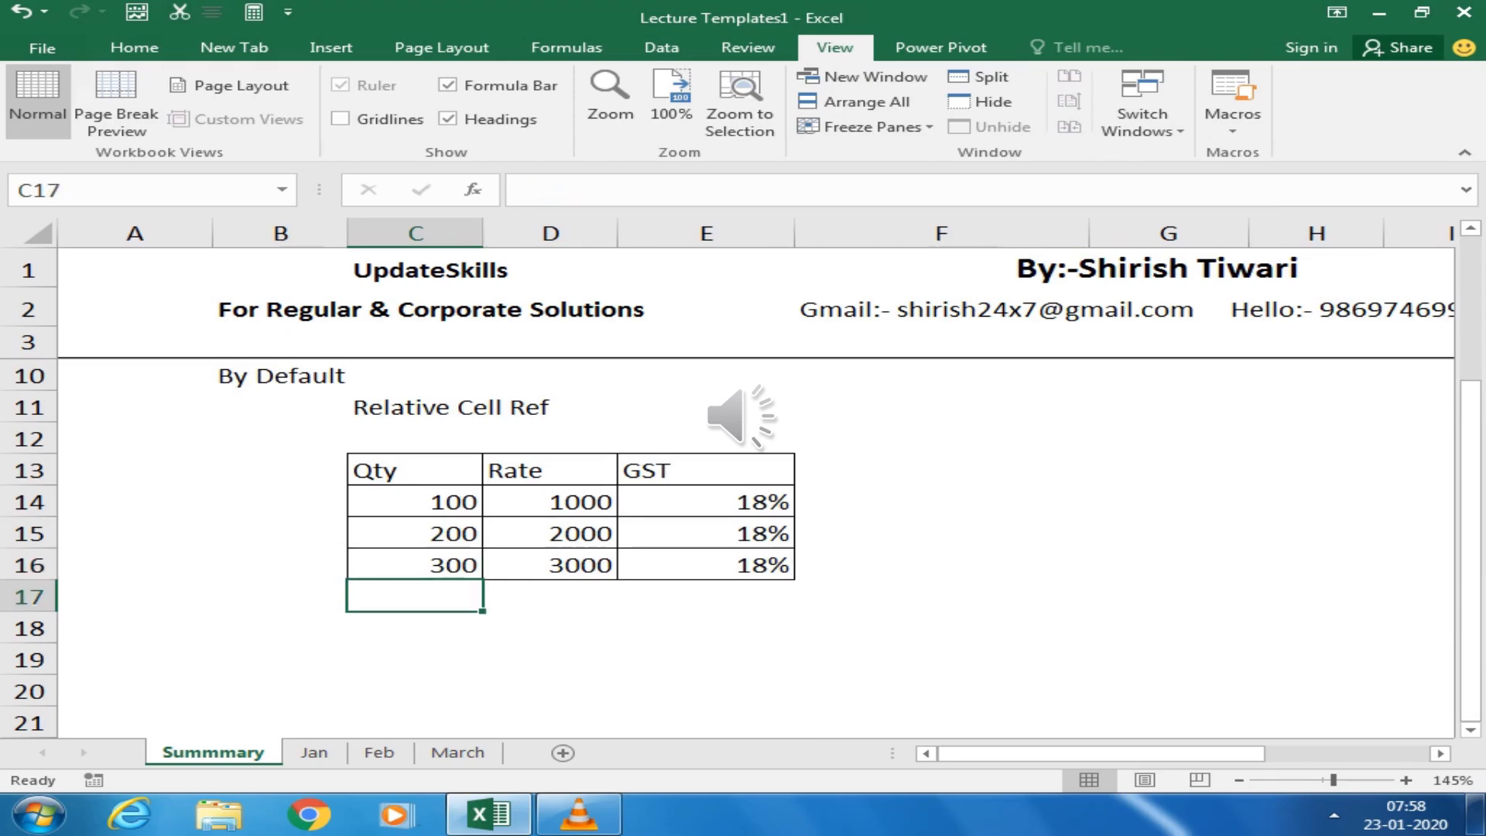
Enter Prodcut, Keyborad, Mouse and Monitor in B13:B16
click(280, 469)
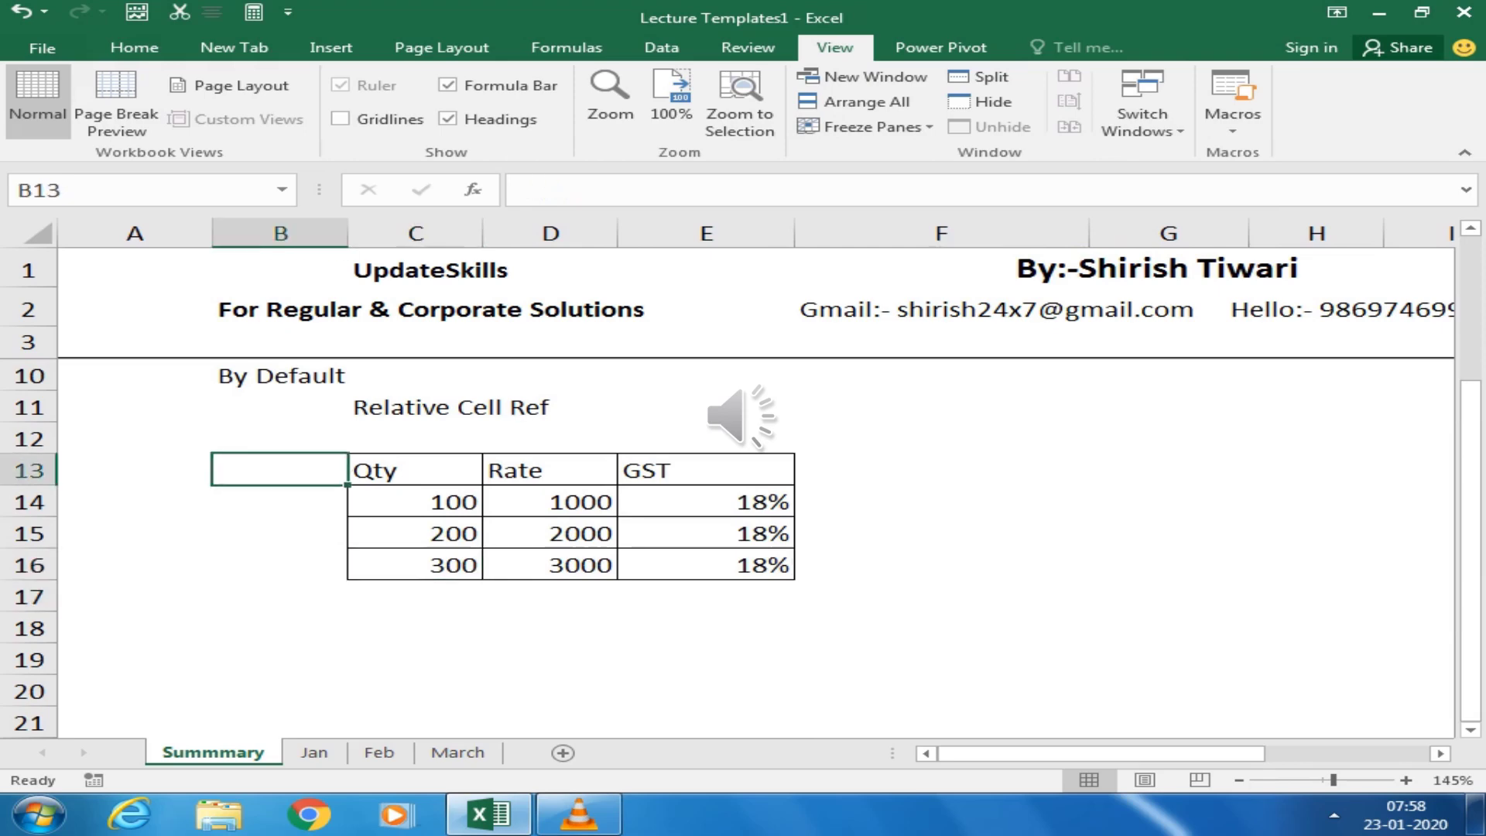
text(P)
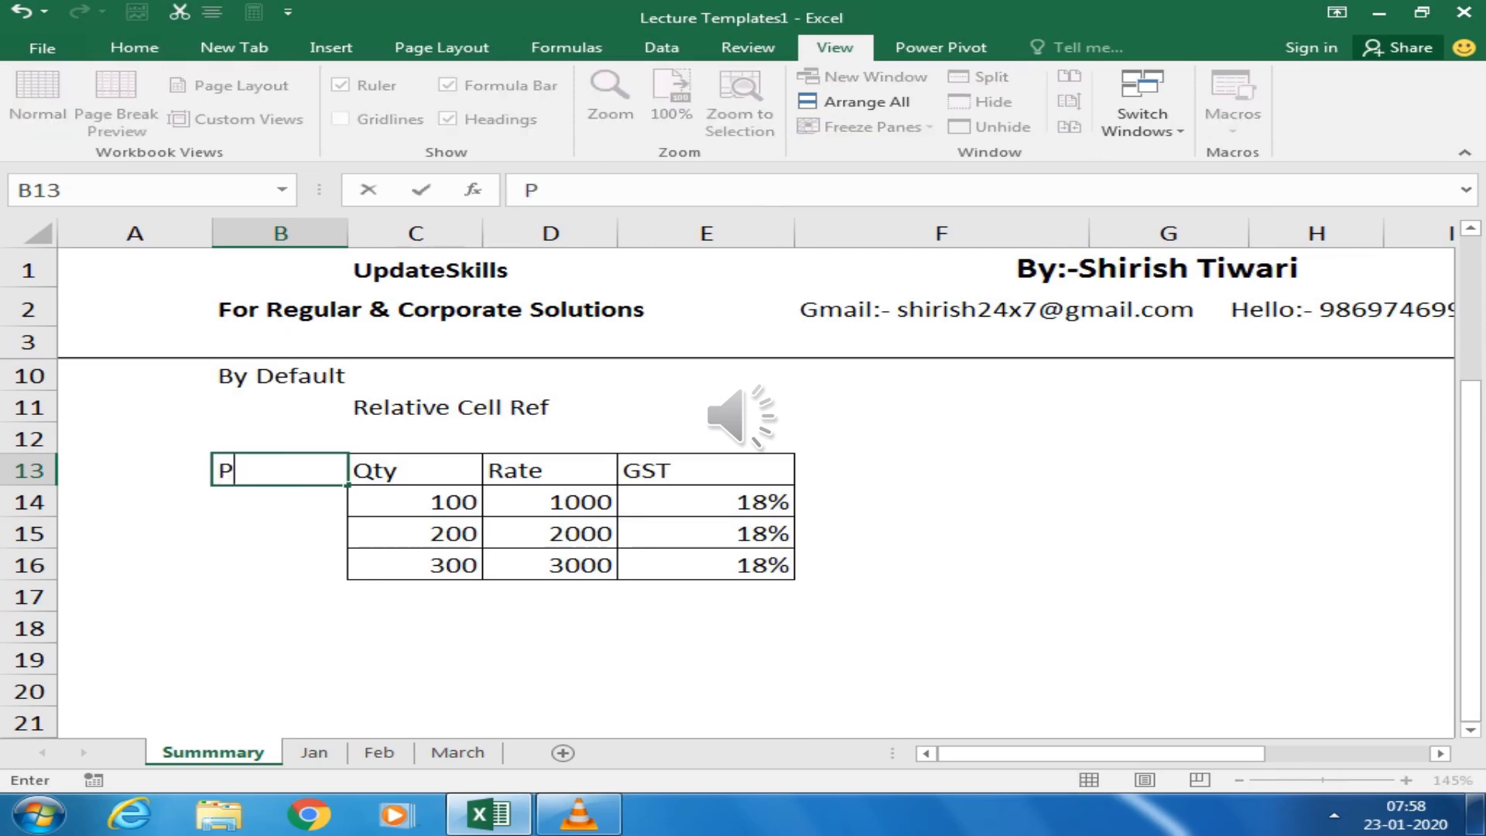
text(rodcut)
key(Return)
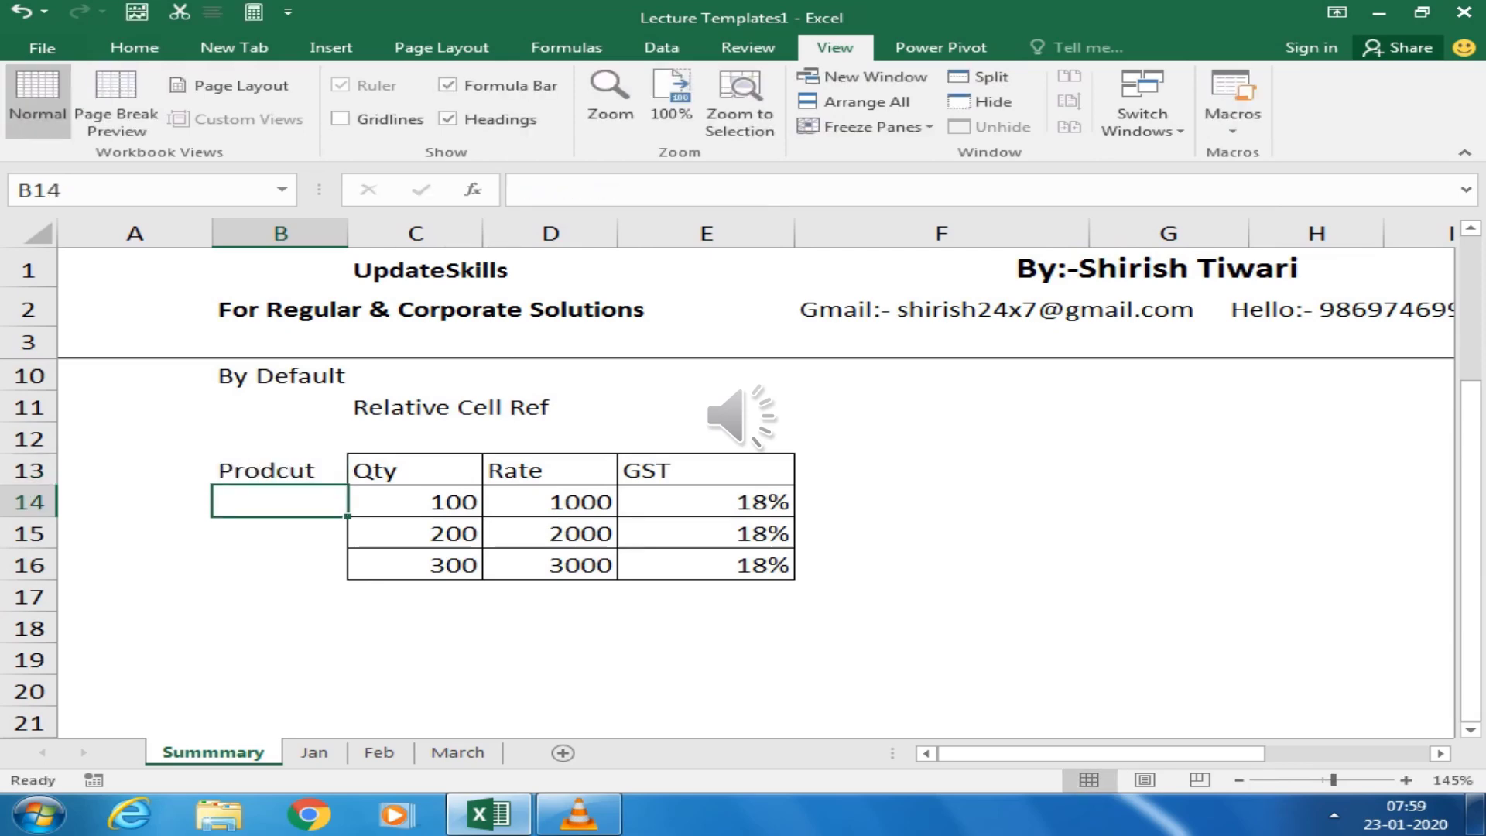
text(Keybor)
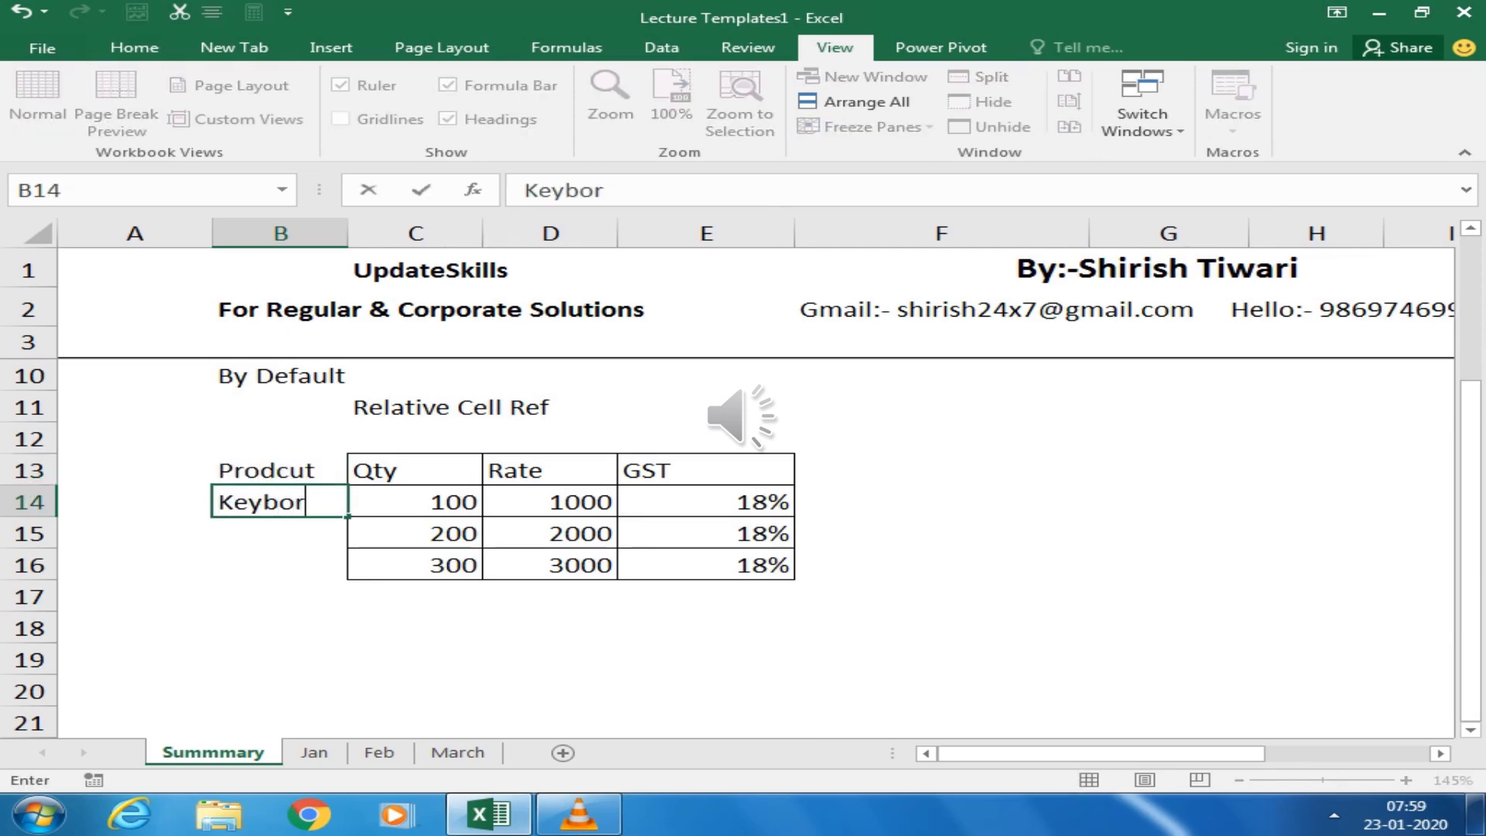
text(ad)
key(Return)
key(Return)
click(279, 533)
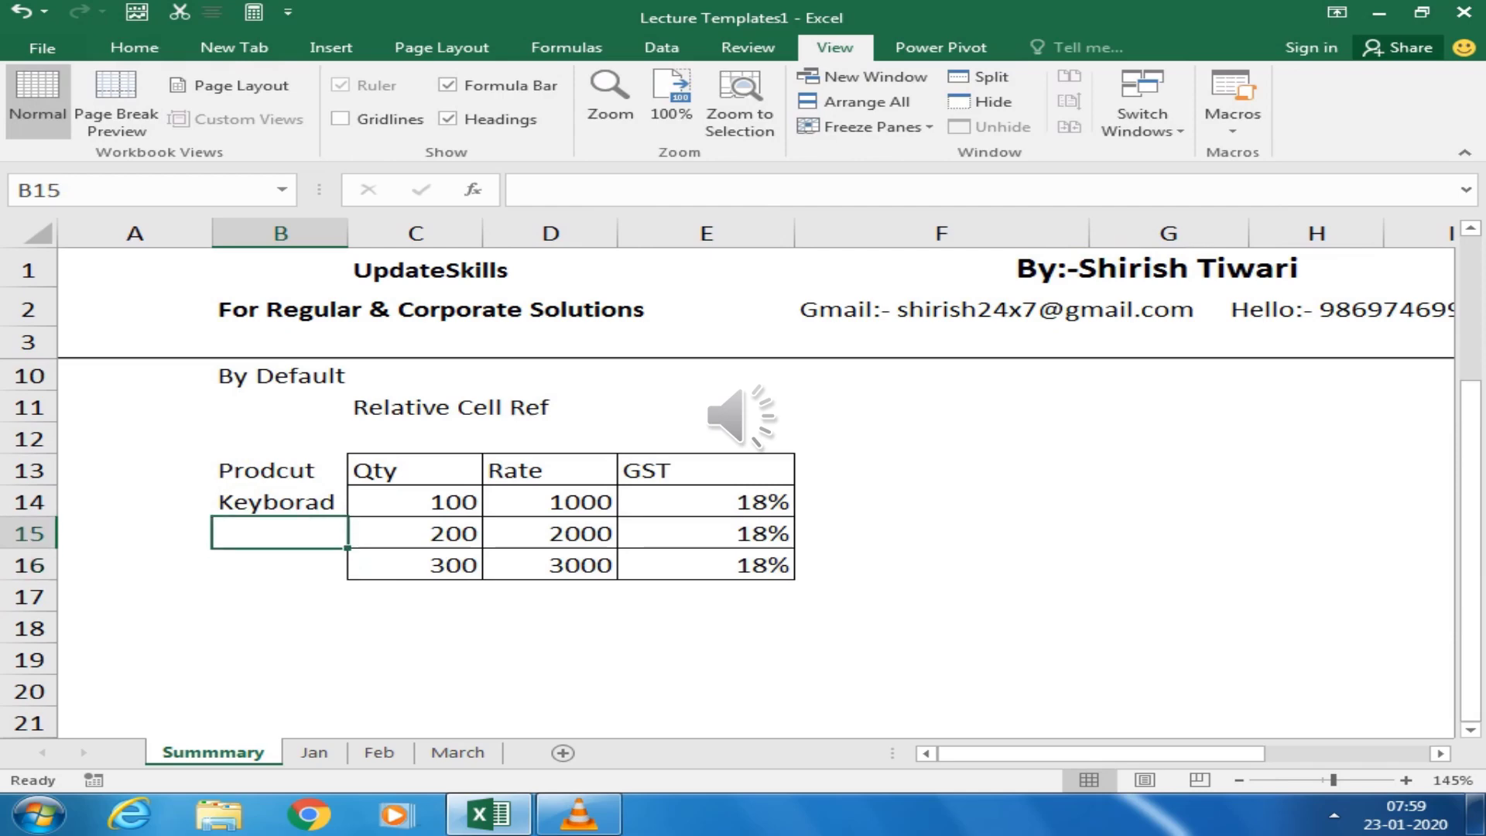
text(Mouse)
key(Return)
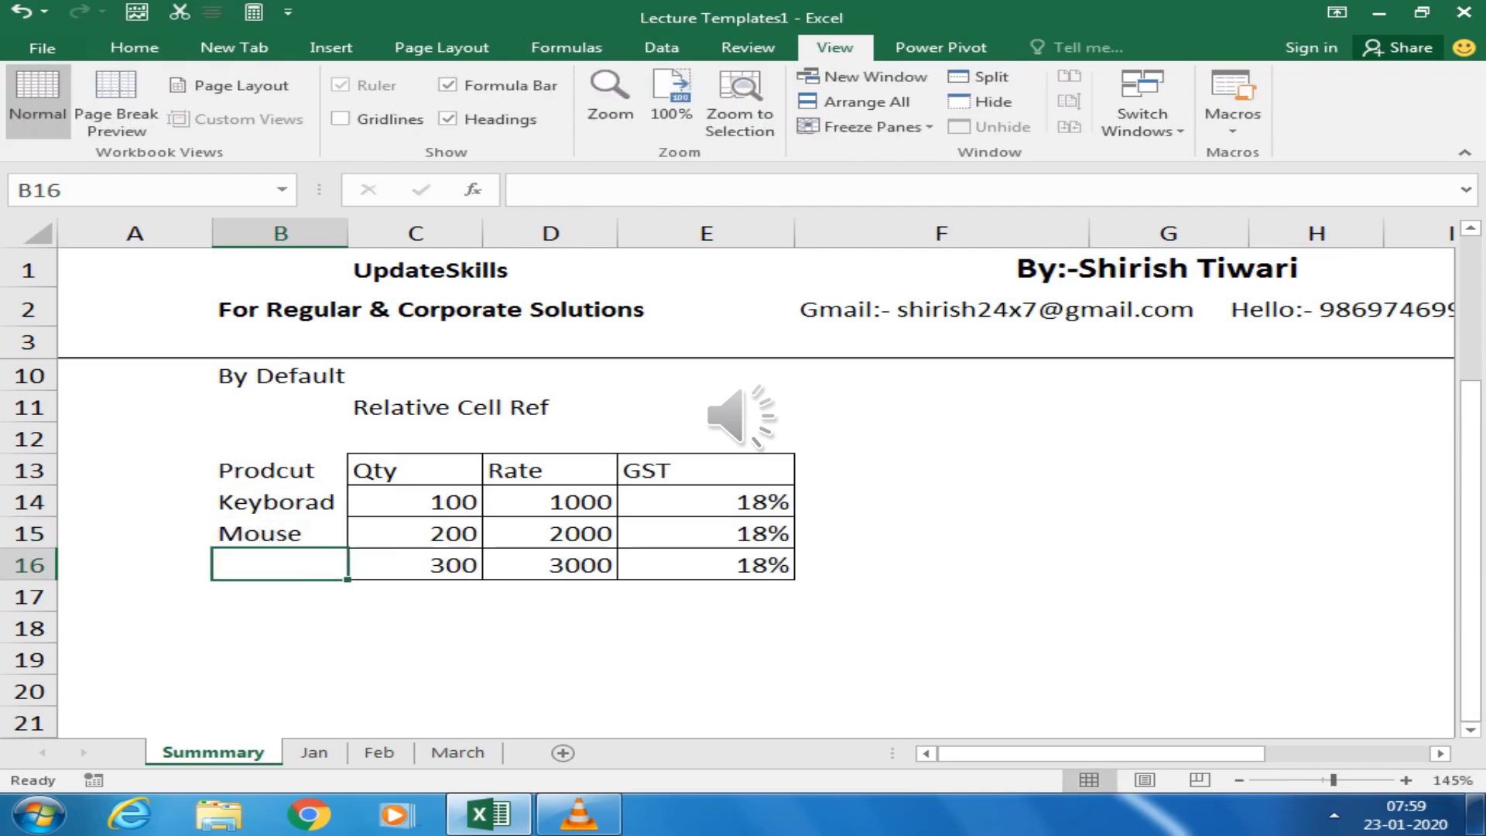
text(Mopnit)
key(BackSpace)
key(BackSpace)
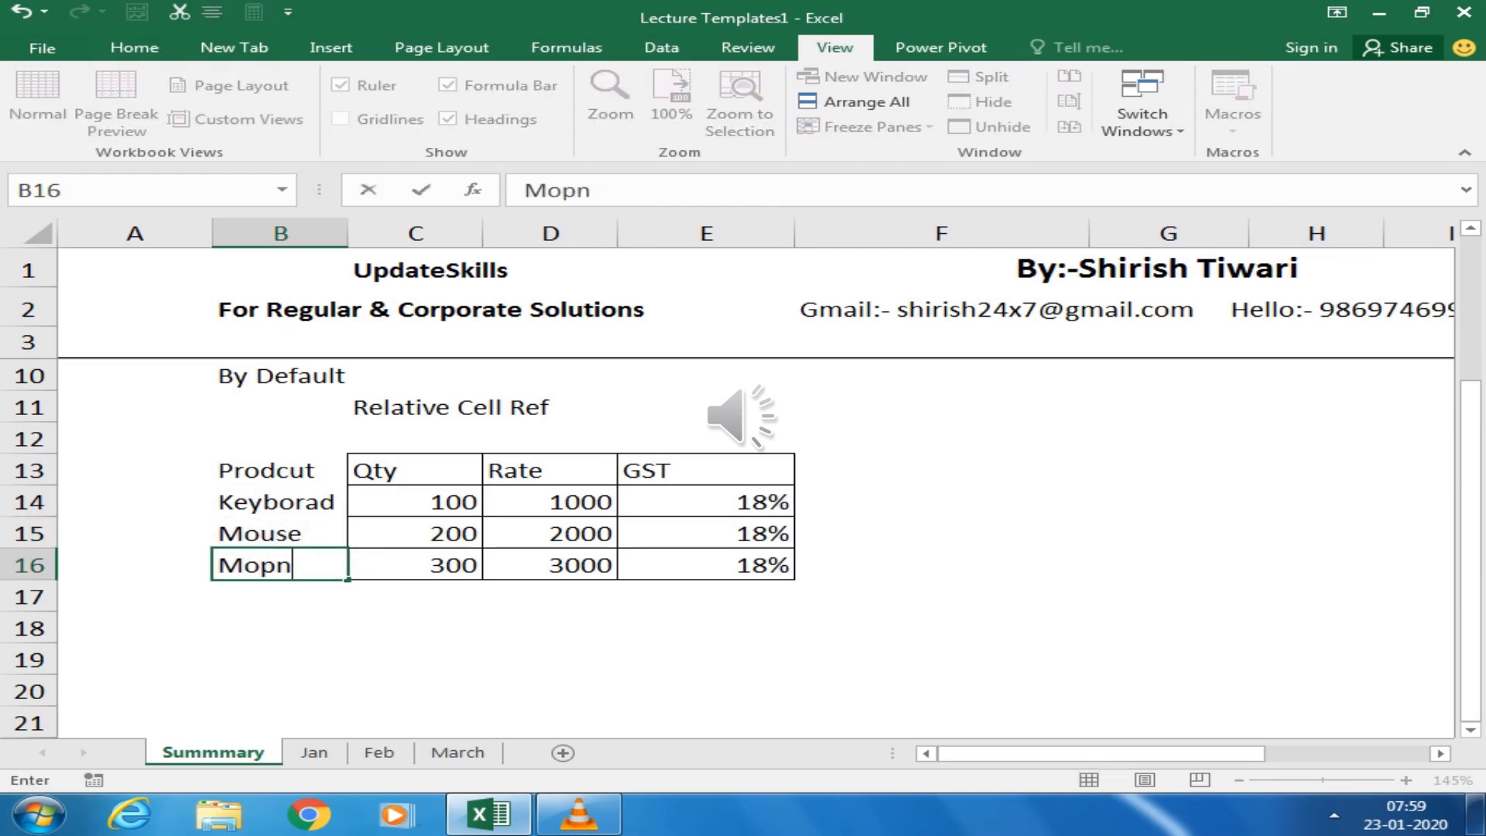
key(BackSpace)
key(BackSpace)
text(nitor)
key(Return)
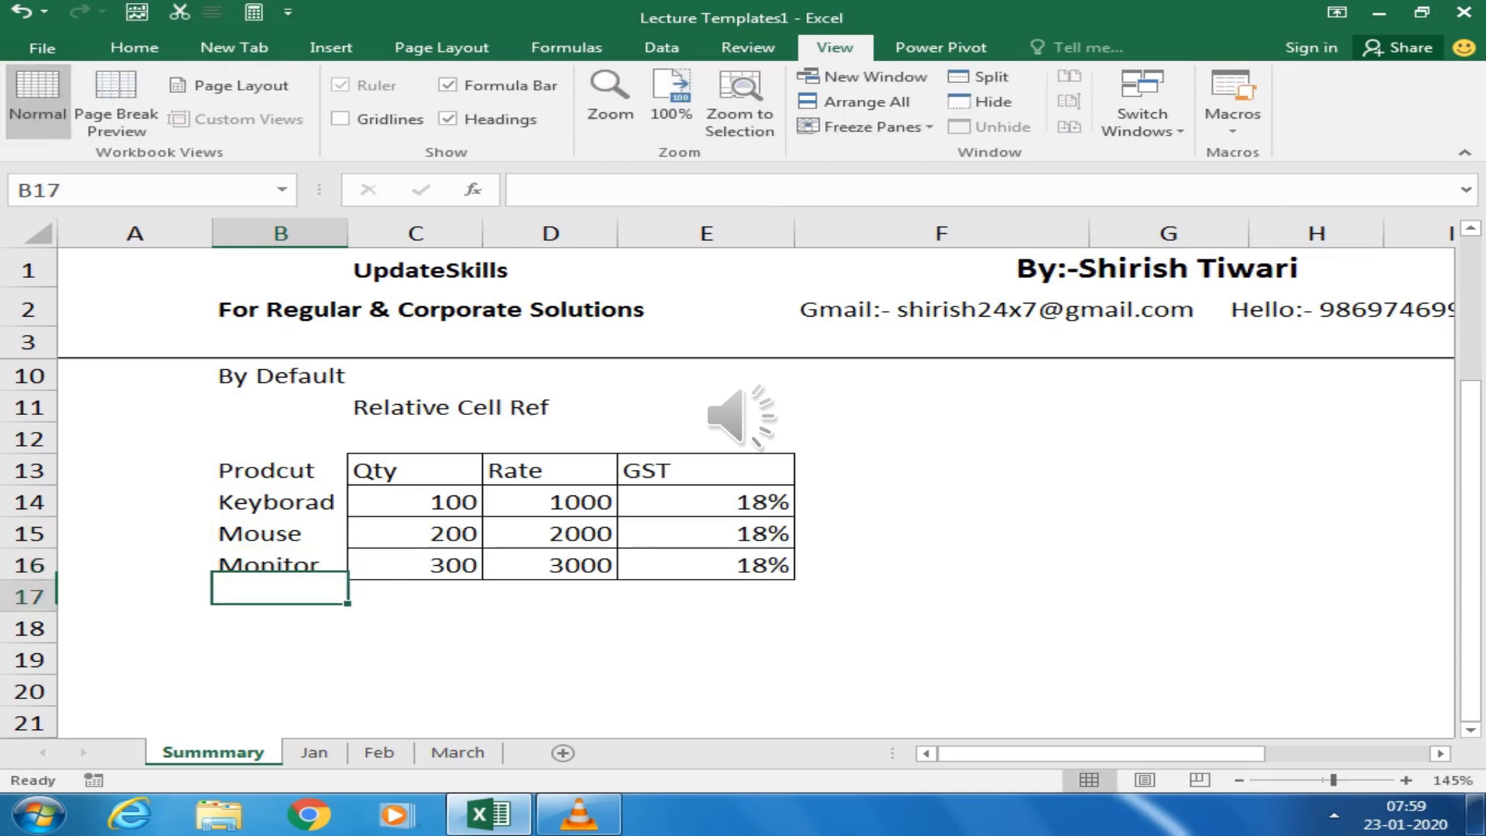
Apply borders to the product cells in column B
click(278, 564)
key(shift+Up)
key(shift+Up)
key(shift+Up)
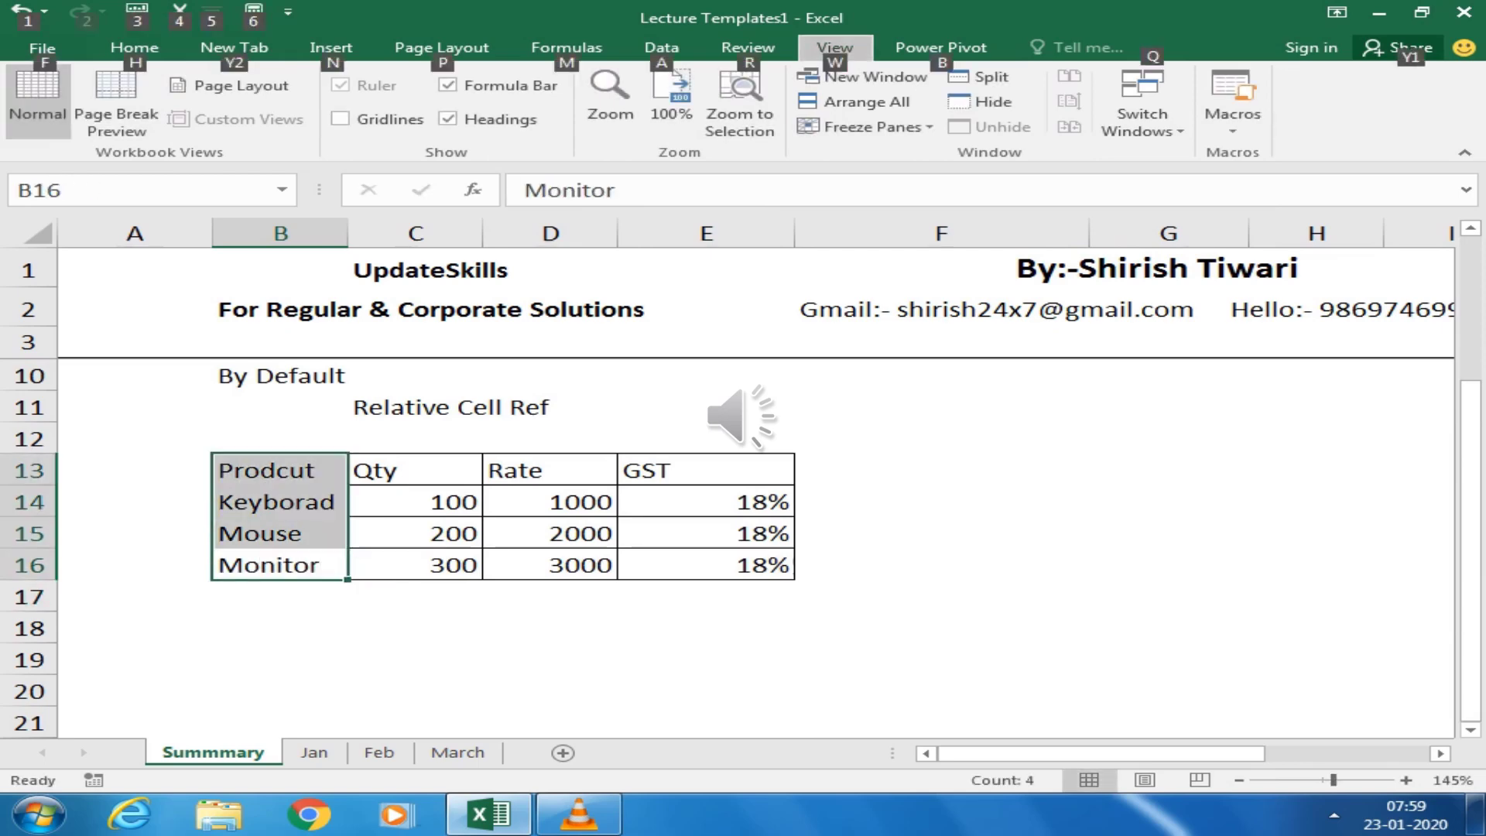
text(hba)
key(Escape)
click(134, 47)
key(Right)
key(Right)
key(Right)
key(Right)
Type the header Total in F13
key(Up)
key(Up)
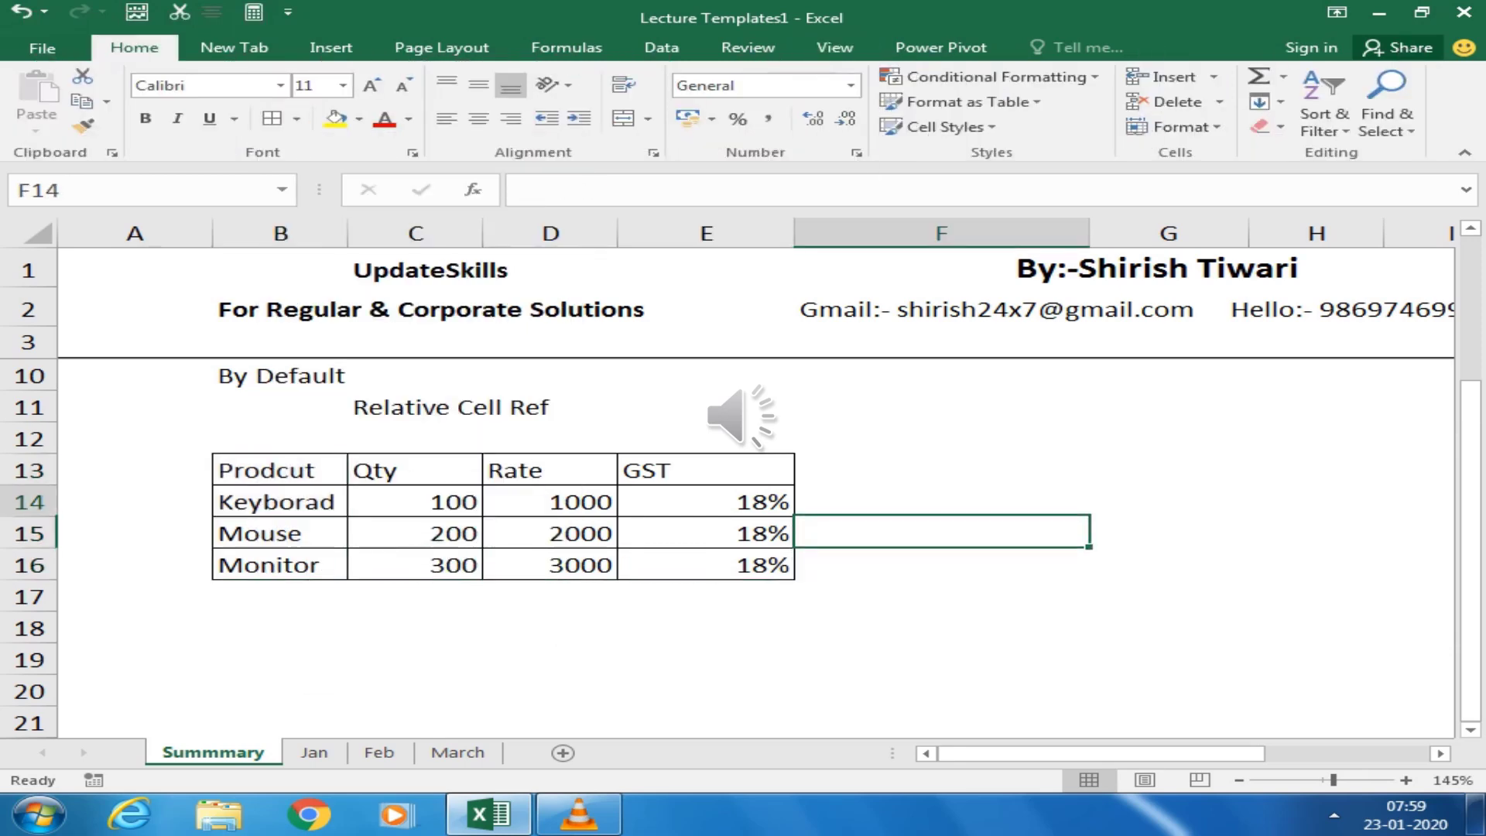
key(Up)
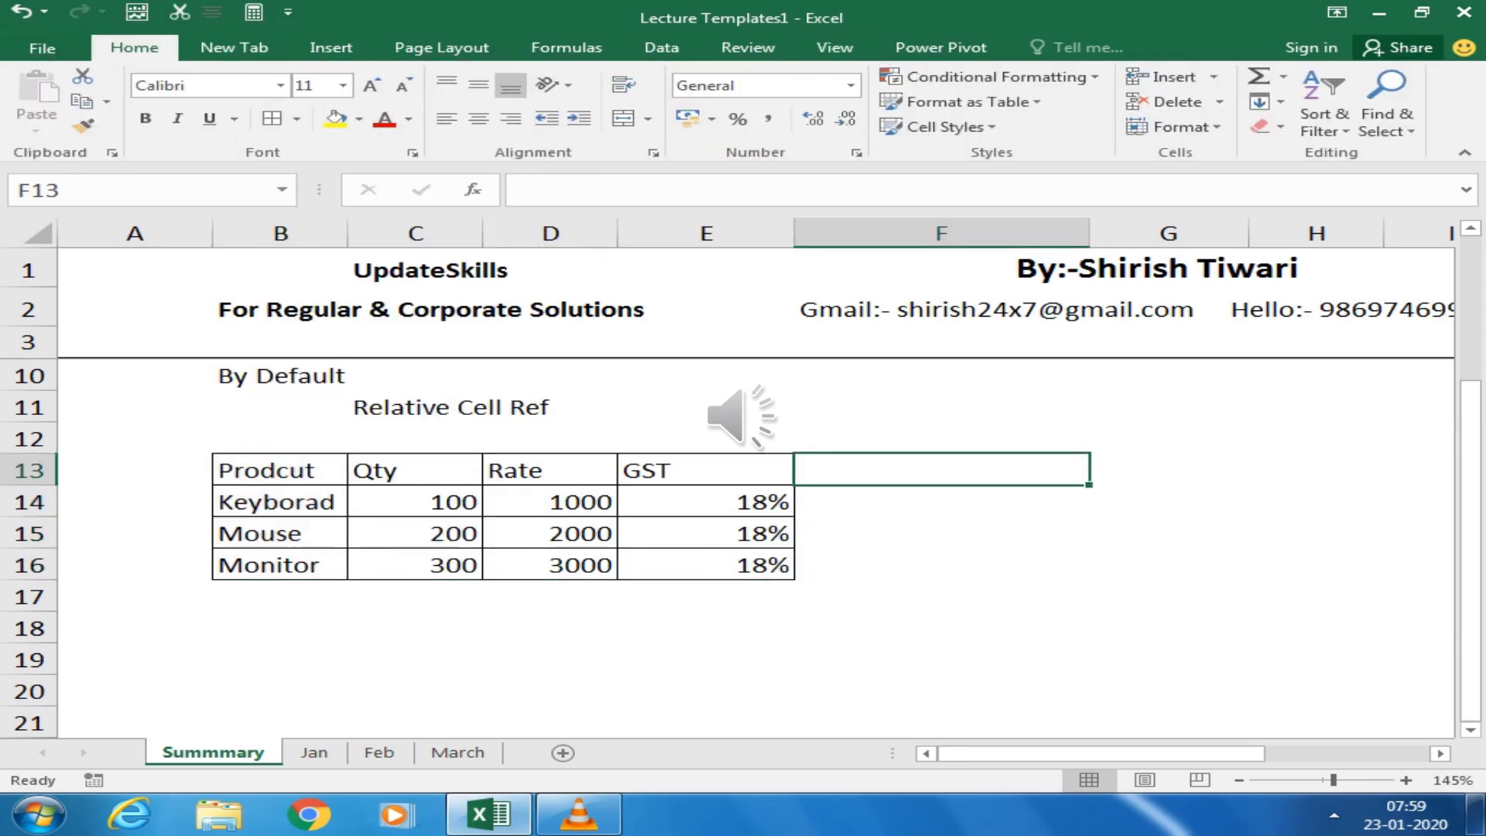
text(To)
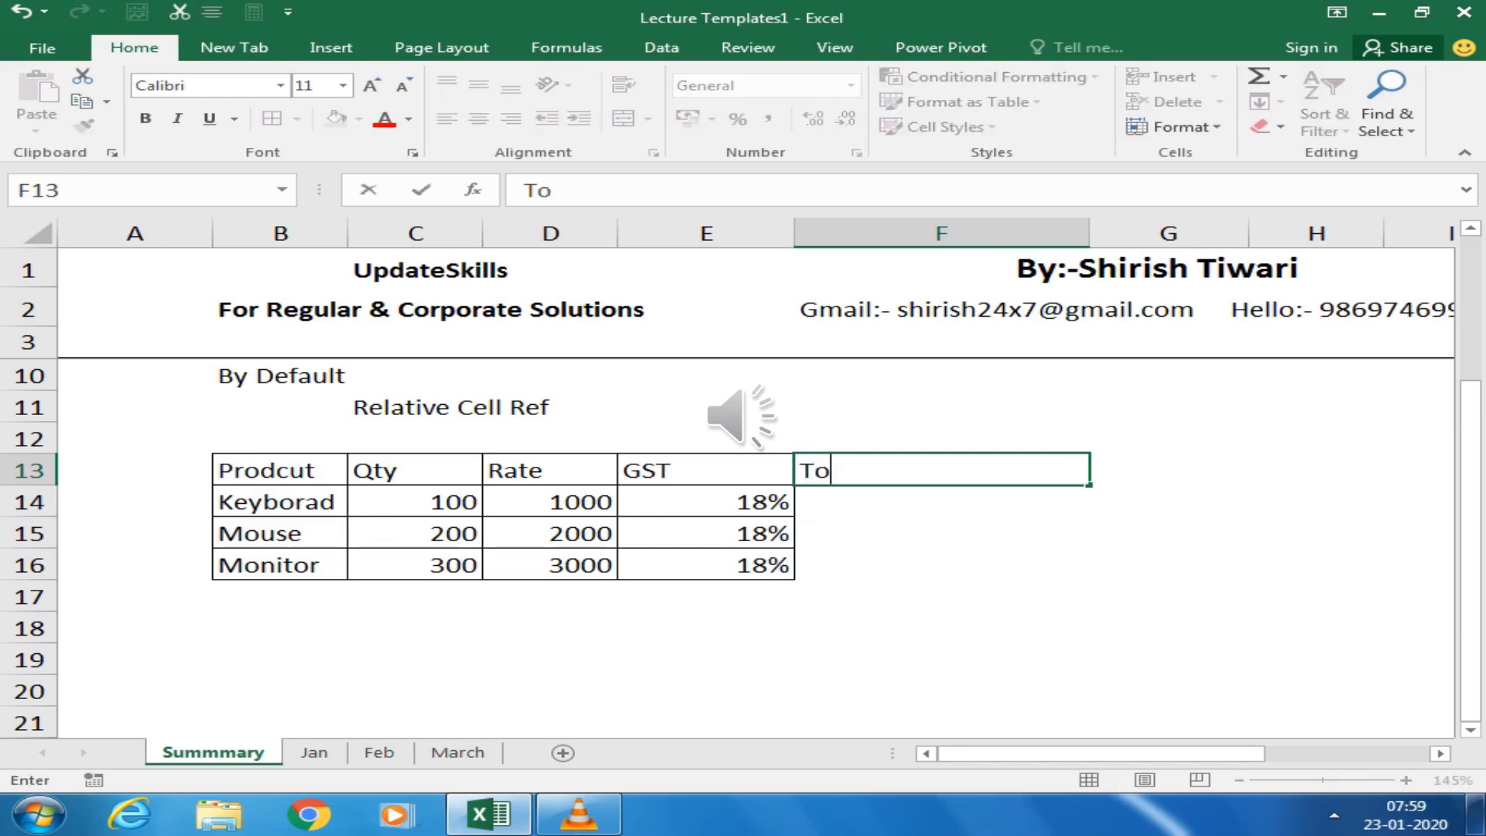
text(tal)
key(Return)
Enter =C14*D14+C14*D14*E14 in F14 and fill it down to F16
text(=)
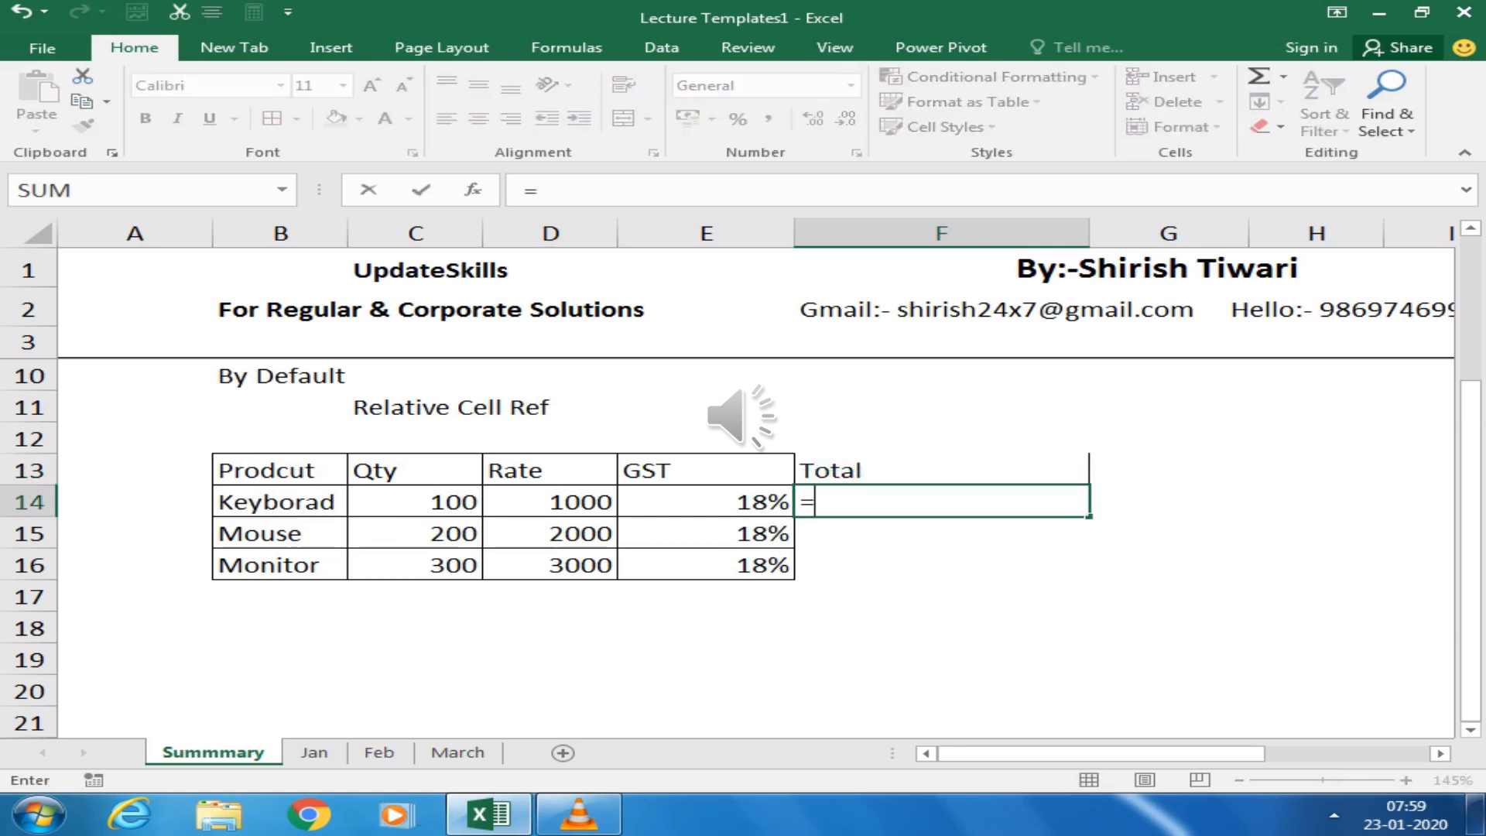
key(Left)
key(Left)
key(Left)
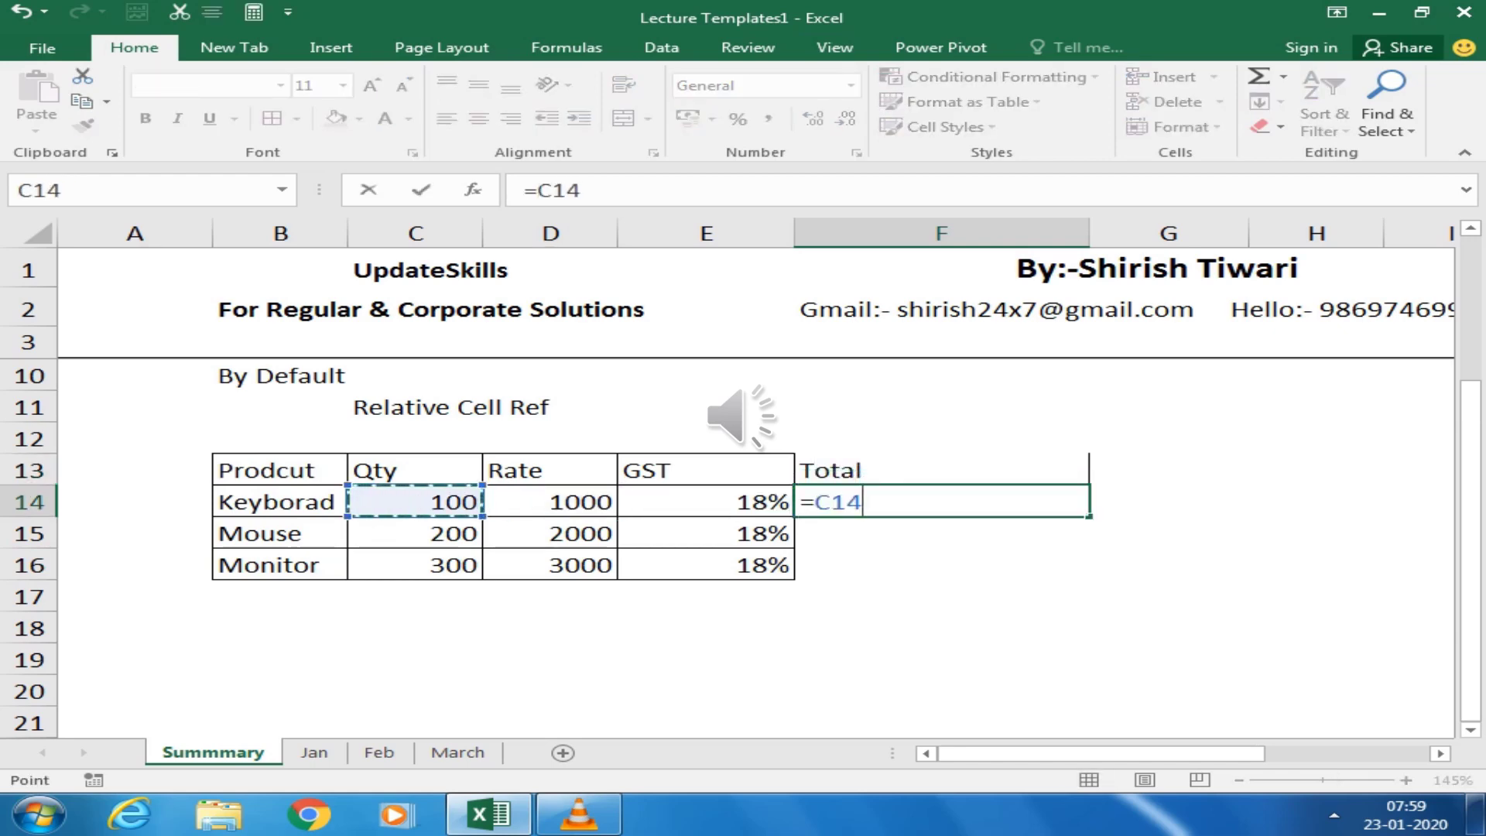
text(*)
key(Left)
key(Left)
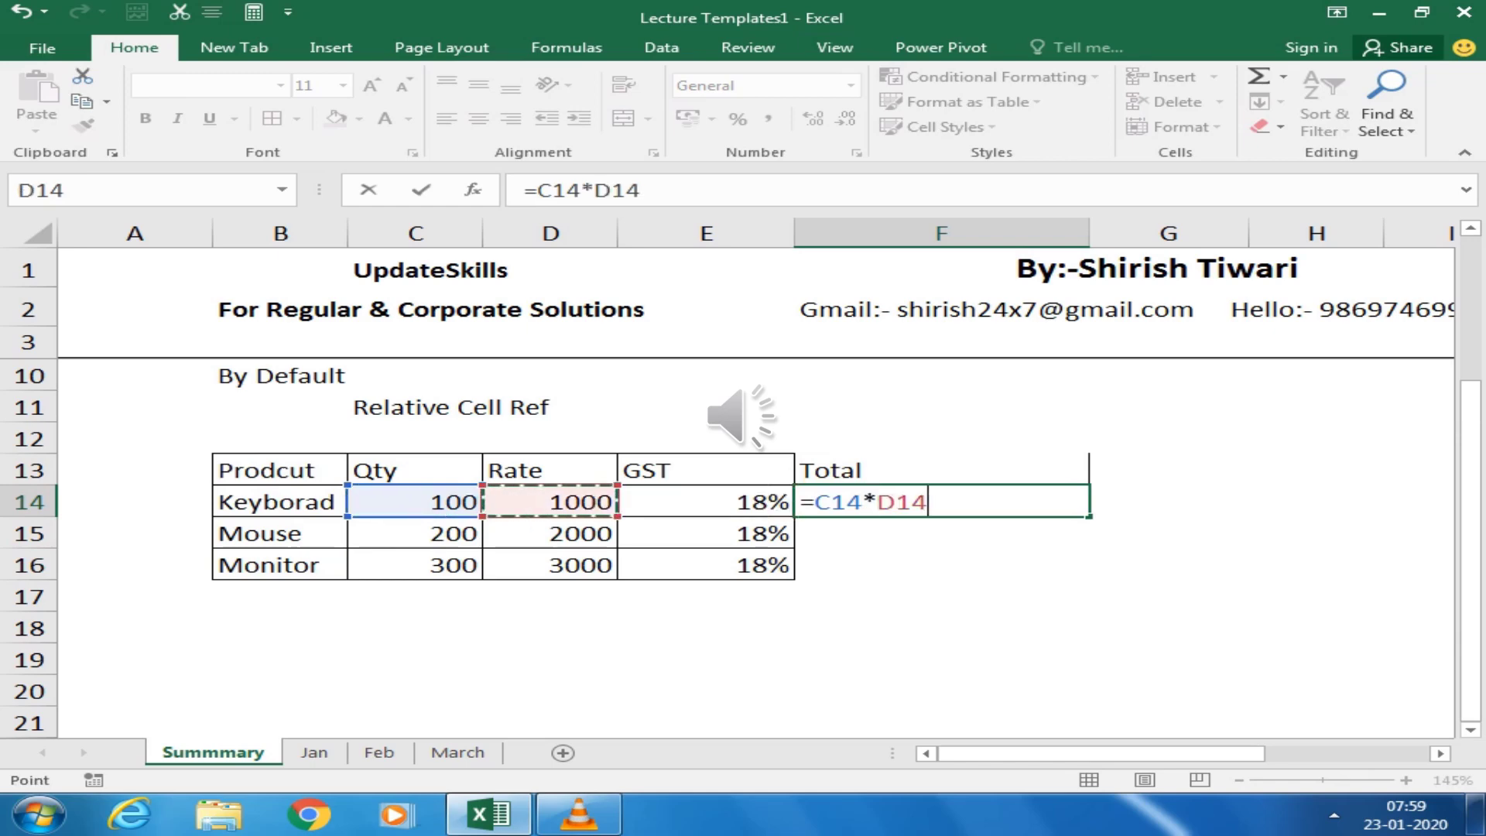
text(+)
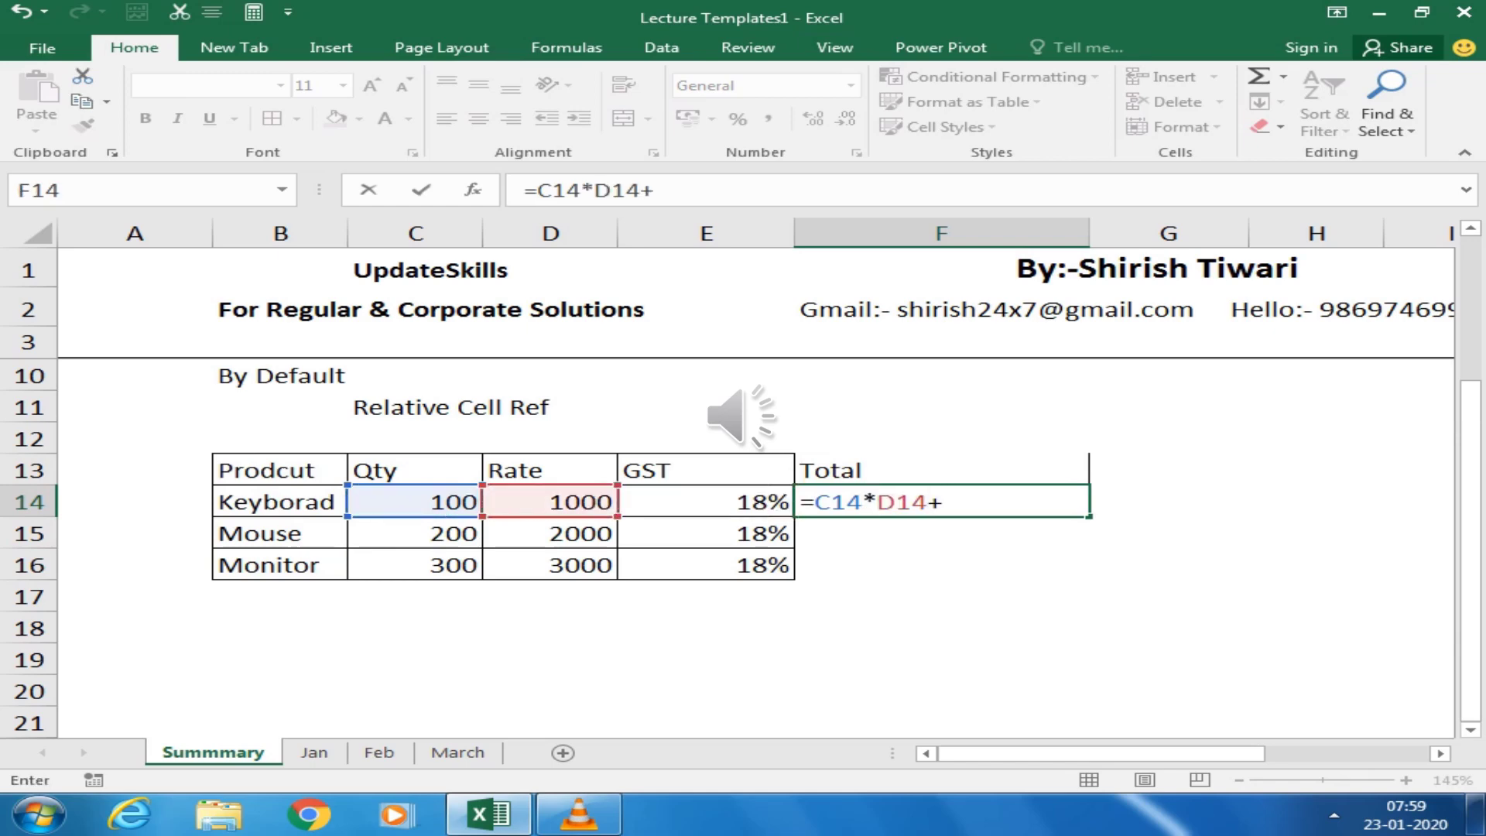
key(Left)
key(Left)
key(Left)
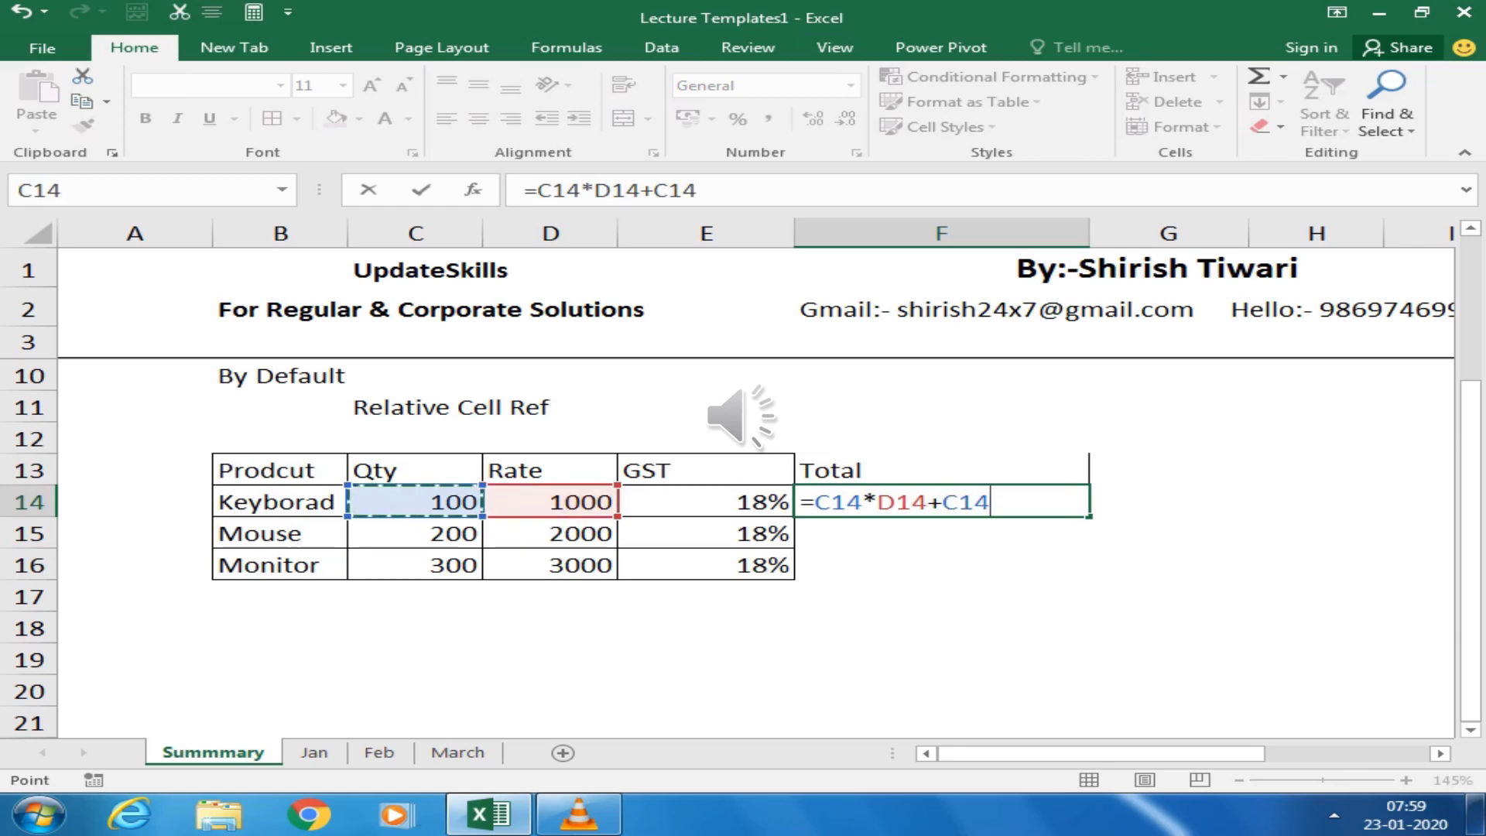
text(*)
key(Left)
key(Left)
text(*)
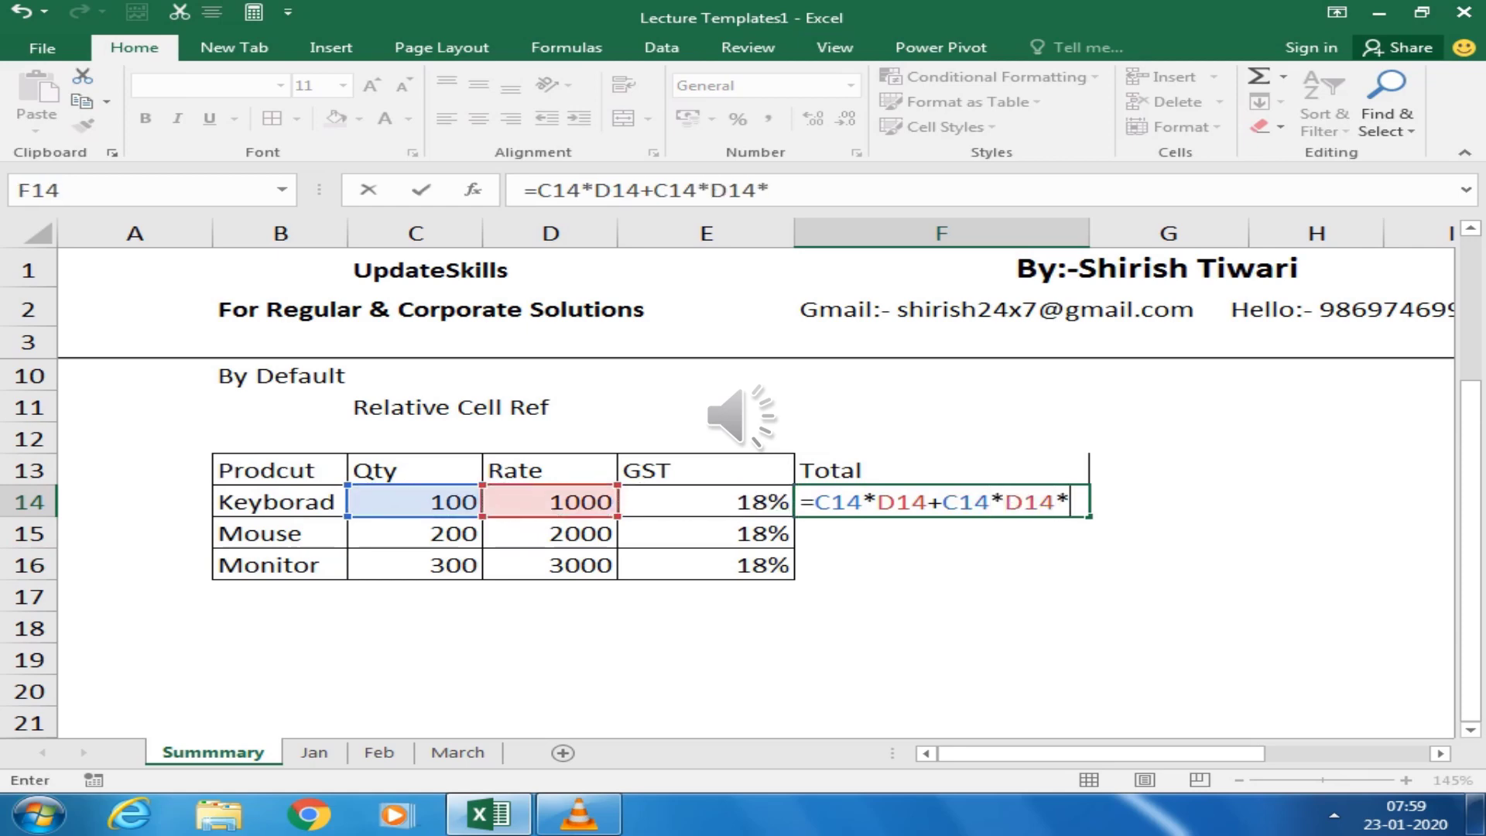
key(Left)
key(Return)
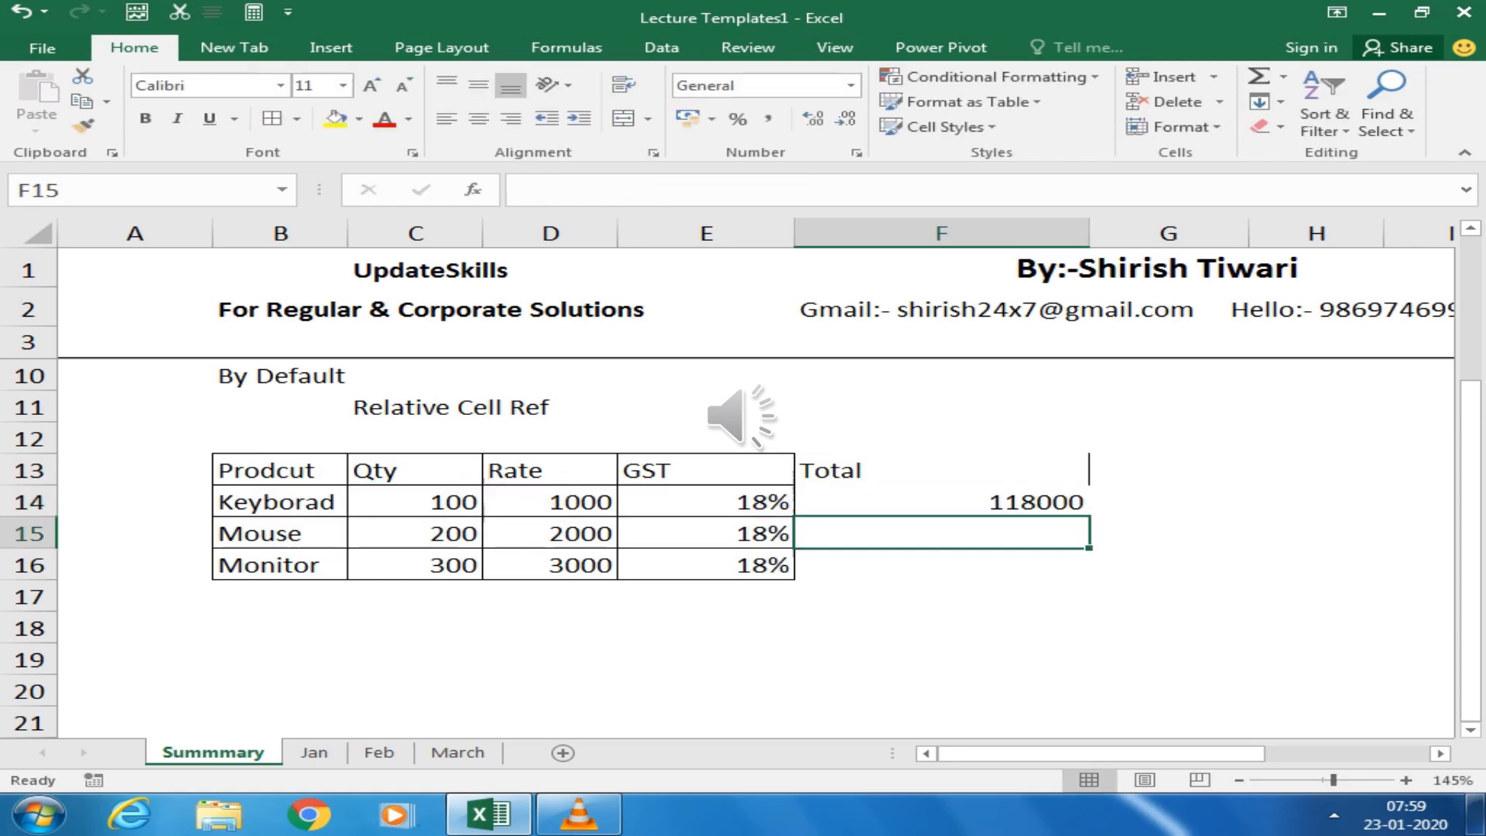
key(Up)
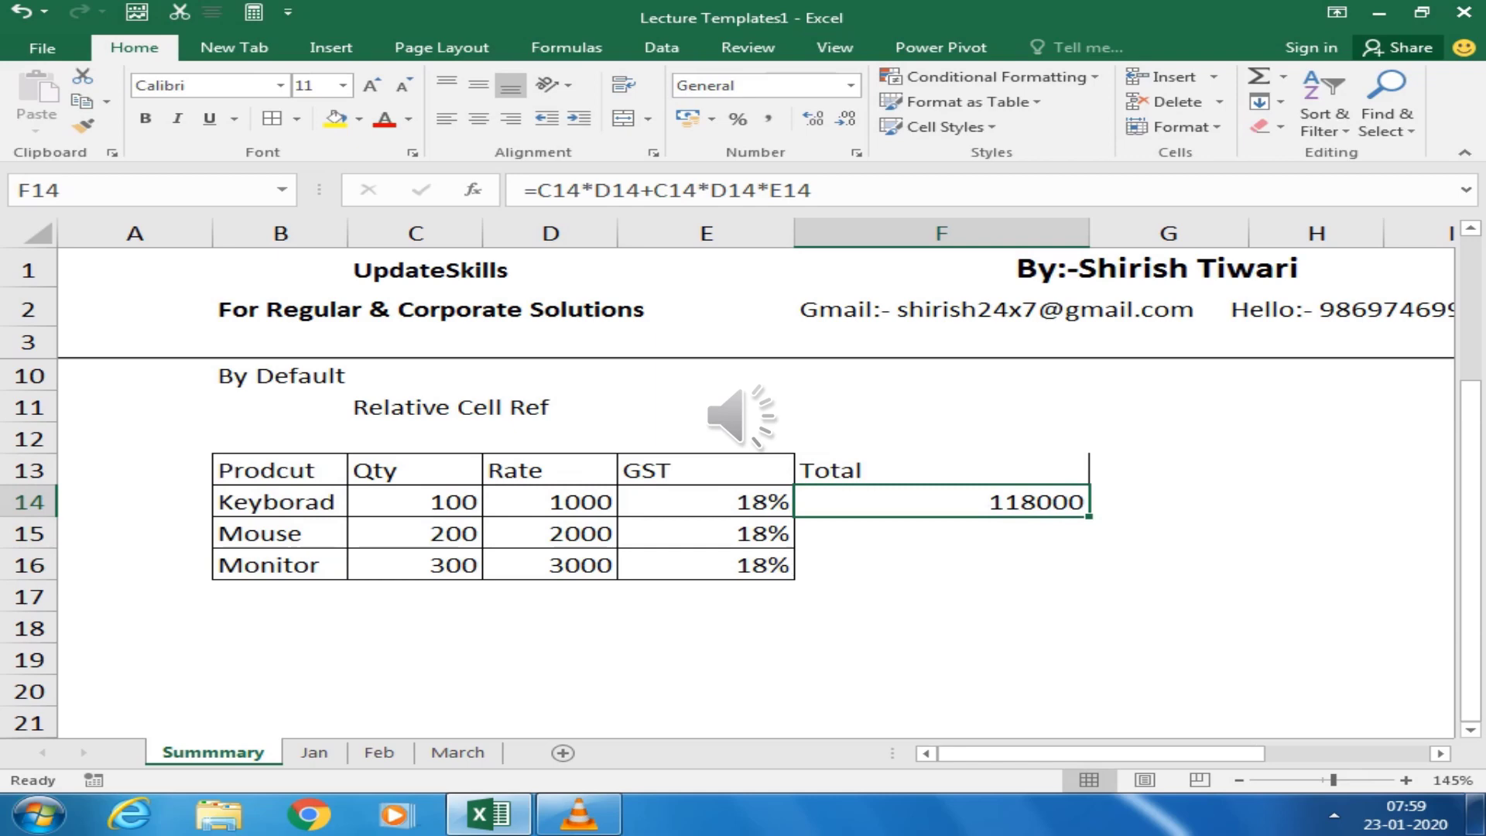
drag(1089, 516, 1089, 580)
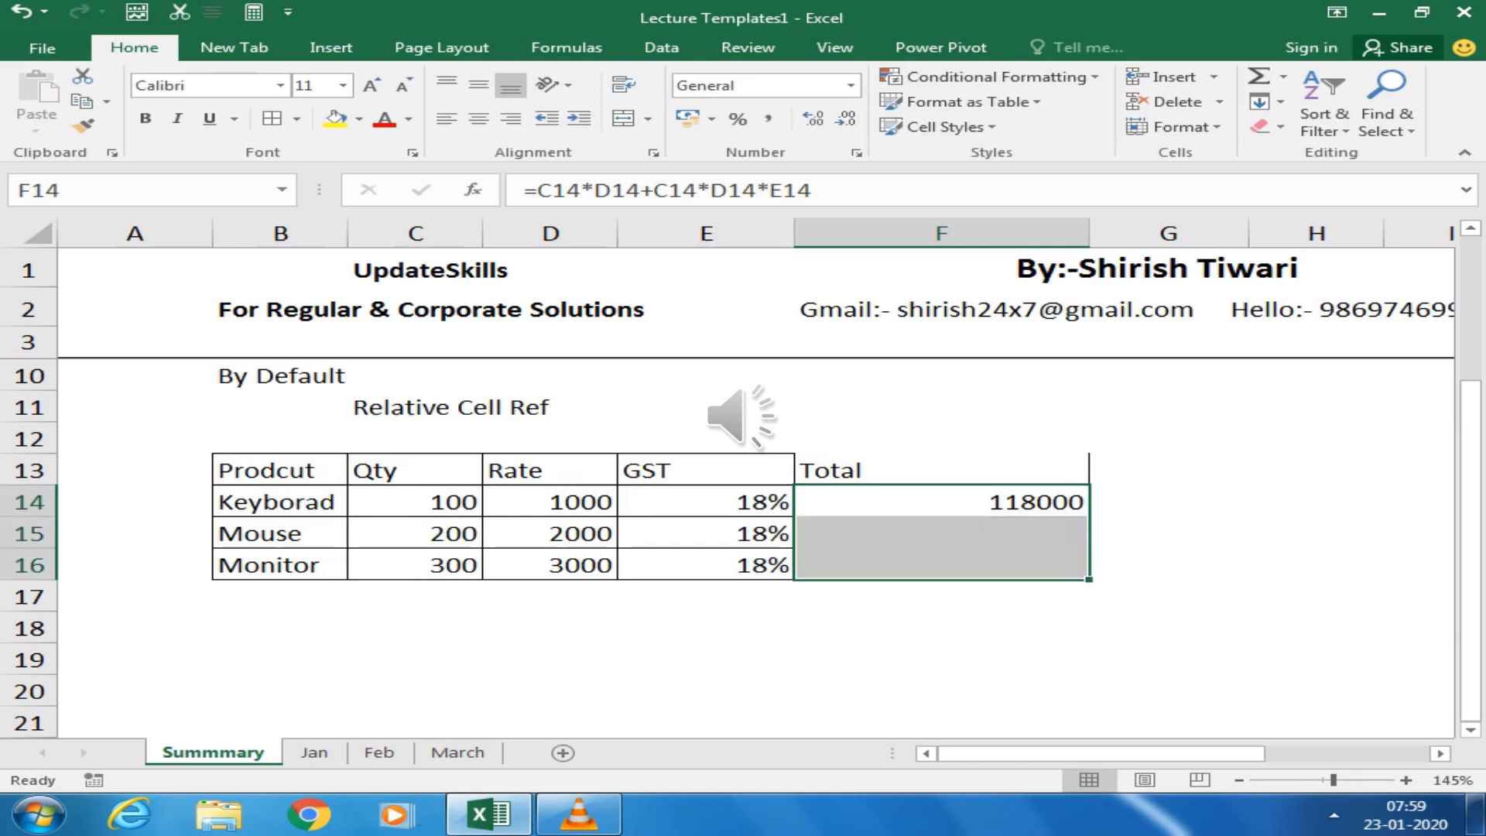
key(Left)
key(Left)
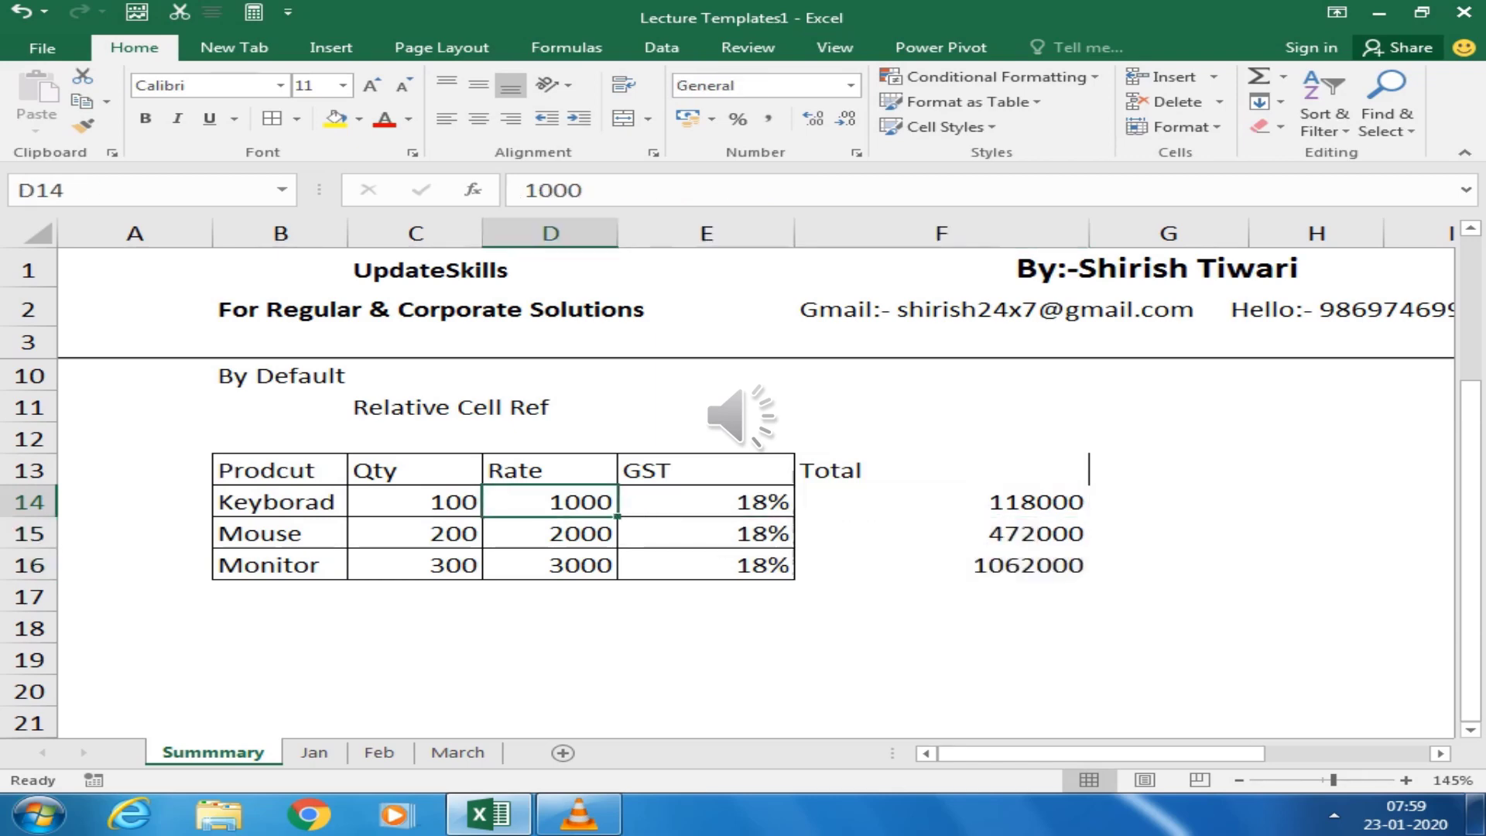
key(Left)
text(1)
key(Return)
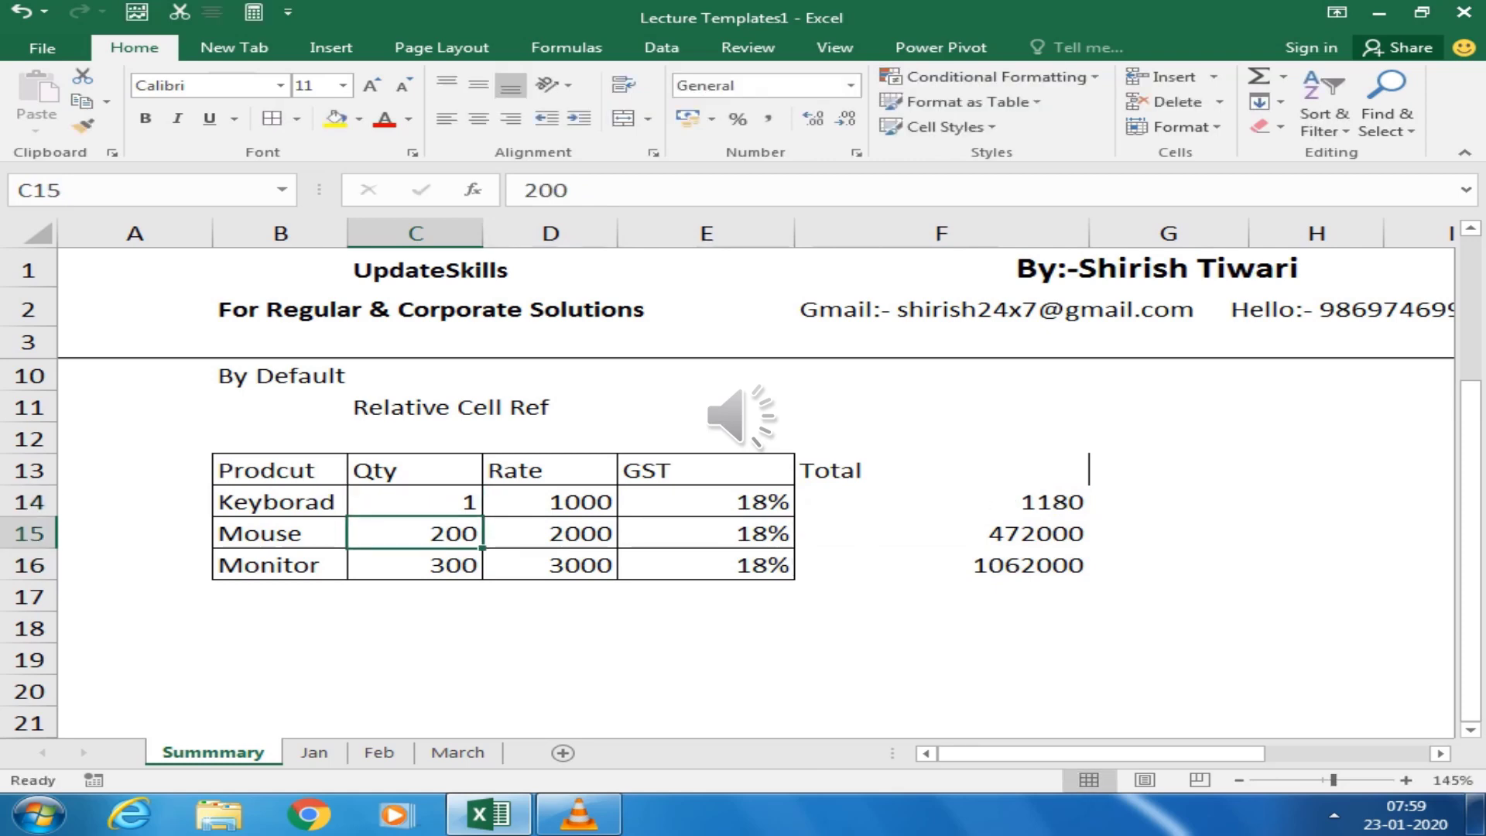
key(Right)
key(Right)
key(Right)
key(Right)
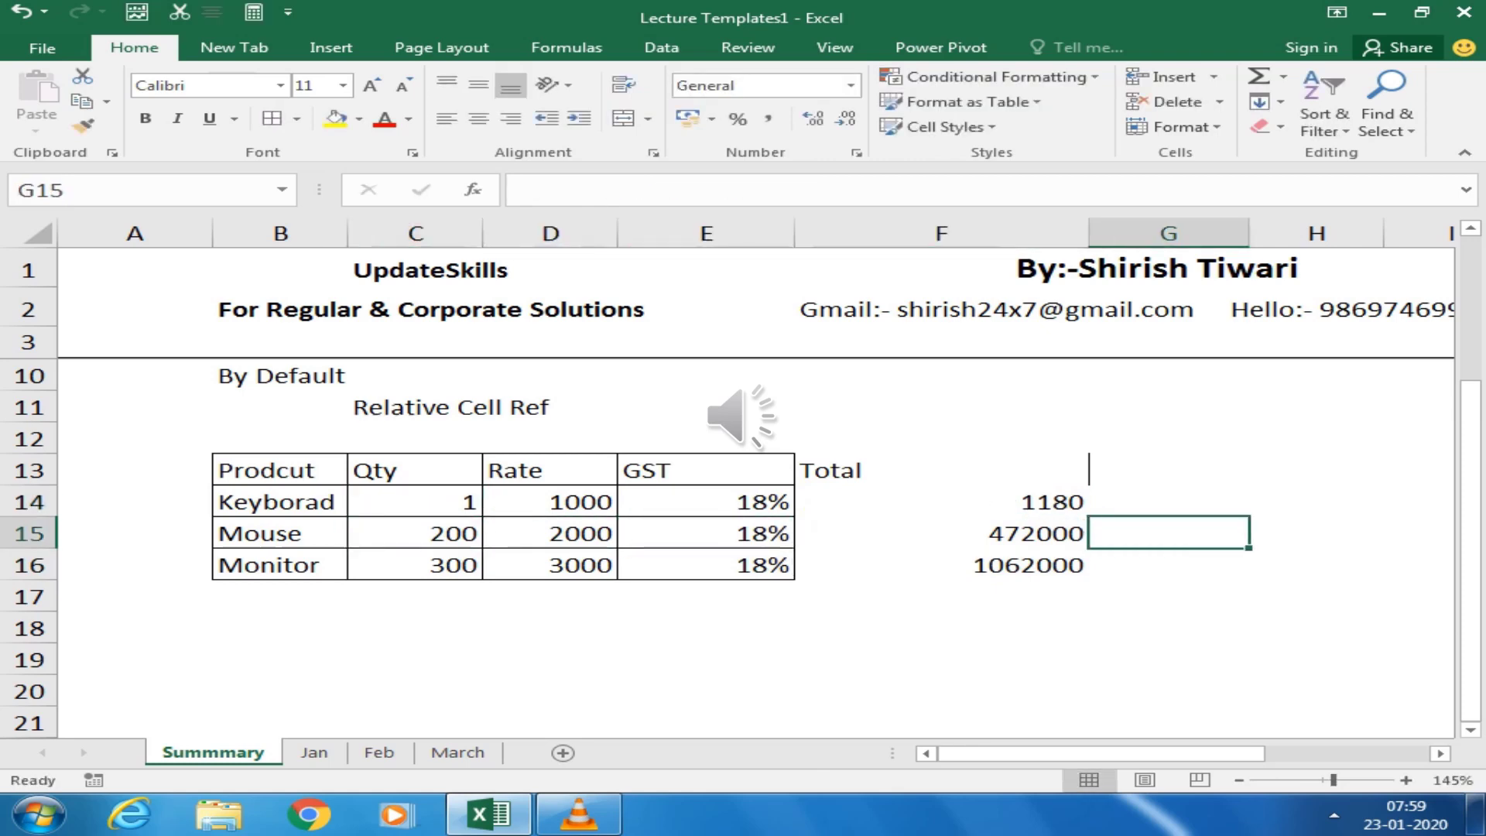
key(Left)
key(Up)
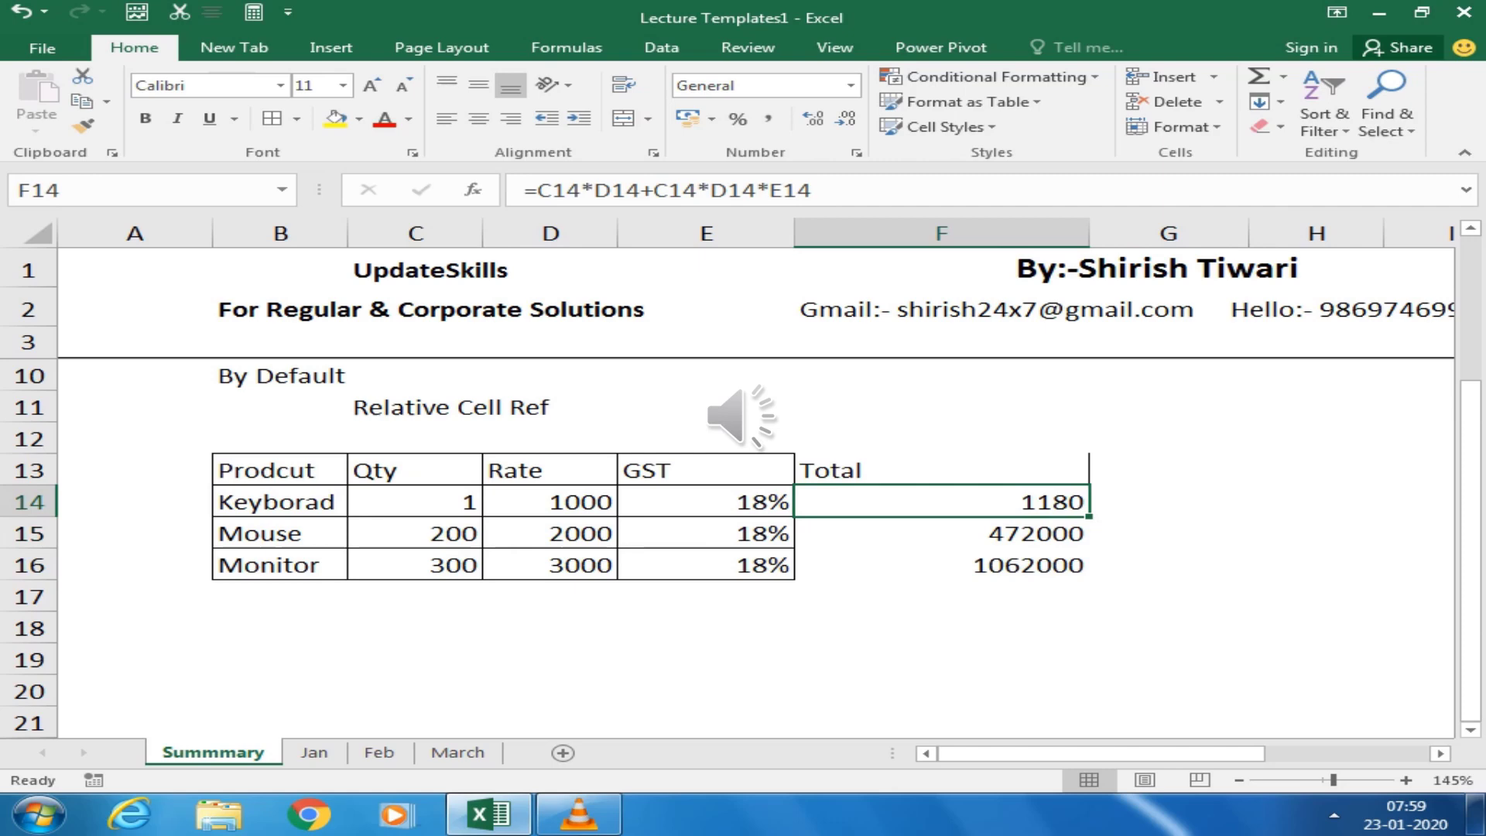
key(Left)
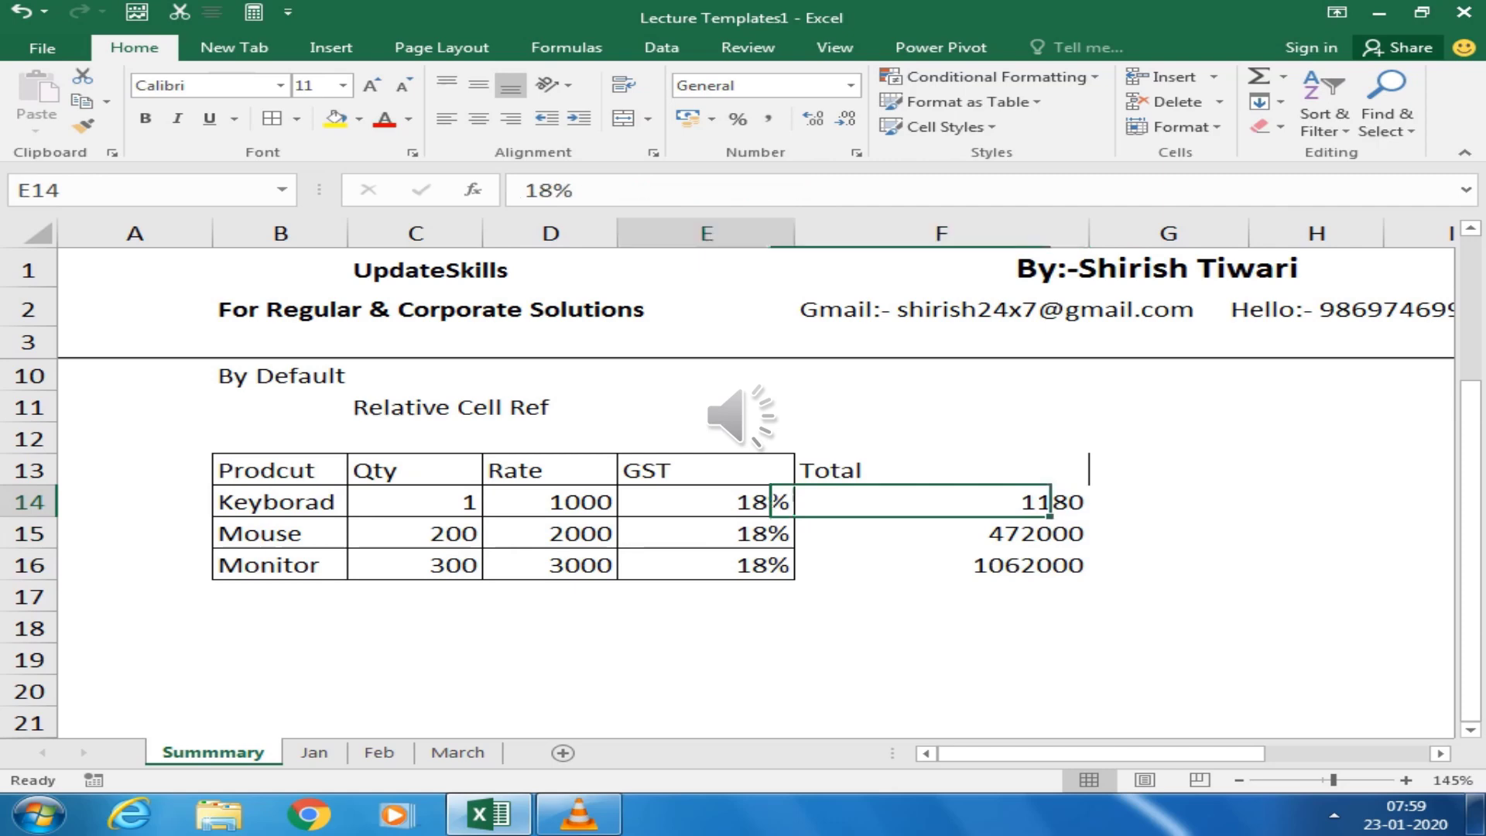
key(Left)
key(Left)
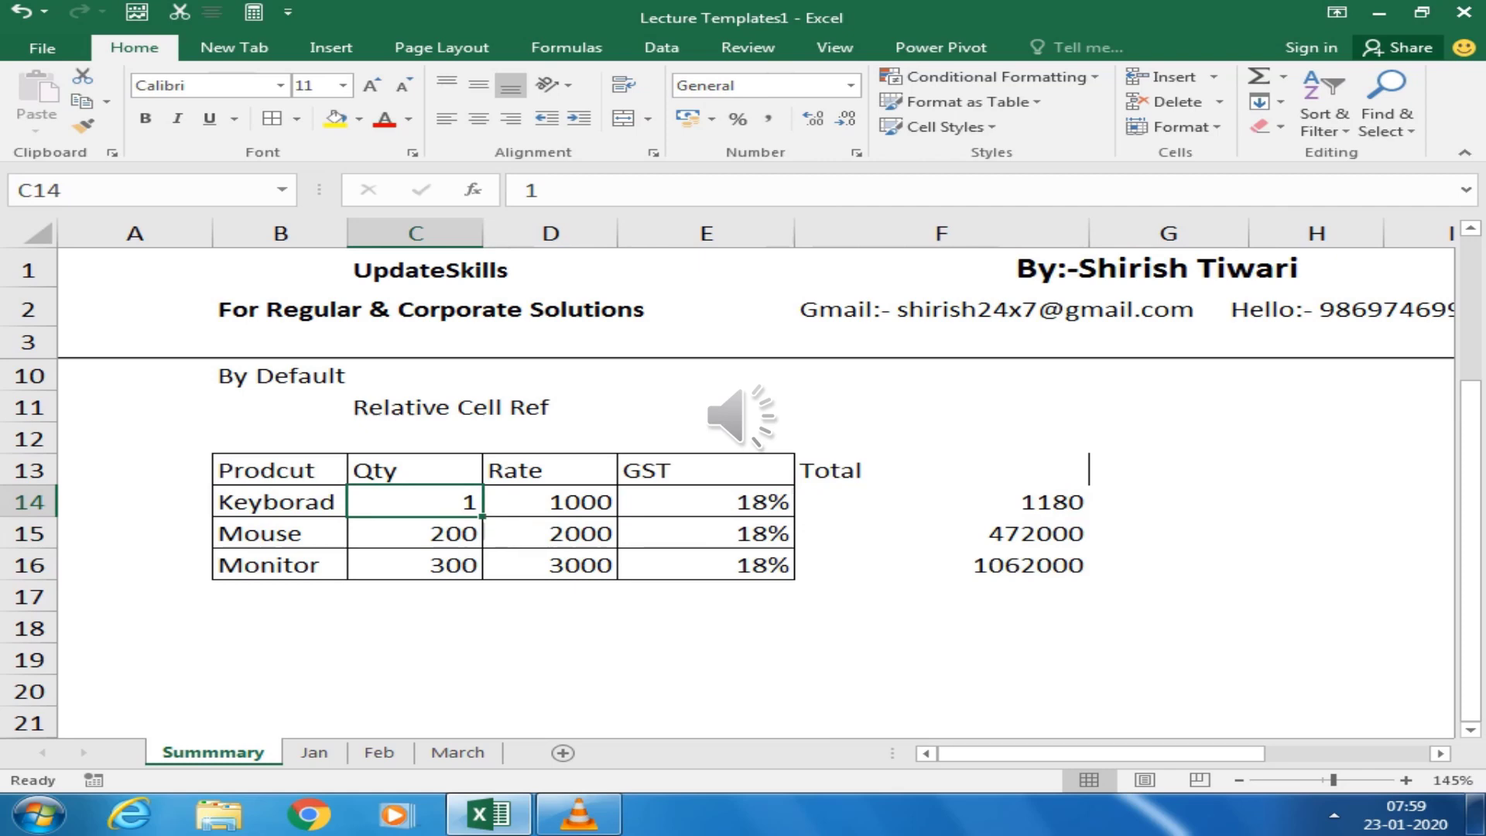
key(Right)
key(Right)
key(Right)
key(Left)
key(Left)
key(Right)
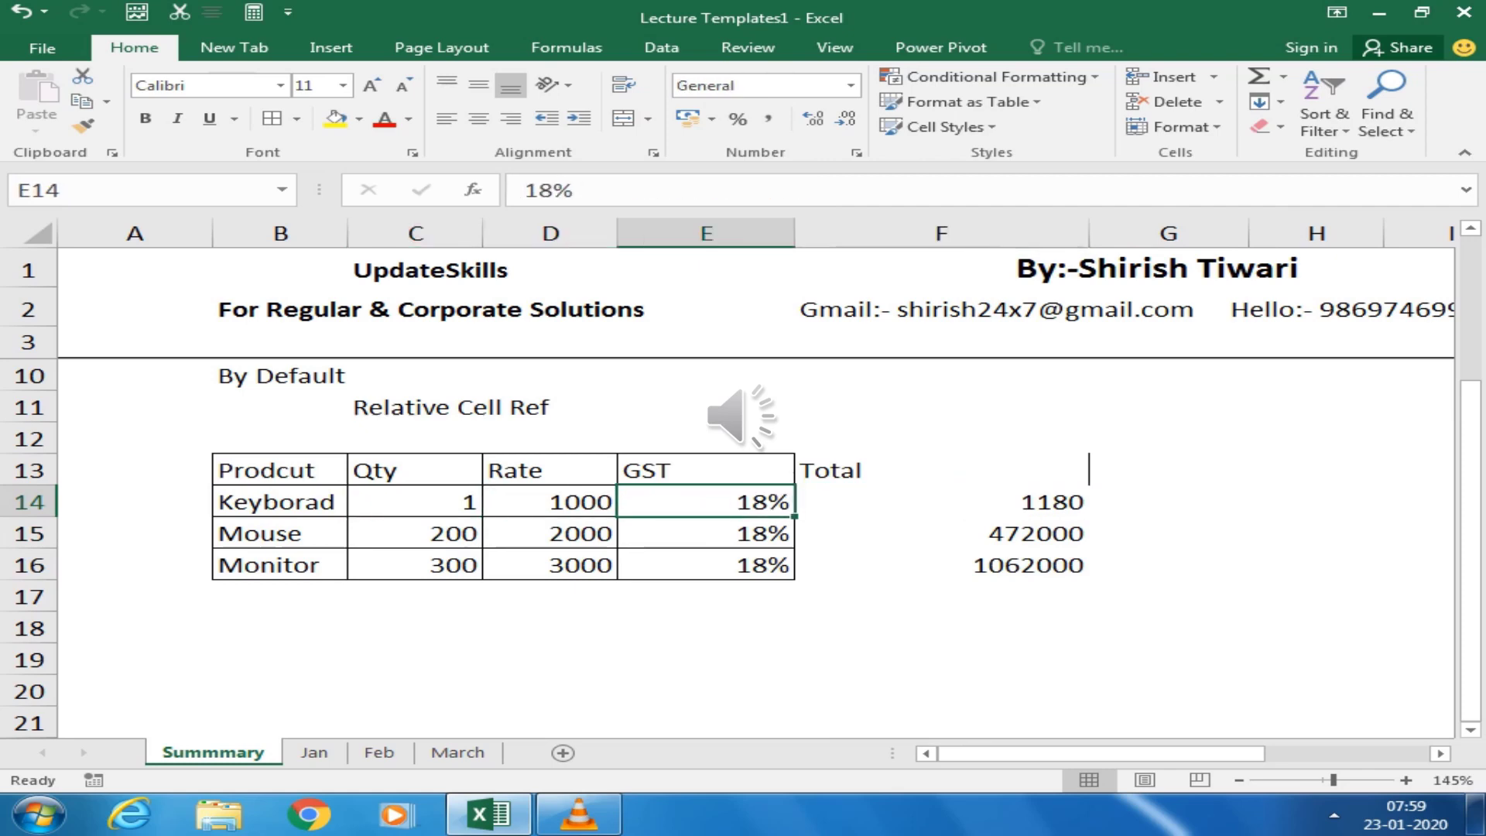
key(Delete)
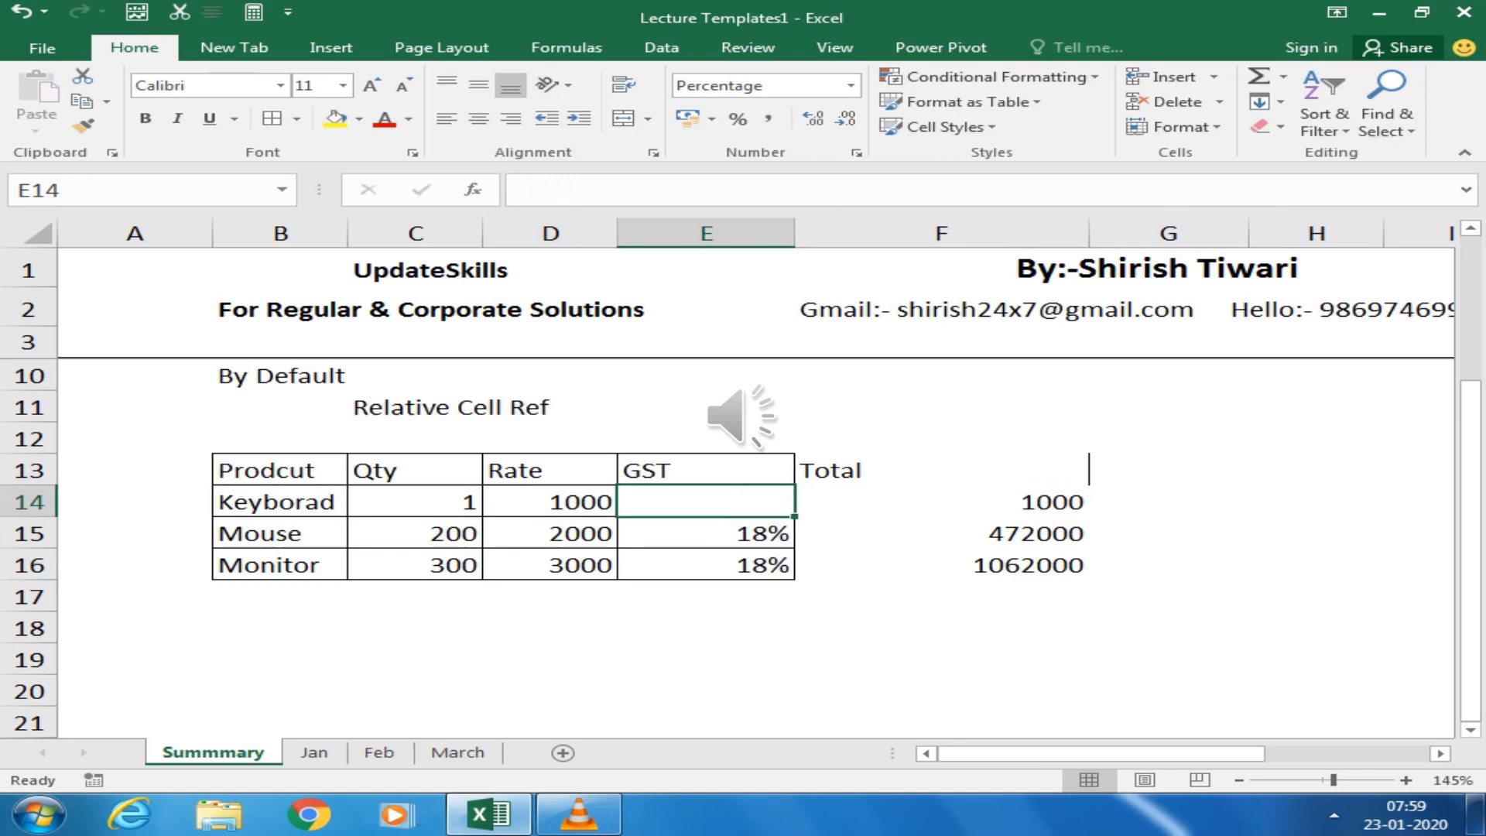
key(Right)
key(Right)
key(Left)
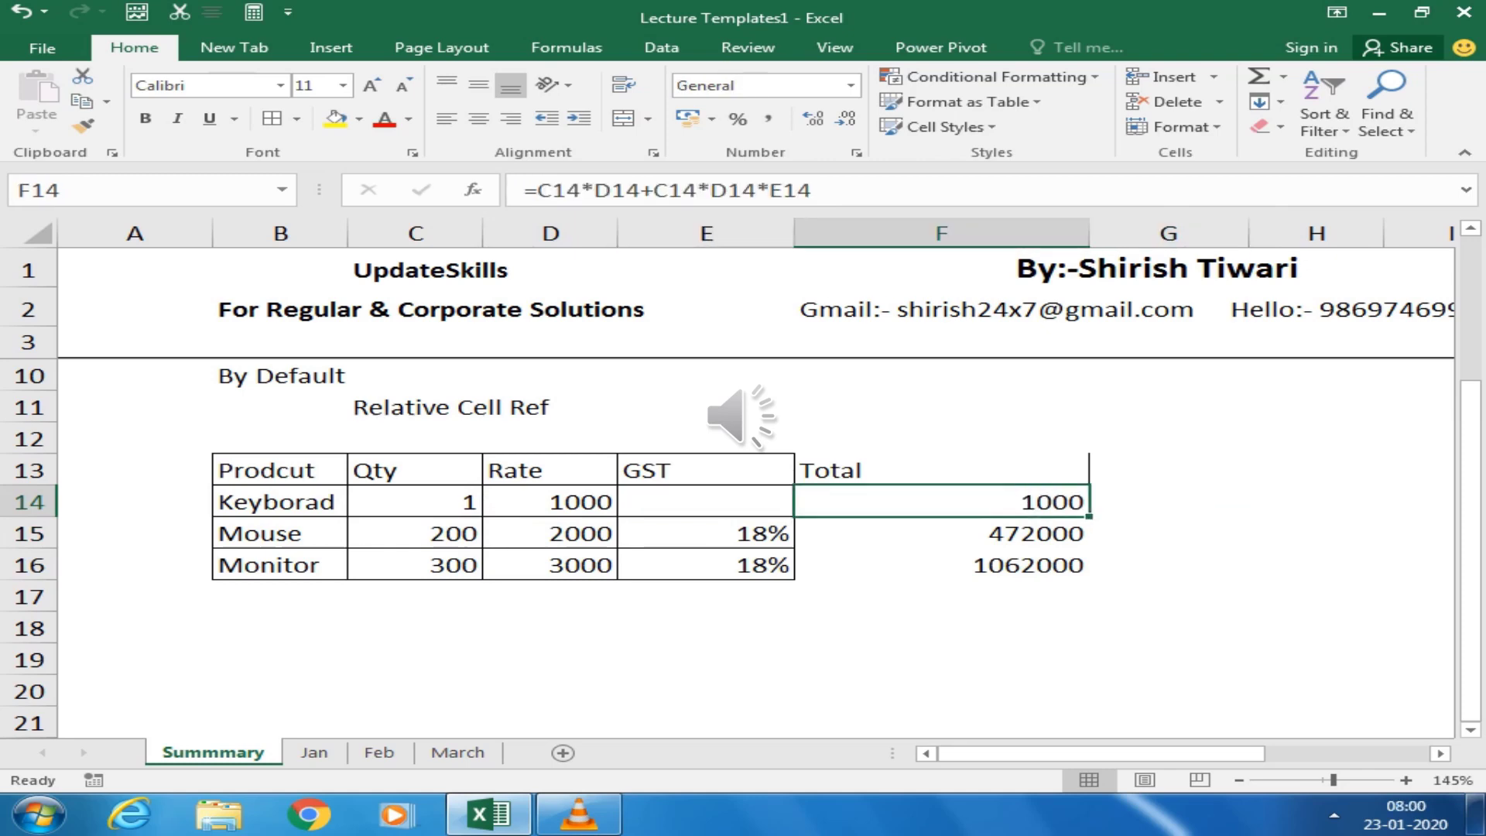
key(Left)
key(Left)
key(Left)
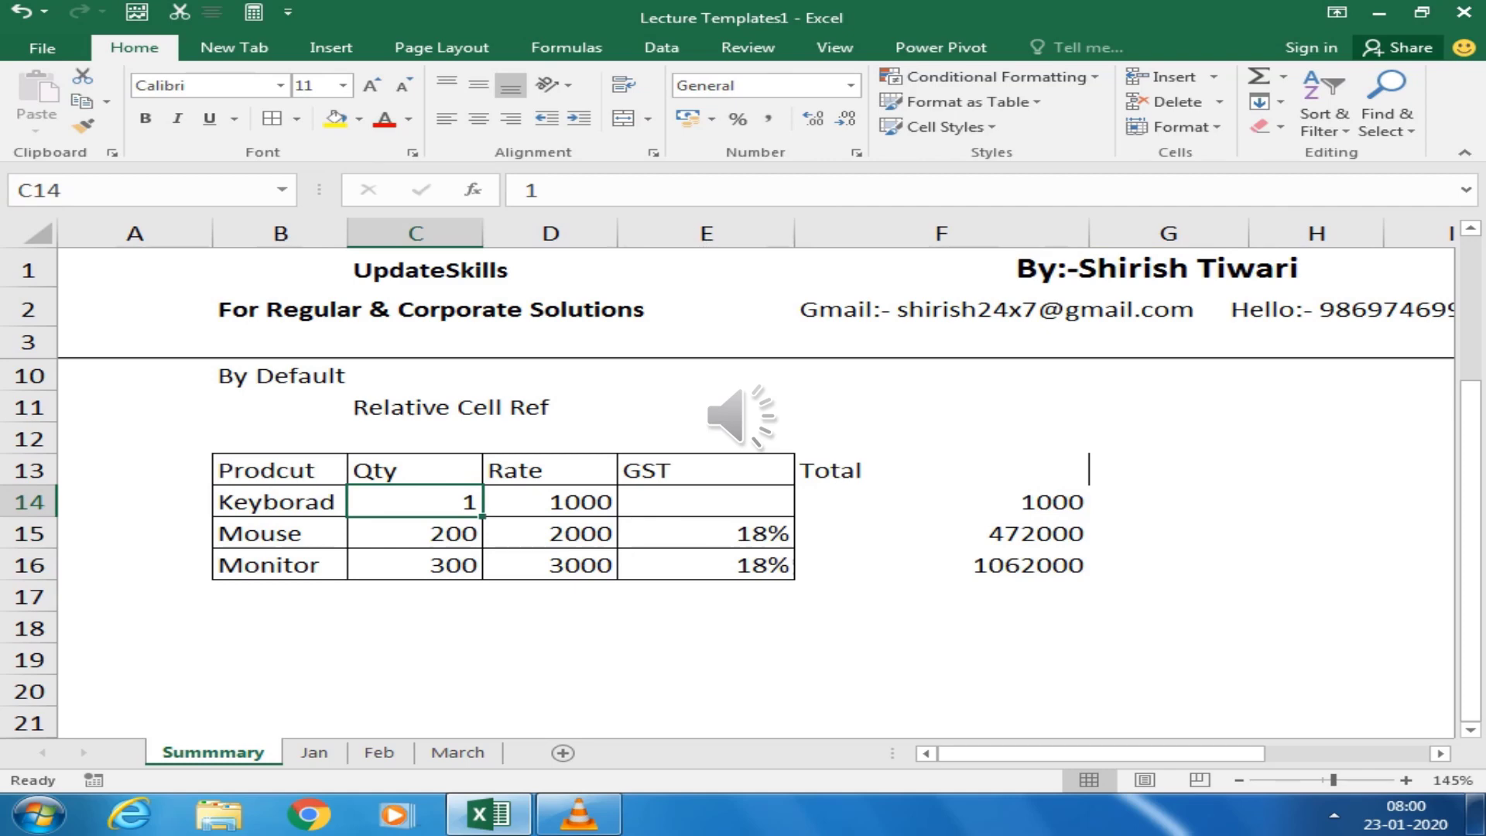
key(Right)
key(Left)
key(Right)
key(Left)
key(Right)
key(Right)
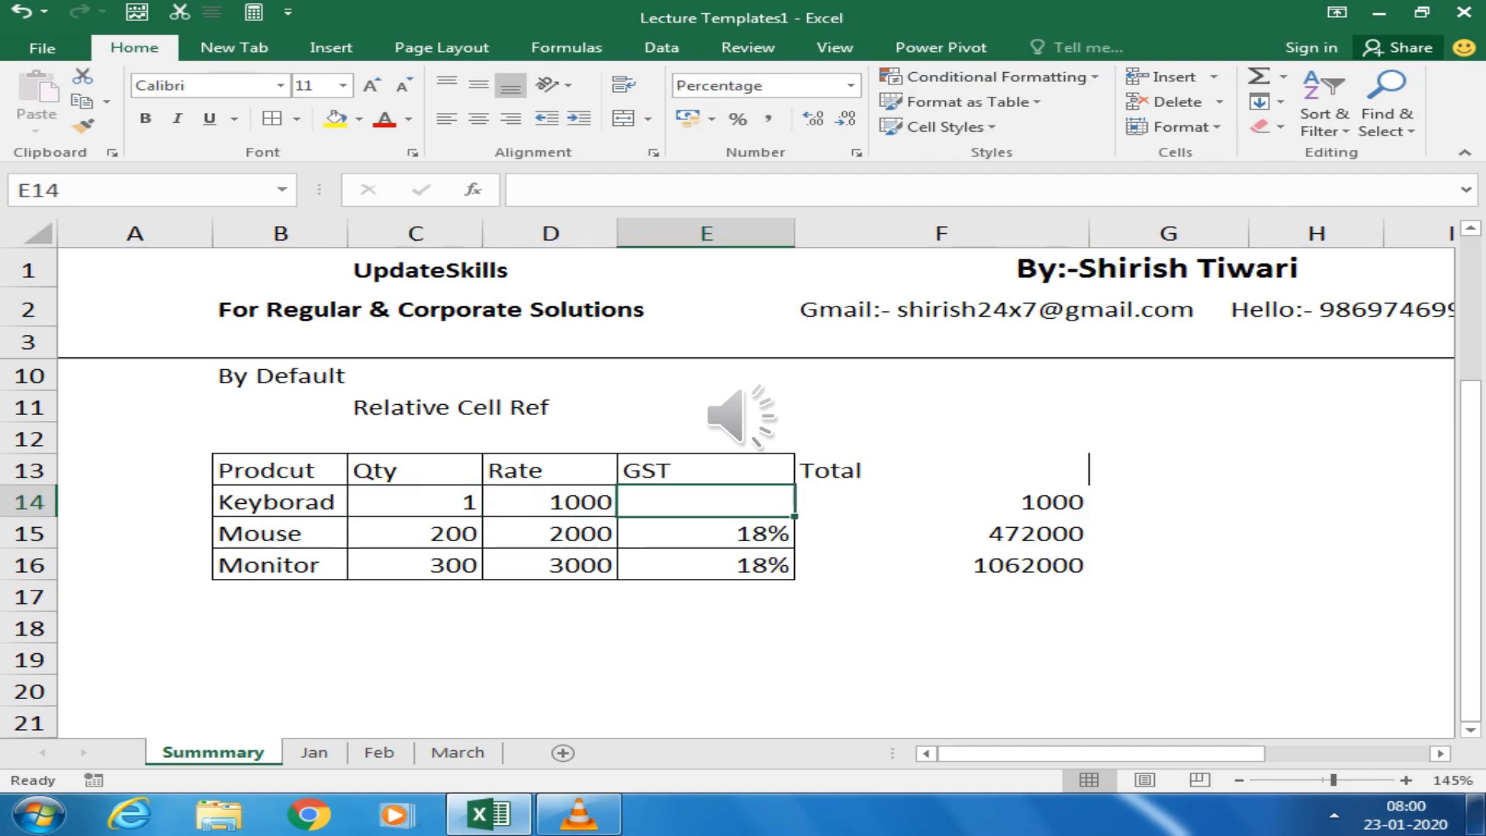
text(18)
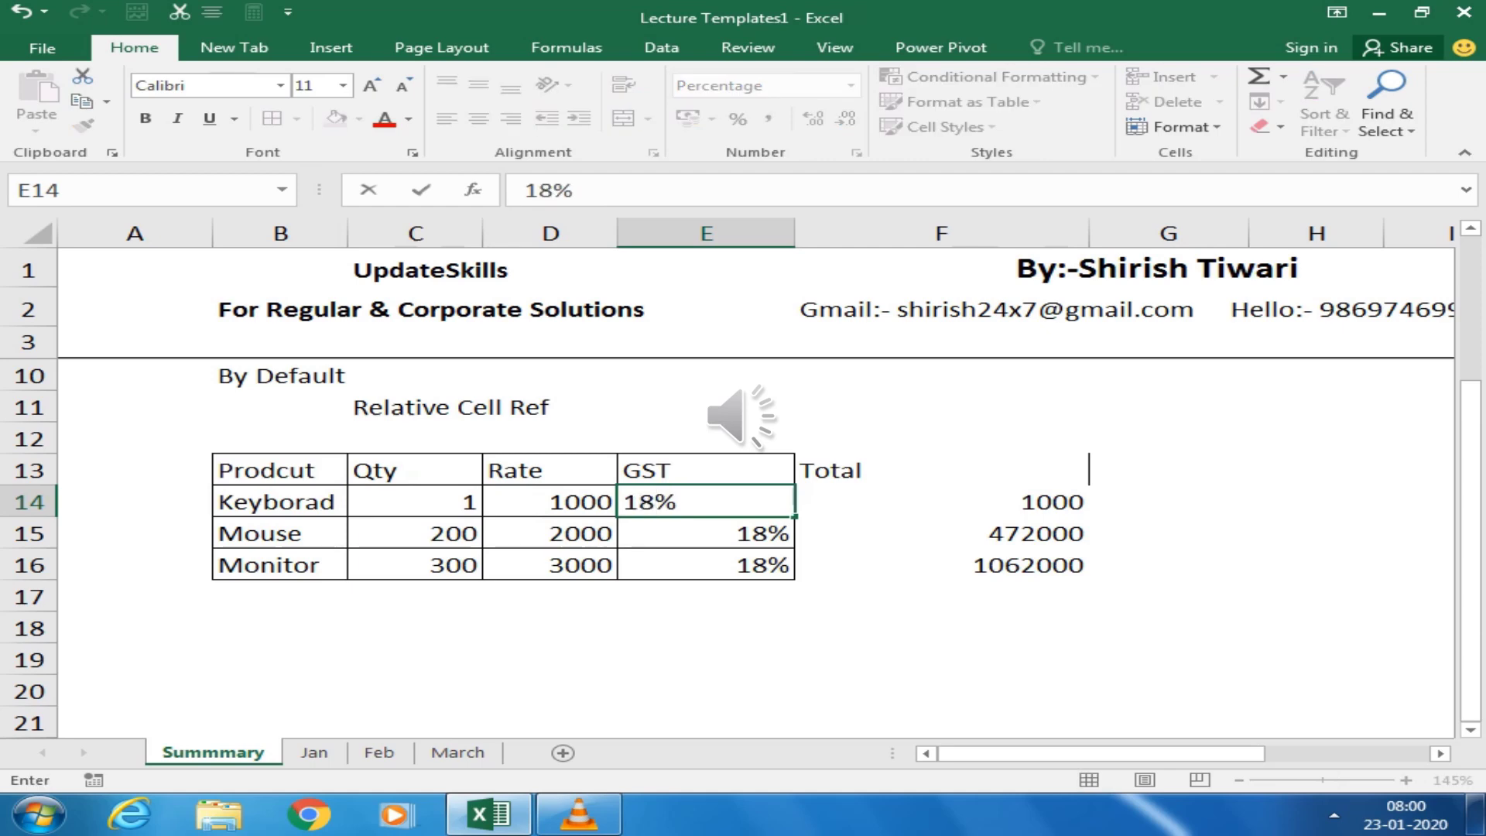
key(Return)
key(Up)
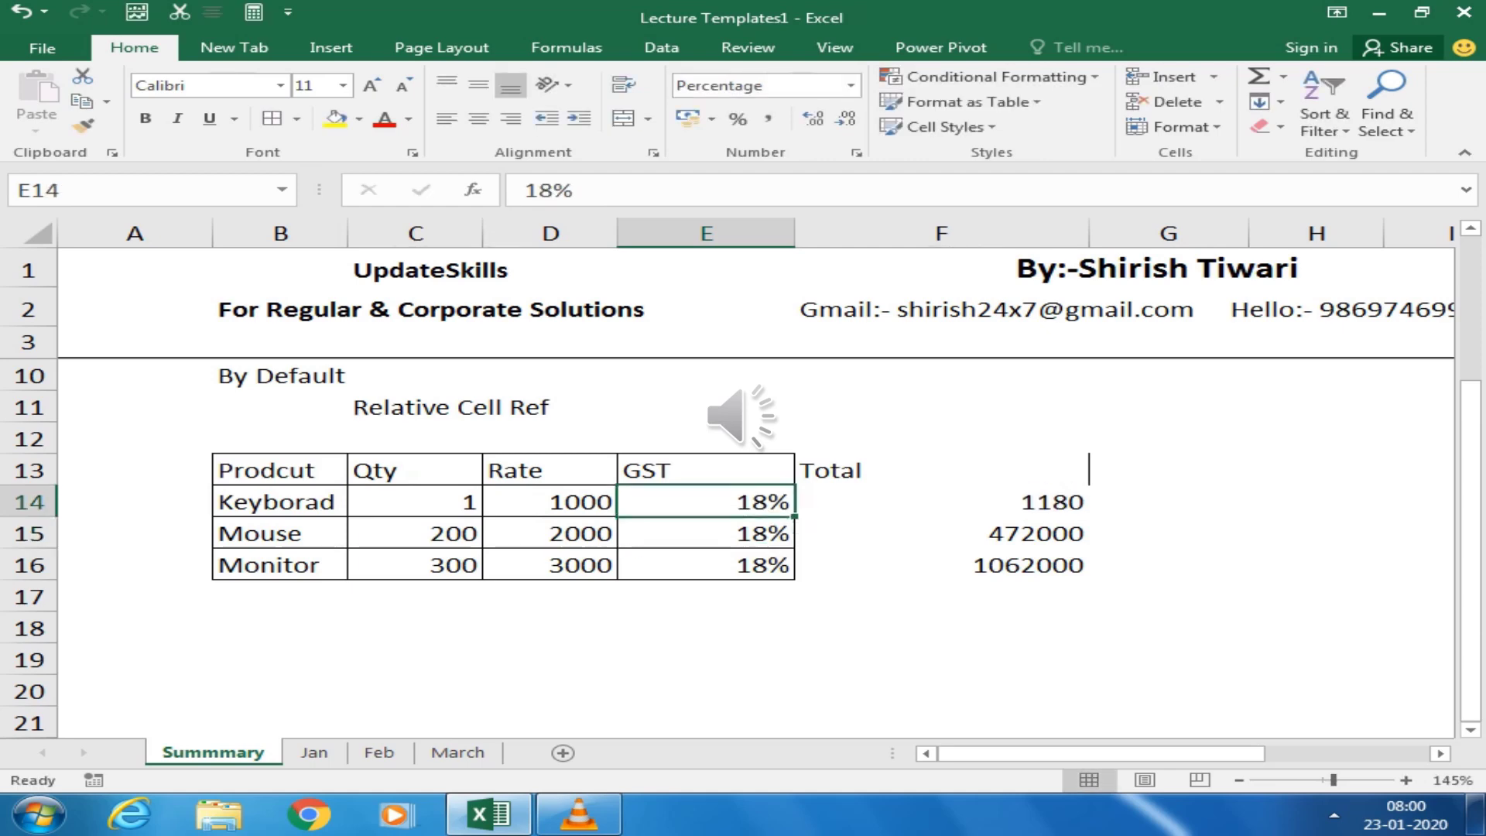
key(Left)
key(Delete)
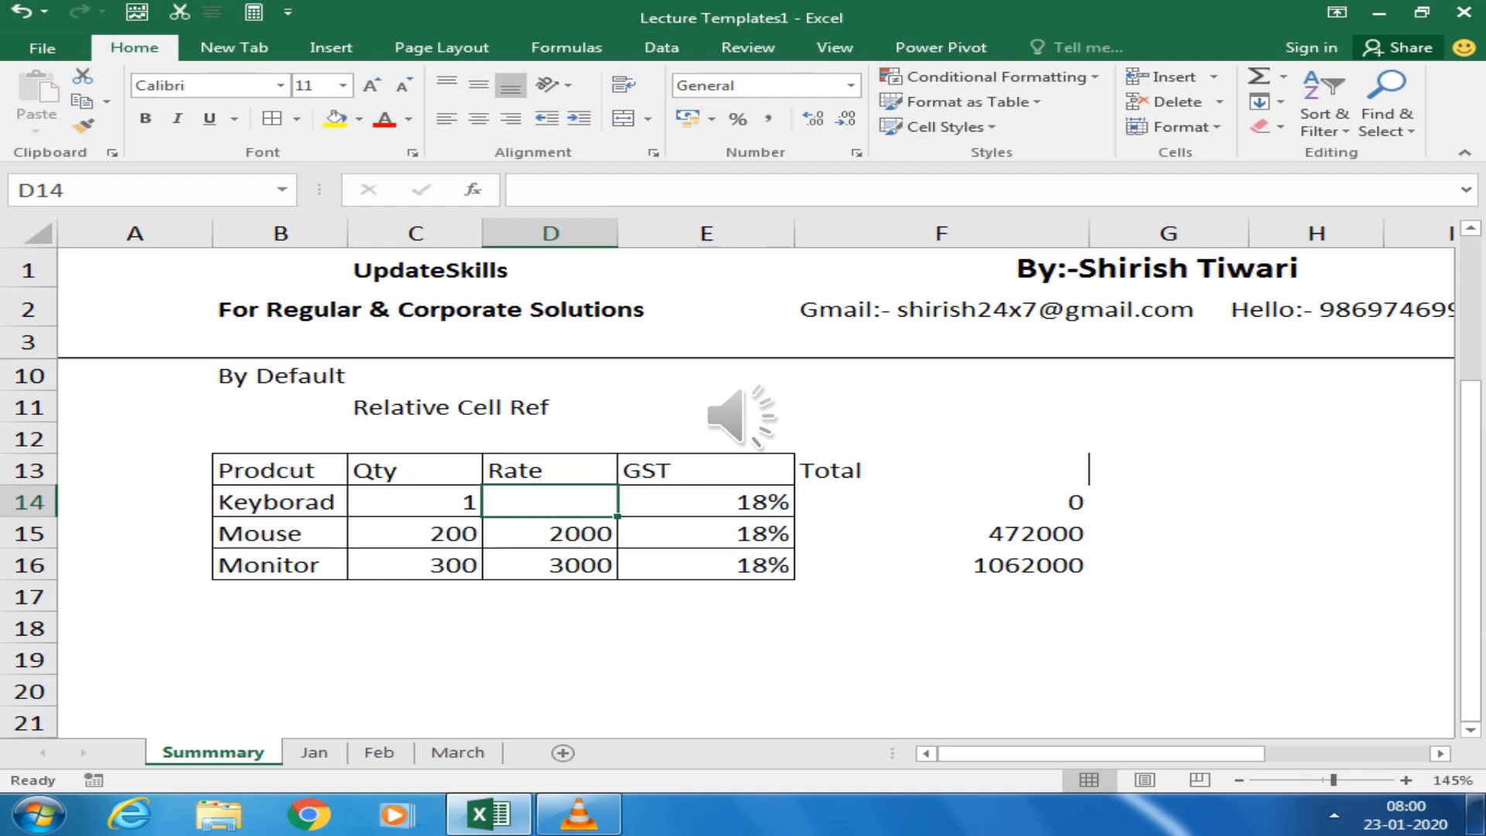
key(ctrl+z)
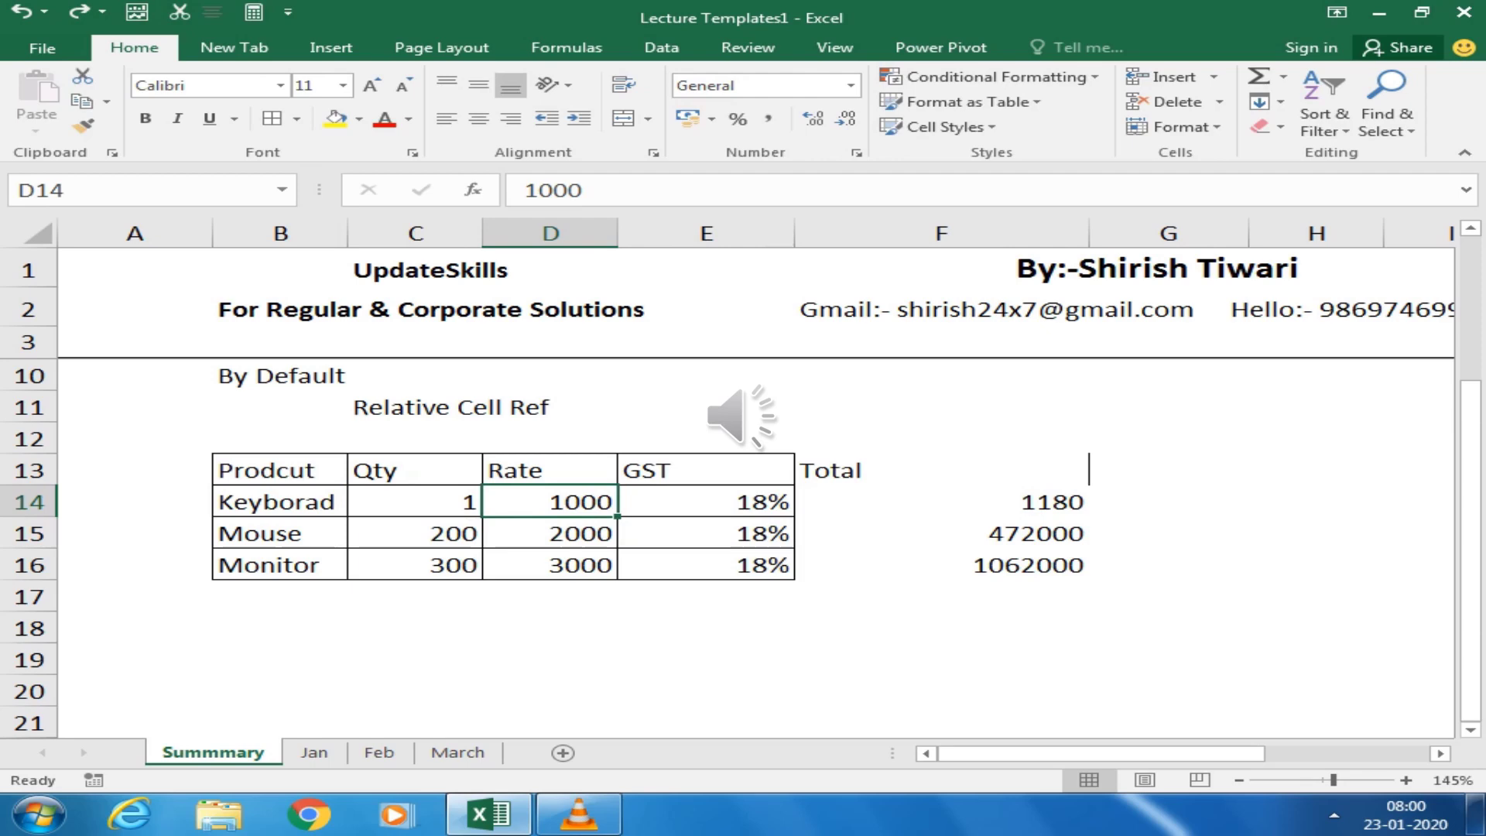
click(415, 501)
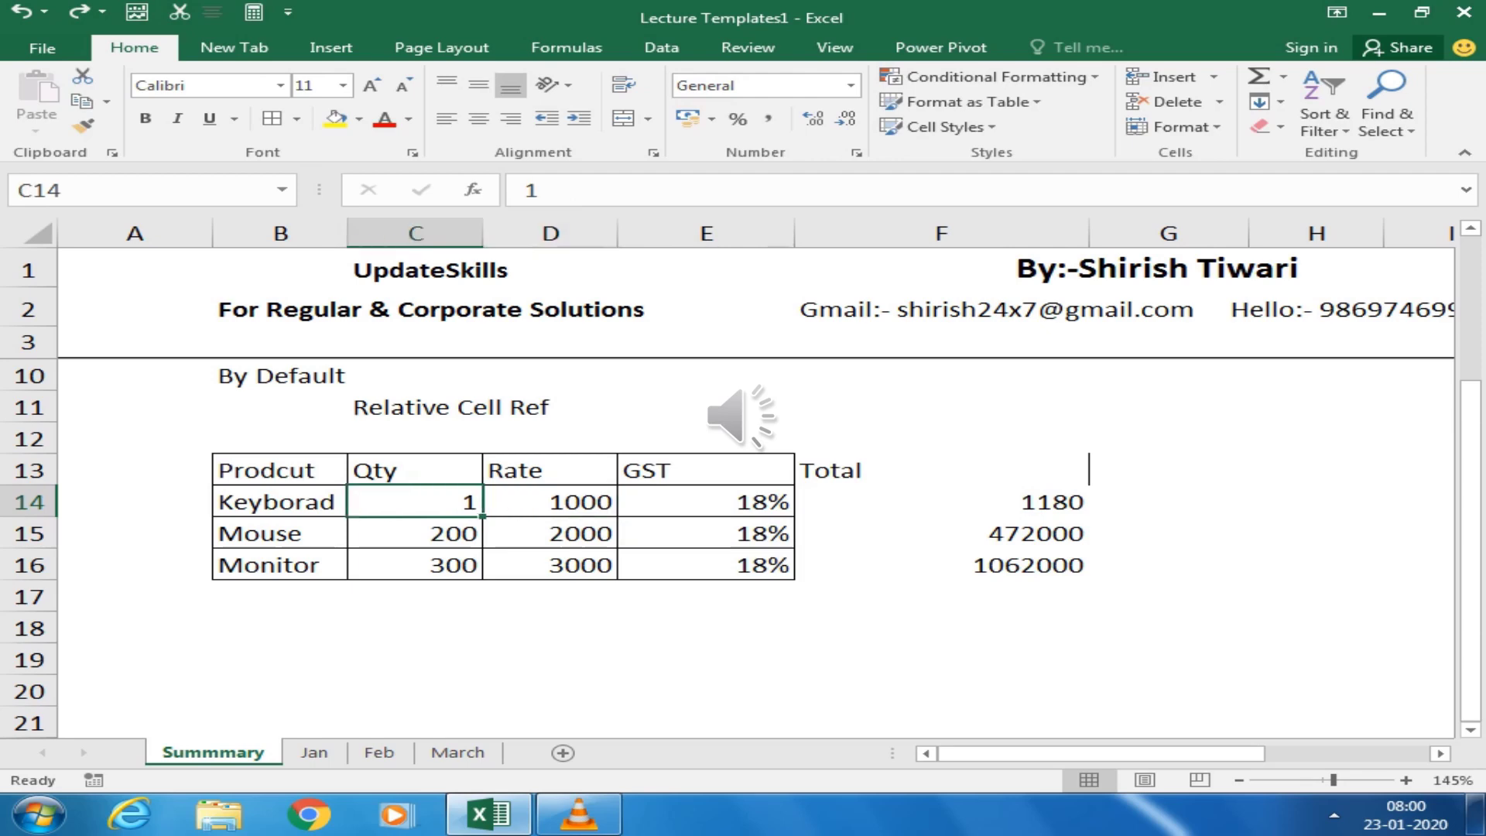
click(135, 502)
click(280, 470)
key(Down)
key(Down)
key(Down)
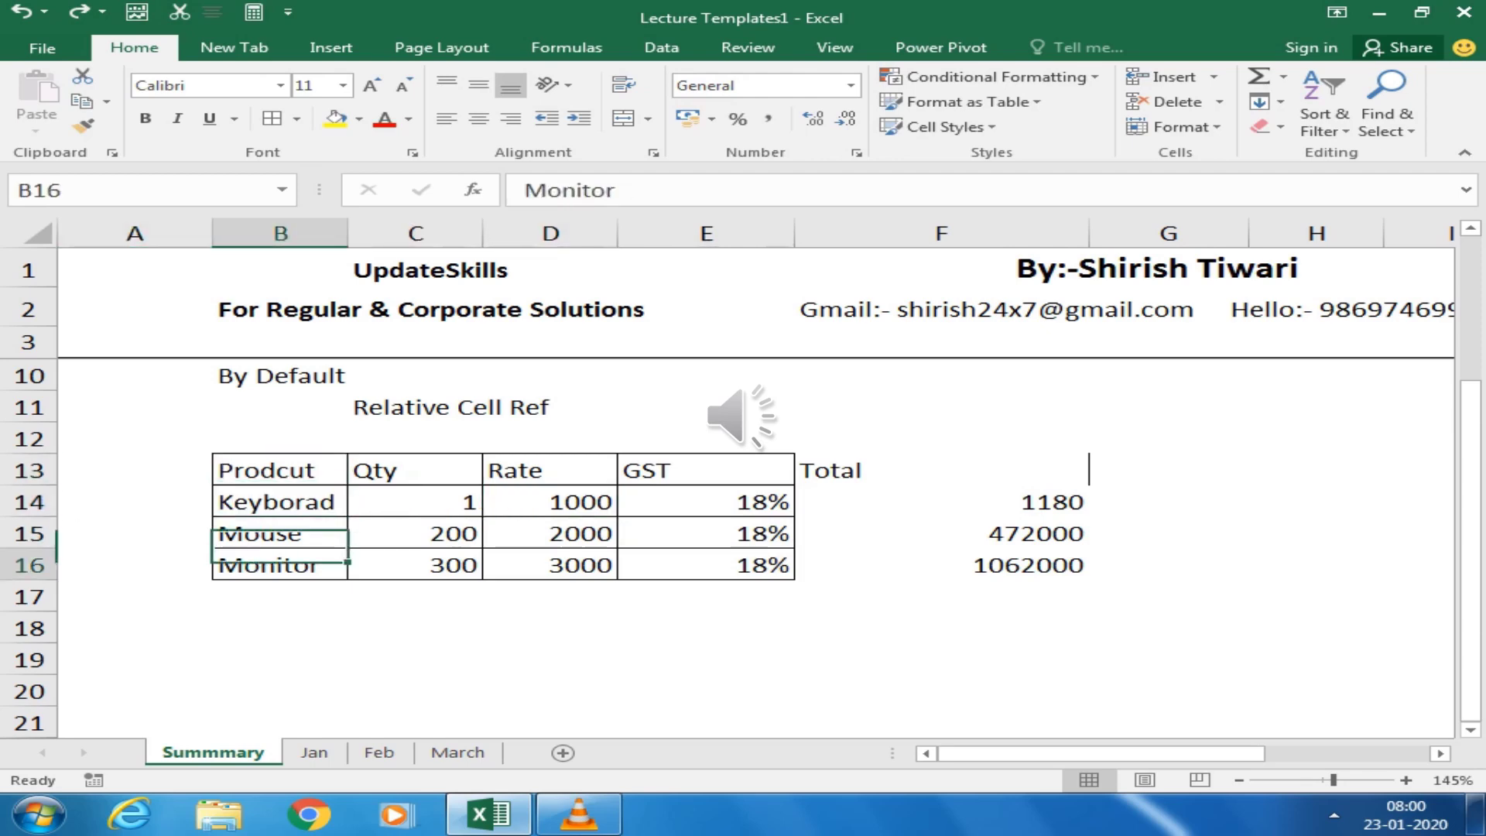
key(Down)
key(Down)
key(Down)
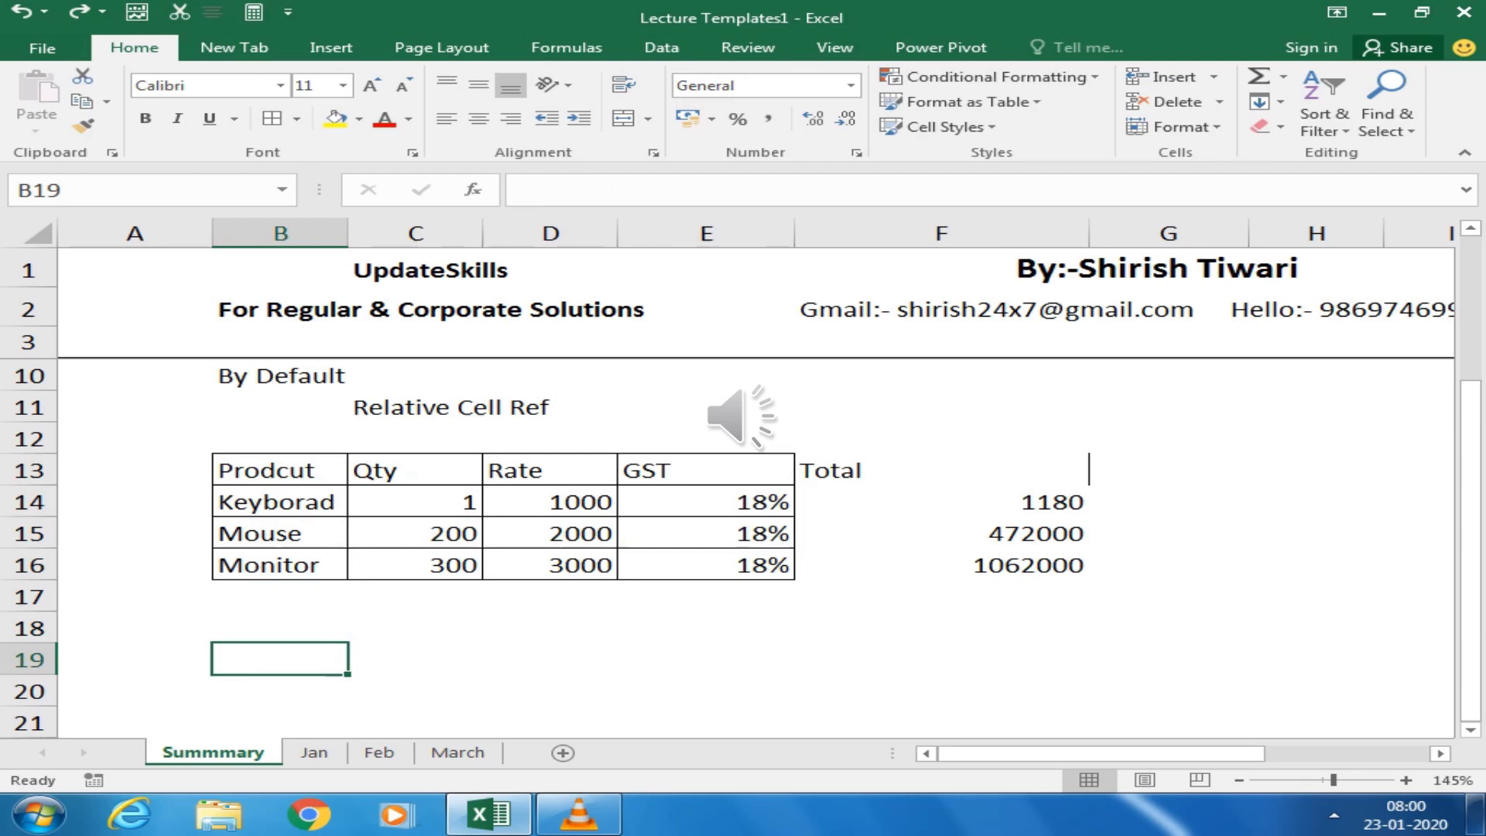
Enter the heading Table in B19 and the multiplier 2 in B20
text(Ta)
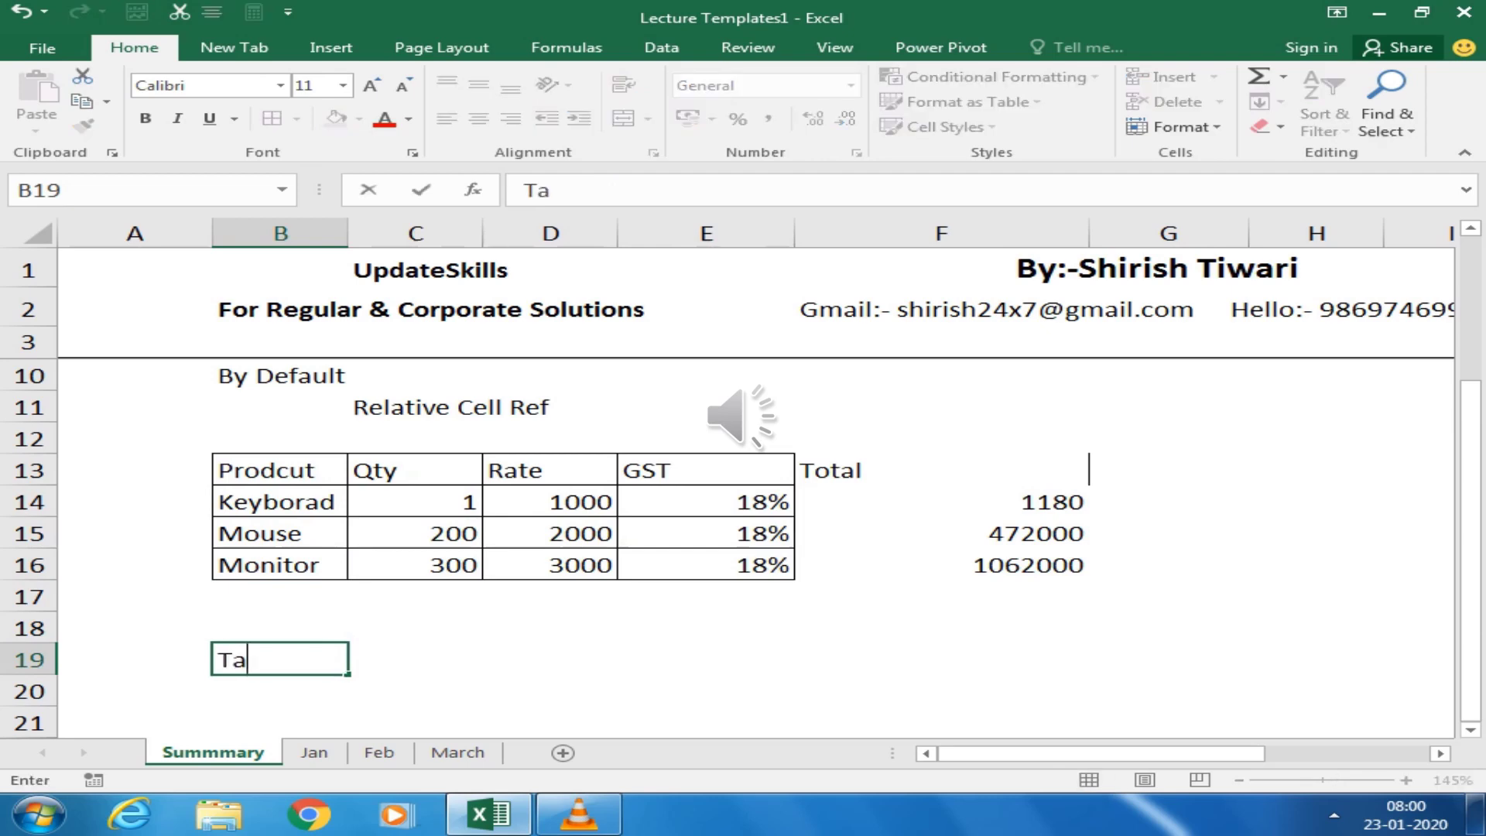
text(ble)
key(Return)
key(Down)
key(Down)
key(Down)
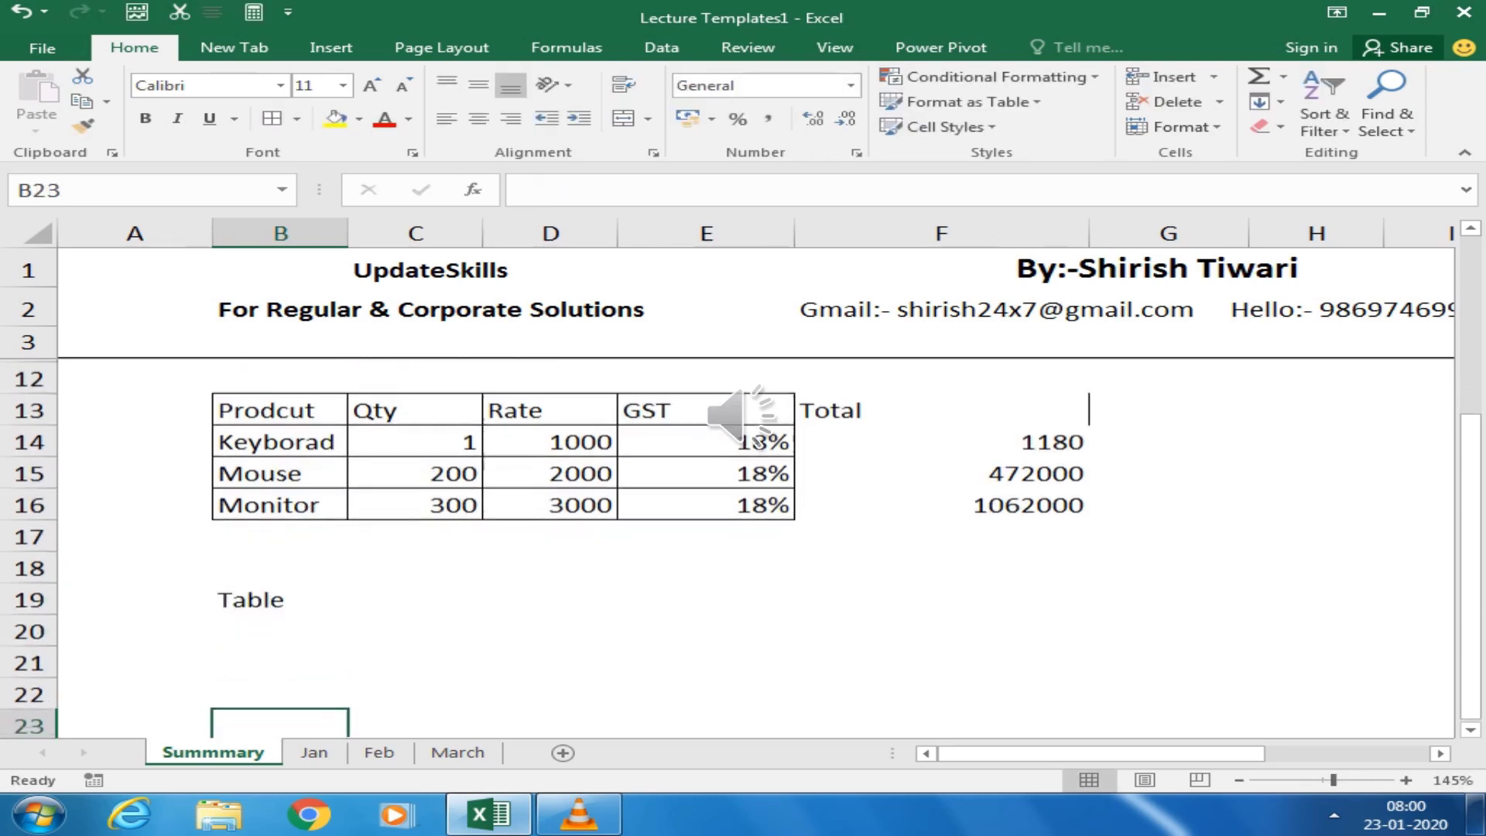
key(Down)
key(Down)
key(Down)
key(Down)
key(Down)
key(Up)
key(Up)
key(Up)
key(Up)
key(Up)
key(Up)
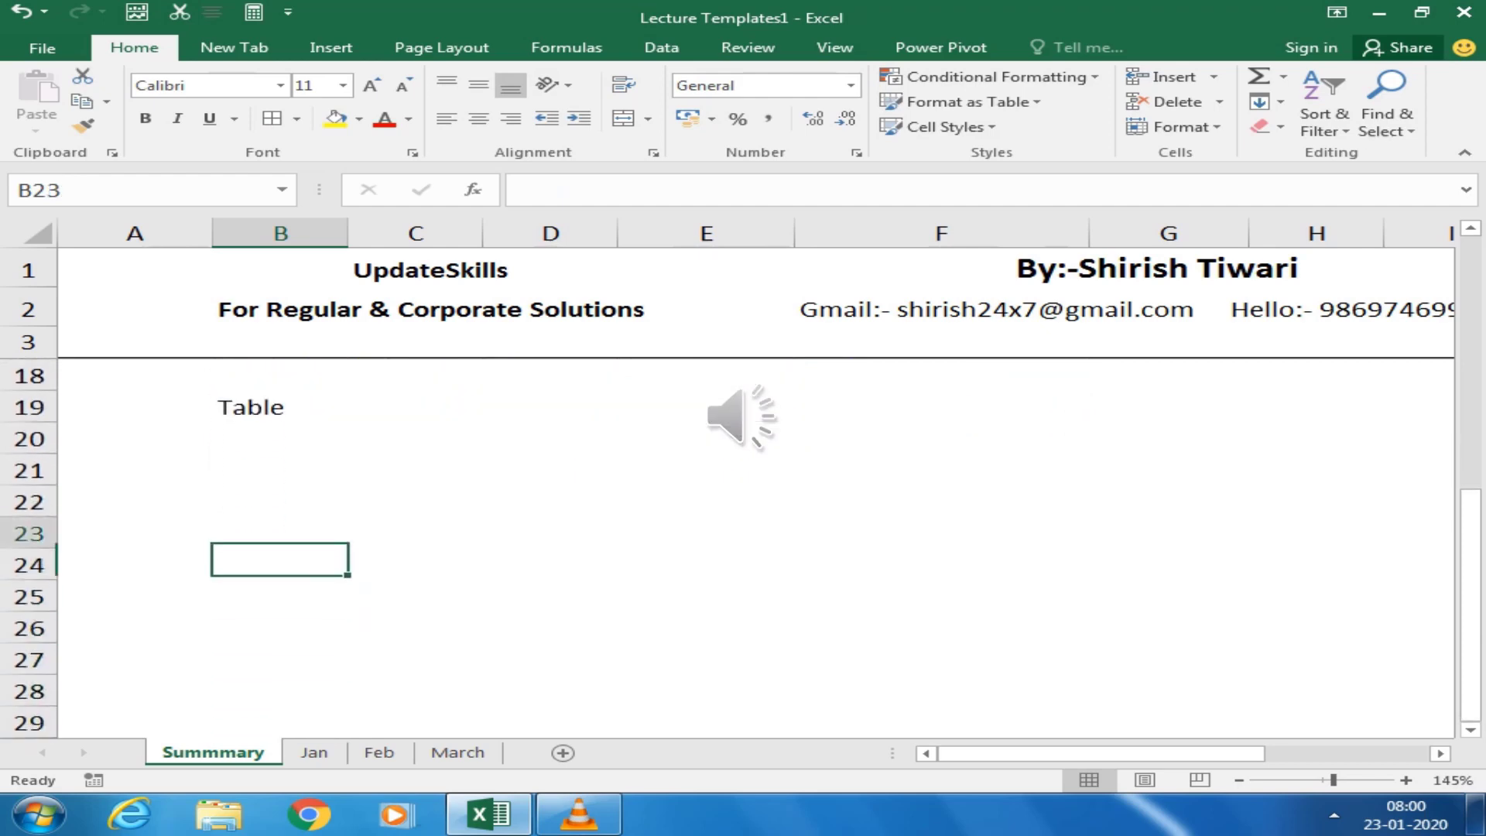
key(Up)
key(Up)
key(Up)
text(2)
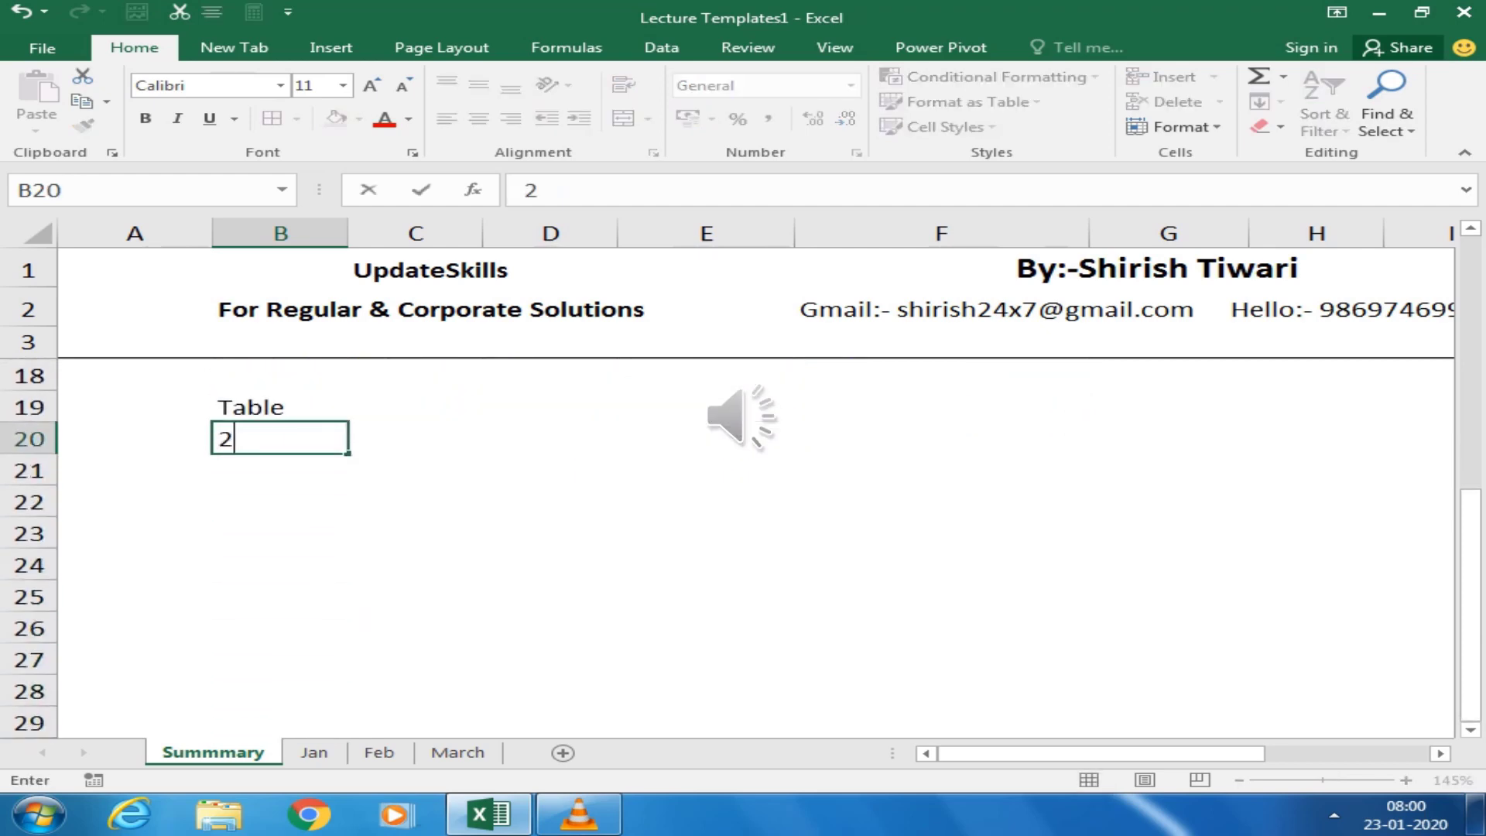
key(Right)
key(Left)
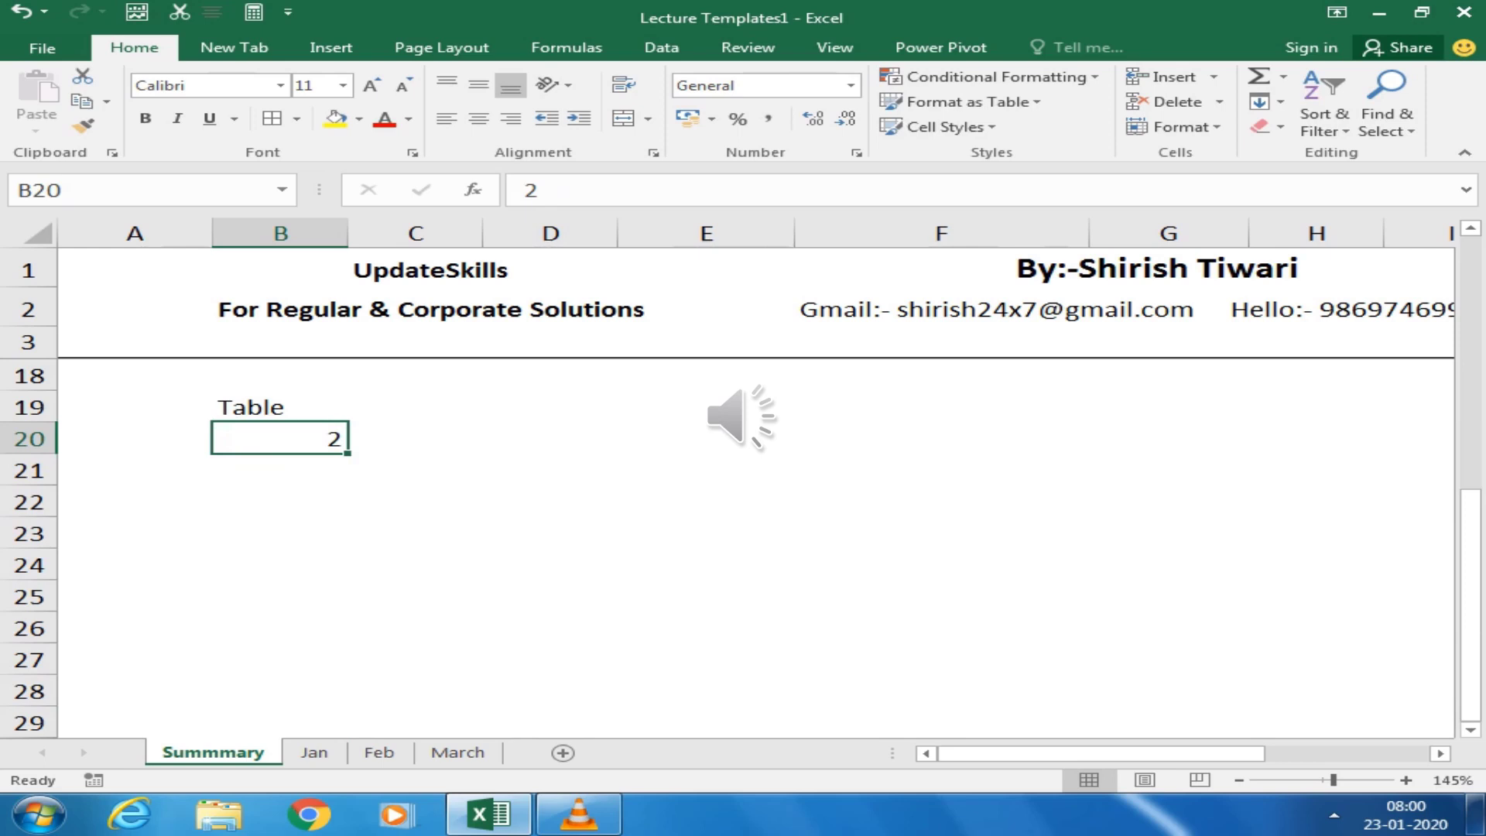
Put 1 in C20 and give C20:C29 All Borders
key(Right)
text(2)
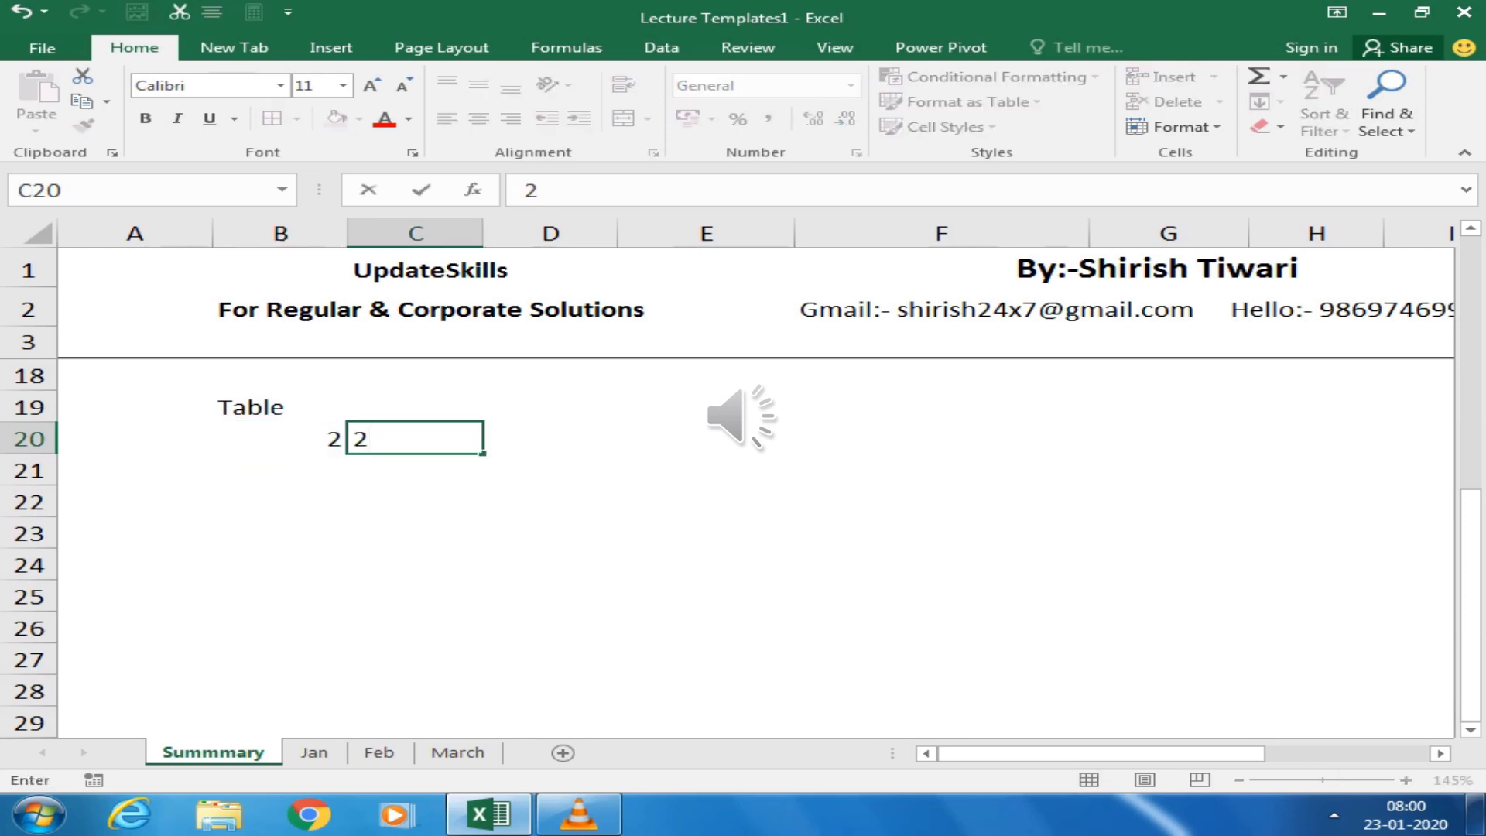
key(BackSpace)
text(1)
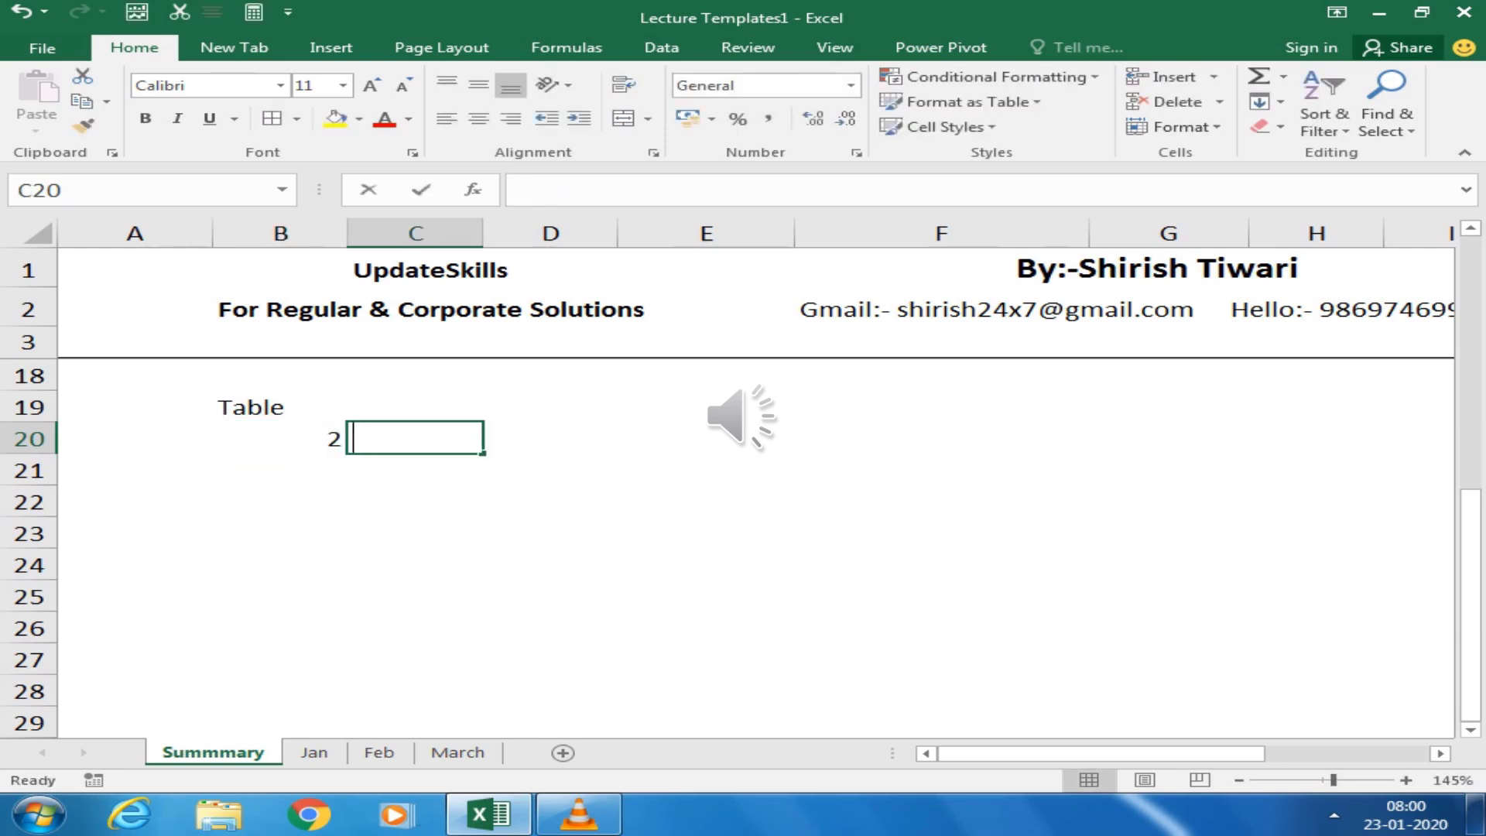
key(Return)
key(Up)
key(shift+Down)
key(shift+Down)
key(shift+Down)
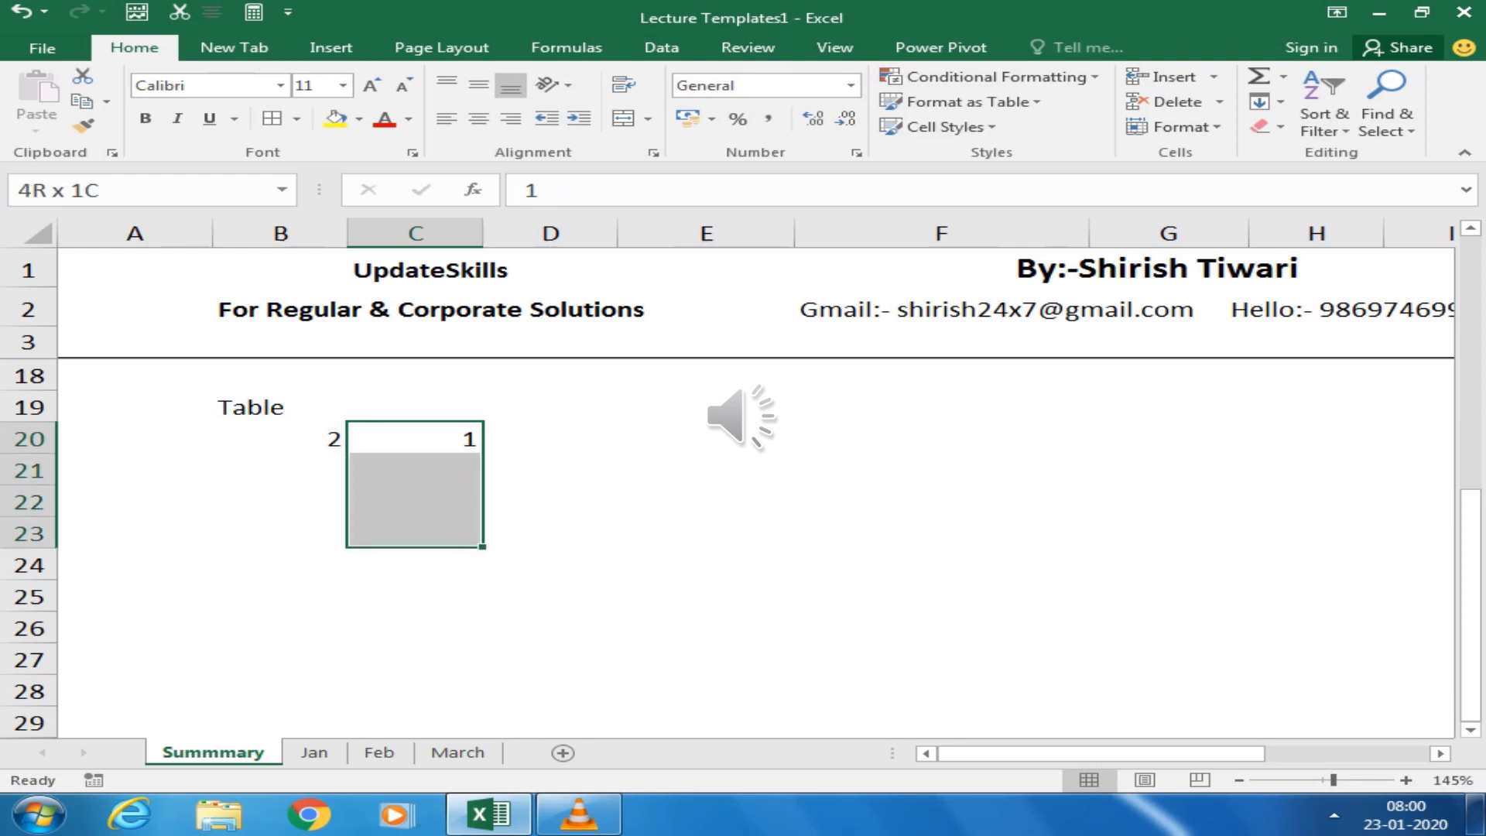
key(shift+Down)
key(shift+Down)
key(shift+Down)
key(shift+Down)
key(shift+Down)
key(shift+Down)
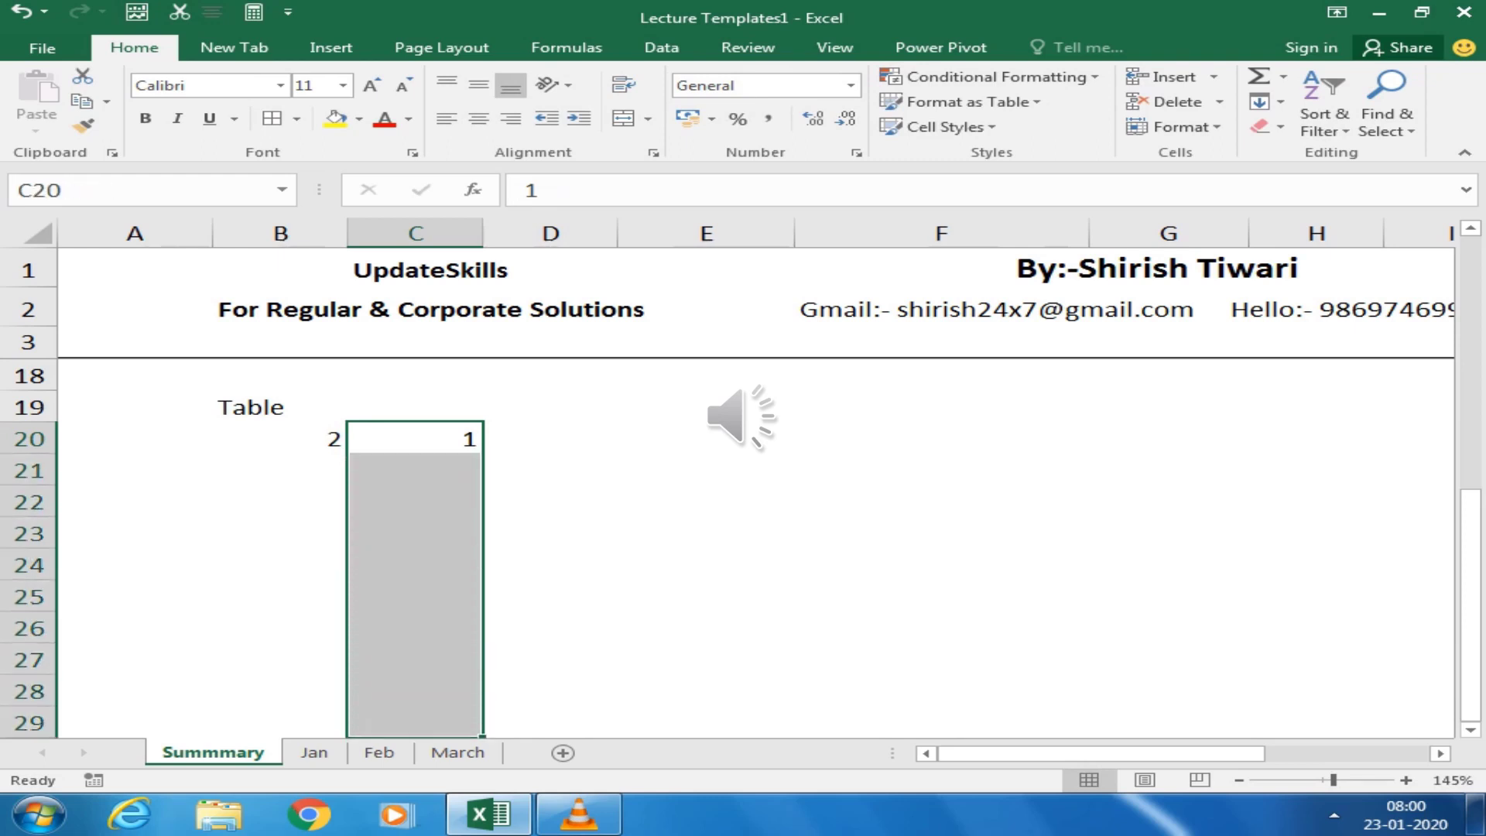
key(alt)
key(h)
key(b)
key(a)
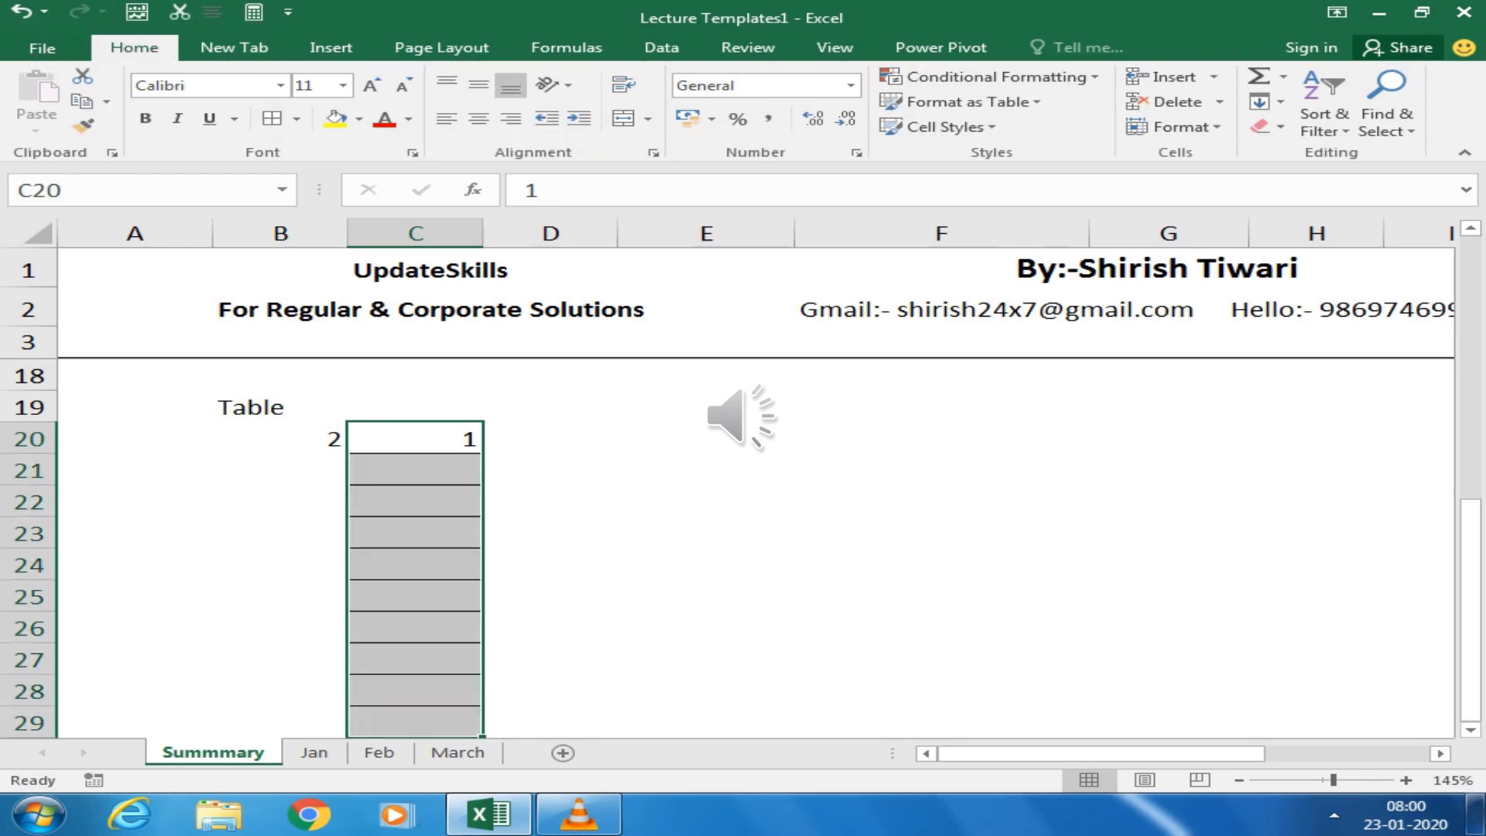
Enter 2 in C21 and fill C20:C29 with the series 1 to 10
key(Down)
text(2)
key(Return)
key(Up)
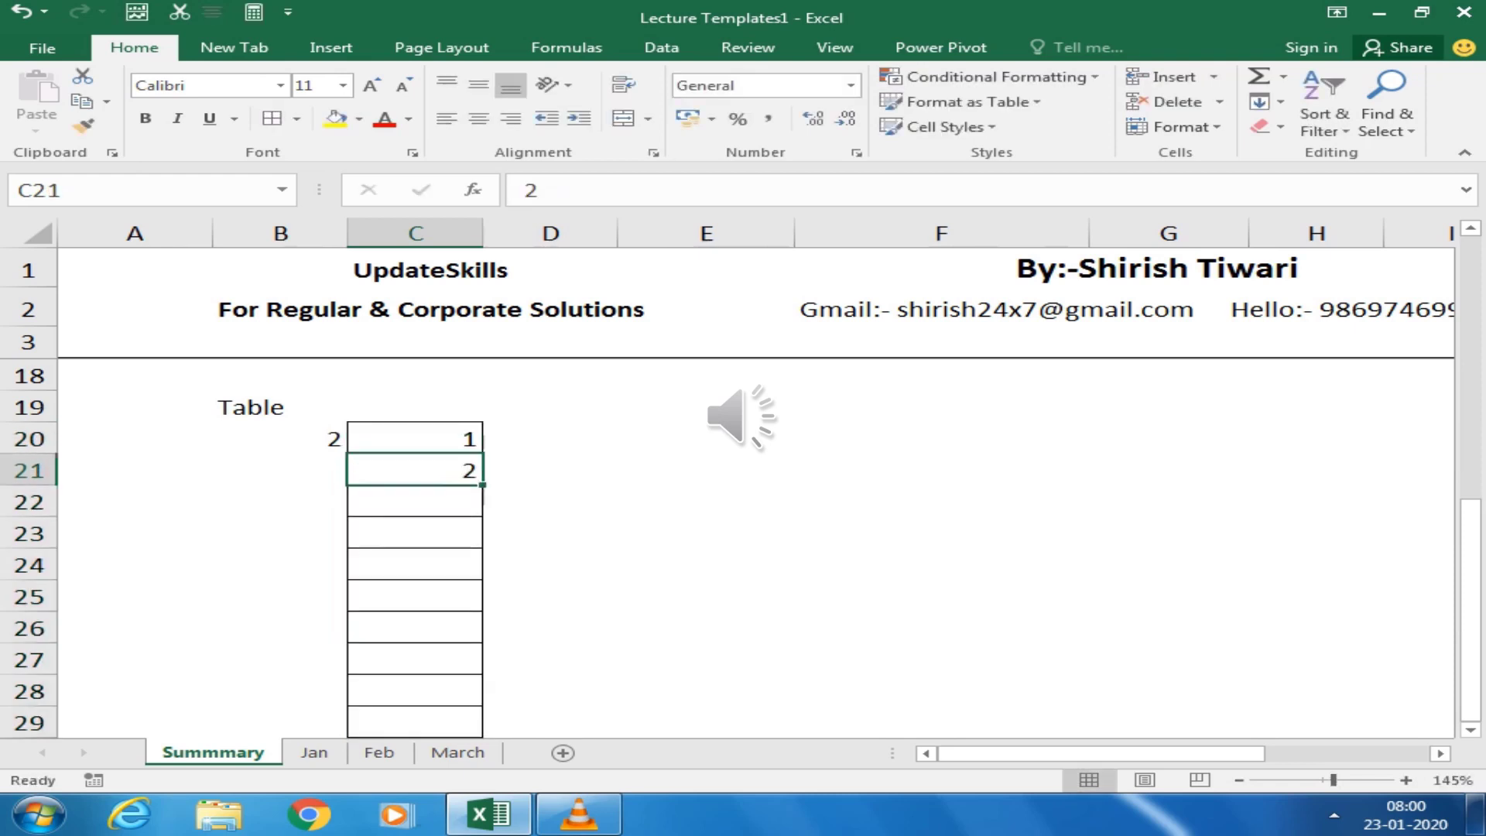
click(415, 439)
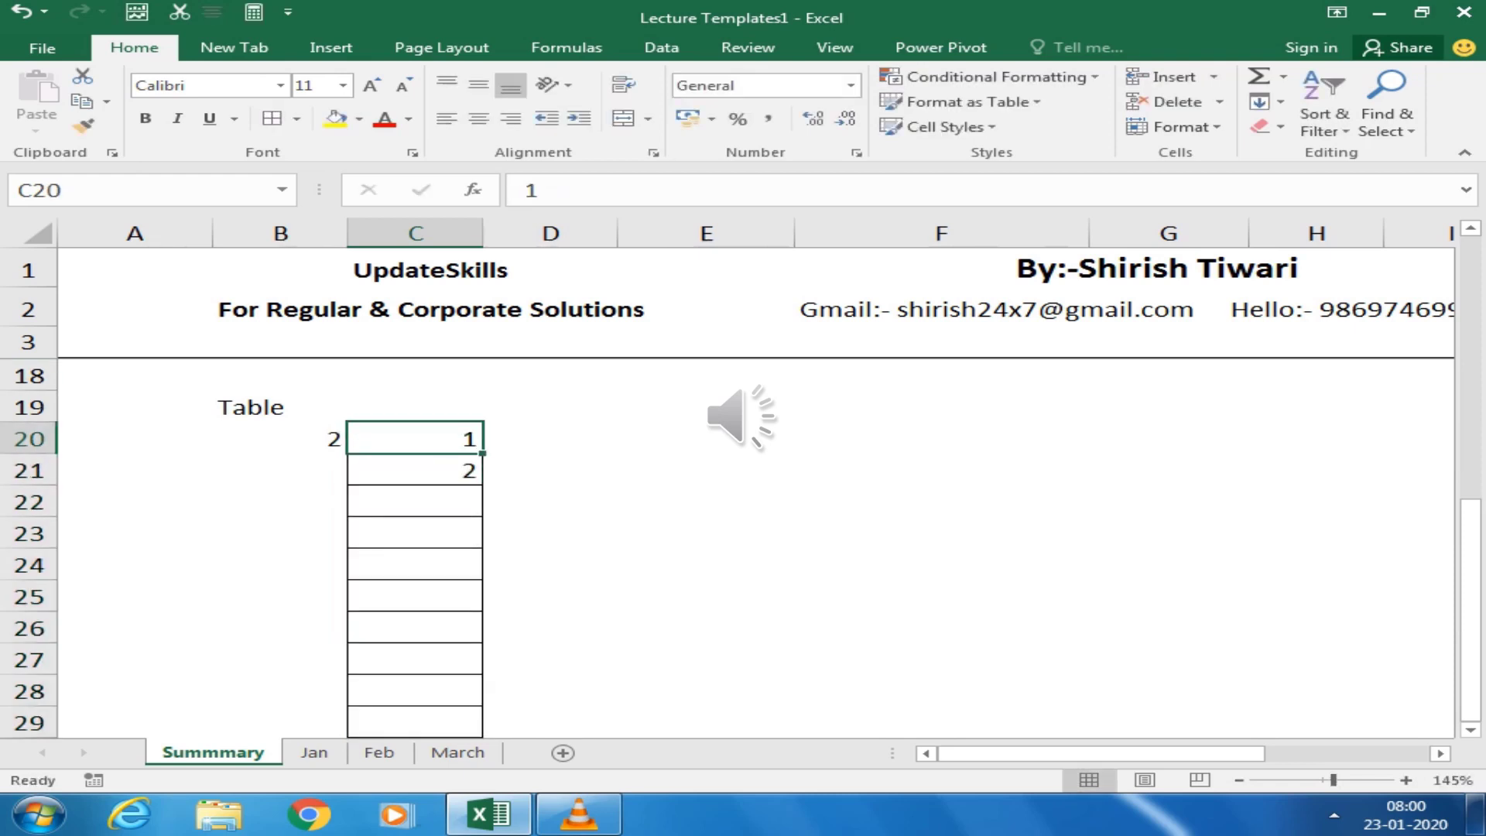
mouse_move(415, 438)
mouse_down()
mouse_move(483, 672)
mouse_move(483, 734)
mouse_up()
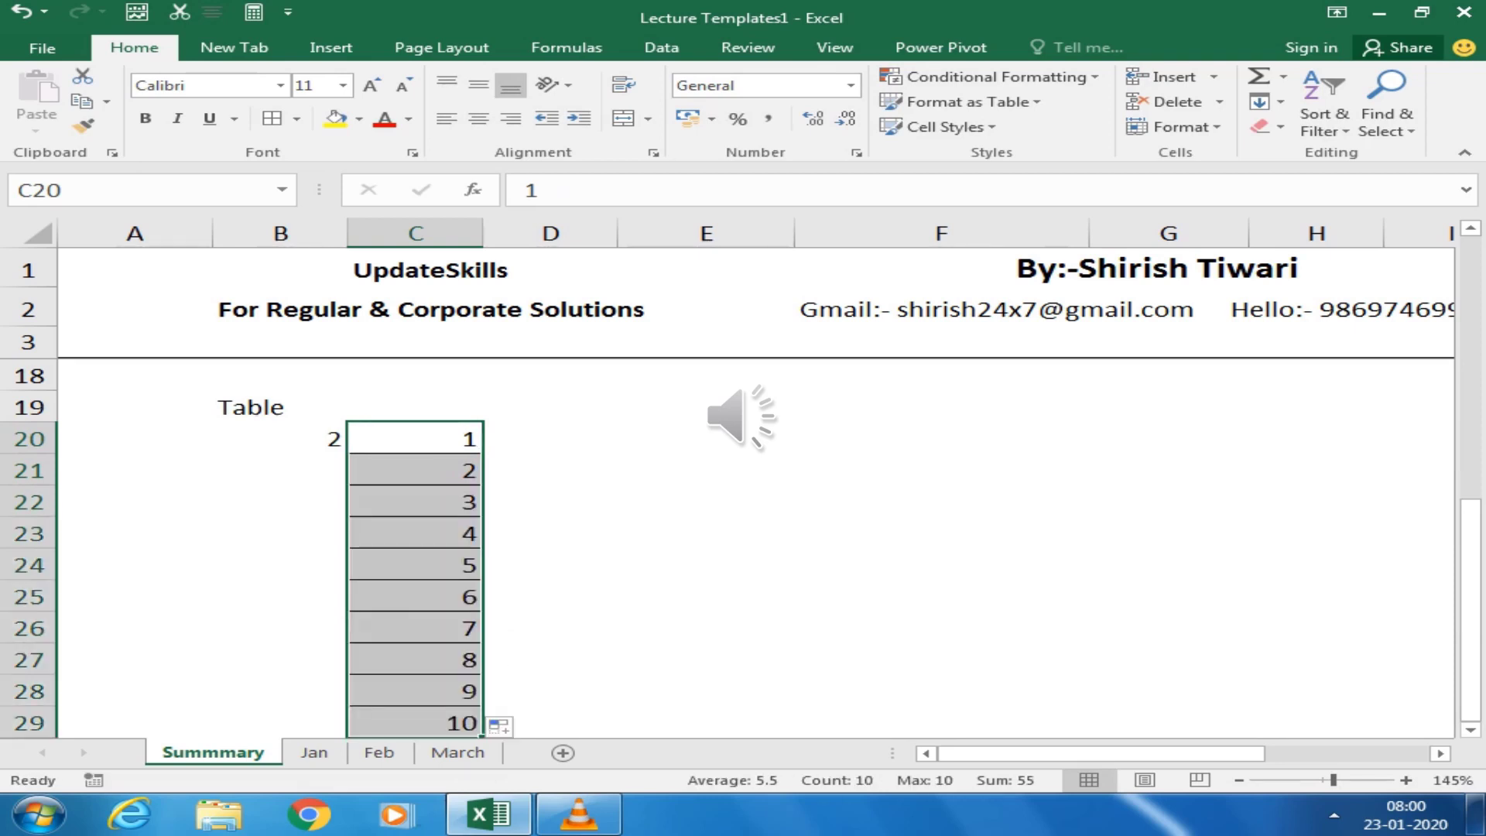
click(705, 438)
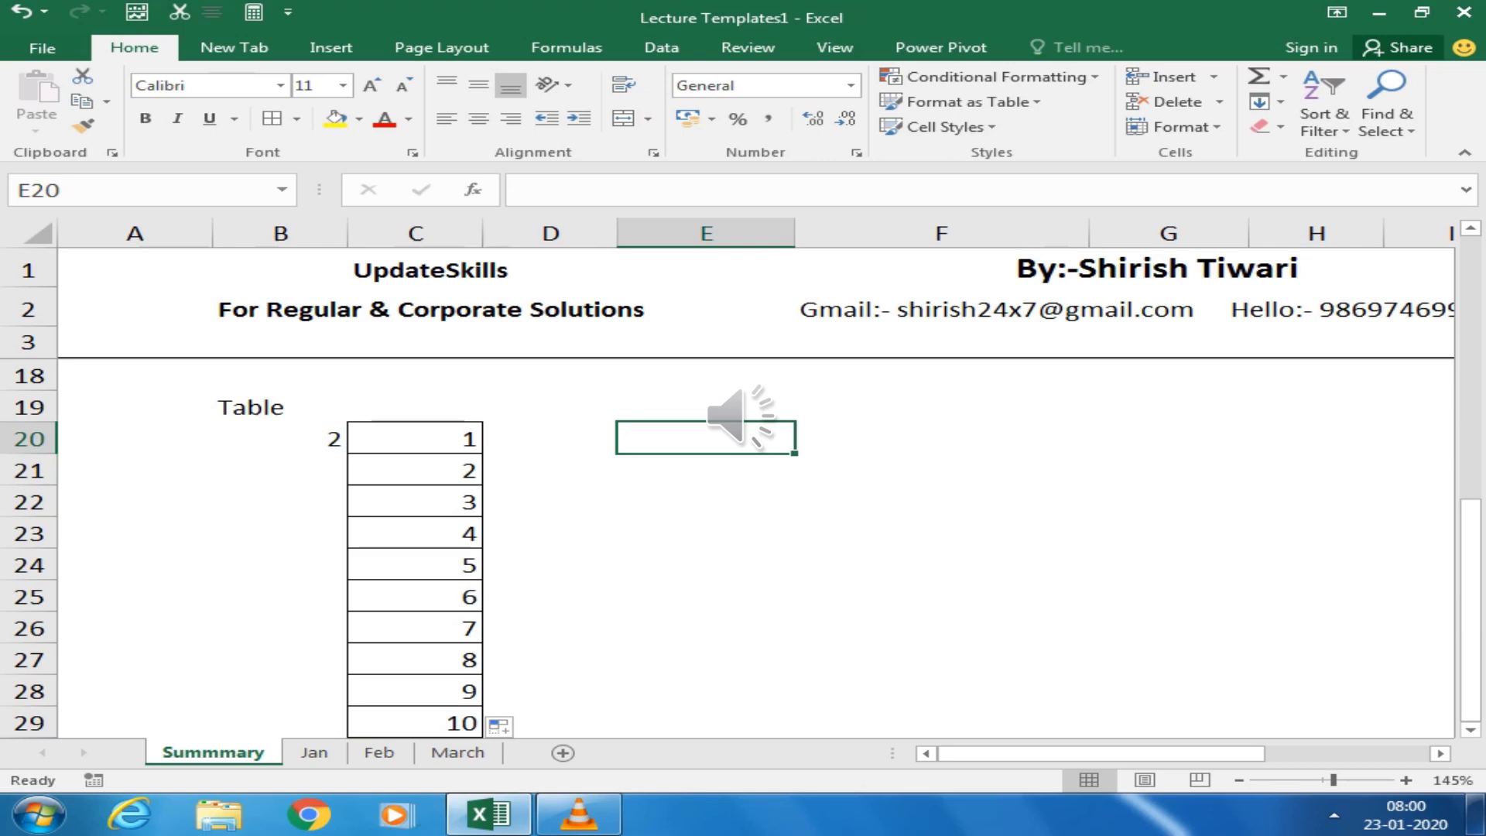
Label E19 as Table, removing a stray letter from E20
key(Right)
key(Left)
text(T)
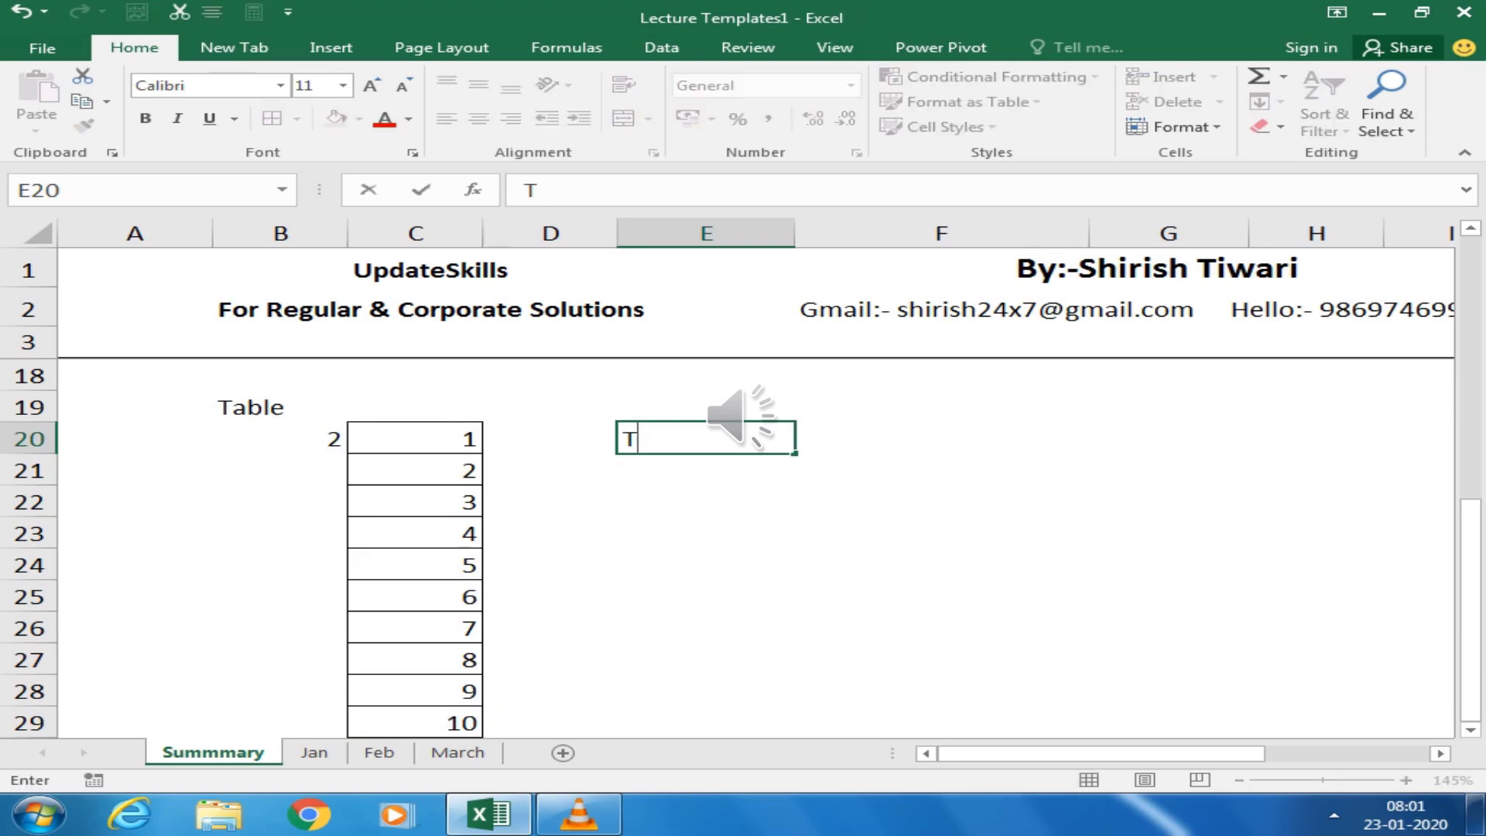
key(BackSpace)
key(Up)
text(Tab)
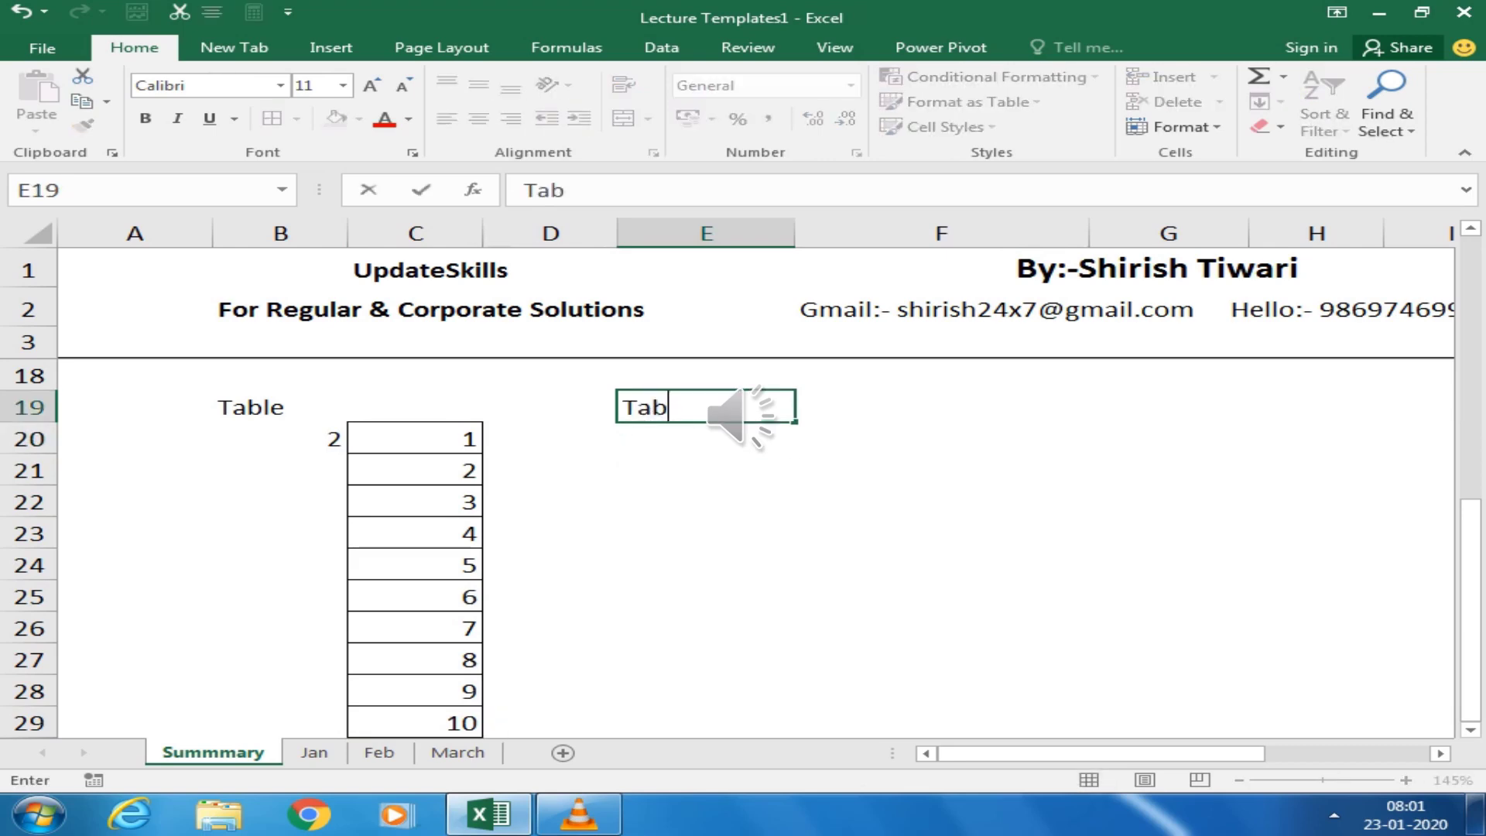
text(le)
key(Return)
key(Up)
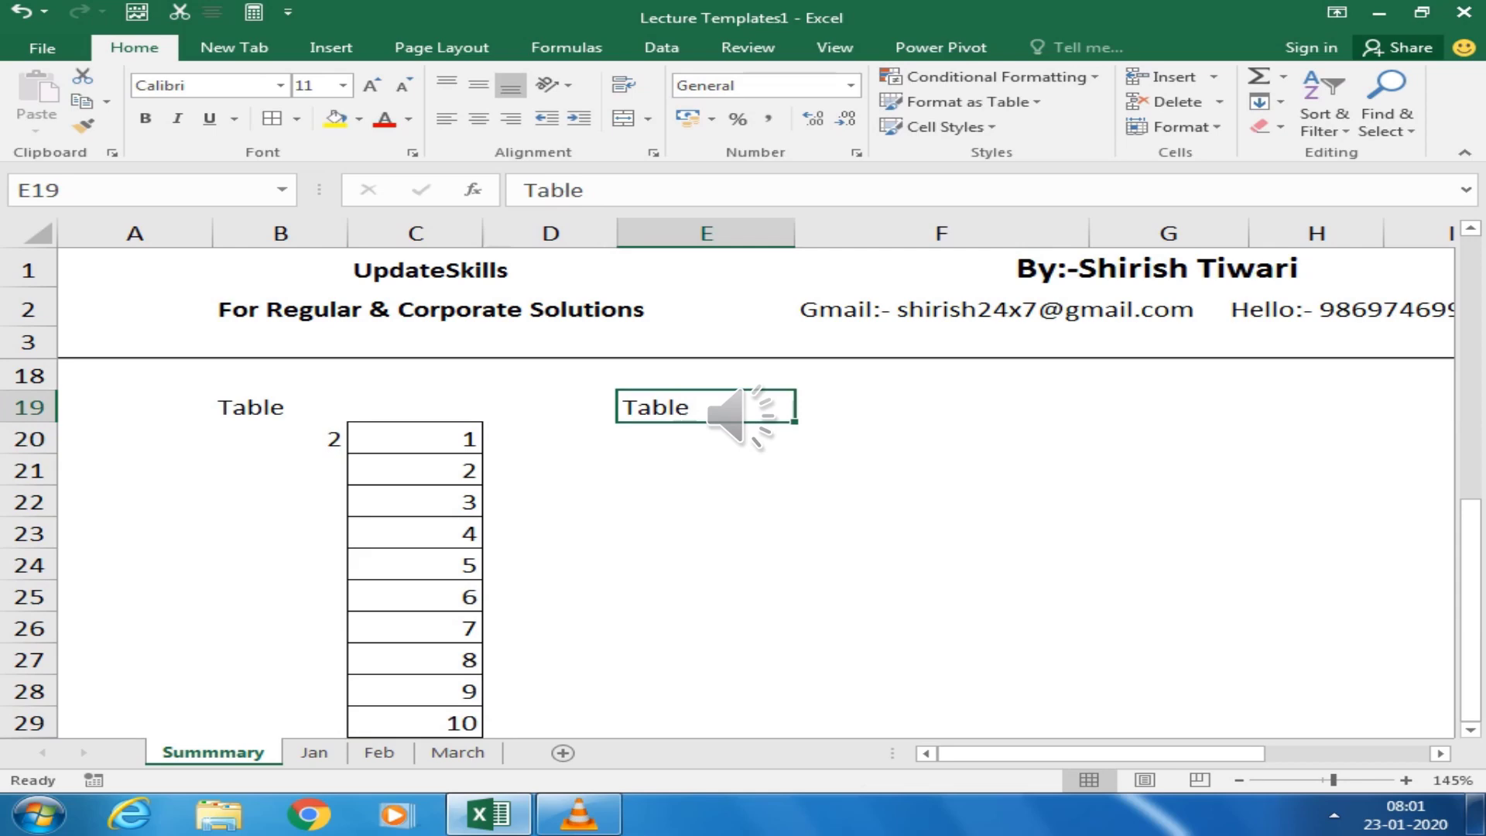
click(415, 407)
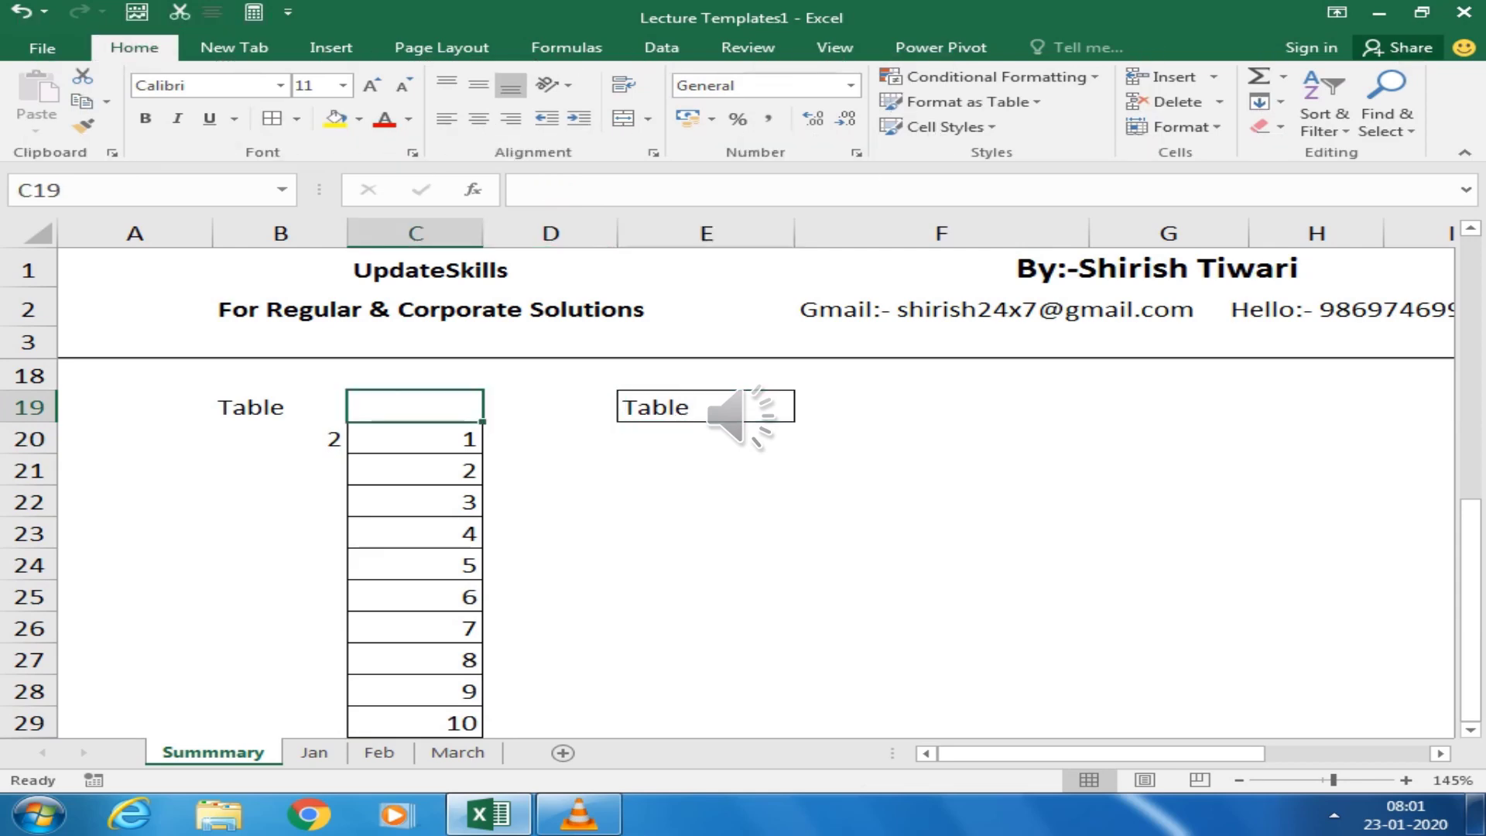
click(280, 407)
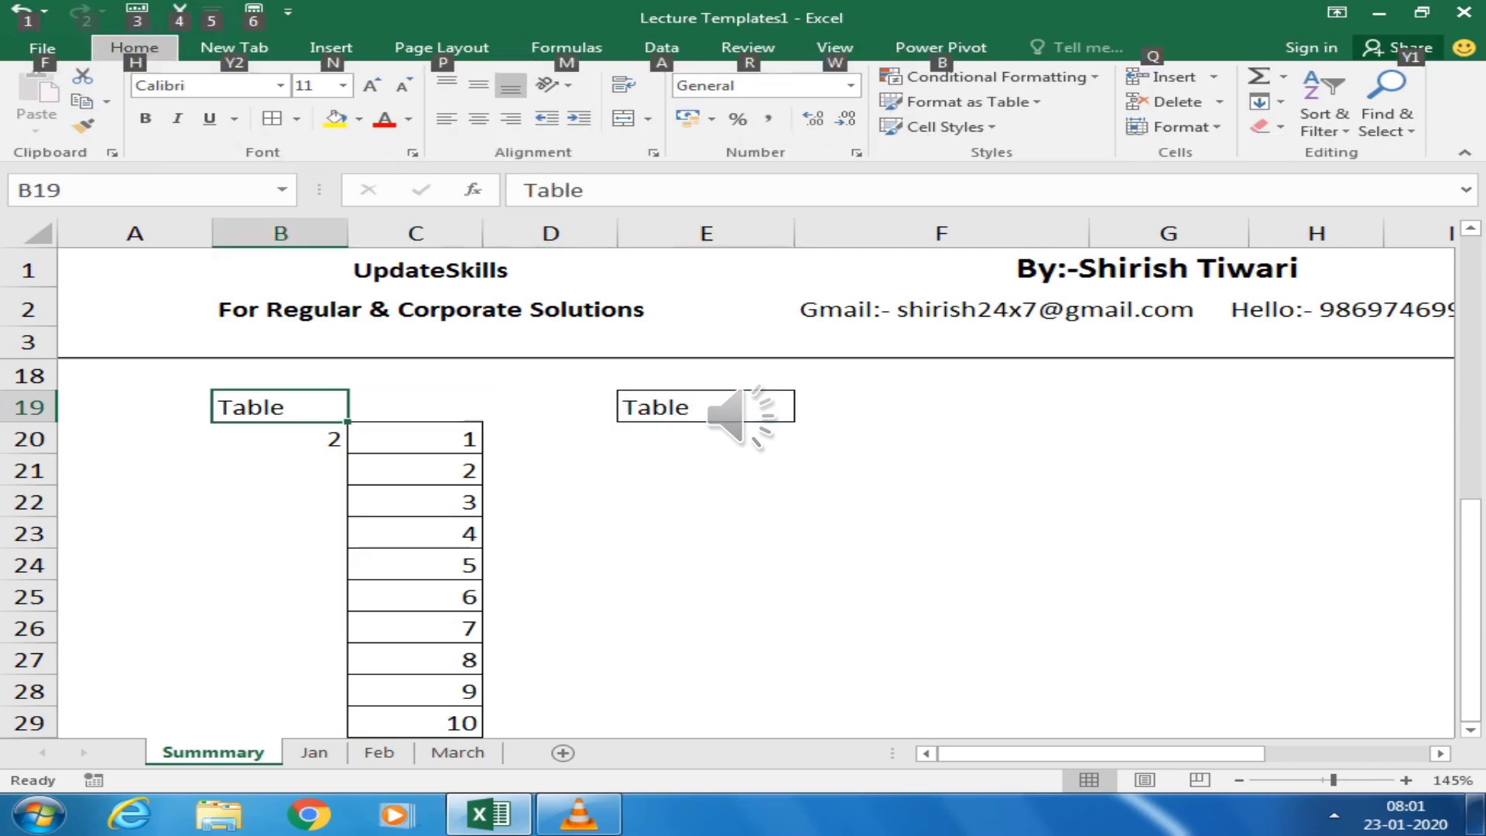
click(706, 408)
click(706, 438)
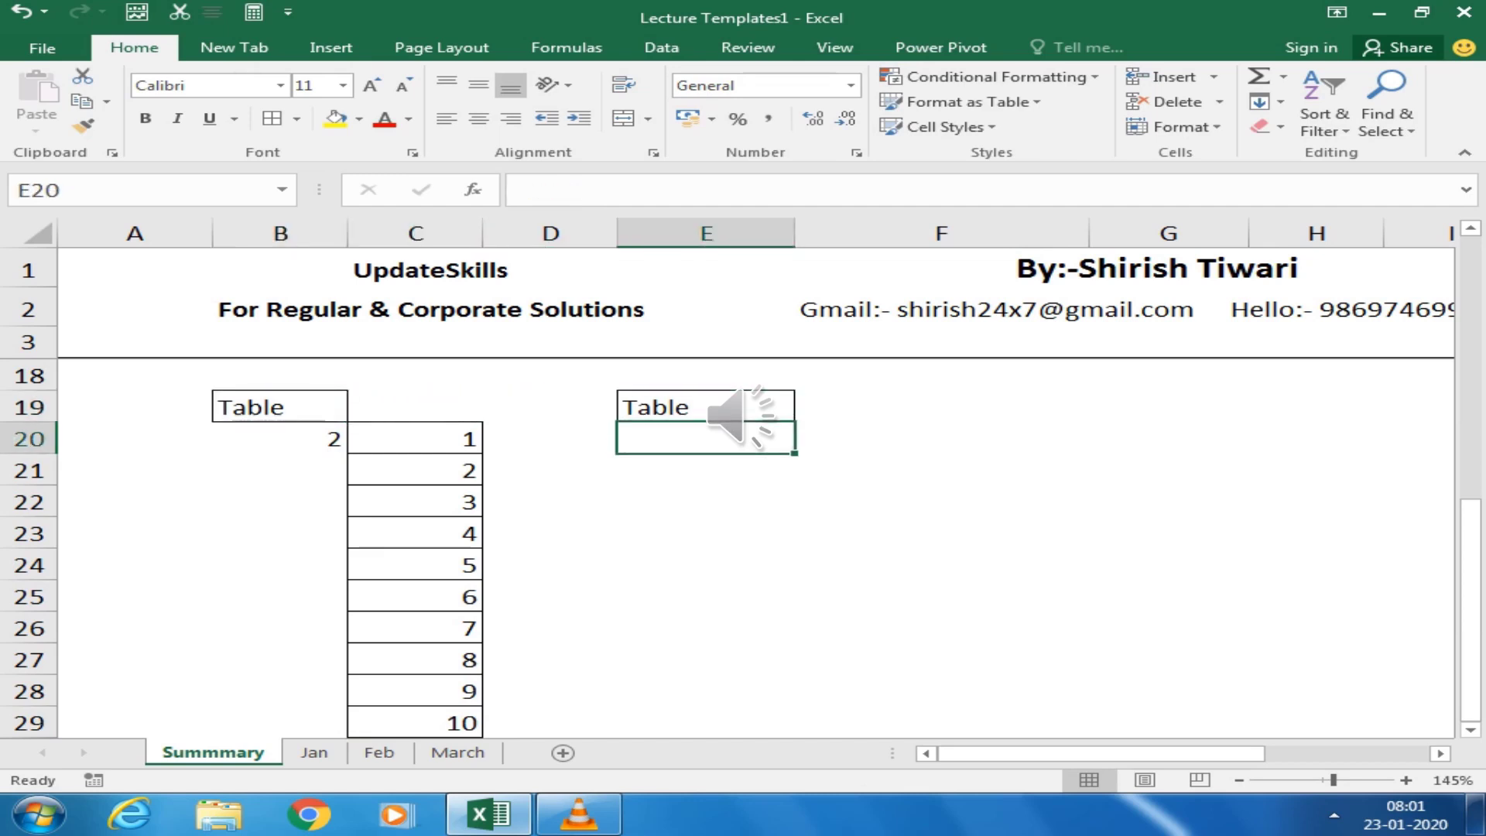
Fill the multiplier 2 from B20 down through B29 with Ctrl+D
key(Left)
key(Left)
key(Left)
key(Right)
key(Right)
key(Right)
key(Left)
key(Left)
key(Left)
key(Right)
key(Left)
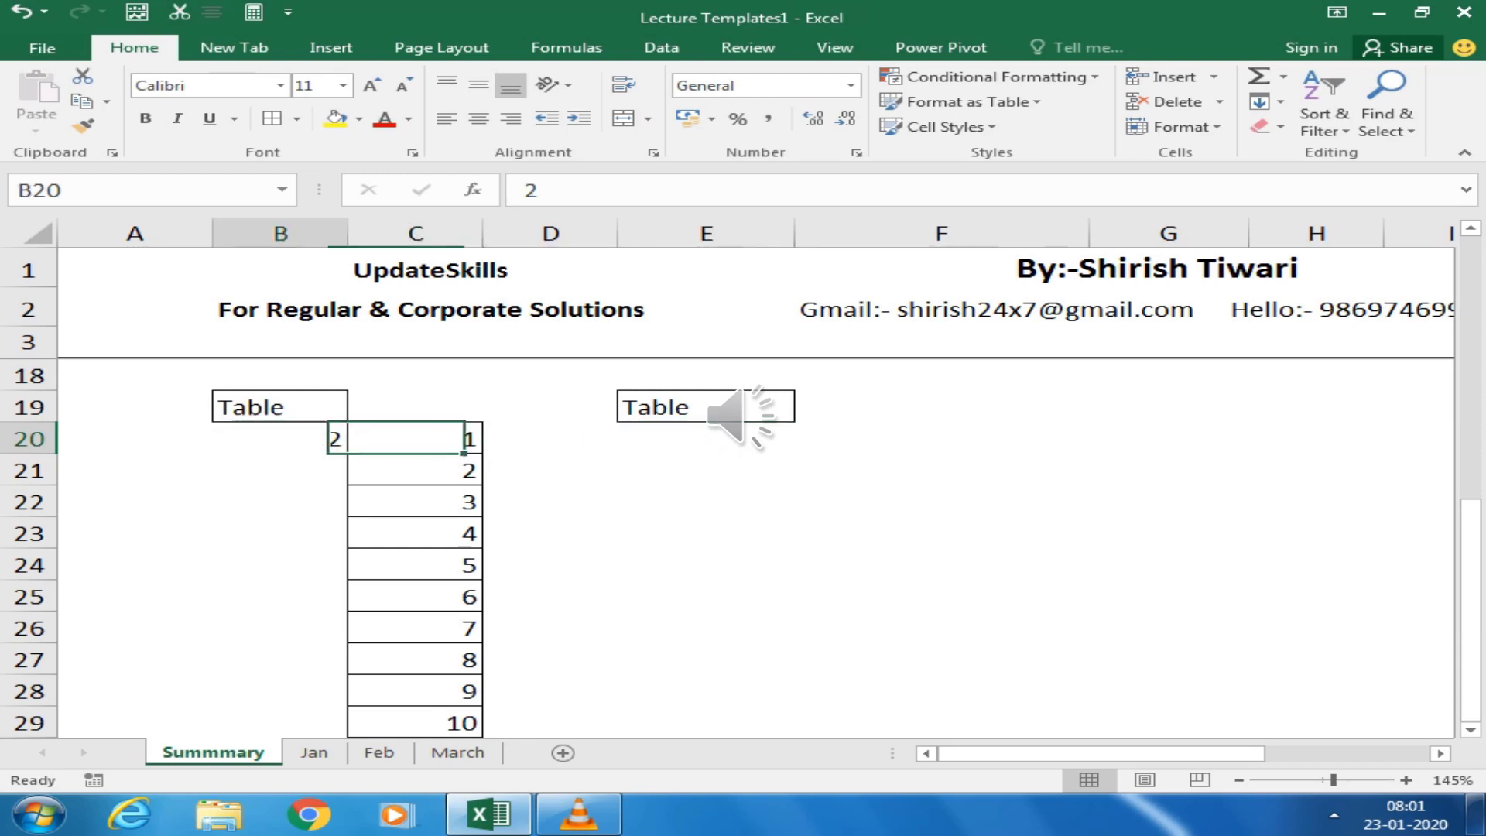
key(Right)
key(Left)
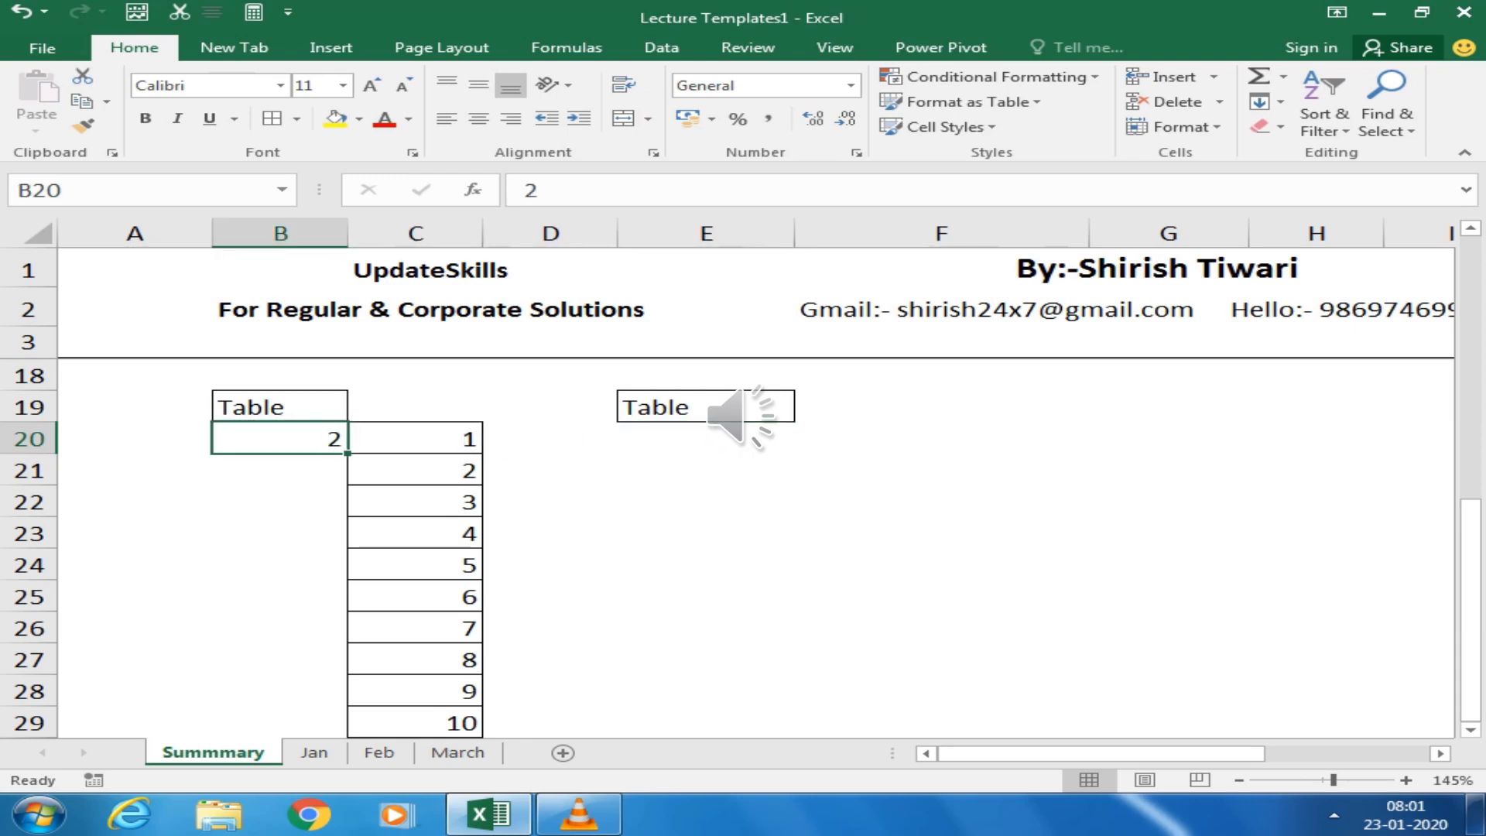
key(Left)
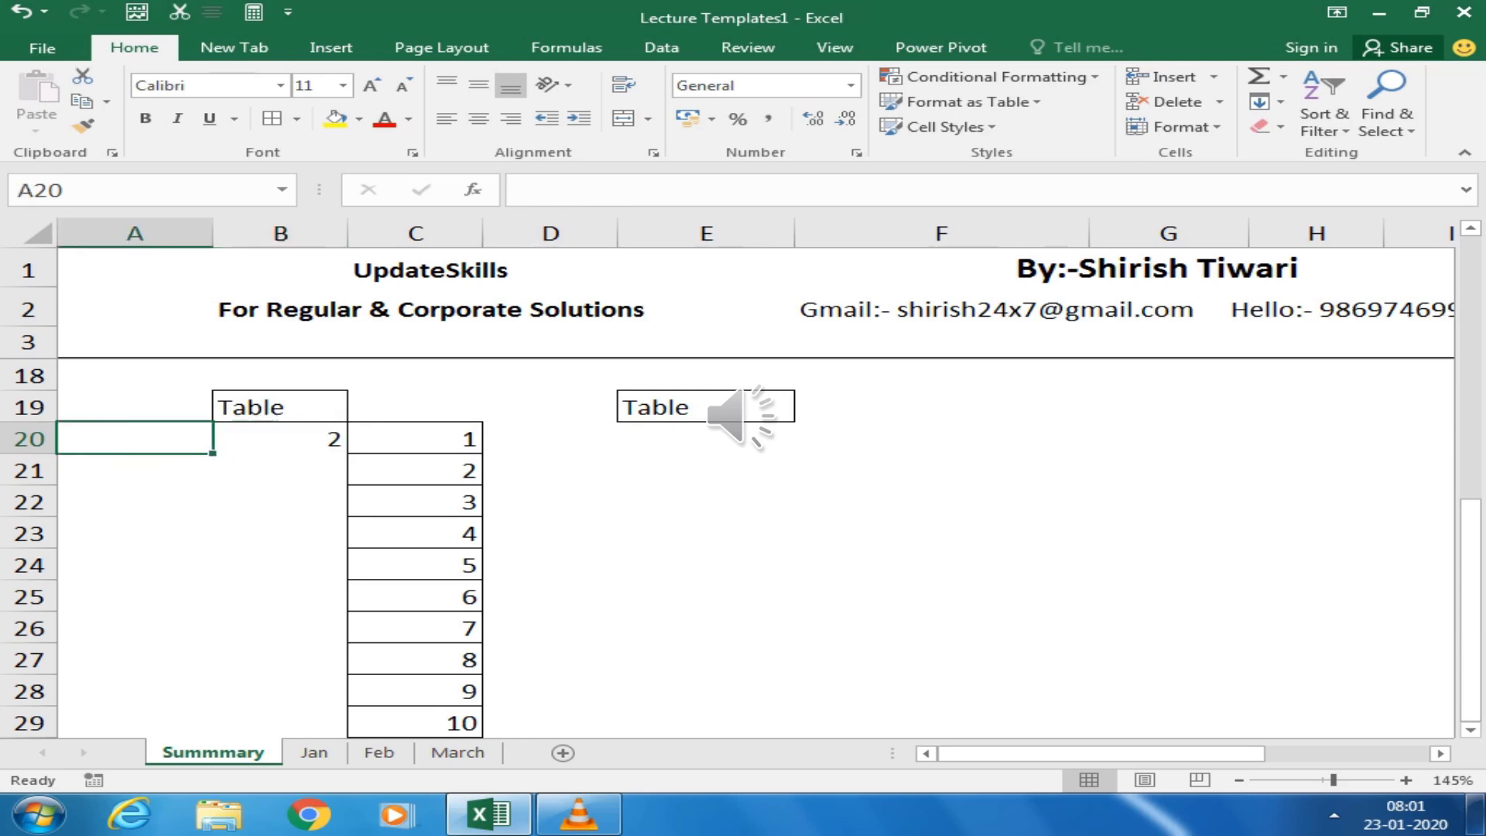
key(Right)
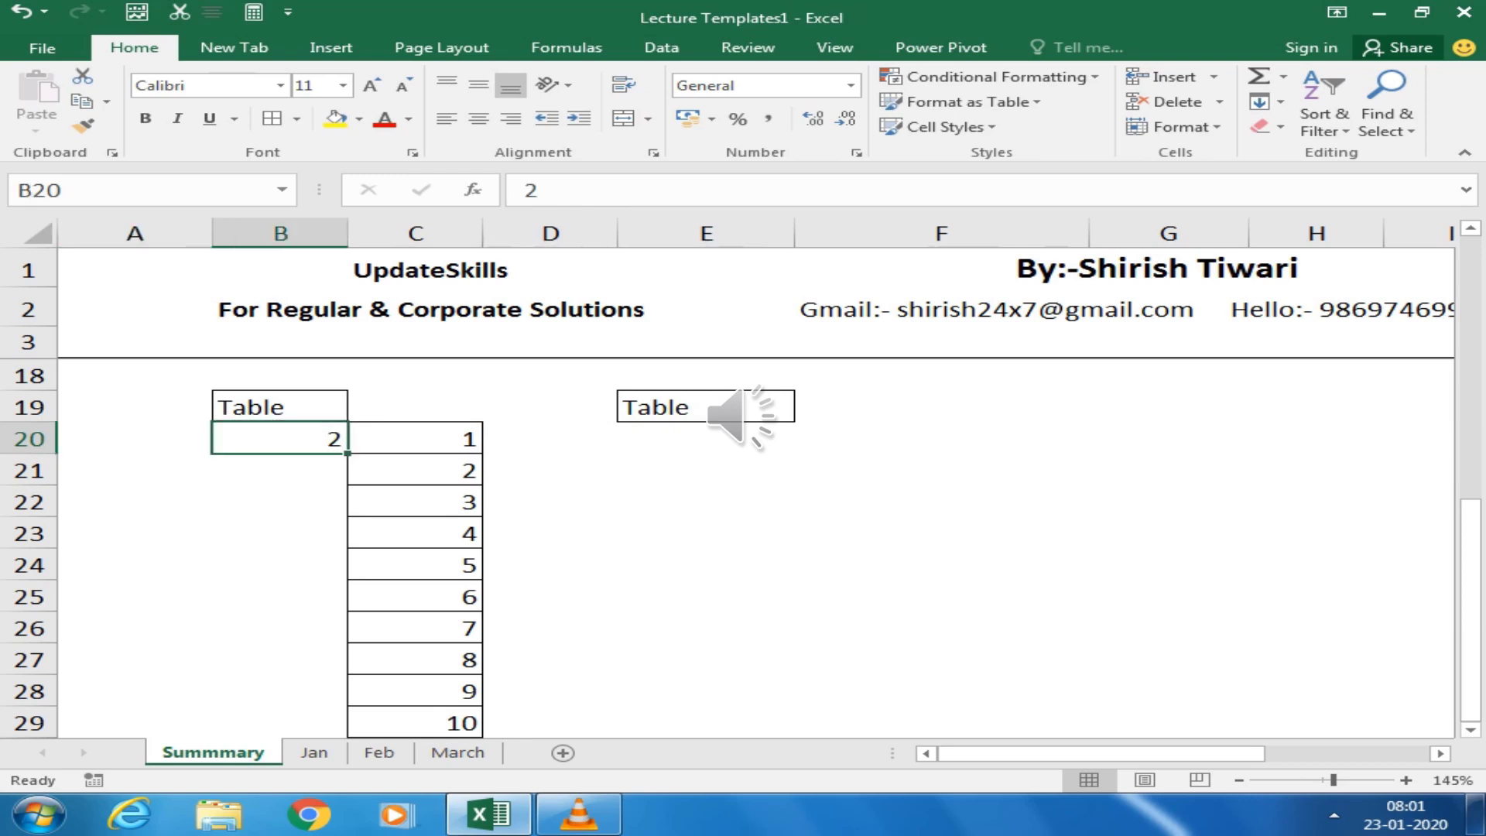
key(shift+Down)
key(shift+Down)
key(shift+Down)
key(shift+Down)
key(shift+Down)
key(shift+Down)
key(shift+Down)
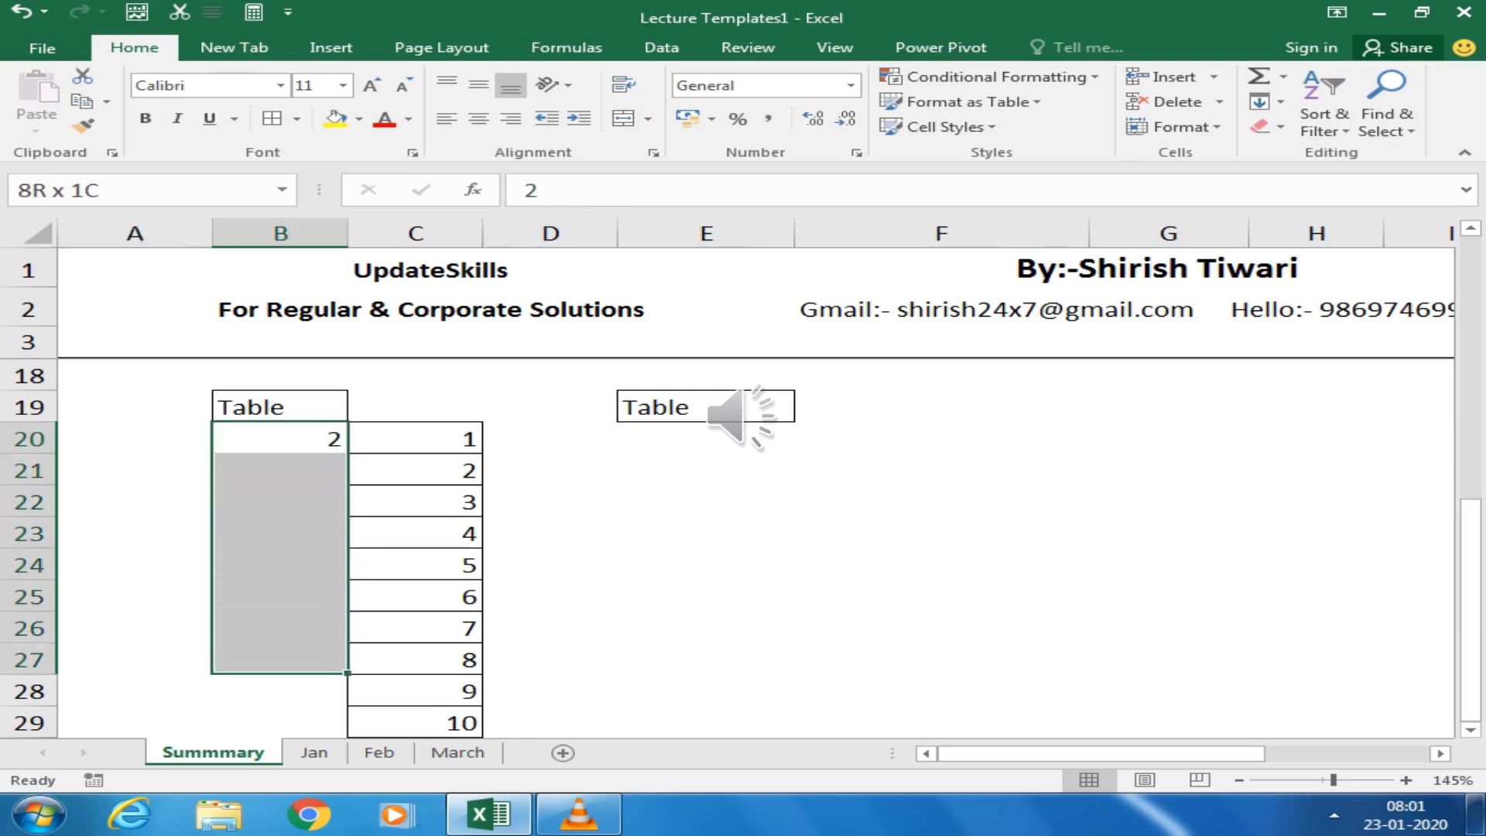
key(shift+Down)
key(shift+Down)
key(ctrl+d)
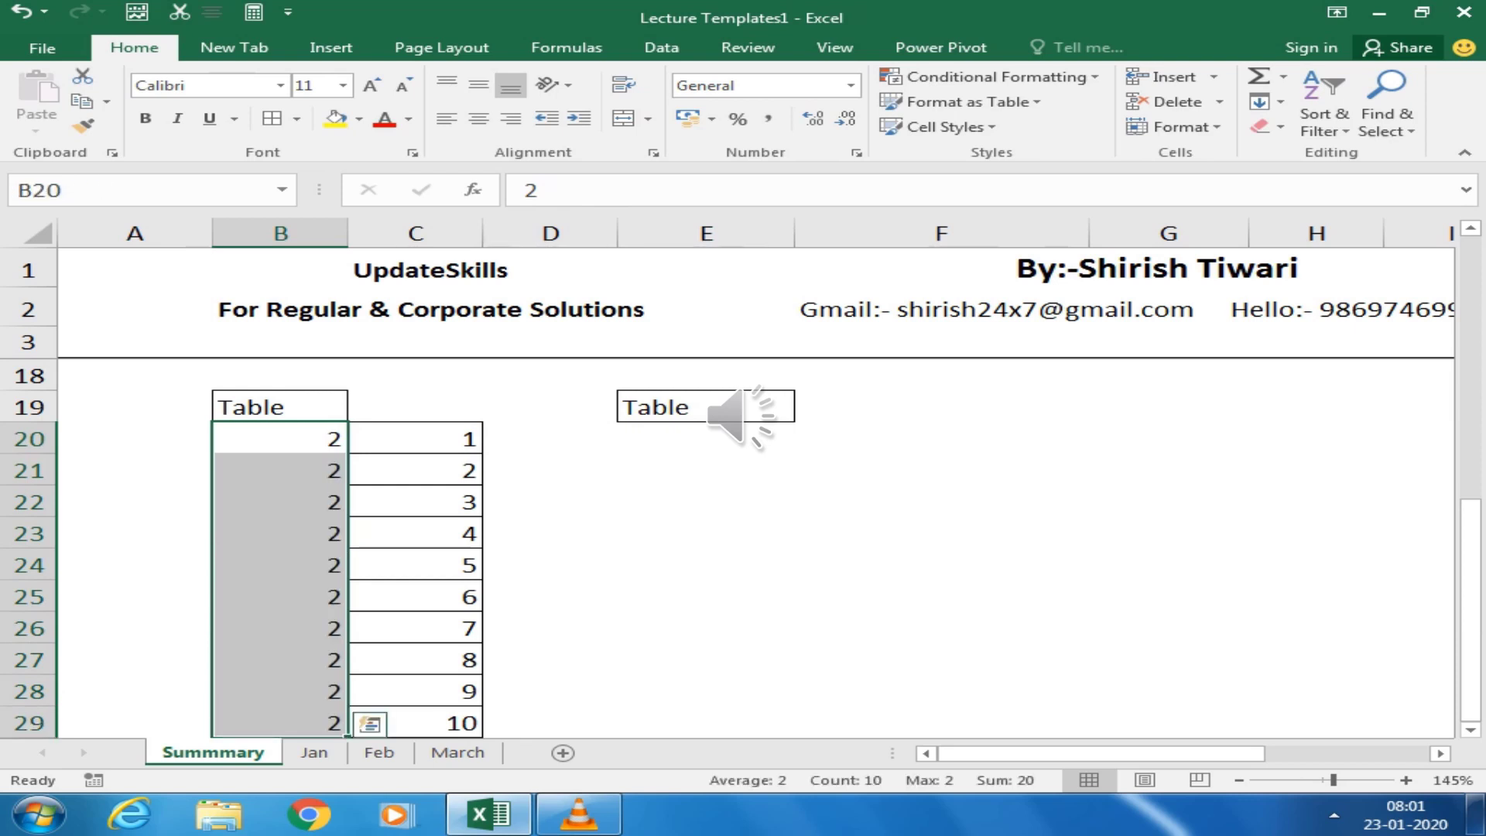
key(Right)
key(Right)
key(Right)
Enter =B20*C20 in E20 and fill it down to E29, giving 2 to 20
text(=)
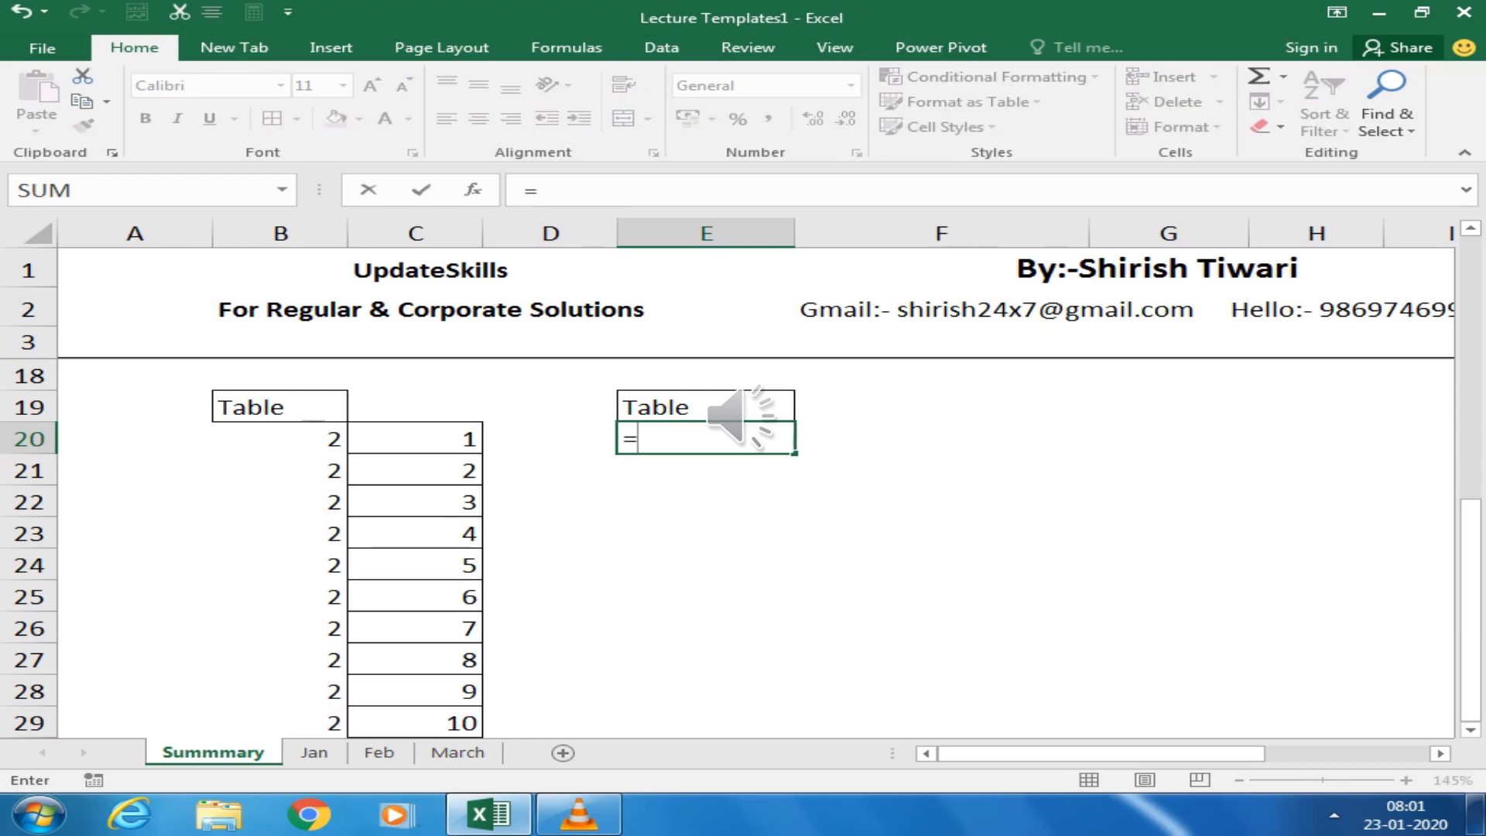
key(Left)
key(Left)
key(Left)
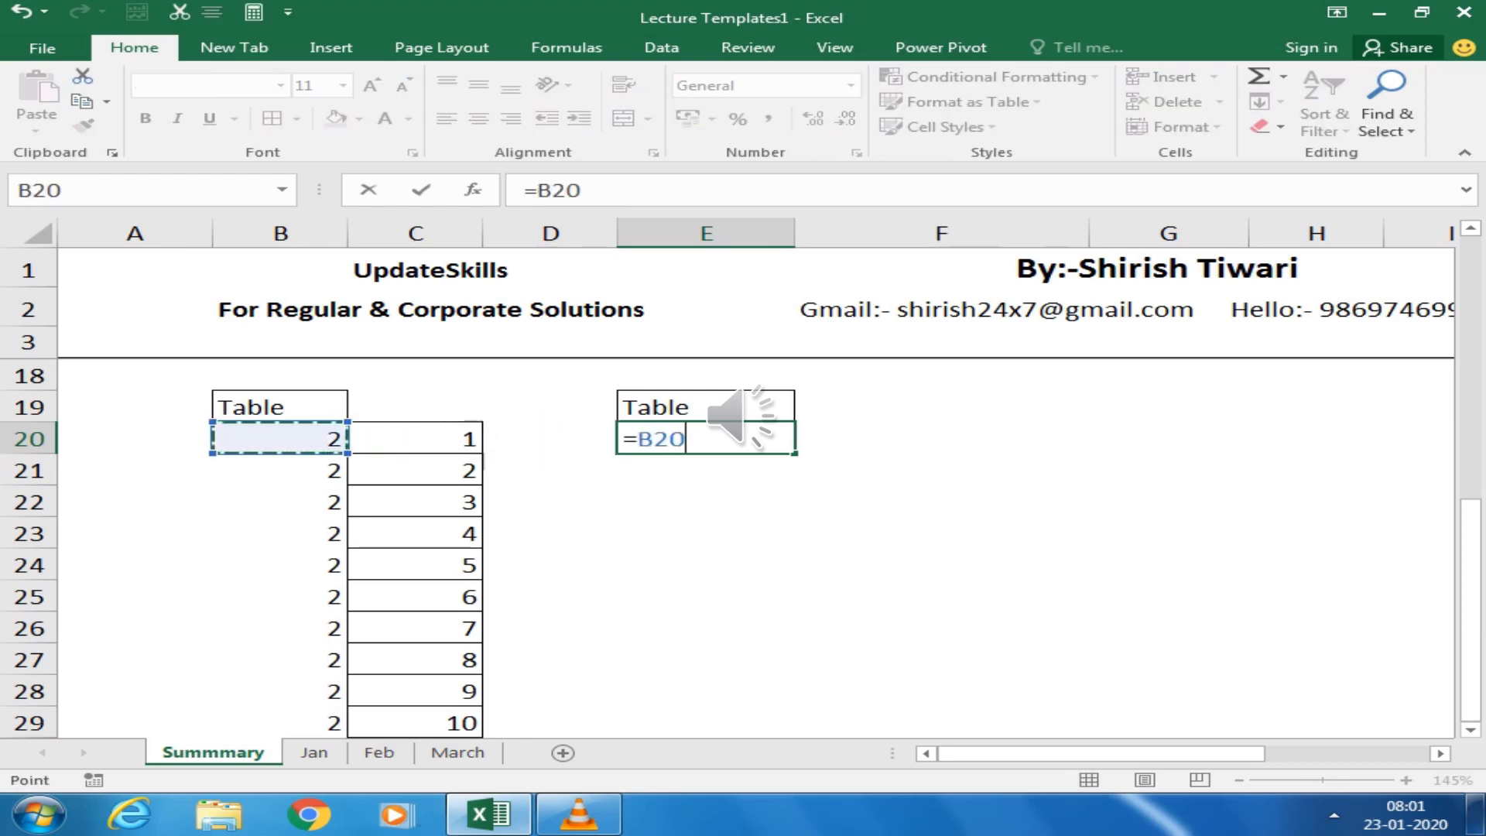
text(*)
key(Left)
key(Left)
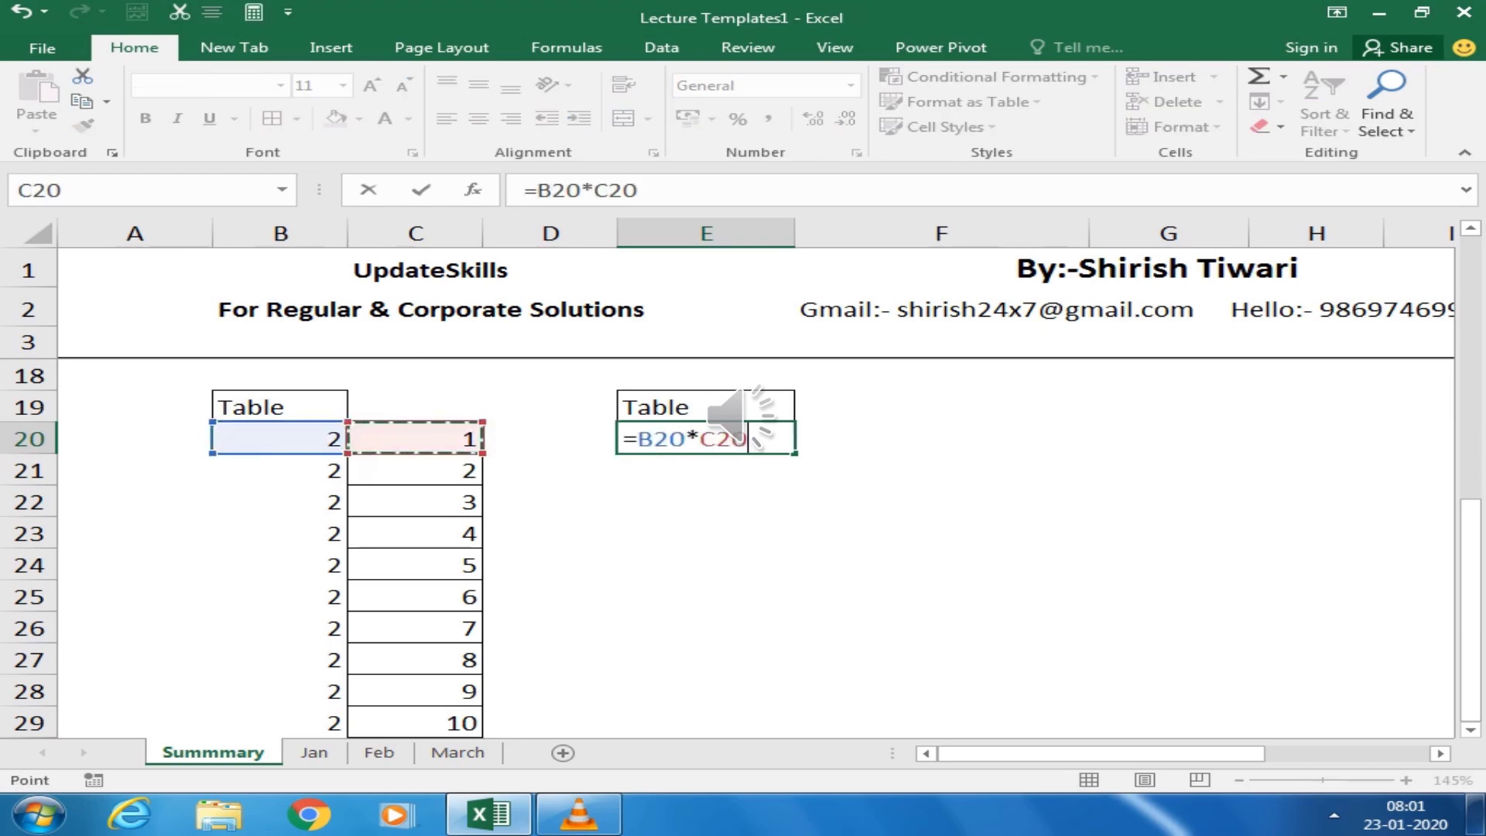
key(Return)
key(Up)
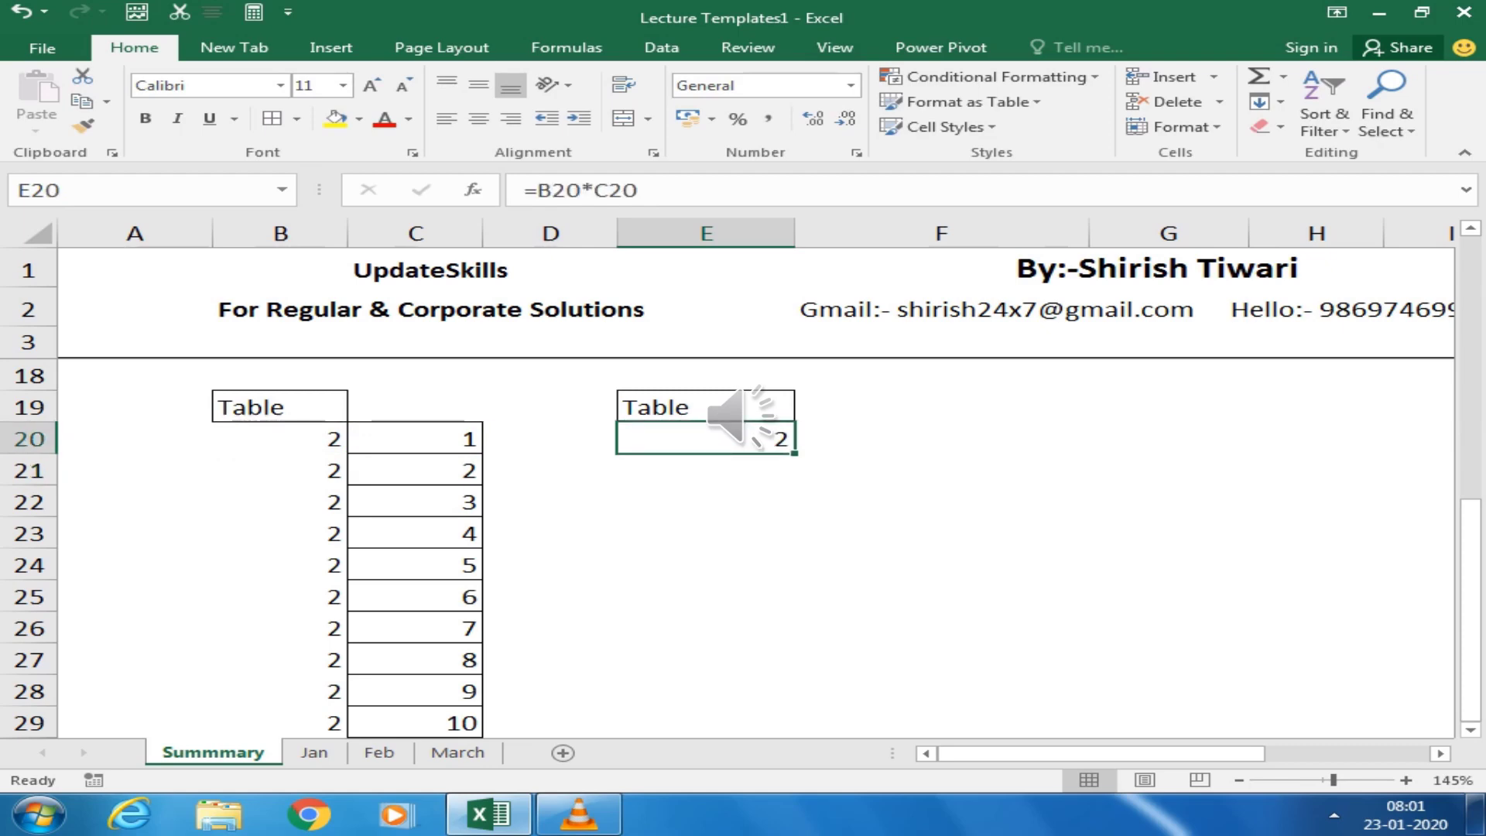
key(shift+Down)
key(shift+Down)
key(shift+Down)
key(shift+Down)
key(shift+Down)
key(shift+Down)
key(shift+Down)
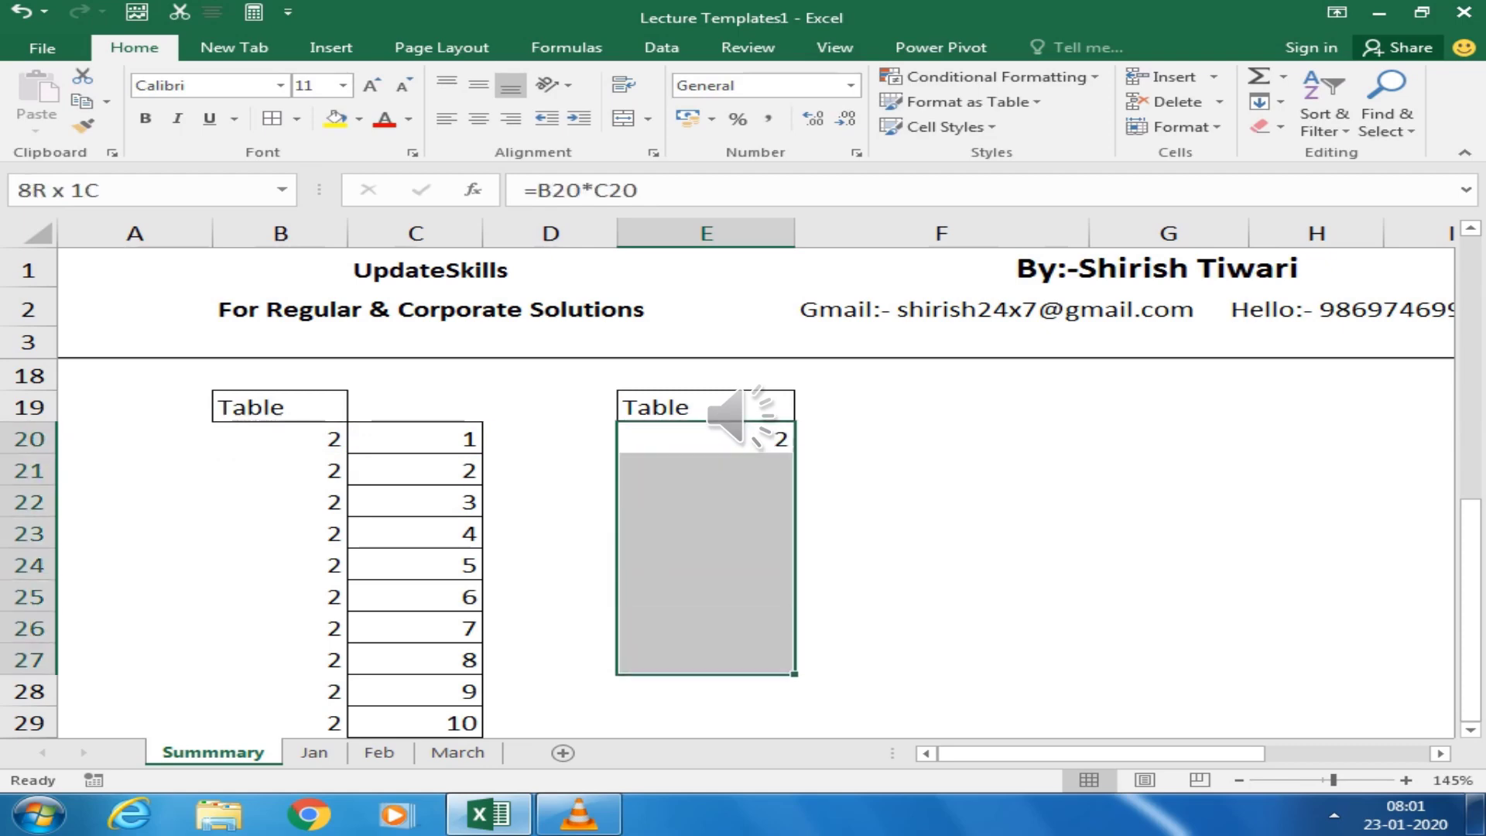
key(shift+Down)
key(shift+Down)
key(ctrl+d)
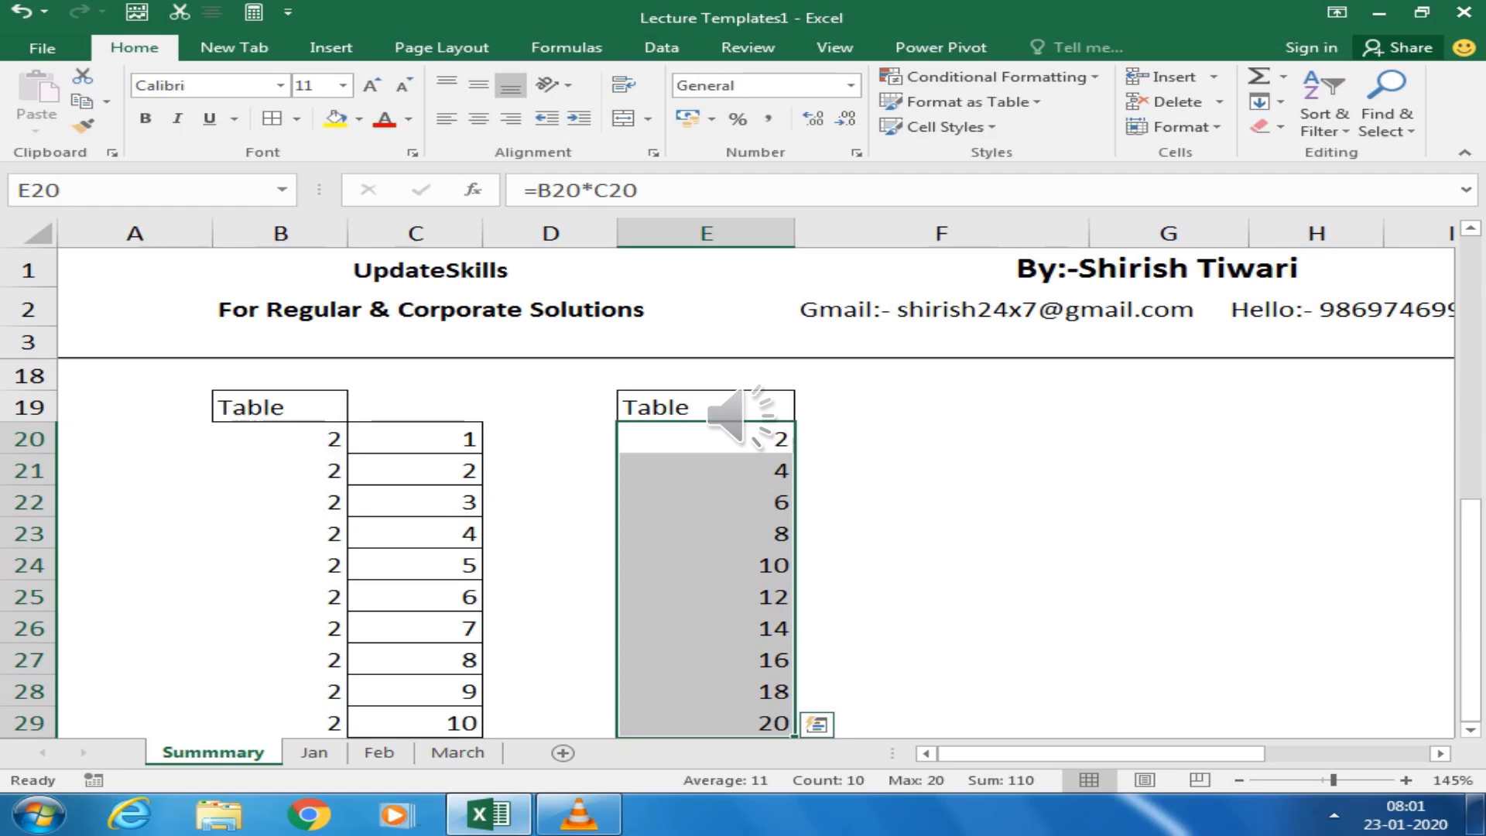
Centre the products in E20:E29
key(alt+h)
key(a)
key(c)
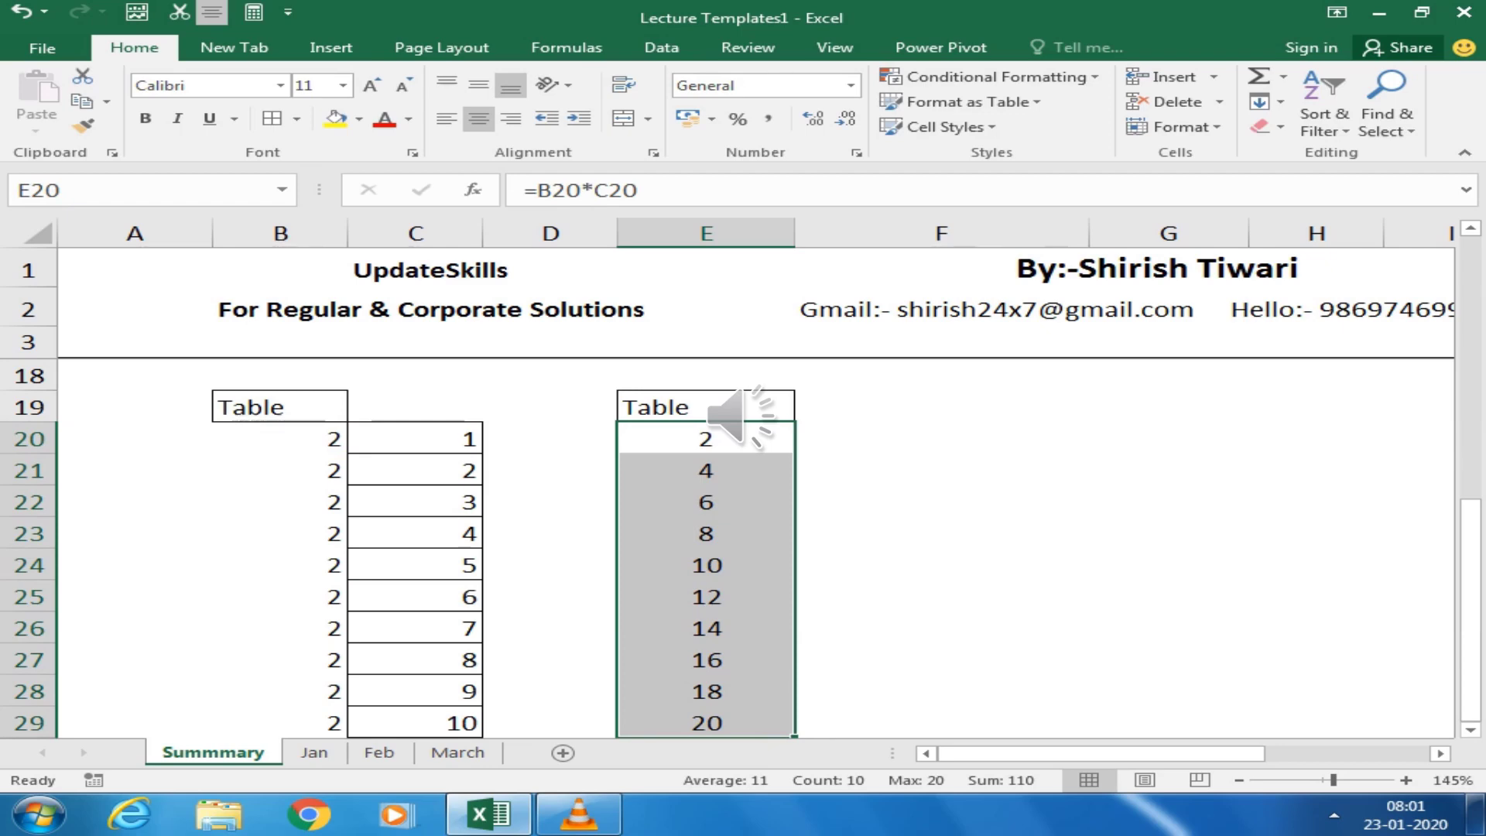
click(415, 439)
click(279, 439)
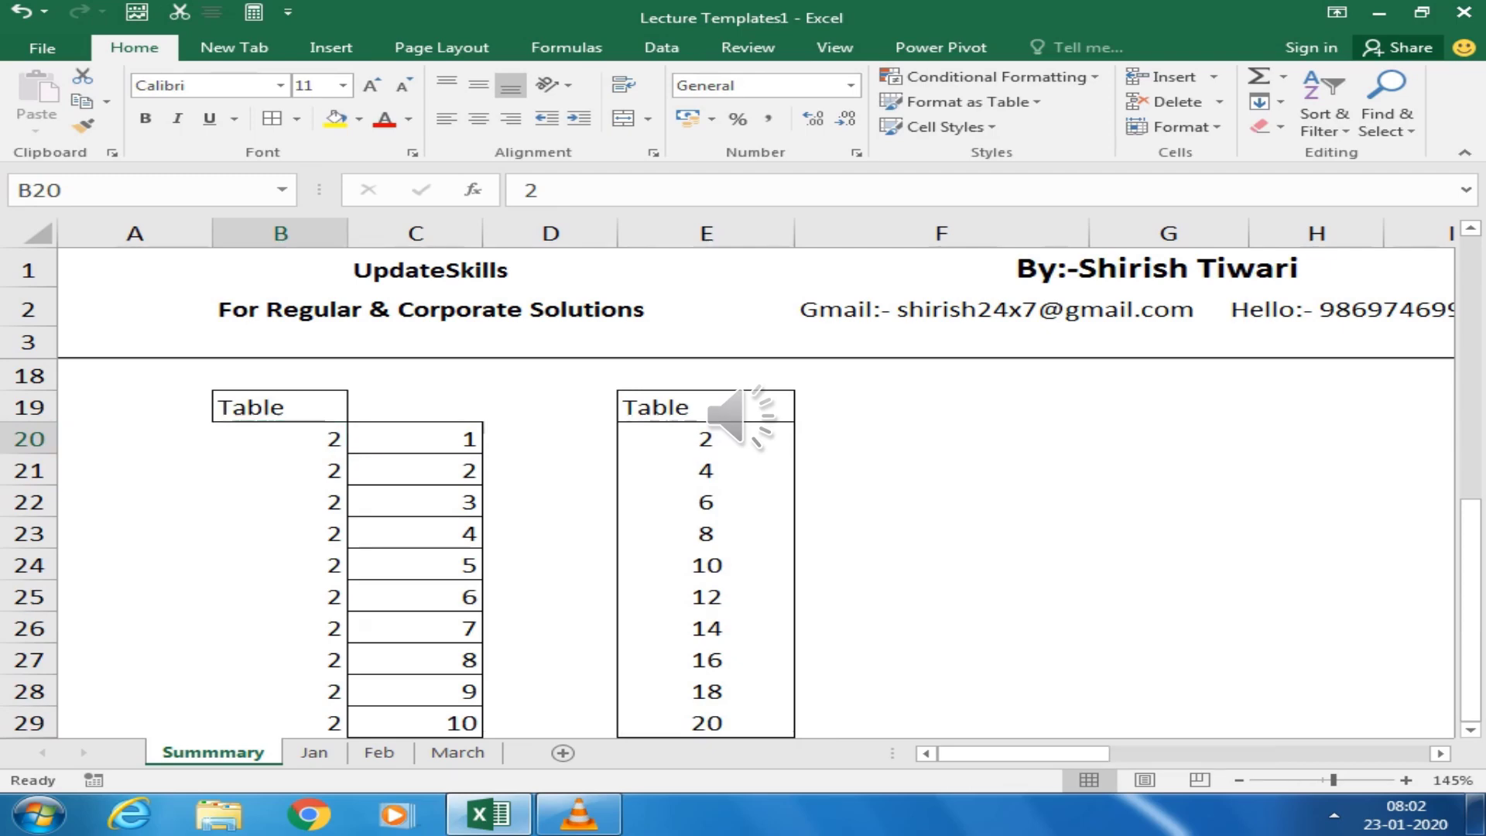
Show formulas so column E reads =B20*C20 to =B29*C29, then select E22
key(ctrl+grave)
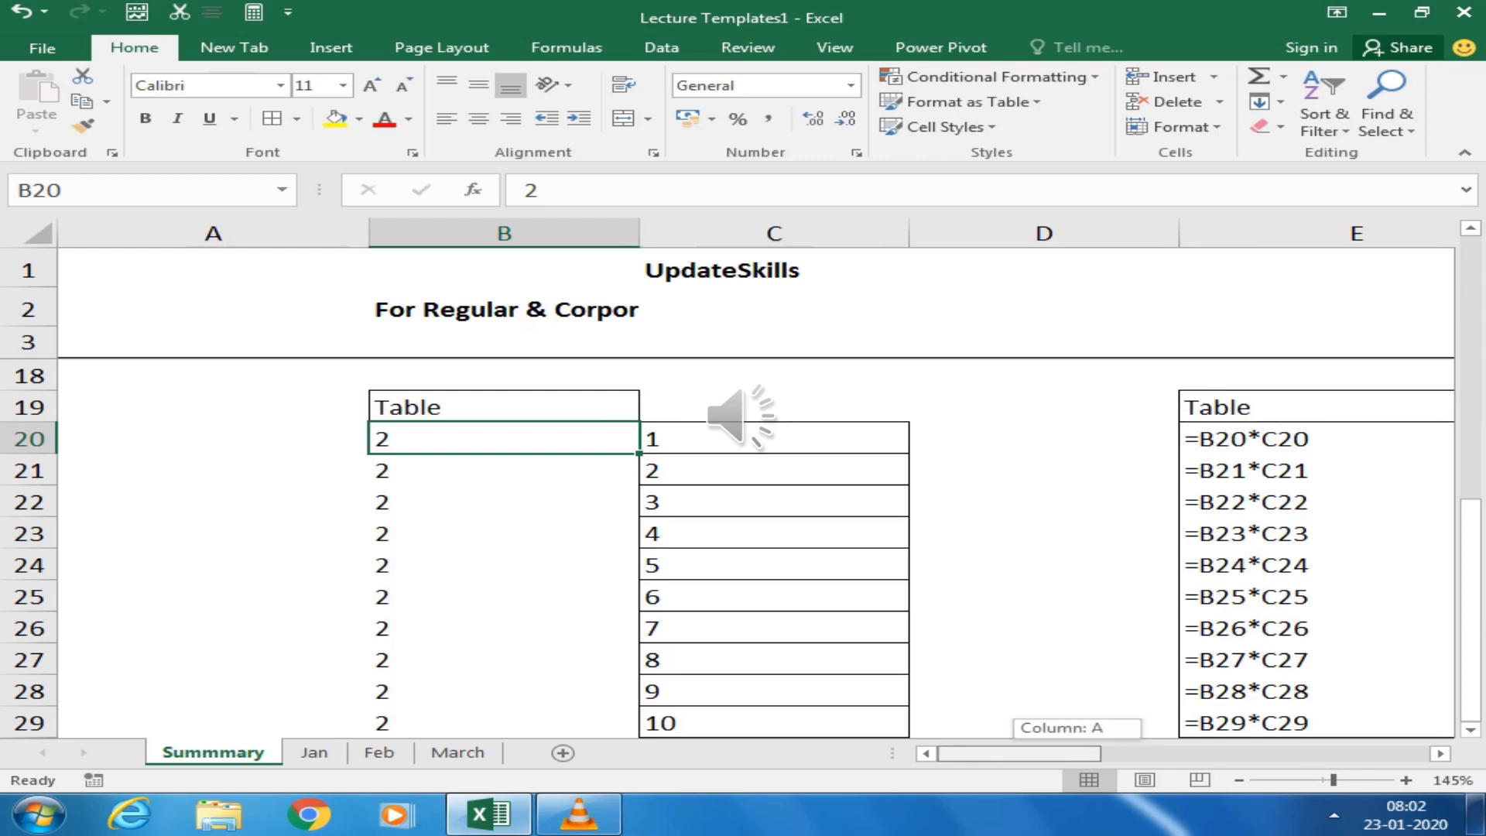
drag(1019, 754, 1060, 753)
click(1043, 501)
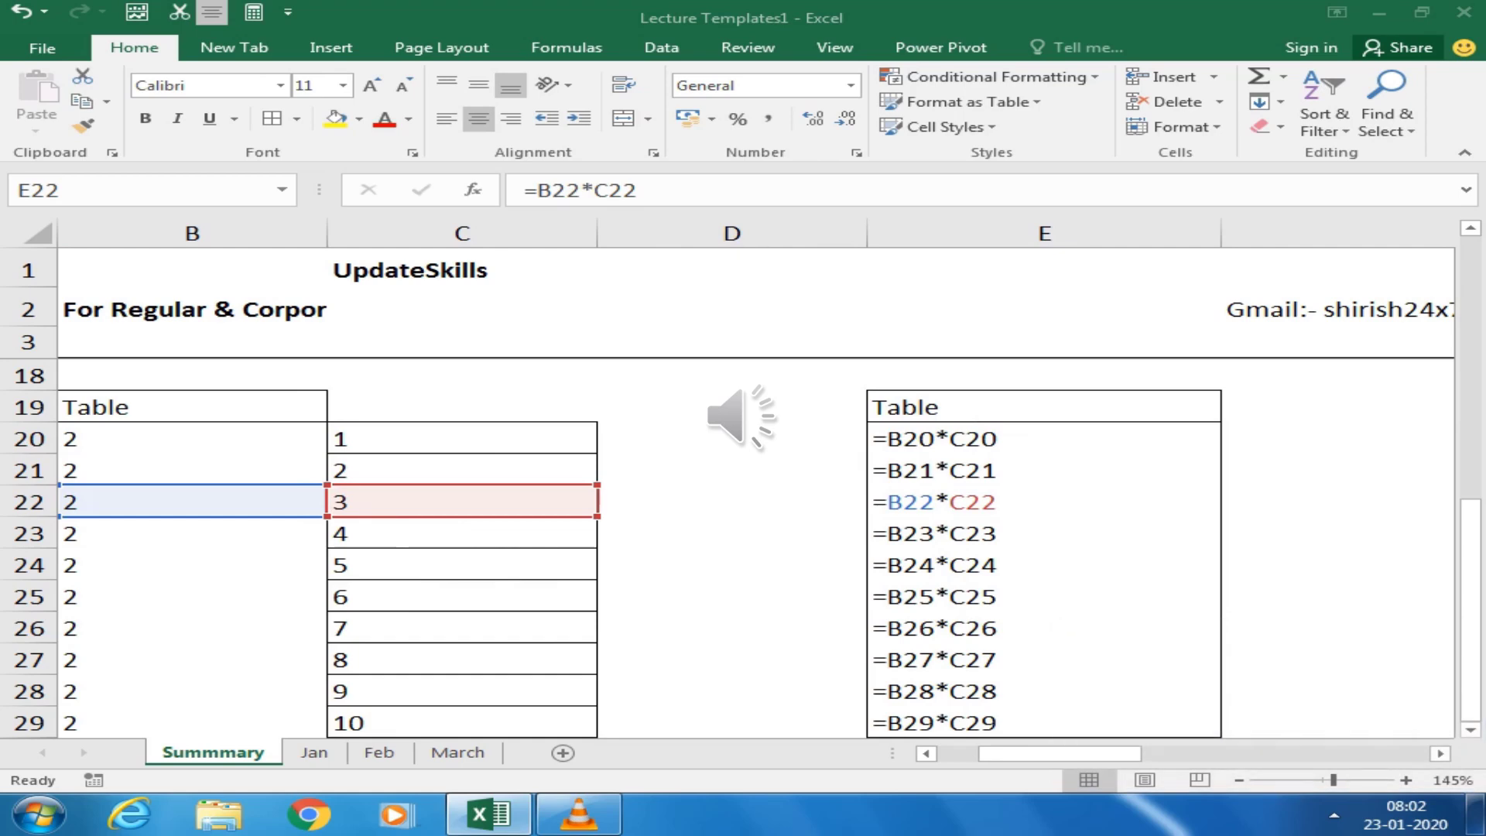
Show results again and trace E22's precedents B22 and C22
key(ctrl+grave)
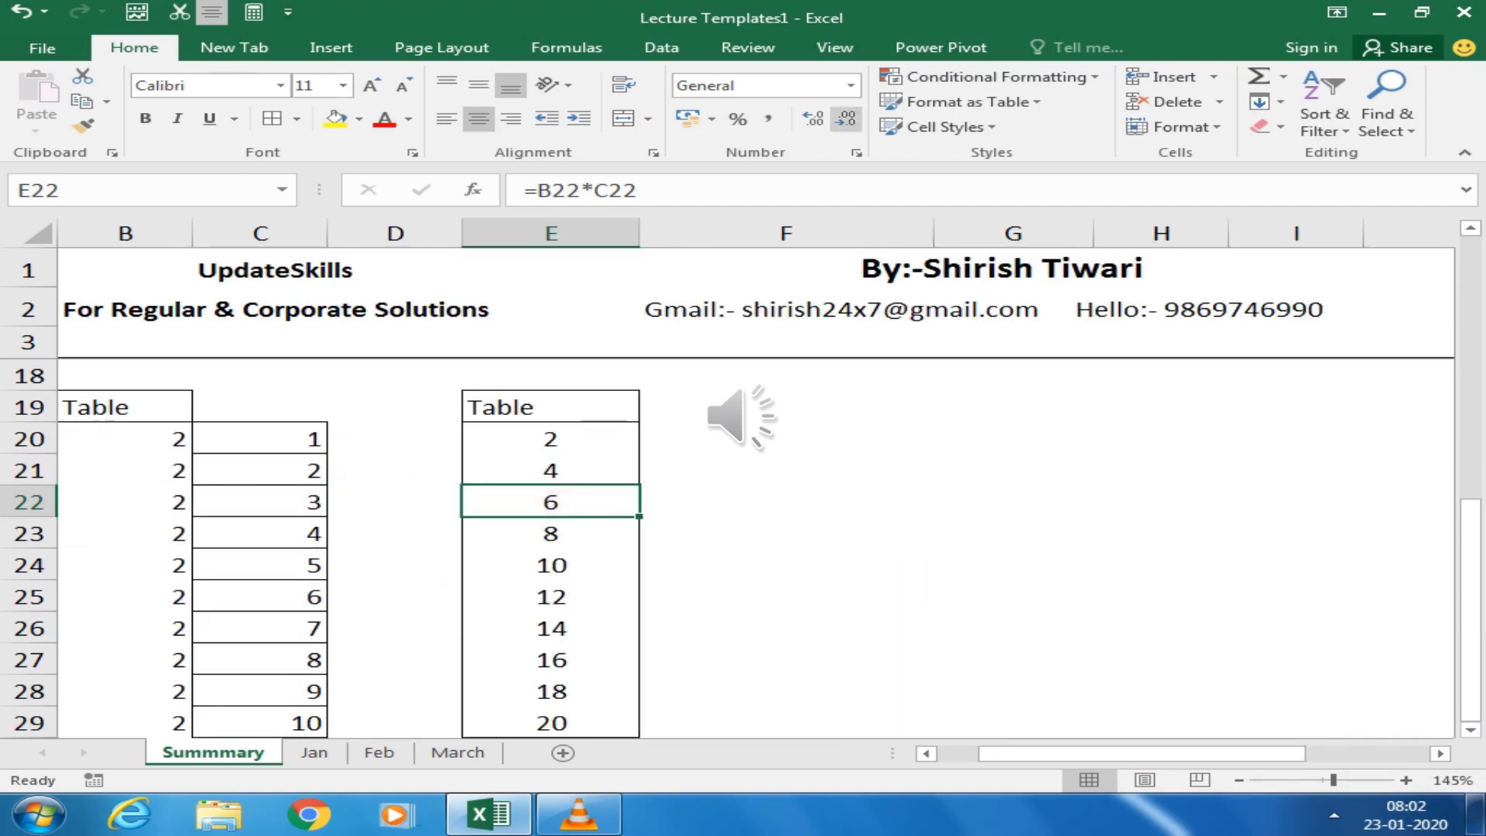
click(567, 47)
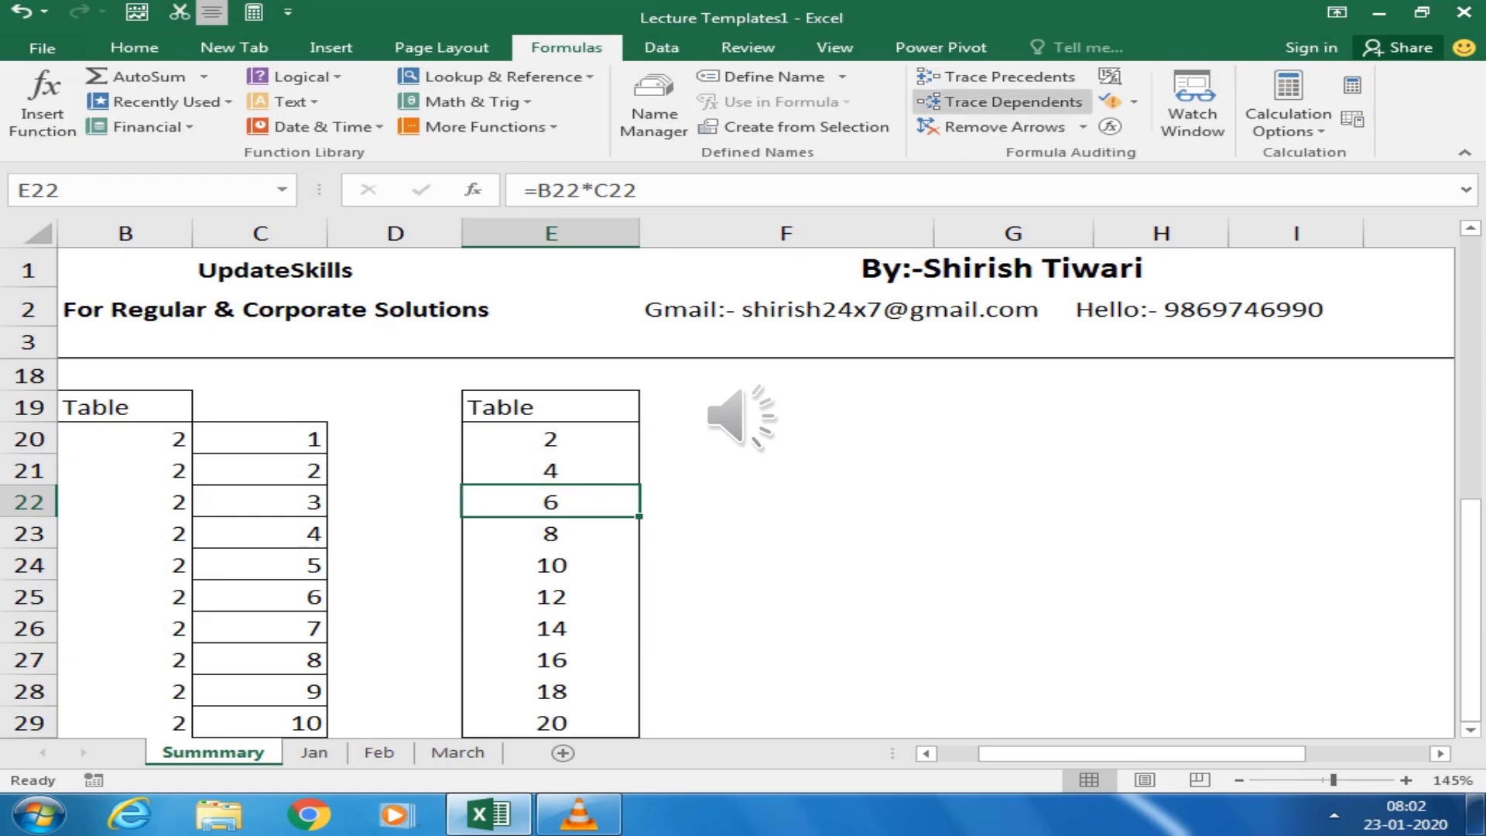
click(996, 77)
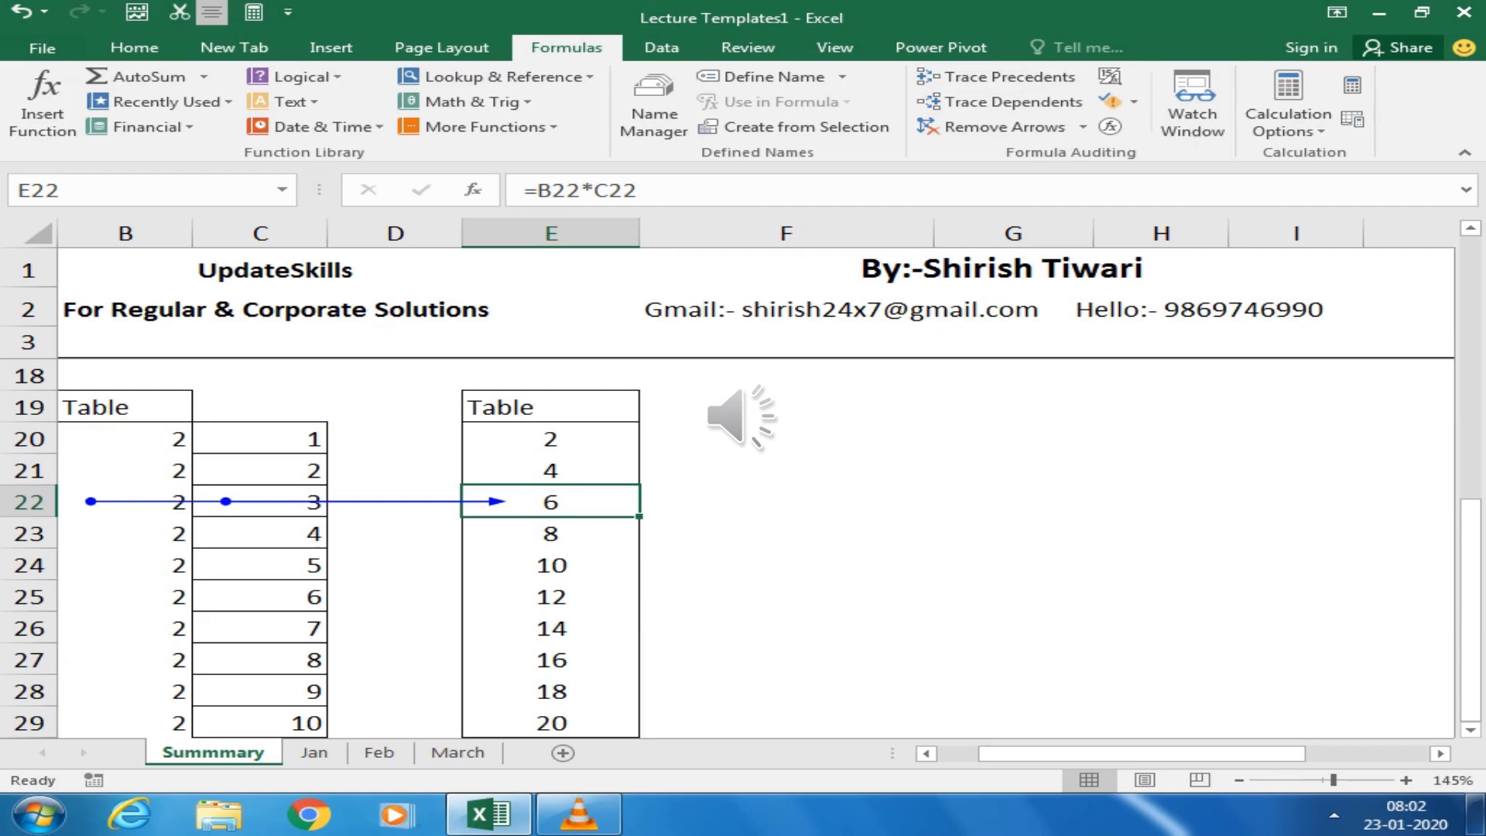
Trace the dependents of B24, B27 and B20 to their products
click(124, 564)
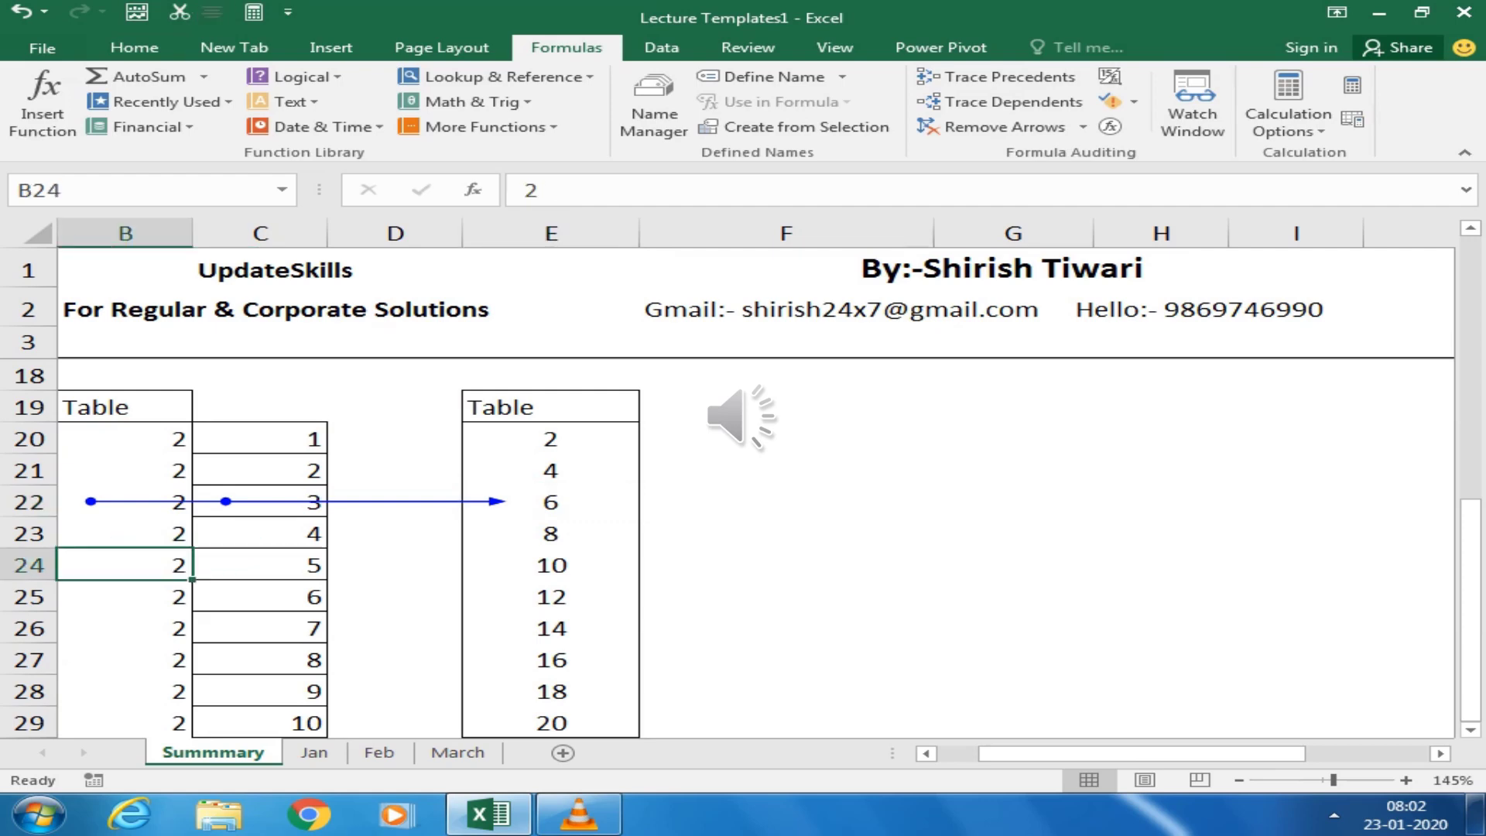
click(999, 102)
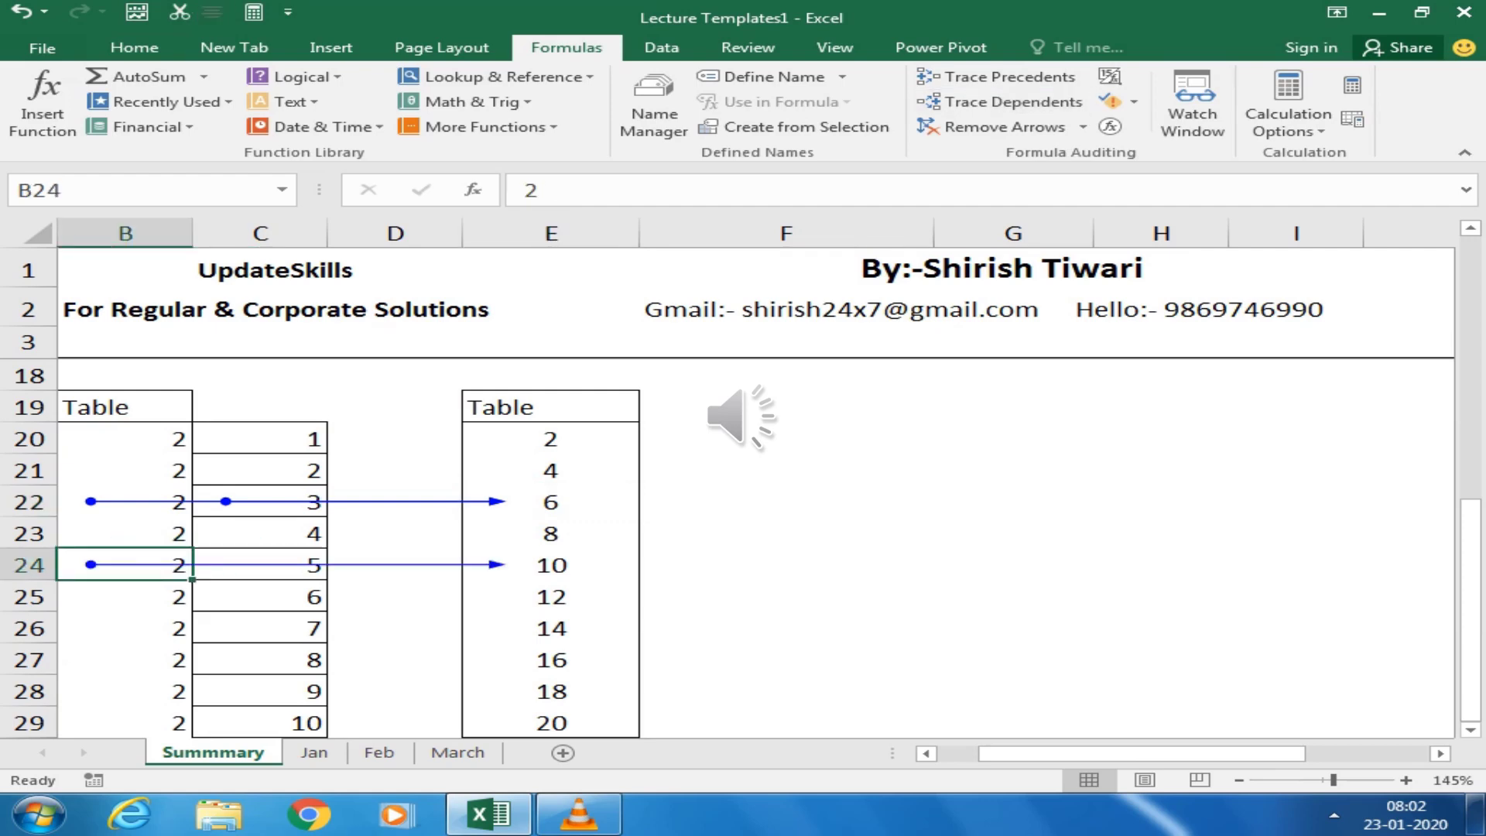
click(124, 660)
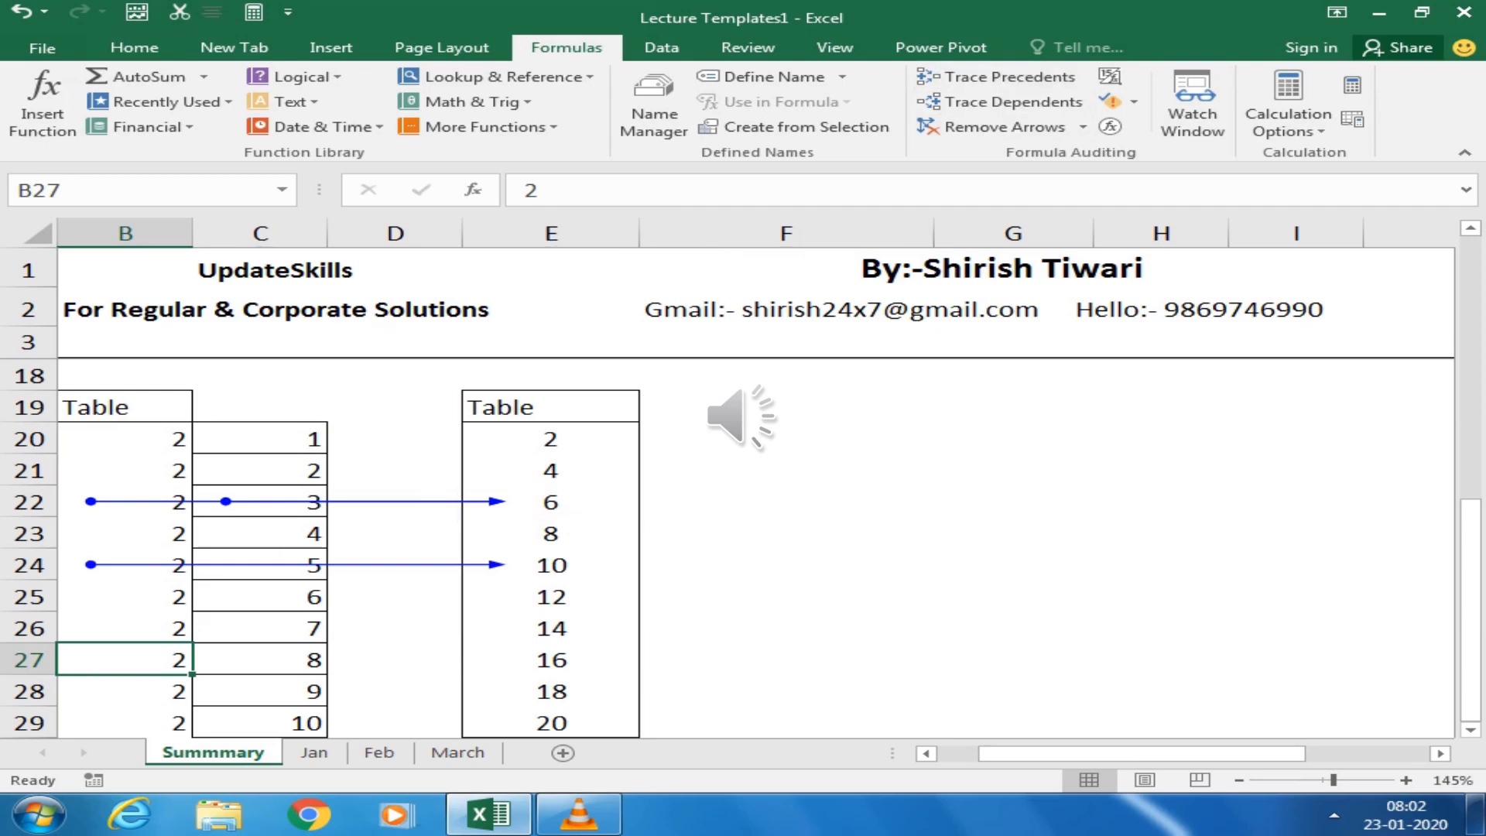
click(998, 101)
click(124, 439)
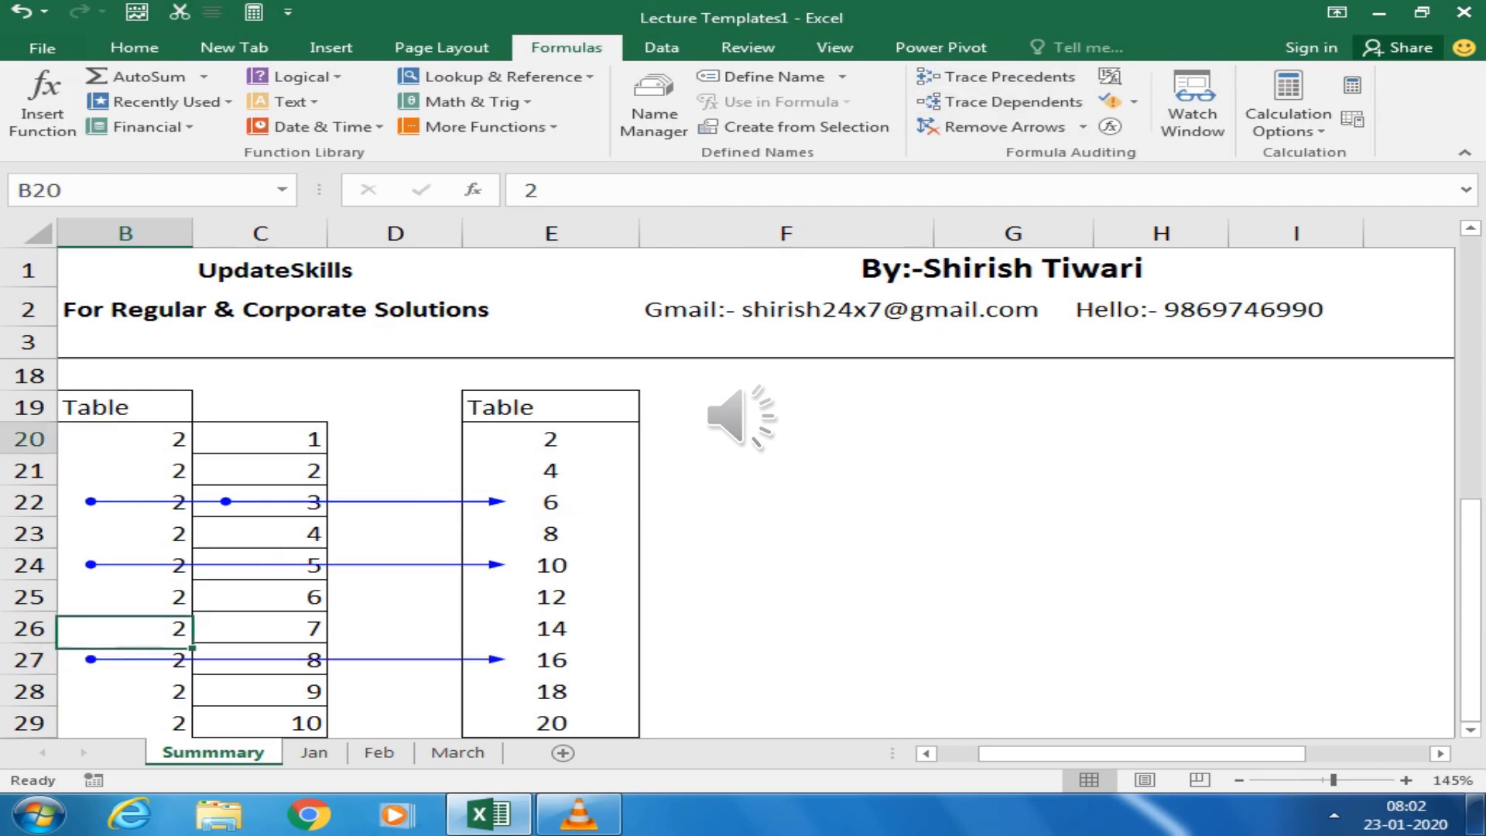
click(998, 102)
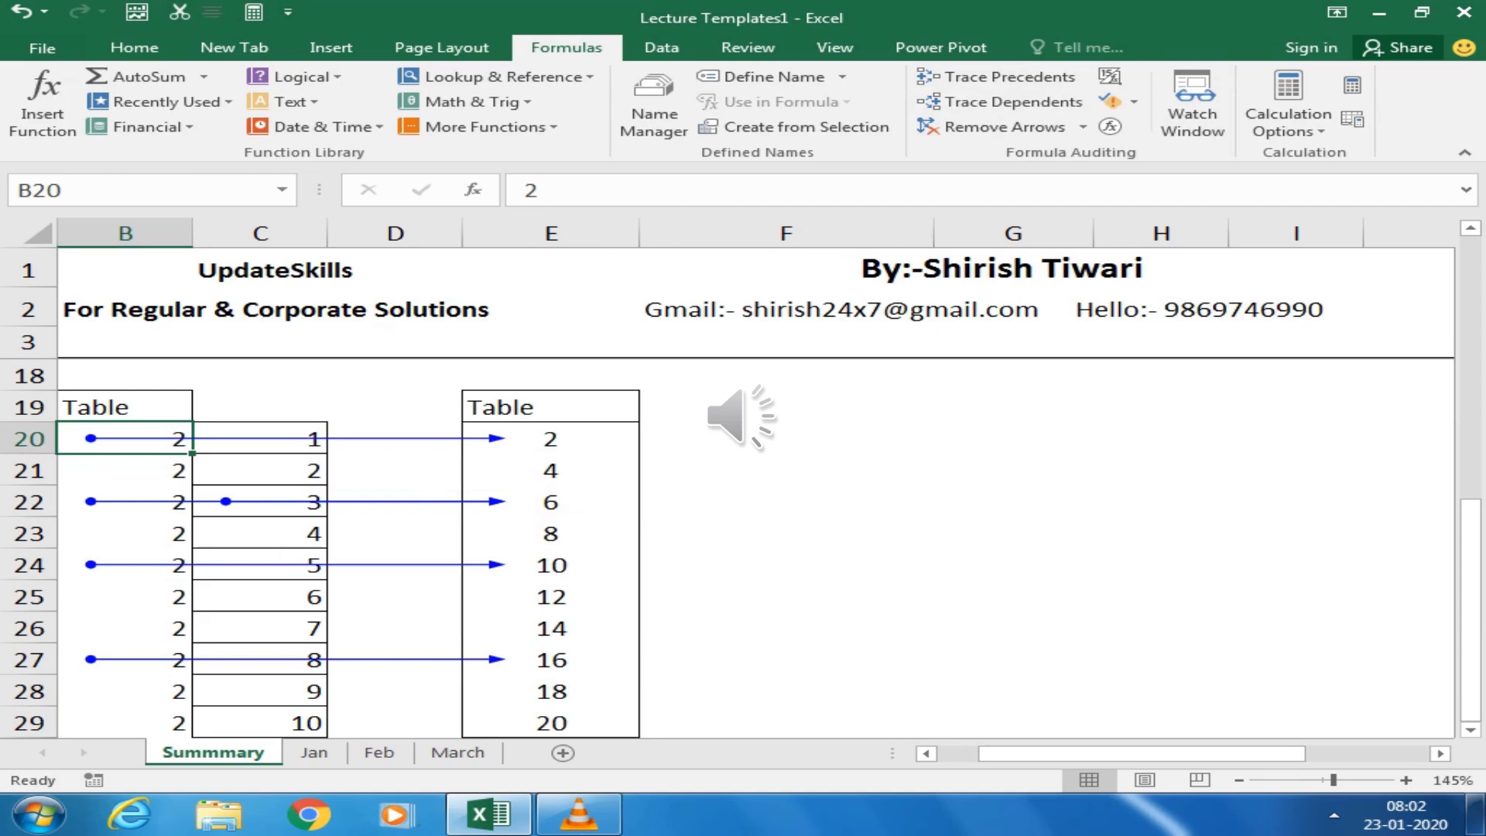
scroll(321, 529, up, 2)
scroll(321, 530, up, 1)
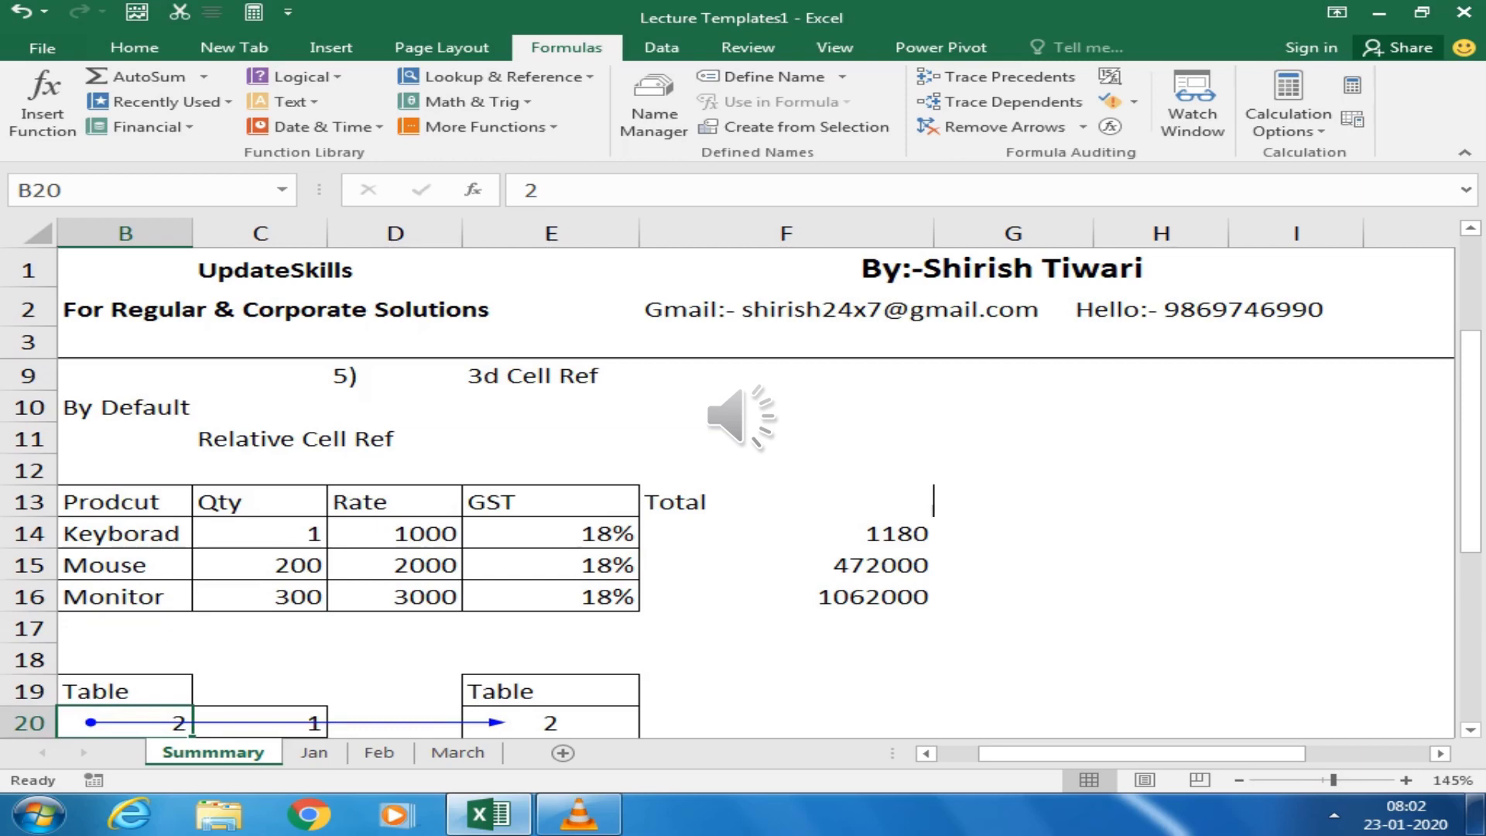
ctrl+scroll(728, 480, down, 1)
ctrl+scroll(727, 480, down, 1)
scroll(728, 480, up, 1)
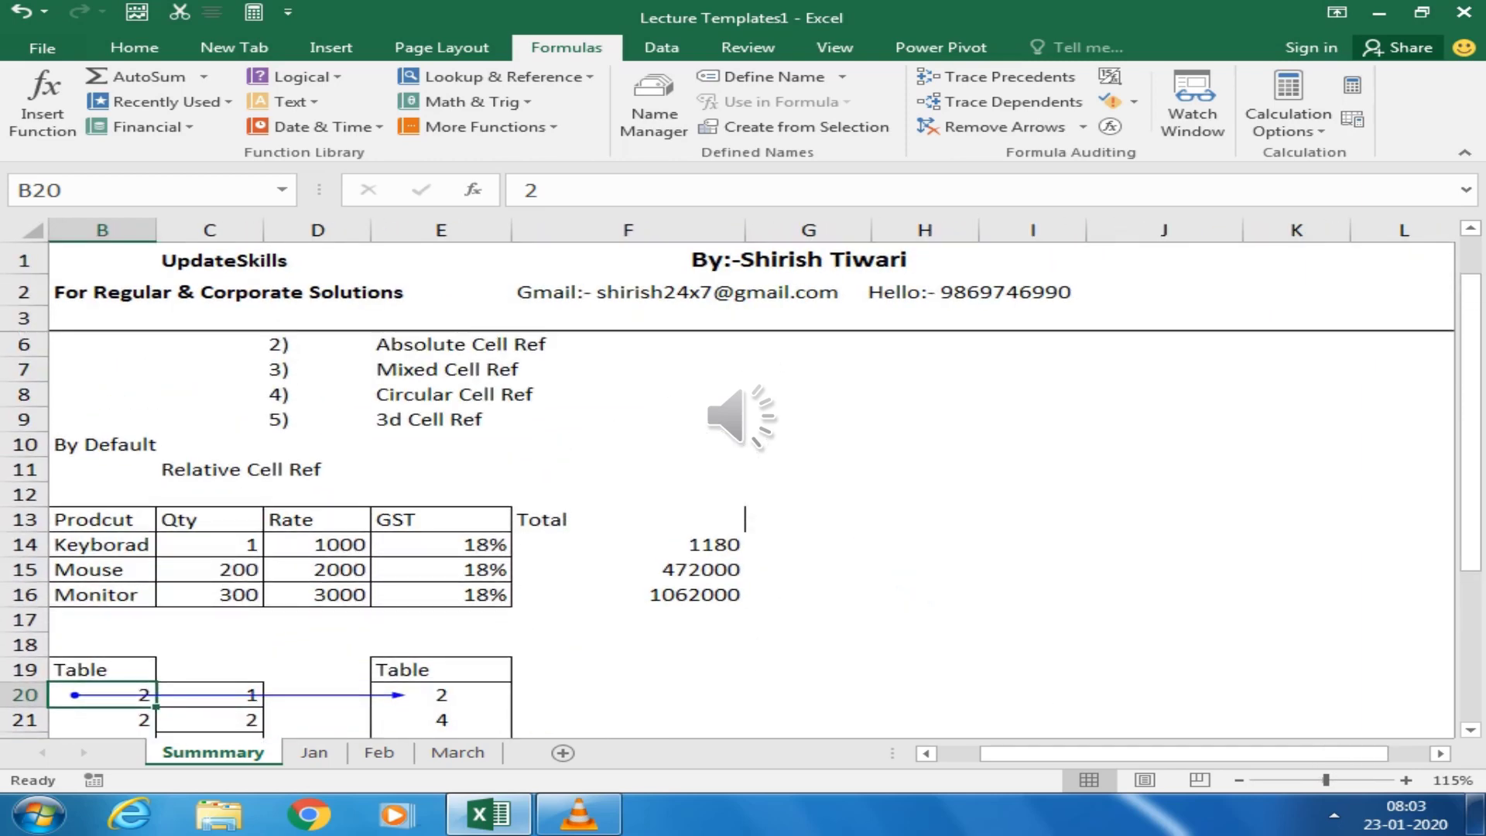
click(925, 445)
click(925, 469)
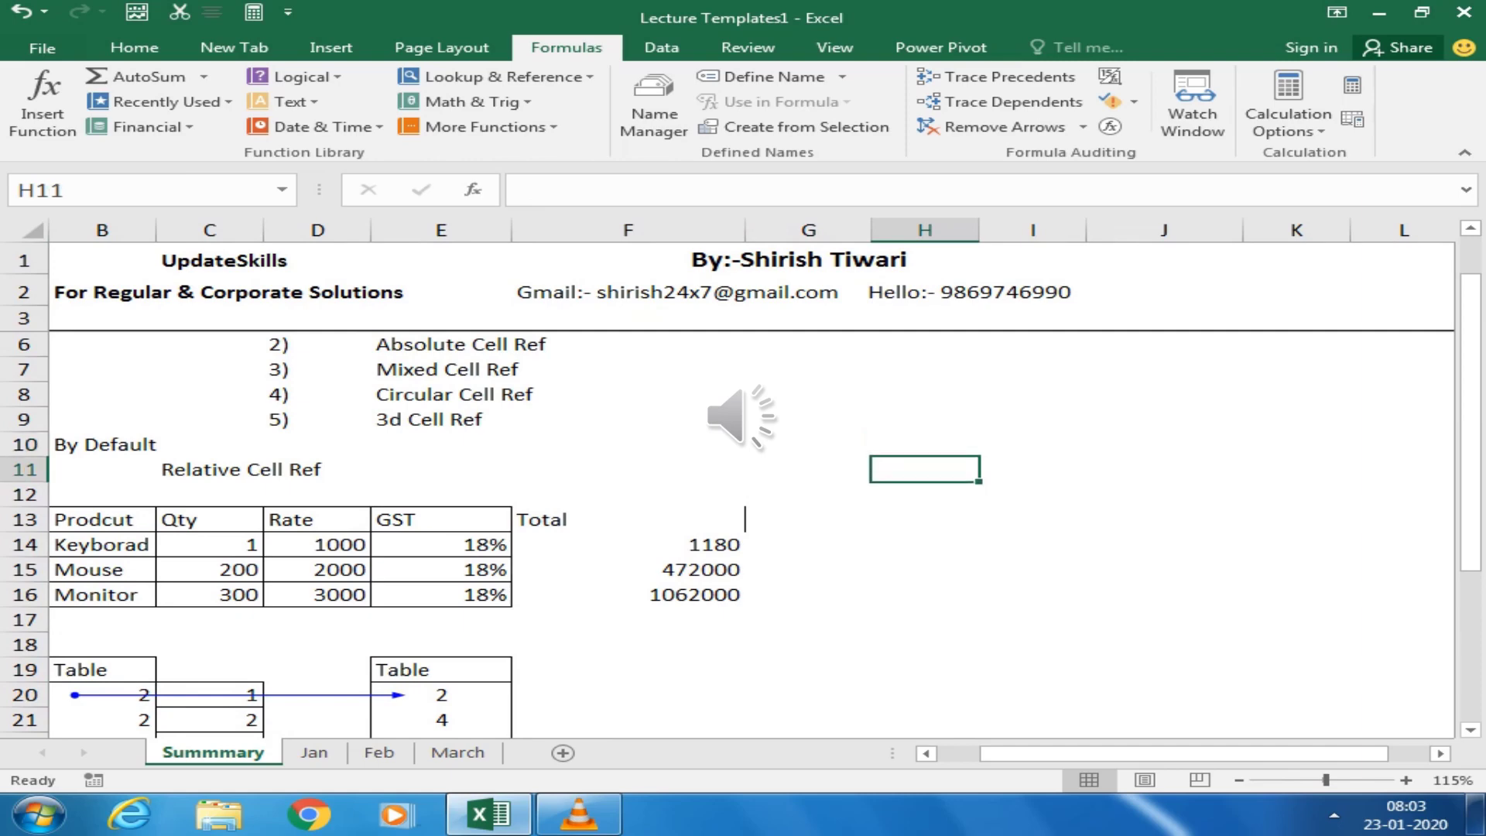
scroll(728, 480, down, 1)
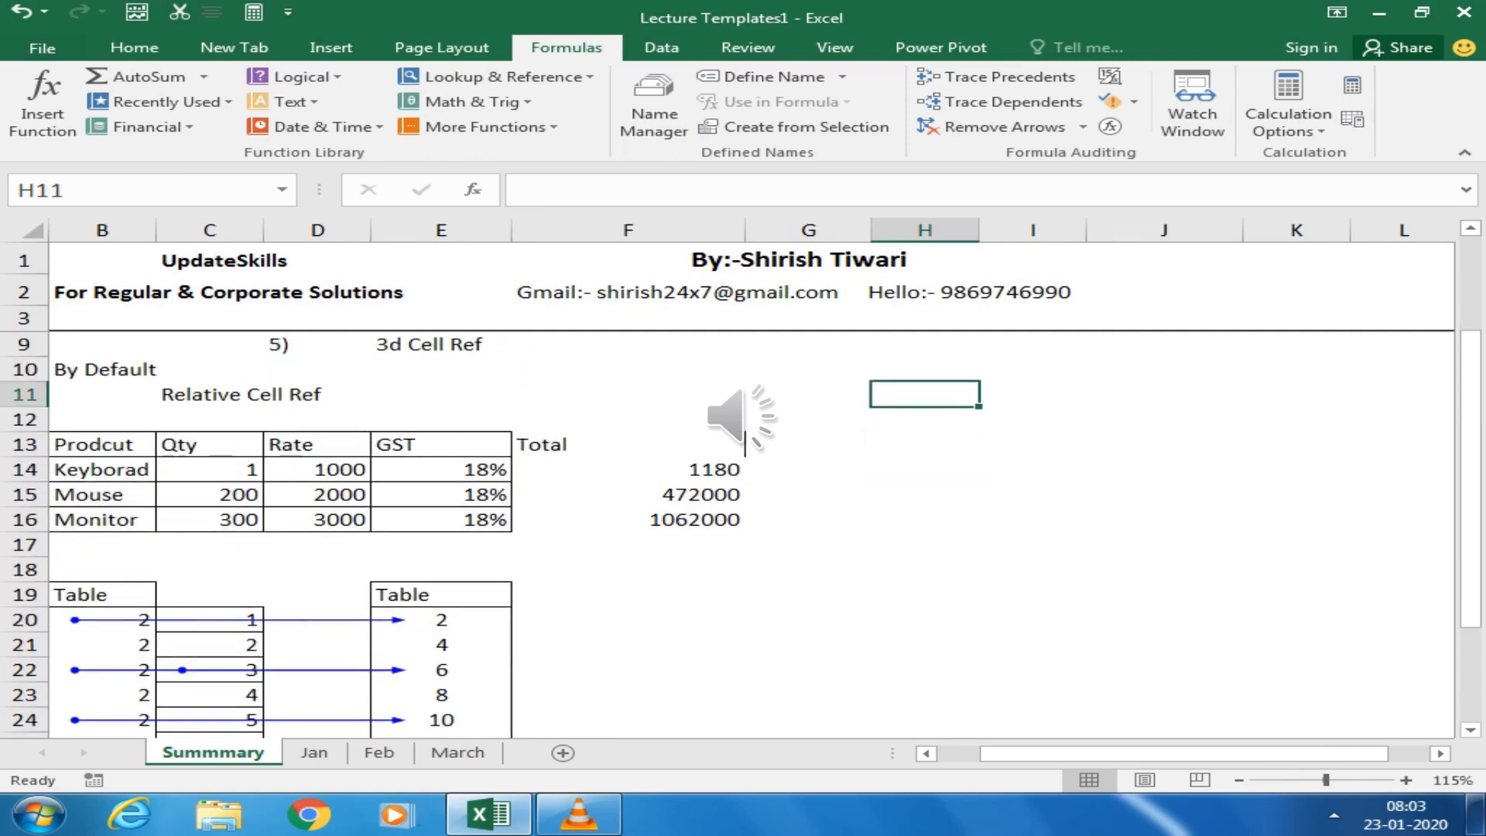
click(102, 419)
key(Left)
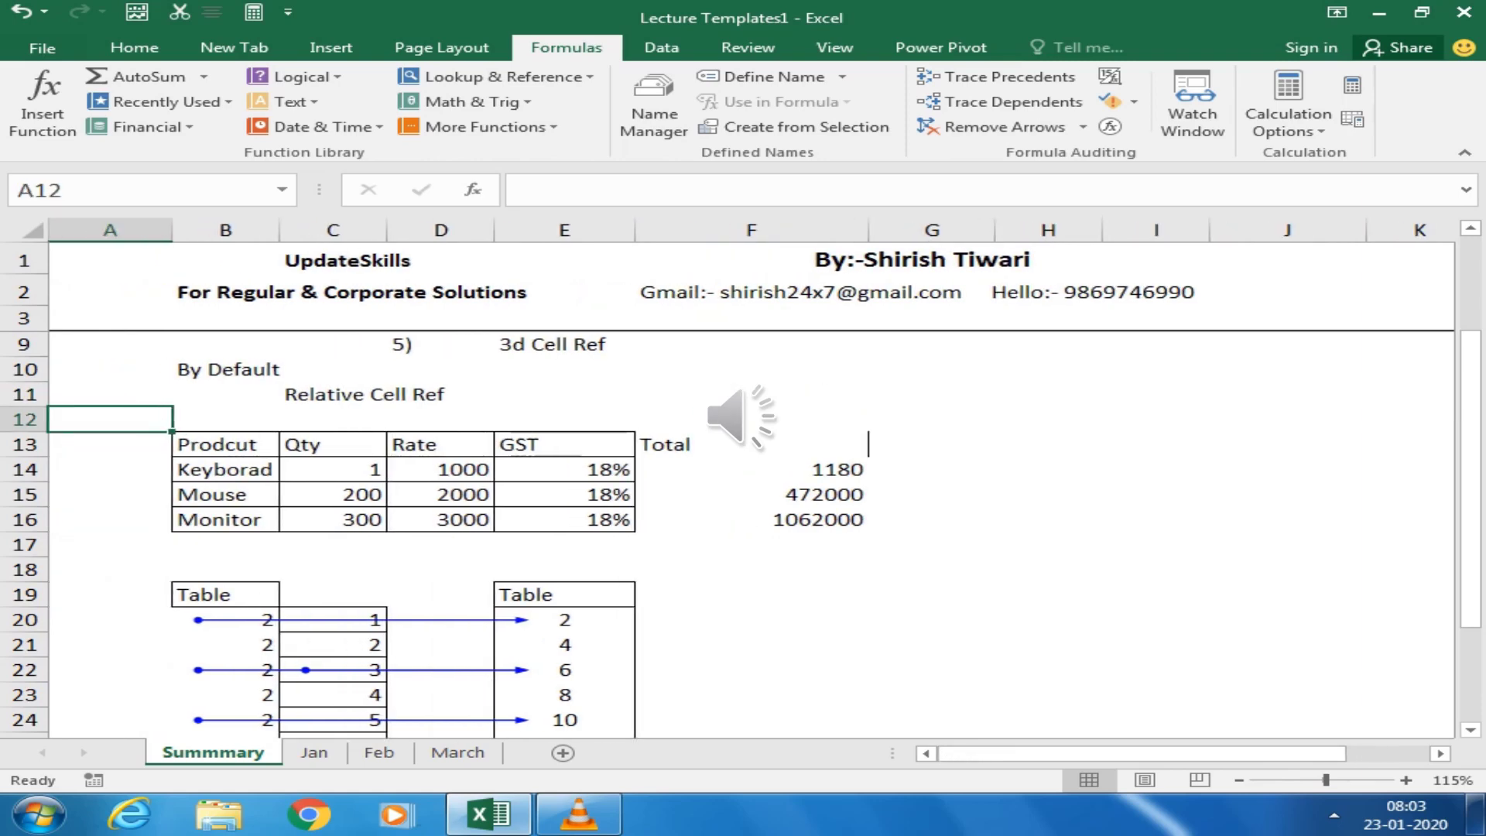
key(shift+space)
key(ctrl+shift+Down)
key(ctrl+shift+Up)
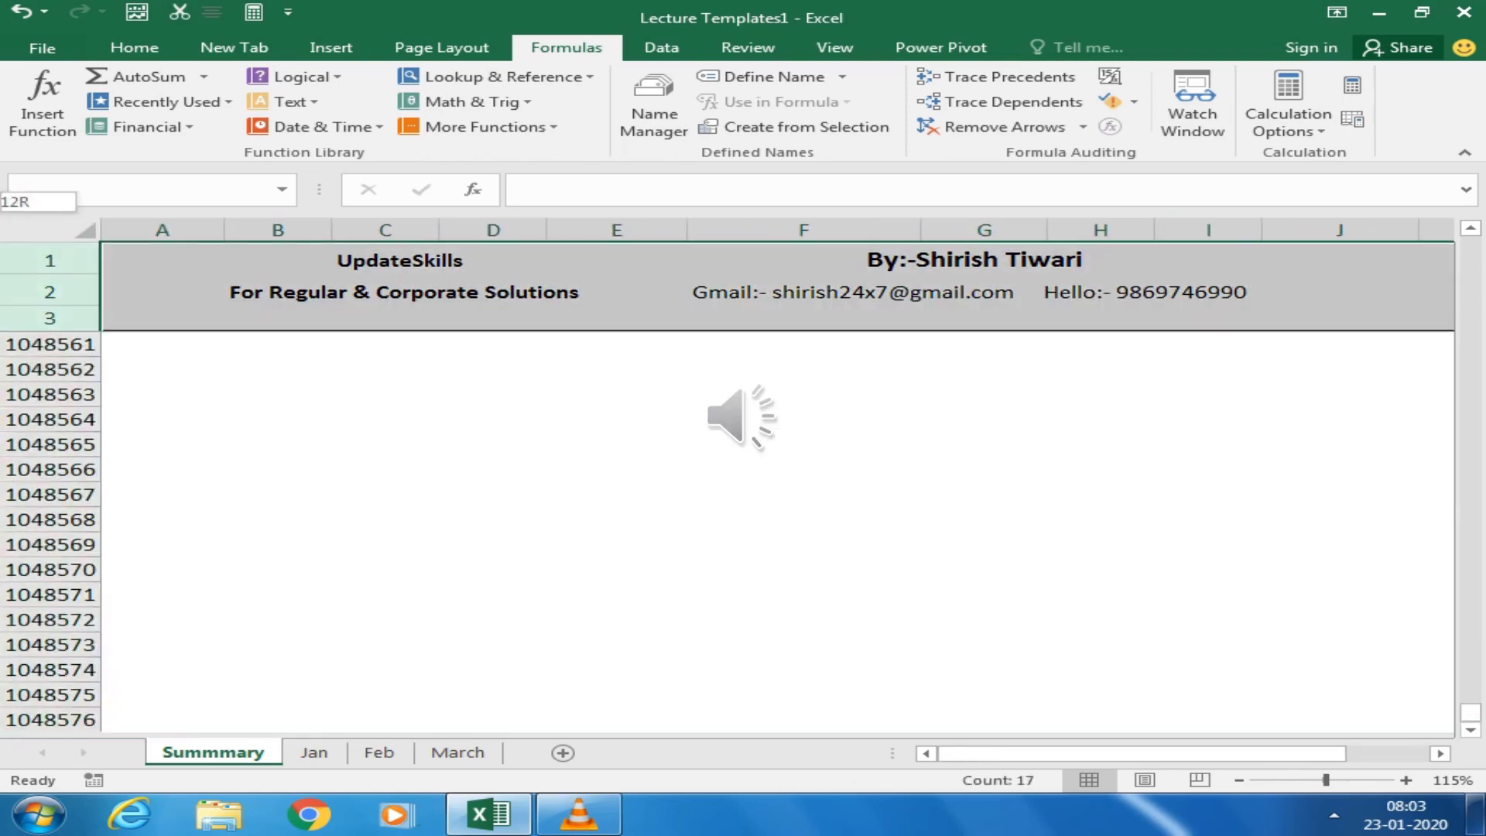
key(ctrl+Home)
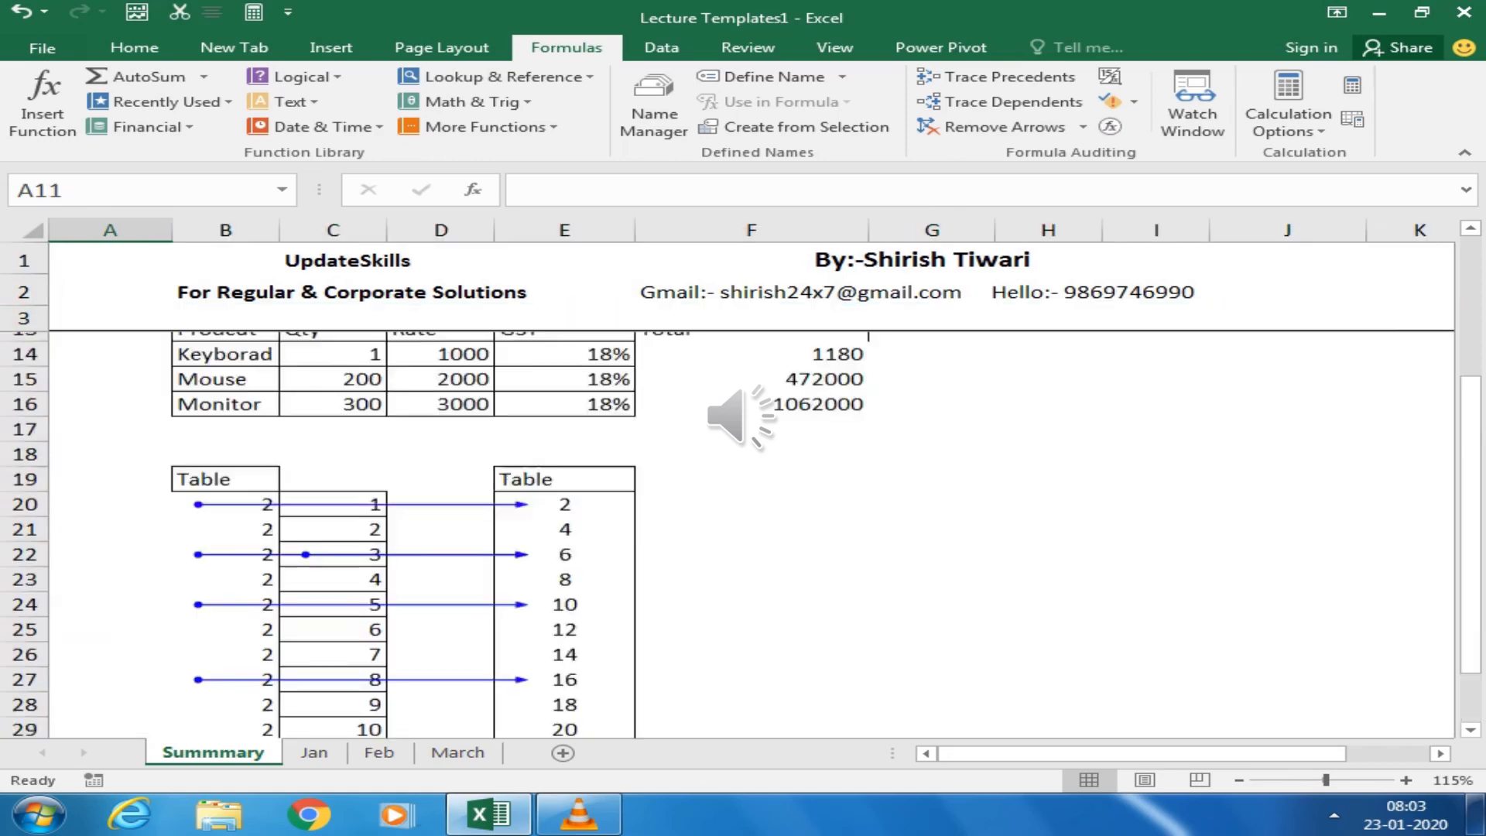
key(shift+Right)
key(shift+Right)
Copy both example tables in A11:F29 and paste them at A33
key(shift+Right)
key(shift+Right)
key(shift+Right)
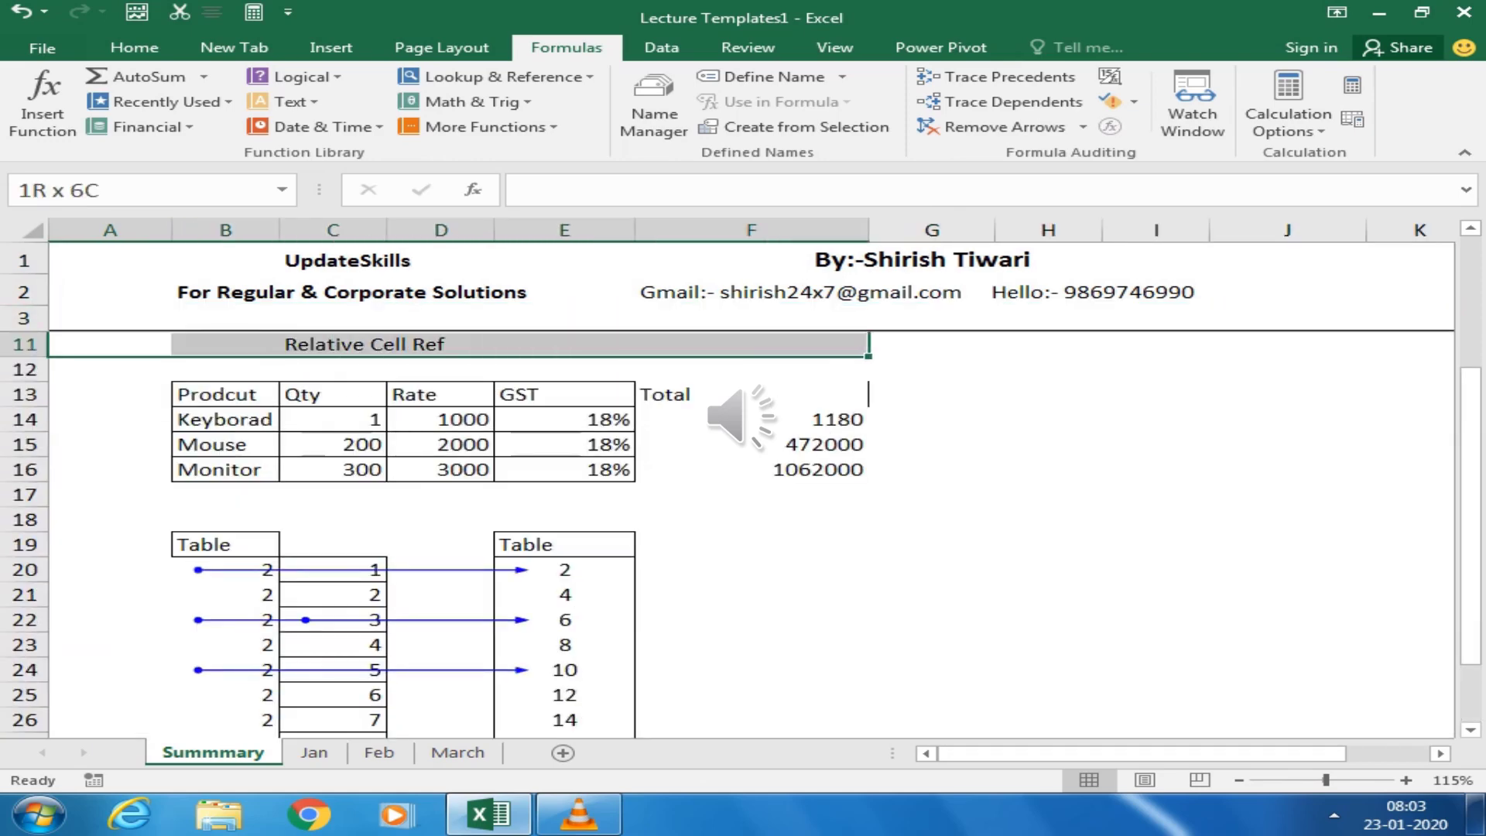
key(shift+Right)
key(shift+Left)
key(shift+Down)
key(shift+Down)
key(shift+Down)
key(shift+Down)
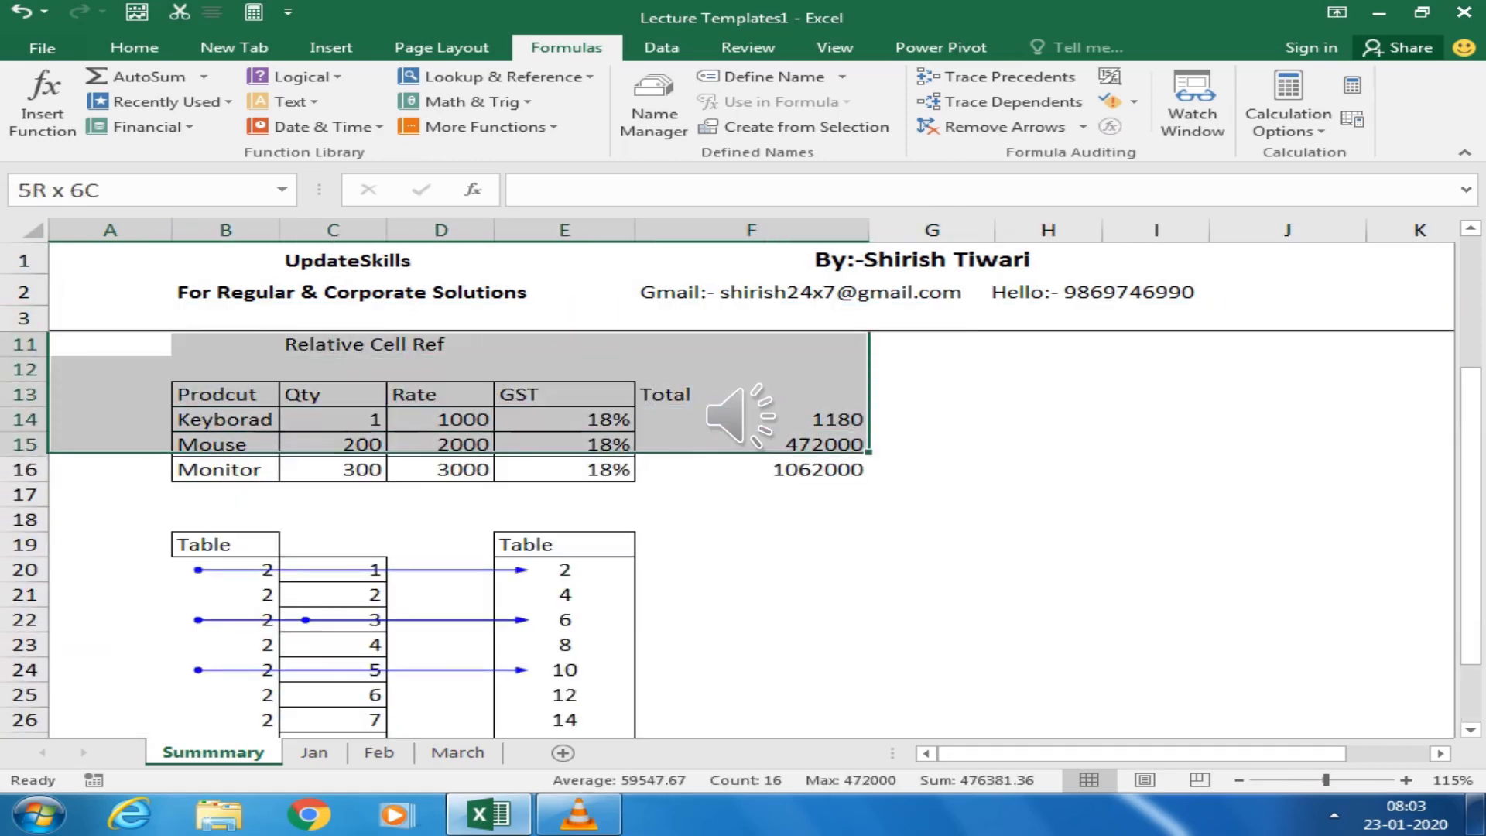
key(shift+Down)
key(shift+Down)
key(shift+Down)
key(shift+Down)
key(shift+Down)
key(shift+Down)
key(shift+Down)
key(shift+Down)
key(shift+Down)
key(shift+Down)
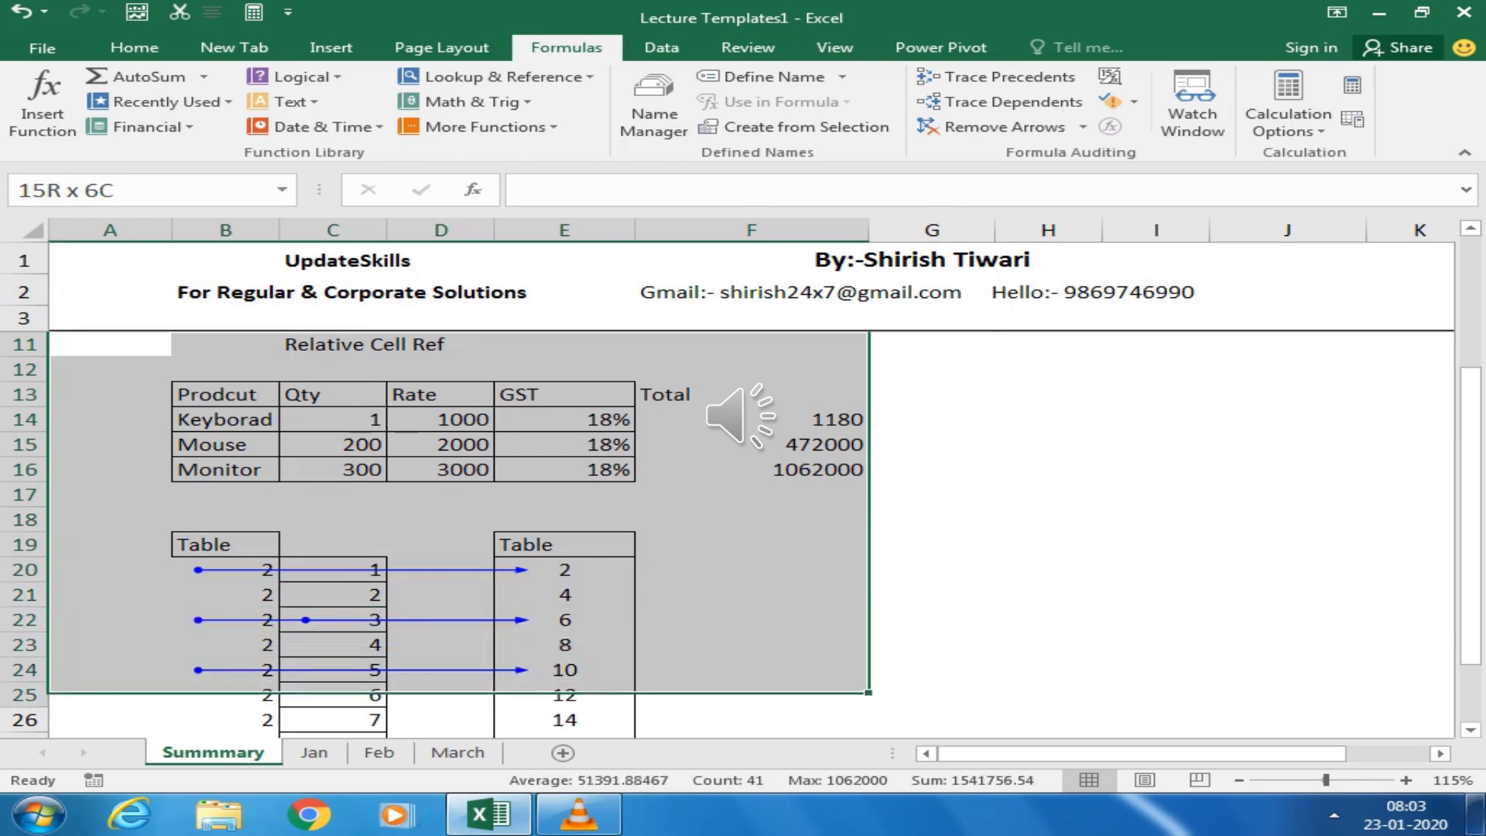
key(shift+Down)
key(shift+Down)
key(shift+Down)
key(shift+Down)
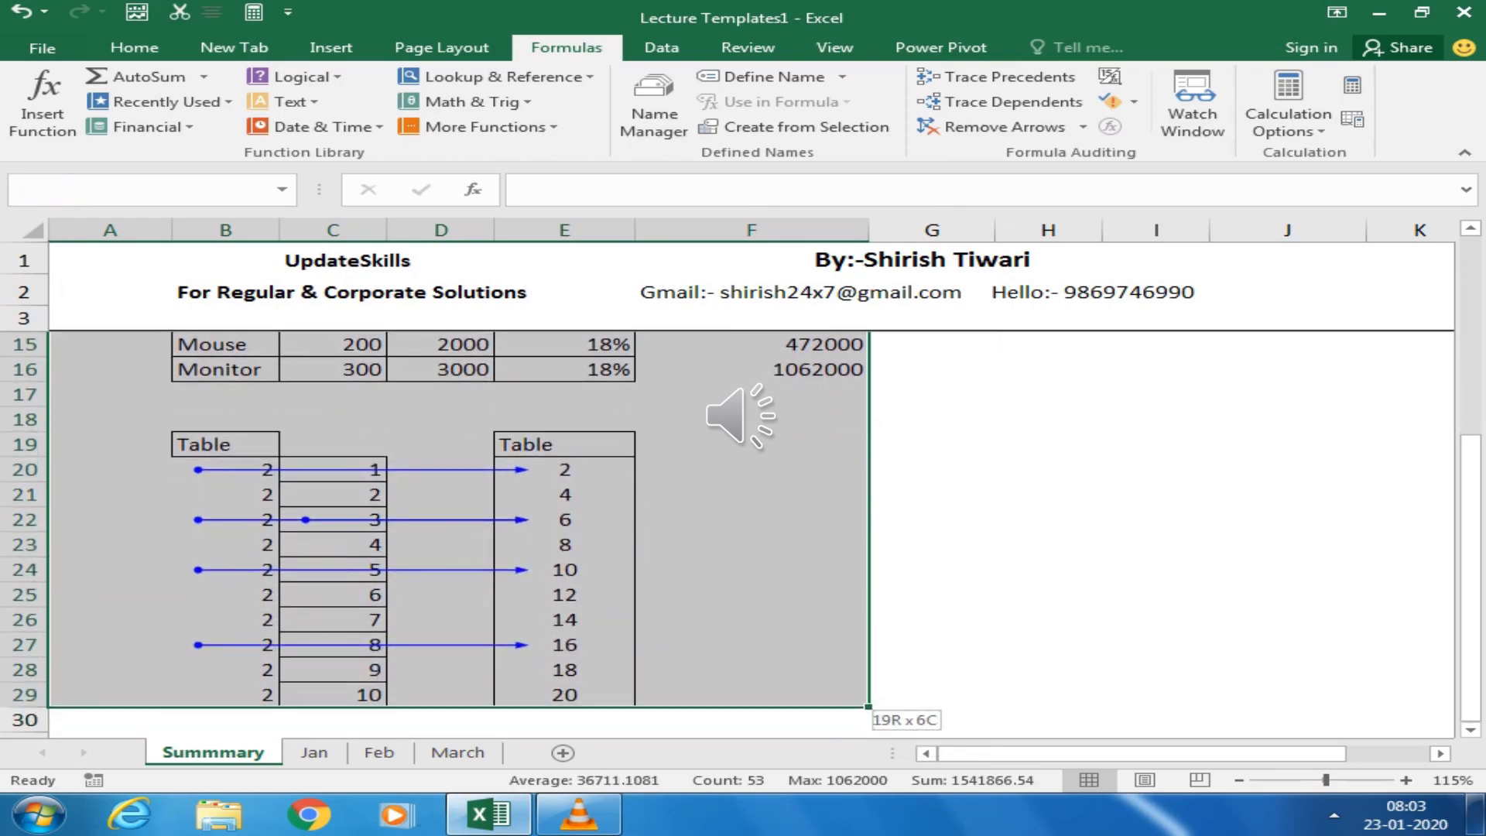
key(ctrl+c)
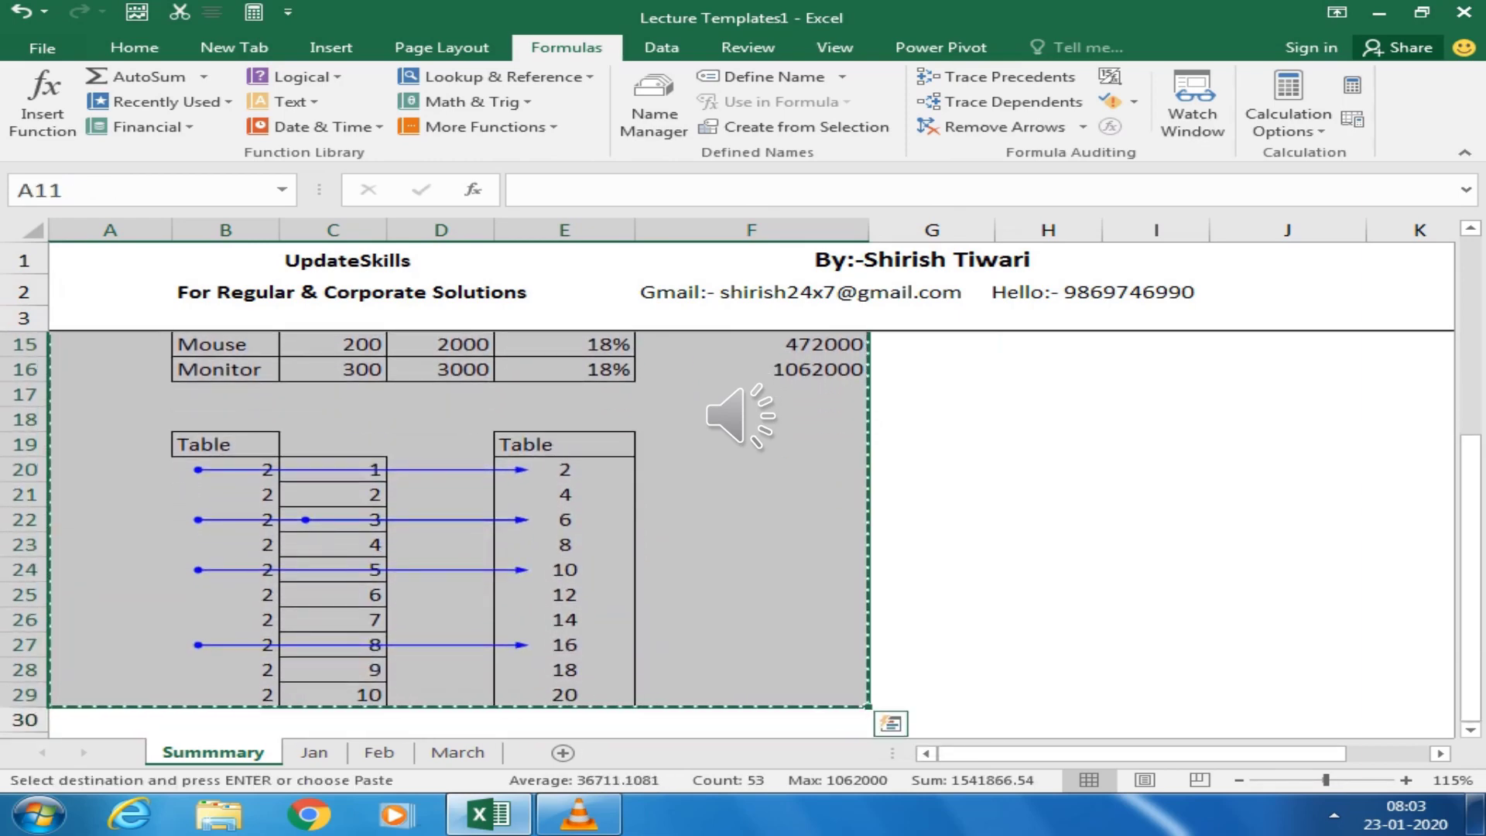
key(Down)
key(Down)
key(Down)
key(Down)
key(Down)
key(Down)
key(Down)
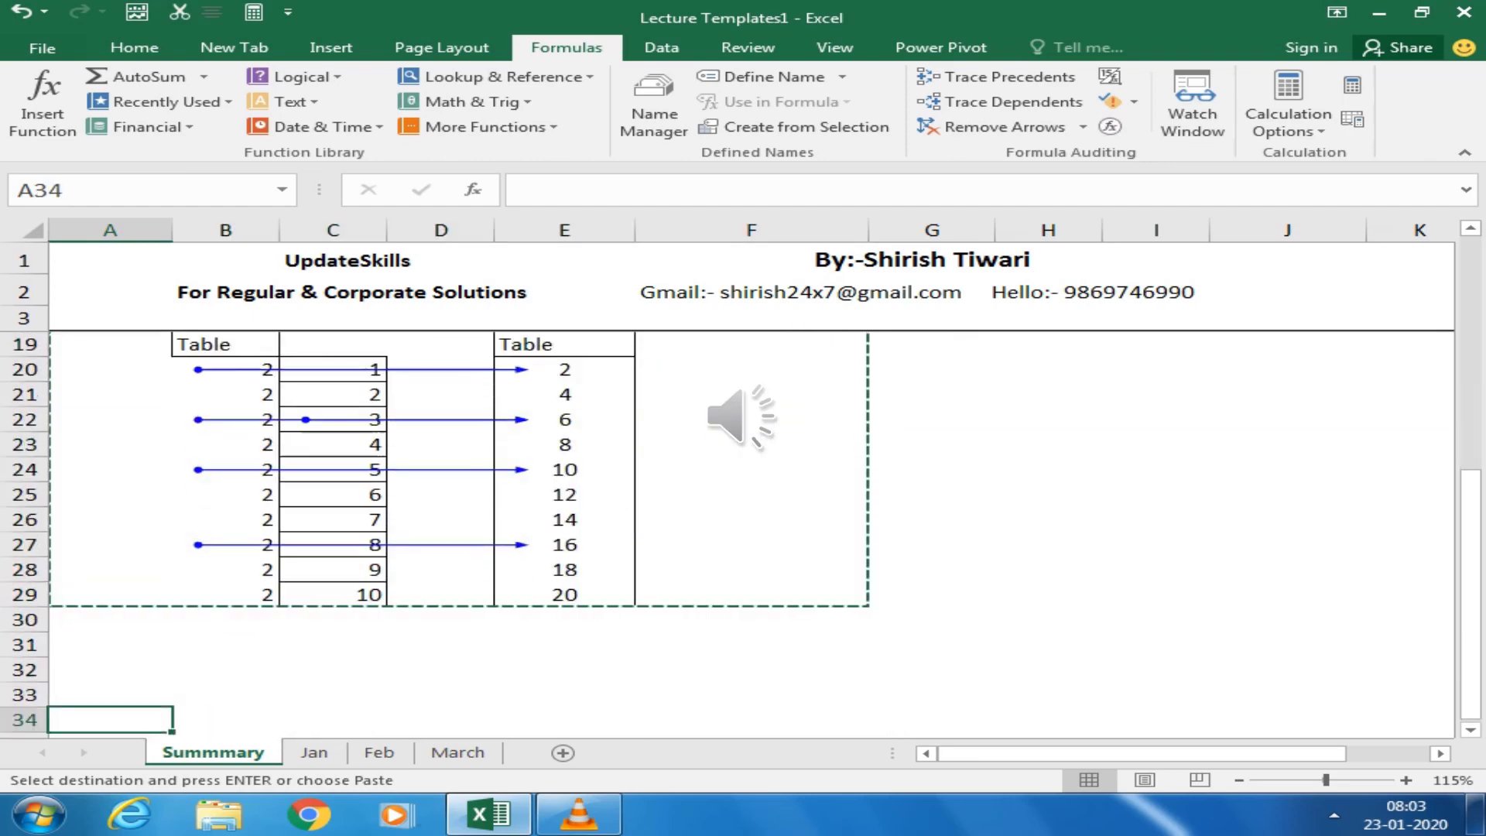
key(Up)
key(ctrl+v)
key(Escape)
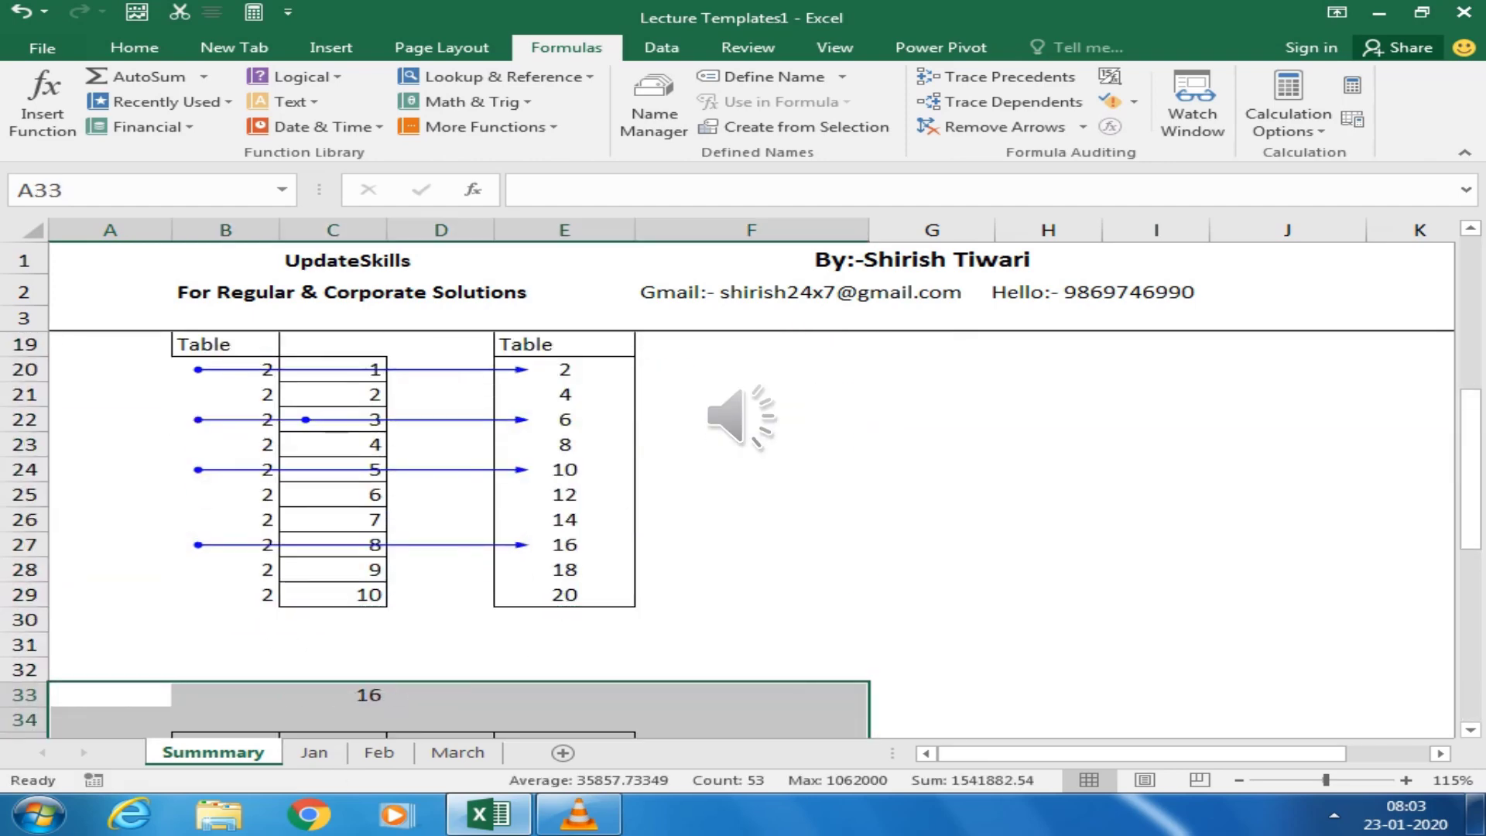
Give C33 a formula referencing E6 so it shows Absolute Cell Ref
key(Right)
key(Right)
key(Right)
key(Left)
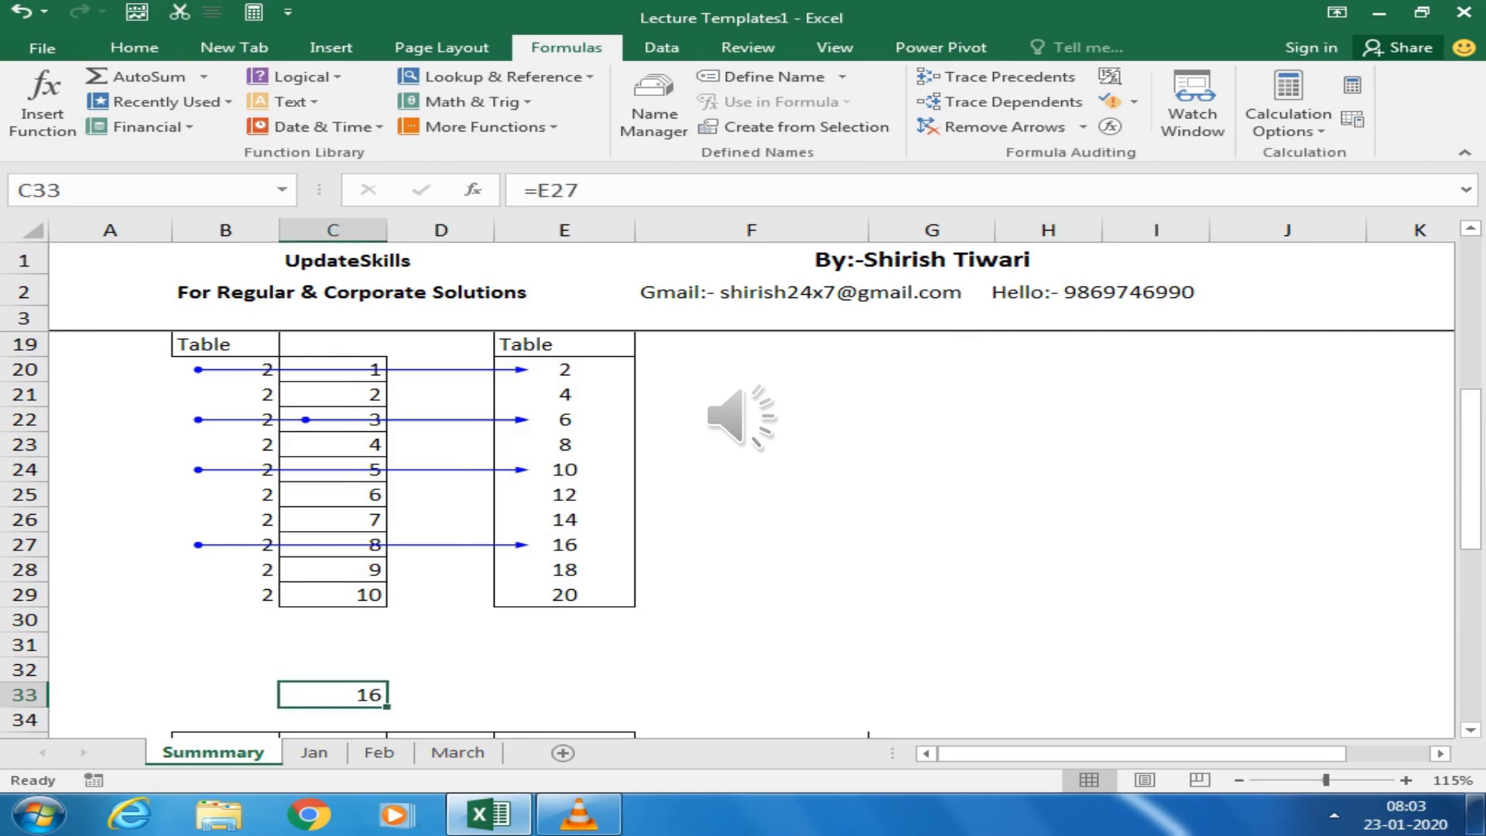
text(=)
key(Up)
key(Up)
key(Up)
key(Up)
key(Up)
key(Up)
key(Up)
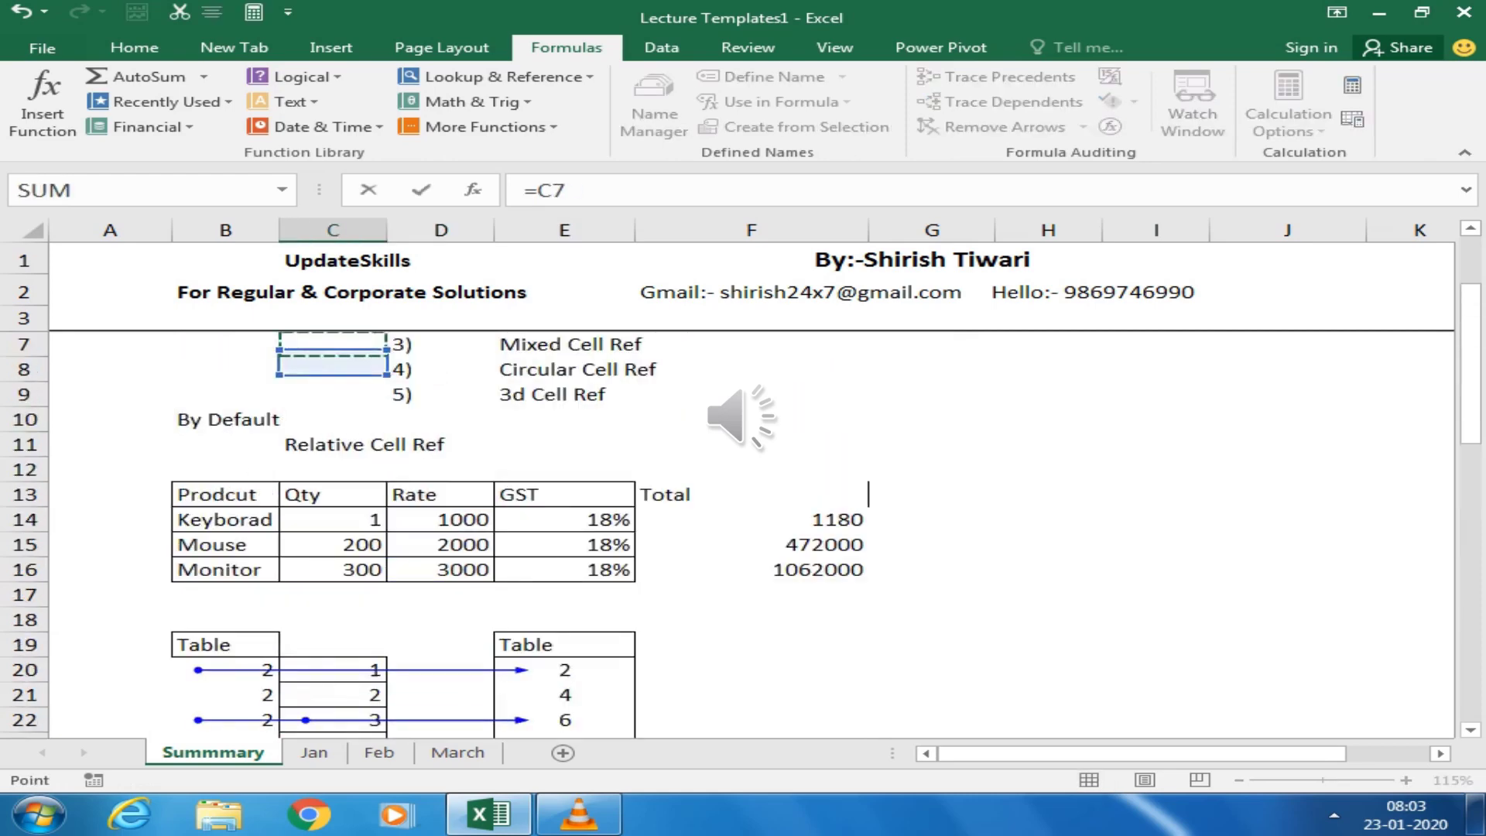
key(Right)
key(Right)
key(Up)
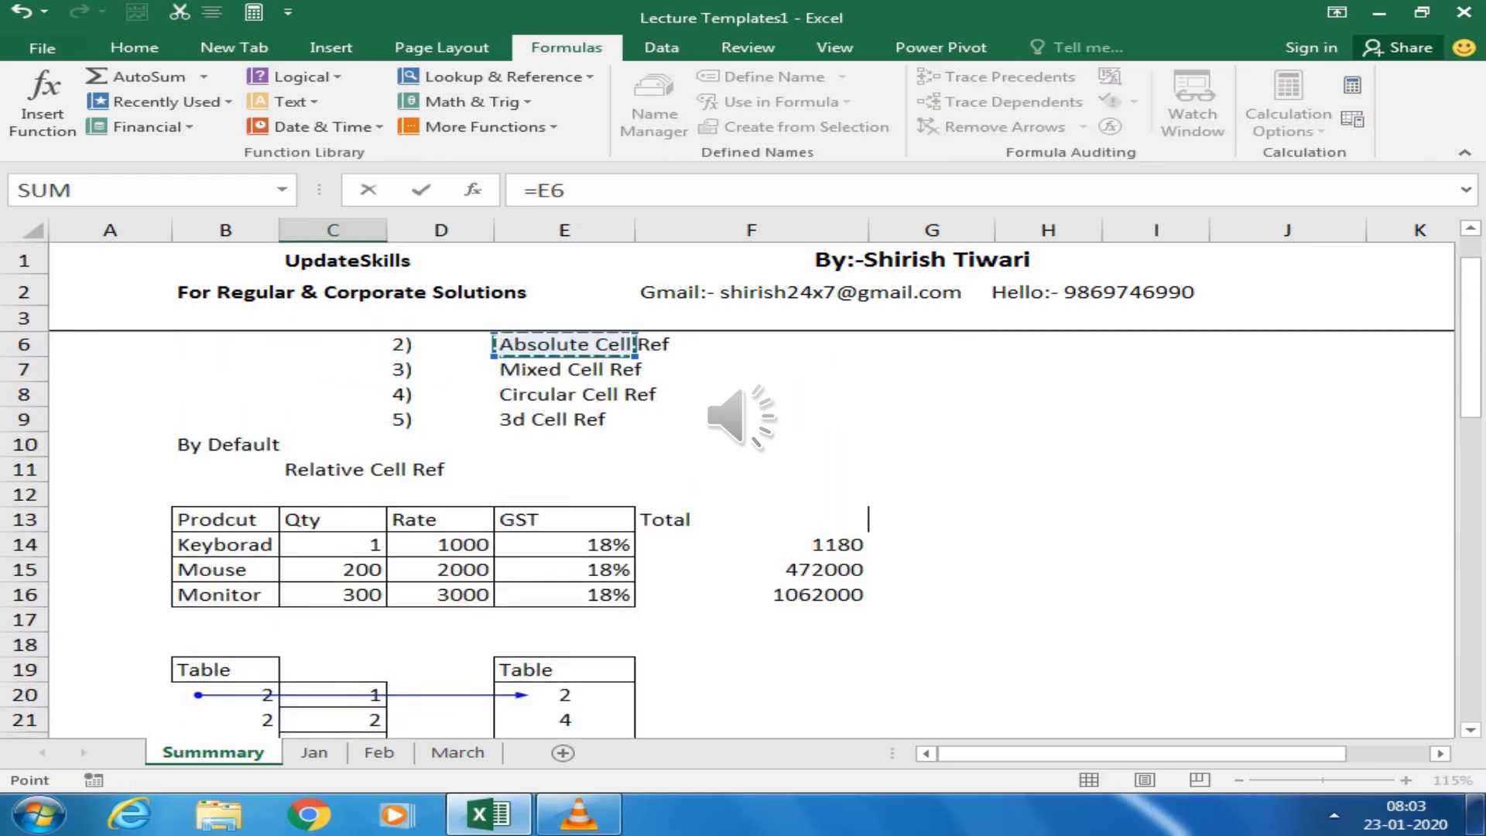
key(Return)
key(Down)
key(Down)
key(Down)
key(Down)
key(Down)
key(Down)
key(Down)
key(Down)
key(Down)
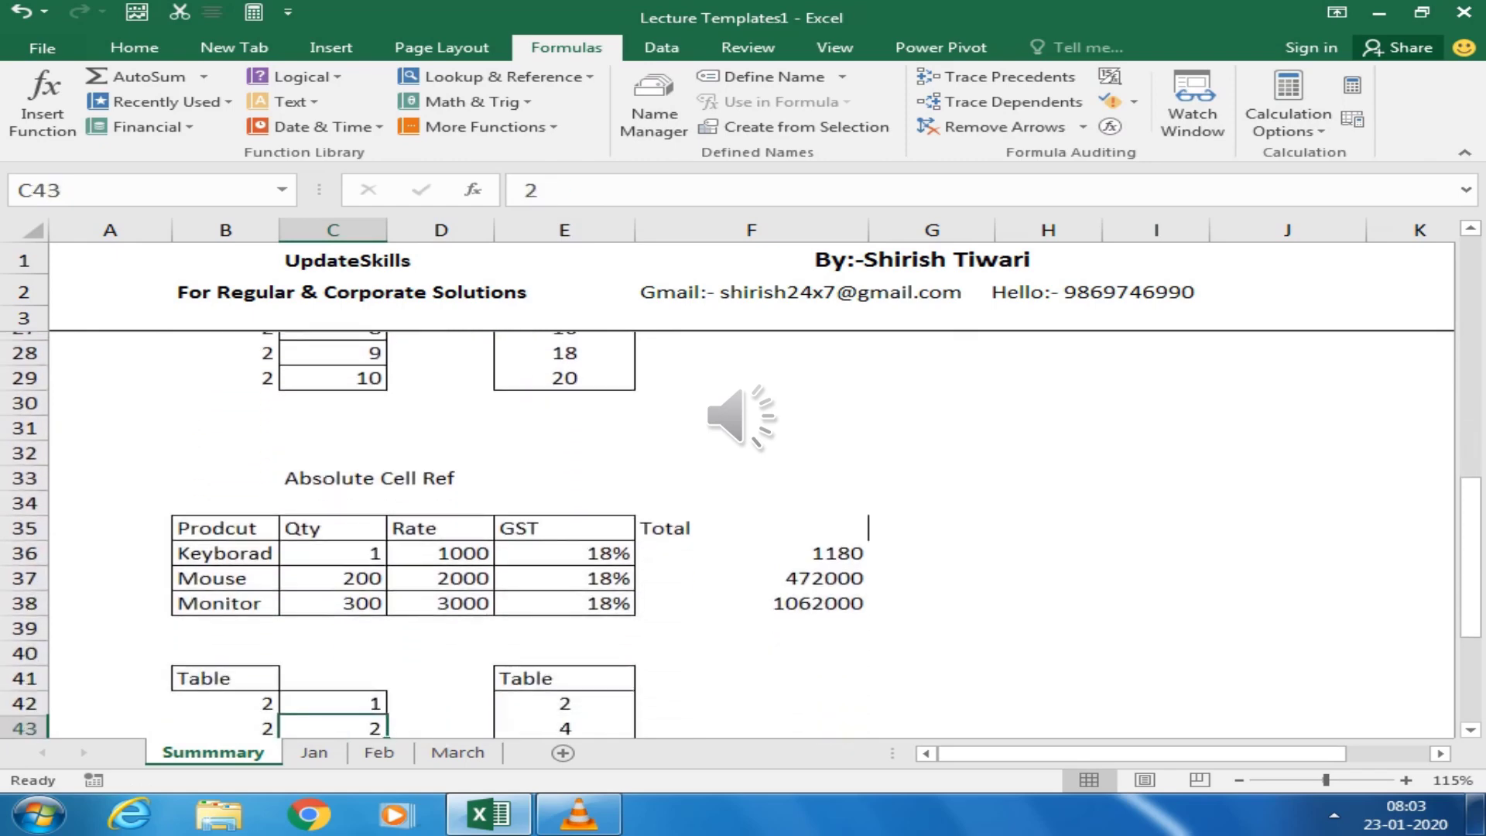
key(Down)
key(Down)
key(Down)
key(Down)
key(Down)
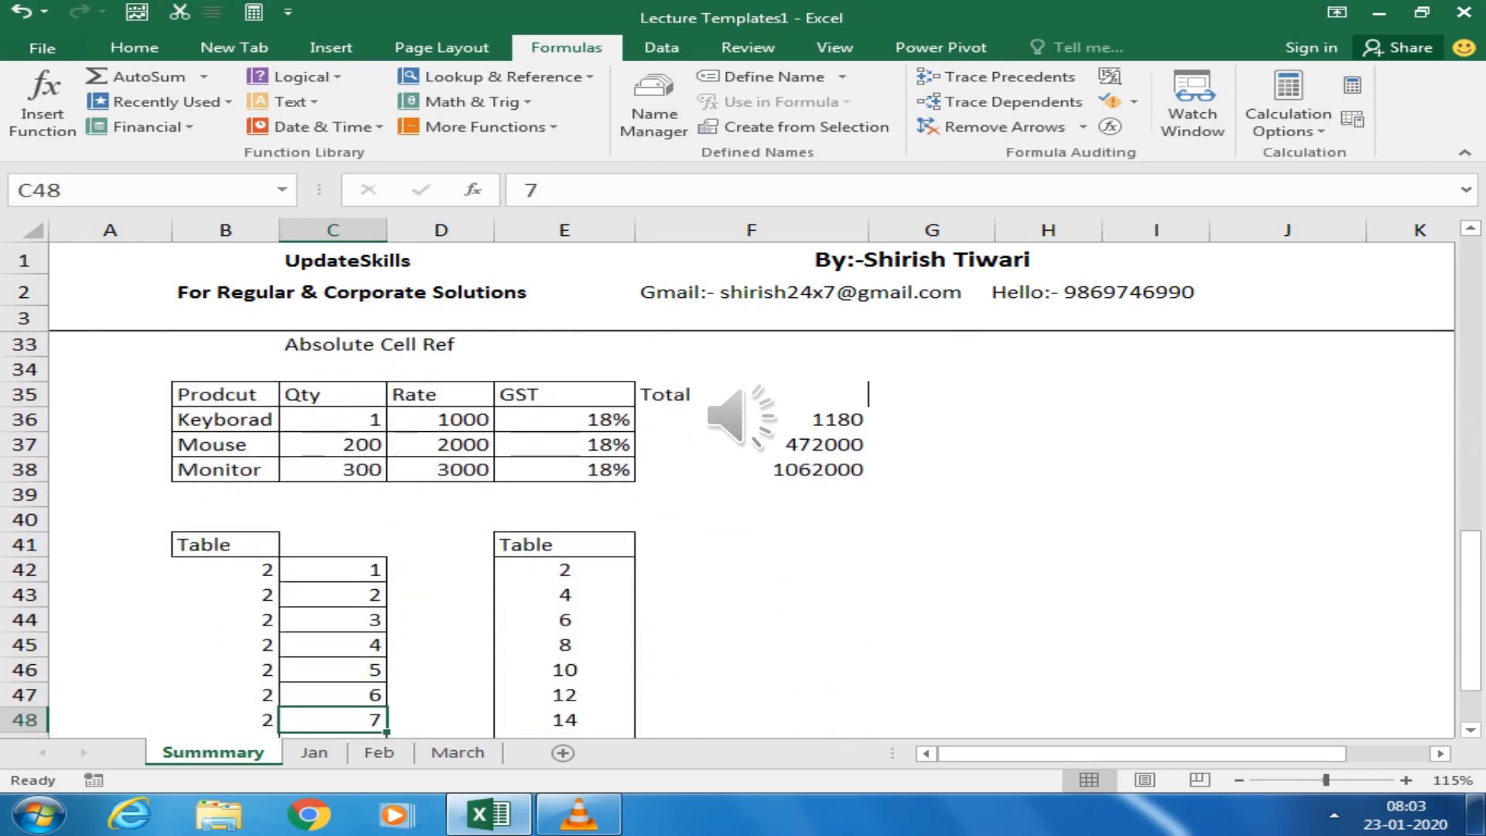
Clear the Mouse and Monitor GST values in E37:E38
click(333, 419)
scroll(744, 464, up, 1)
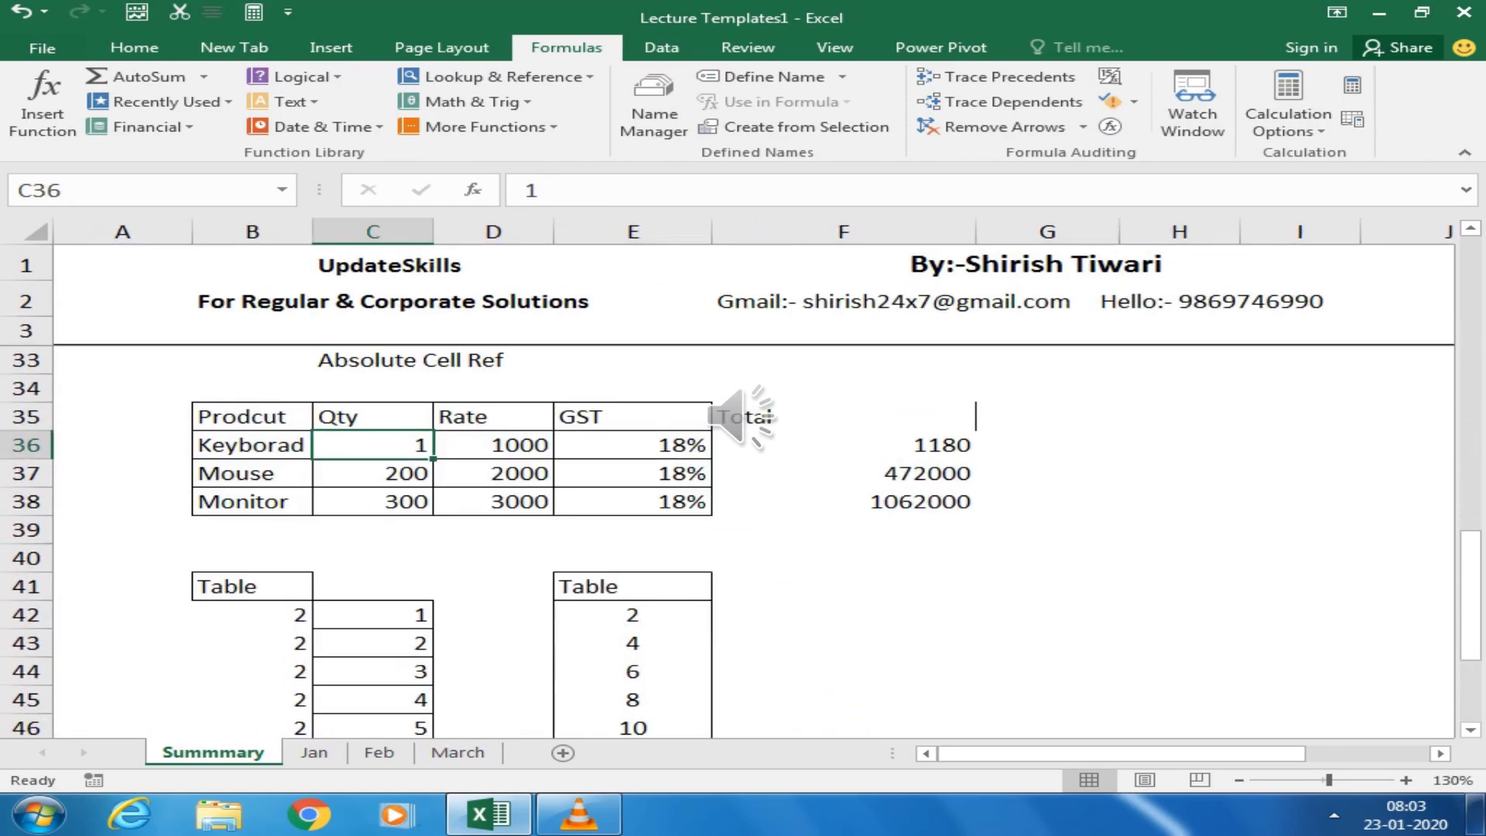
scroll(743, 464, up, 1)
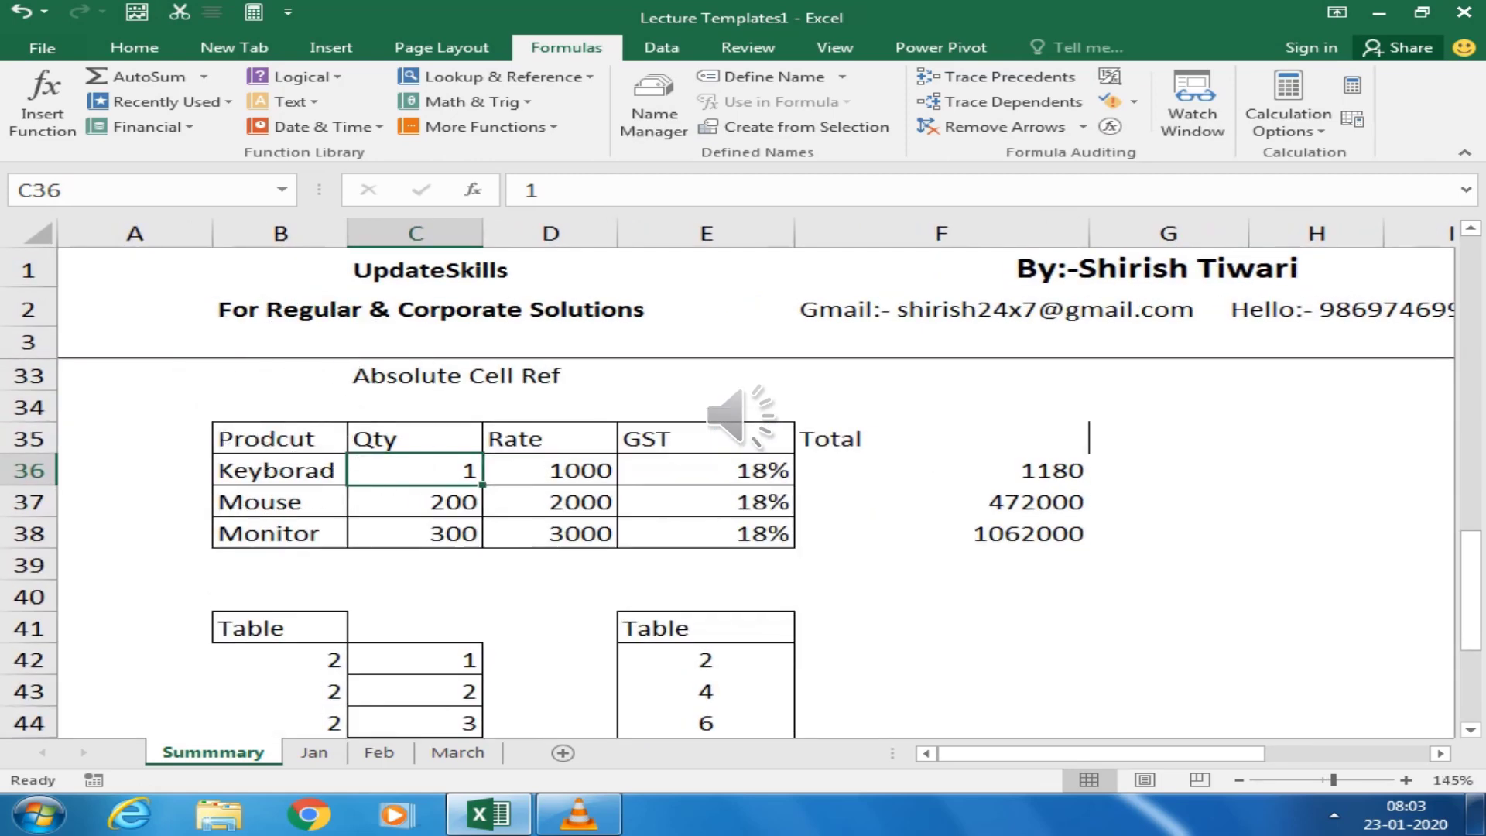
key(Up)
key(Up)
key(Up)
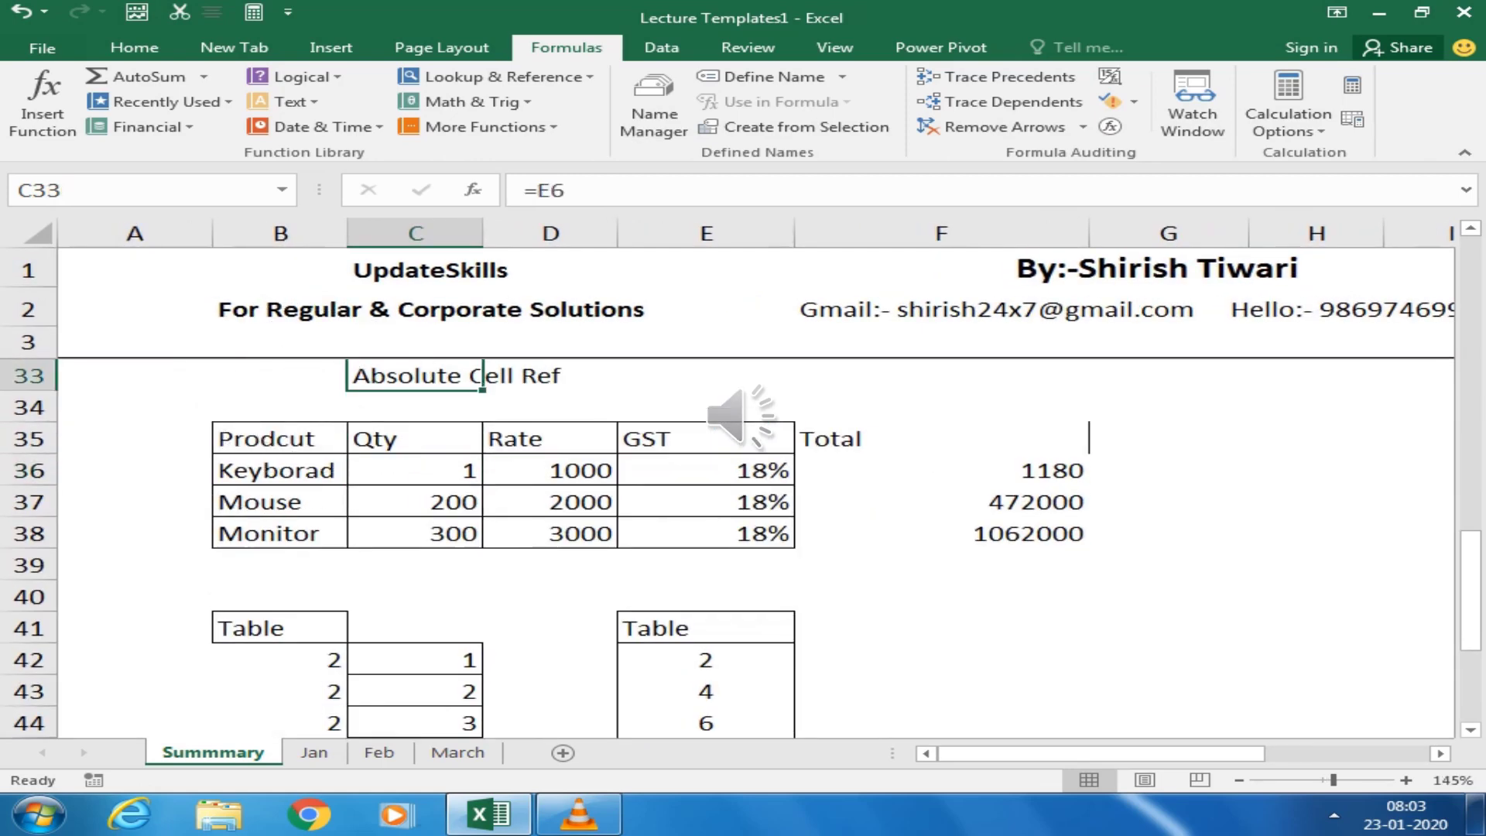
drag(706, 502, 706, 533)
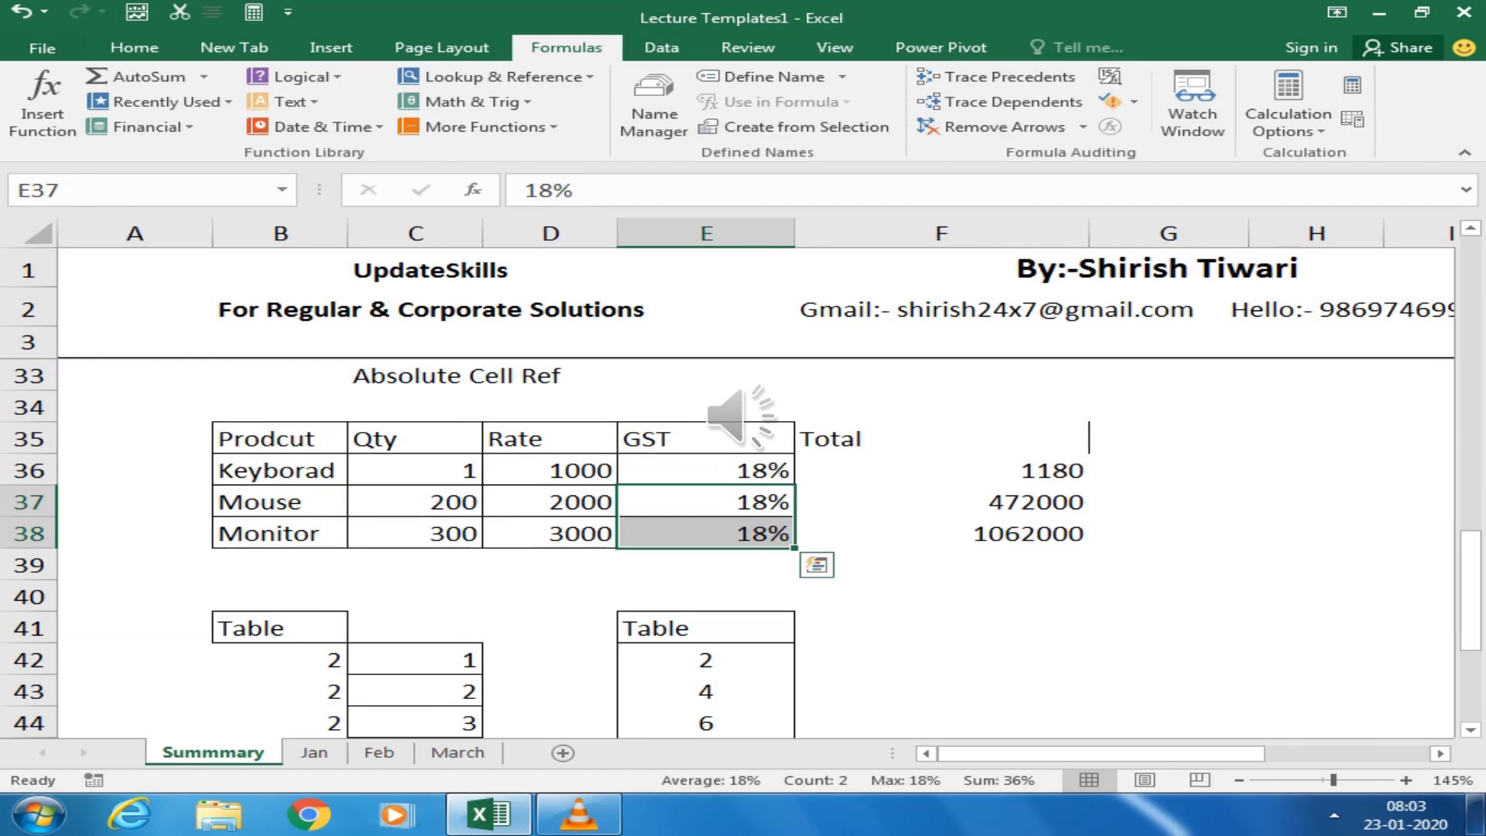
key(Delete)
Clear the Total values in F36:F38, then select the GST cells starting at E36
drag(941, 439, 941, 533)
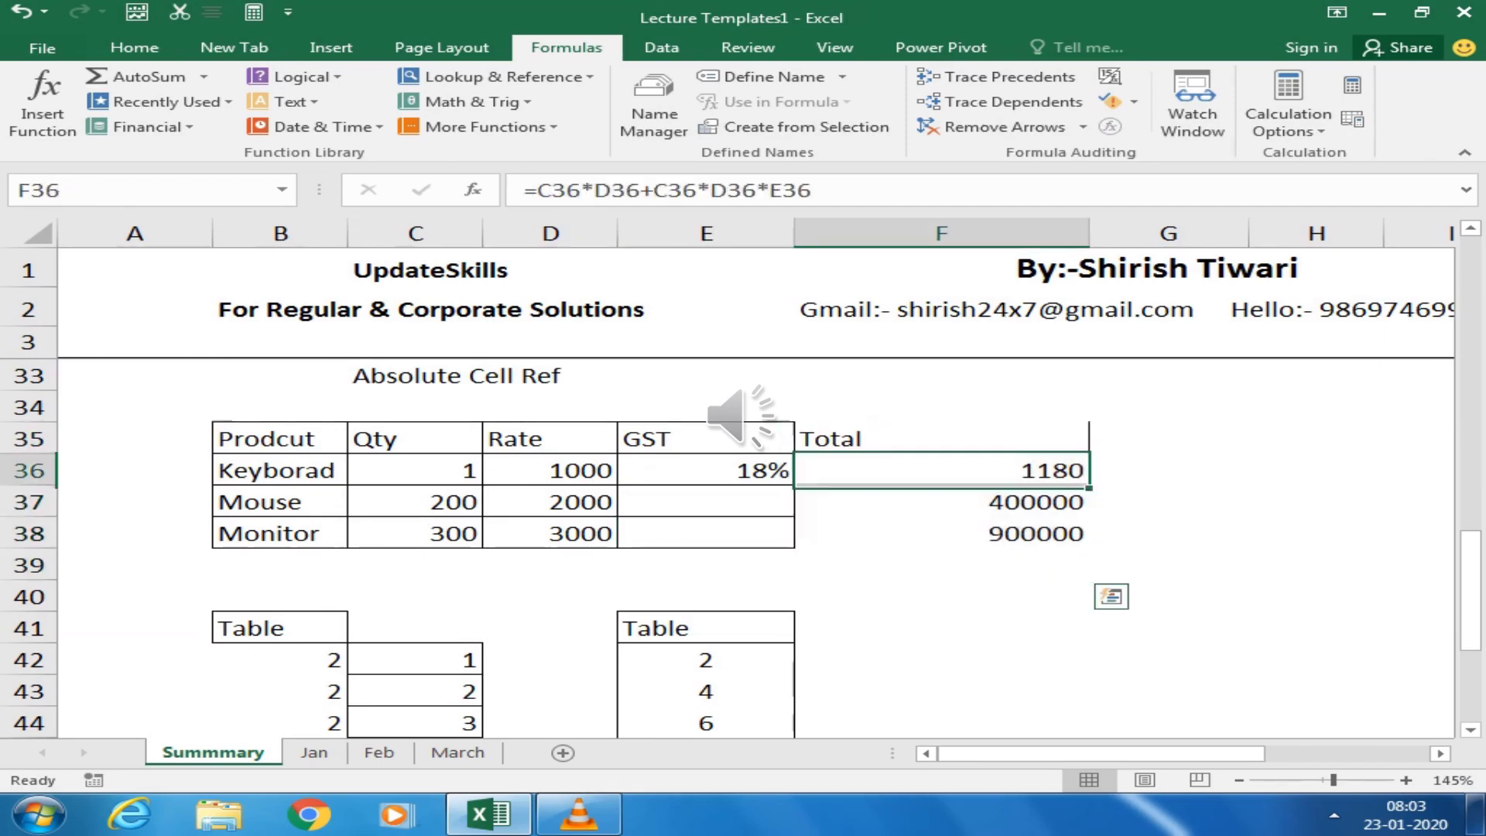
drag(941, 470, 942, 533)
key(Delete)
click(941, 471)
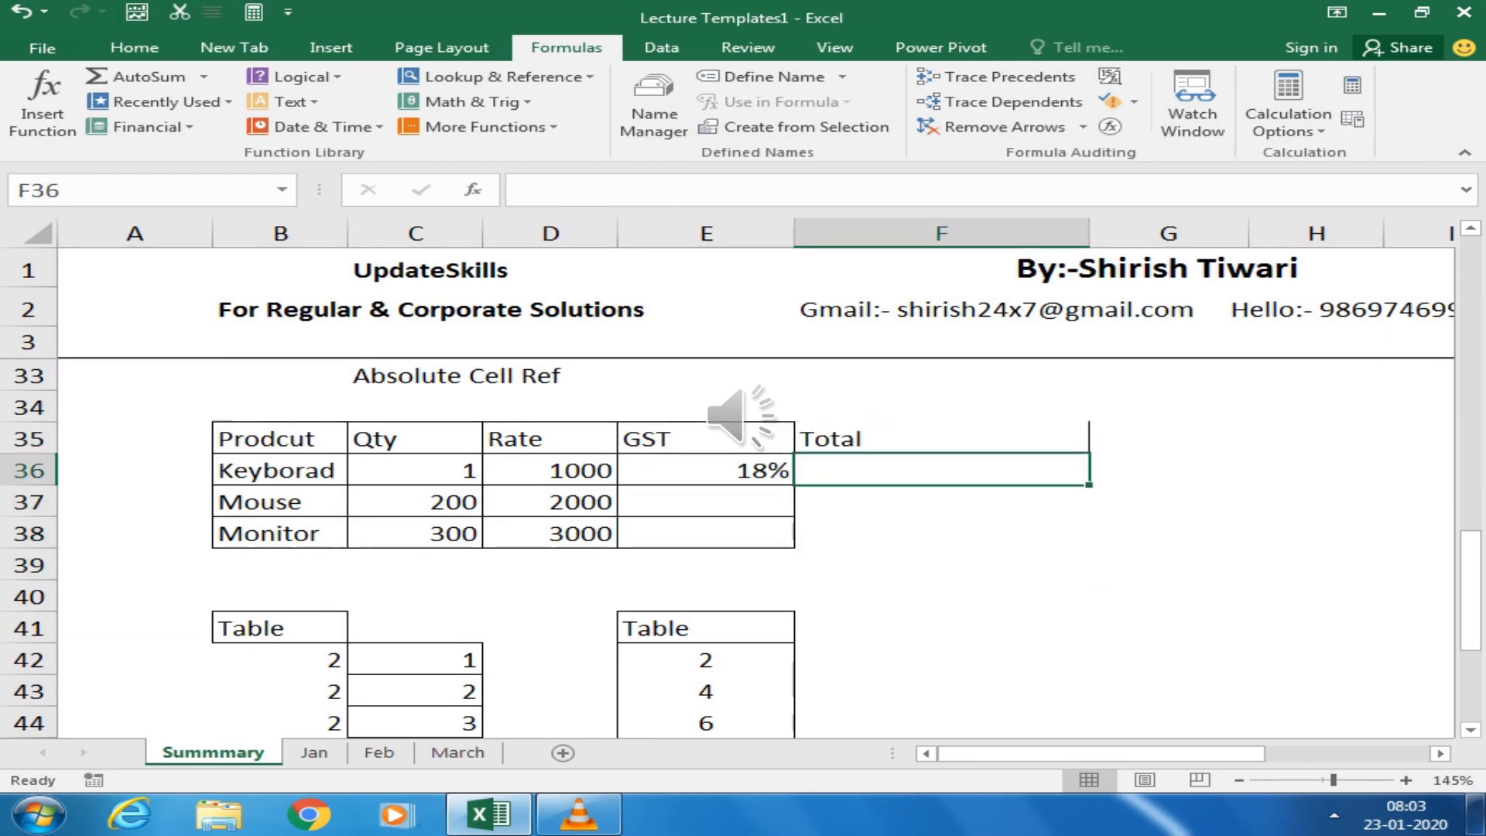
key(Left)
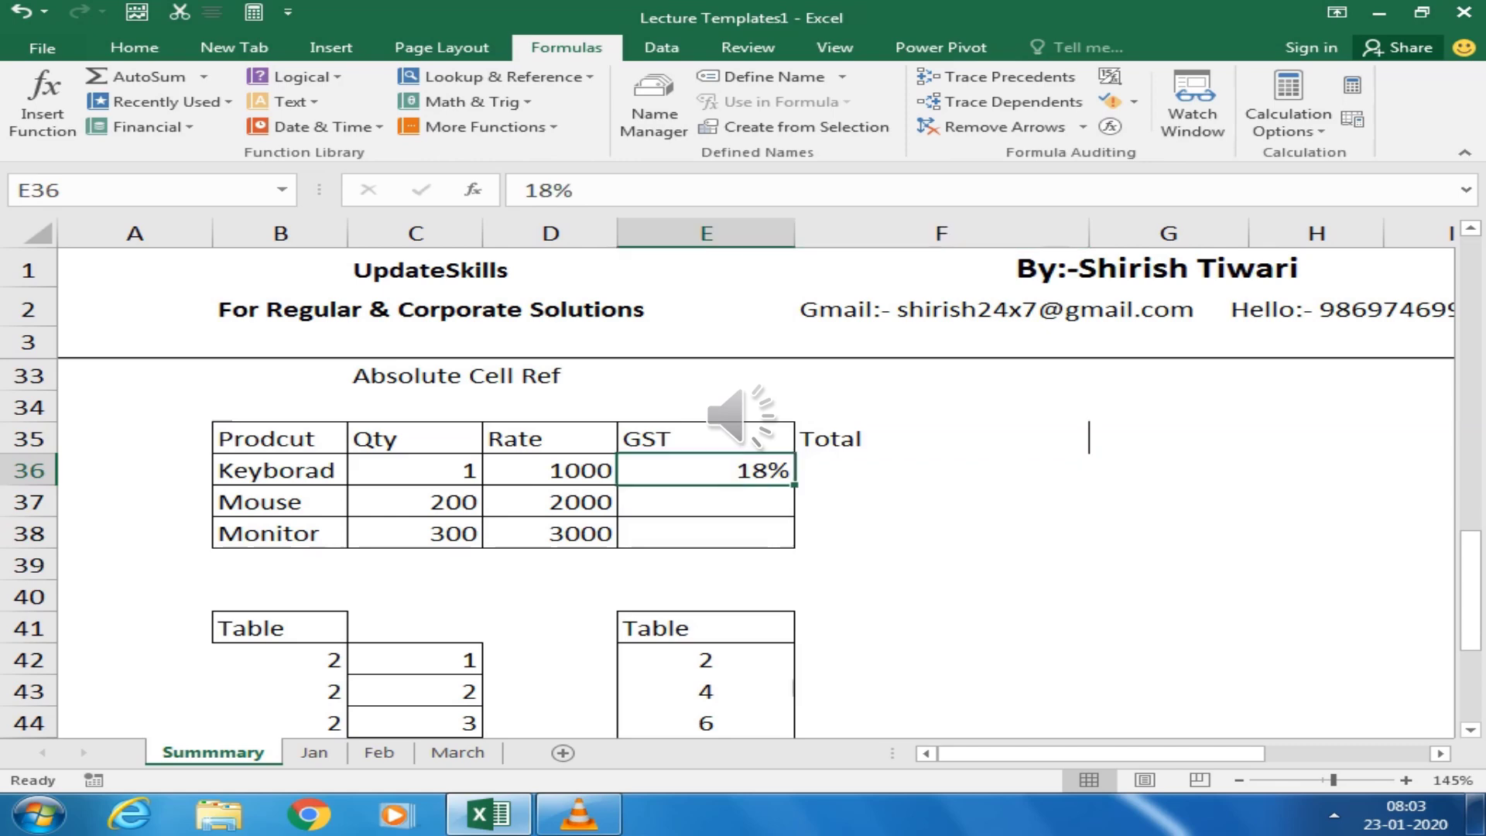
key(shift+Down)
key(shift+Down)
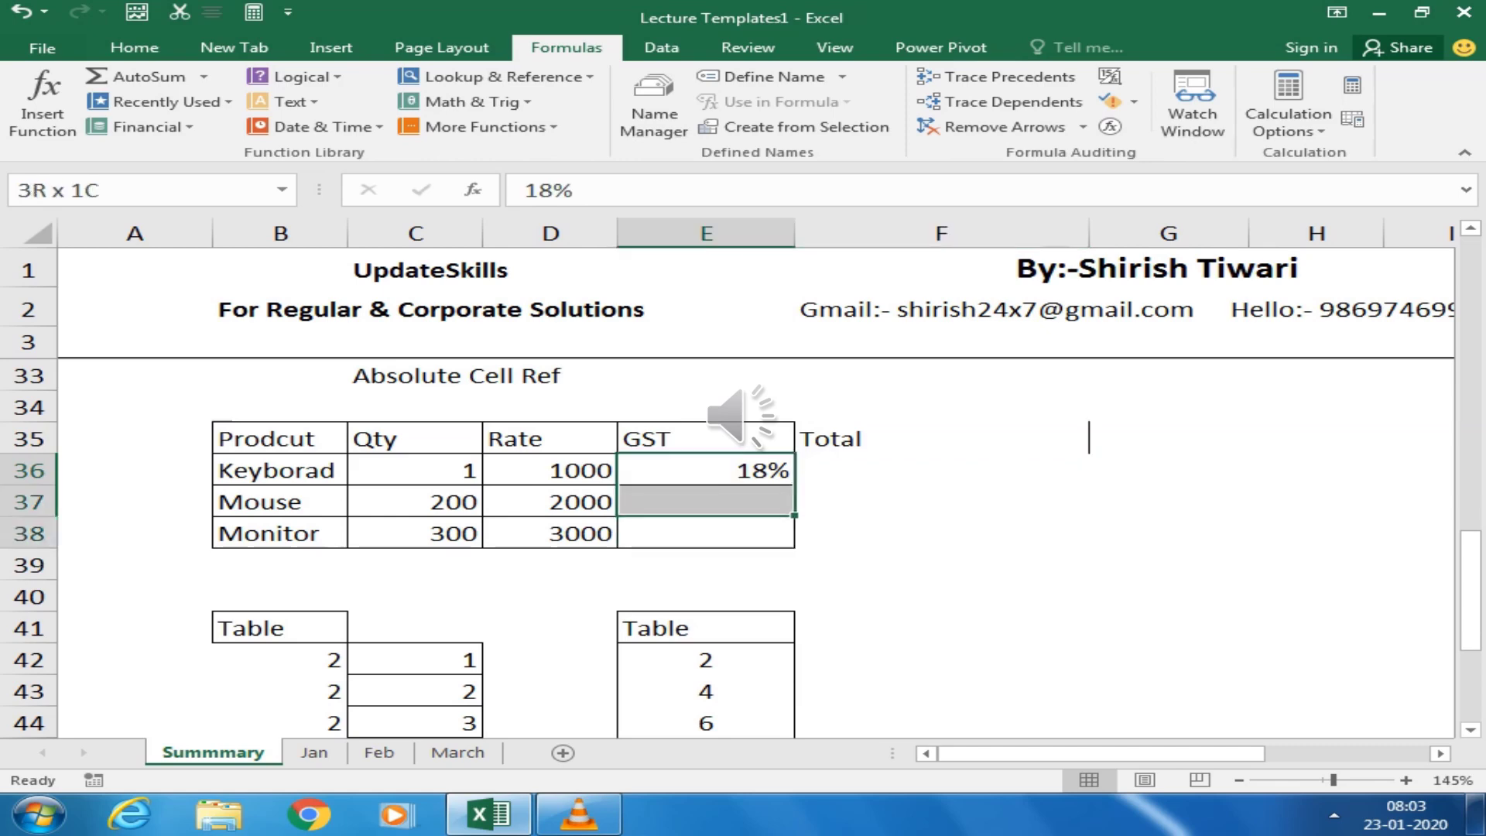
key(shift+Up)
key(shift+Down)
key(shift+Up)
key(shift+Up)
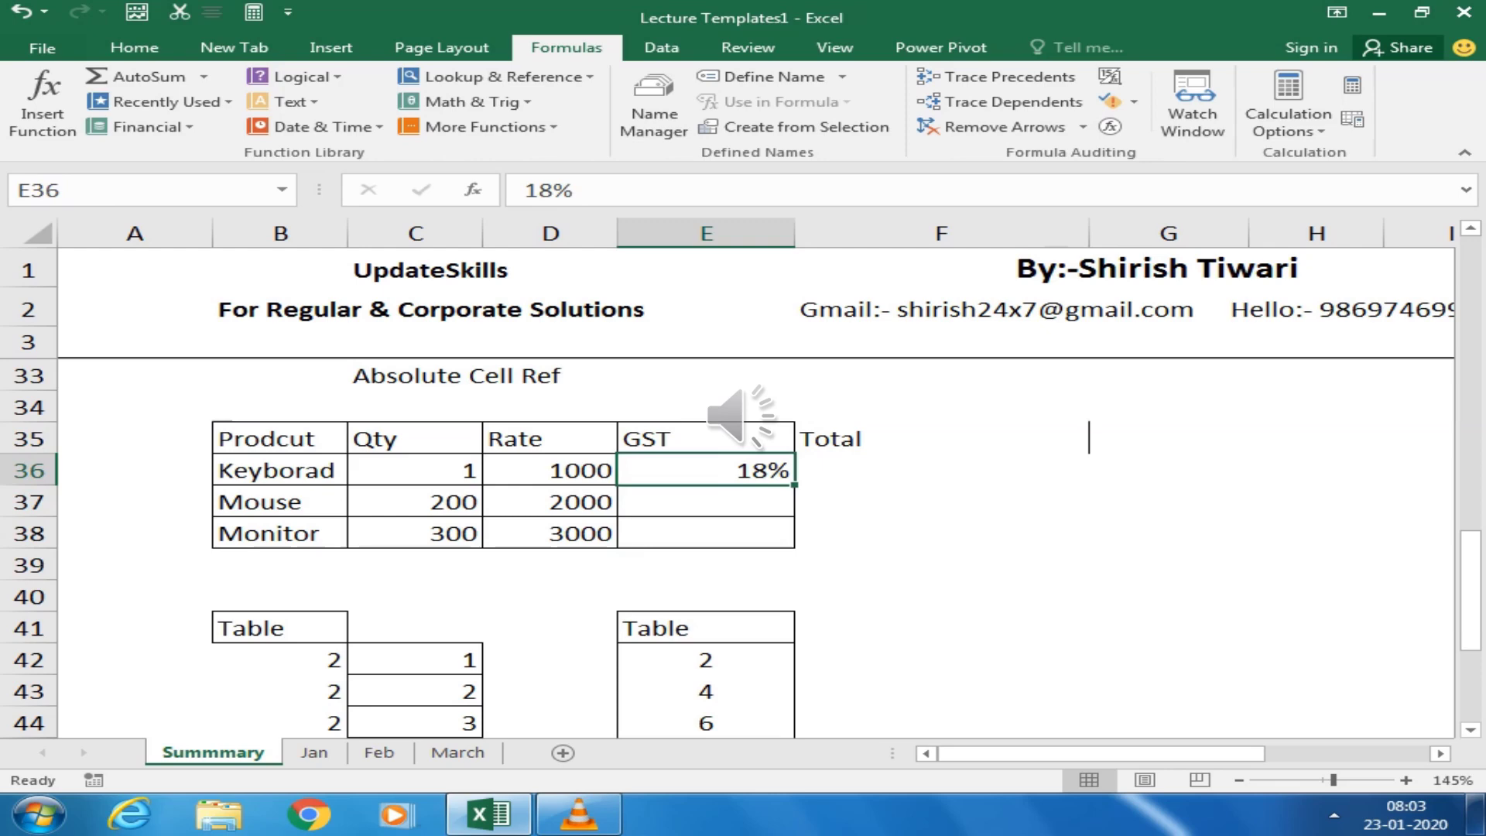
Enter =C36*D36+C36*D36*E36 in F36 for the Keyborad Total of 1180
click(942, 469)
text(=)
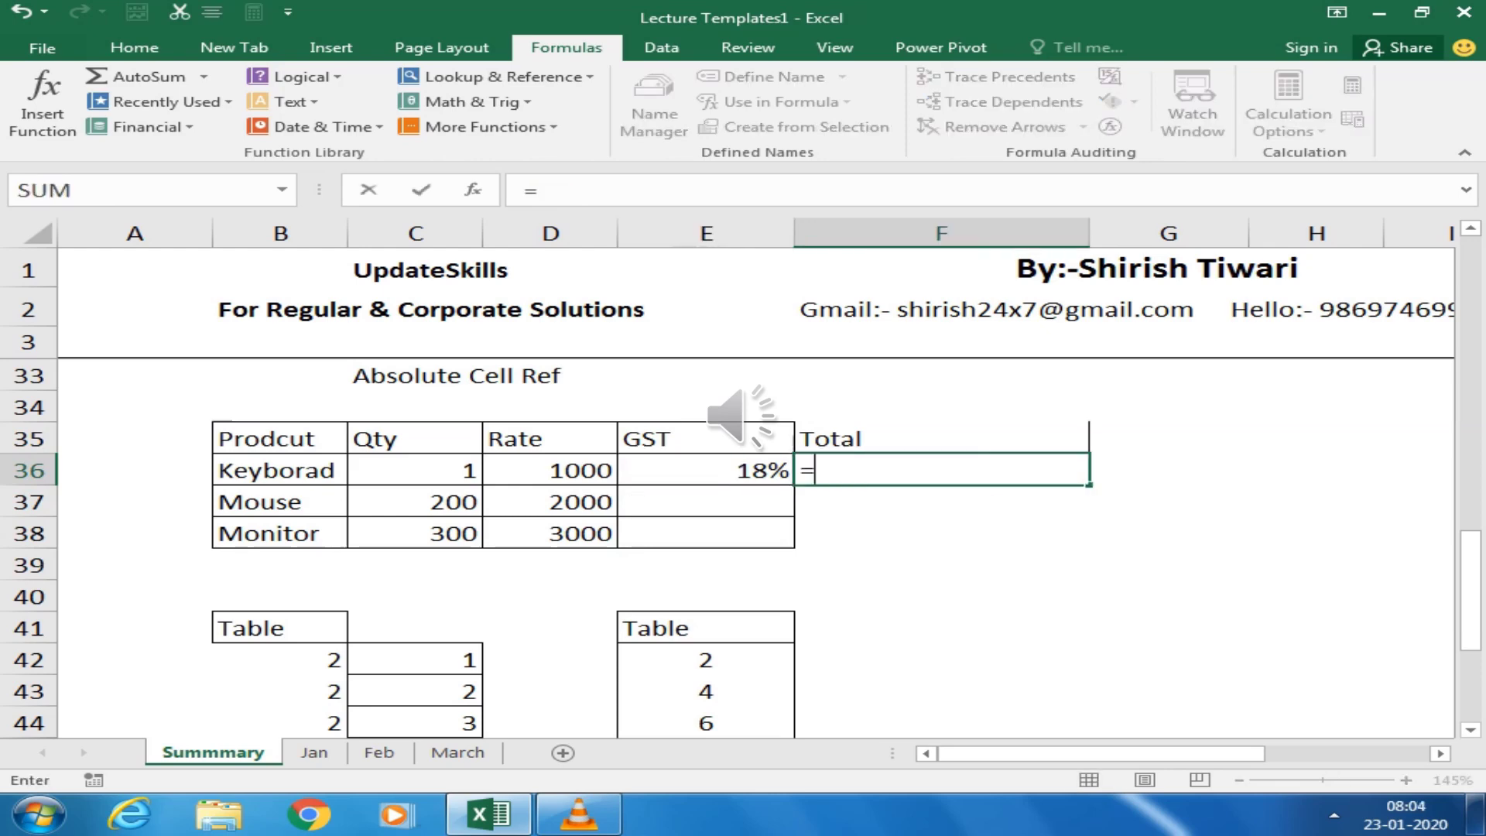
key(Left)
key(Left)
key(Left)
text(*)
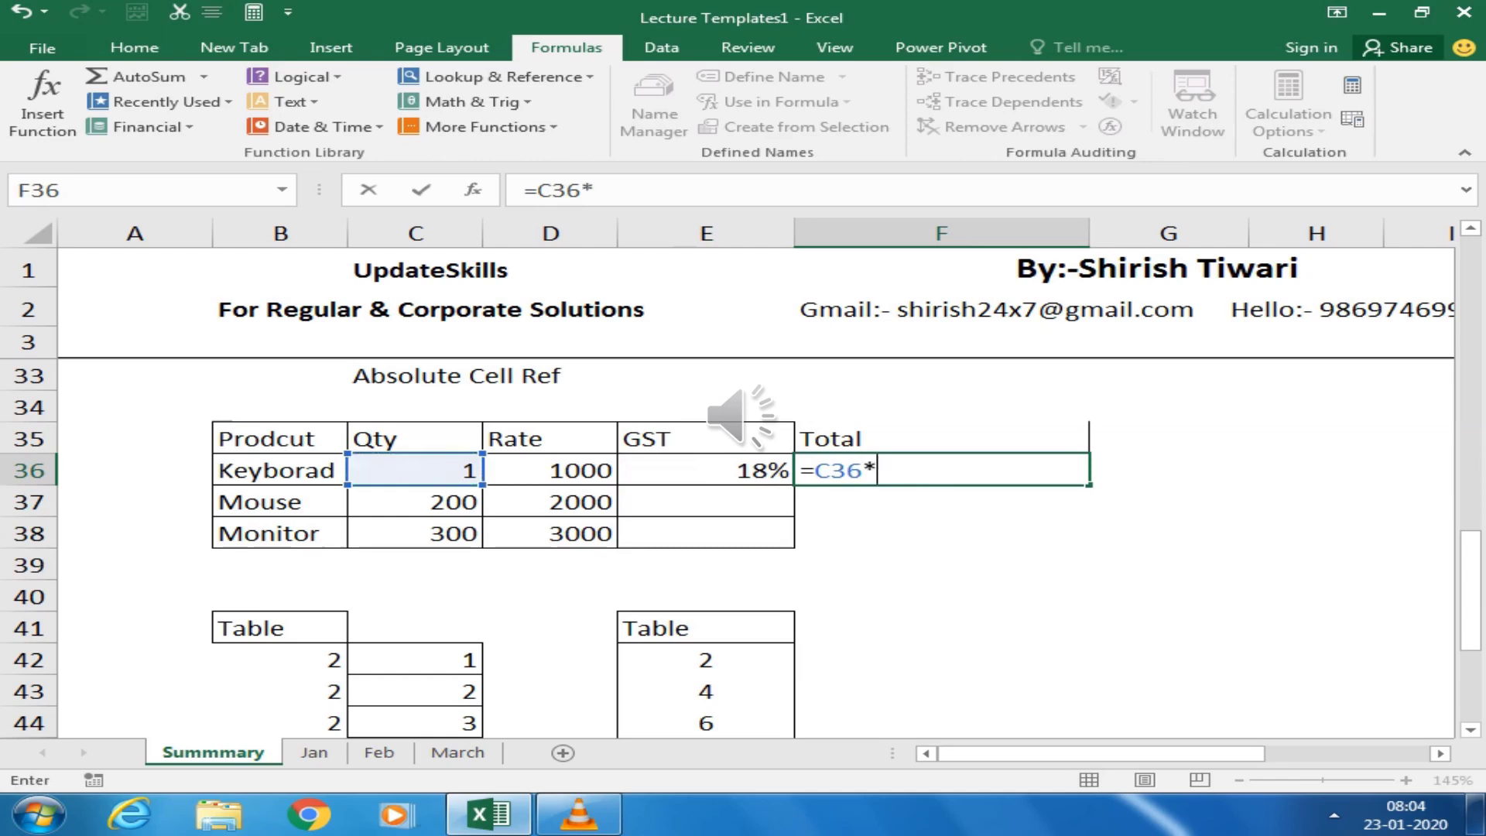
key(Left)
key(Left)
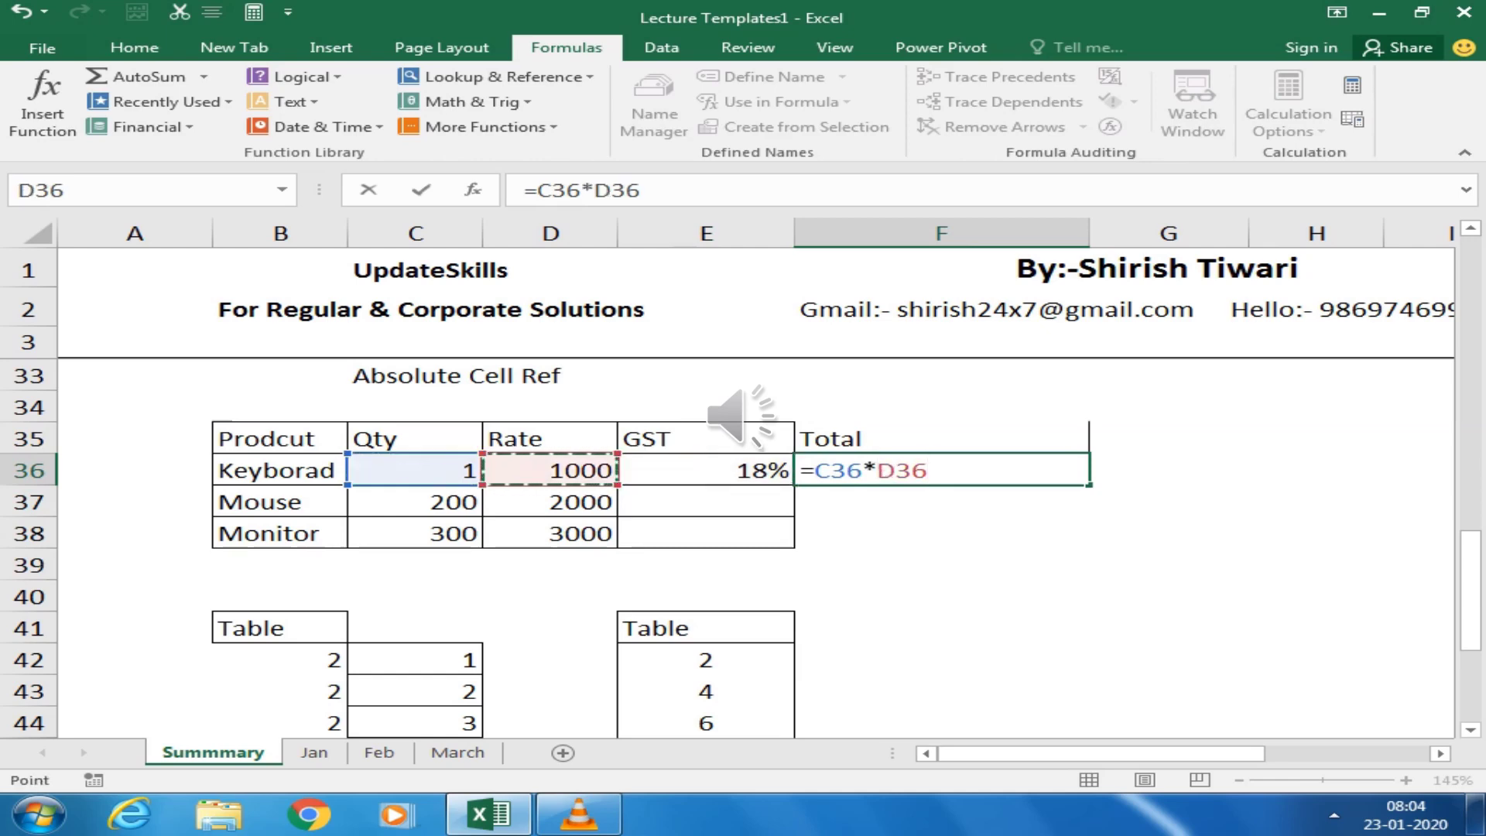
text(+)
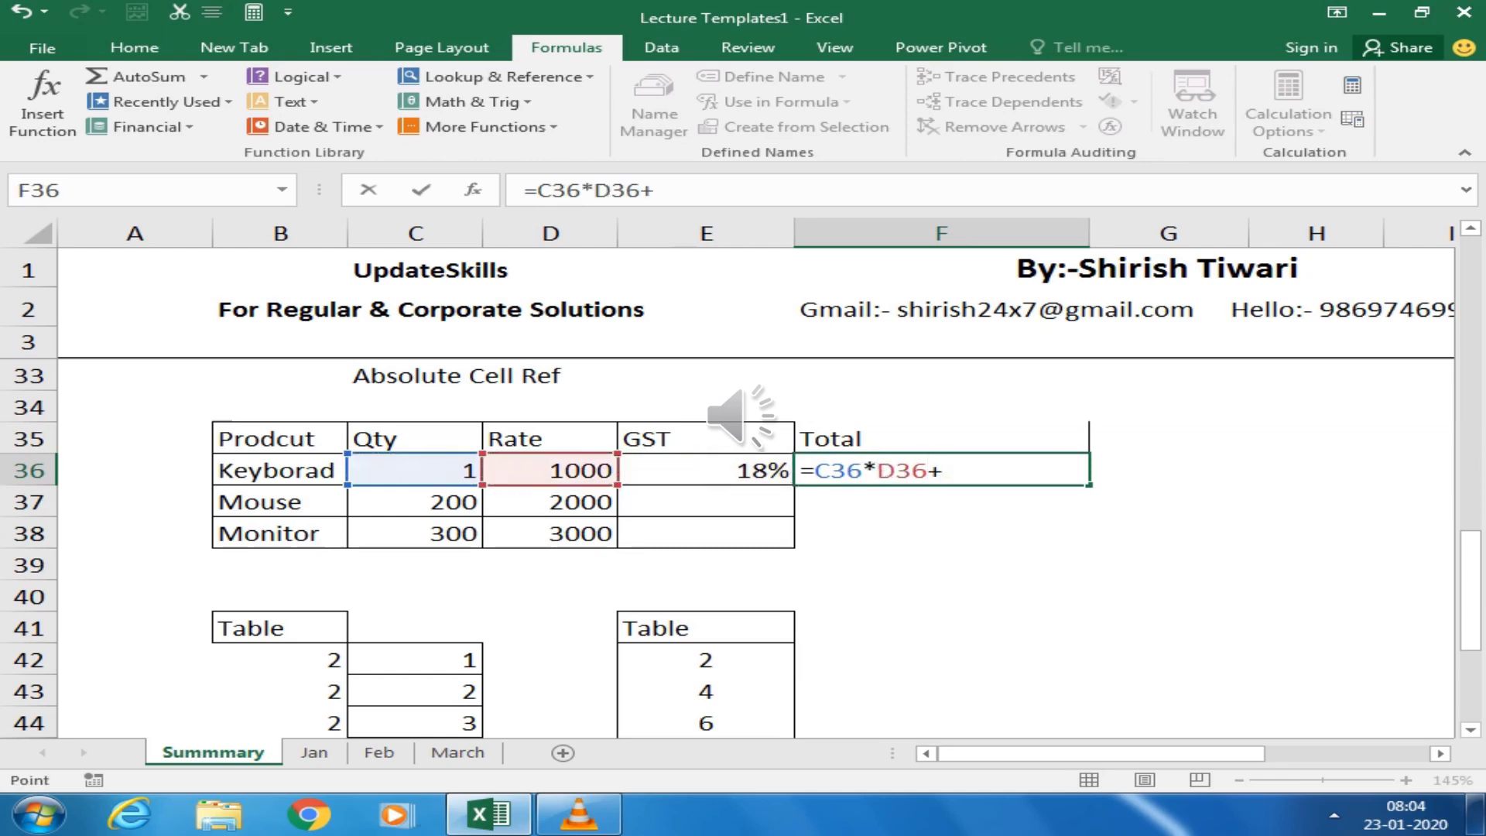
key(Left)
key(Left)
key(Left)
text(*)
key(Left)
key(Left)
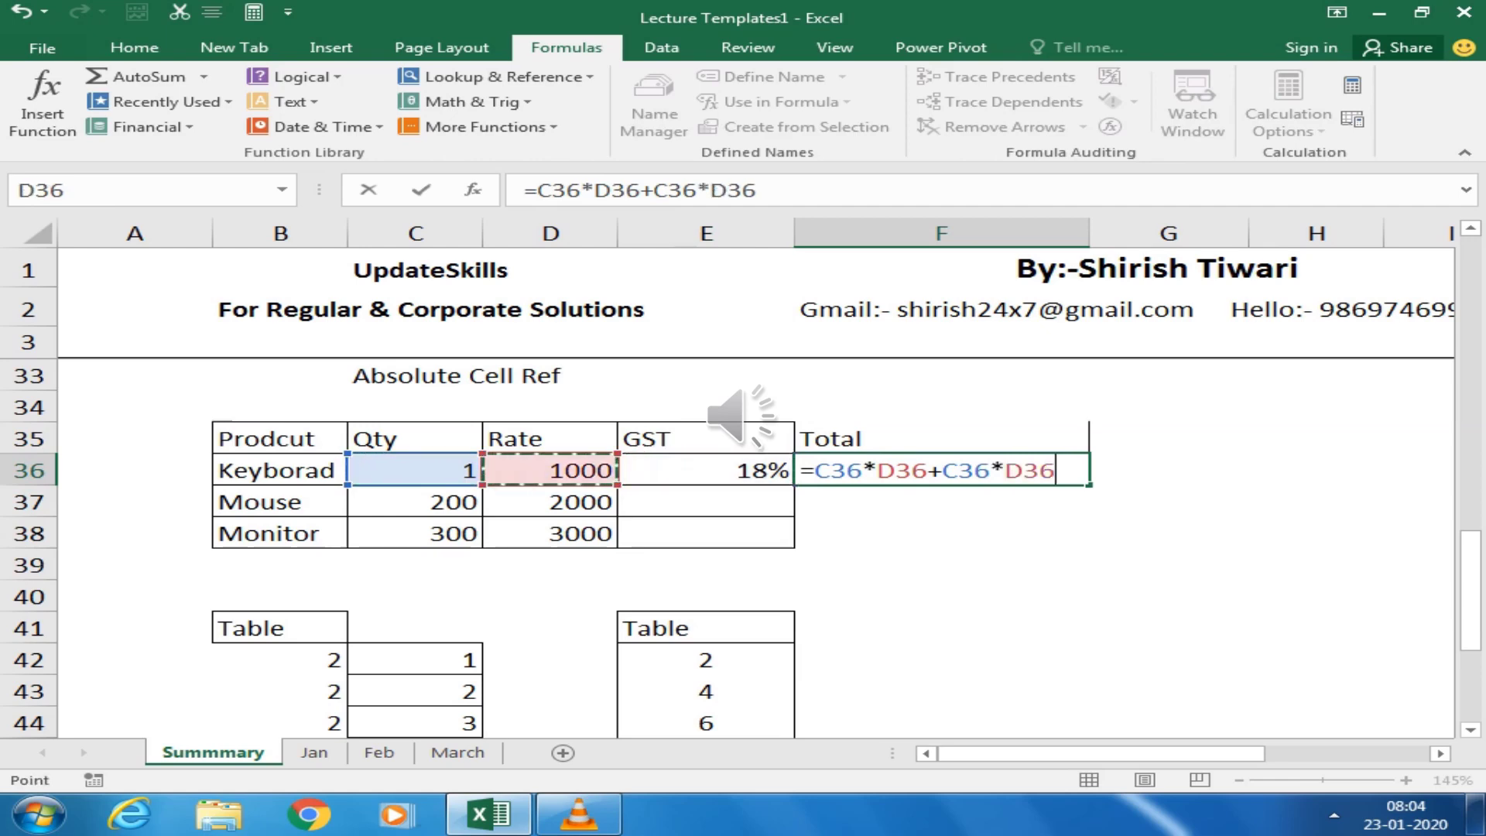
text(*)
key(Left)
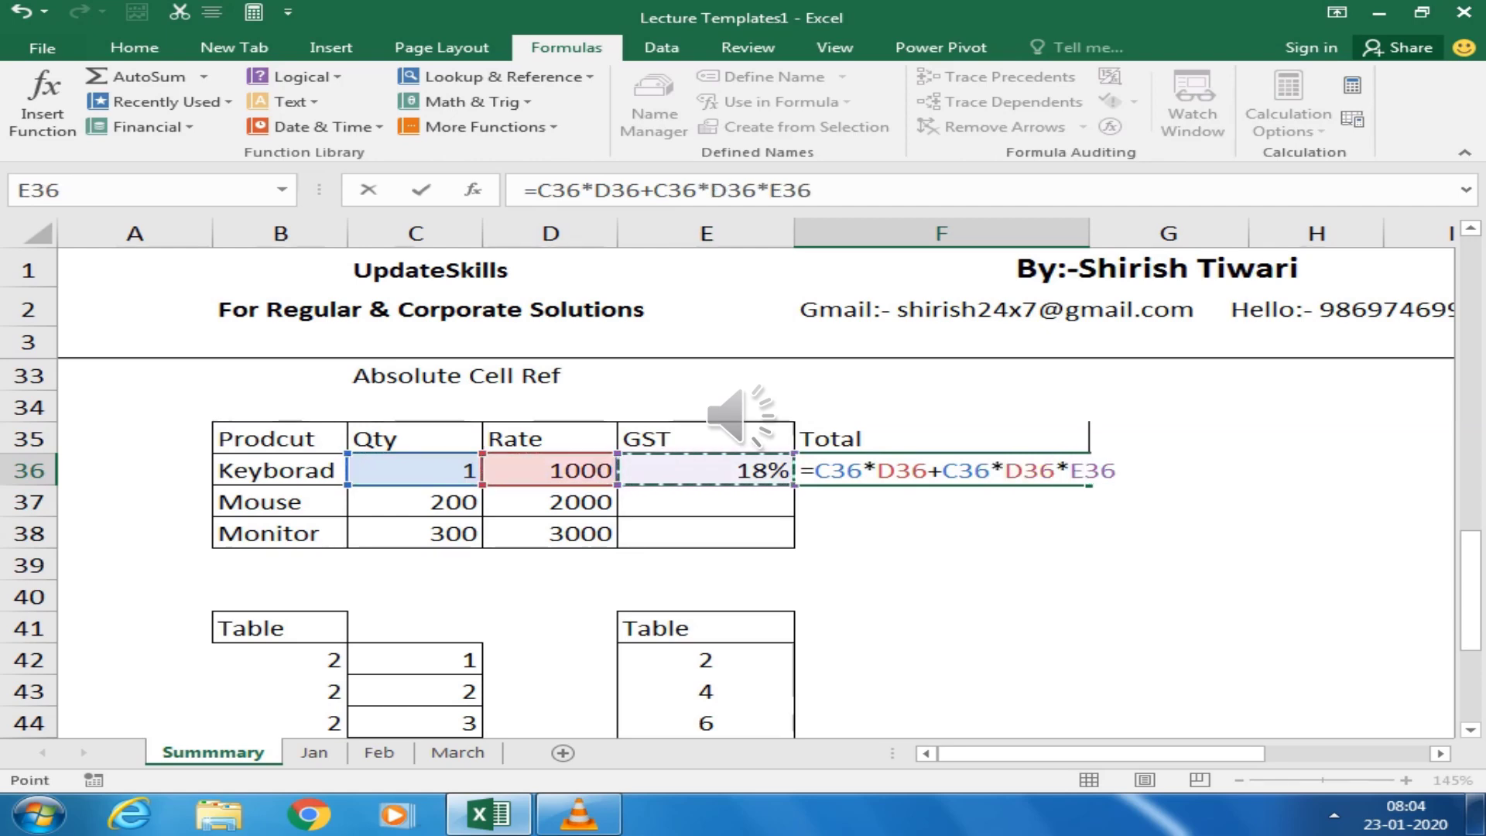
key(Return)
Fill the Total formula down to F38, giving 400000 and 900000
key(Up)
key(shift+Down)
key(shift+Down)
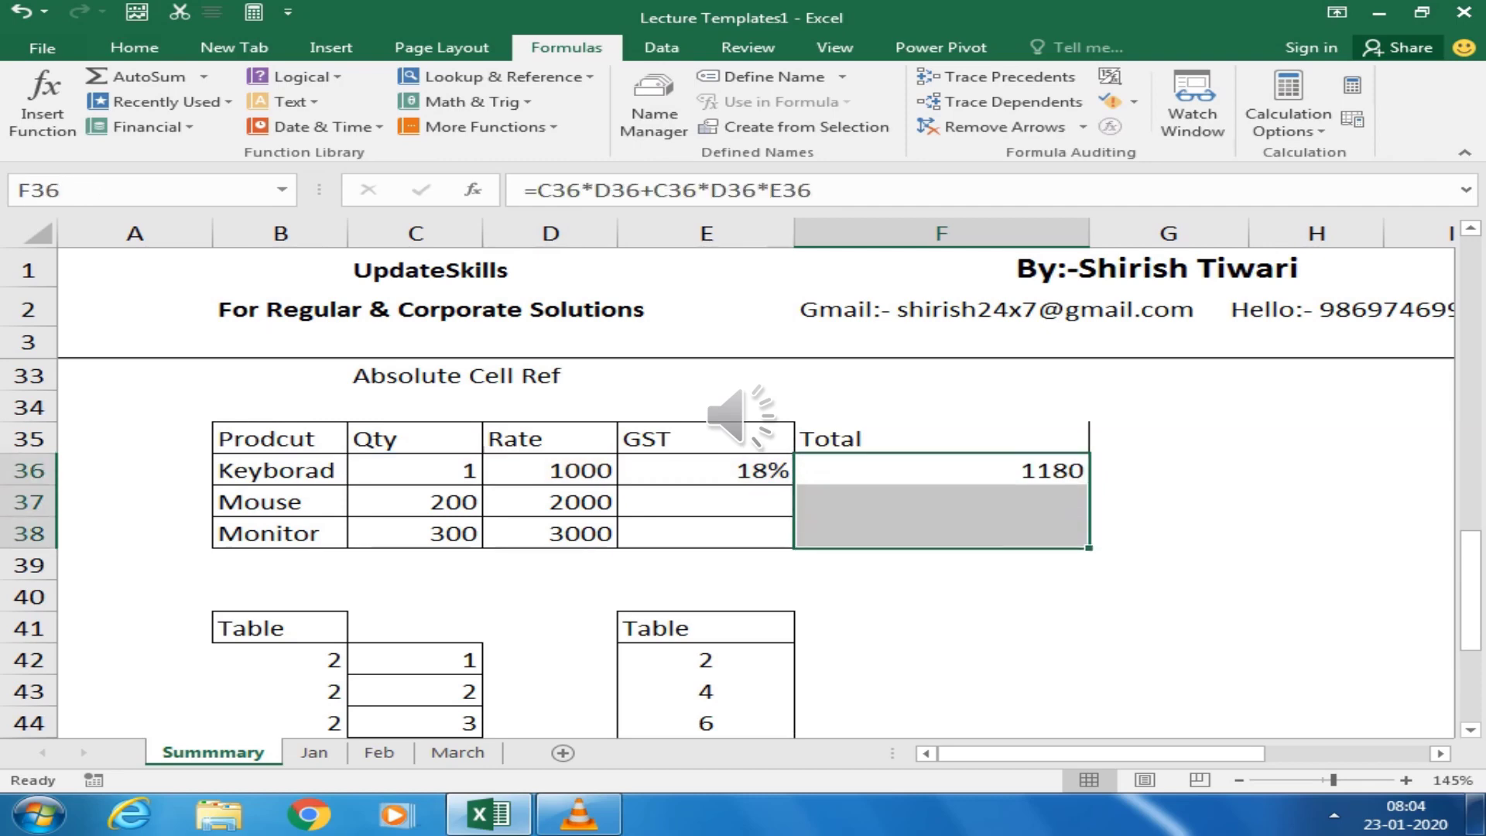
key(ctrl+d)
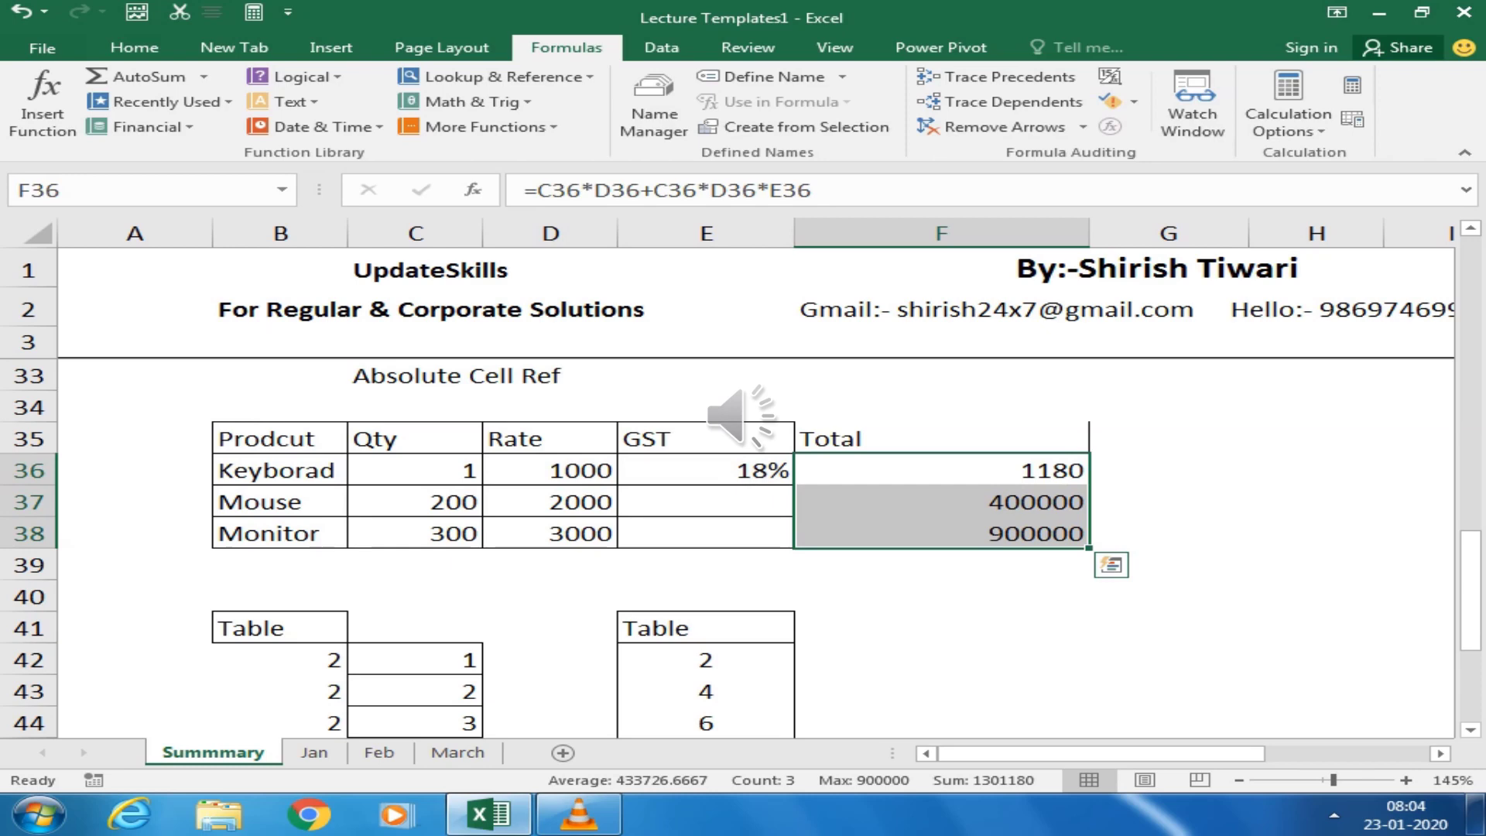
key(Left)
key(Down)
key(Down)
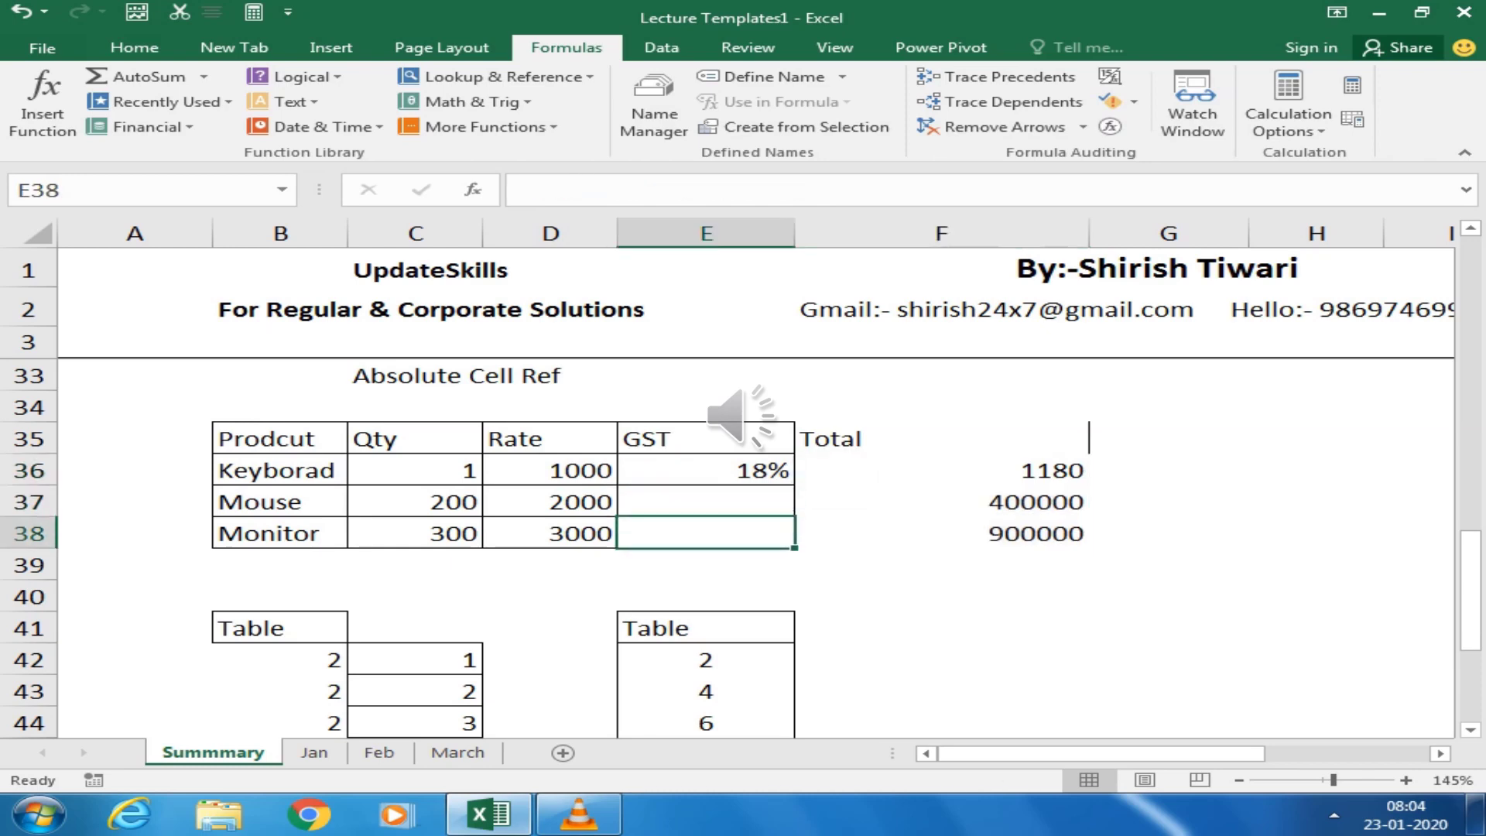
key(Up)
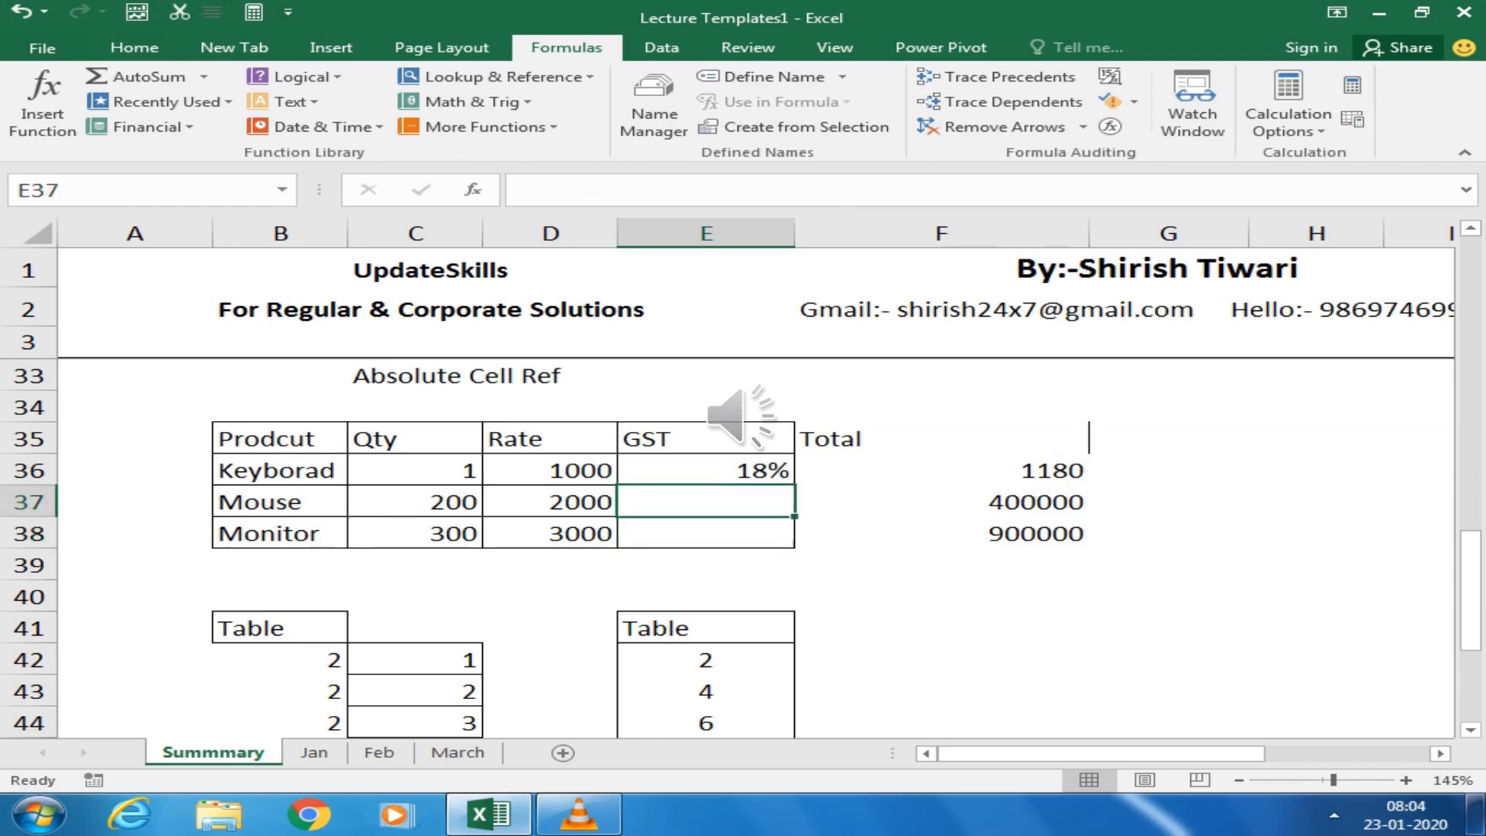
key(Up)
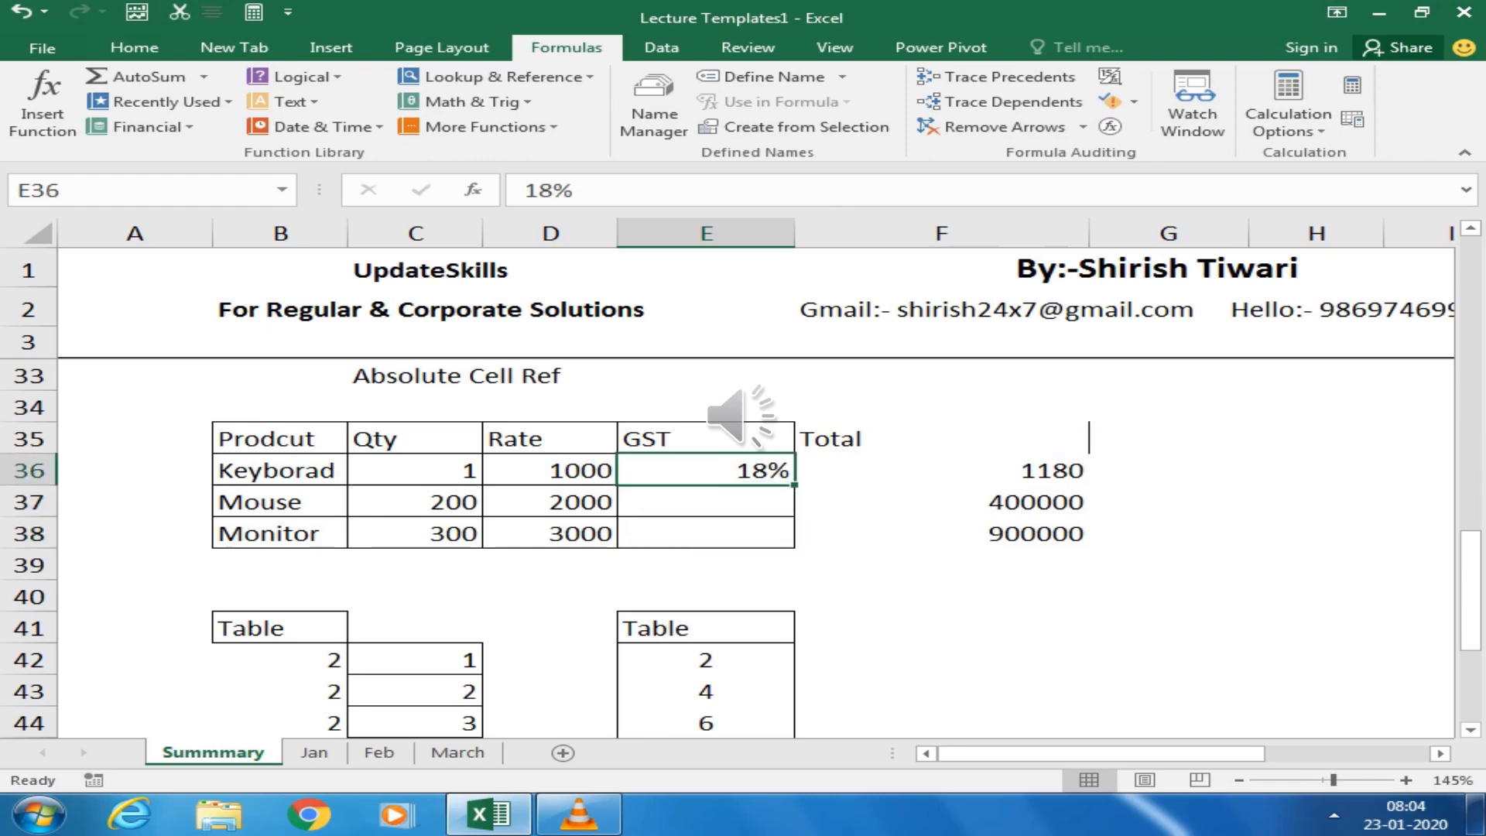
Change E36 to $E$36 in F36's formula and refill to F38, giving 472000 and 1062000
click(942, 470)
key(F2)
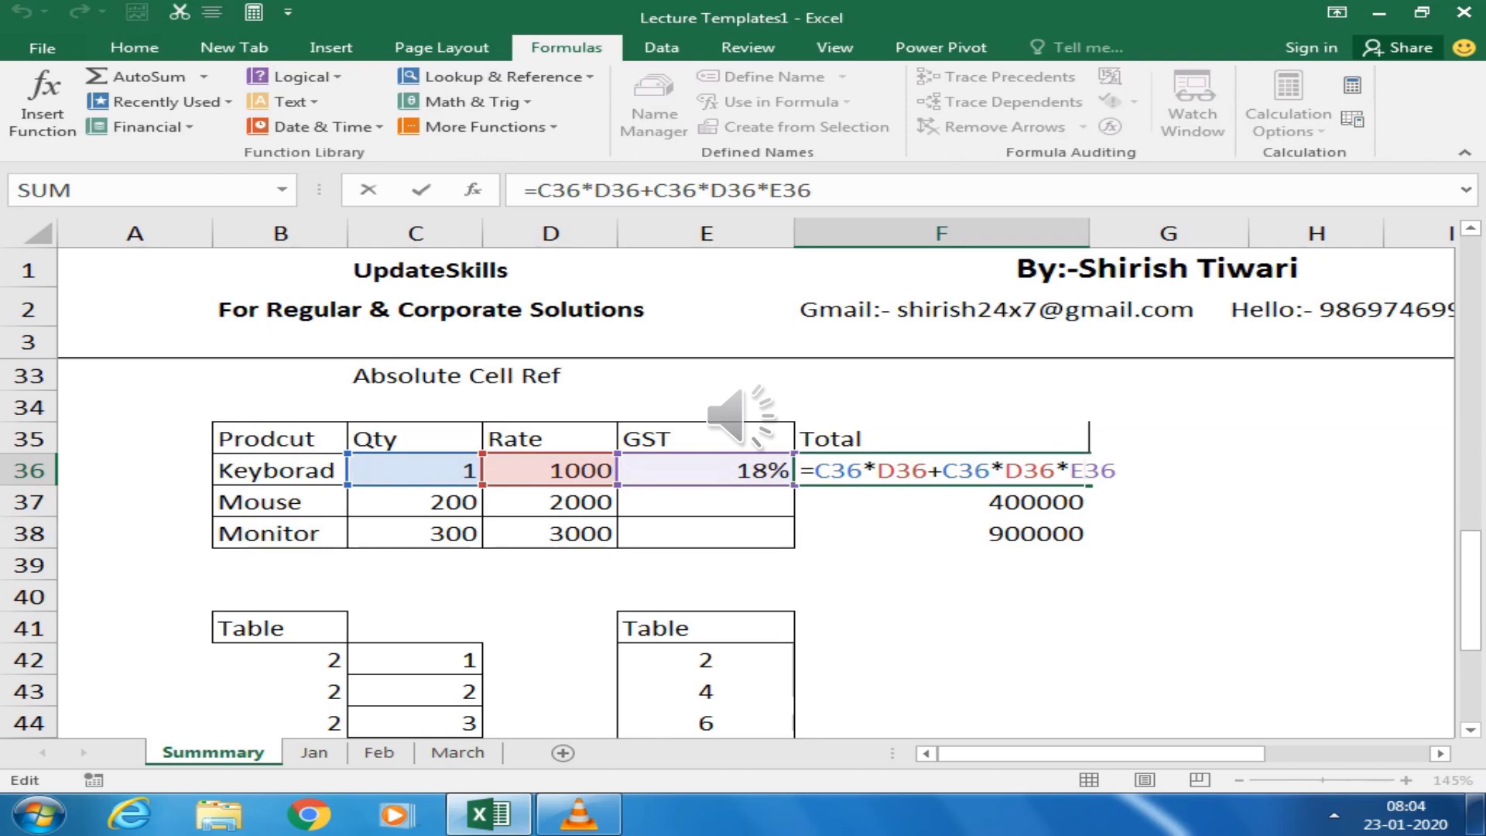
key(F4)
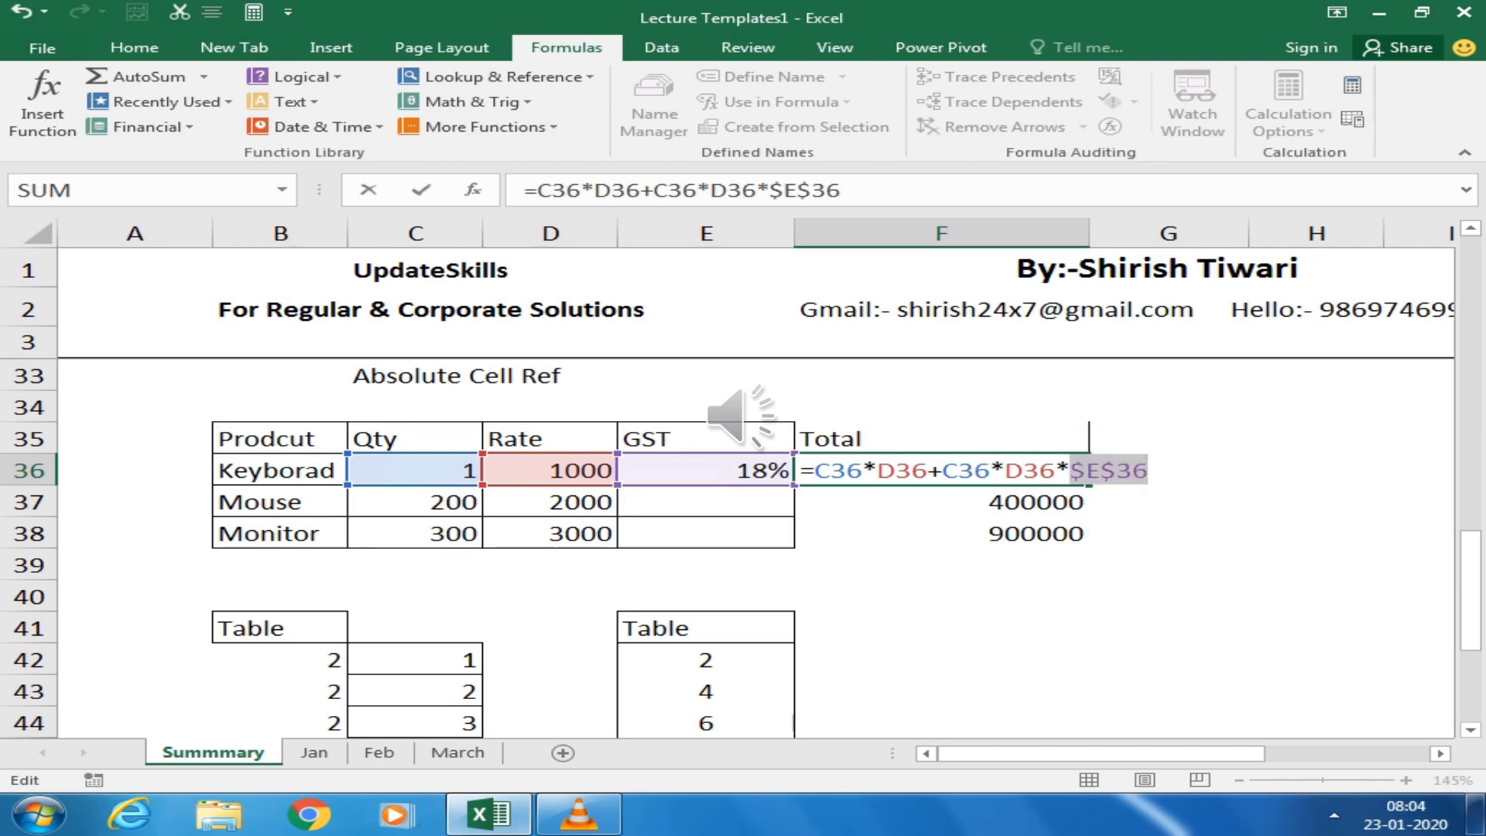
key(Return)
key(Up)
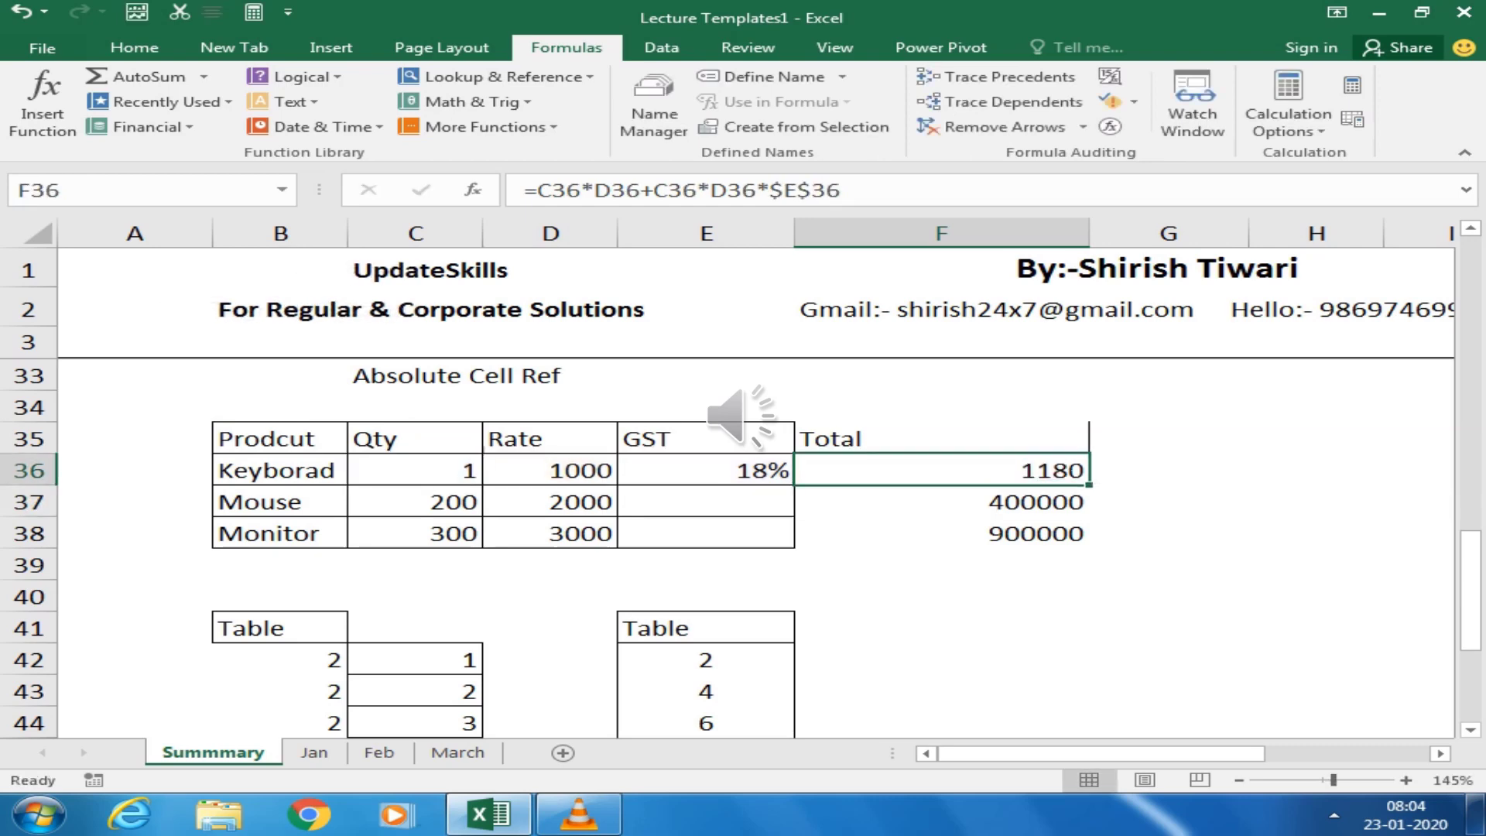
drag(1089, 485, 1090, 542)
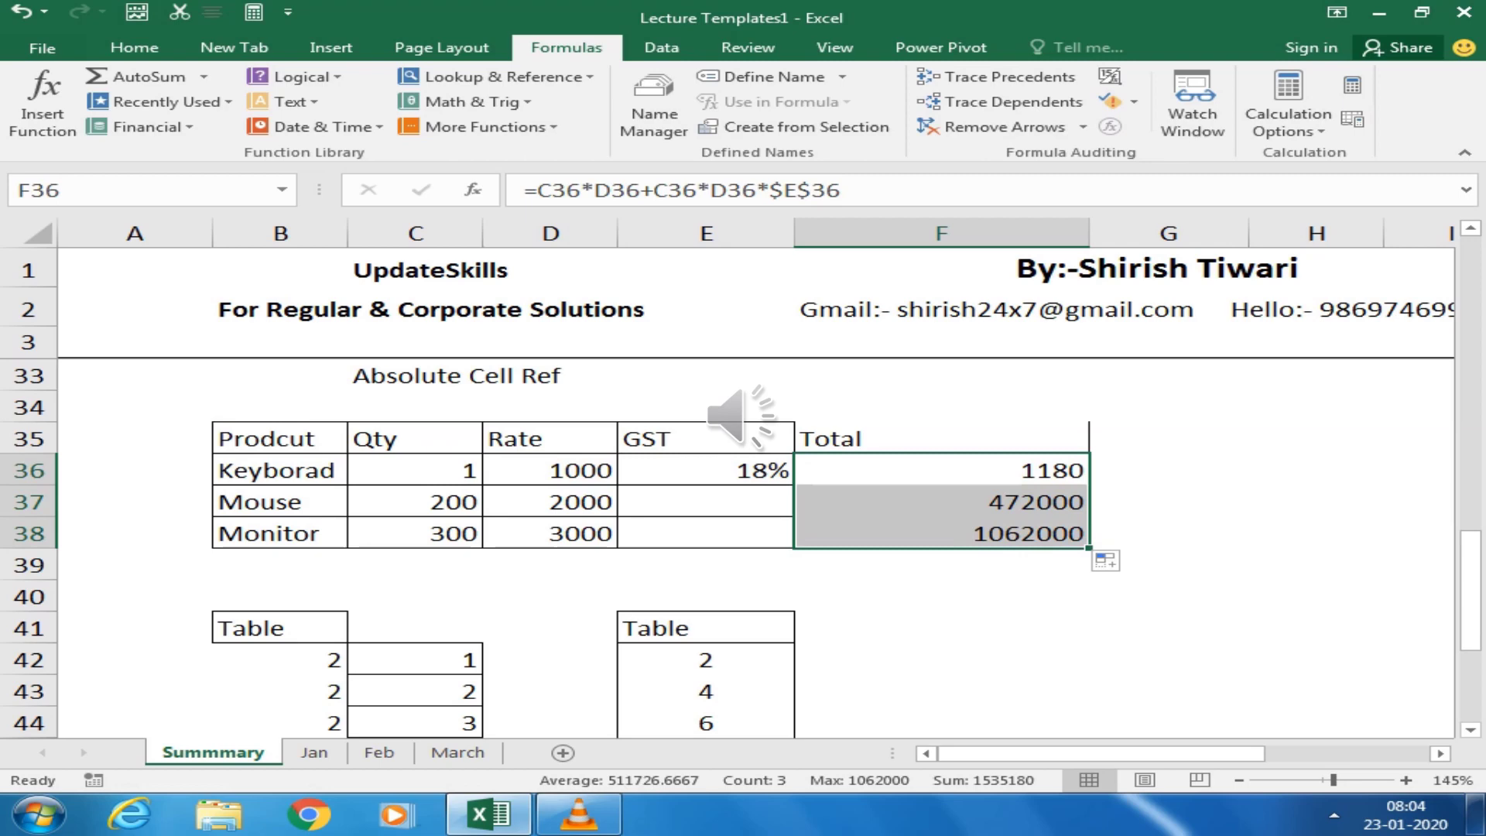
scroll(744, 542, down, 1)
scroll(743, 542, down, 2)
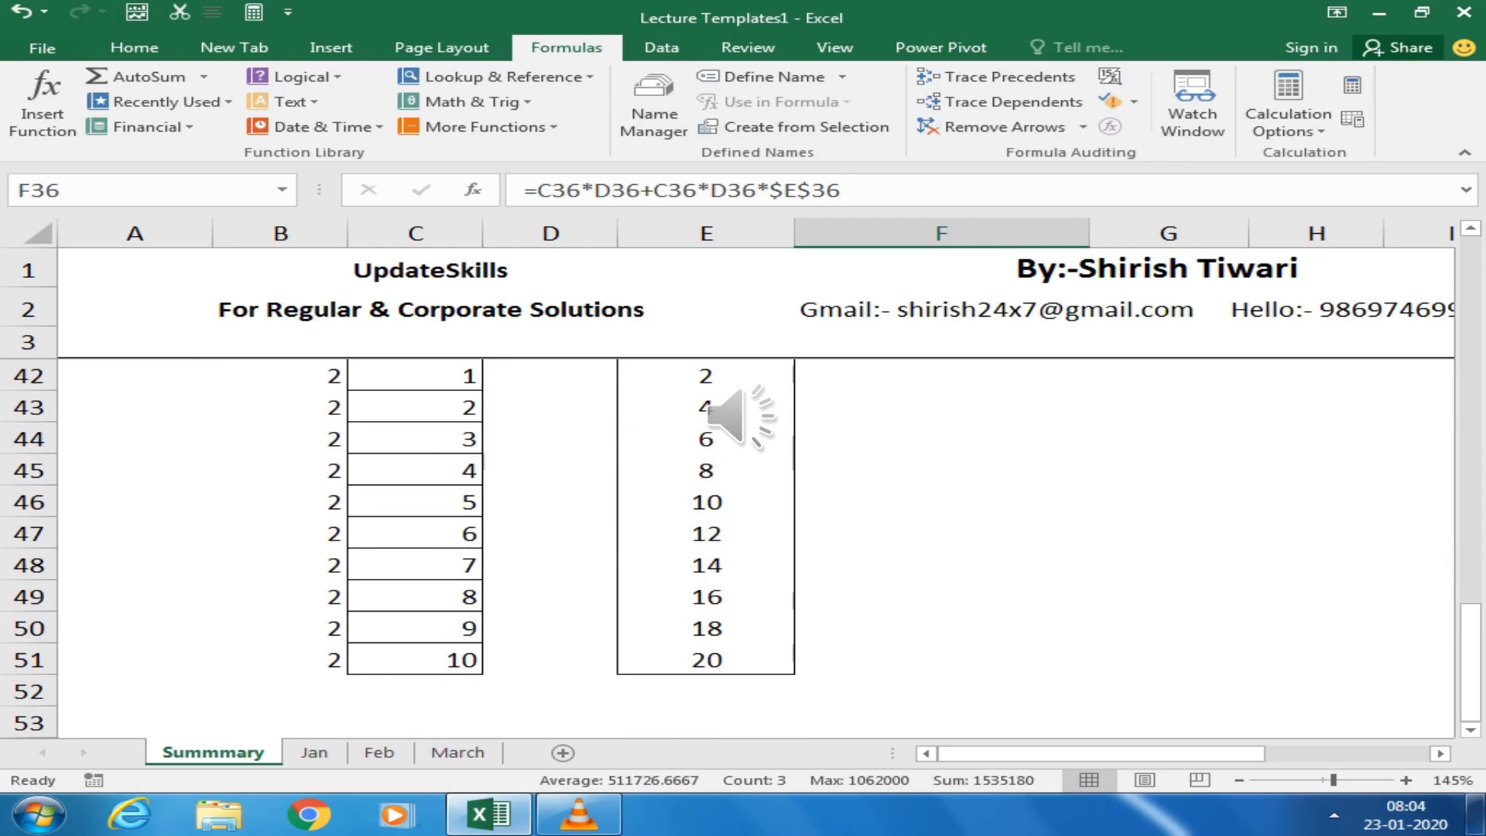
Clear the results in E42:E51 and the repeated 2s, then move the multiplier 2 to A46
drag(706, 376, 706, 660)
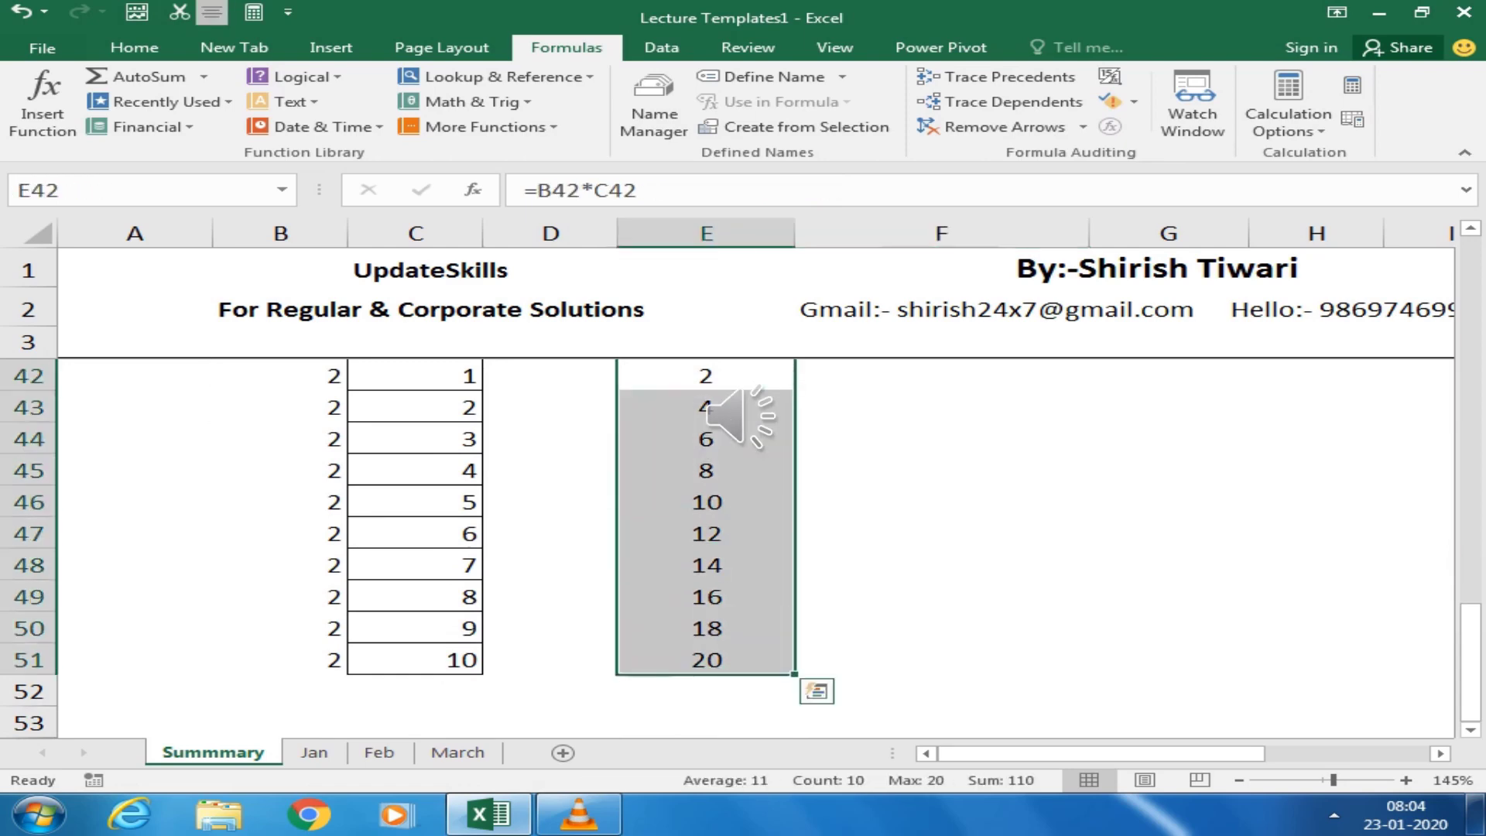
key(Delete)
drag(280, 407, 281, 660)
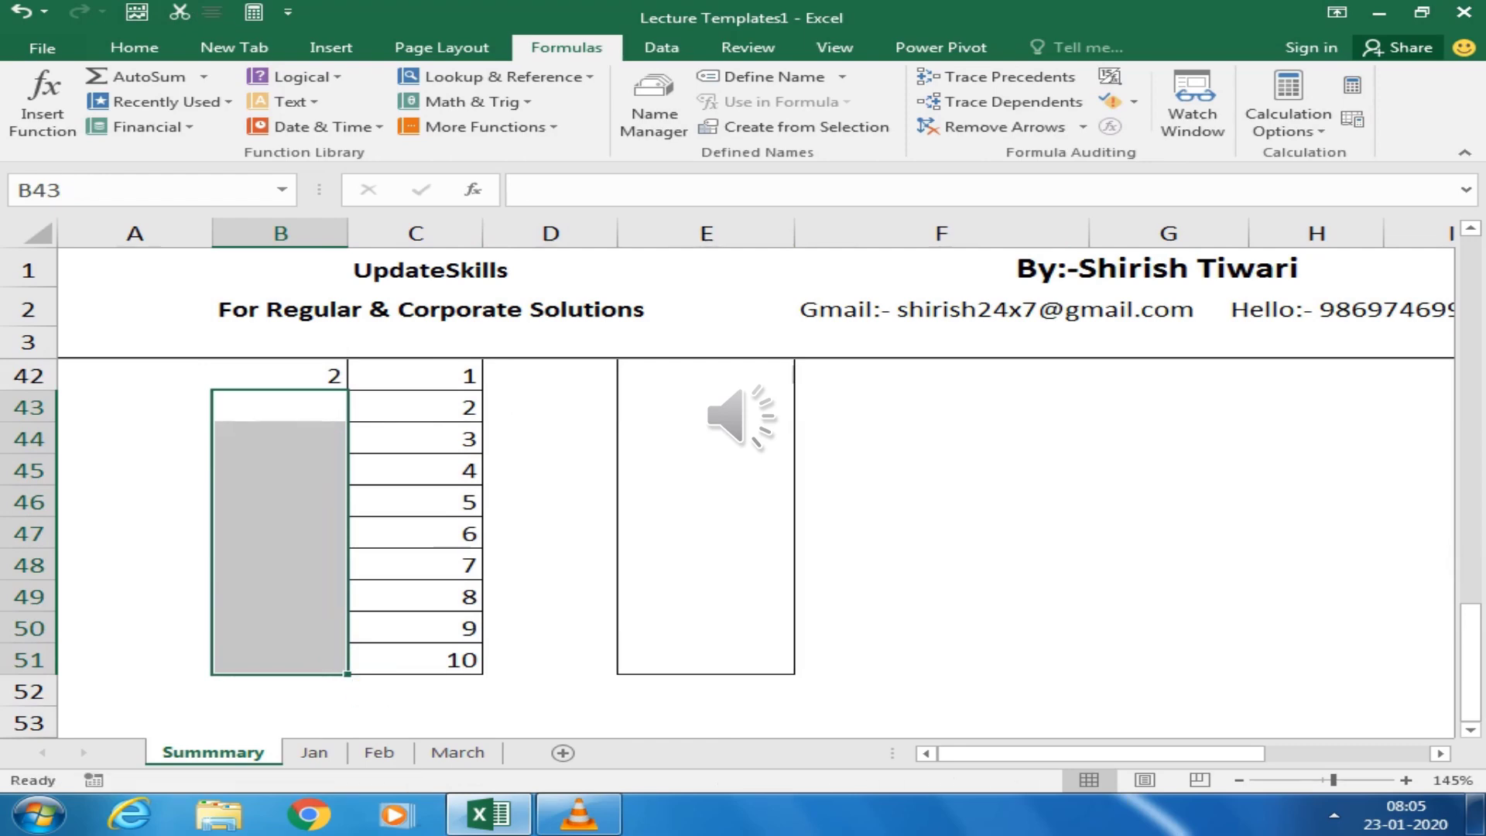
click(280, 376)
mouse_move(280, 391)
mouse_down()
mouse_move(128, 548)
mouse_move(128, 516)
mouse_up()
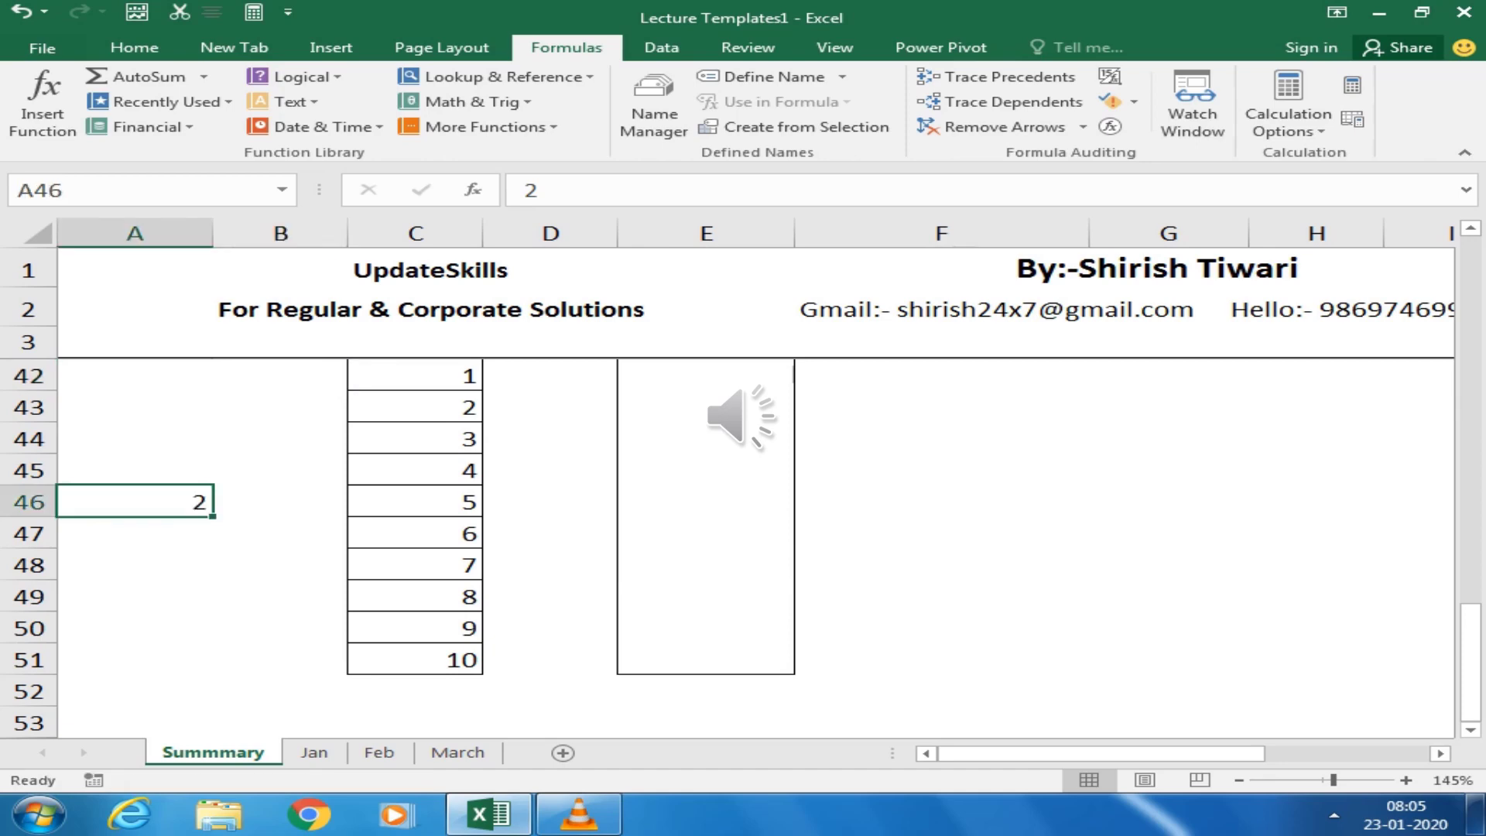
Enter =A46*C42 in E42 and fill it down to E47, giving 2 then zeros
click(706, 564)
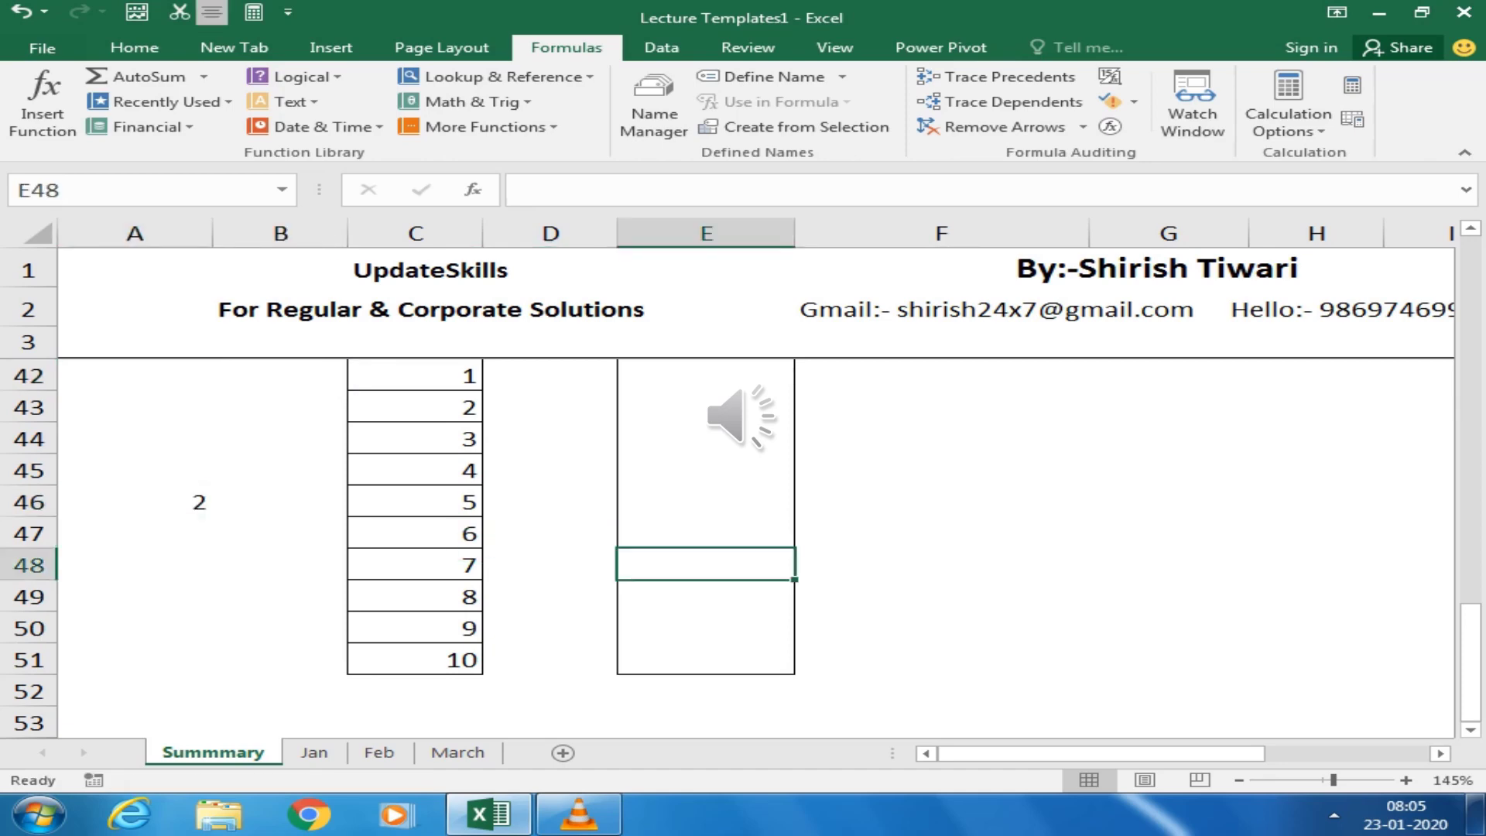
scroll(744, 542, up, 1)
click(706, 469)
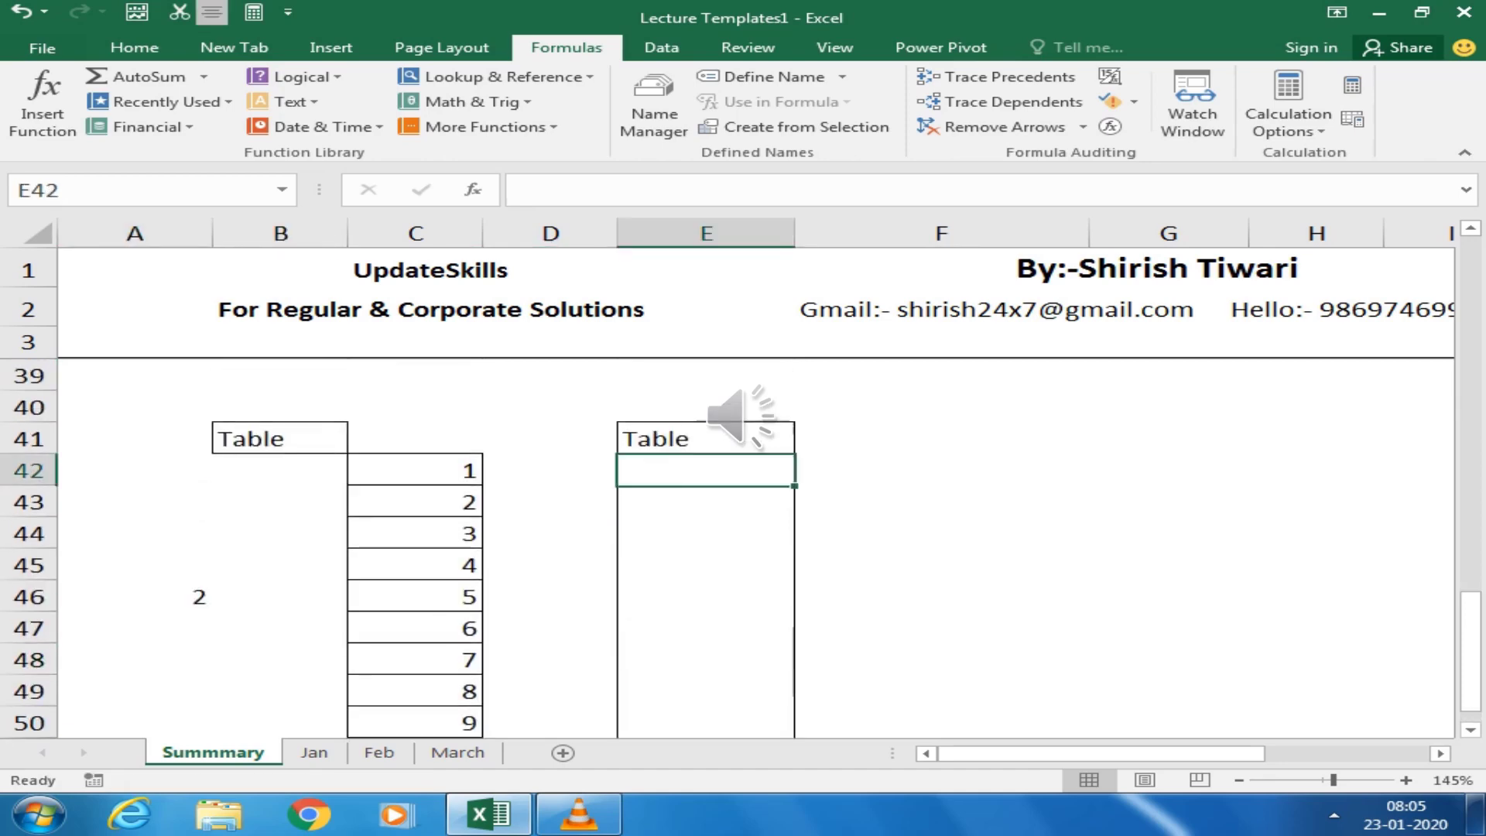
text(=)
key(Left)
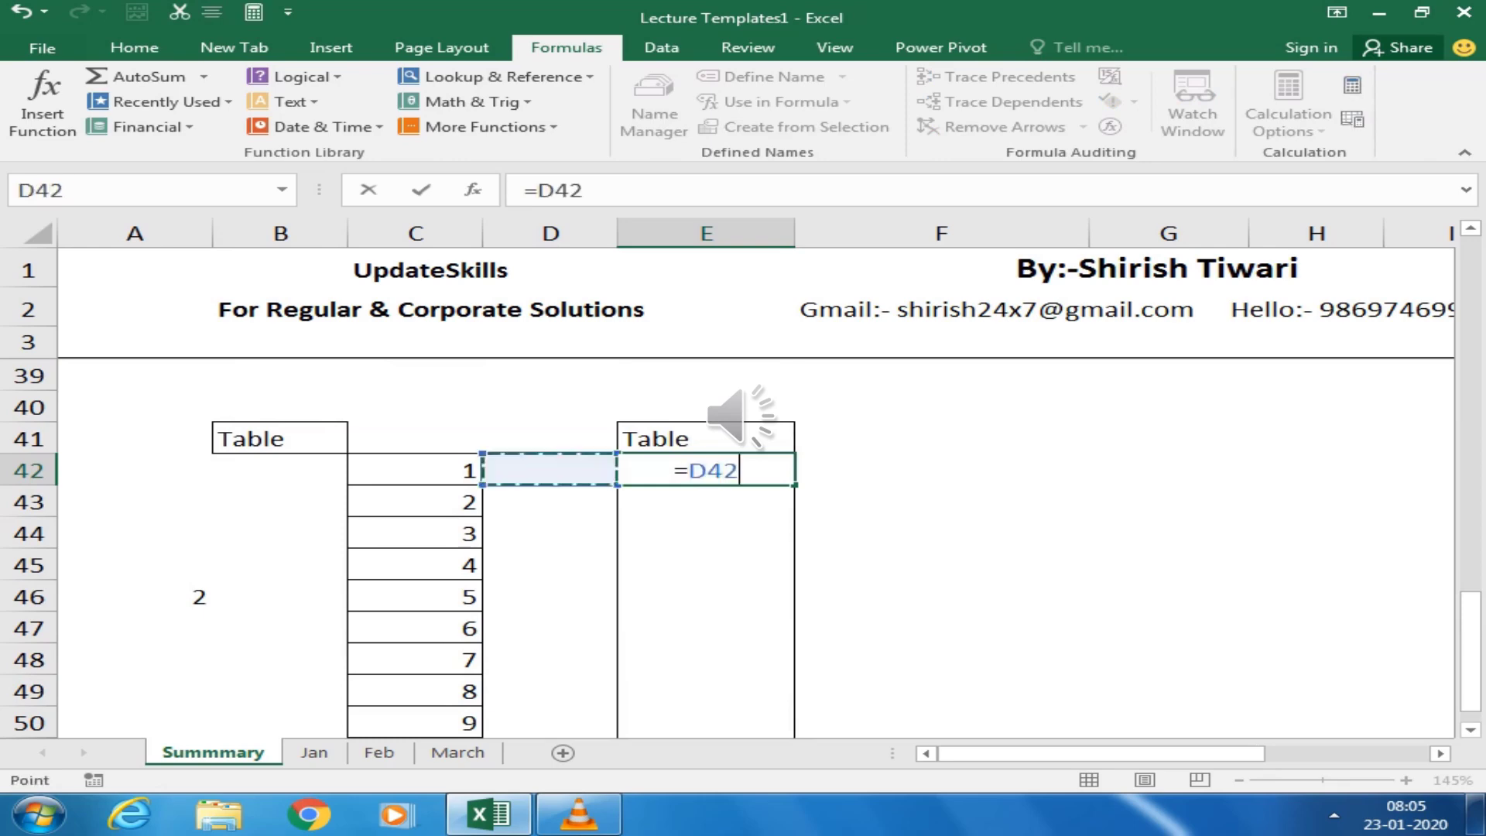
key(Left)
key(Left)
key(Down)
key(Down)
key(Down)
key(Down)
key(Left)
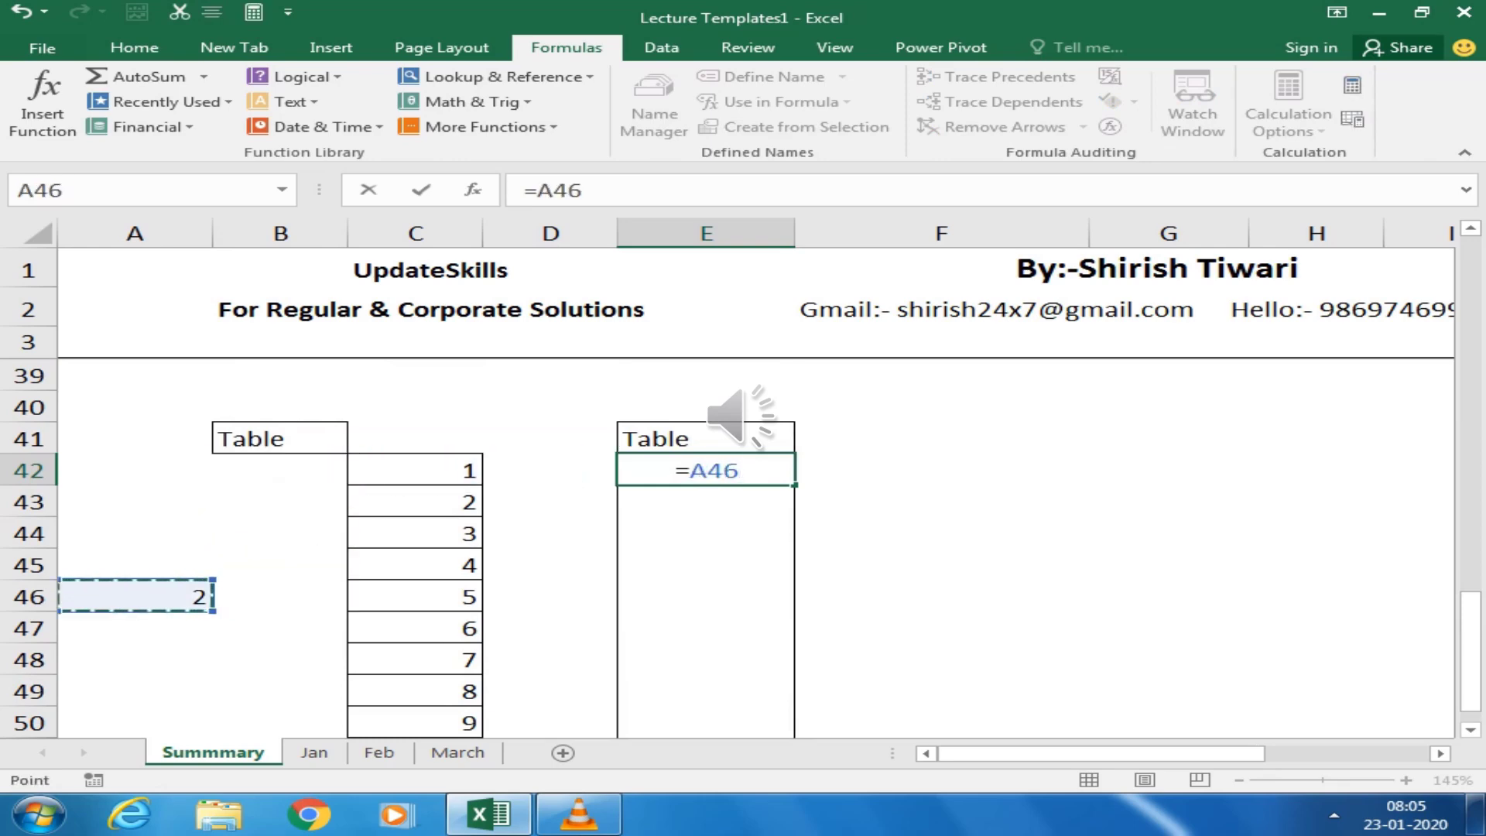
text(*)
key(Left)
key(Left)
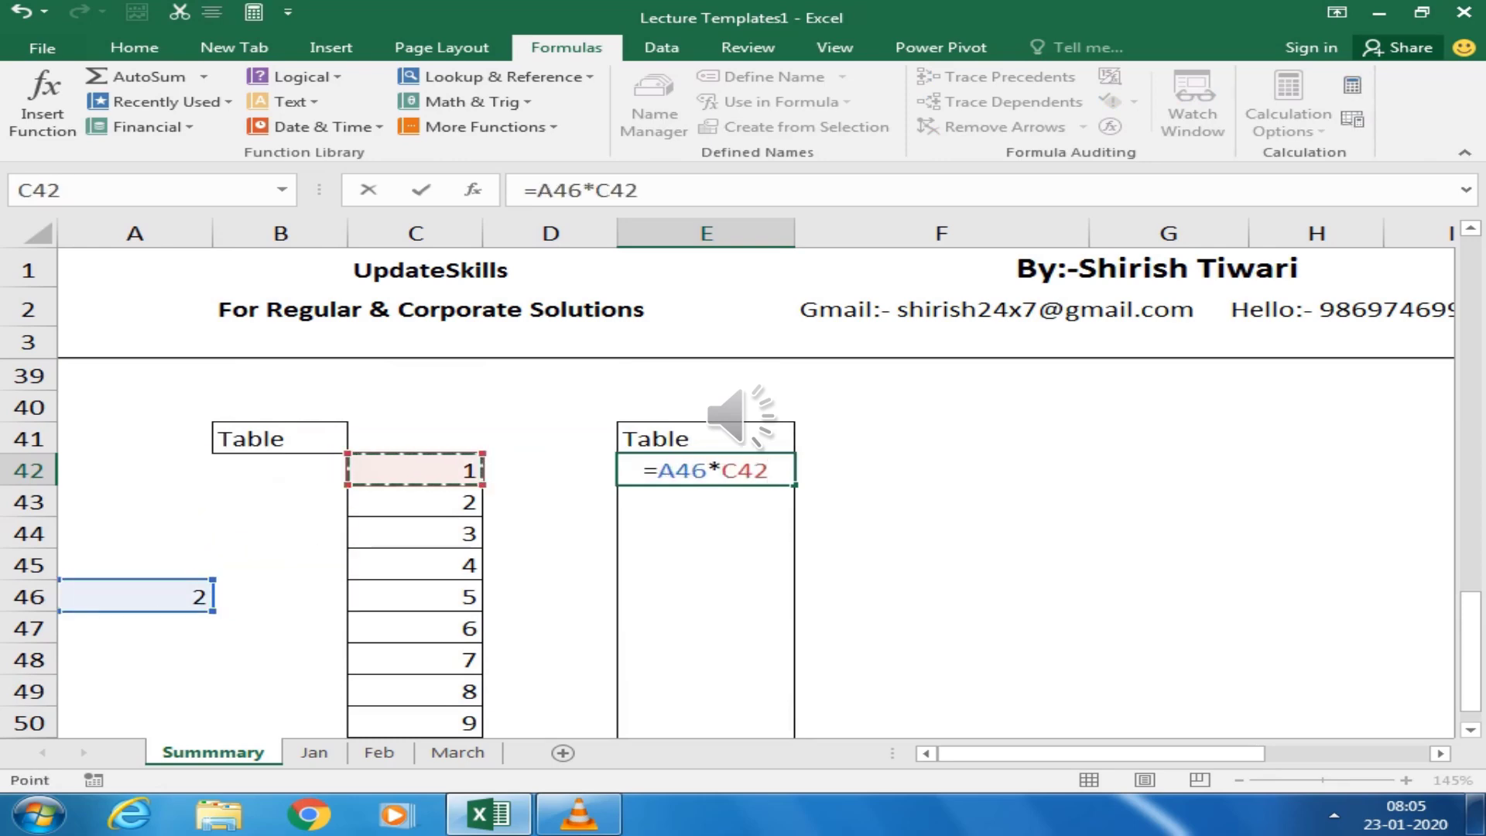
key(Return)
key(Up)
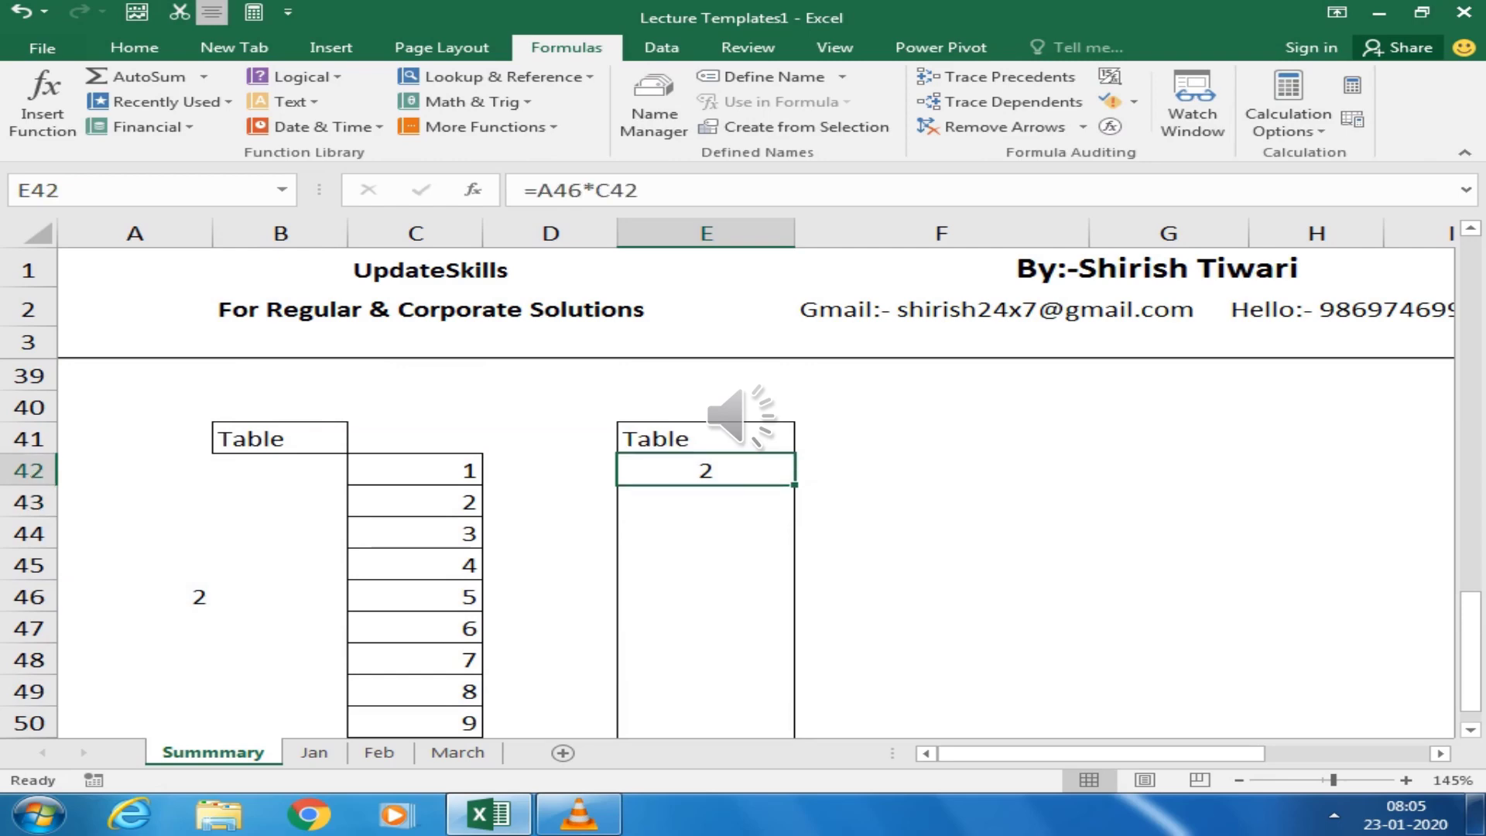
drag(794, 485, 794, 630)
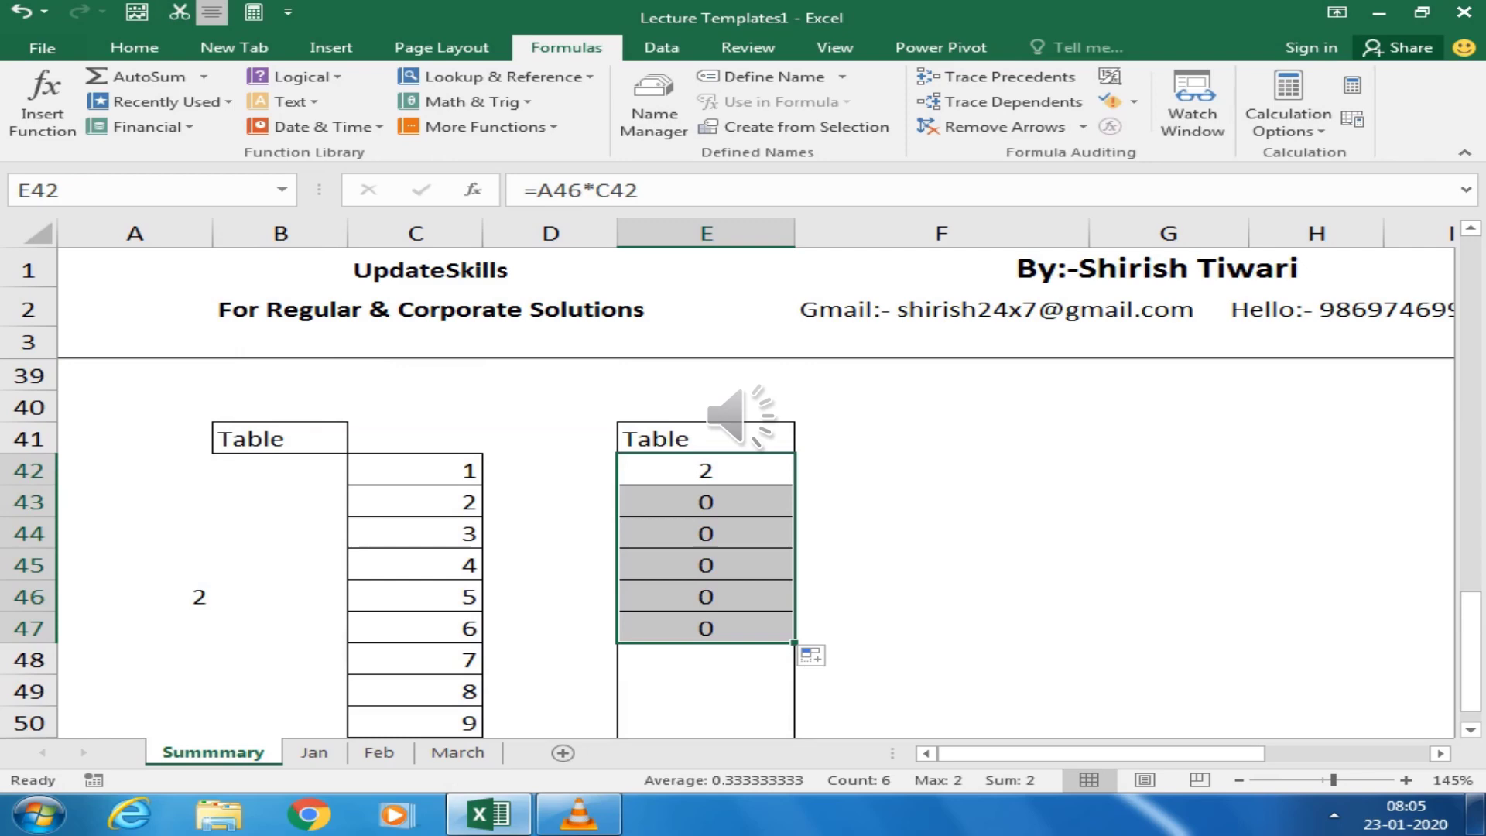
Show formulas to inspect the filled-down formulas in E45 and E46
click(705, 565)
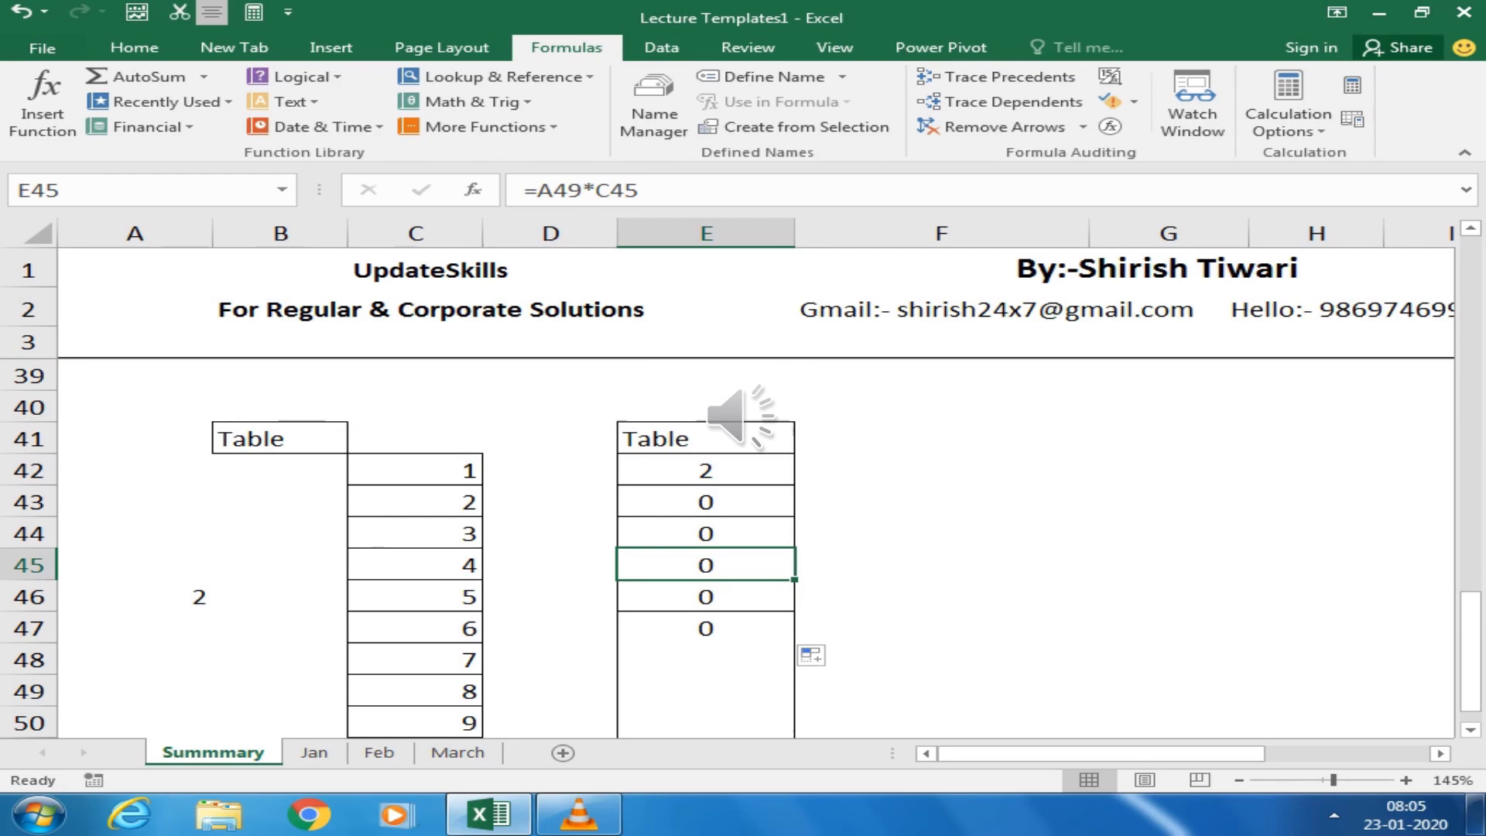
key(ctrl+grave)
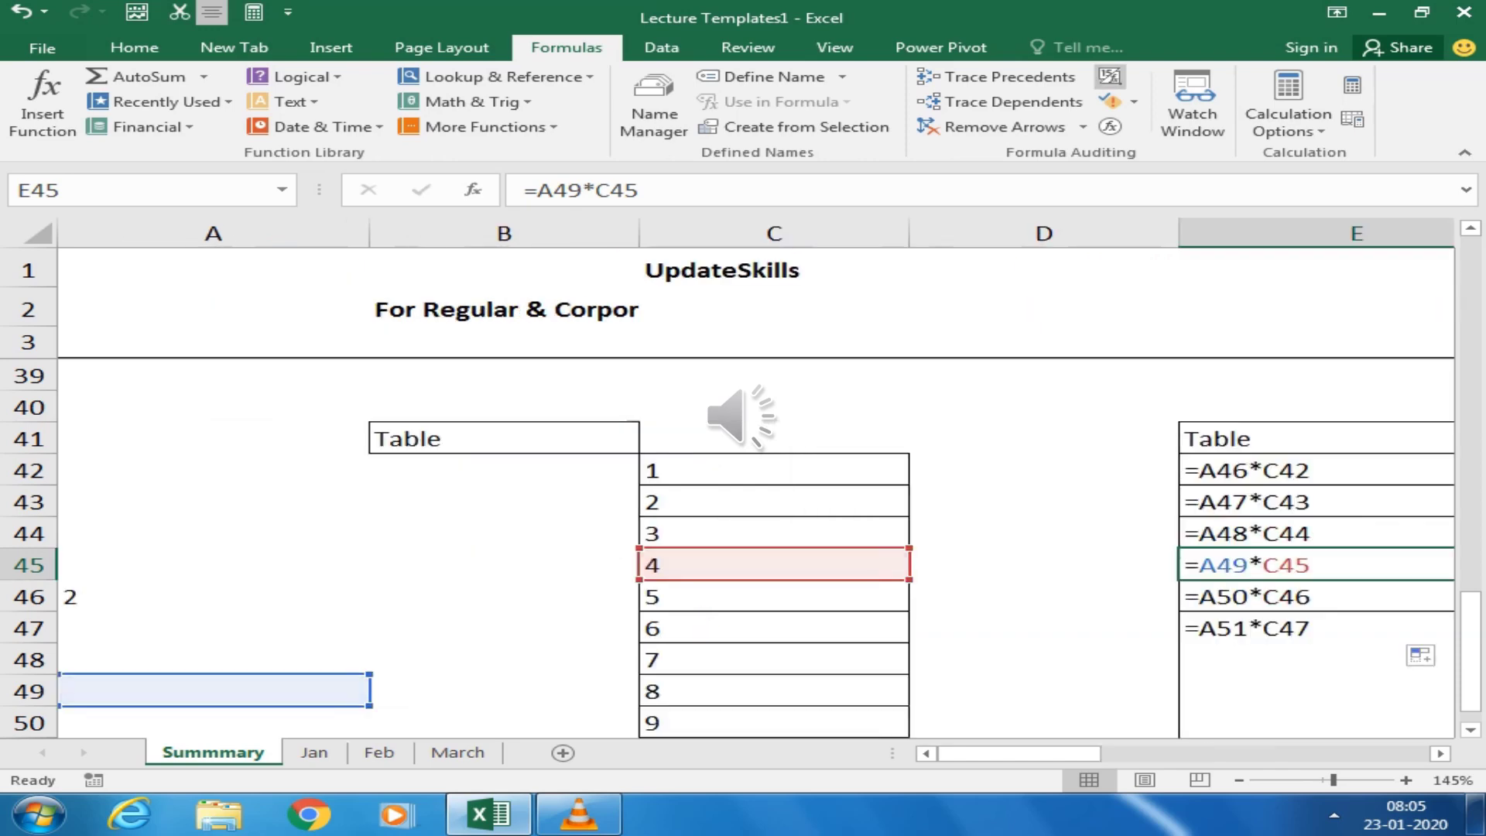
scroll(741, 551, down, 1)
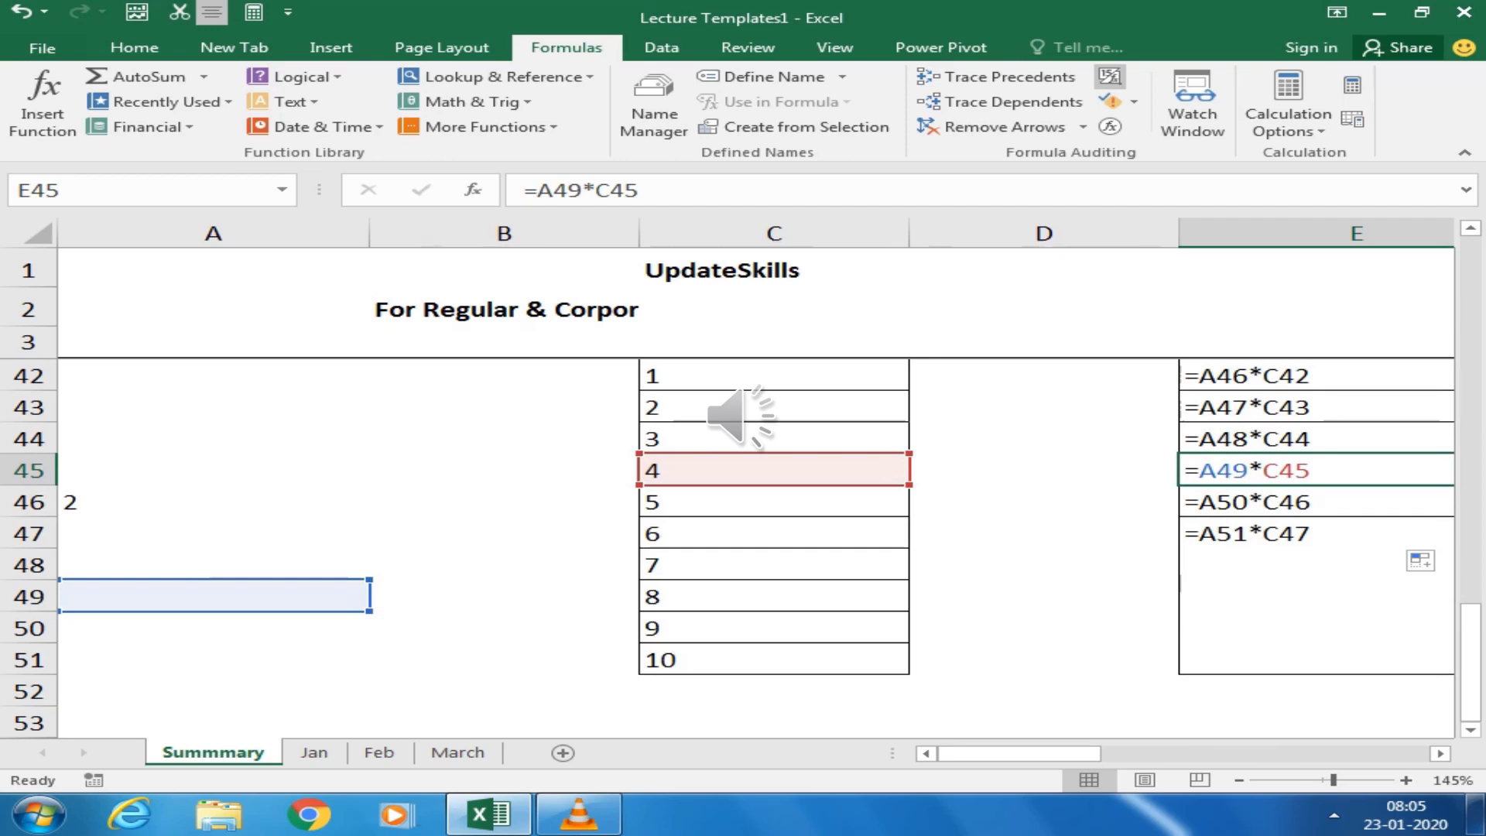
click(1316, 502)
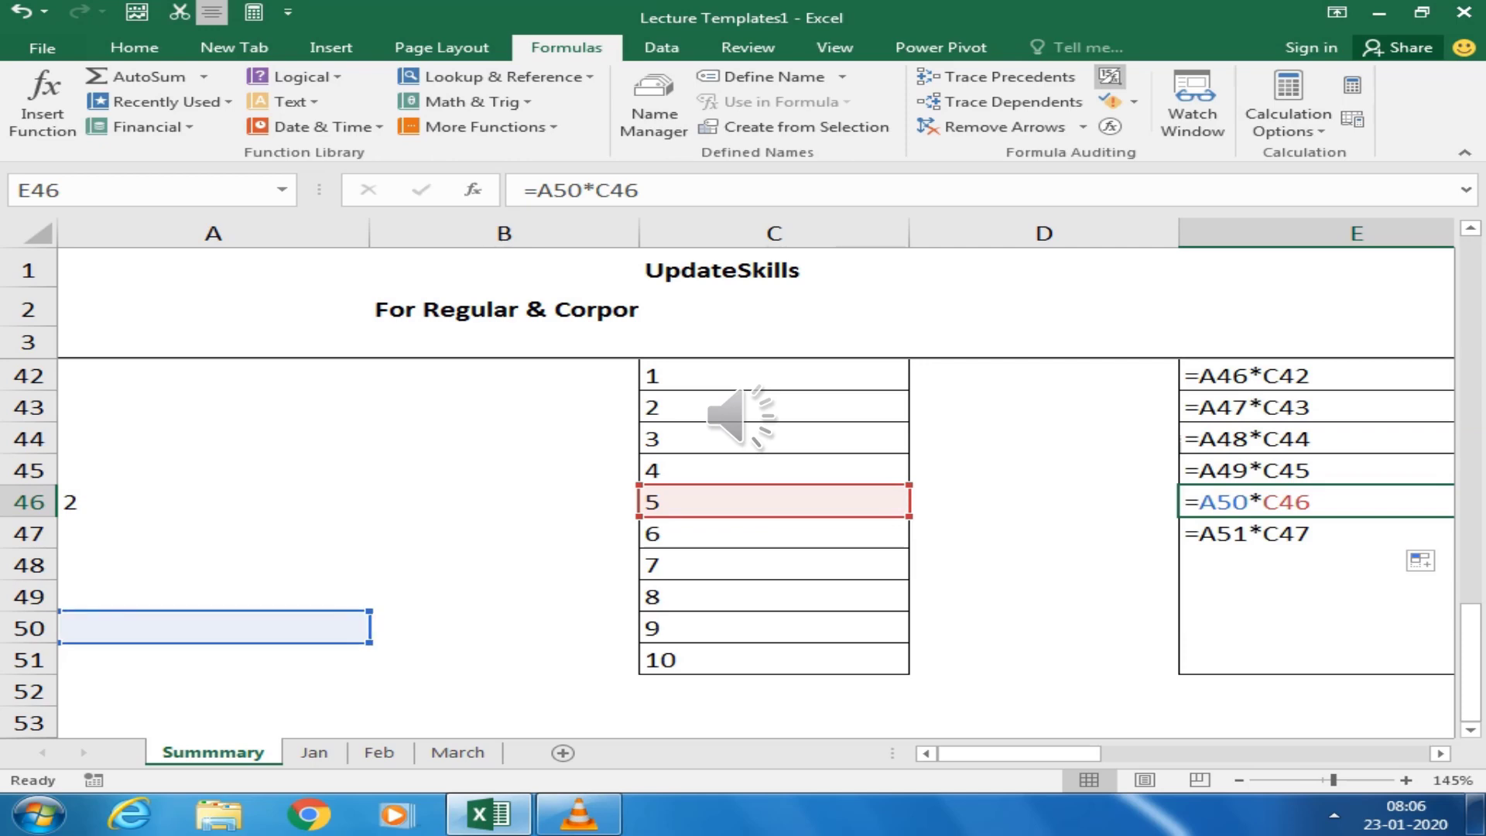
Correct E46's formula to =A46*C46
key(Right)
key(Up)
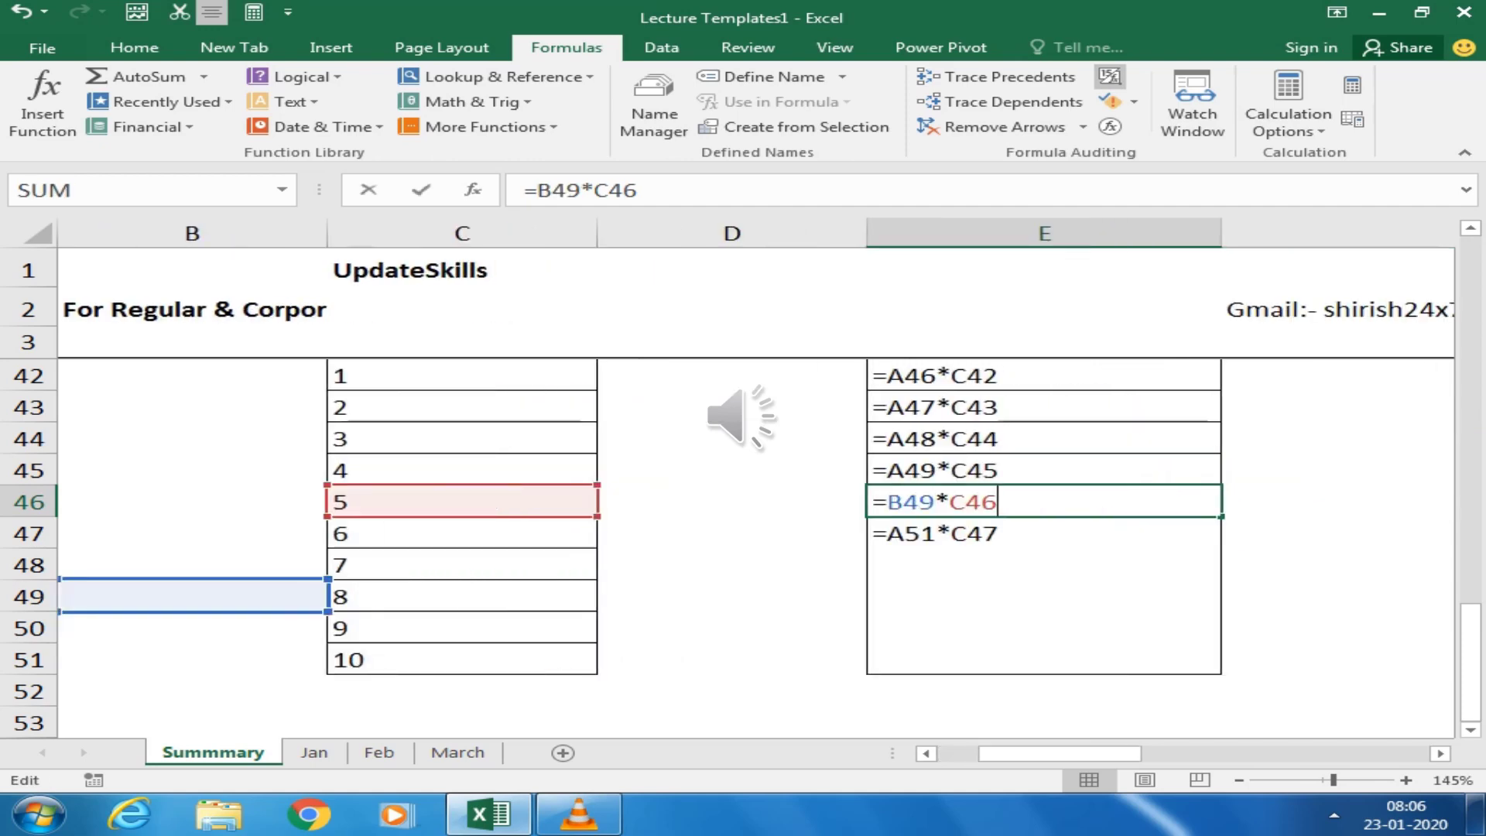
key(Up)
key(Up)
key(F2)
key(Left)
key(Right)
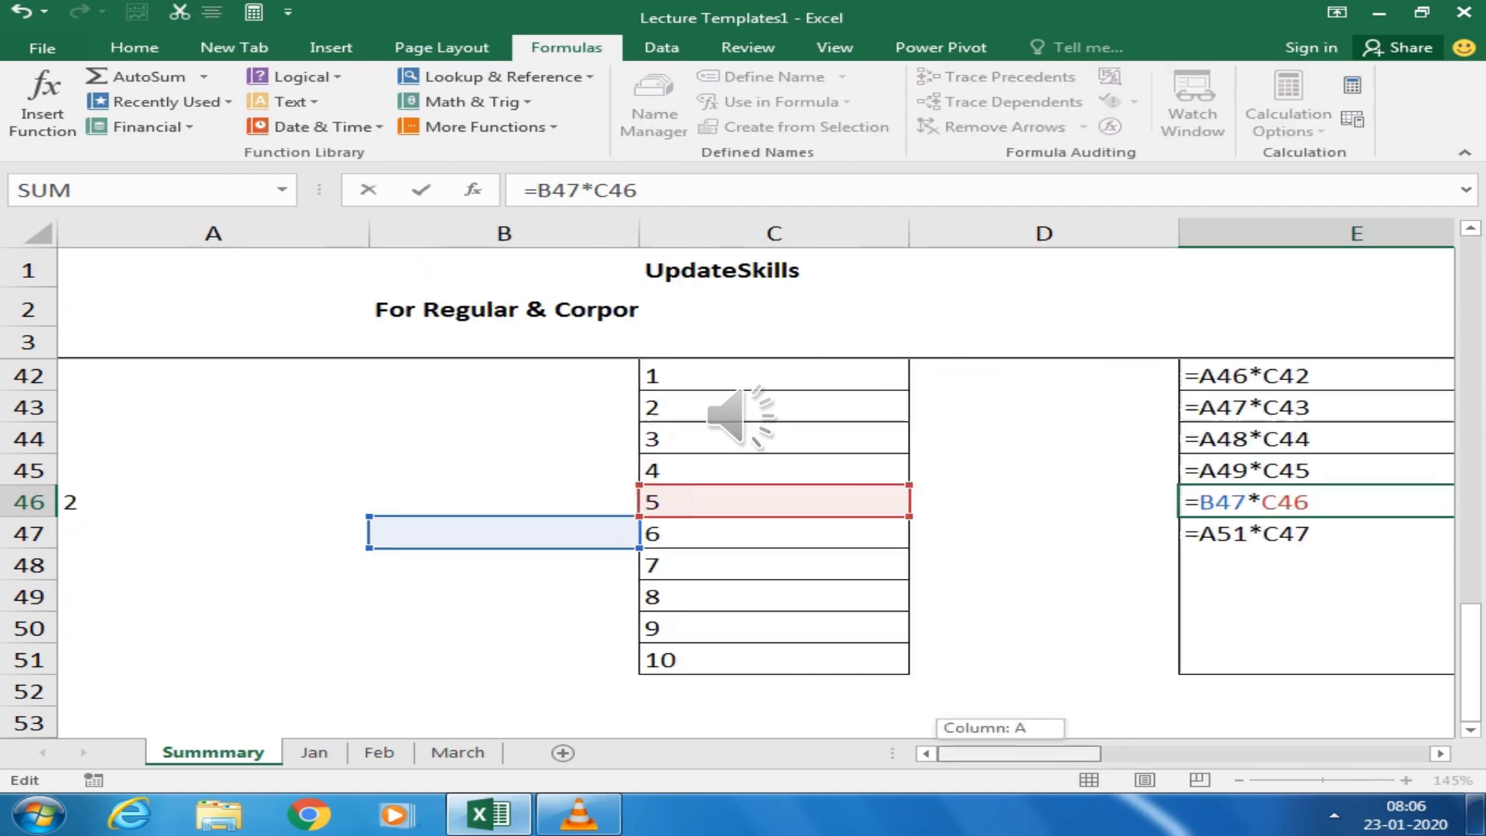
key(Up)
key(Left)
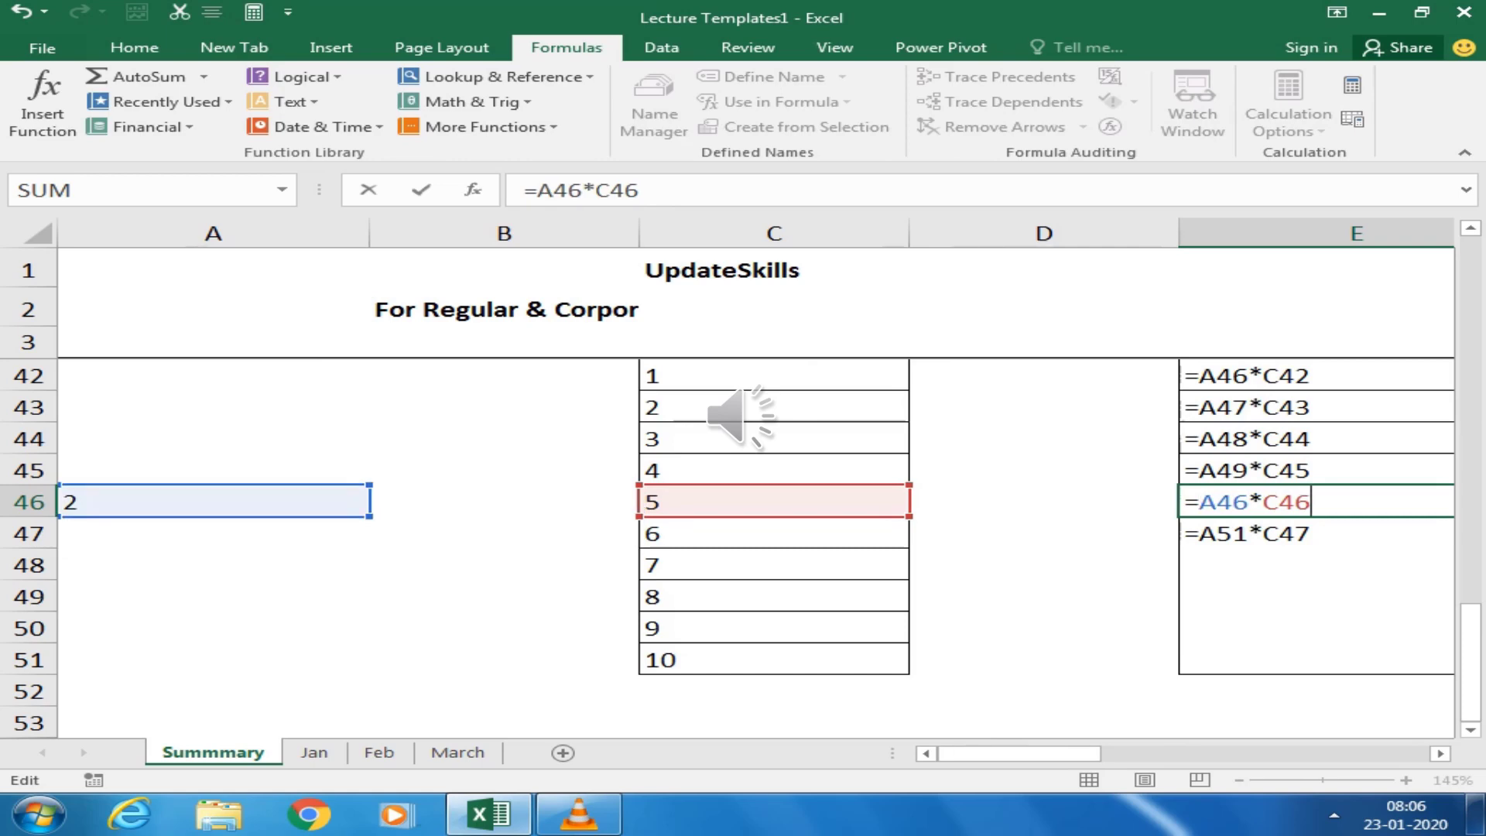
key(Return)
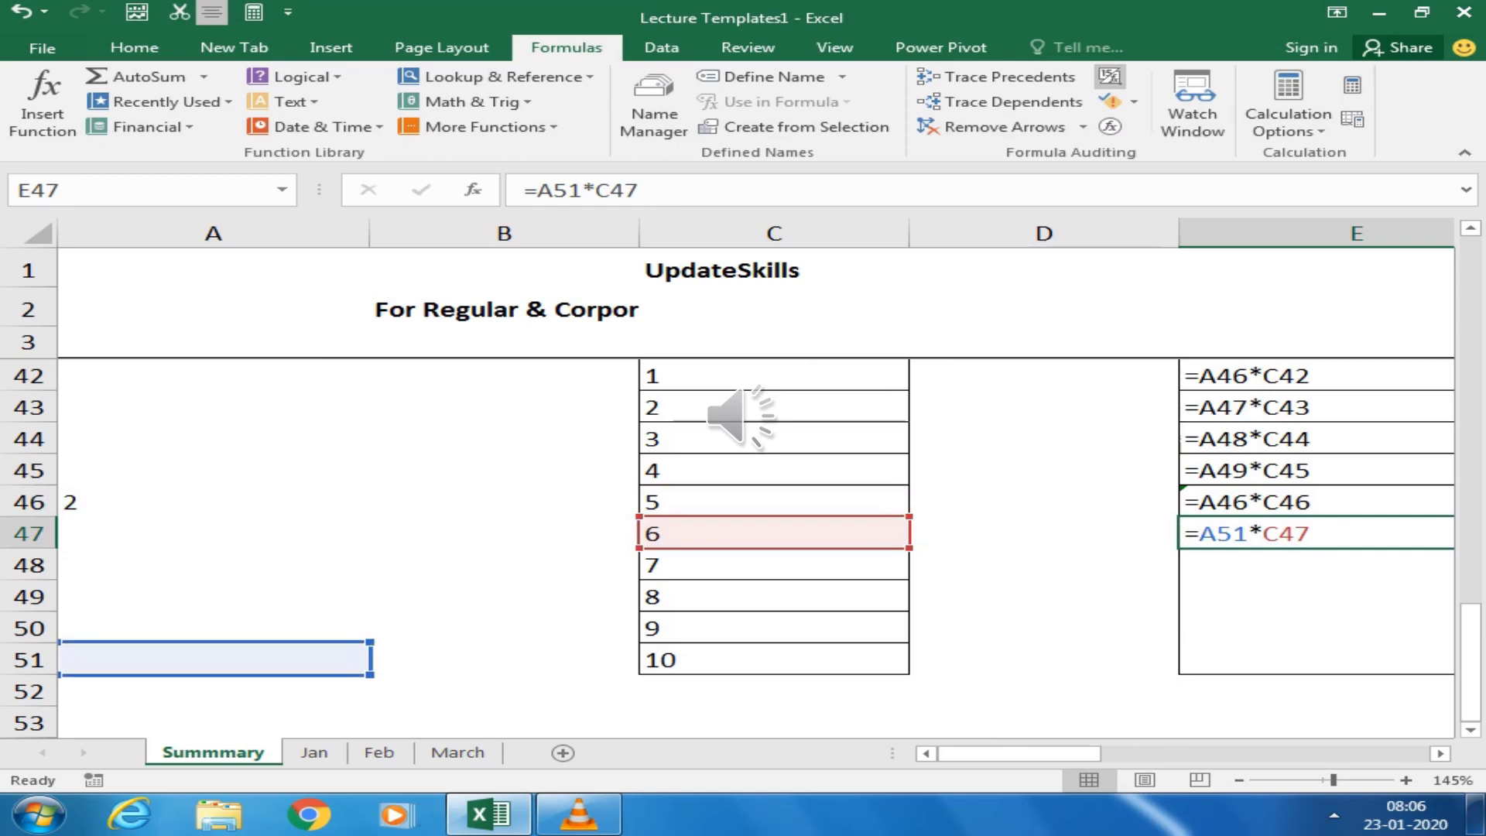
Try shifting E47's first reference toward A46
key(F2)
key(Up)
key(Up)
key(Up)
key(Right)
key(Up)
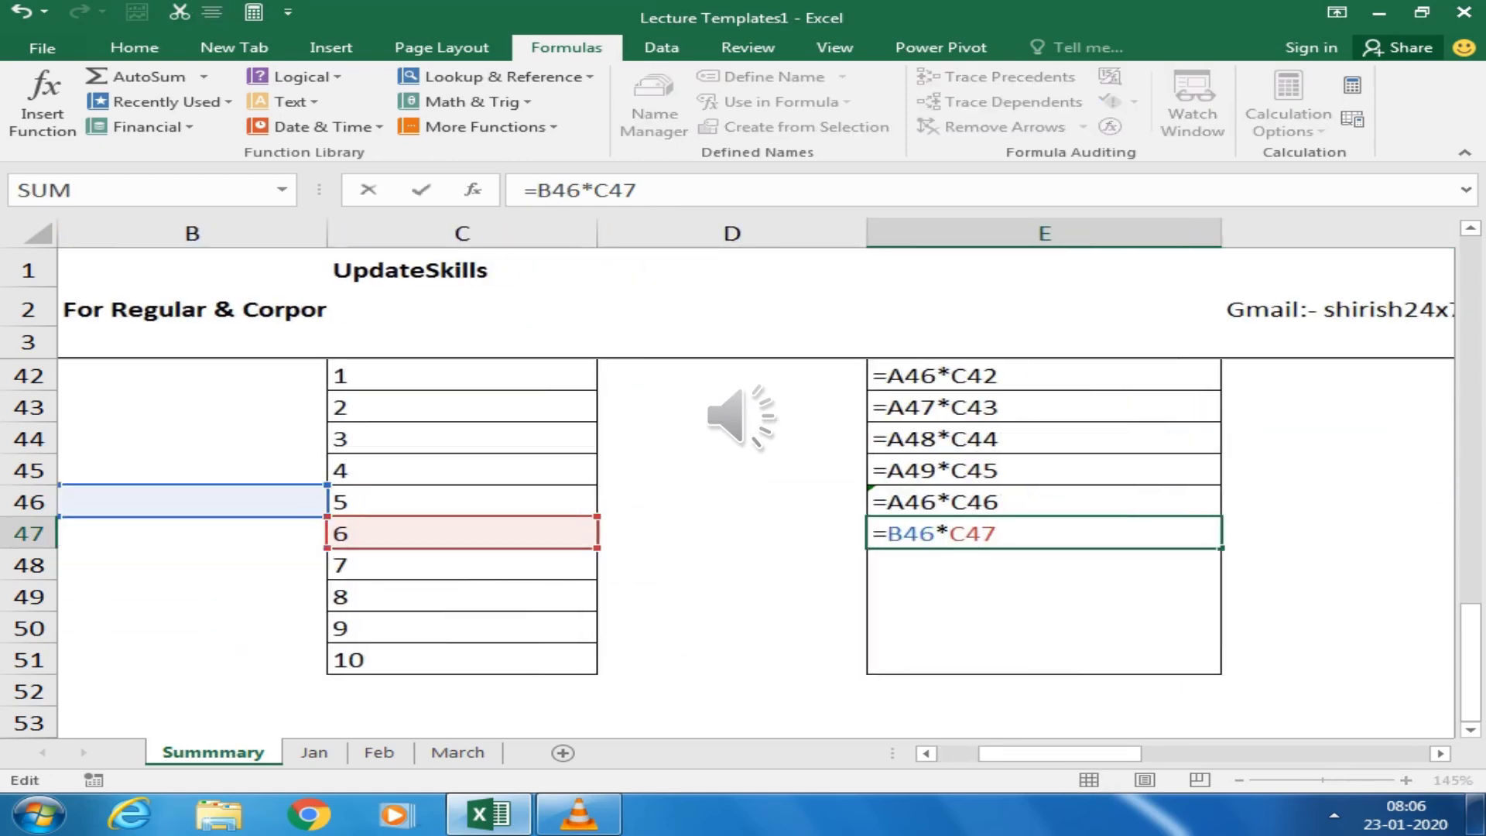
drag(1061, 753, 1020, 753)
click(503, 501)
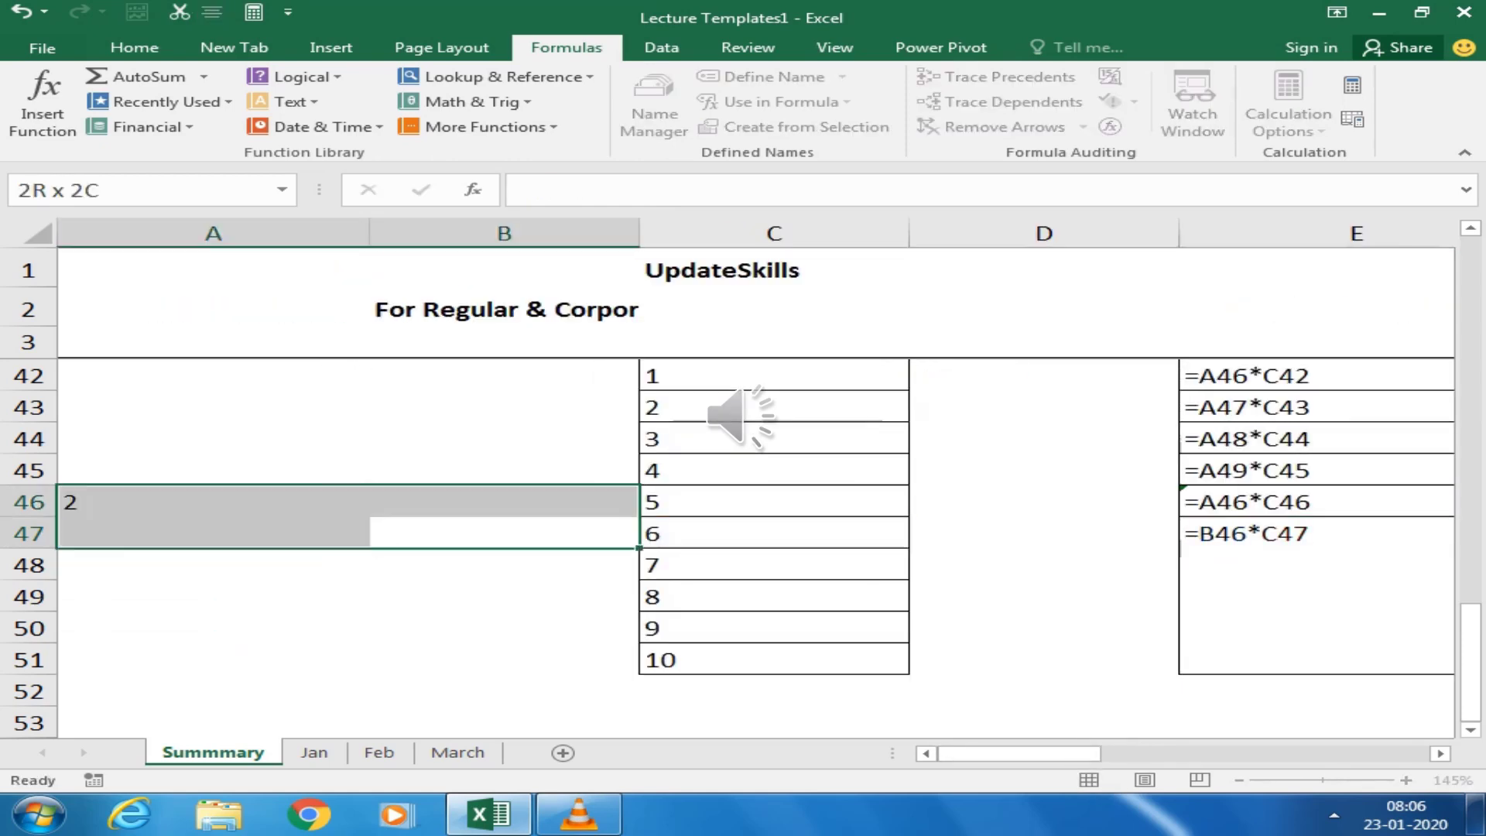
Compare the references used by E46 and E47, then cancel the E47 edit
click(29, 502)
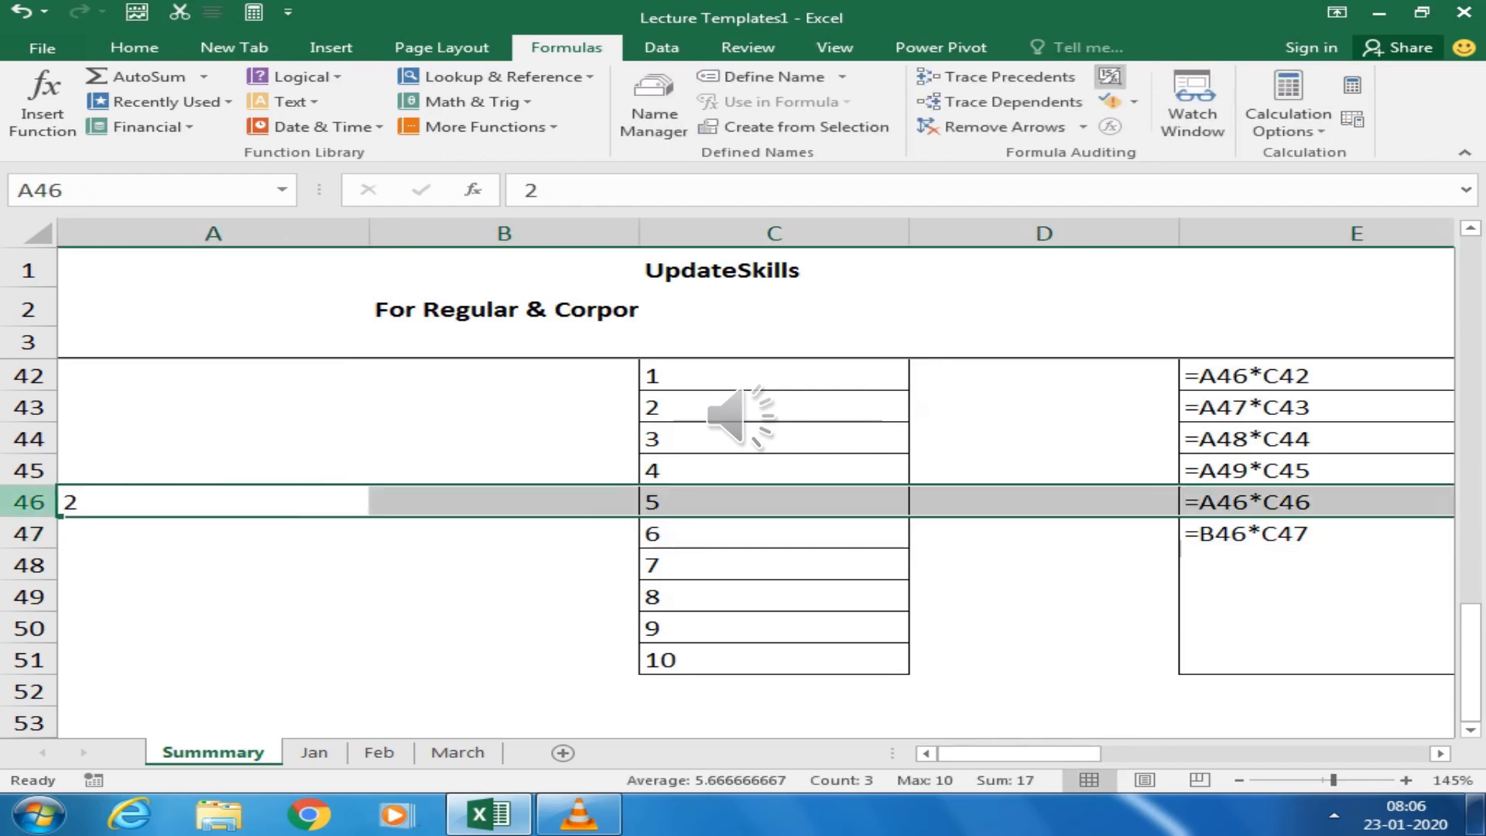
click(213, 501)
click(1317, 502)
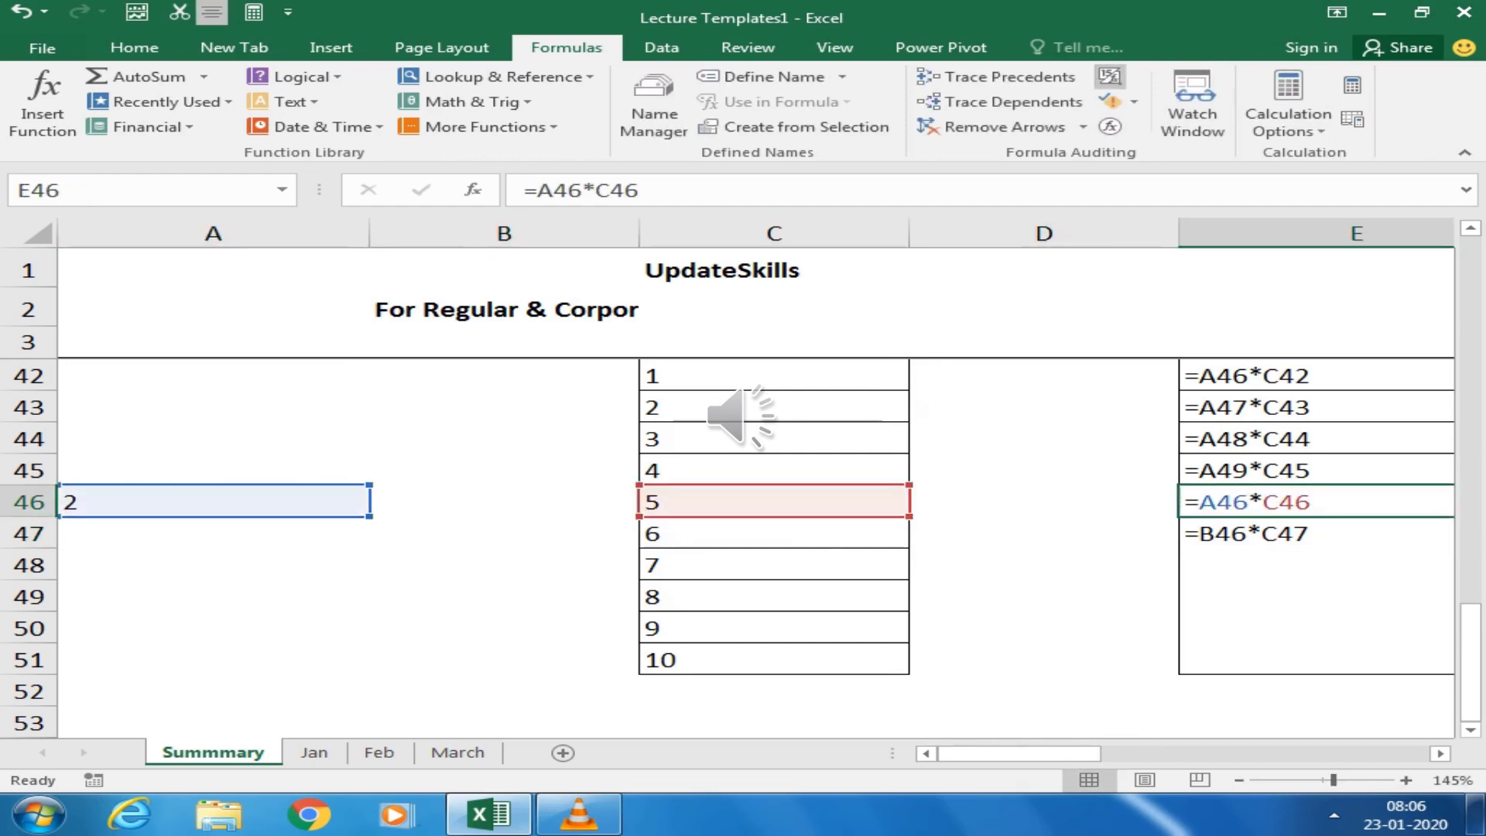
click(1316, 534)
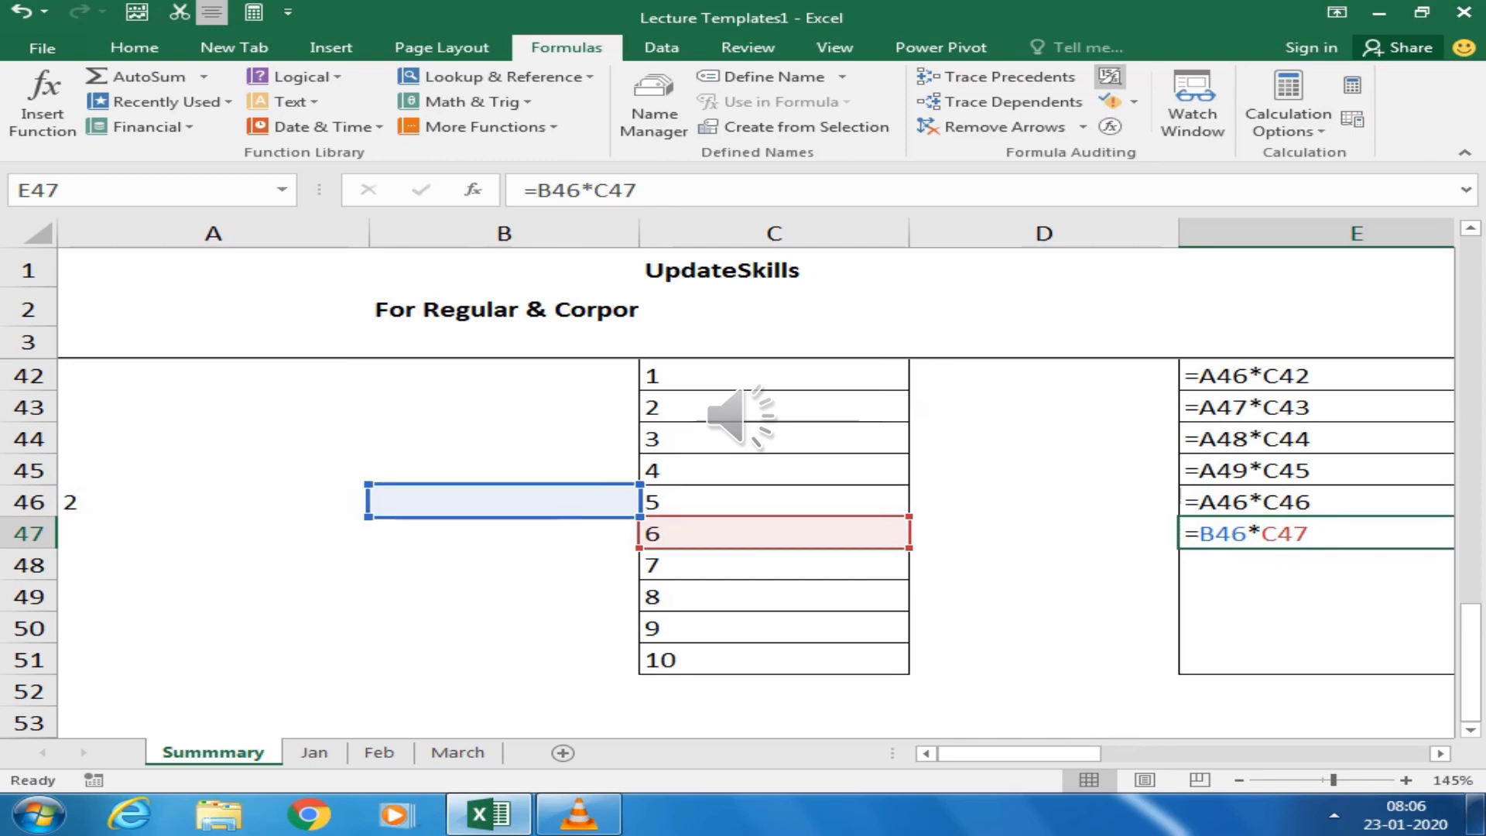
key(F2)
drag(193, 485, 62, 502)
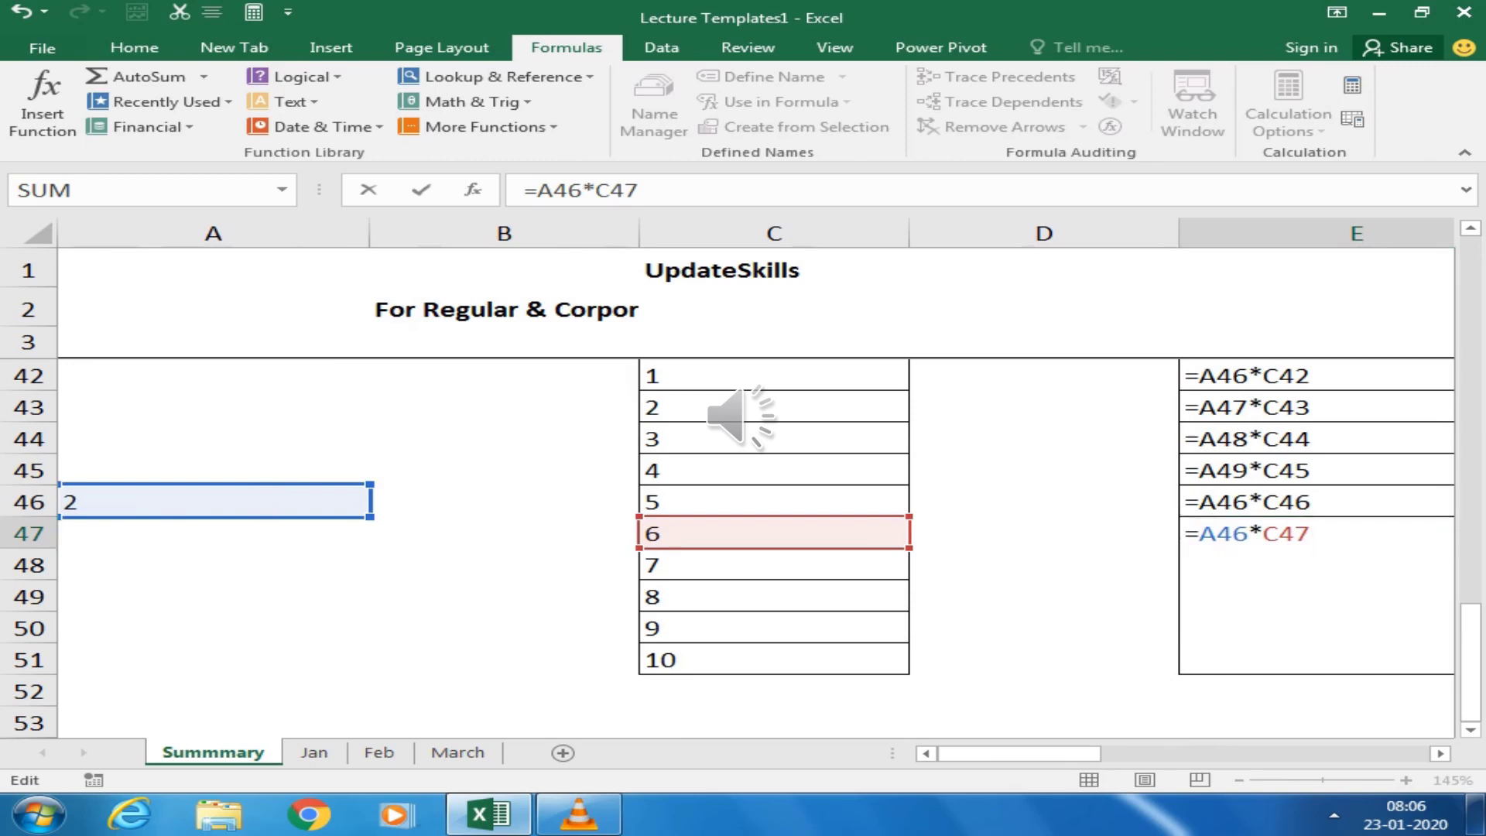
key(Escape)
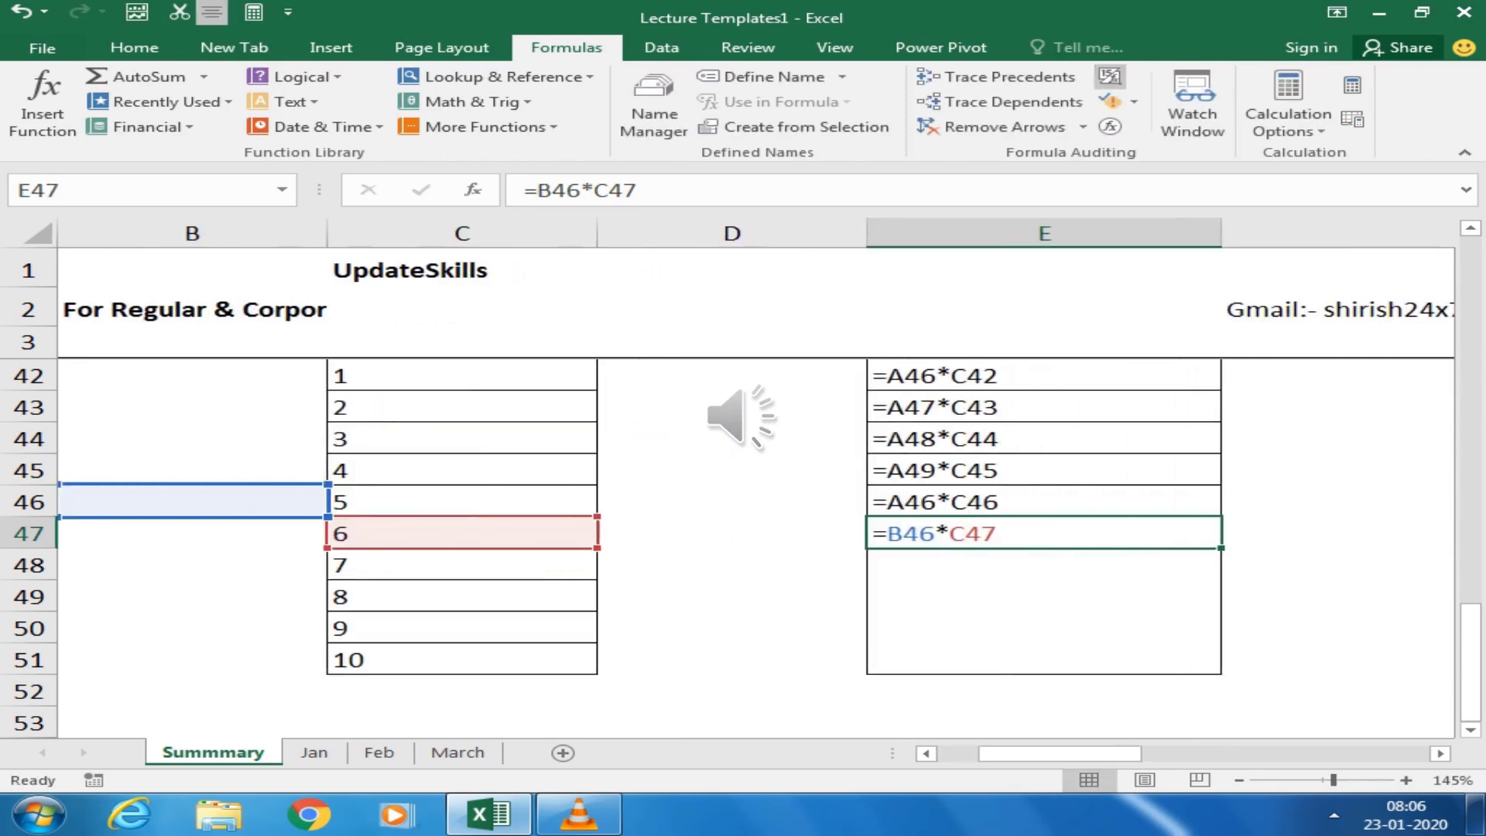
Switch back to showing results and confirm E46 returns 10
key(ctrl+grave)
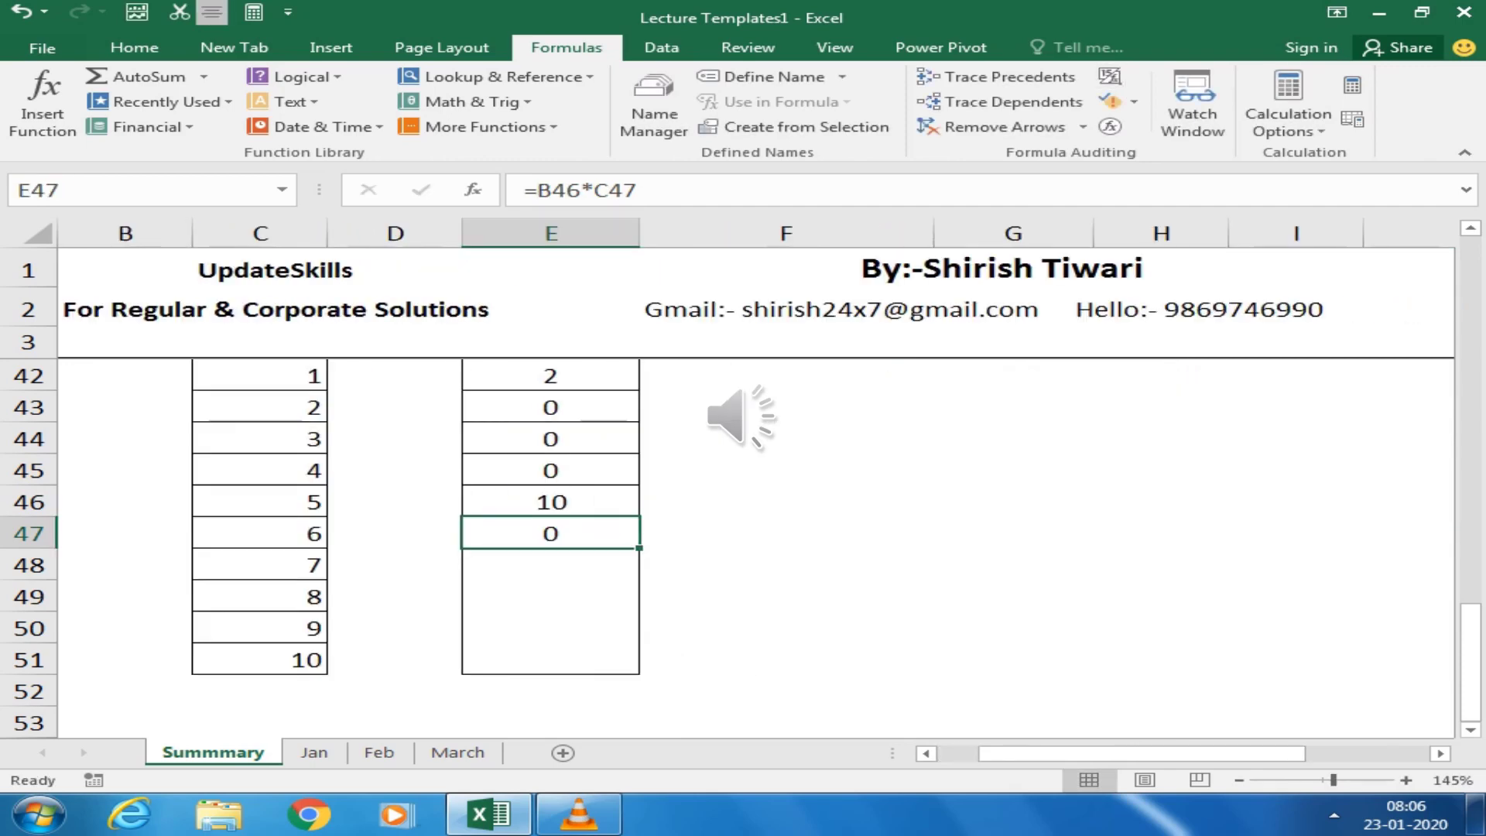
click(550, 502)
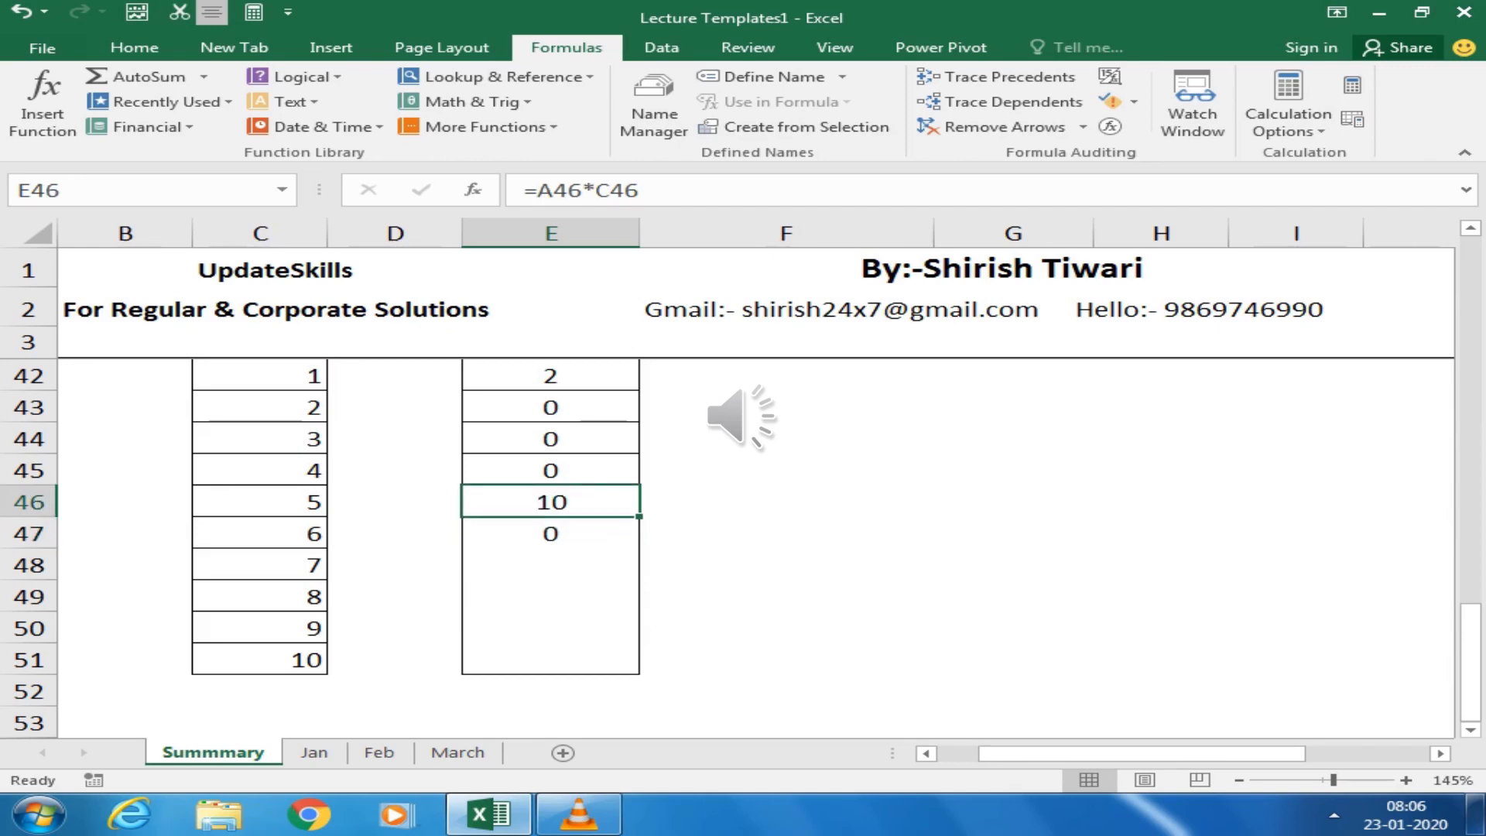
drag(1143, 753, 1101, 754)
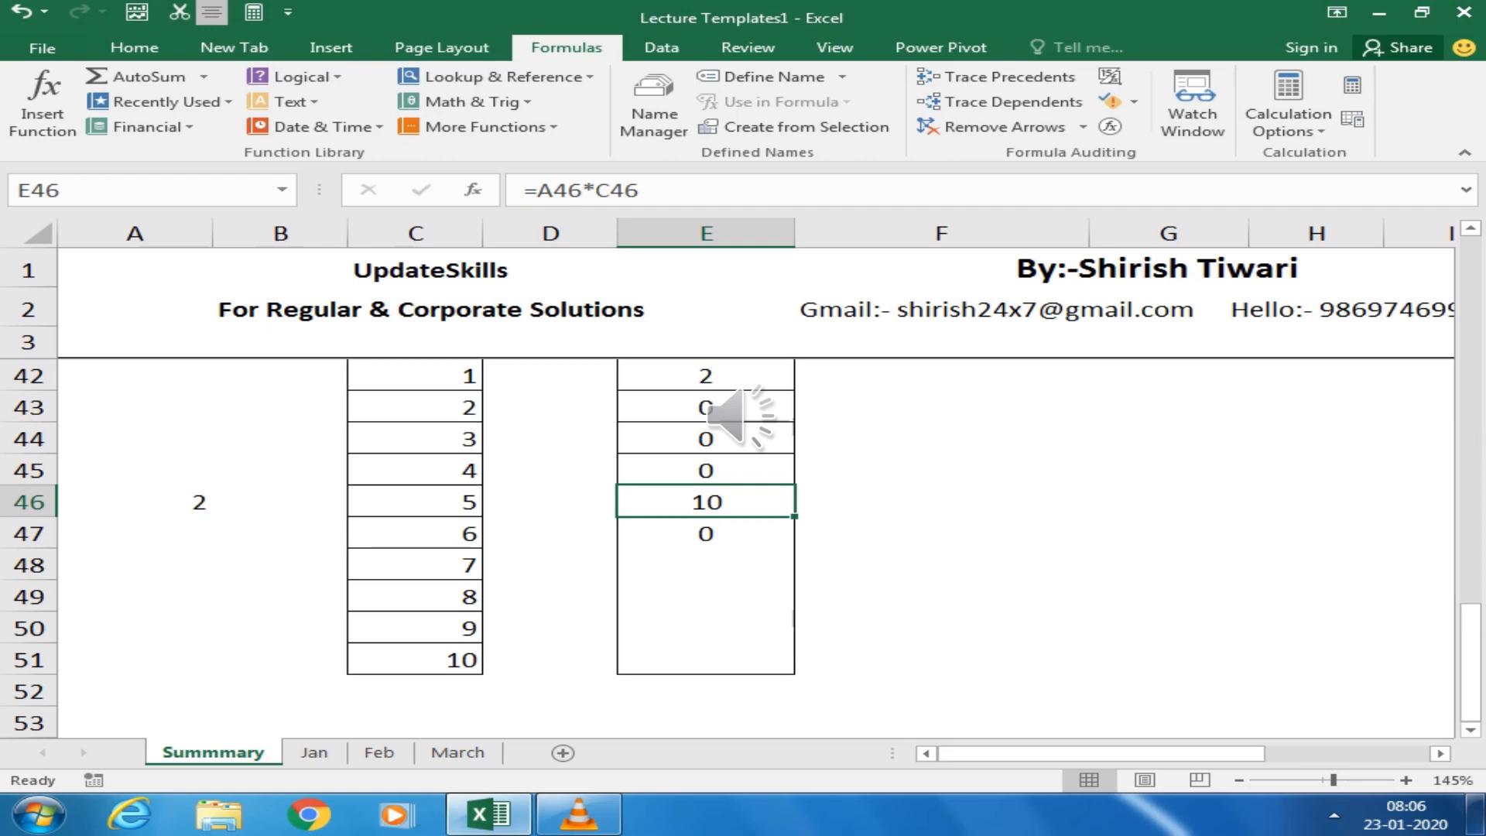
Clear E42:E48 and enter =$A$46*C42 in E42 using F4 for the absolute reference
drag(706, 375, 706, 565)
key(Delete)
key(Up)
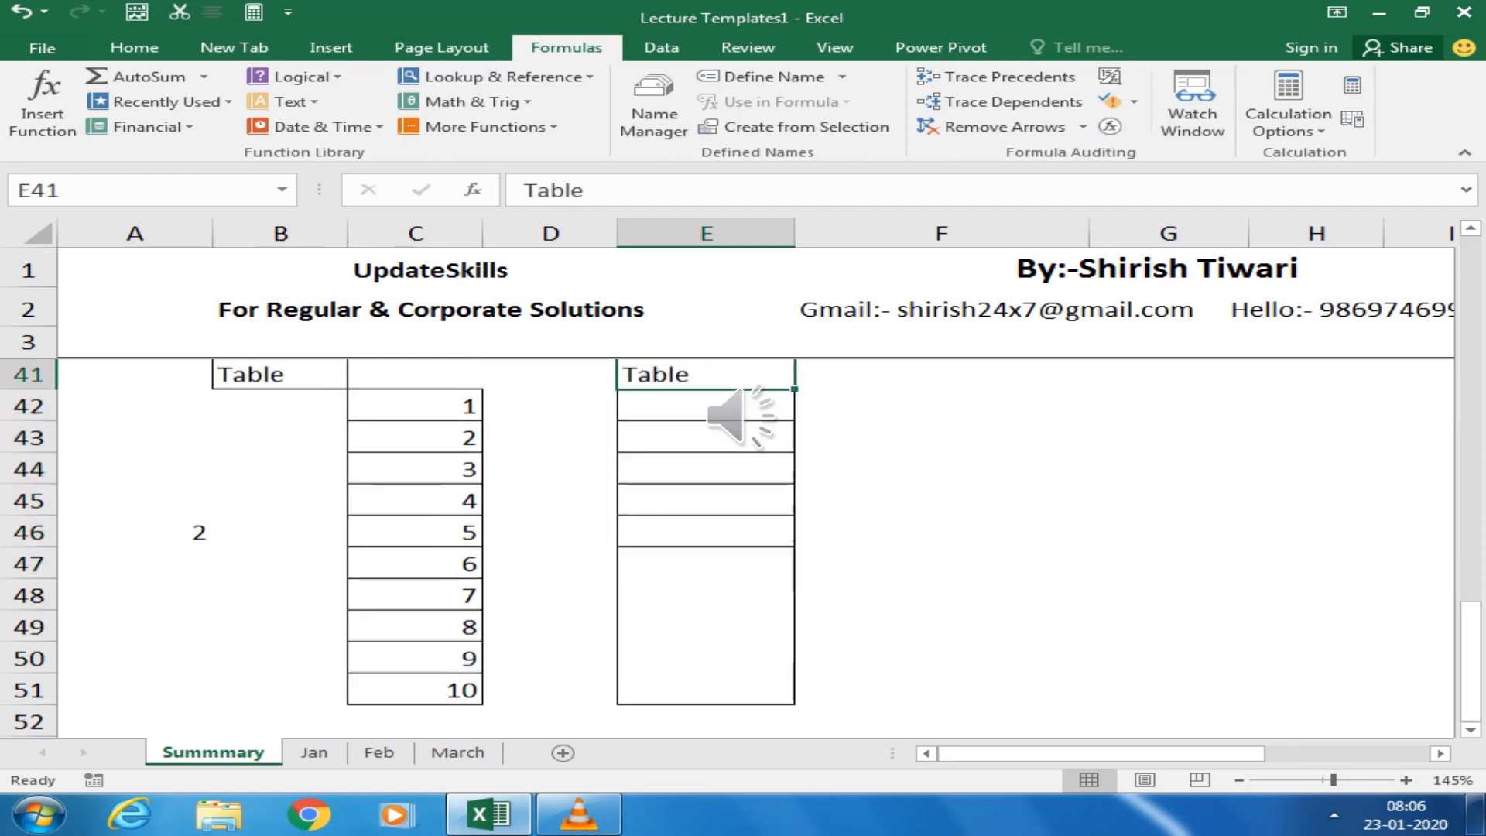
click(706, 408)
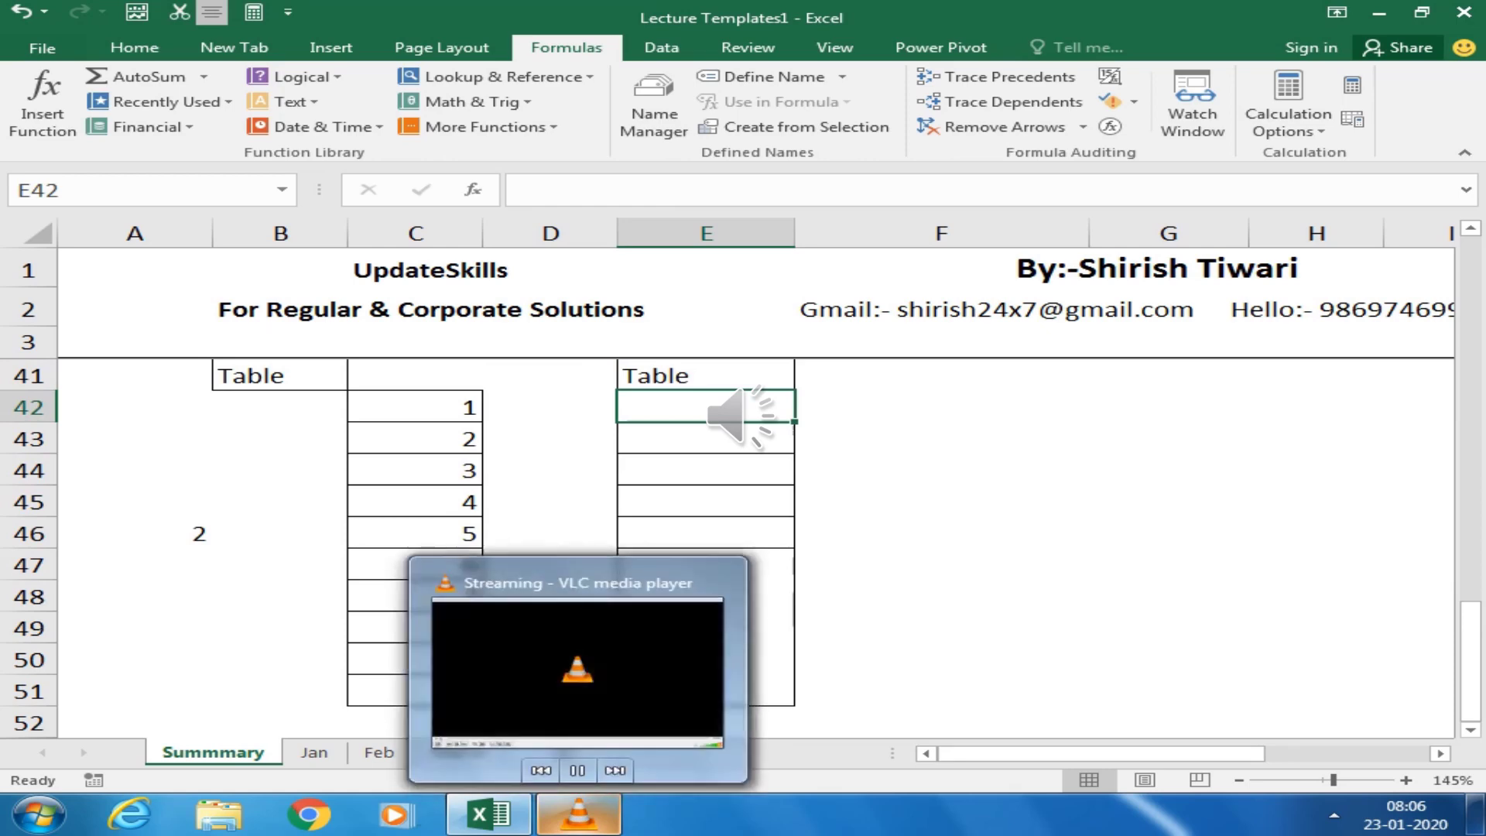
text(=)
key(Left)
key(Left)
key(Left)
key(Left)
key(Down)
key(Down)
key(Down)
key(Down)
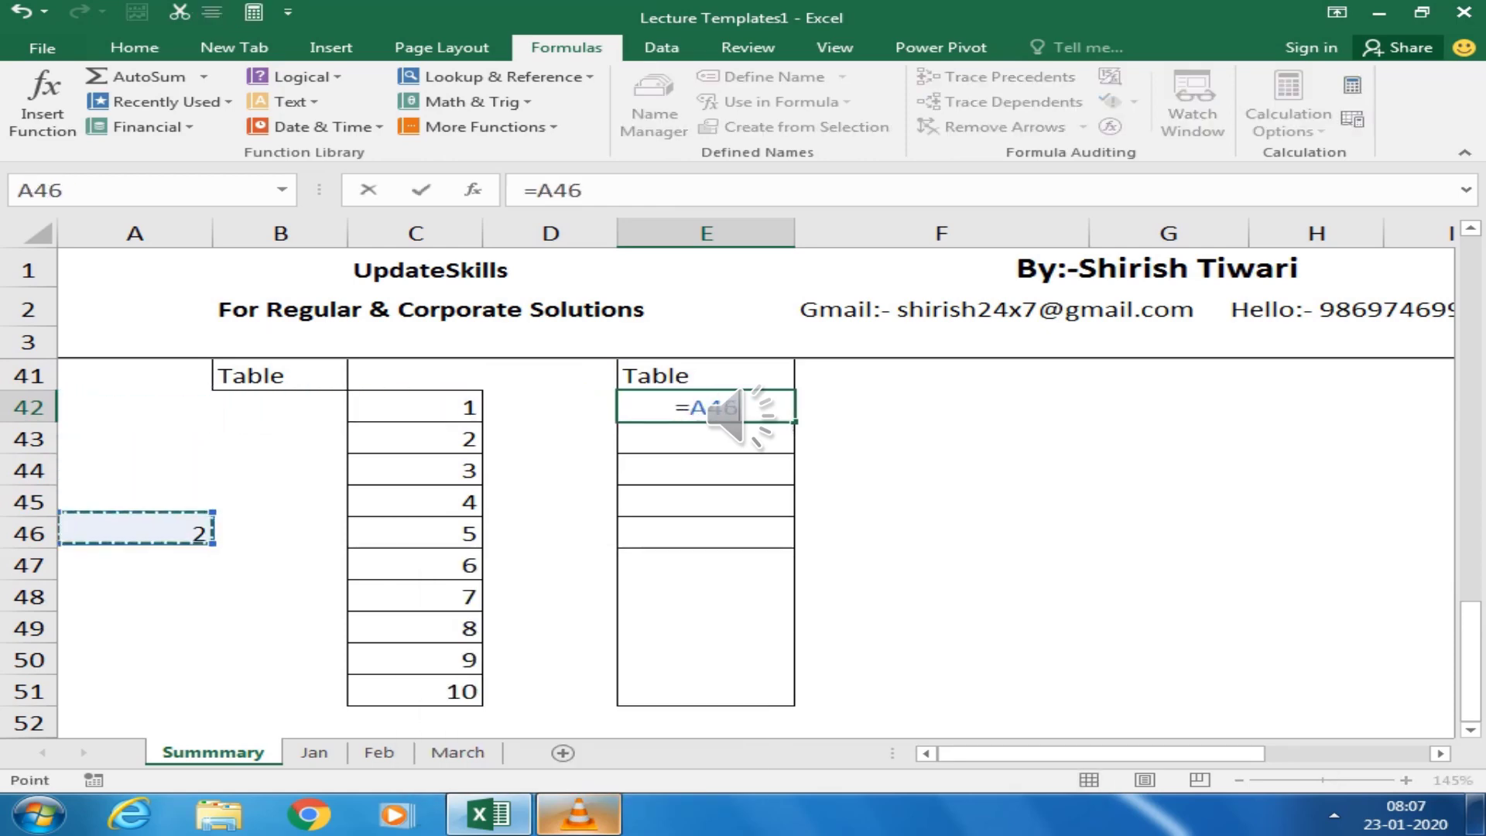
key(F4)
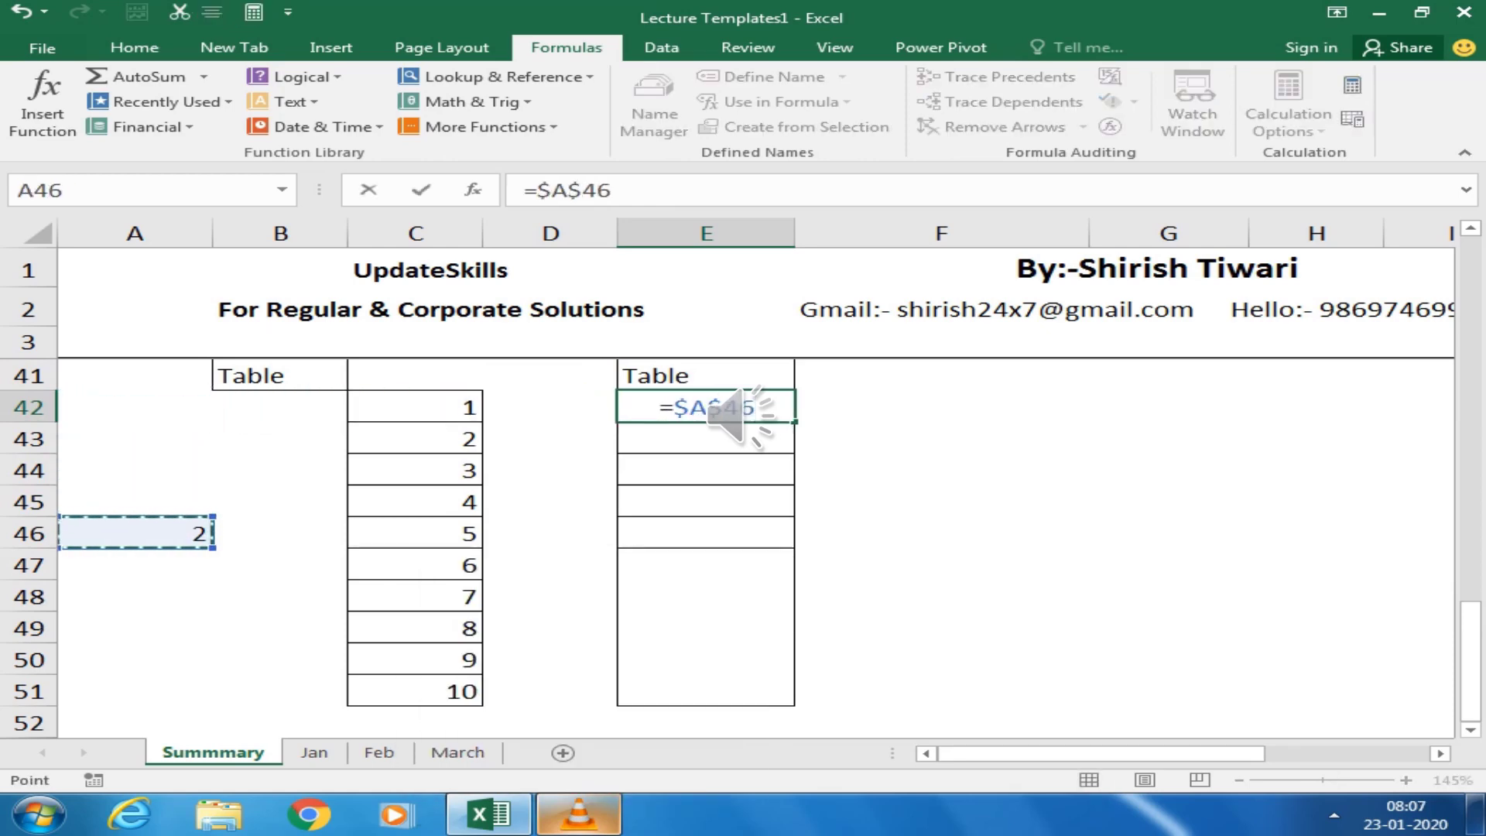
text(*)
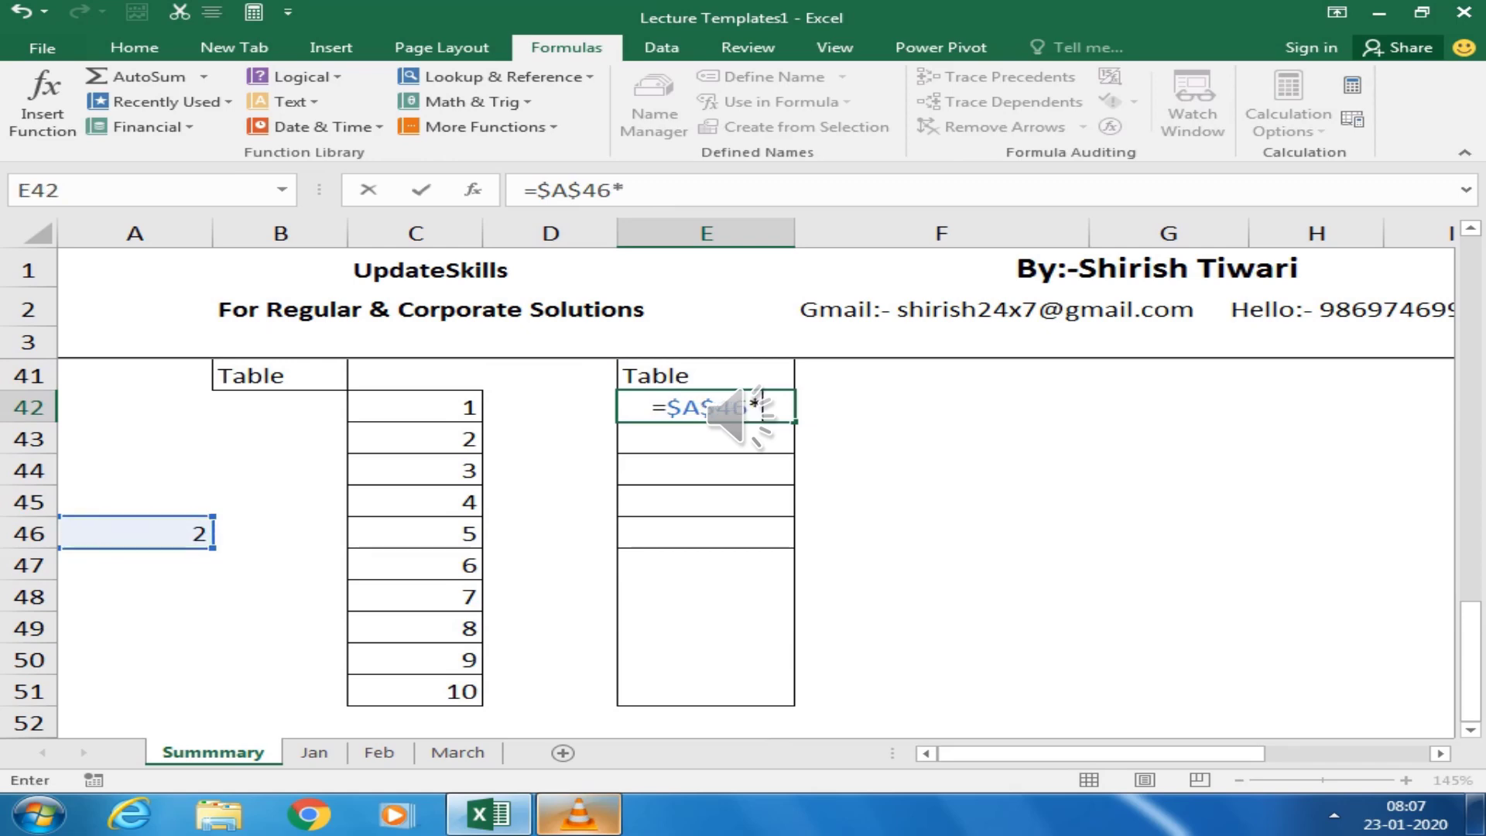
key(Left)
key(Left)
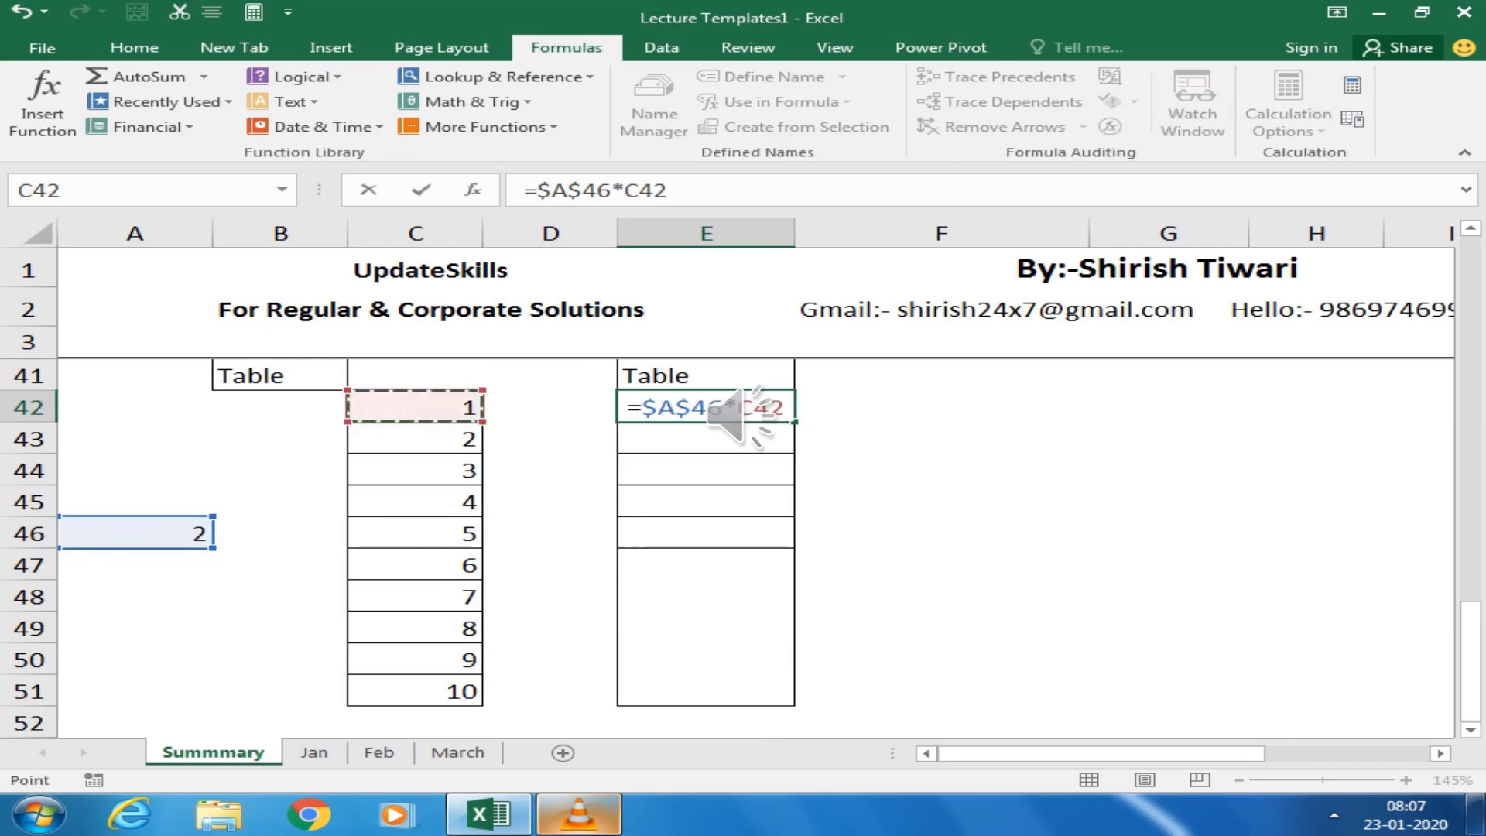
key(Return)
Fill the formula down through E51 with Ctrl+D and show formulas to verify references
key(Up)
key(shift+Down)
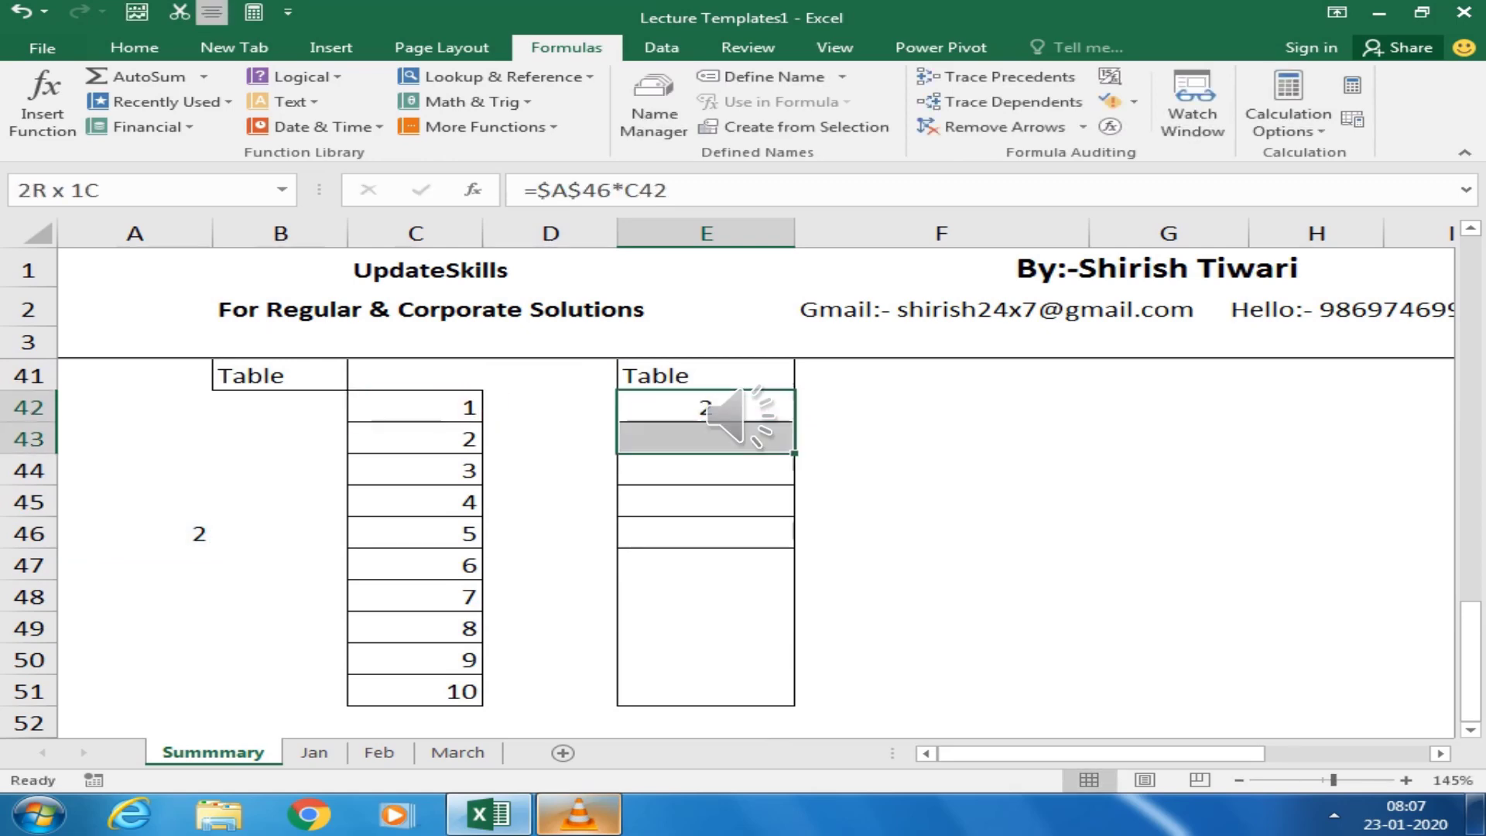
key(shift+Down)
key(shift+Down)
key(shift+Down)
key(shift+Down)
key(shift+Down)
key(shift+Down)
key(shift+Down)
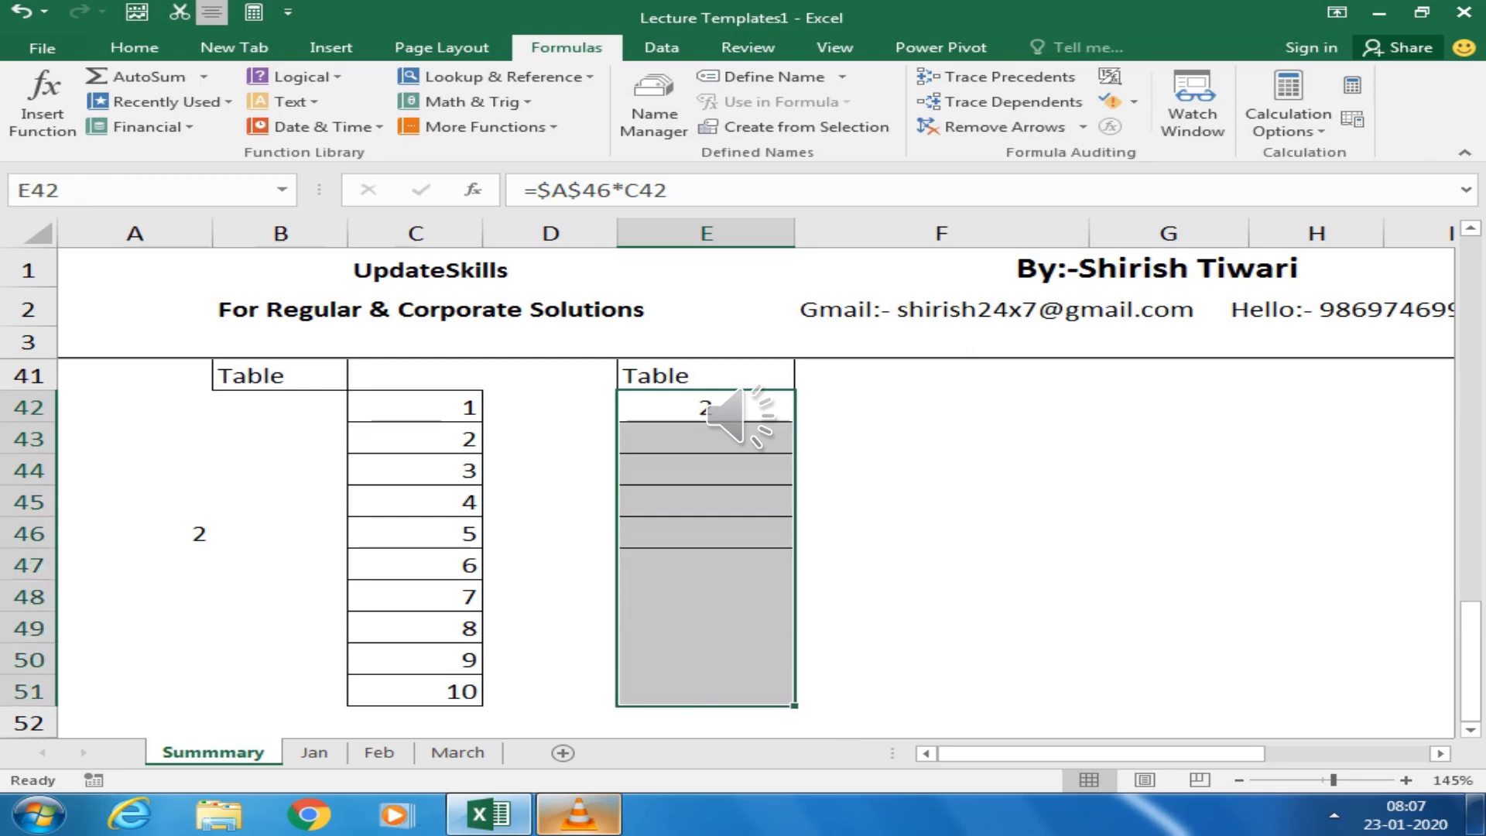
key(ctrl+d)
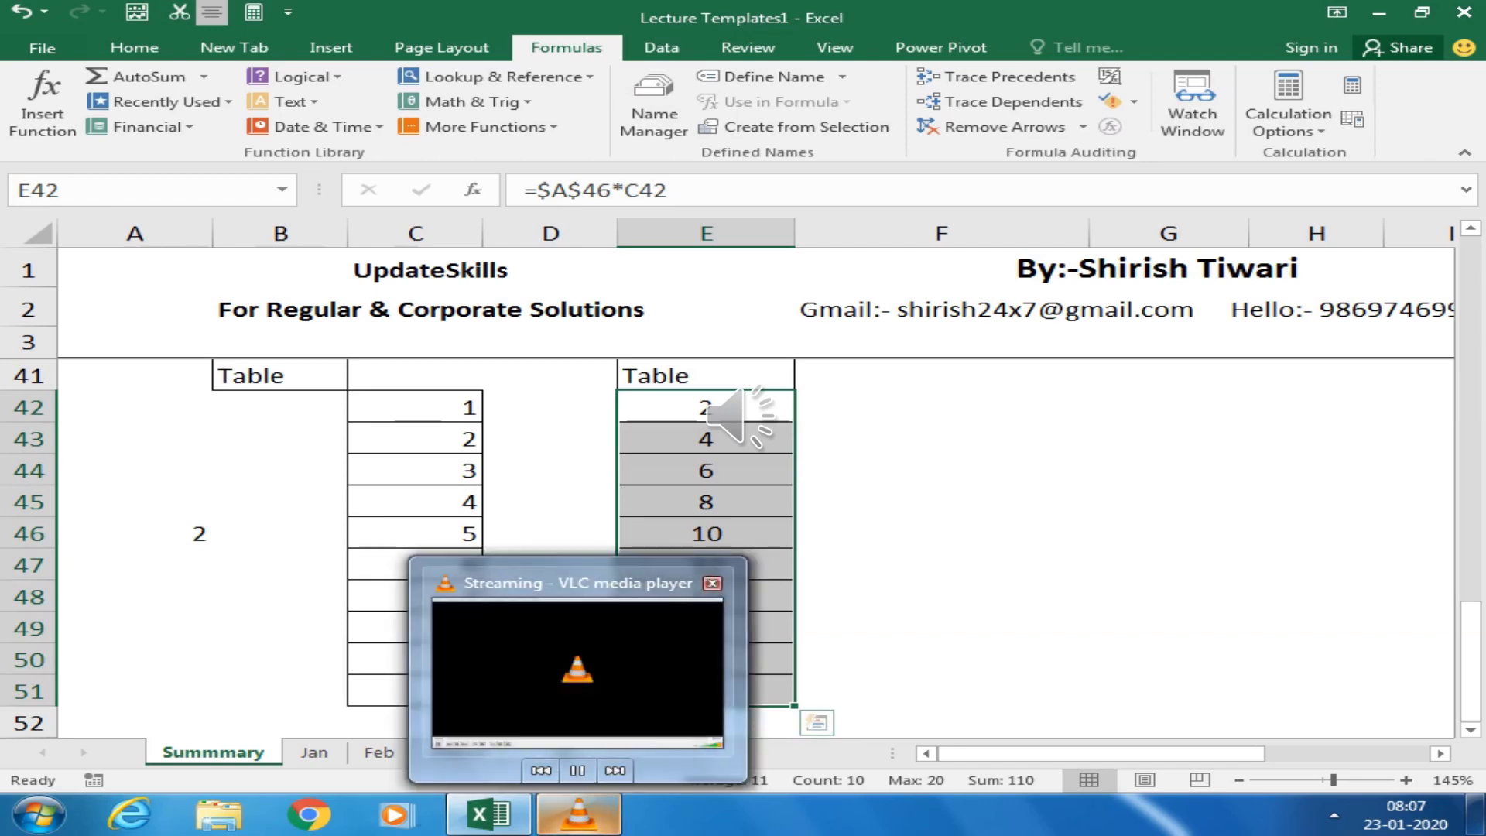
click(707, 470)
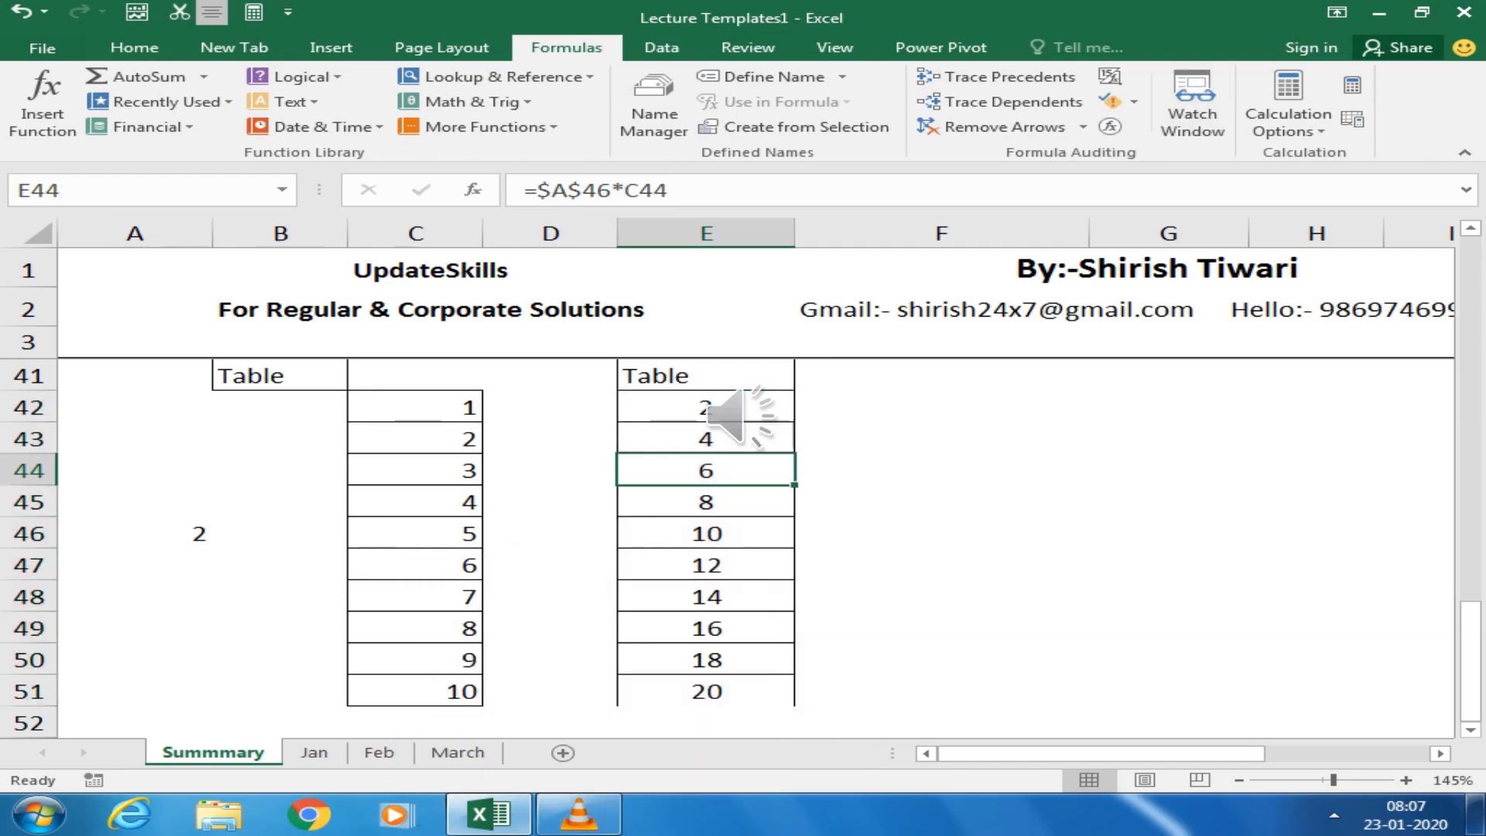
key(ctrl+grave)
click(1317, 564)
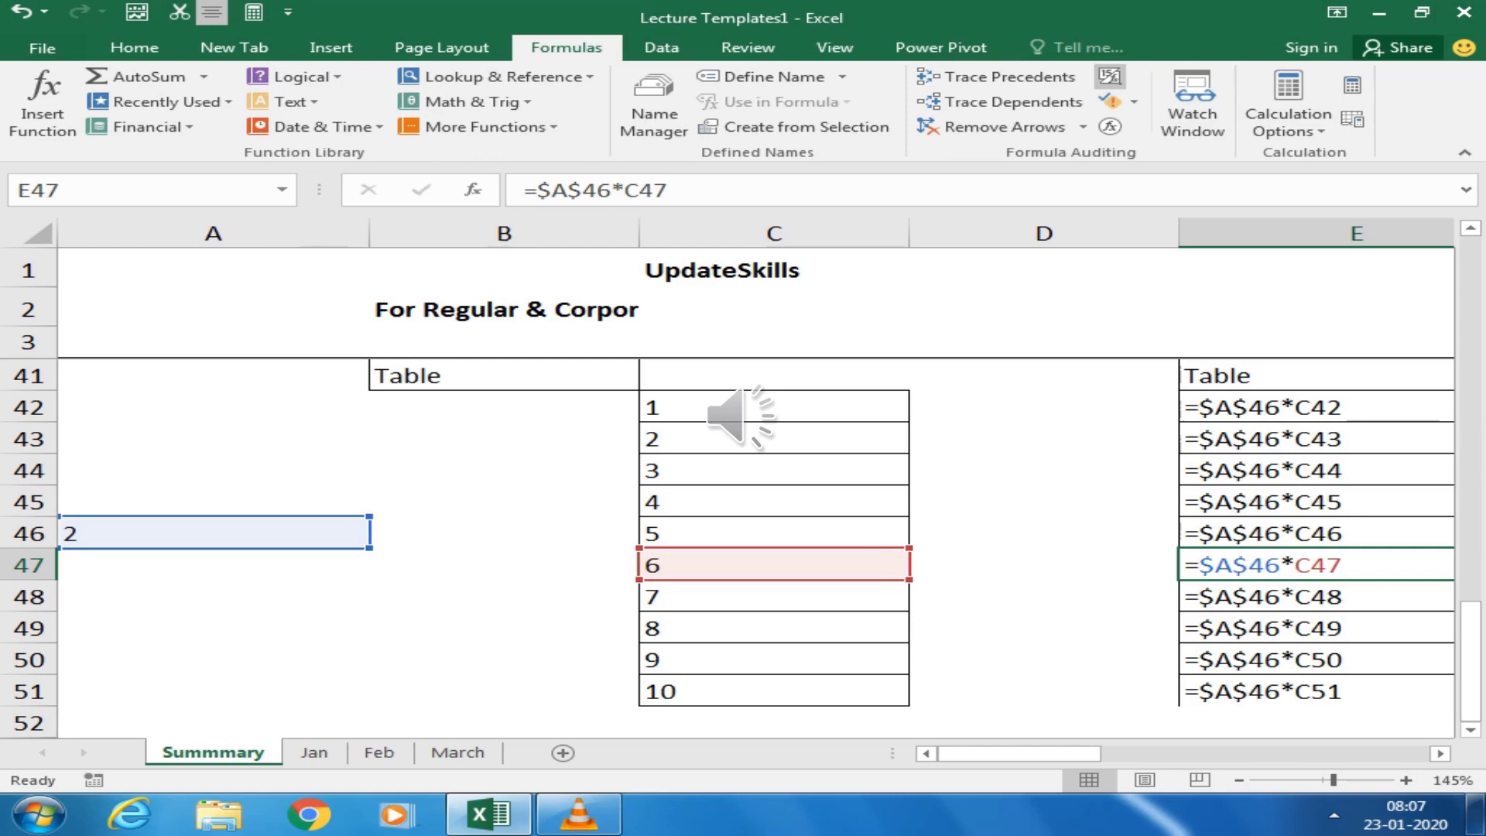
Turn off Show Formulas so column E shows results 2 to 20, and select A46
key(ctrl+1)
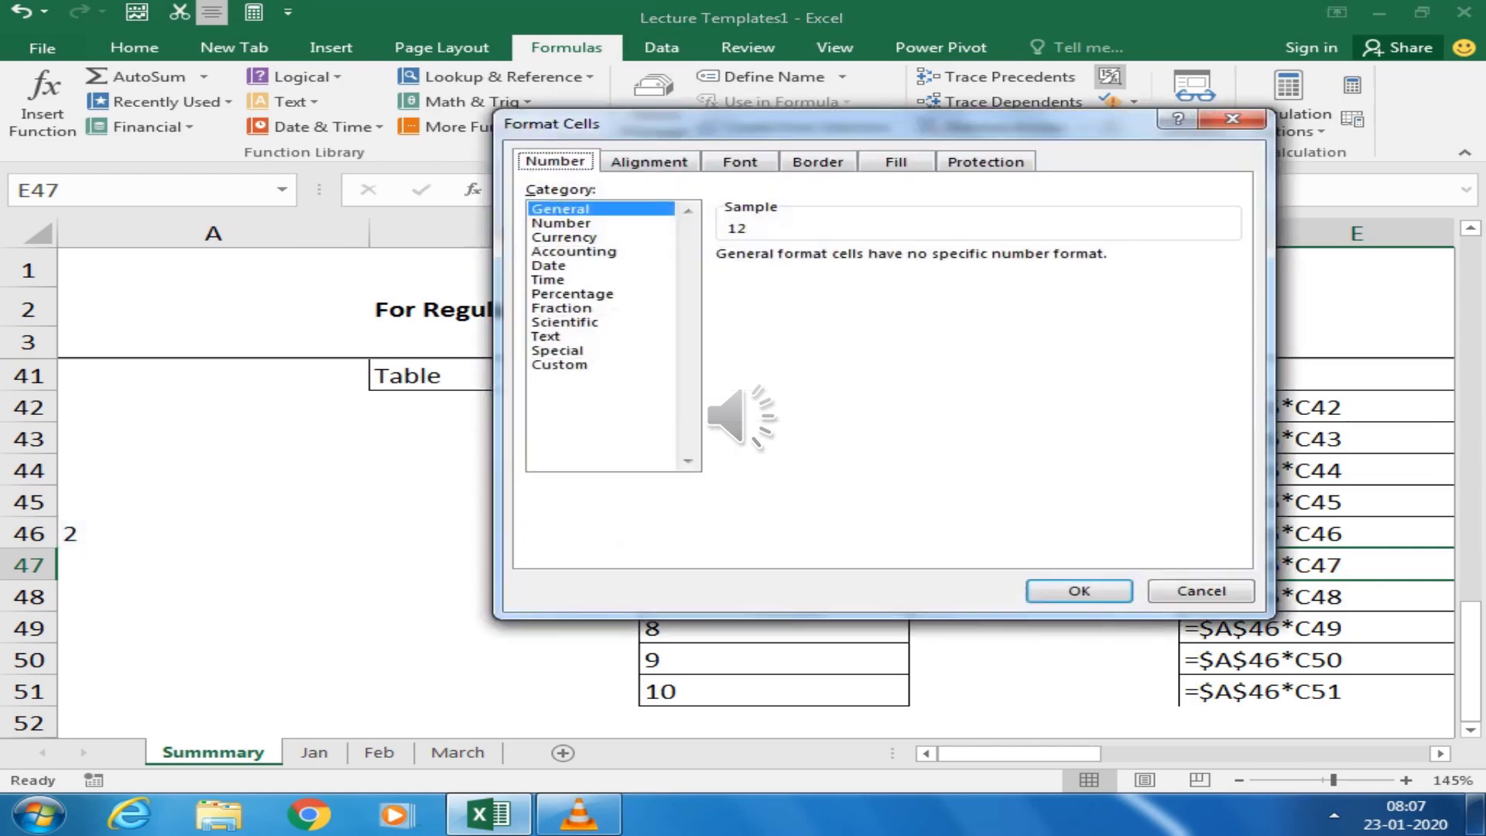
key(Escape)
key(ctrl+grave)
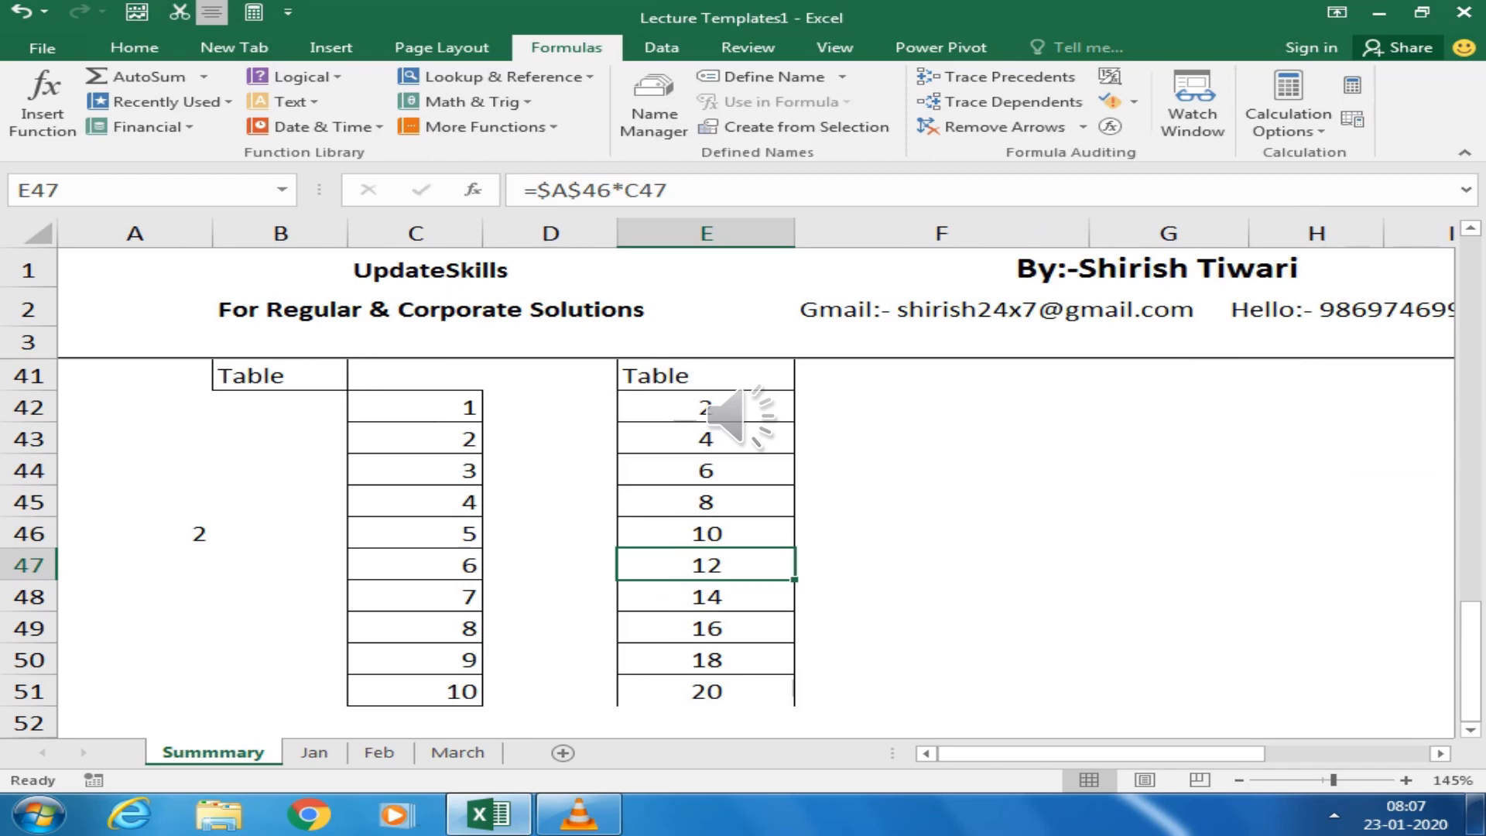
click(135, 533)
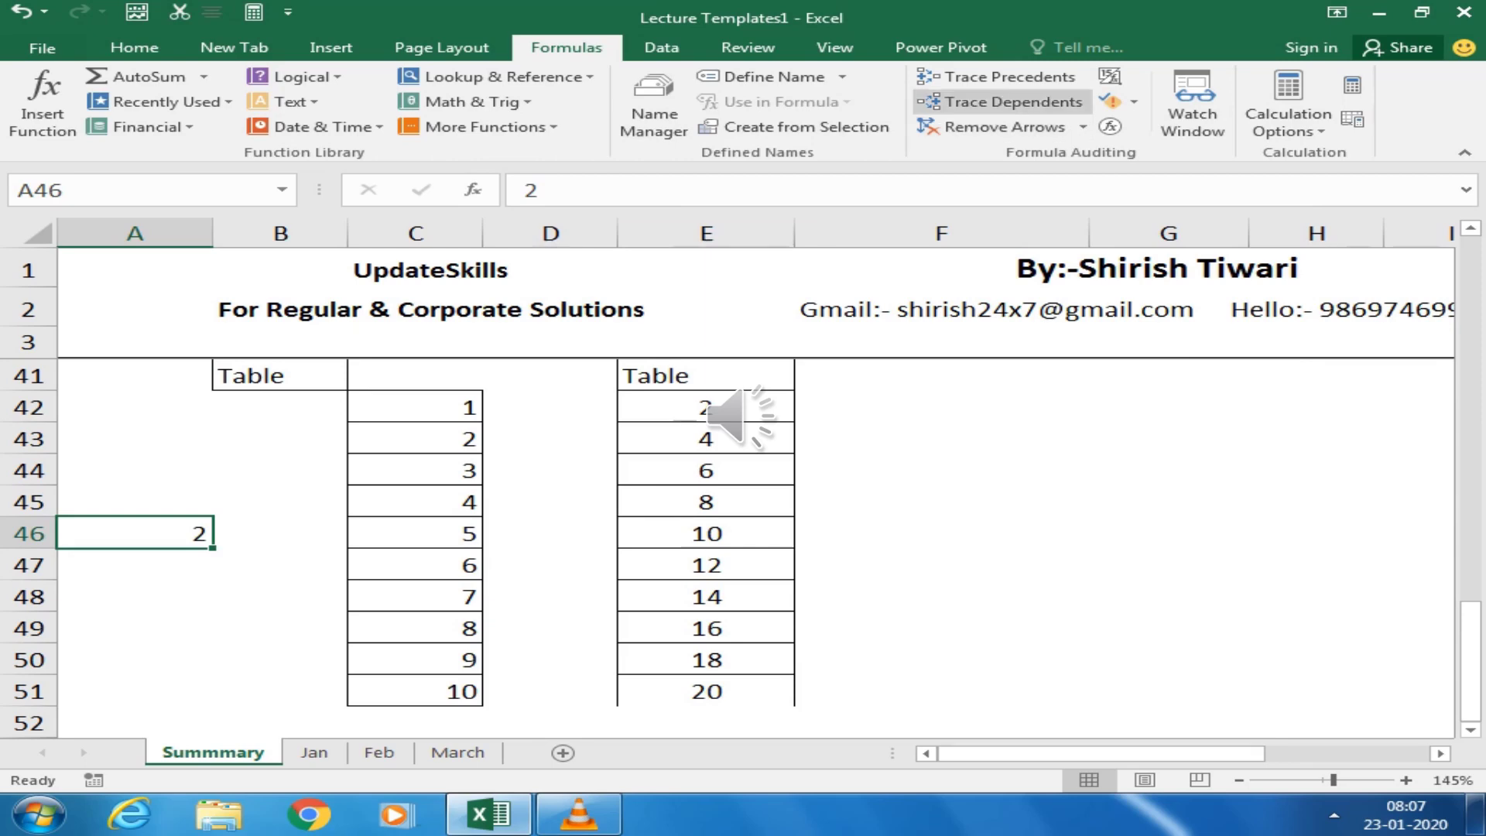
Trace dependents of A46 to draw arrows to the ten results in E42:E51
click(996, 77)
key(Return)
click(999, 101)
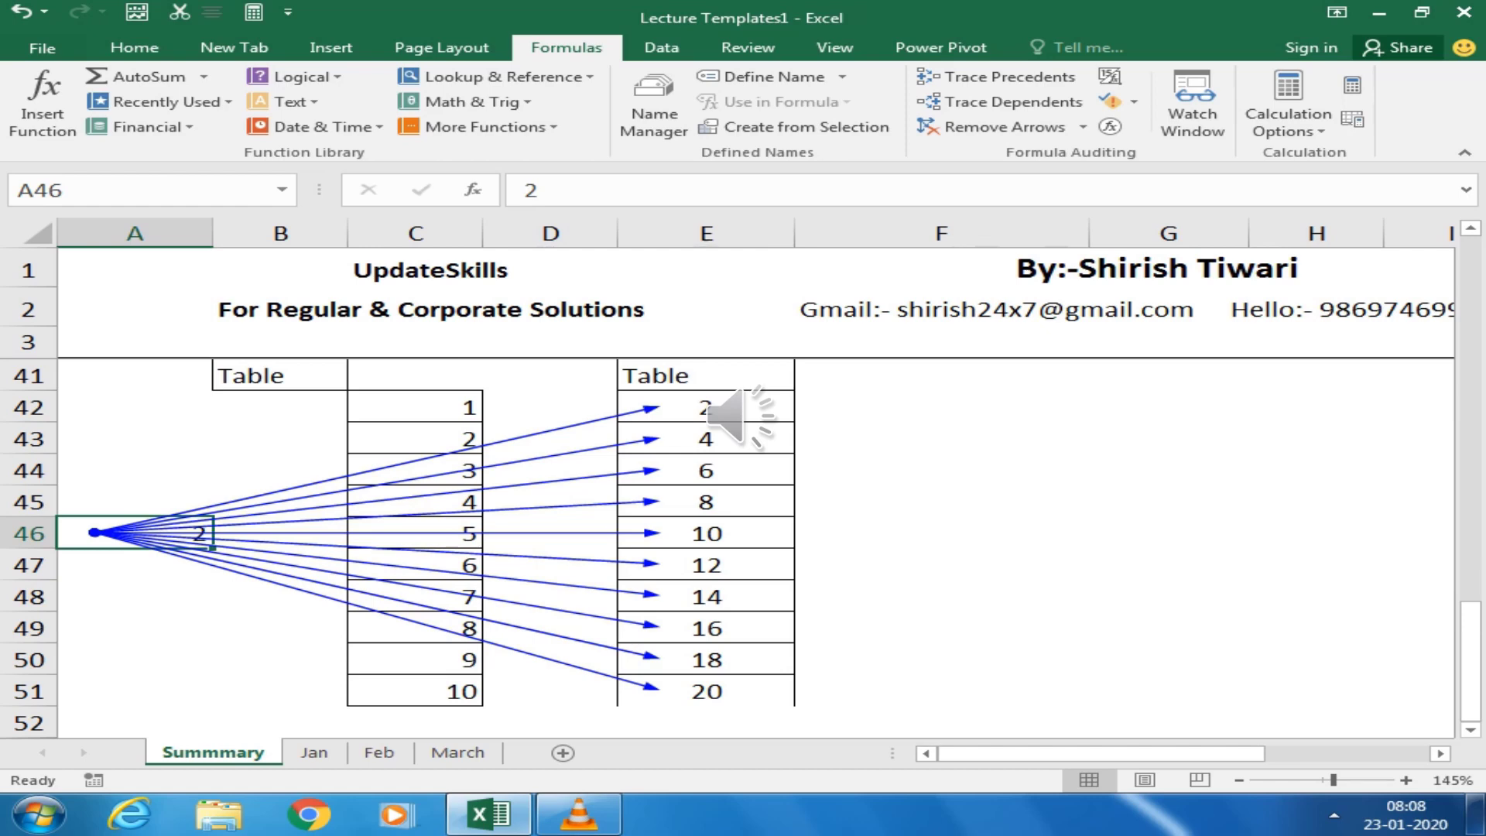
scroll(744, 535, down, 1)
scroll(743, 534, down, 1)
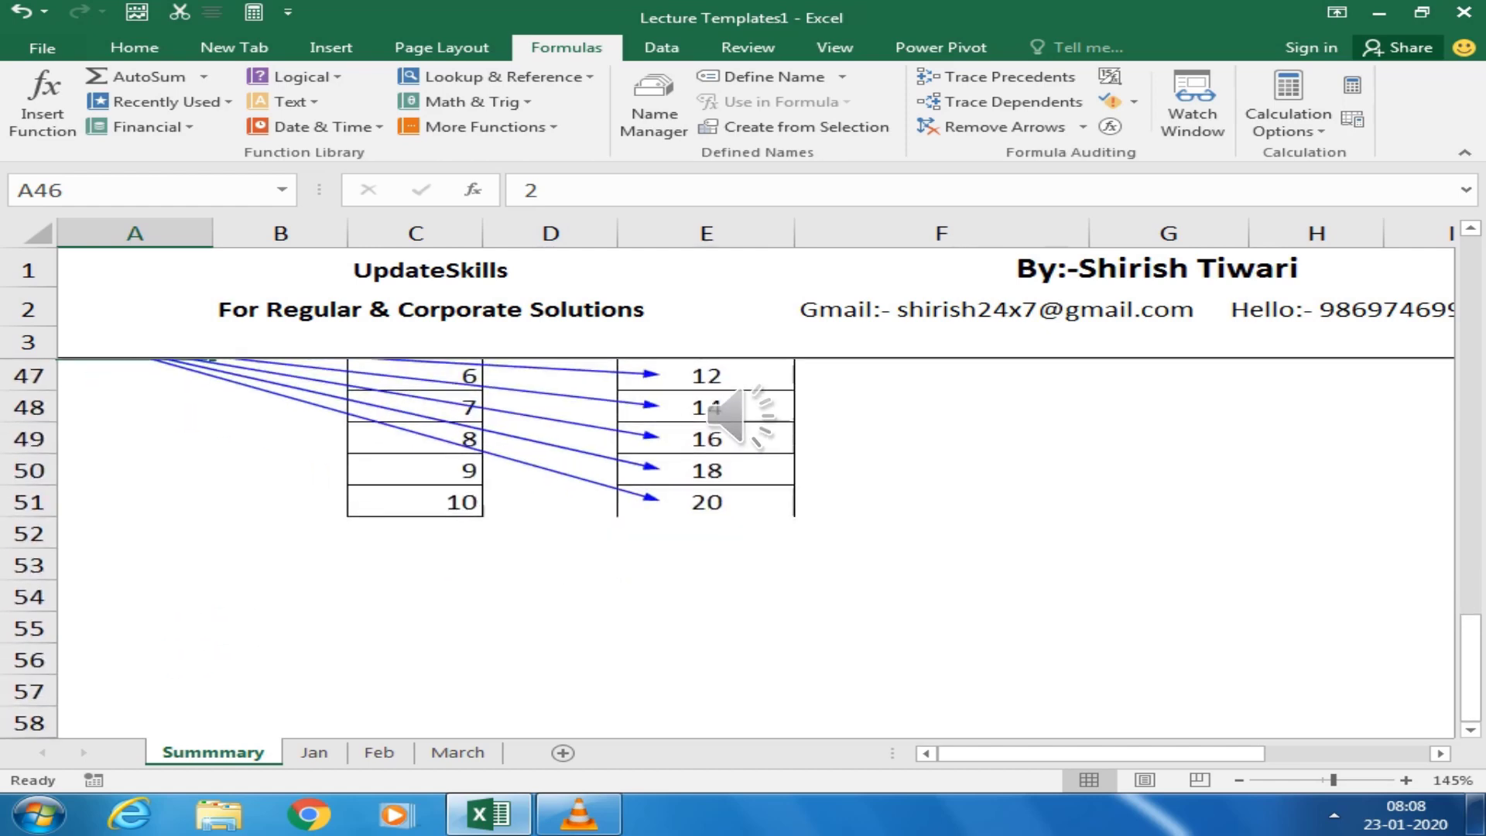
scroll(744, 534, down, 1)
scroll(744, 535, down, 1)
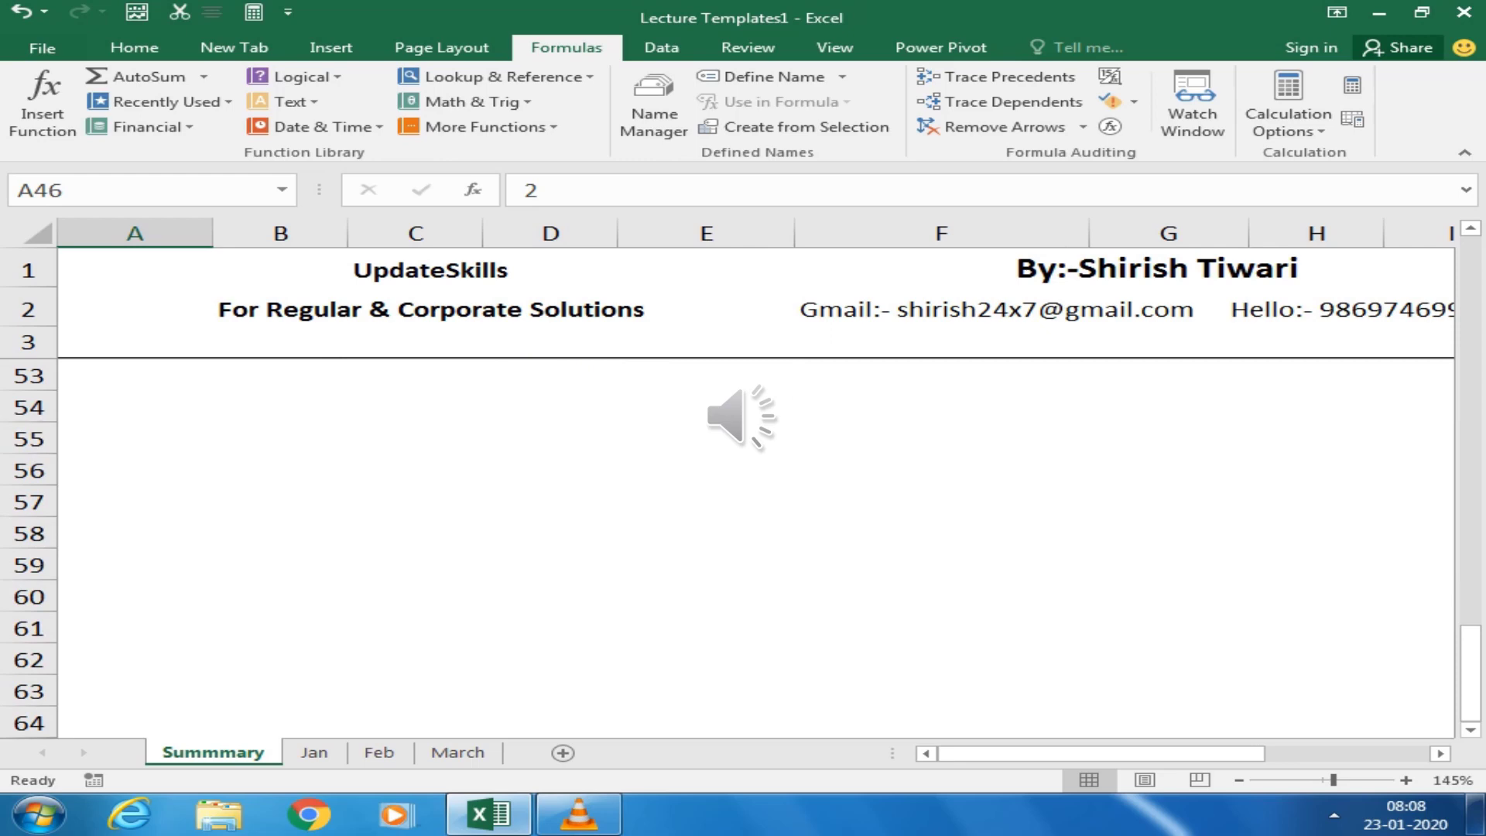
Enter a formula in B55 that links to the 'Mixed Cell Ref' entry in E7
click(279, 439)
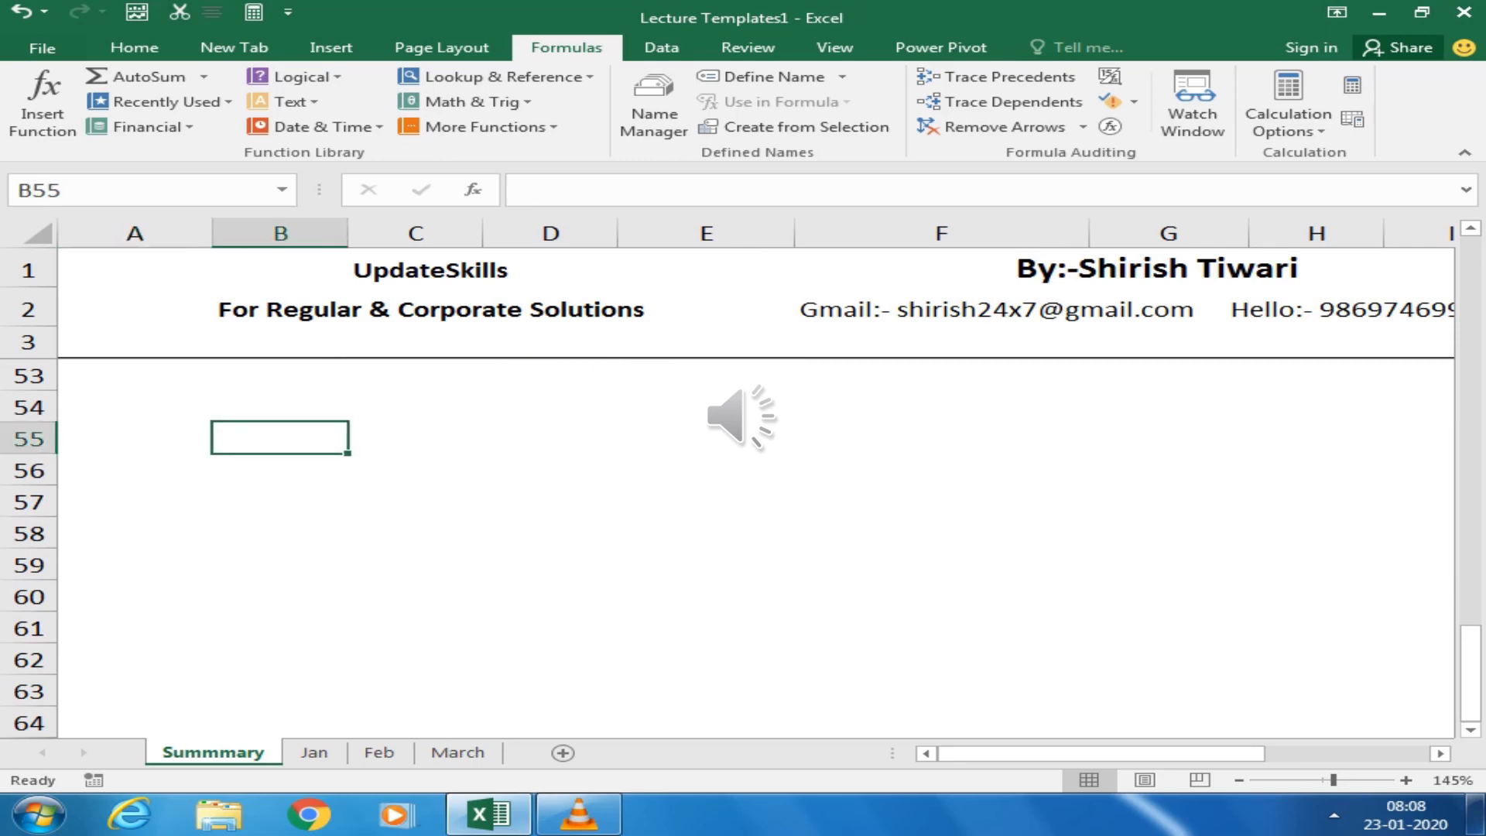
text(=)
key(Up)
key(Page_Up)
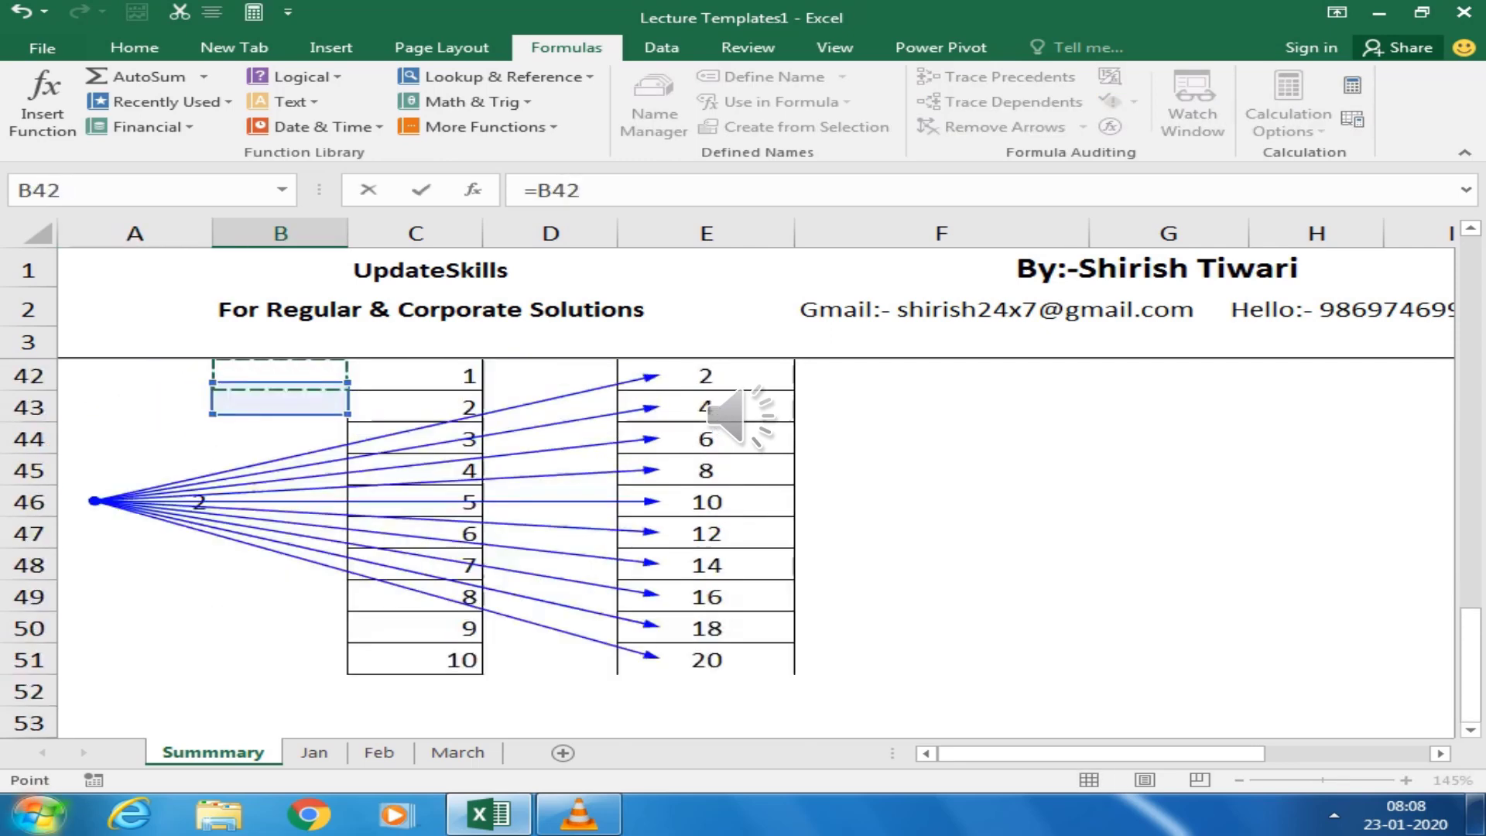
key(Up)
key(Up)
key(Up)
key(Up)
key(Up)
key(Up)
key(Up)
key(Up)
key(Right)
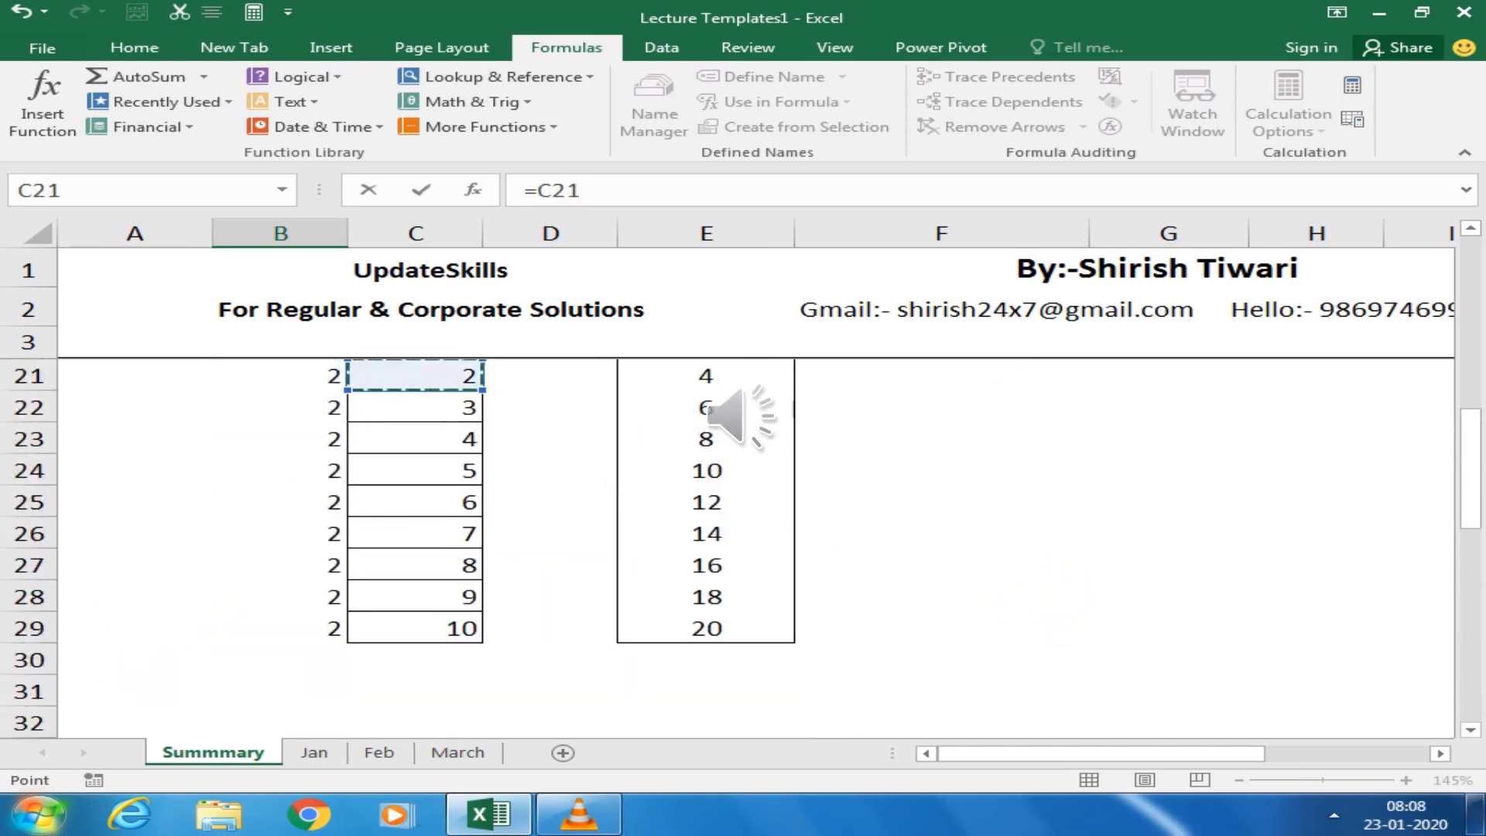
key(Up)
key(Up)
key(Up)
key(Up)
key(Up)
key(Up)
key(Up)
key(Up)
key(Up)
key(Up)
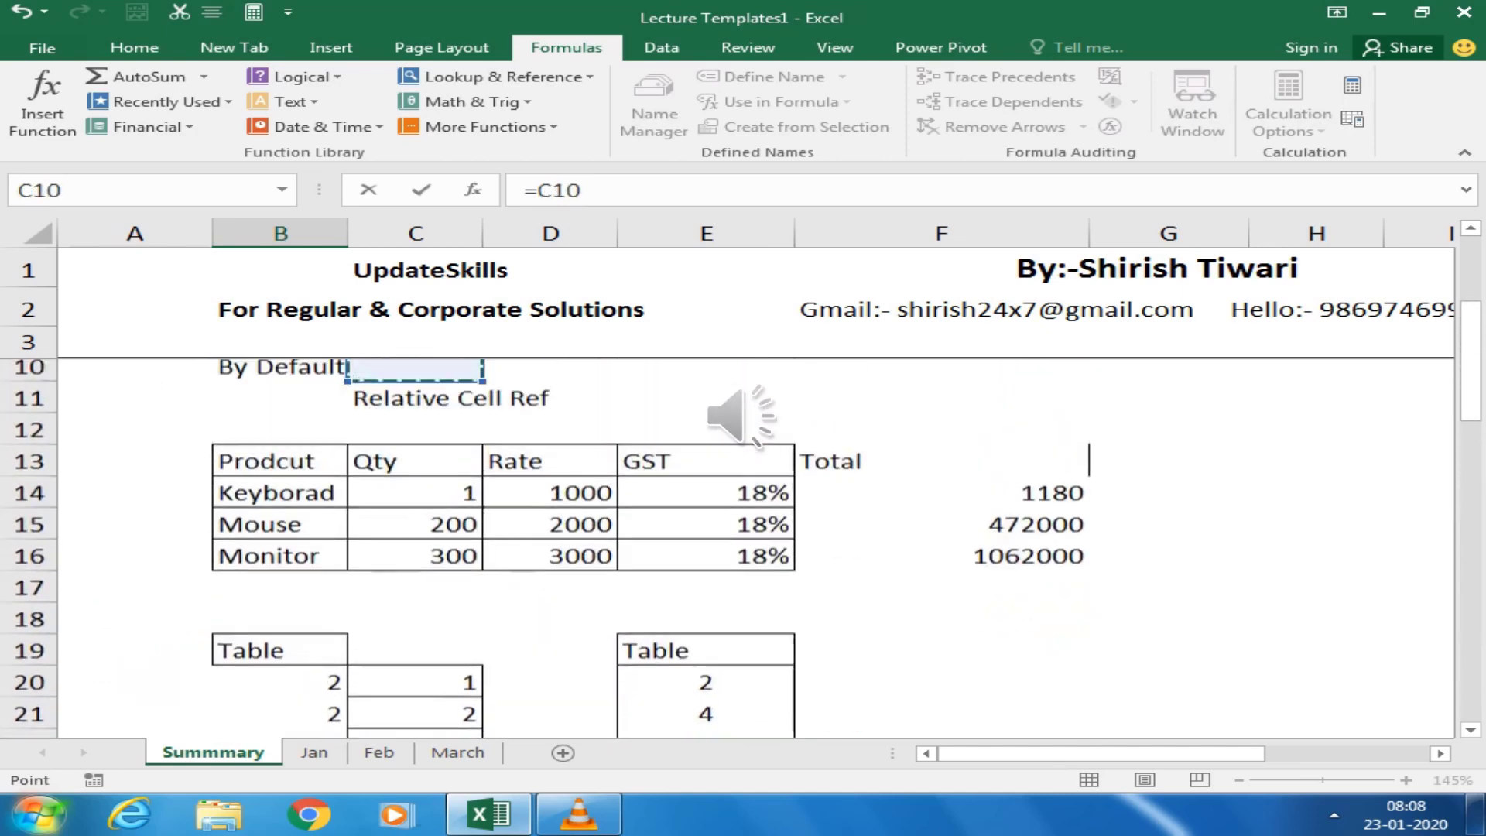
key(Up)
key(Up)
key(Up)
key(Right)
key(Right)
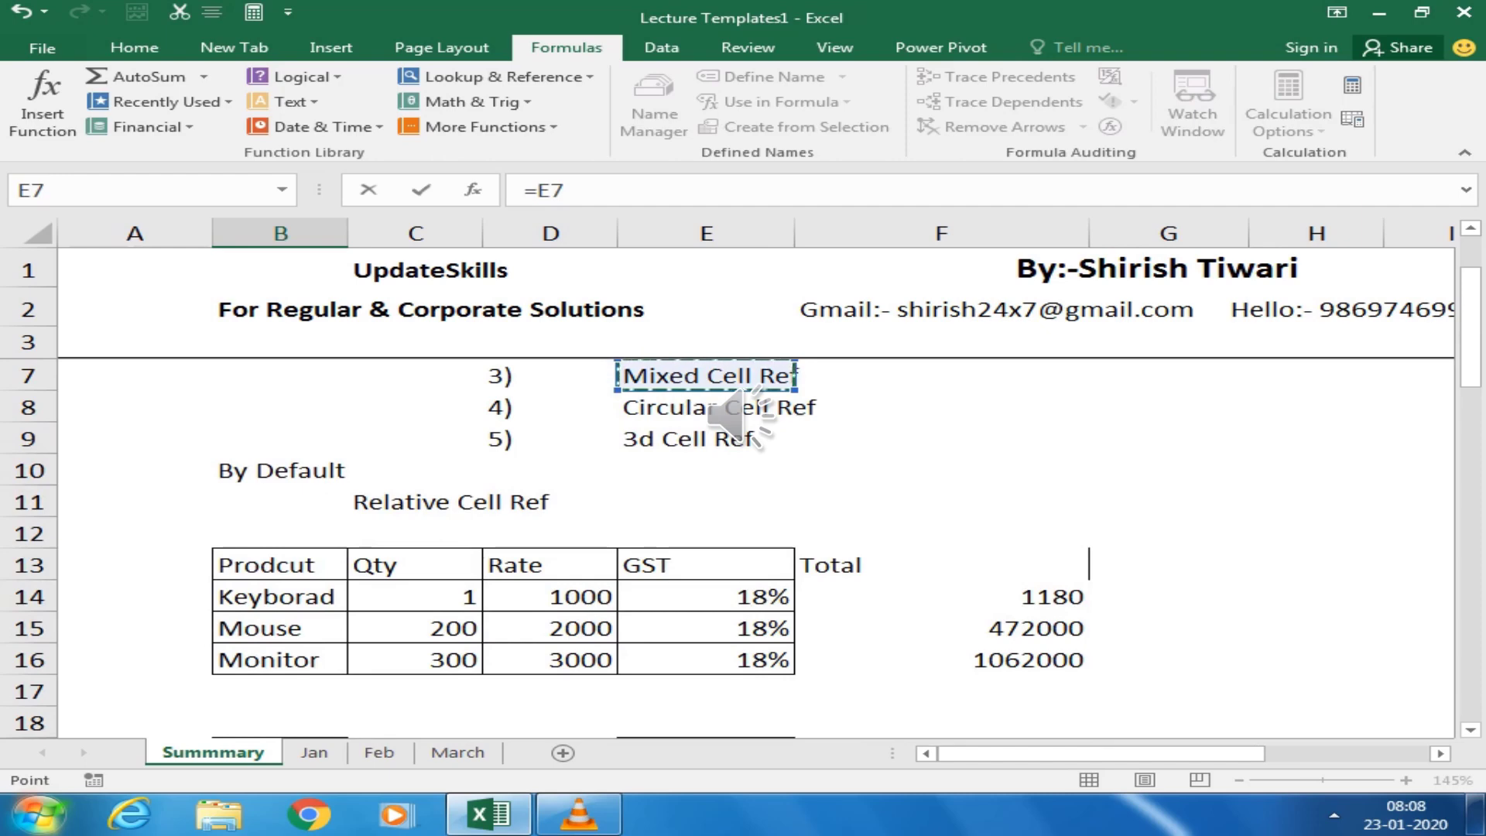
key(Return)
Move the selection to B57, just below the new heading
key(Down)
key(Down)
key(Down)
key(Down)
key(Down)
key(Down)
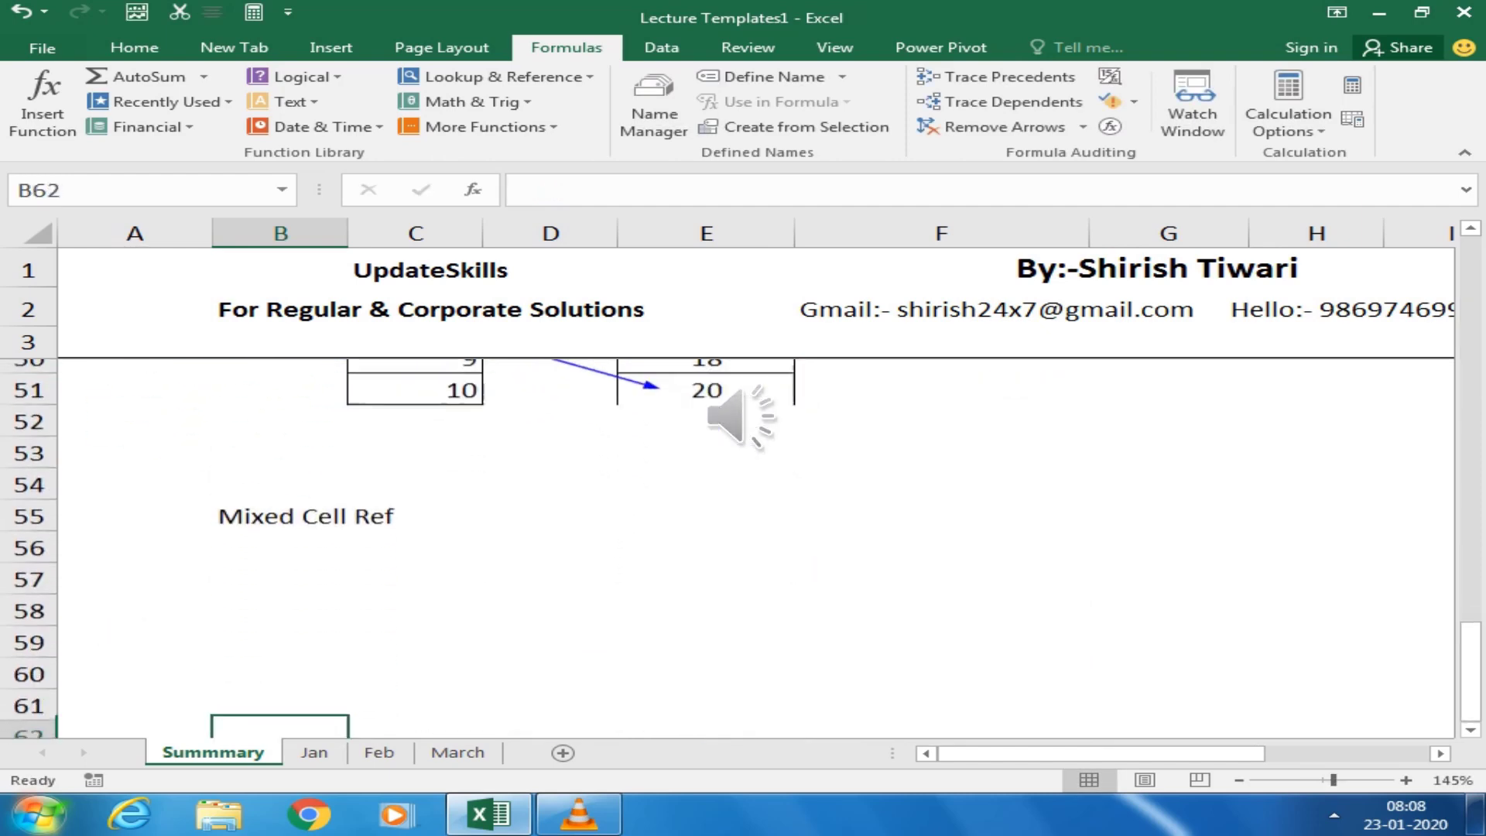
key(Down)
key(Down)
key(Up)
key(Up)
key(Up)
key(Up)
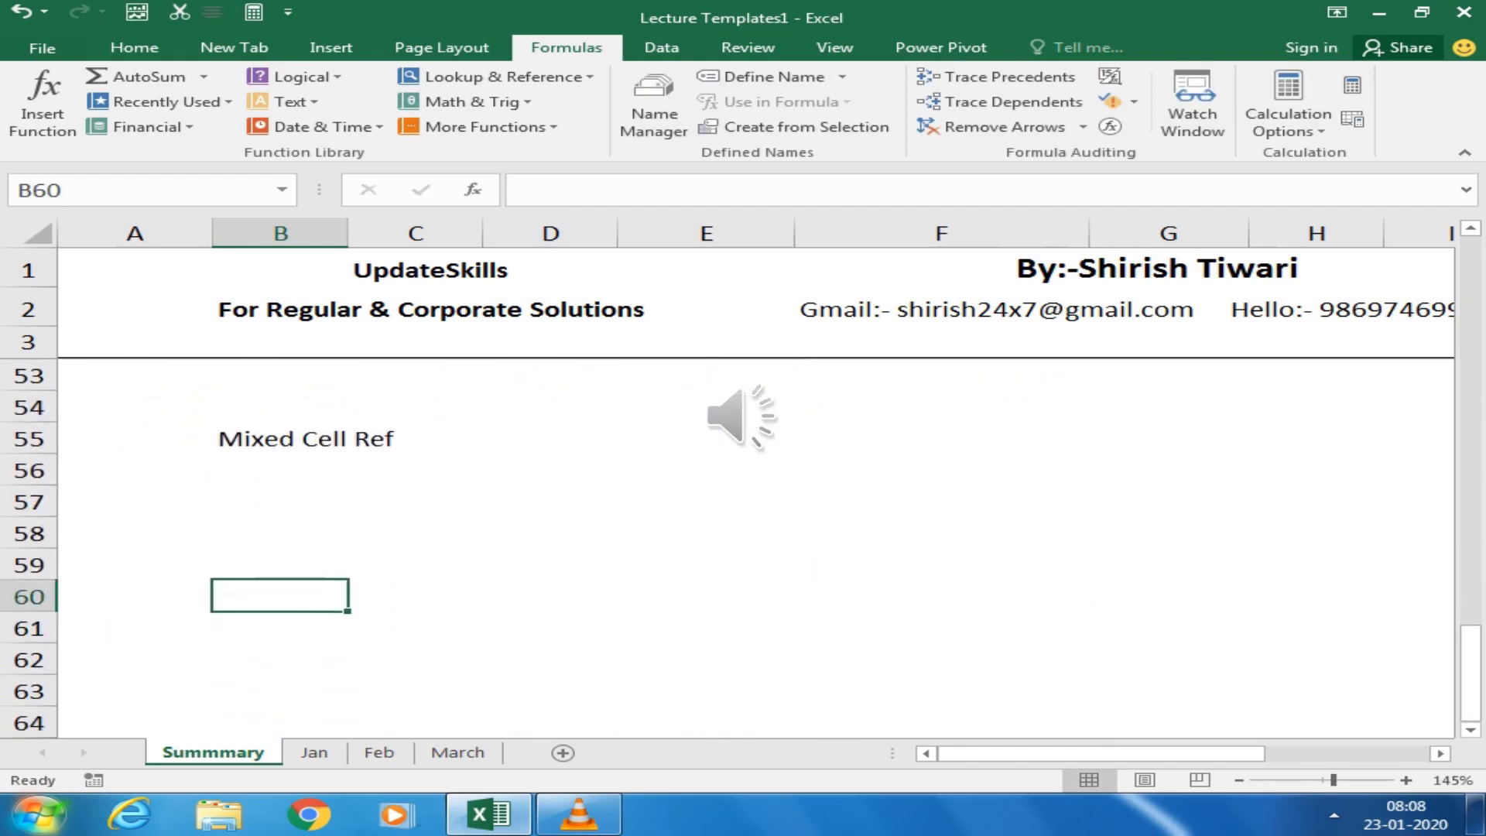
key(Up)
key(Up)
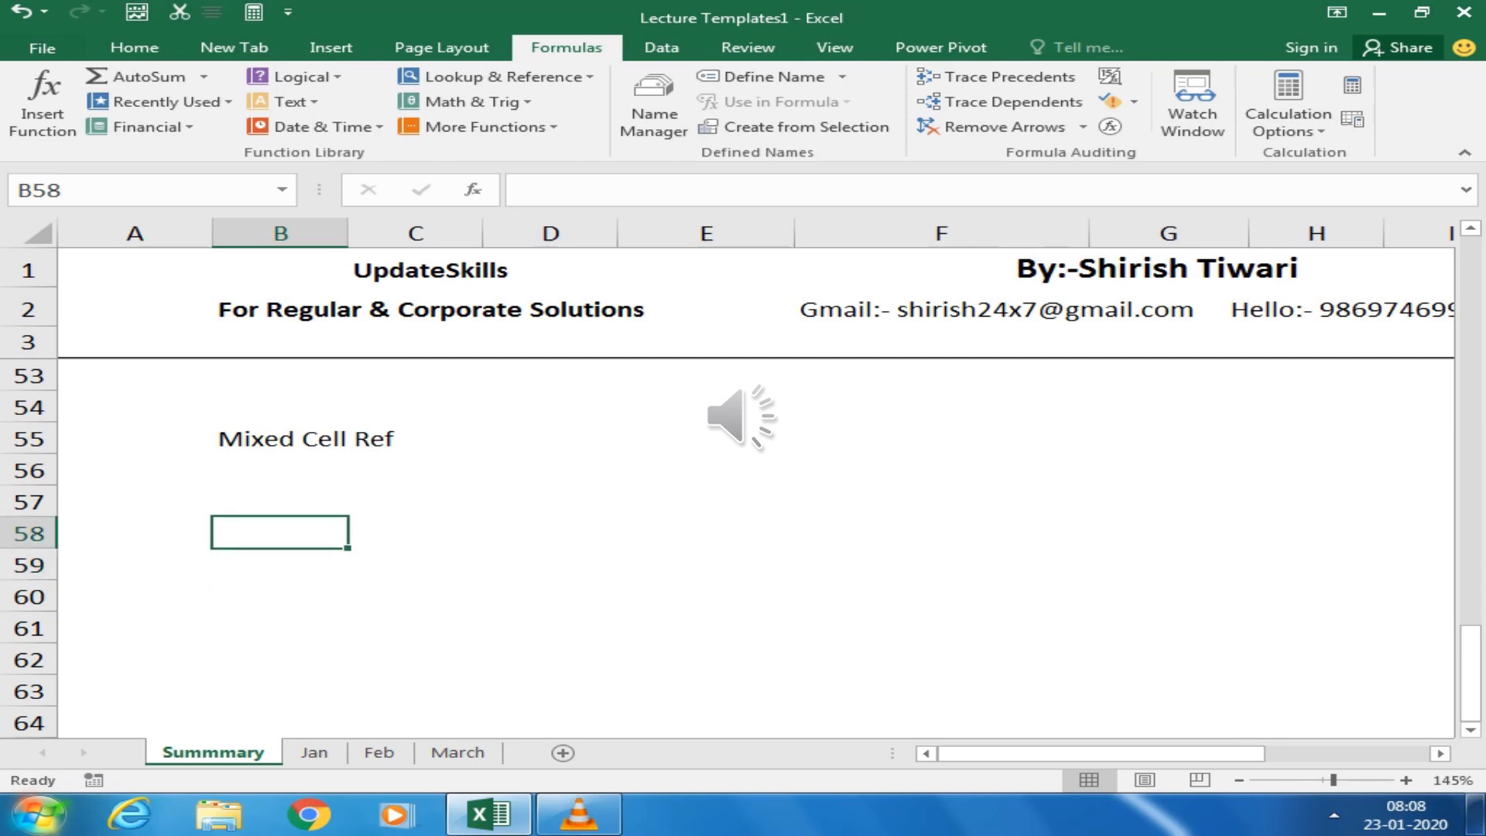
key(Up)
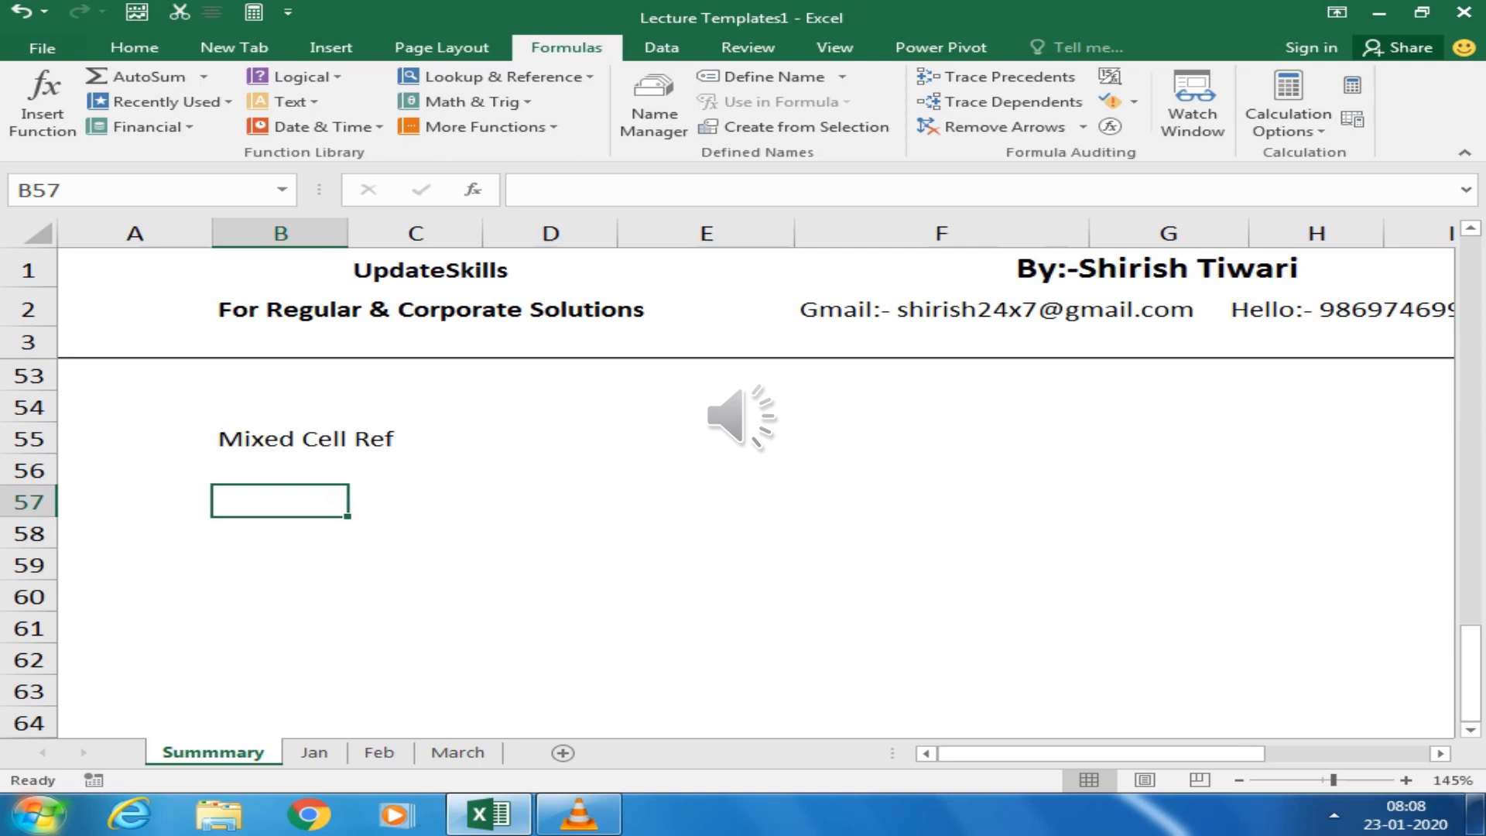
Enter company names Reliance, Tata, Lg, Wipro and Onida across B57:F57
text(R)
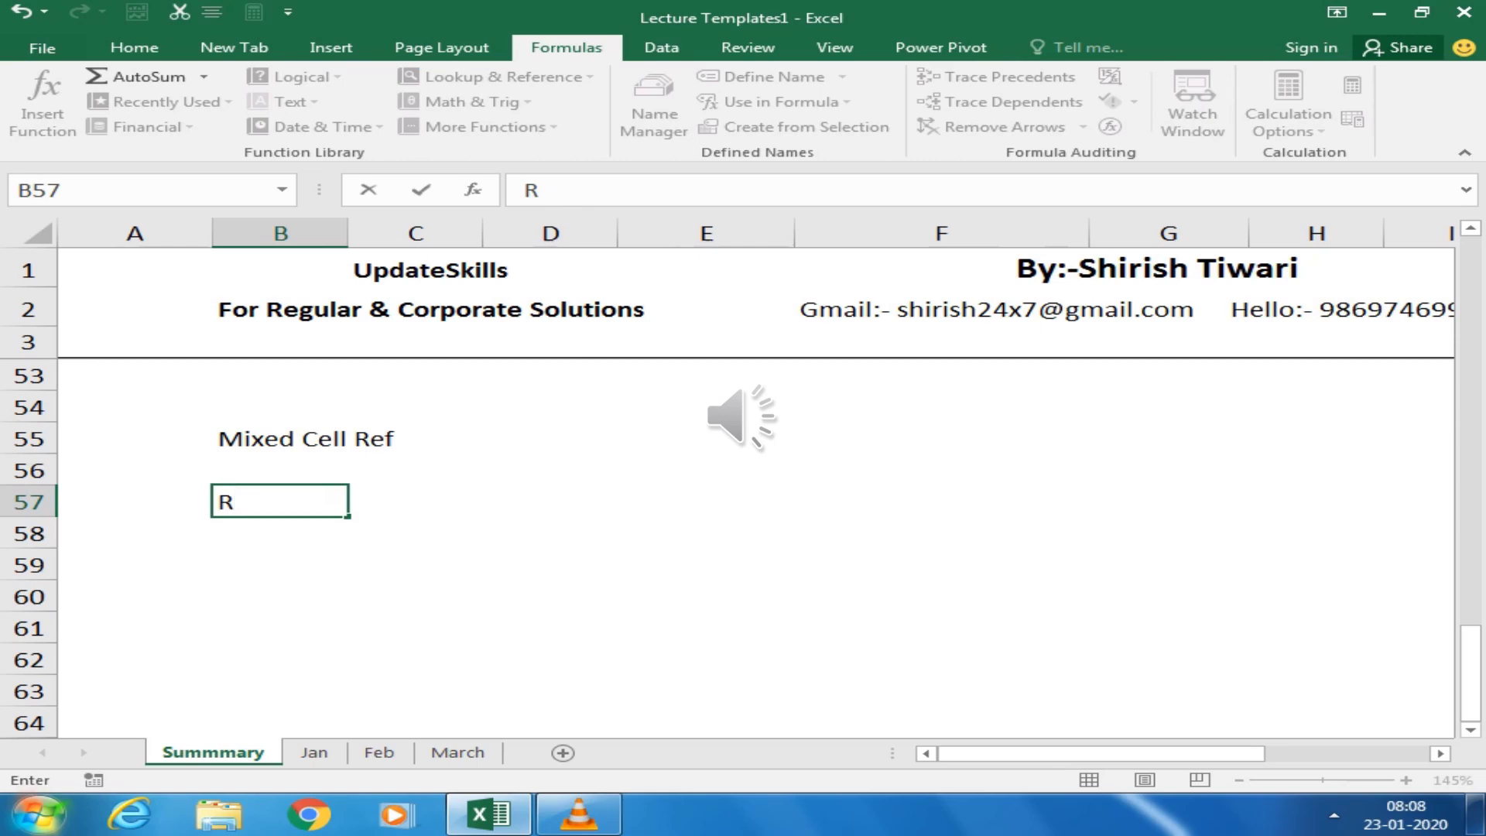
text(eli)
text(ance)
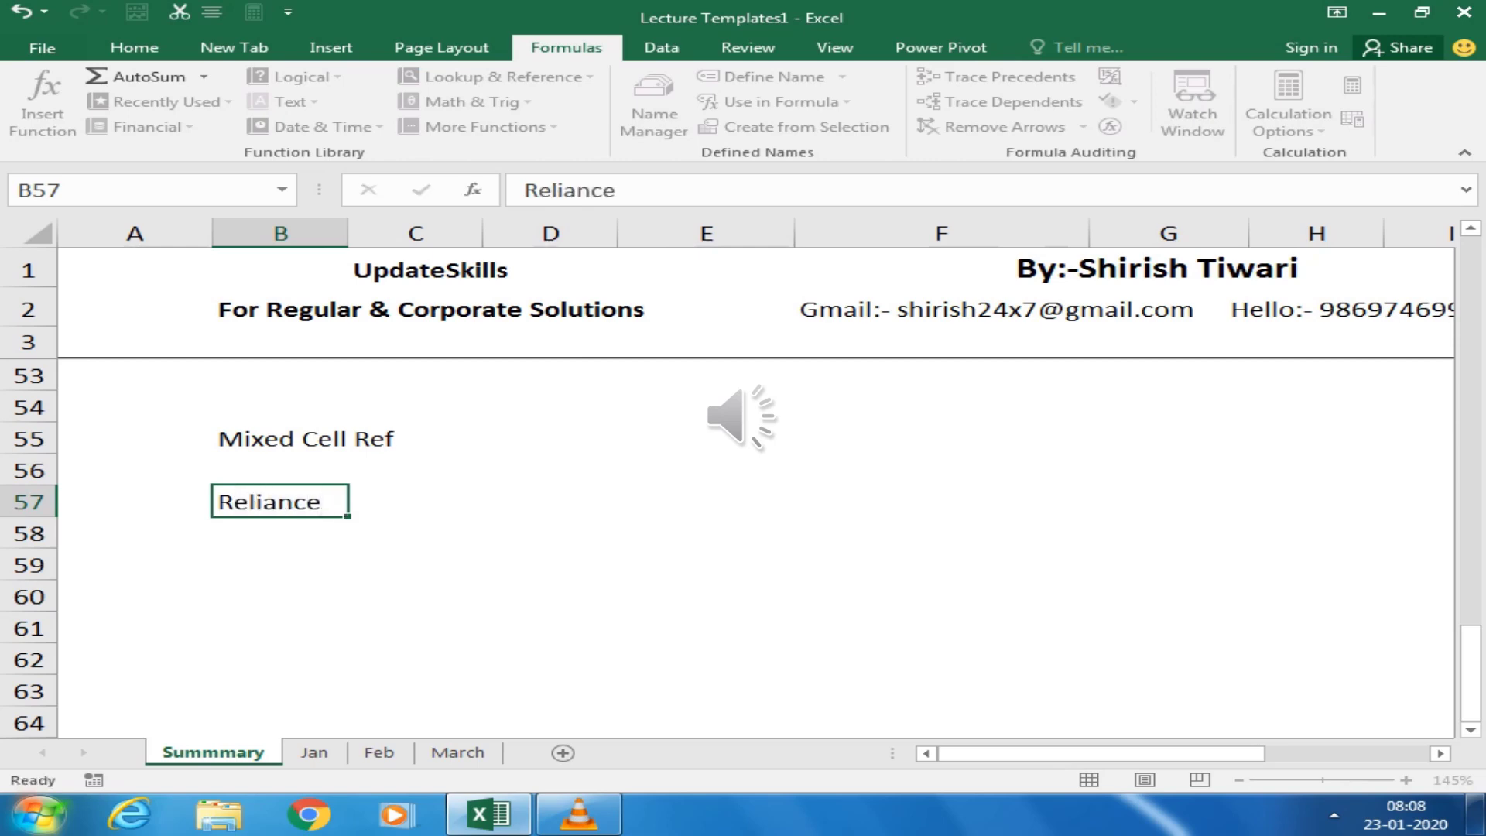
key(Tab)
text(Tata)
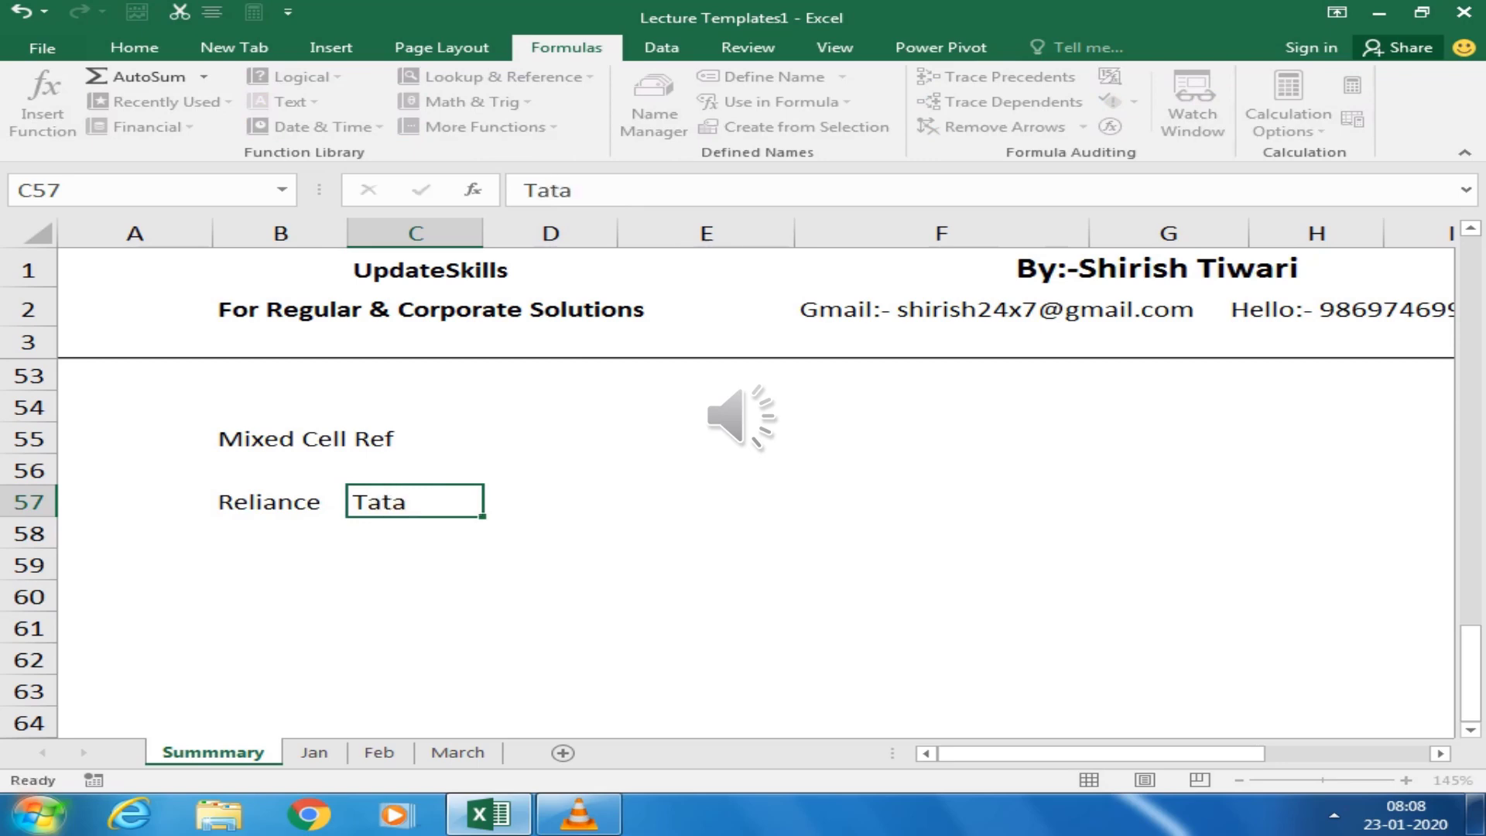
key(Tab)
text(Lg)
key(Tab)
text(Wip)
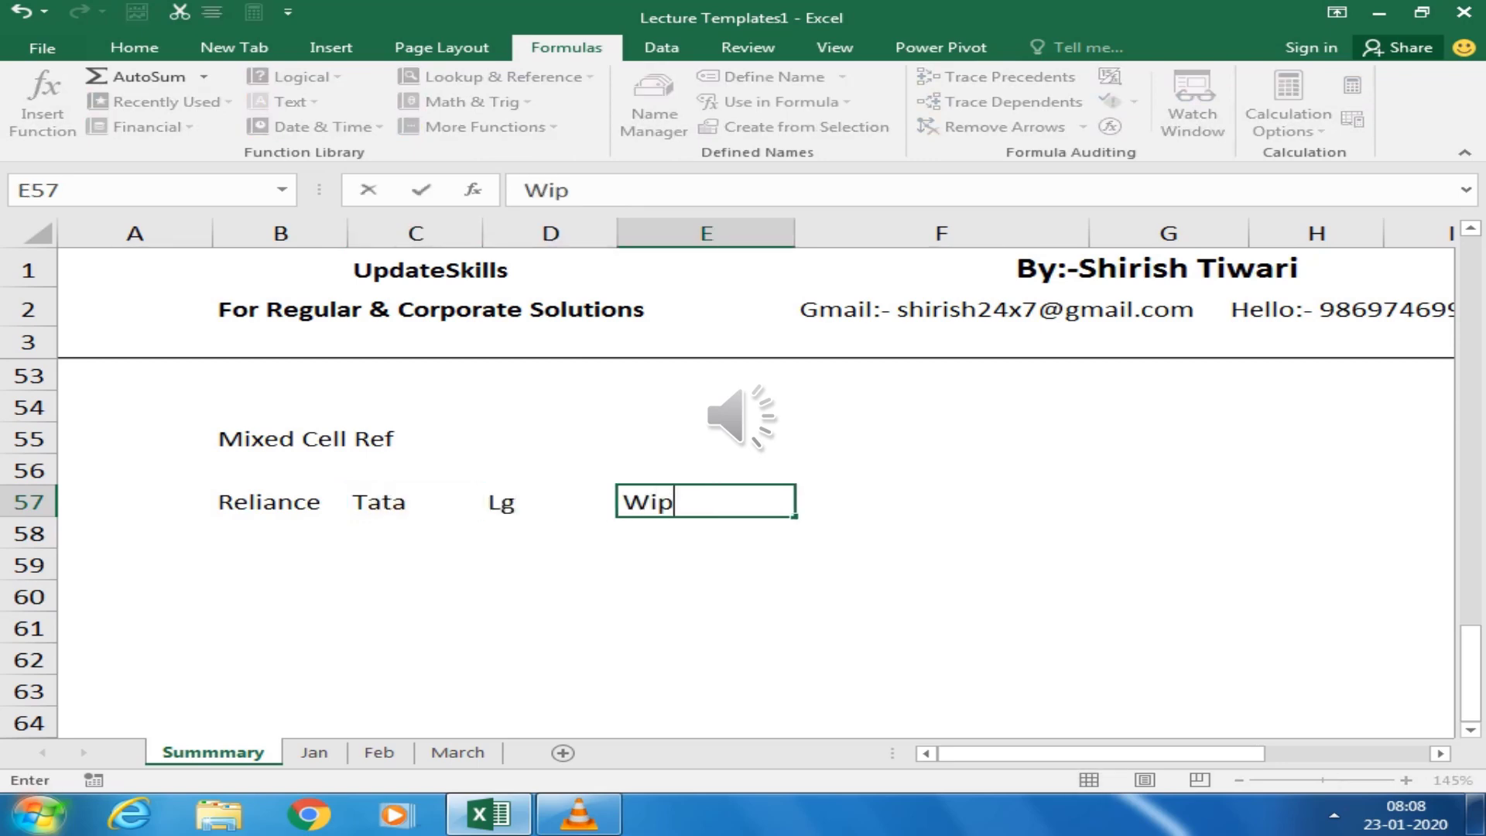
text(ro)
key(Tab)
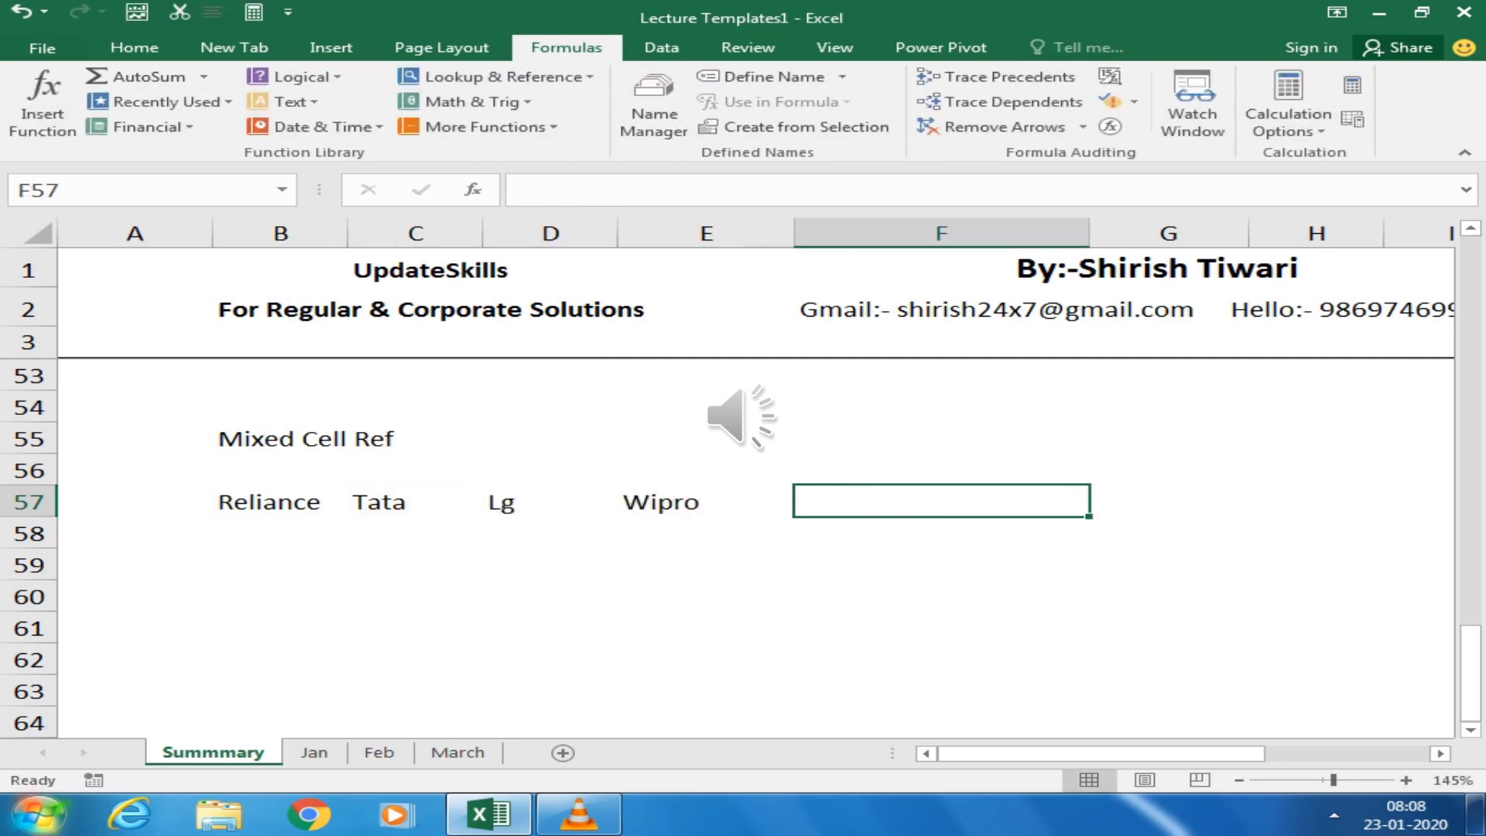
text(Onida)
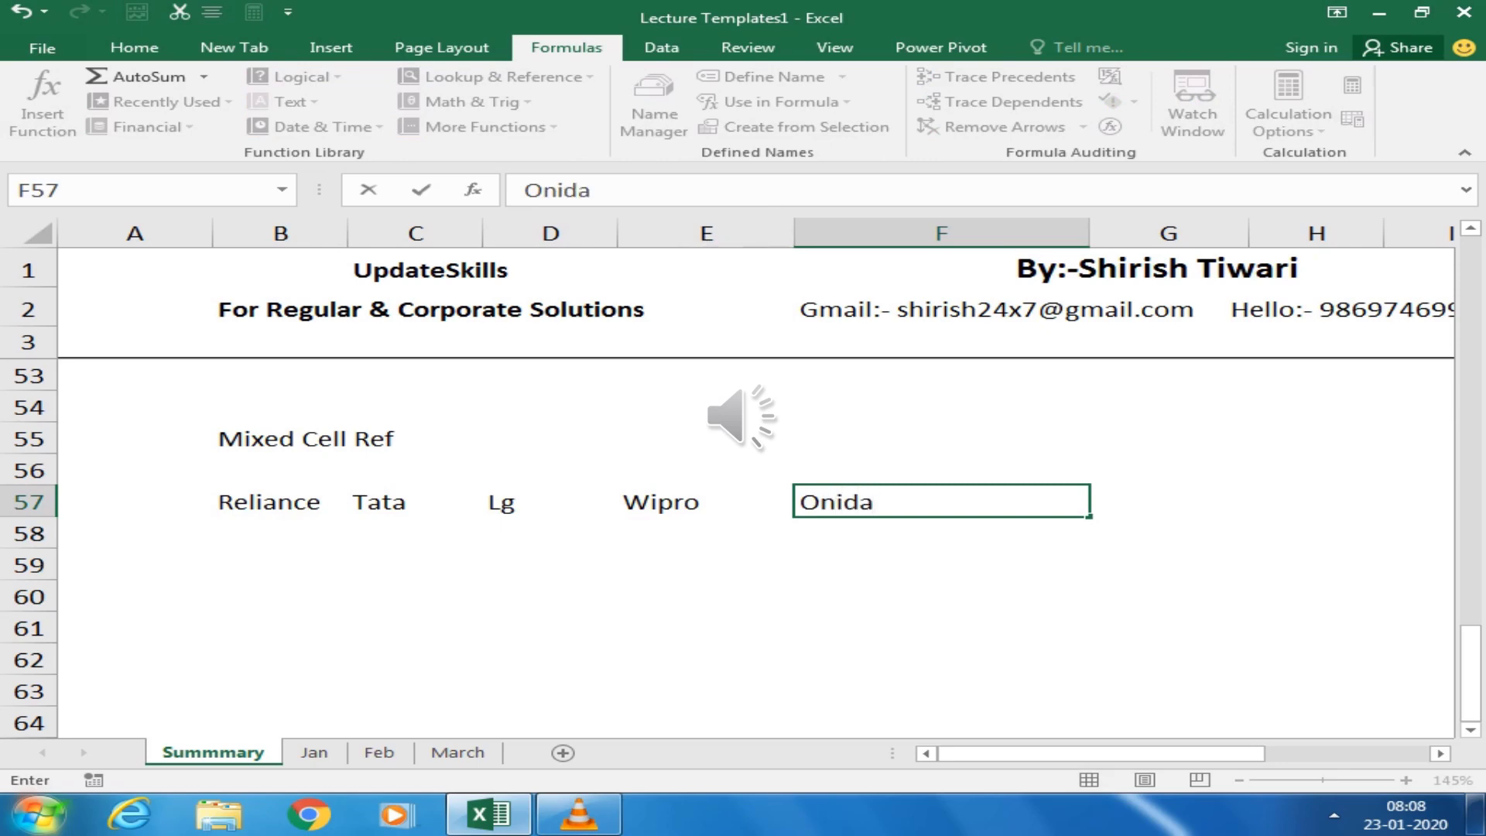
key(Left)
key(Left)
key(Left)
key(Left)
key(Down)
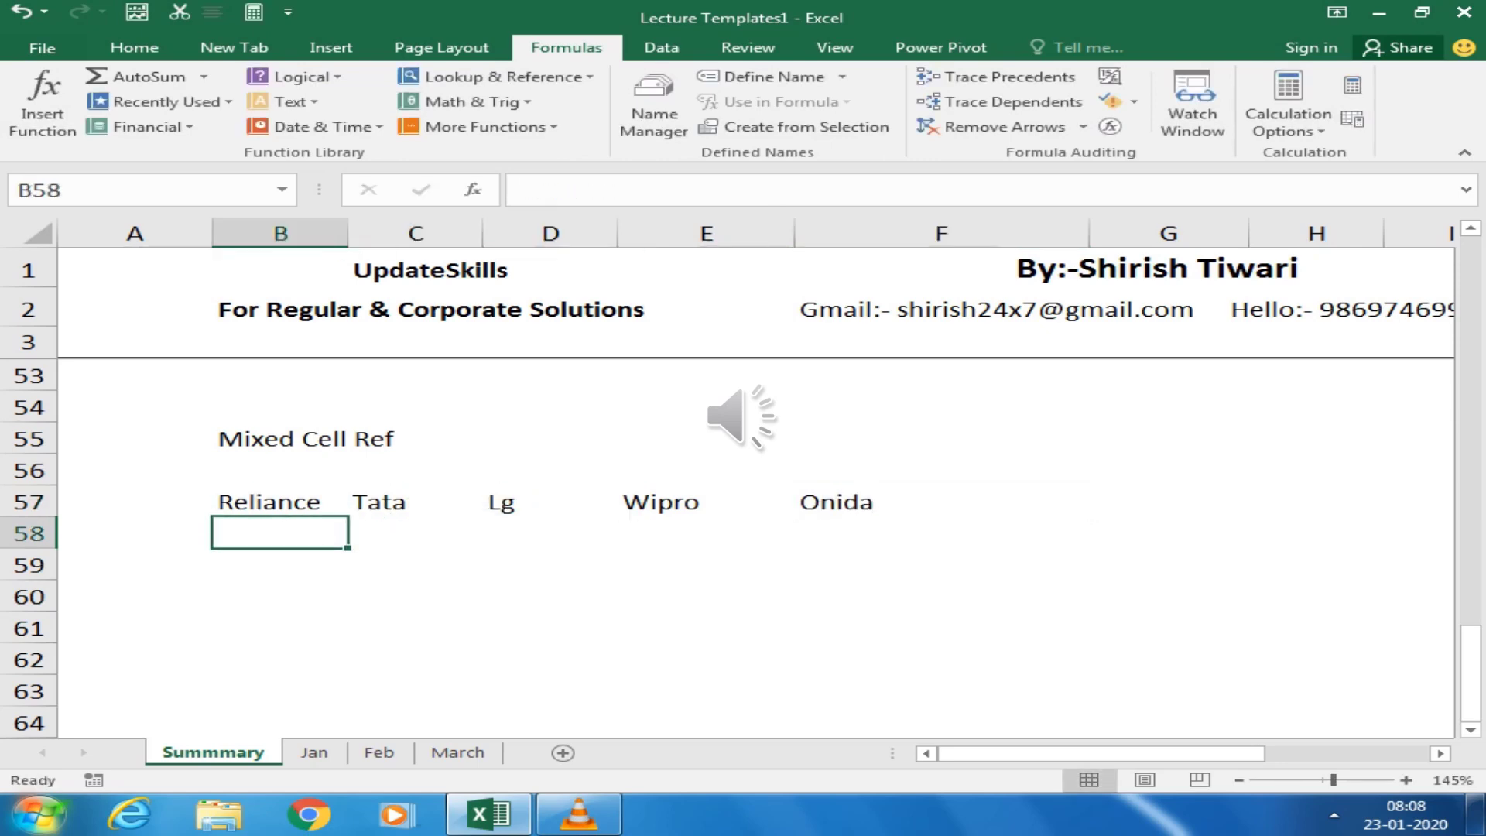
Enter rates 0.20%, 0.5%, 0.8% and 0.40% in B58:E58, then type 0.90% for Onida
text(0.)
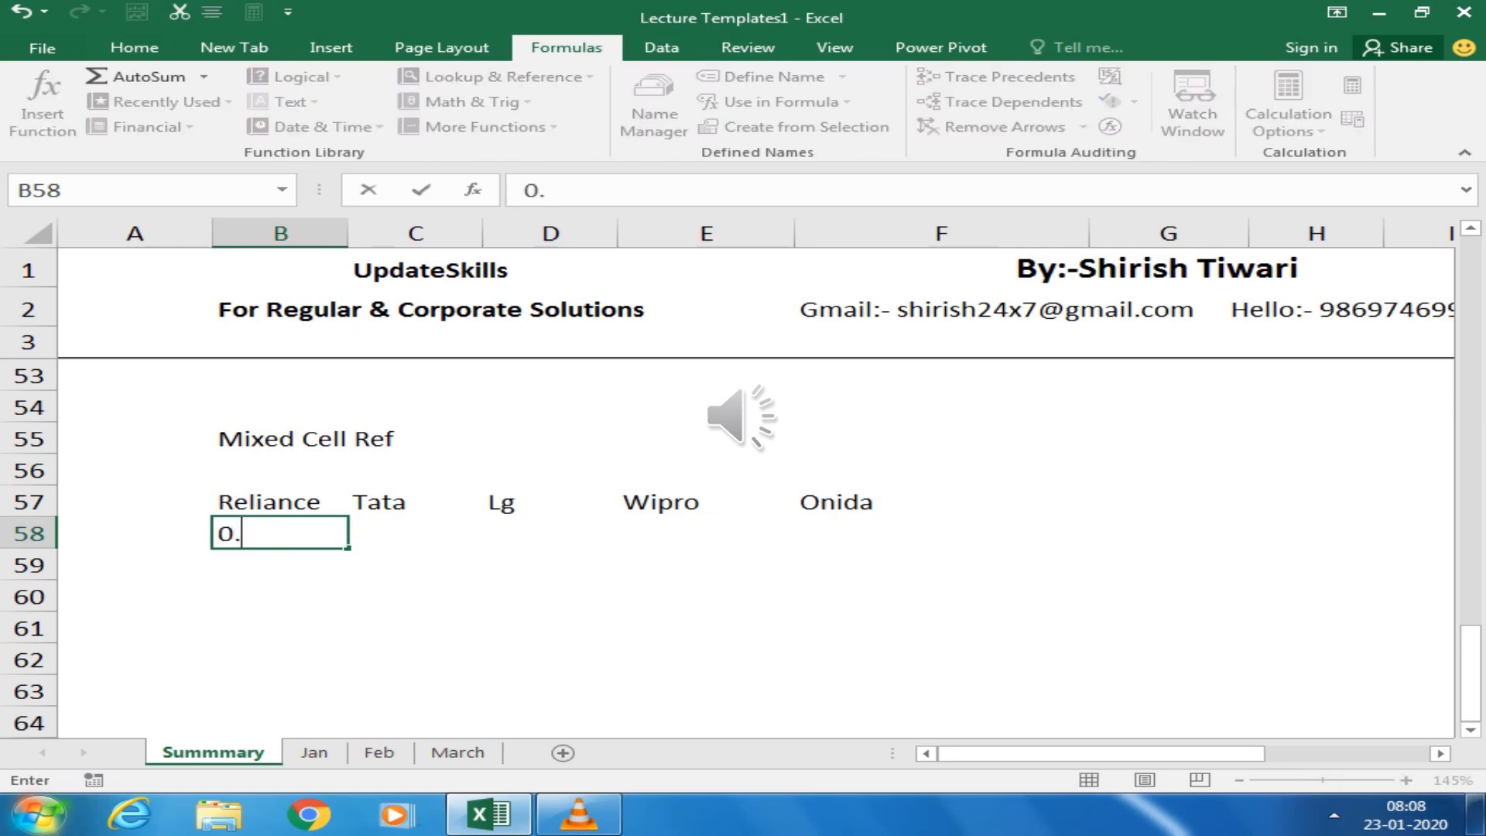
text(20)
text(%)
key(Tab)
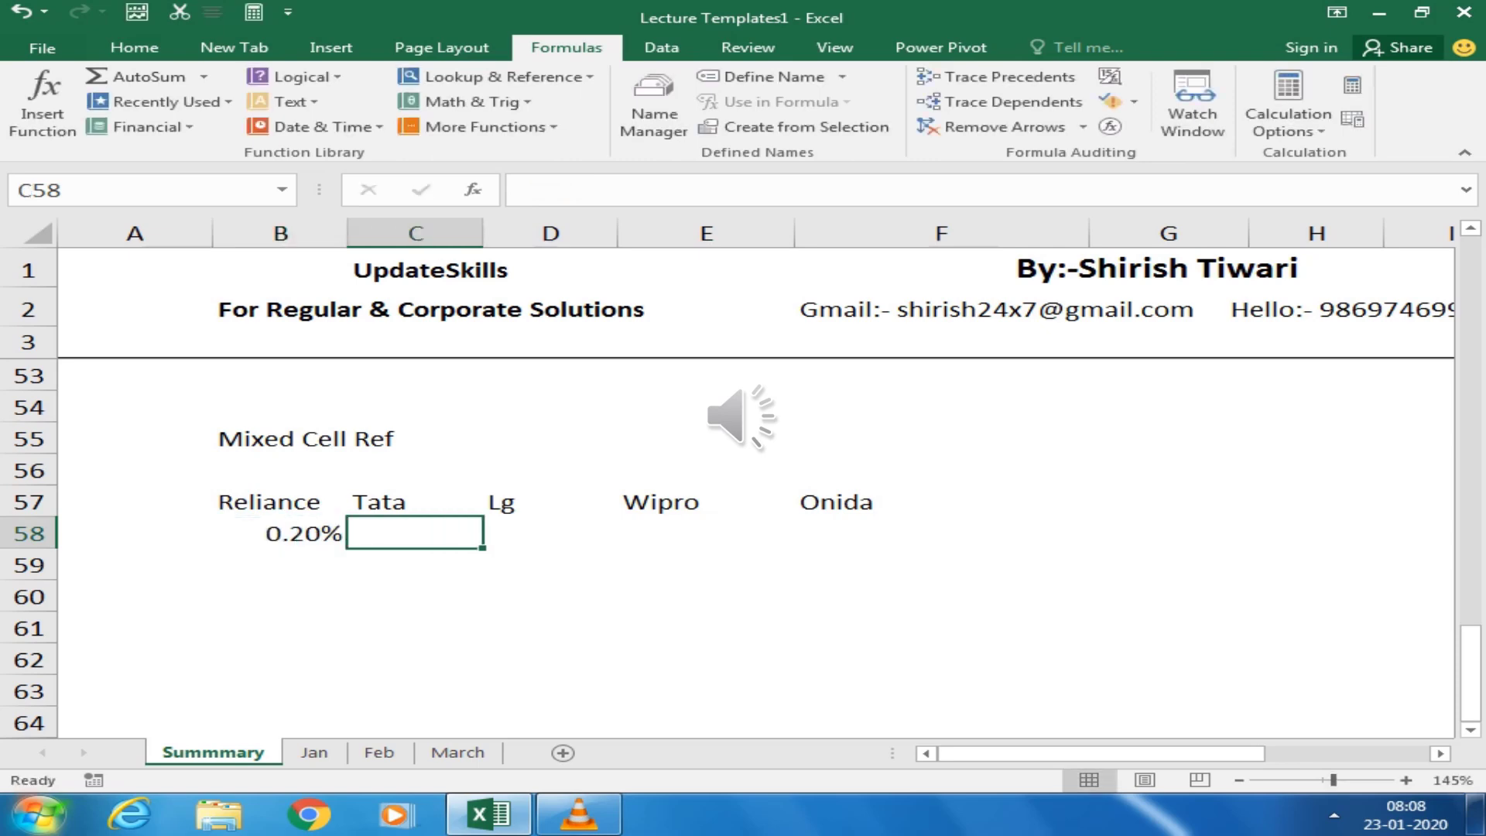
text(0.5%)
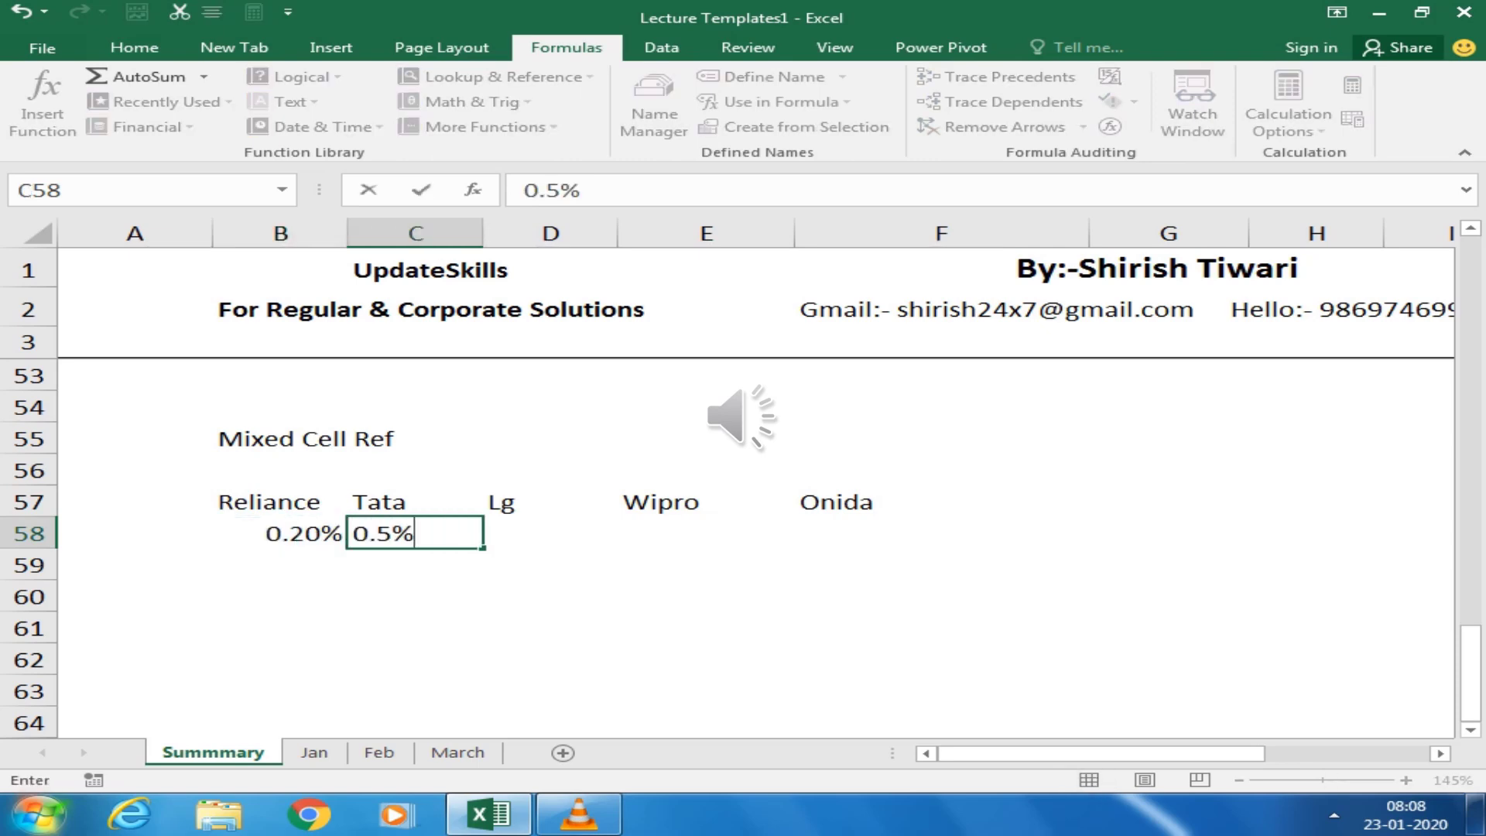
key(Tab)
text(0)
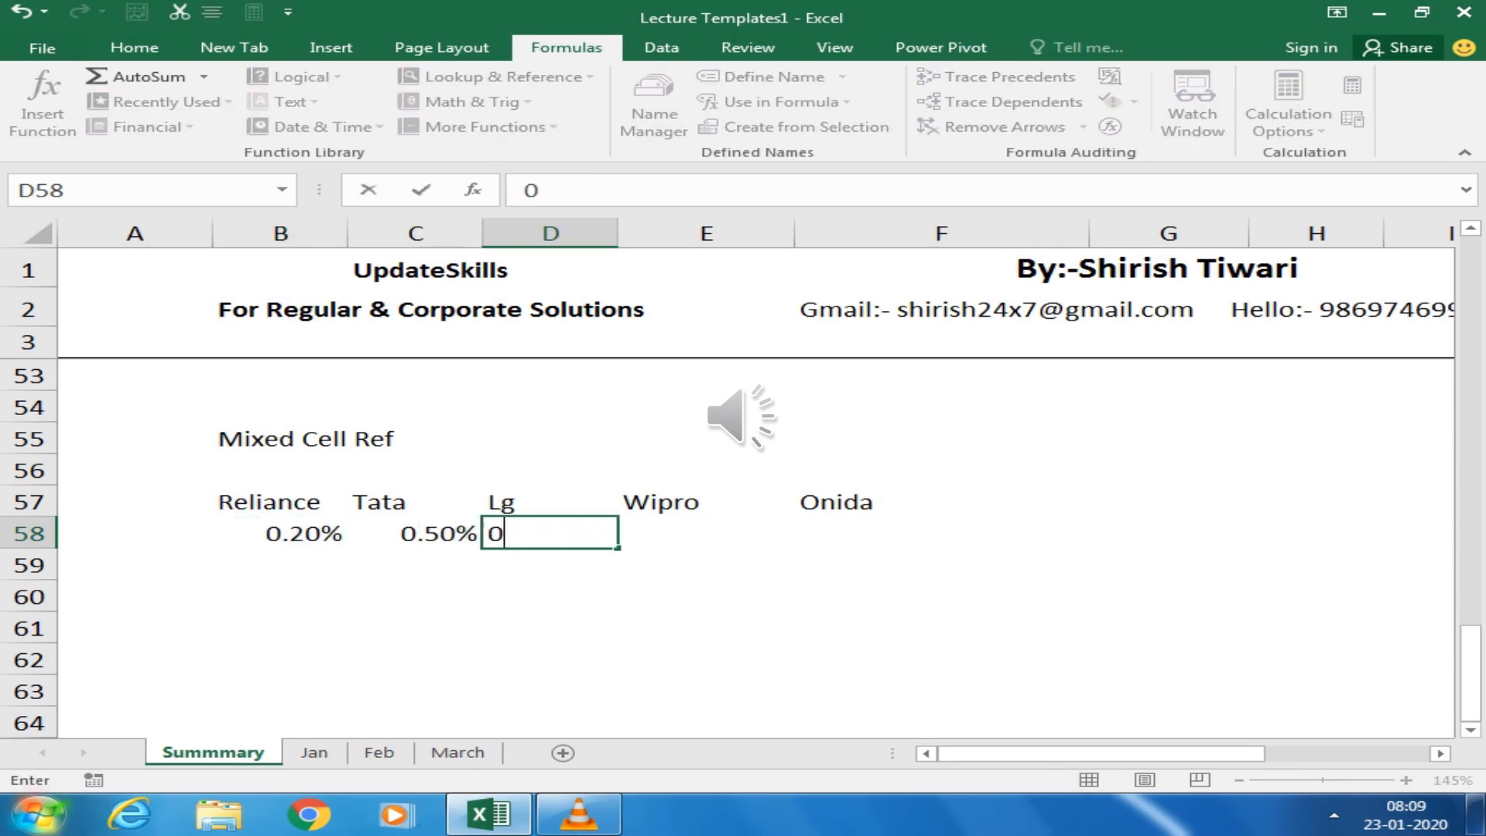
text(.8%)
key(ctrl+Return)
click(706, 532)
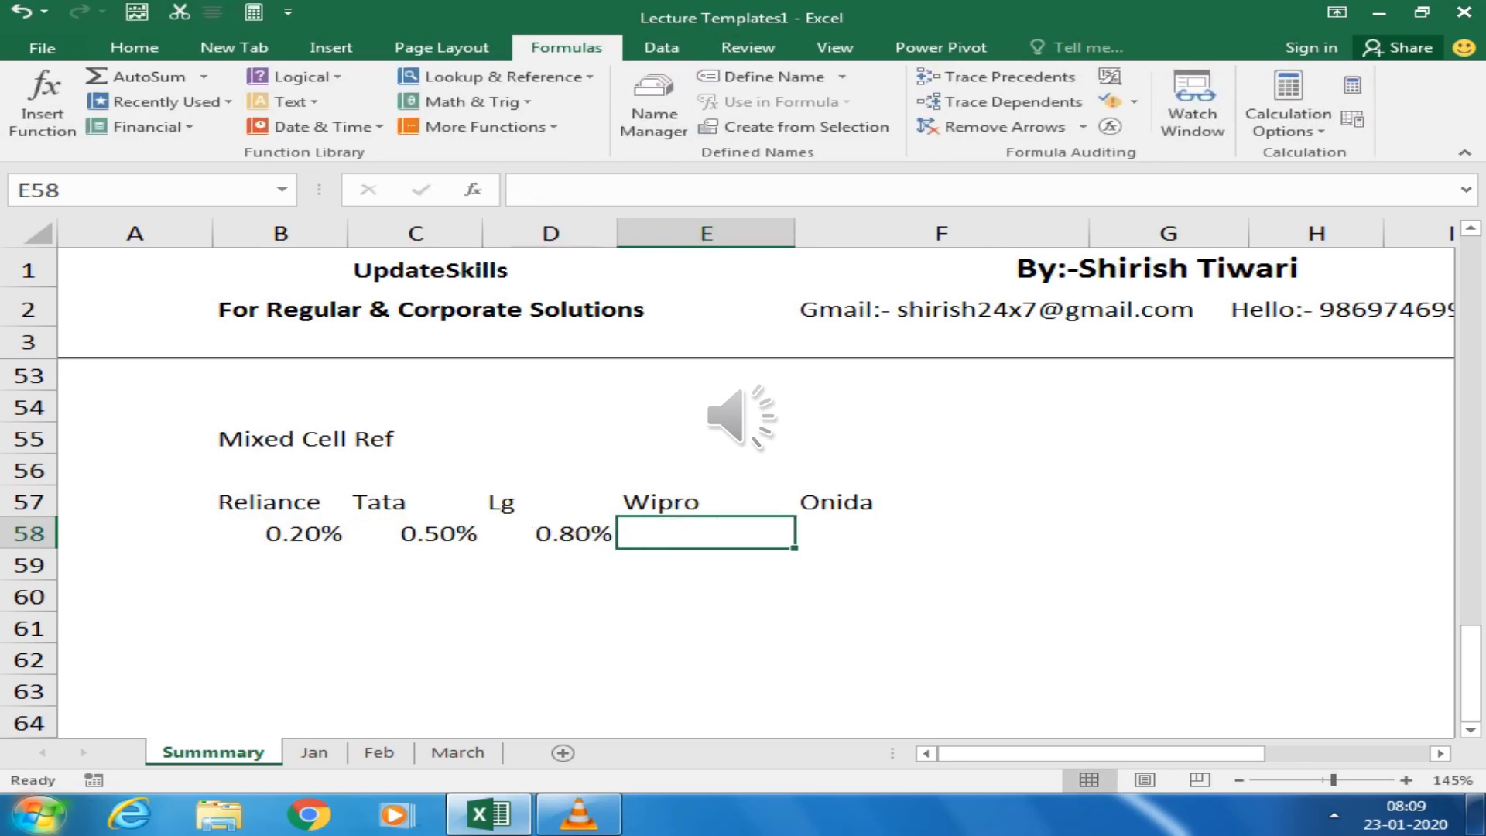
text(0.40)
text(%)
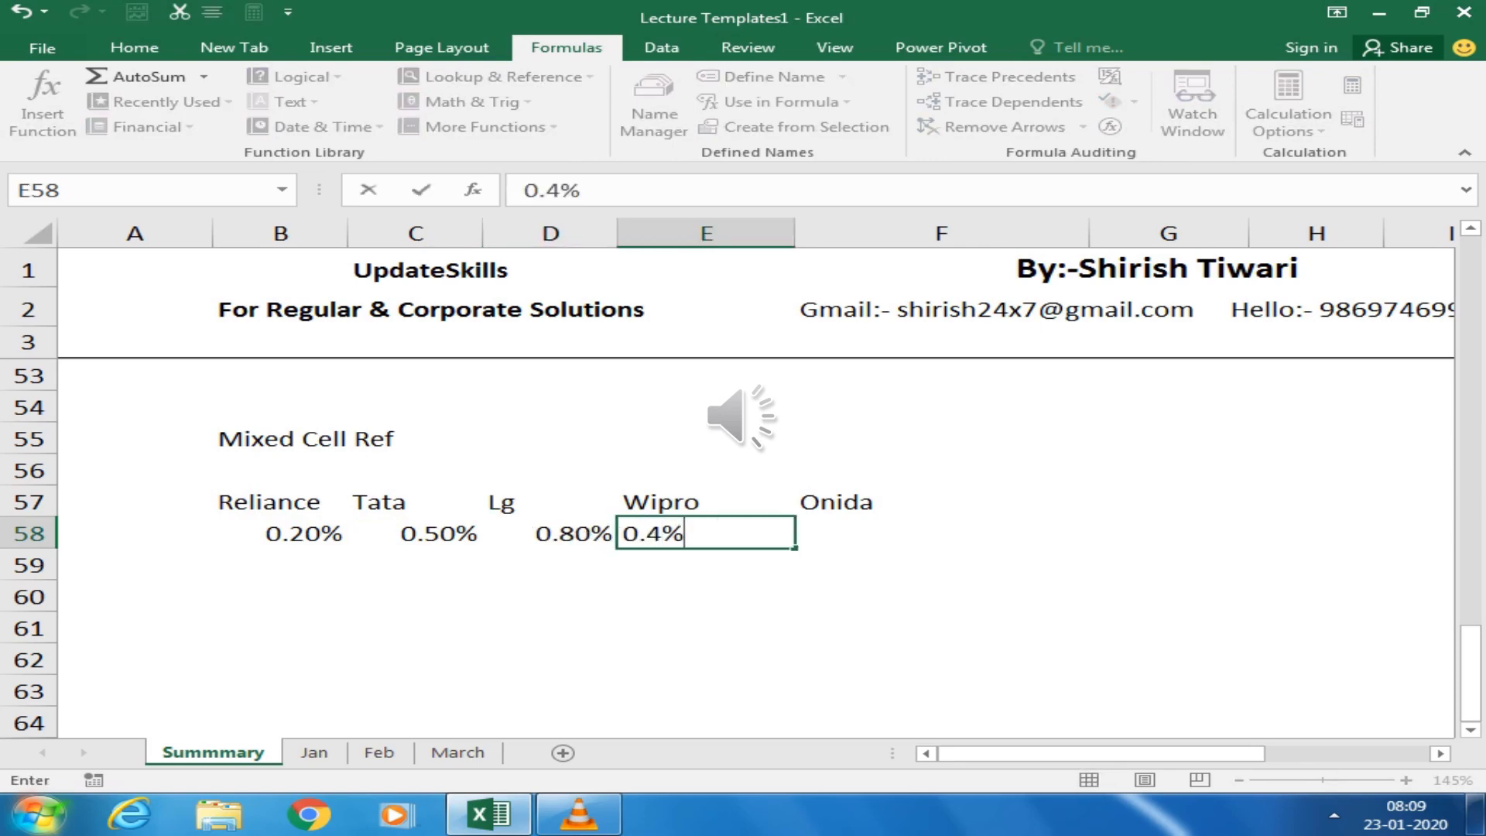
key(Tab)
text(0.)
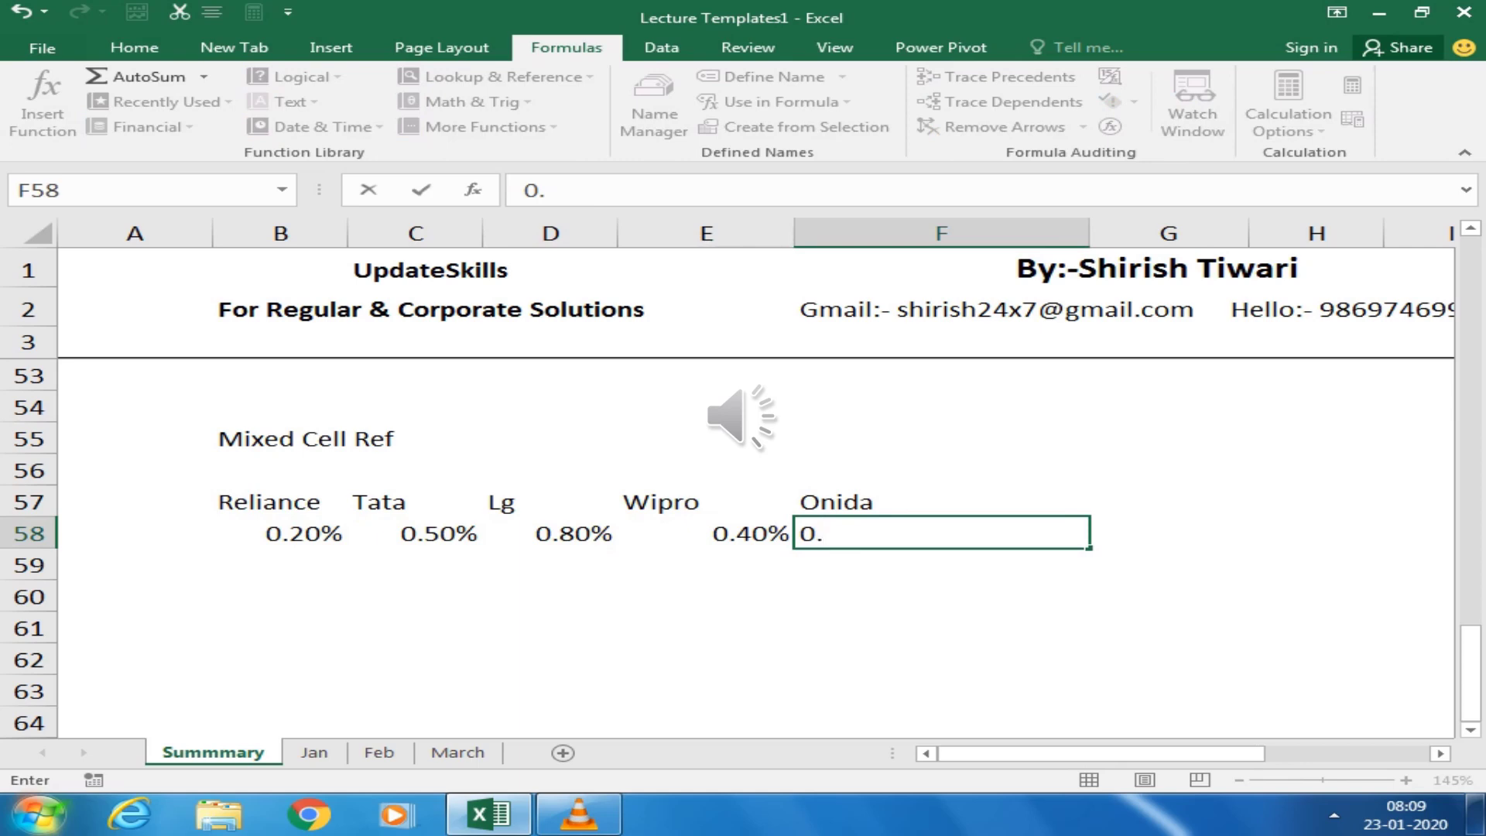
text(90)
text(%)
Confirm Onida's 0.90% rate, then select B57:F58 and centre it
key(Return)
key(Left)
key(Left)
key(Up)
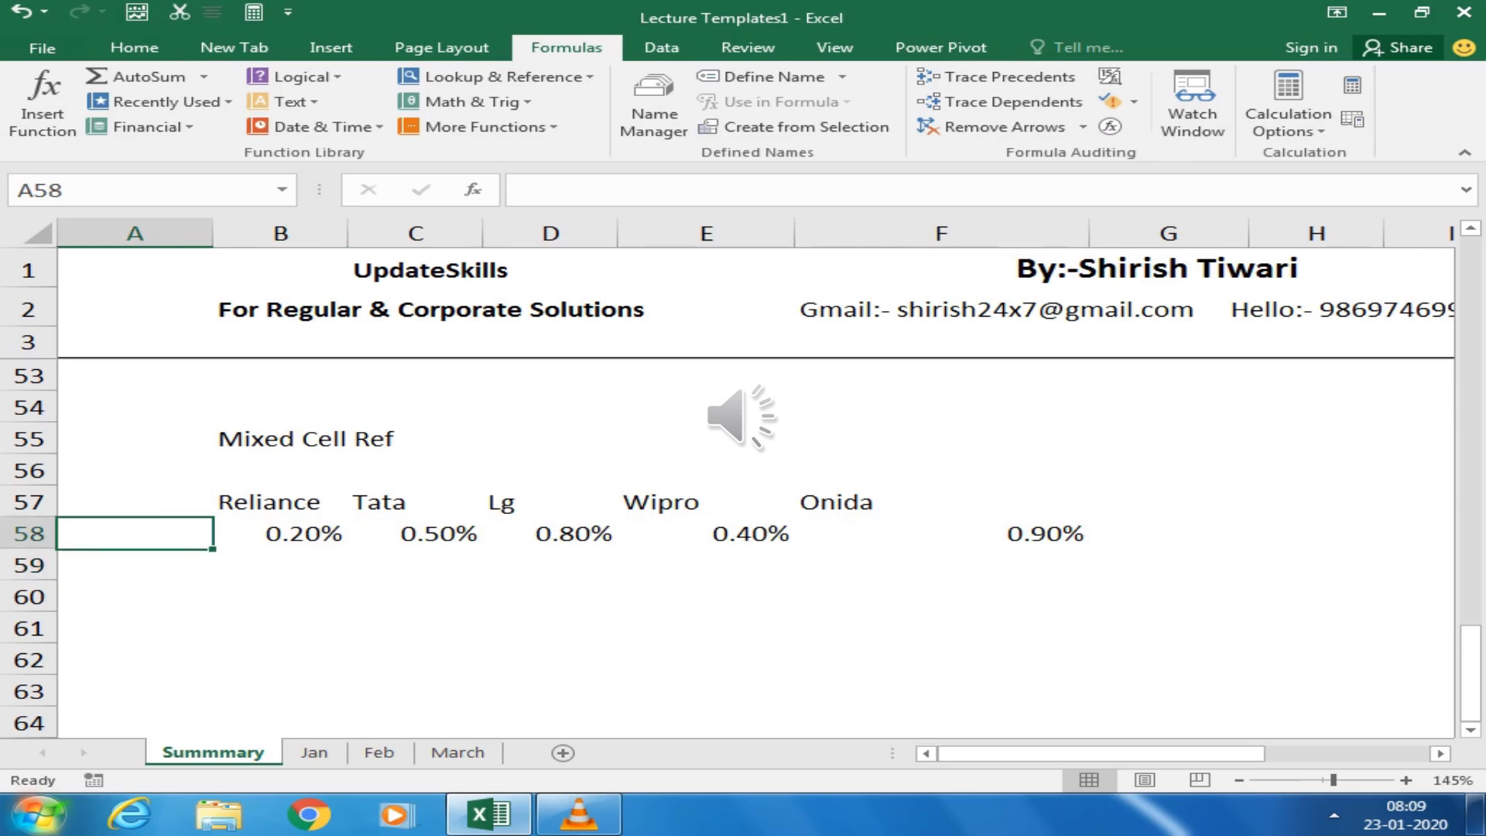
key(Up)
key(Right)
key(ctrl+shift+Right)
key(shift+Down)
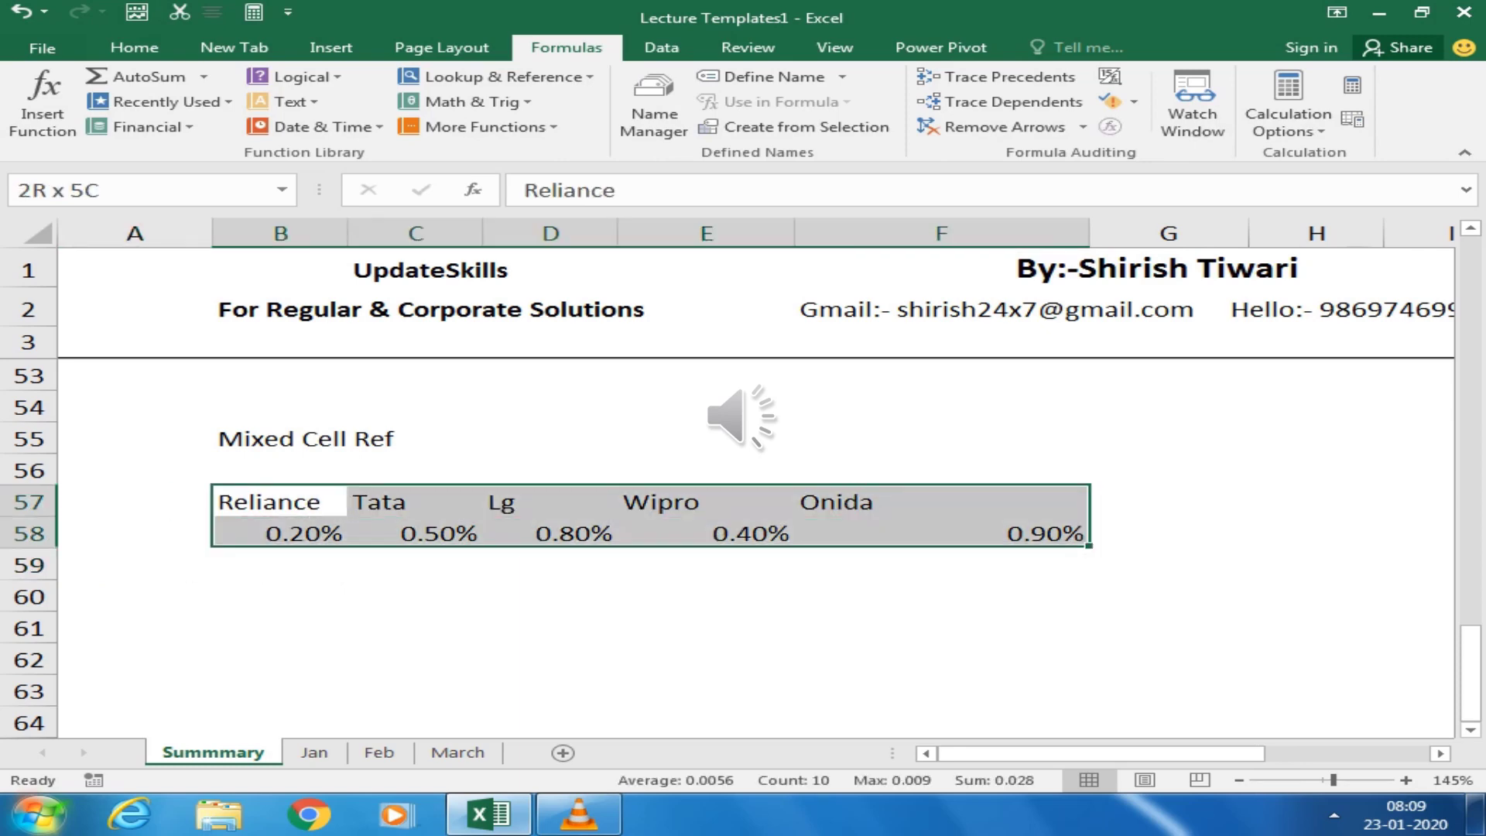
key(alt)
key(h)
key(a)
key(c)
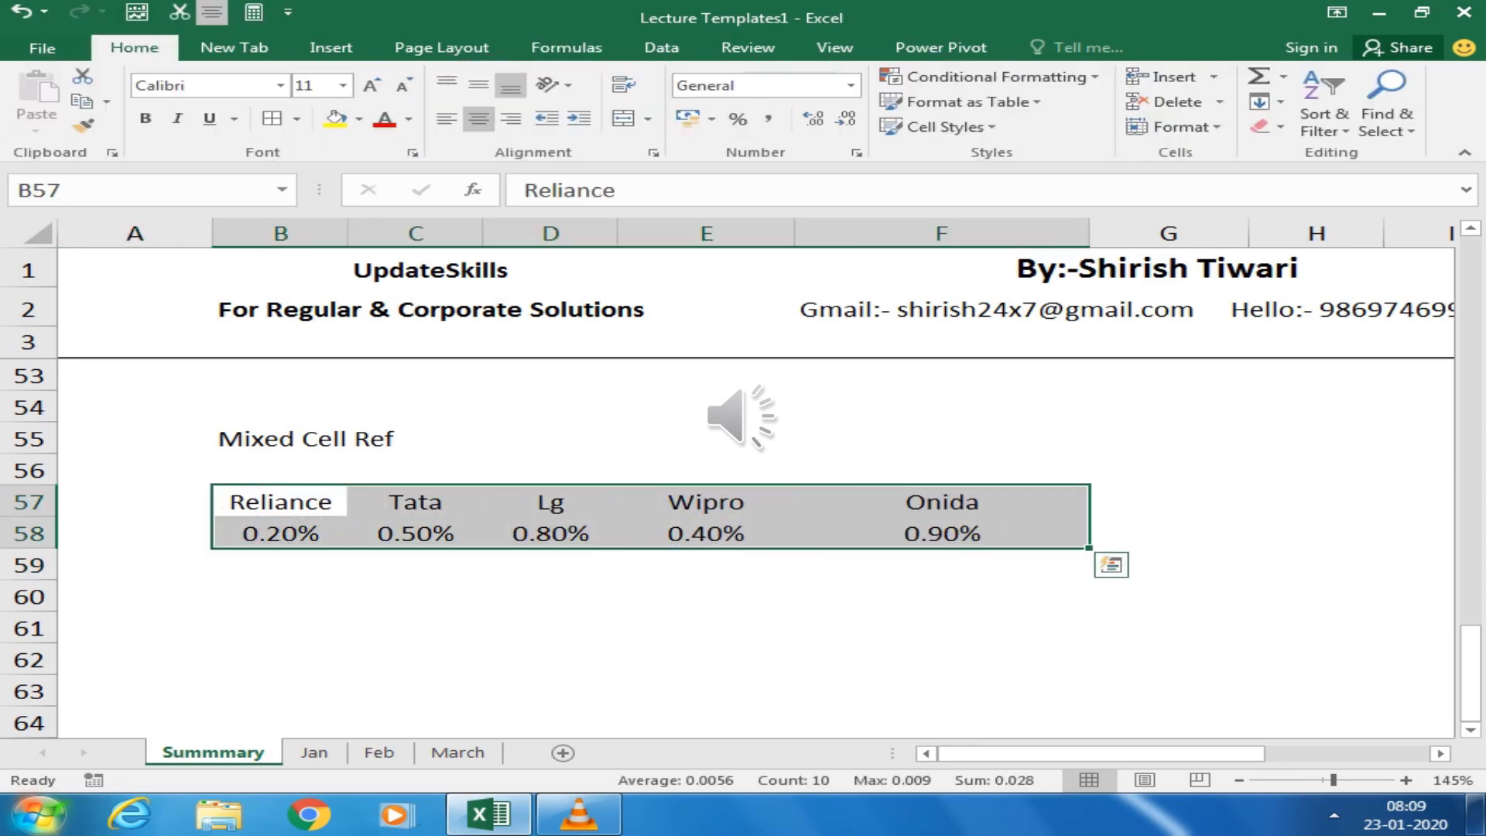
Apply All Borders to the B57:F58 company rates table
key(alt+h)
key(b)
key(a)
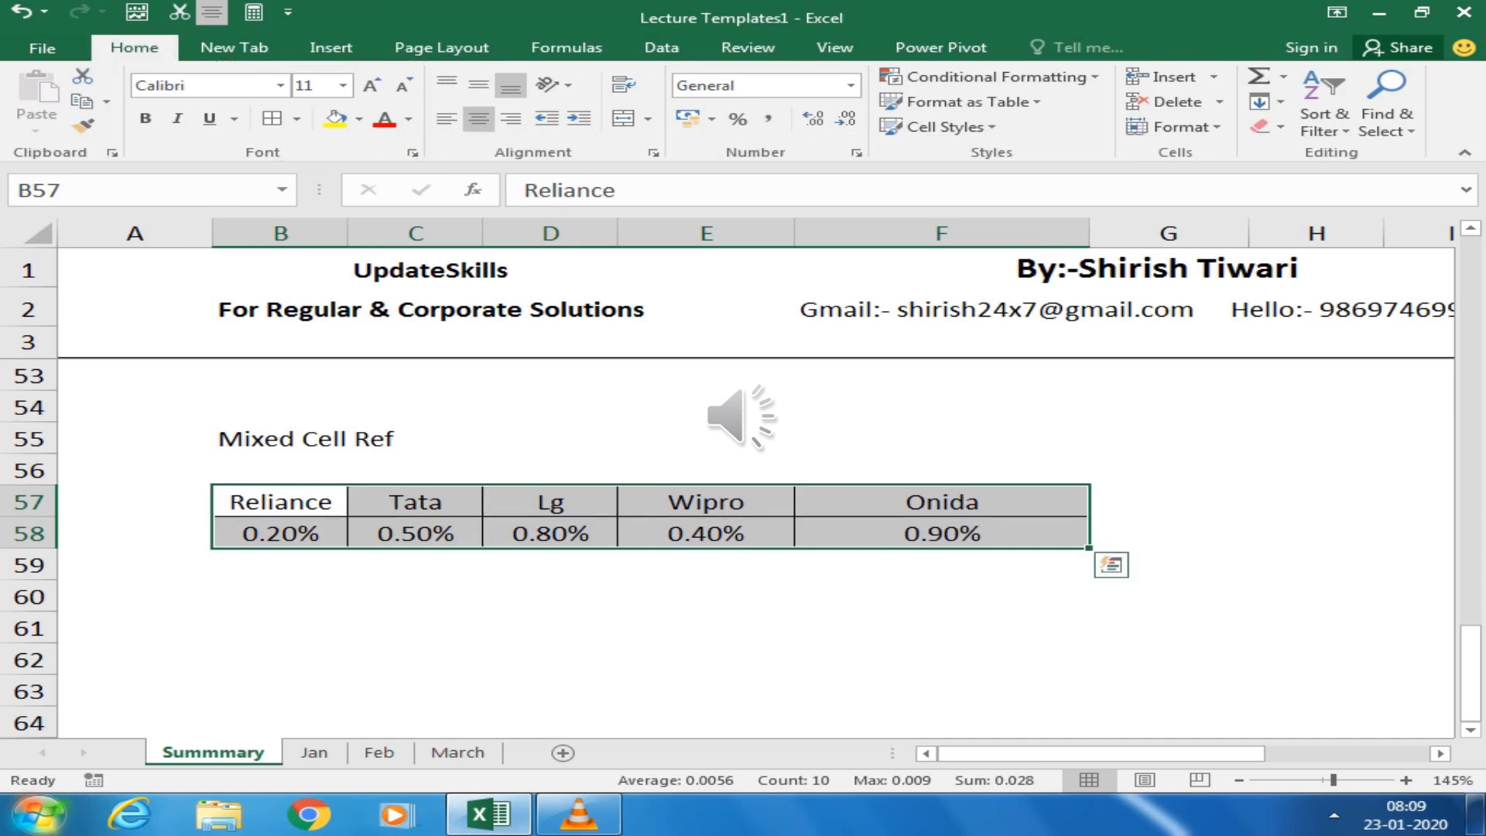
key(Left)
key(Down)
key(Down)
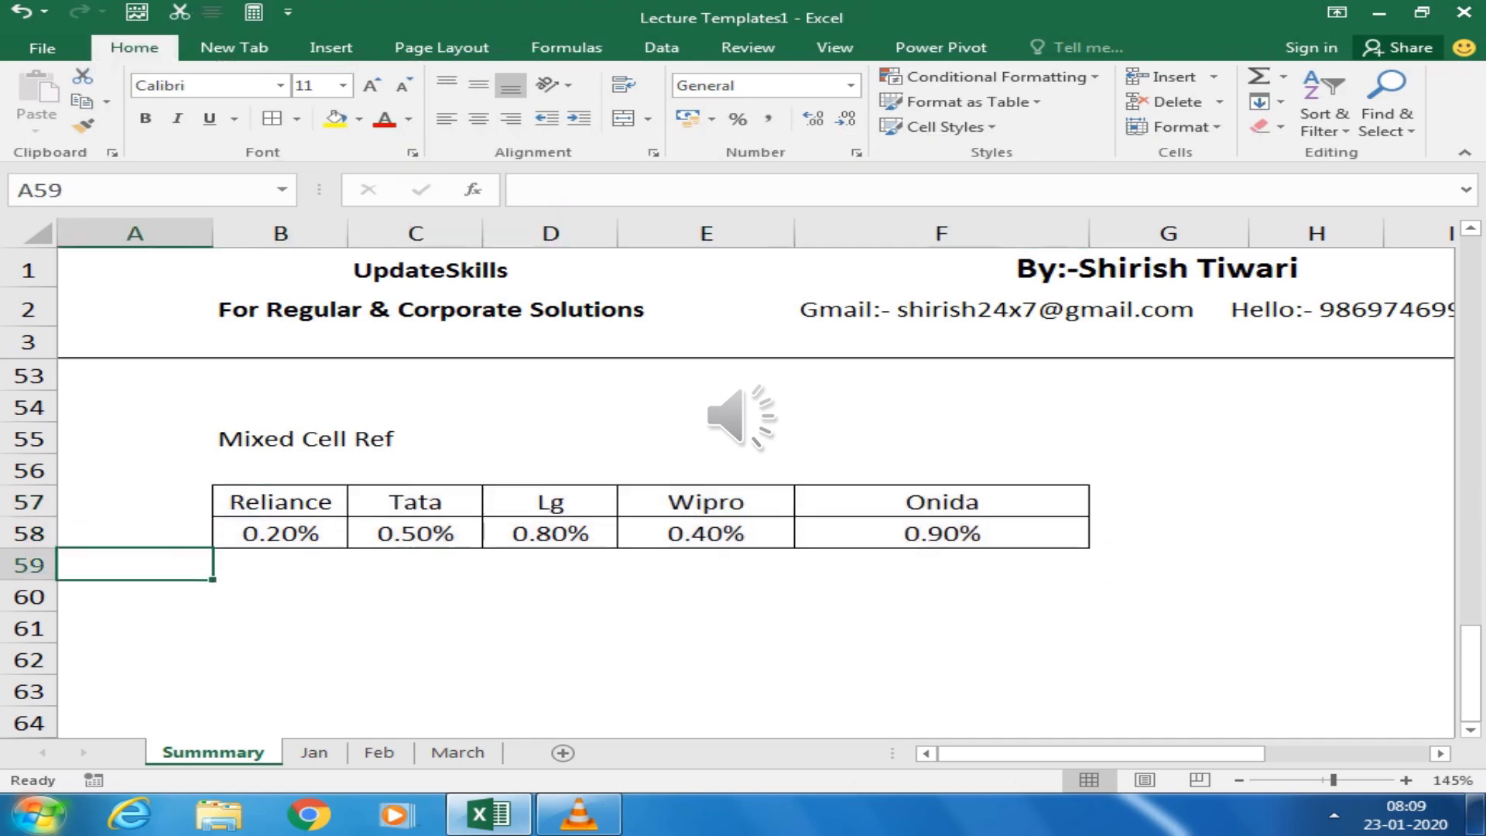
Label A58 'Call made' and enter counts 1, 100, 1000 and 10000 below it
key(Up)
text(C)
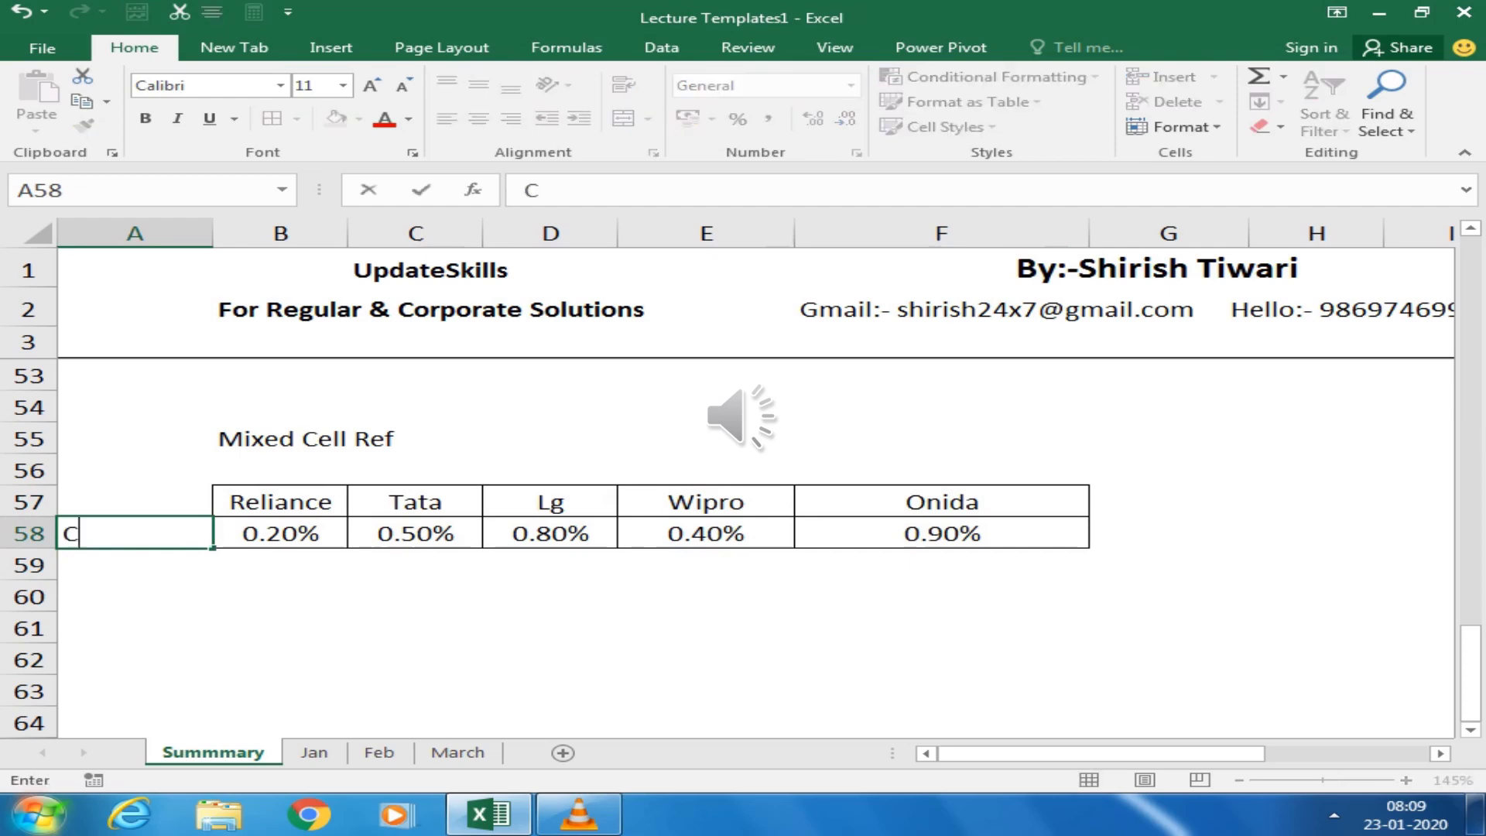
text(all made)
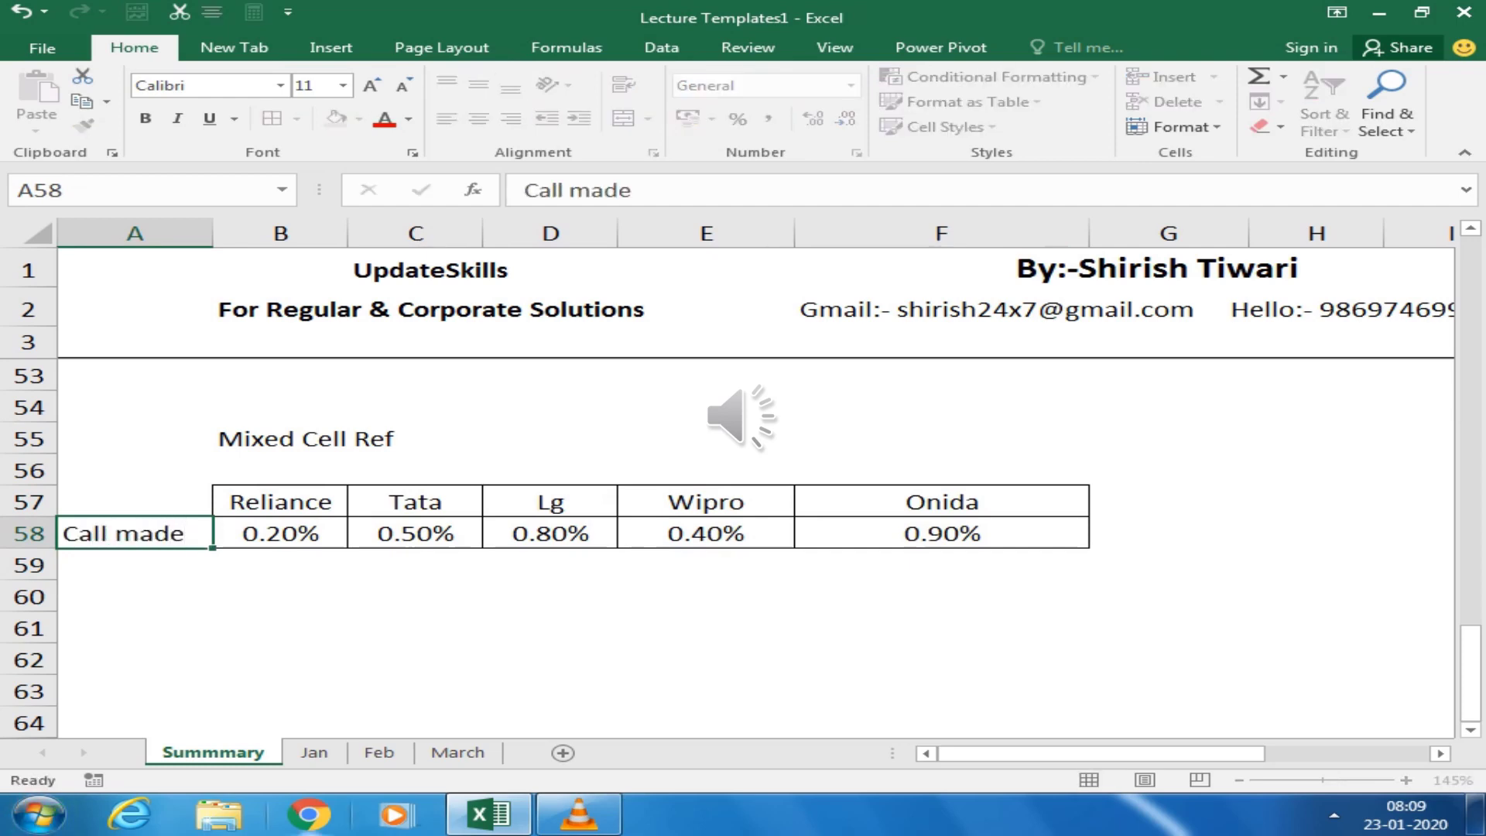
key(Return)
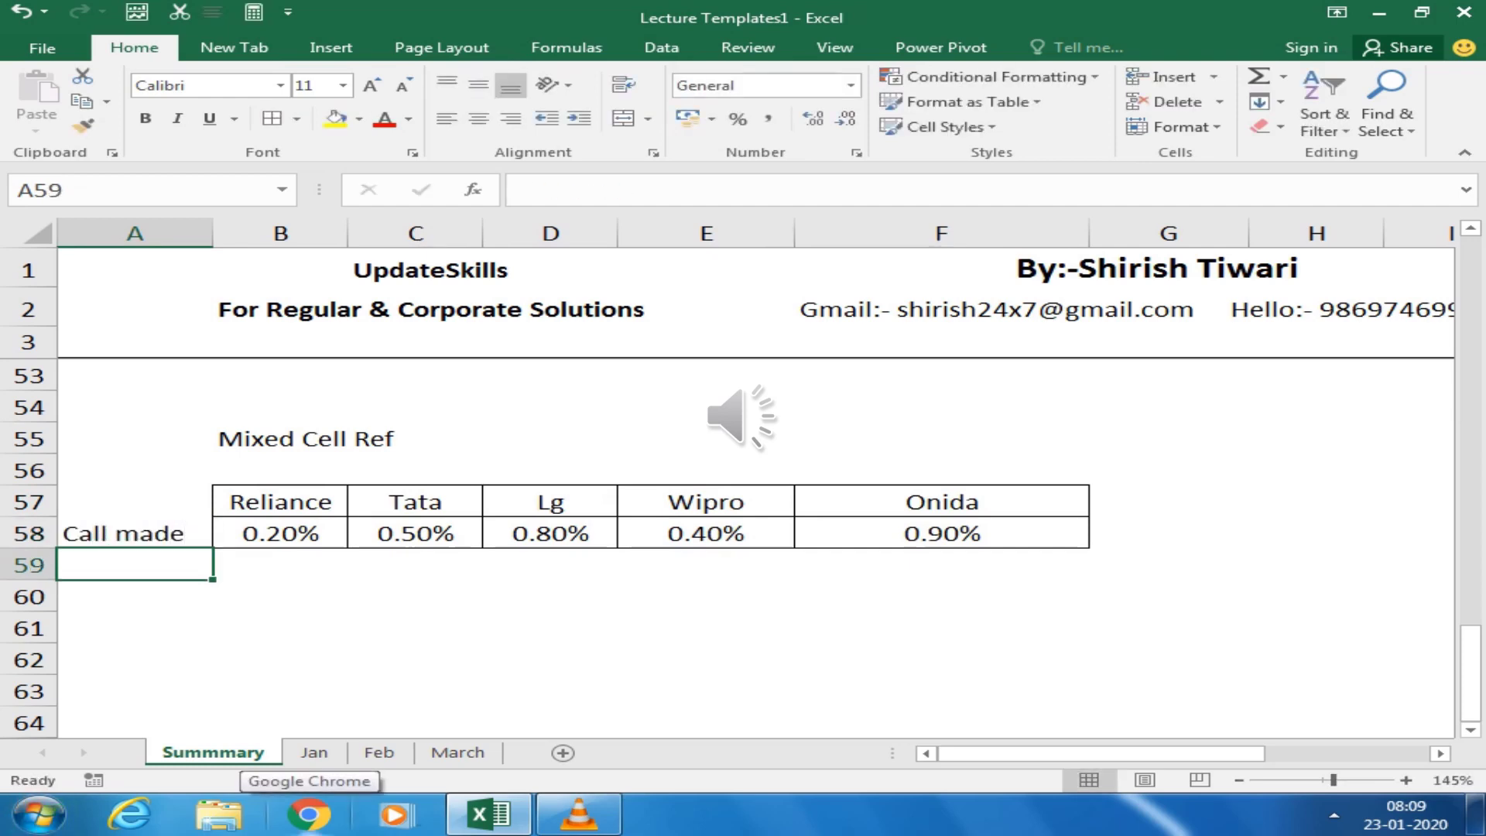
text(1)
key(Return)
text(100)
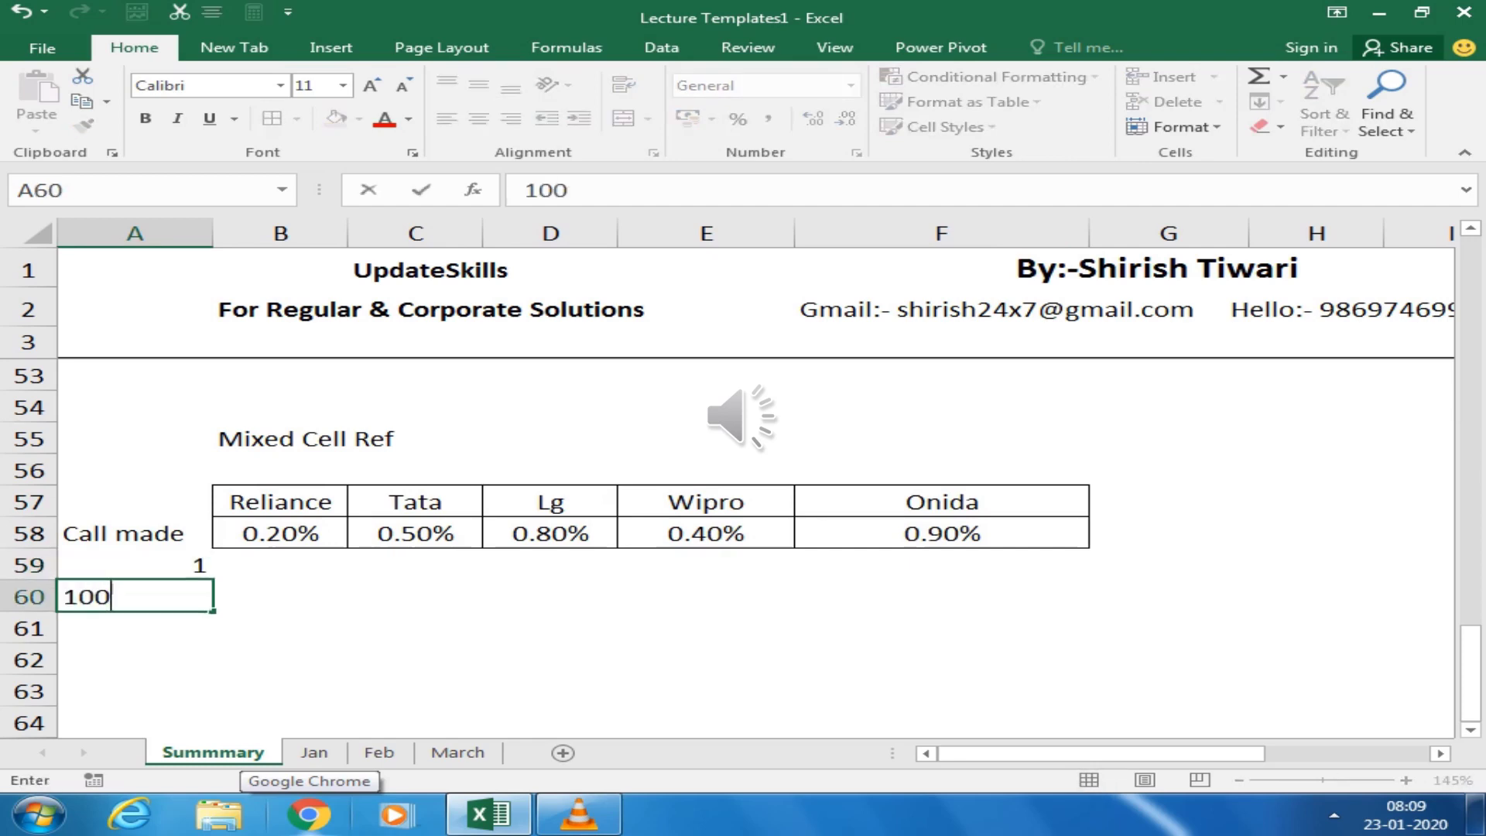
key(Return)
text(100)
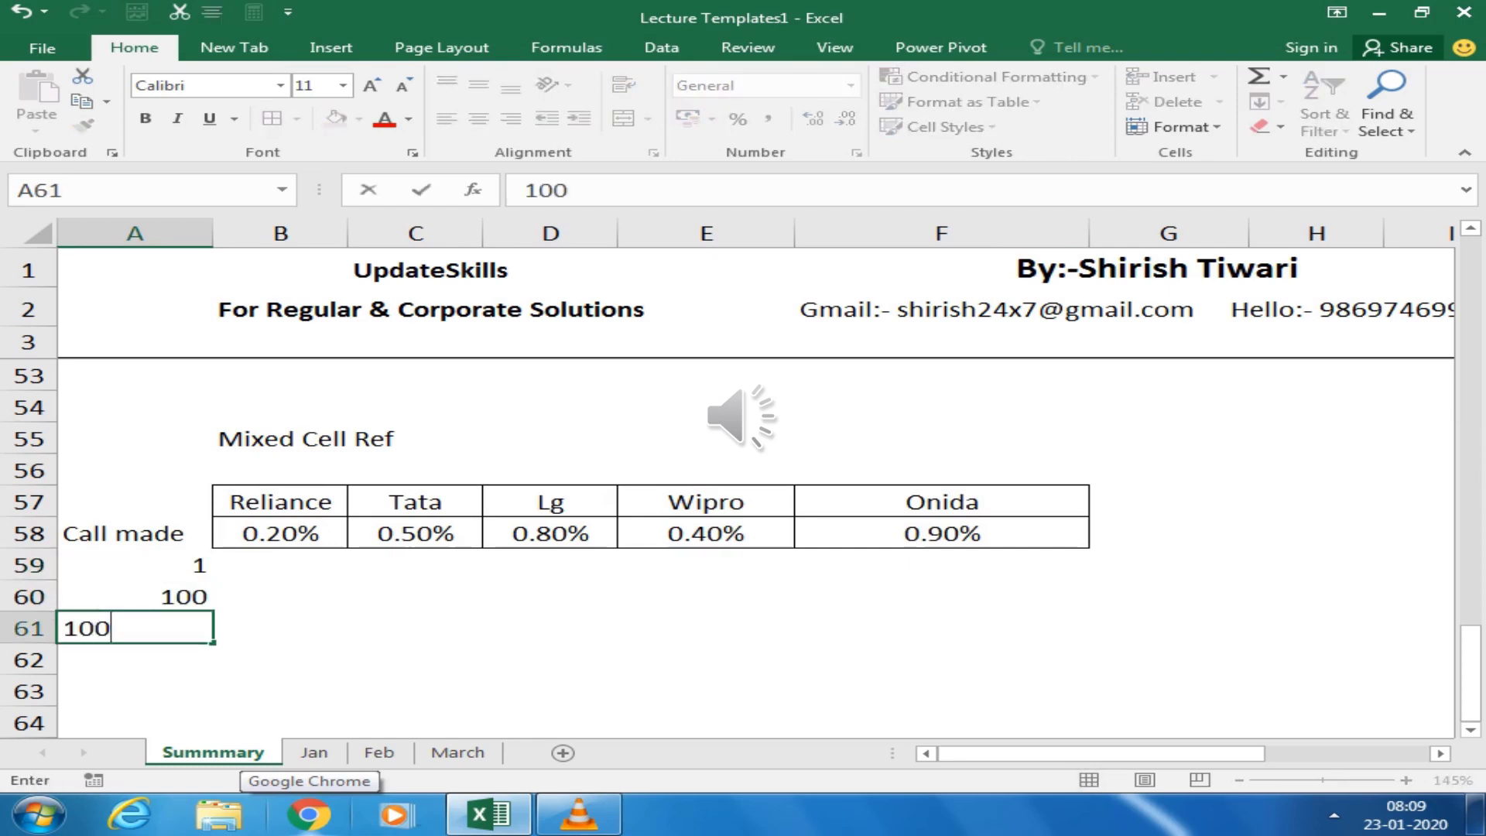
text(0)
key(Return)
text(10000)
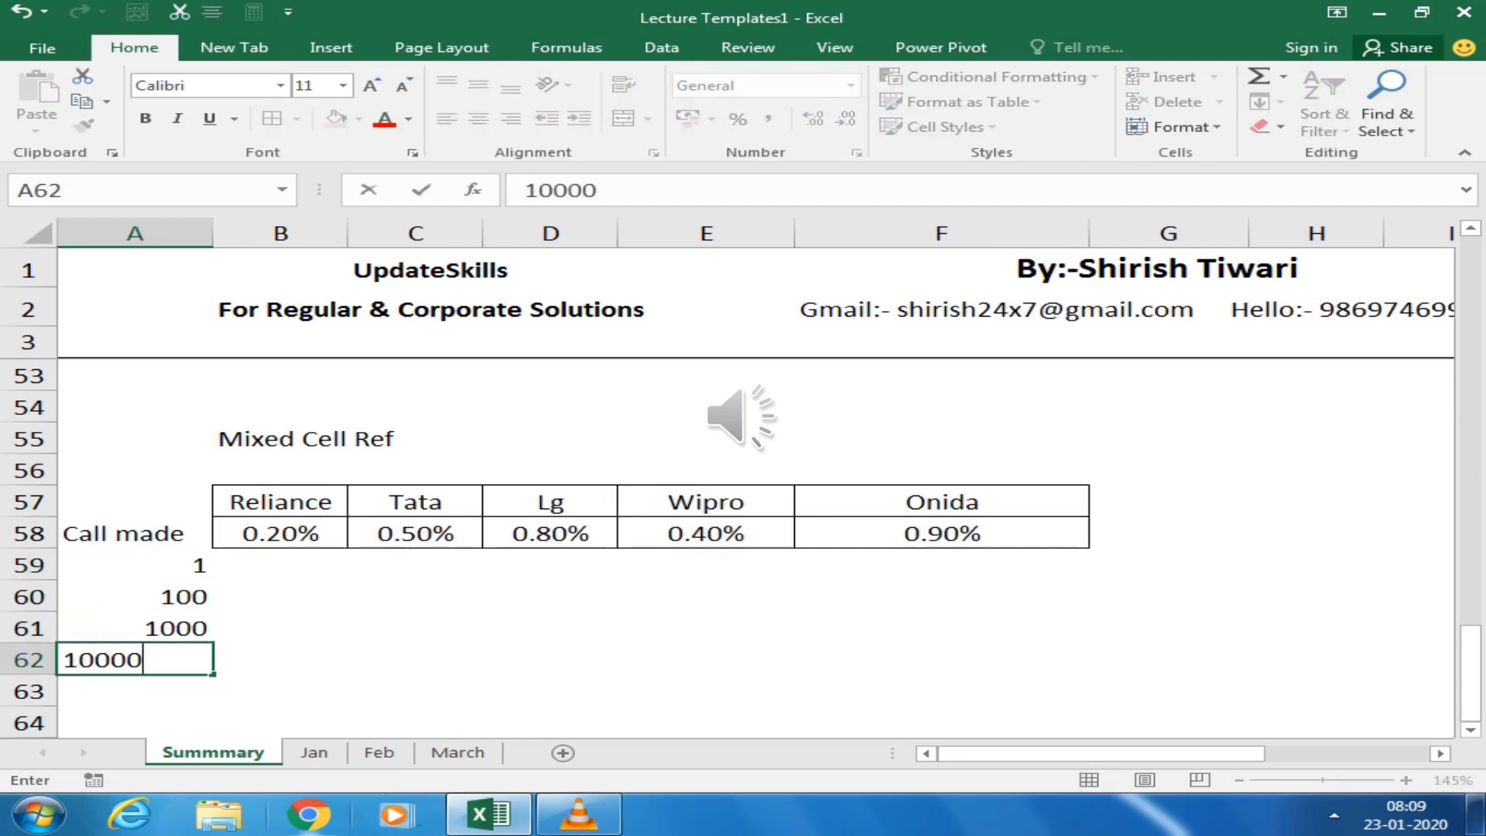
key(Return)
Enter the remaining call counts 4560, 8542, 65215, 6254 and 3523 in A63:A67
text(4560)
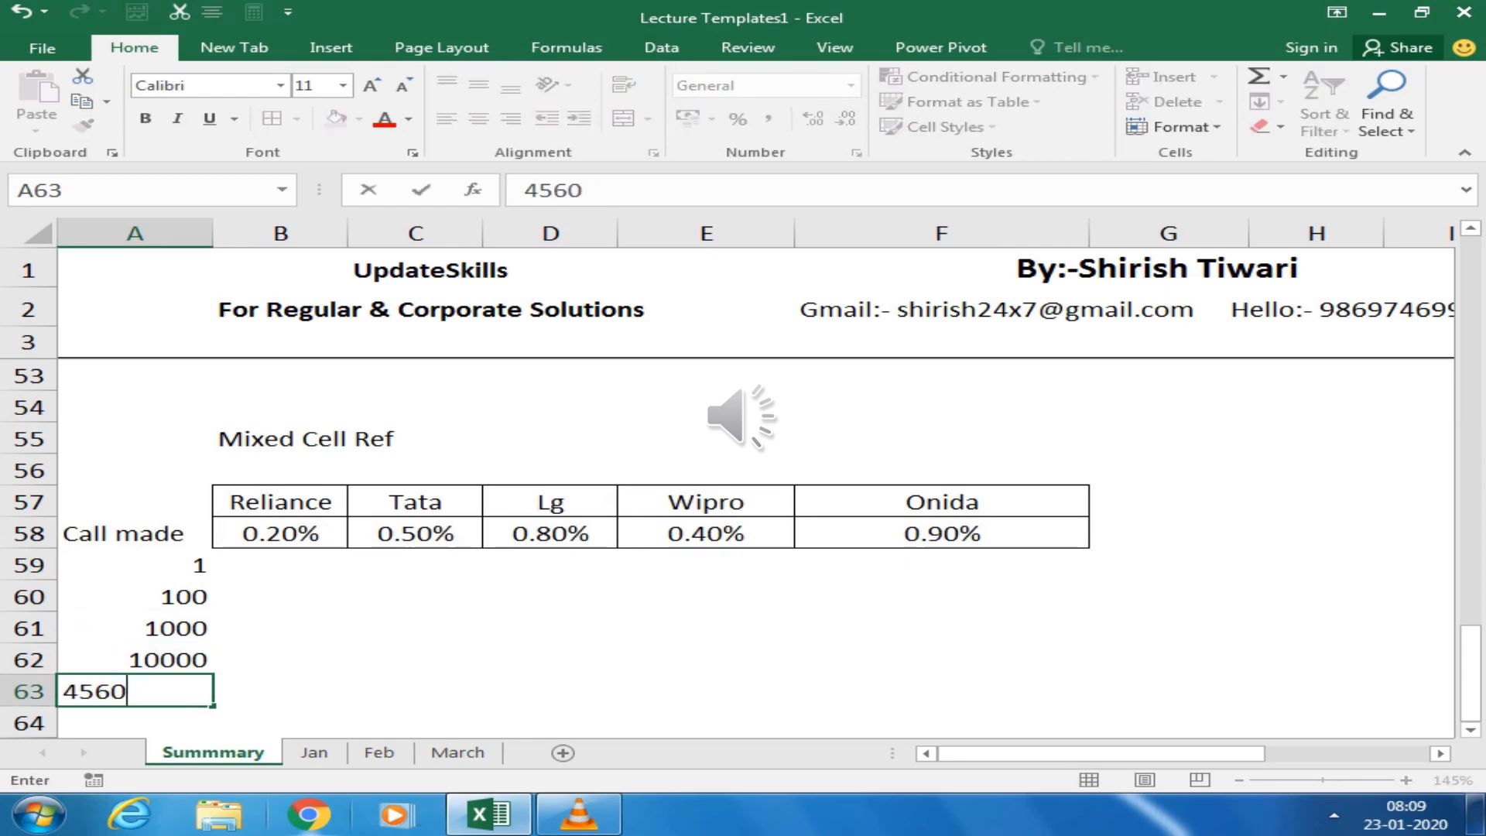
text(254)
key(BackSpace)
key(BackSpace)
key(BackSpace)
key(BackSpace)
key(Return)
text(85)
key(Return)
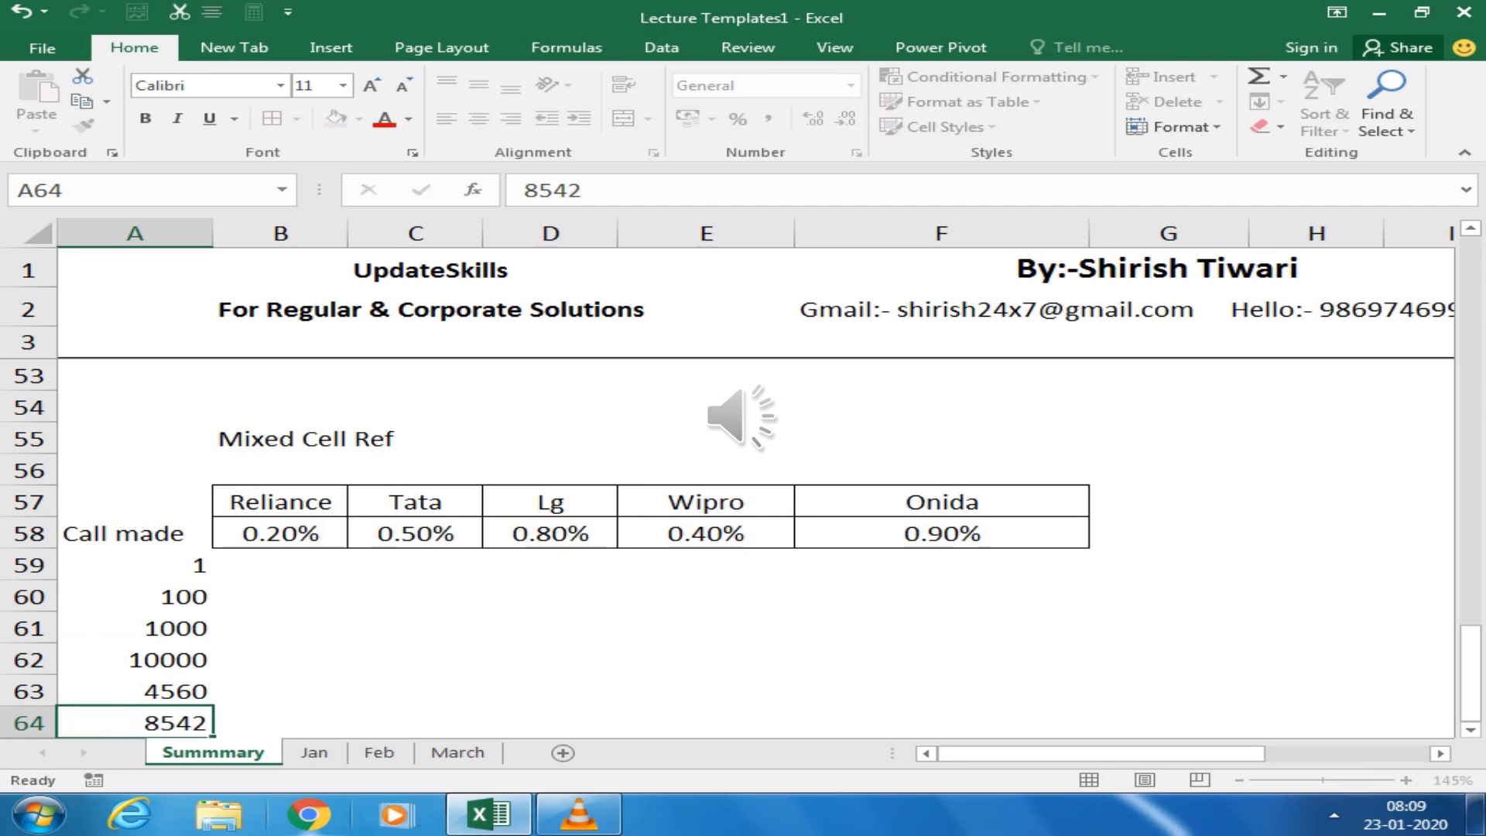
text(652154)
key(BackSpace)
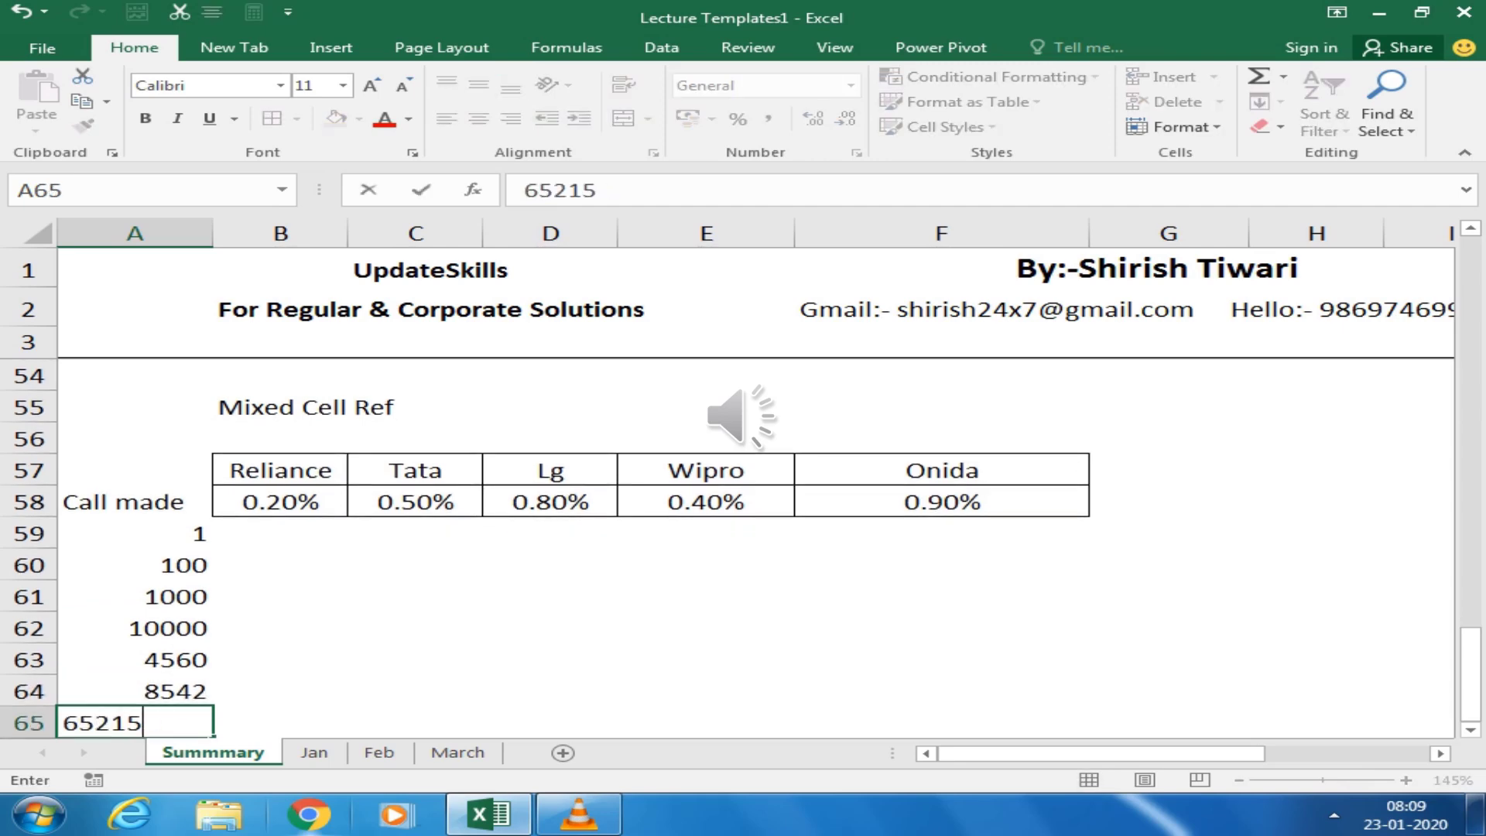
key(Return)
text(6254)
key(Return)
text(35)
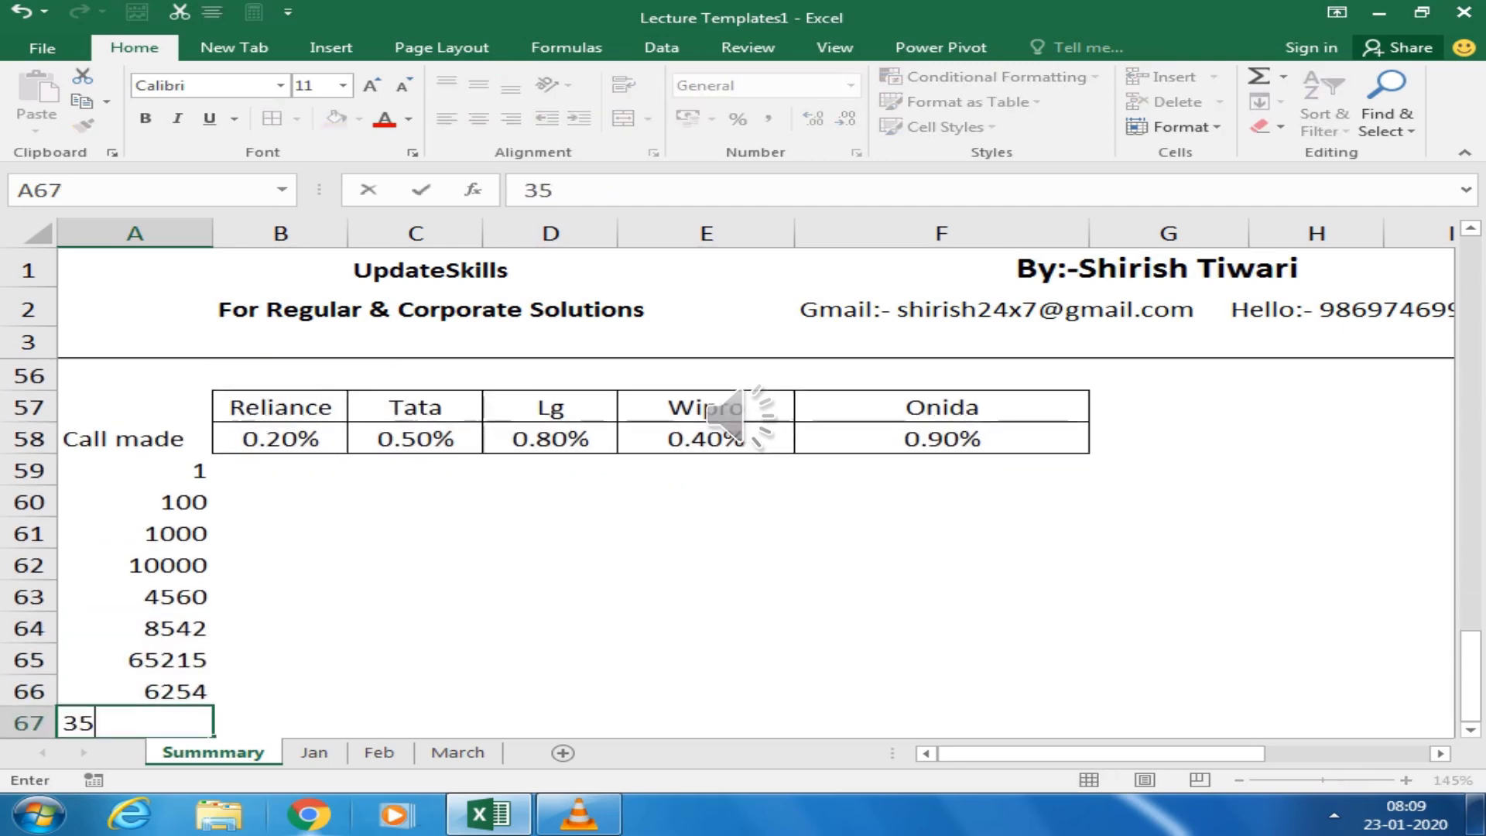
text(23)
key(Return)
click(264, 721)
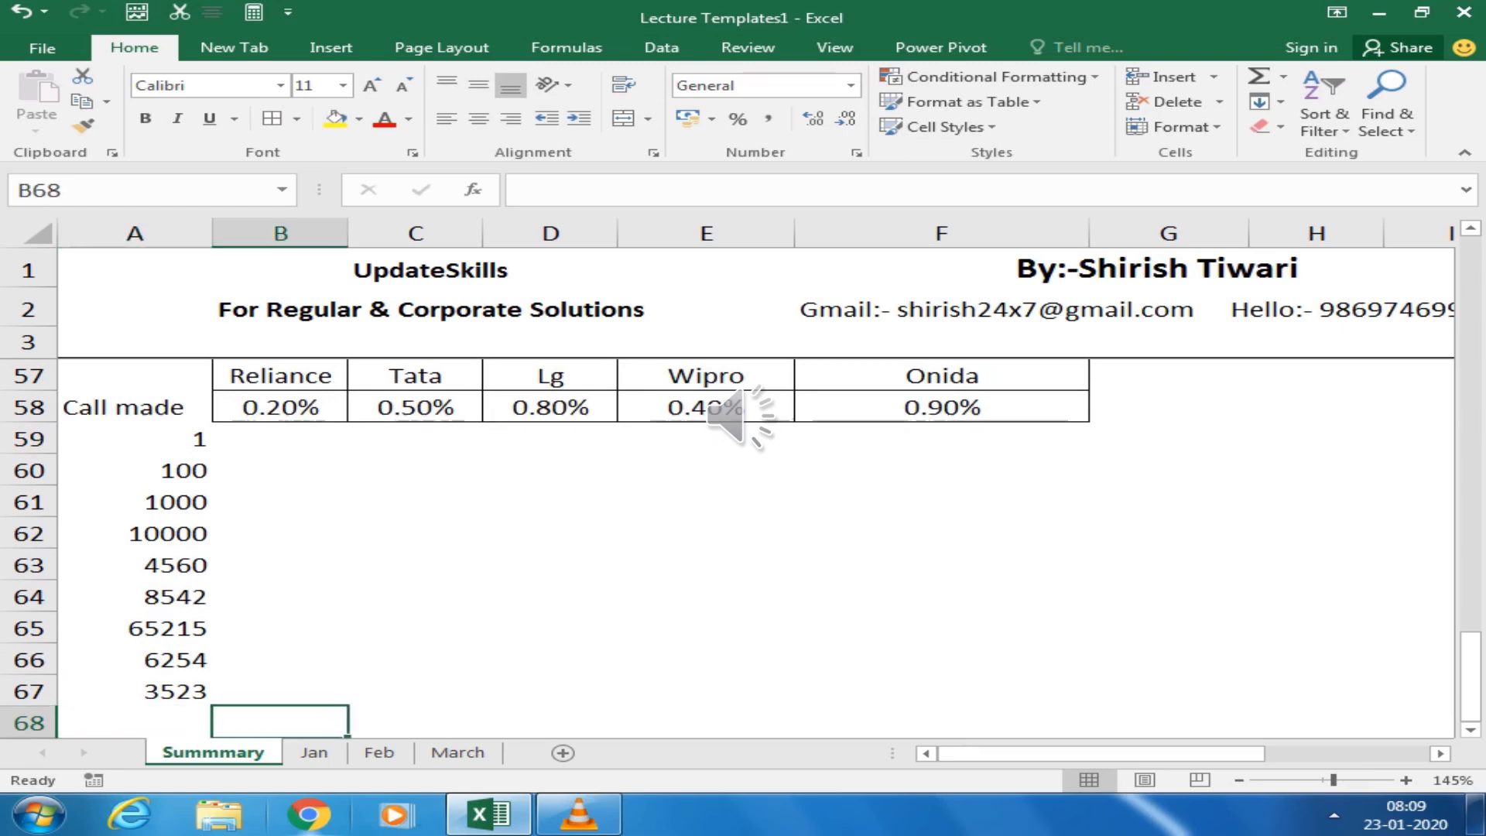
mouse_move(278, 721)
mouse_down()
mouse_move(954, 724)
mouse_move(800, 736)
mouse_up()
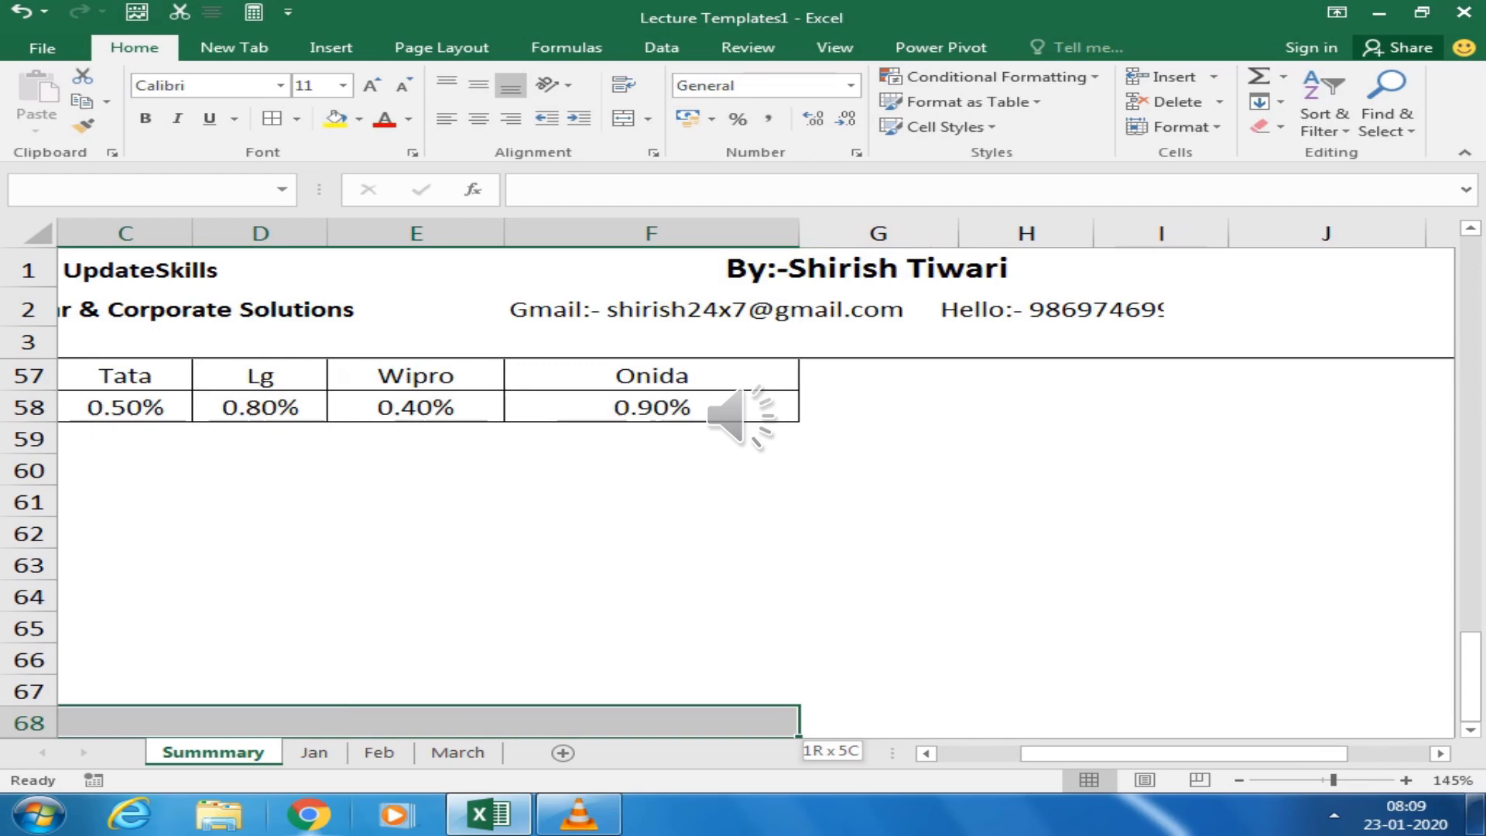
Apply All Borders to the empty B59:F67 grid beside the call counts
key(Up)
key(Up)
key(Up)
key(Up)
key(Up)
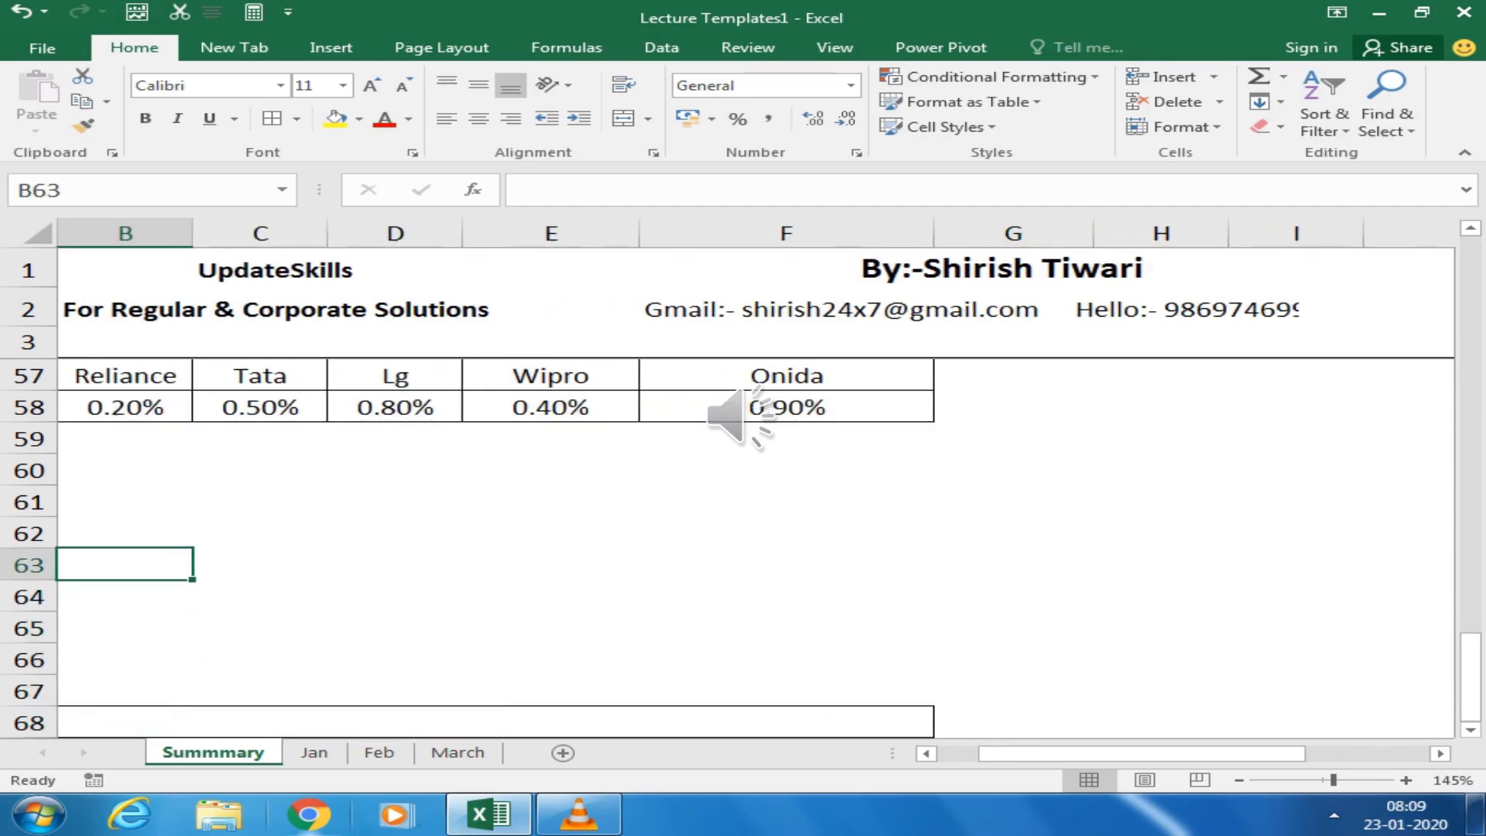
key(Left)
key(Up)
key(Up)
key(Up)
key(Up)
key(Right)
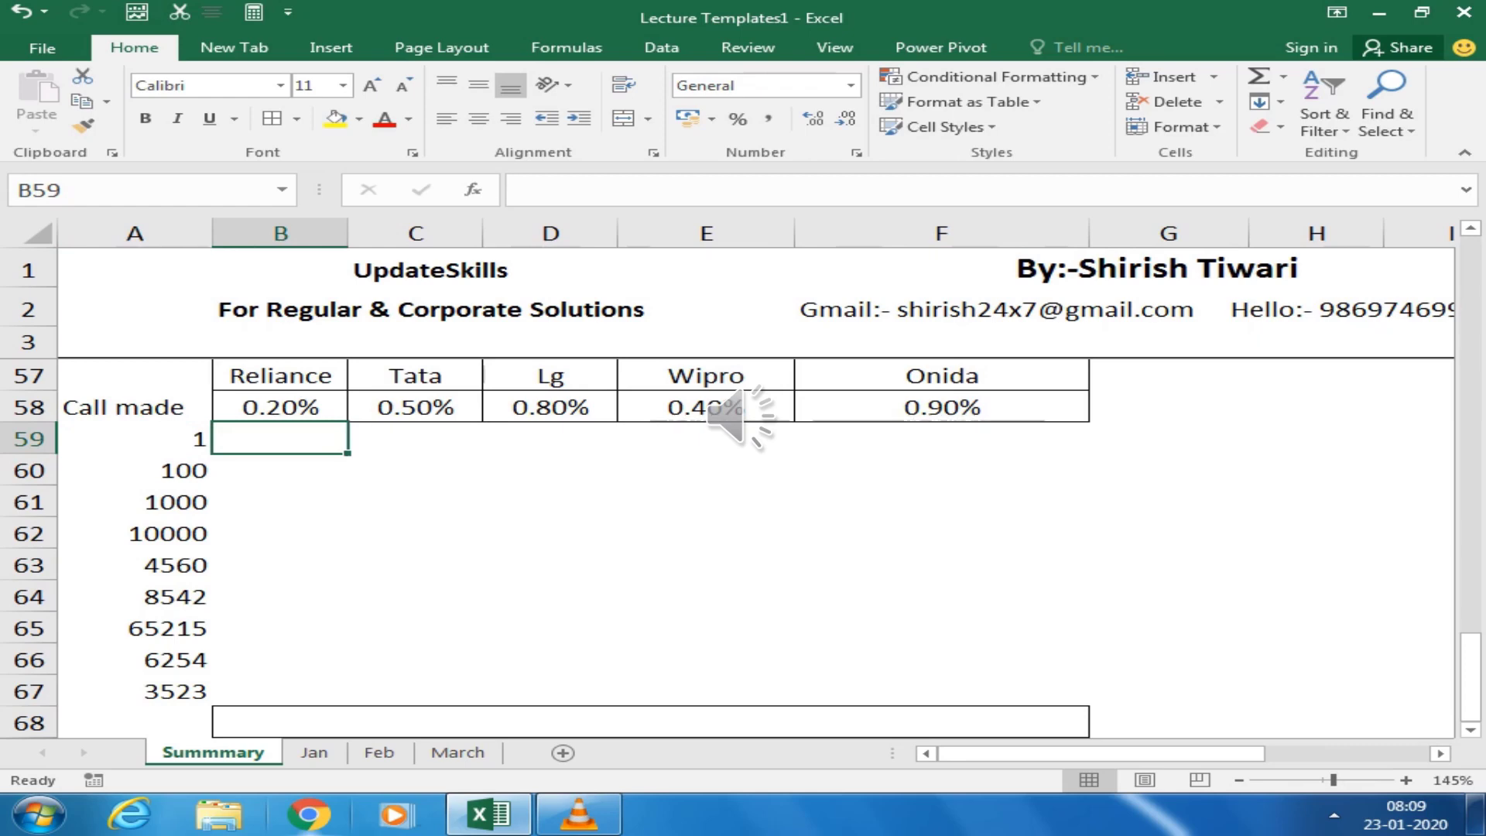
key(shift+Right)
key(shift+Right)
key(shift+Right)
key(shift+Right)
key(shift+Left)
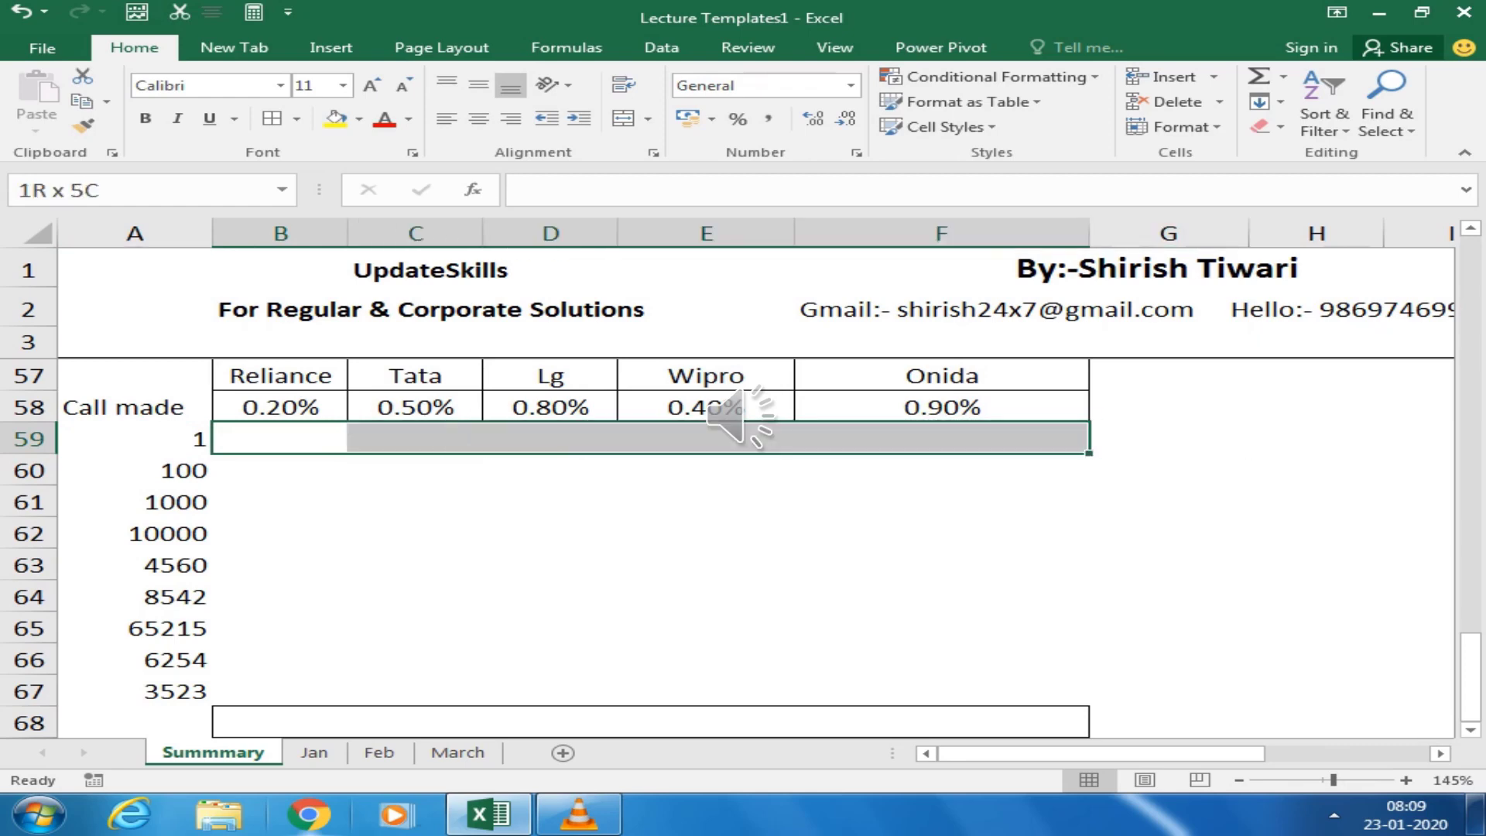
key(shift+Down)
key(shift+Down)
key(shift+Down)
key(shift+Down)
key(shift+Down)
key(shift+Down)
key(shift+Down)
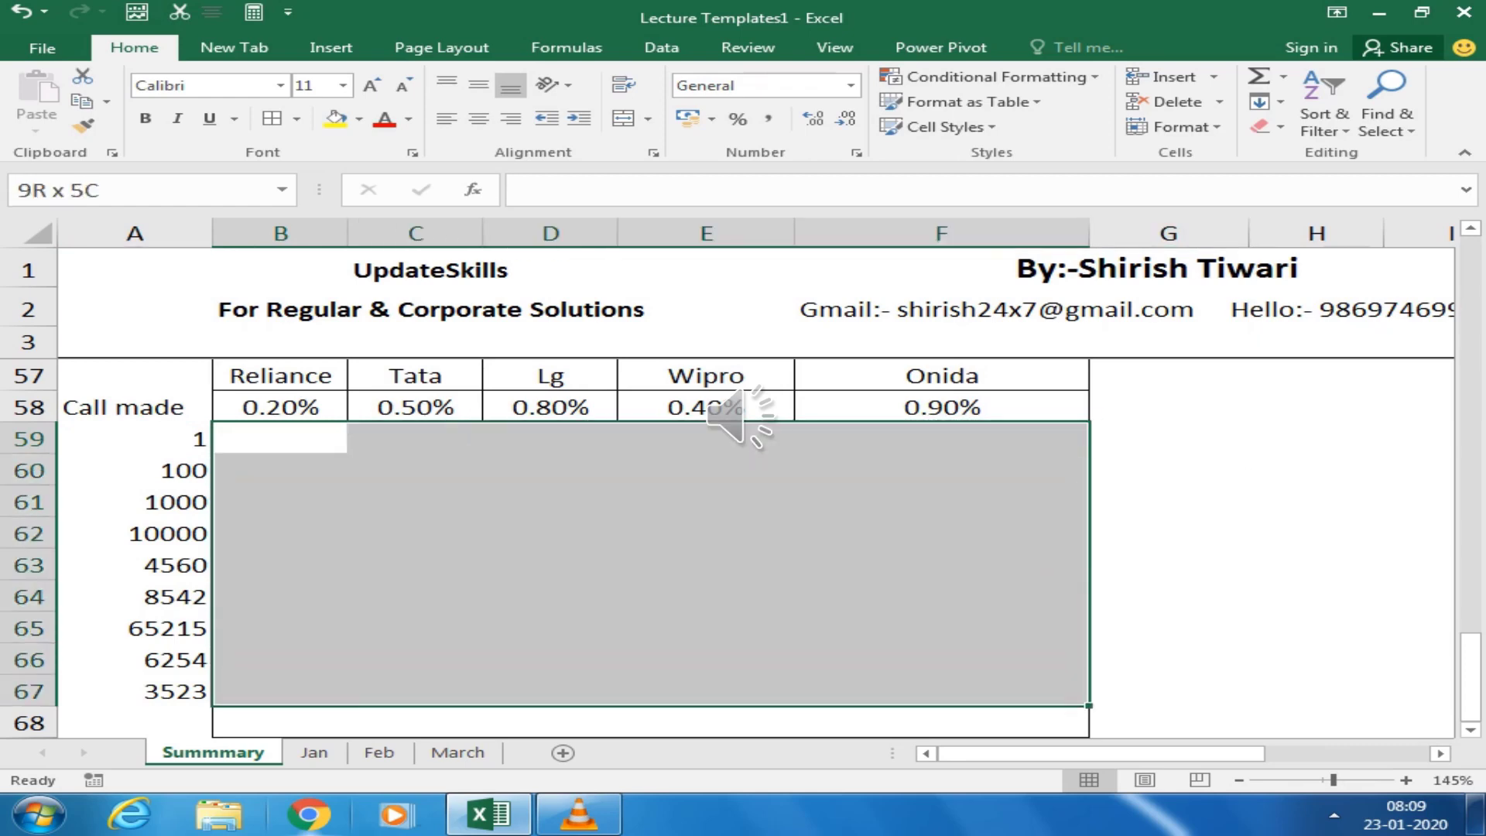
key(alt)
key(h)
key(b)
key(a)
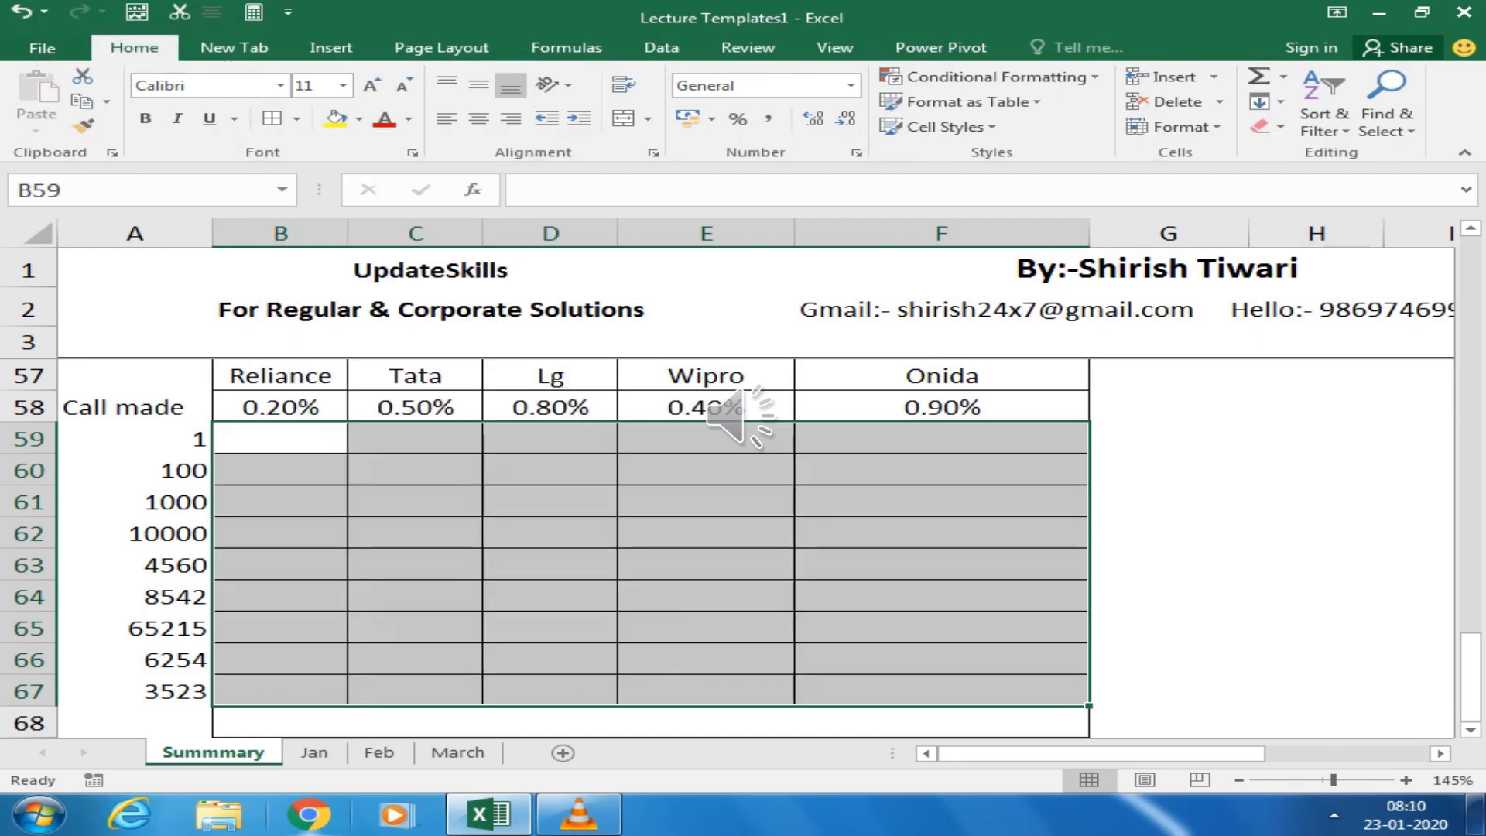
click(941, 595)
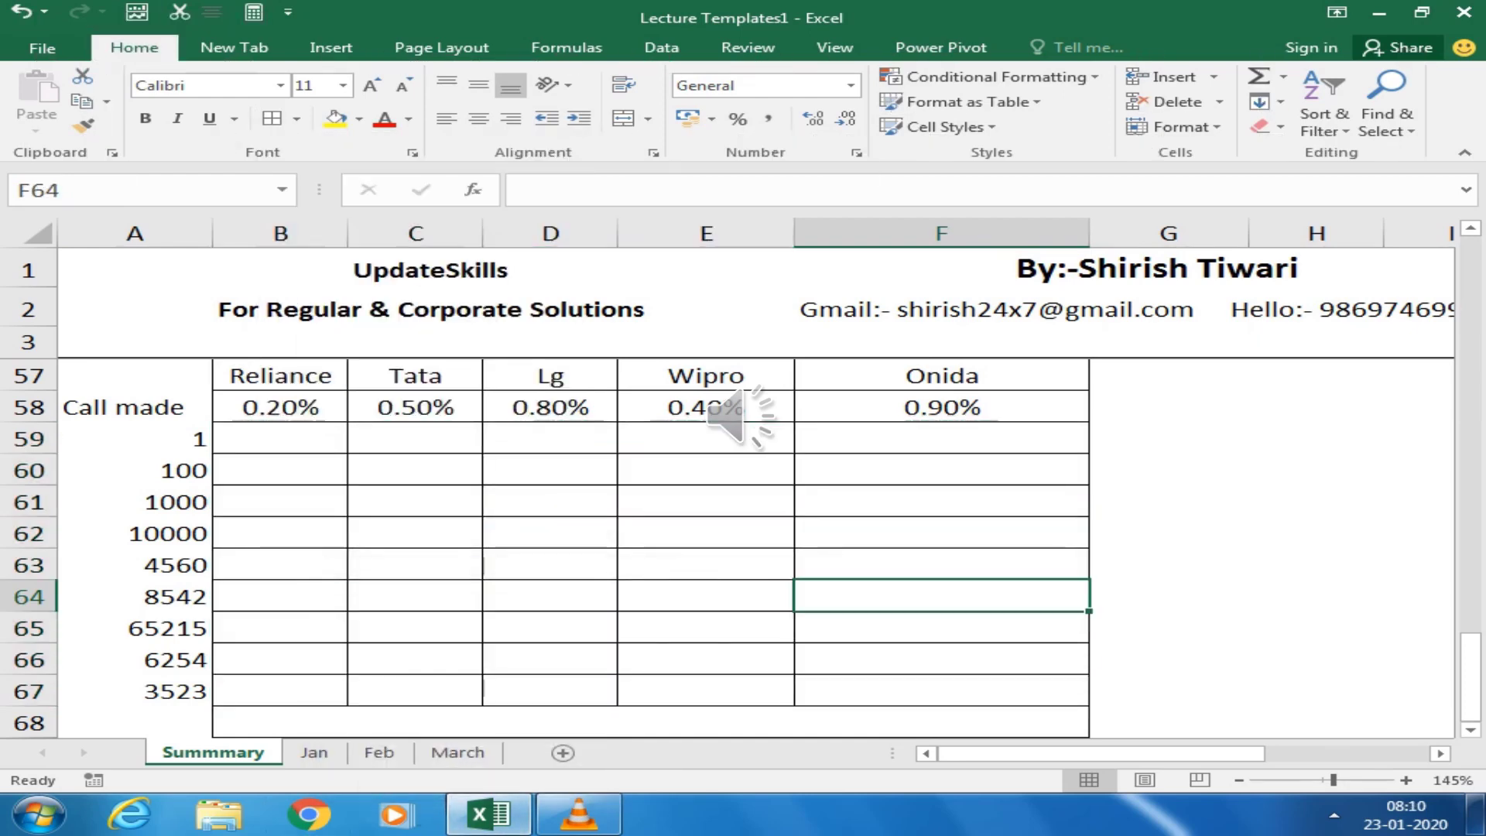
Change the first call count in A59 from 1 to 10
click(415, 501)
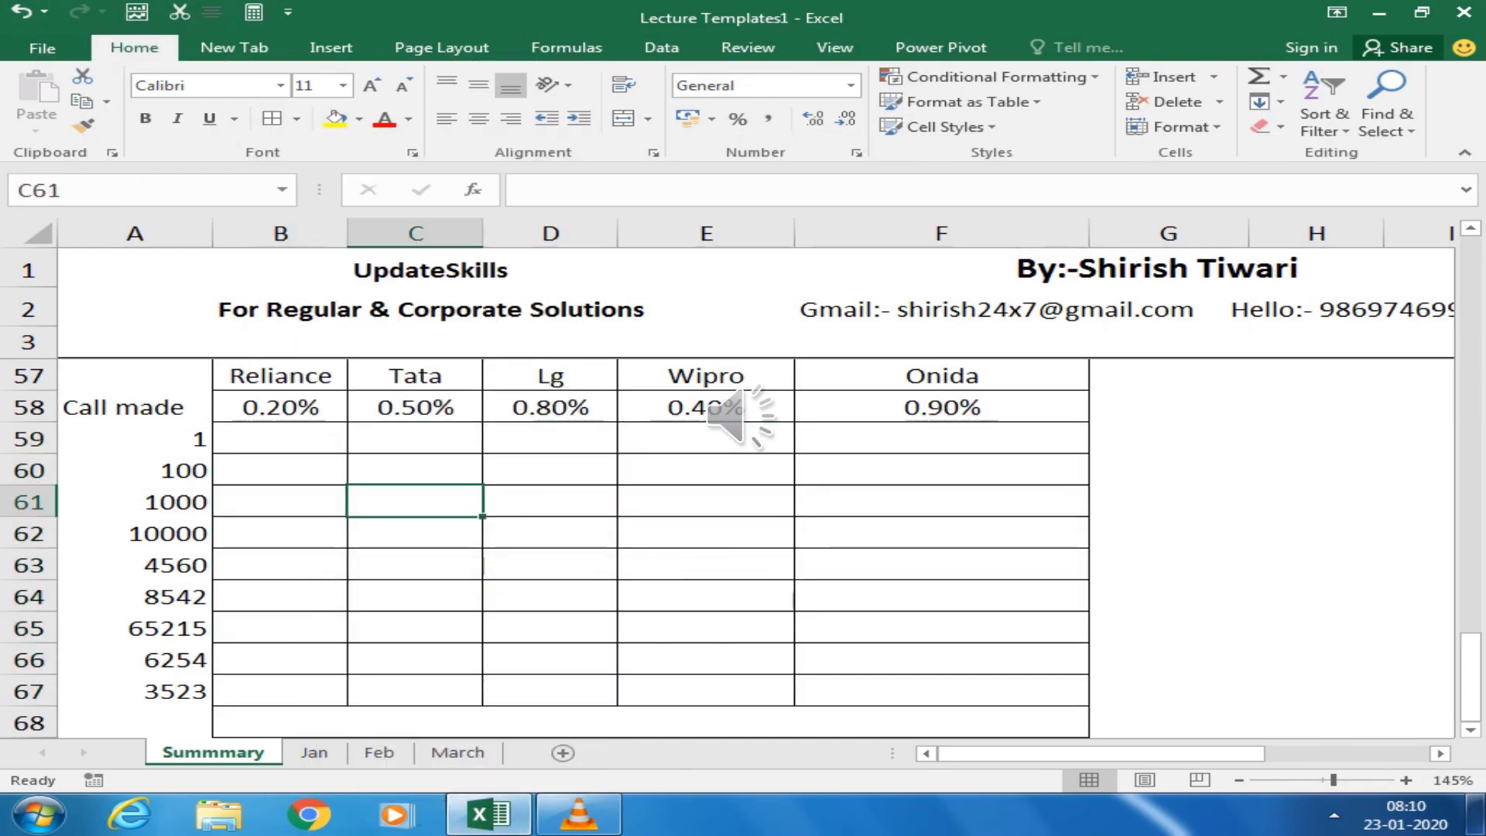
drag(280, 407, 942, 407)
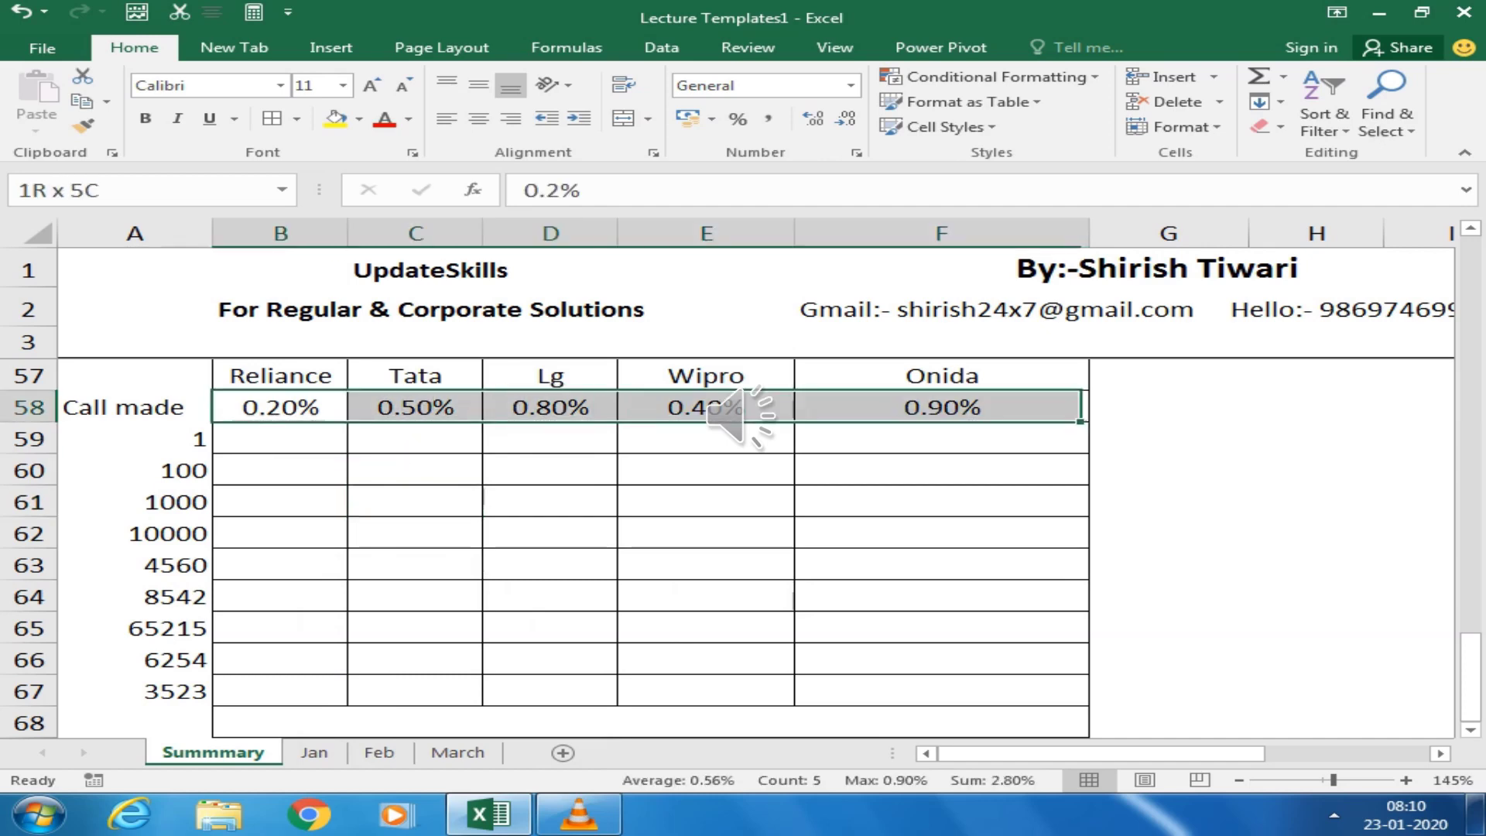
drag(135, 439, 135, 691)
click(135, 439)
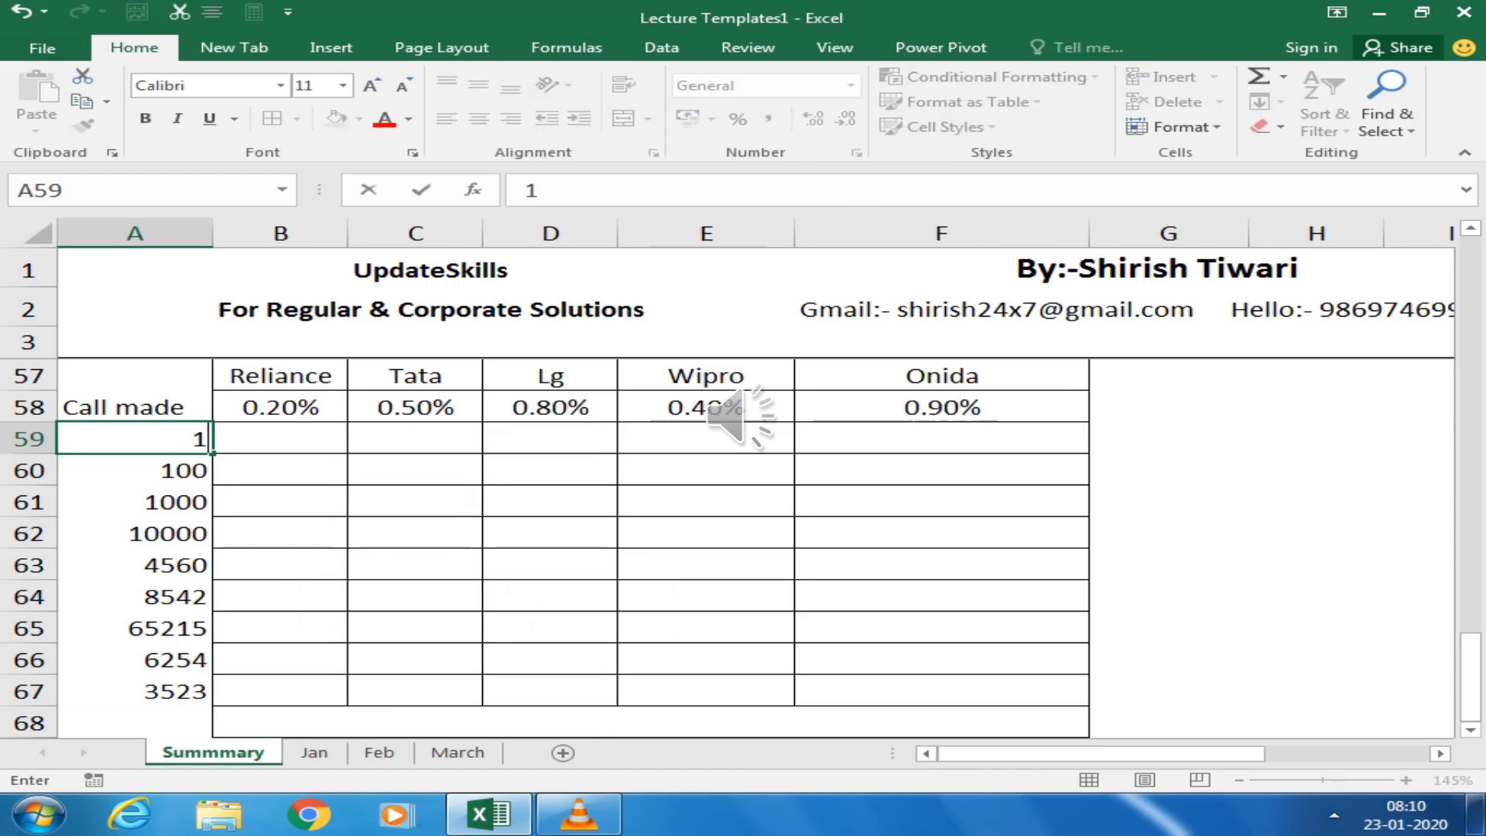
text(10)
click(550, 564)
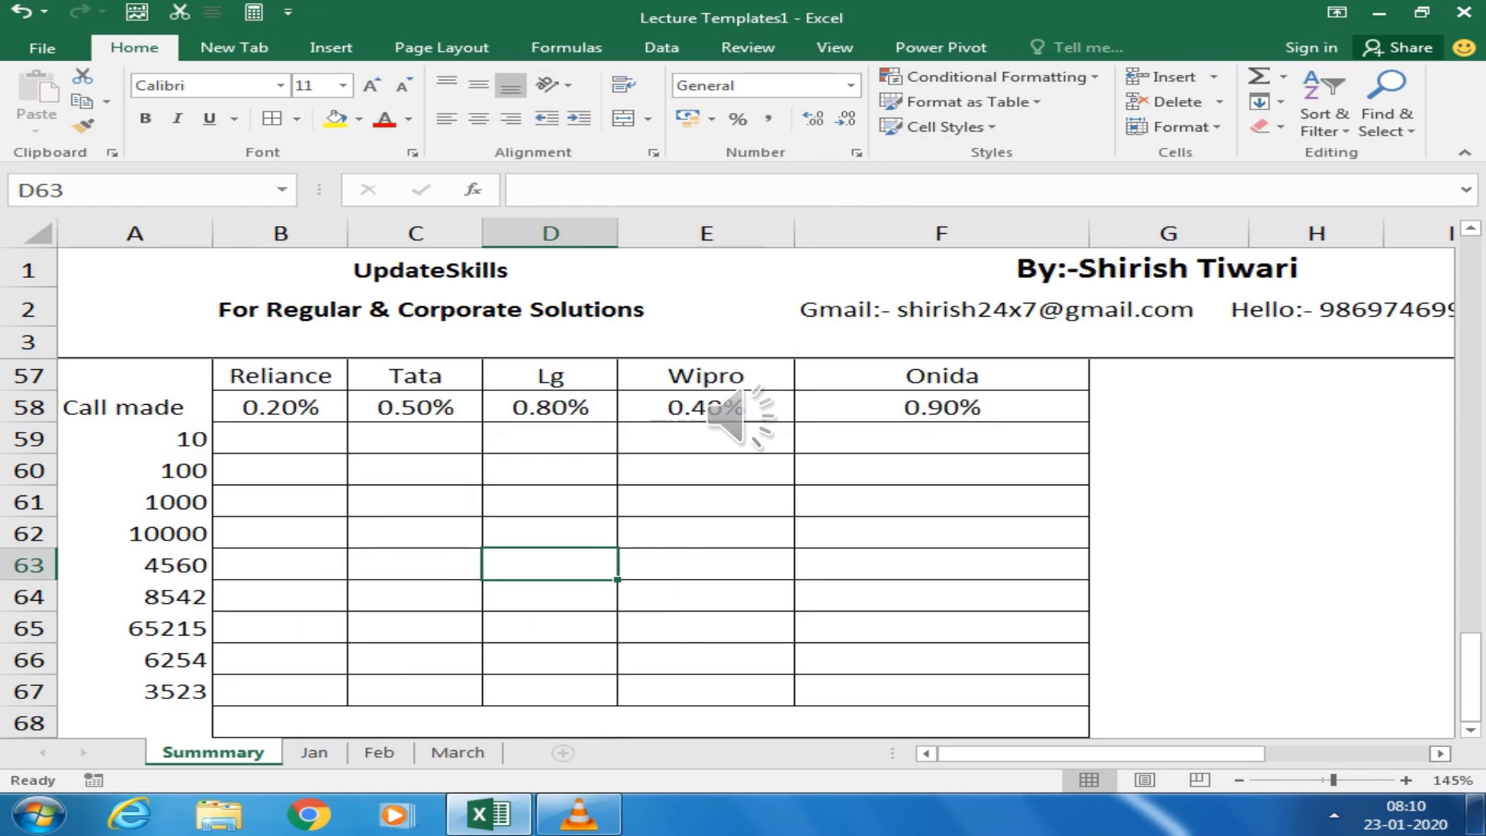
Type the label A5 into cell H58 beside the grid
scroll(743, 480, right, 1)
scroll(743, 480, right, 1)
click(879, 437)
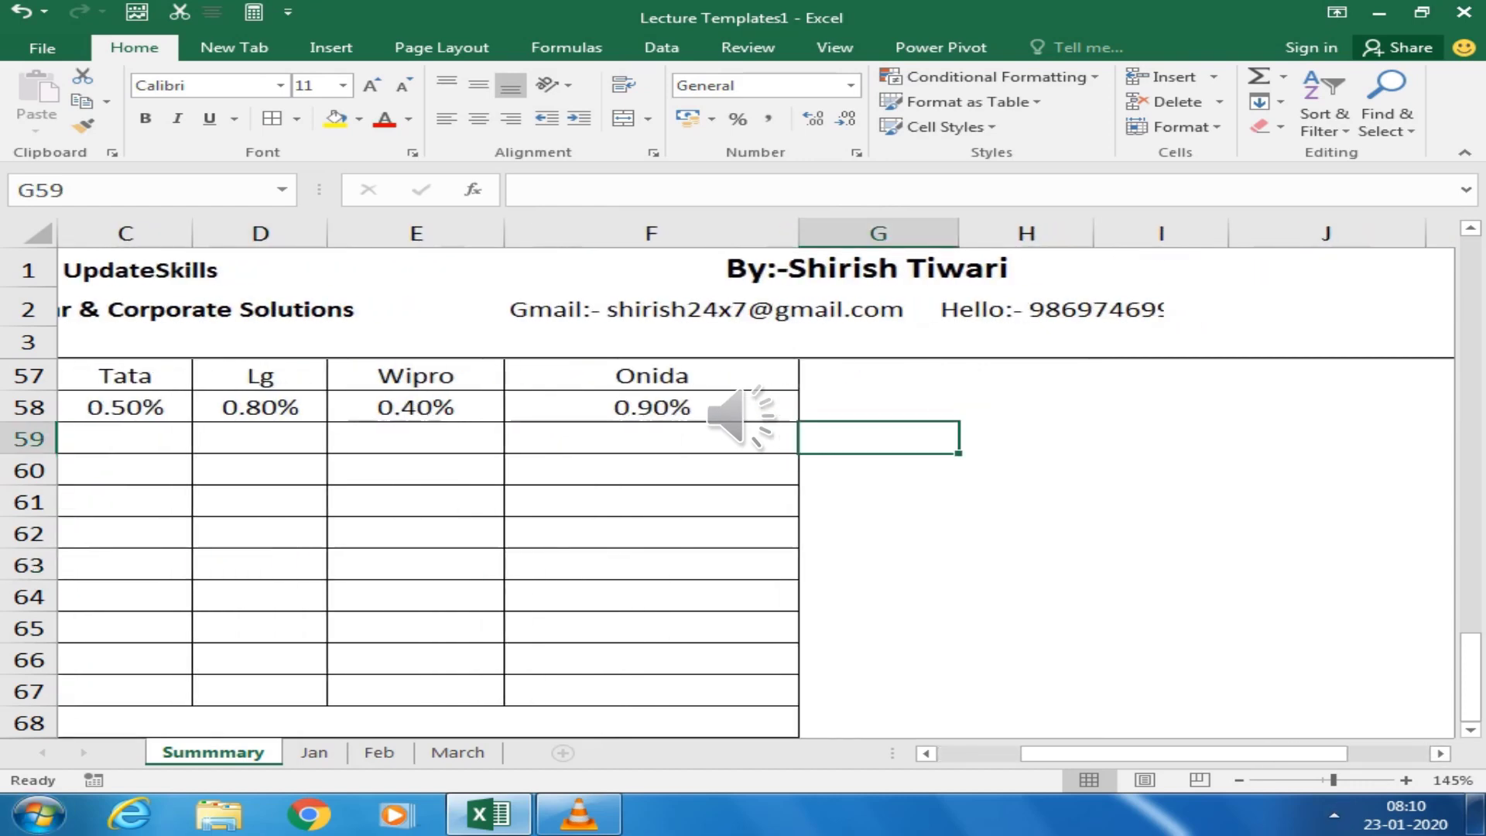
click(1026, 438)
click(1026, 405)
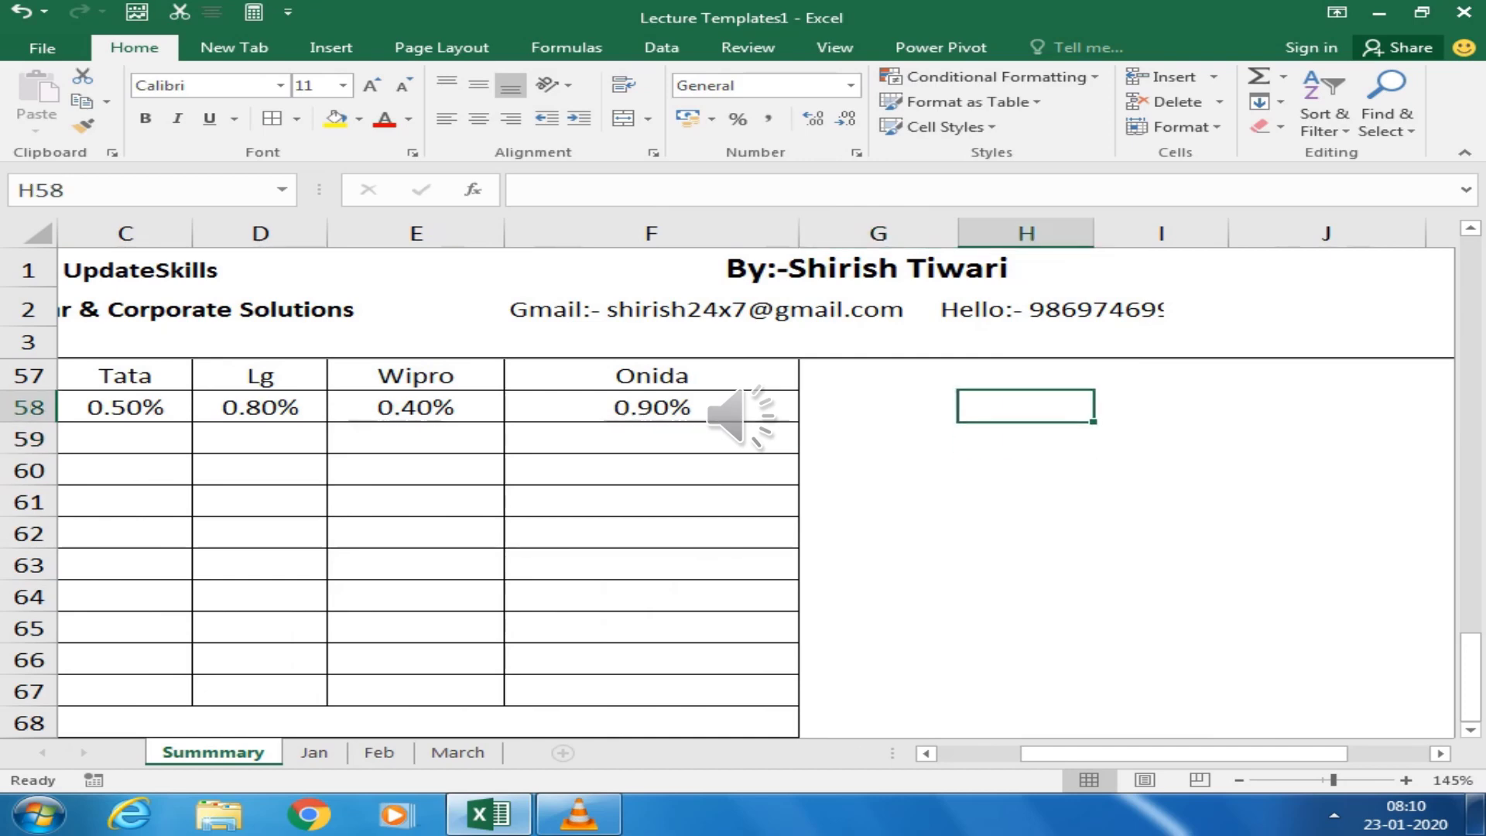
text(A5)
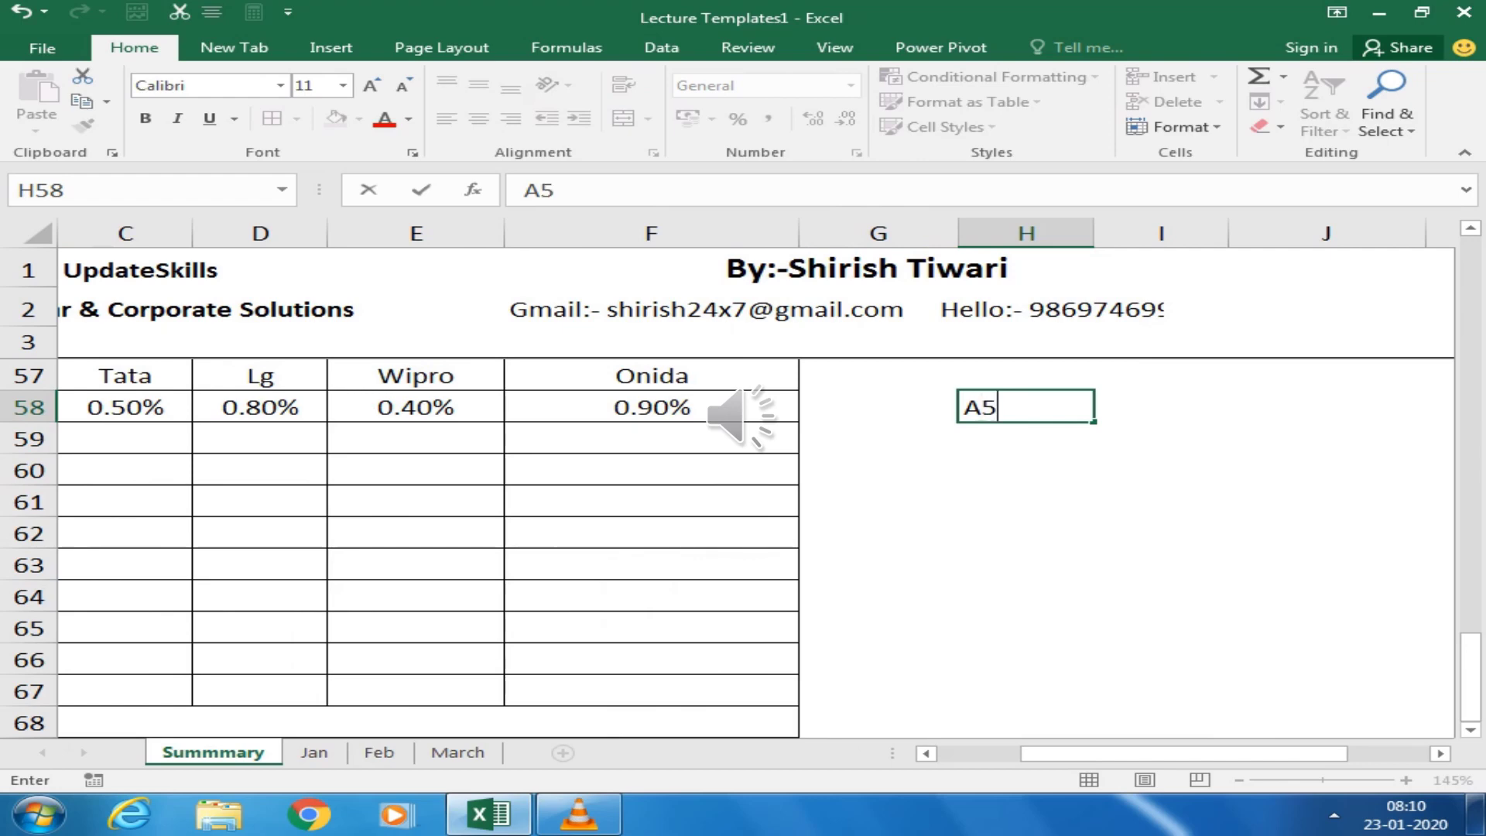
key(Return)
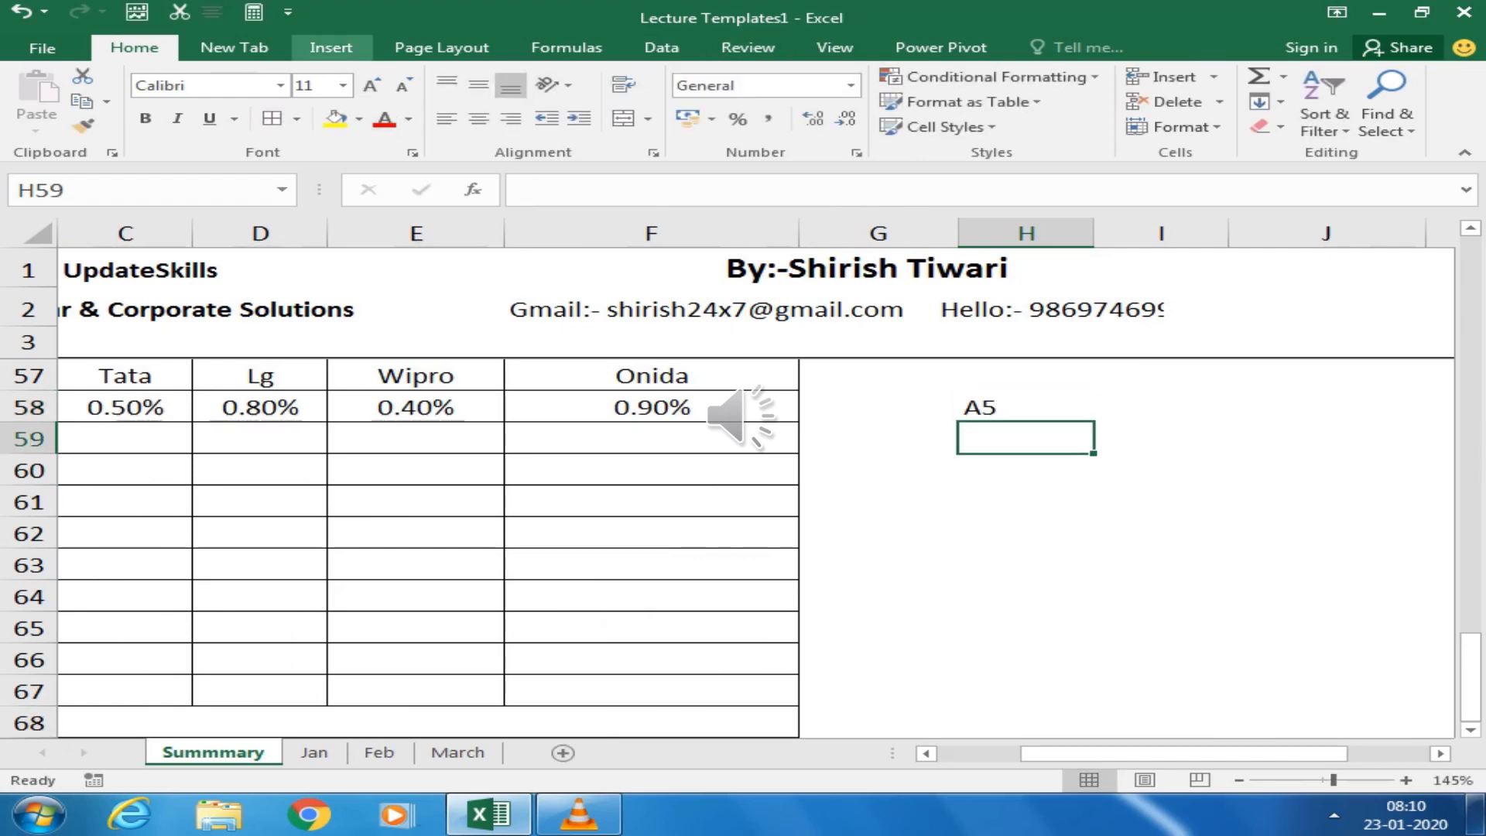
Draw an elbow arrow connector just below the A5 label
click(331, 47)
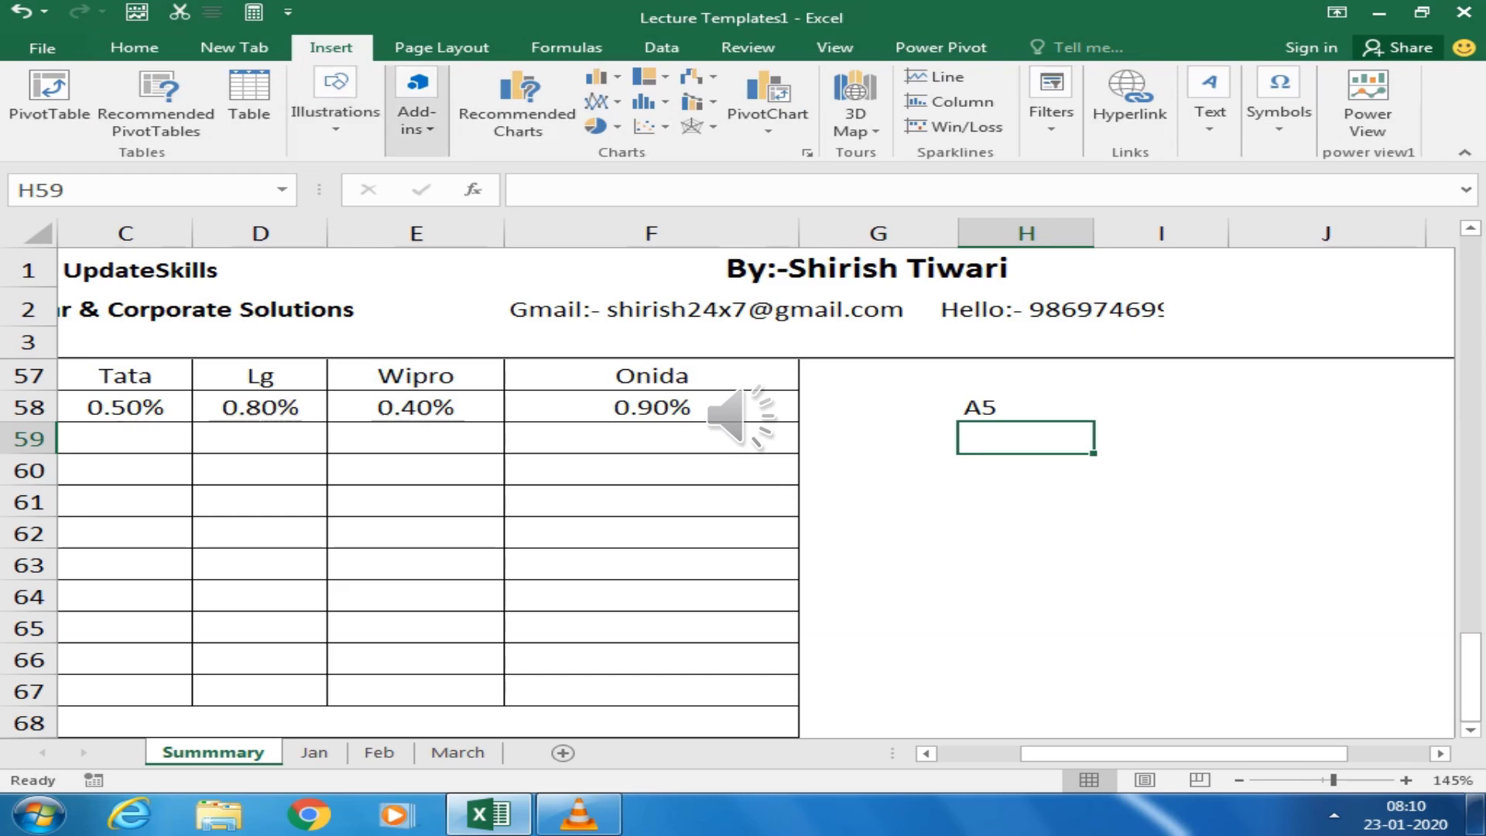
click(335, 109)
click(457, 197)
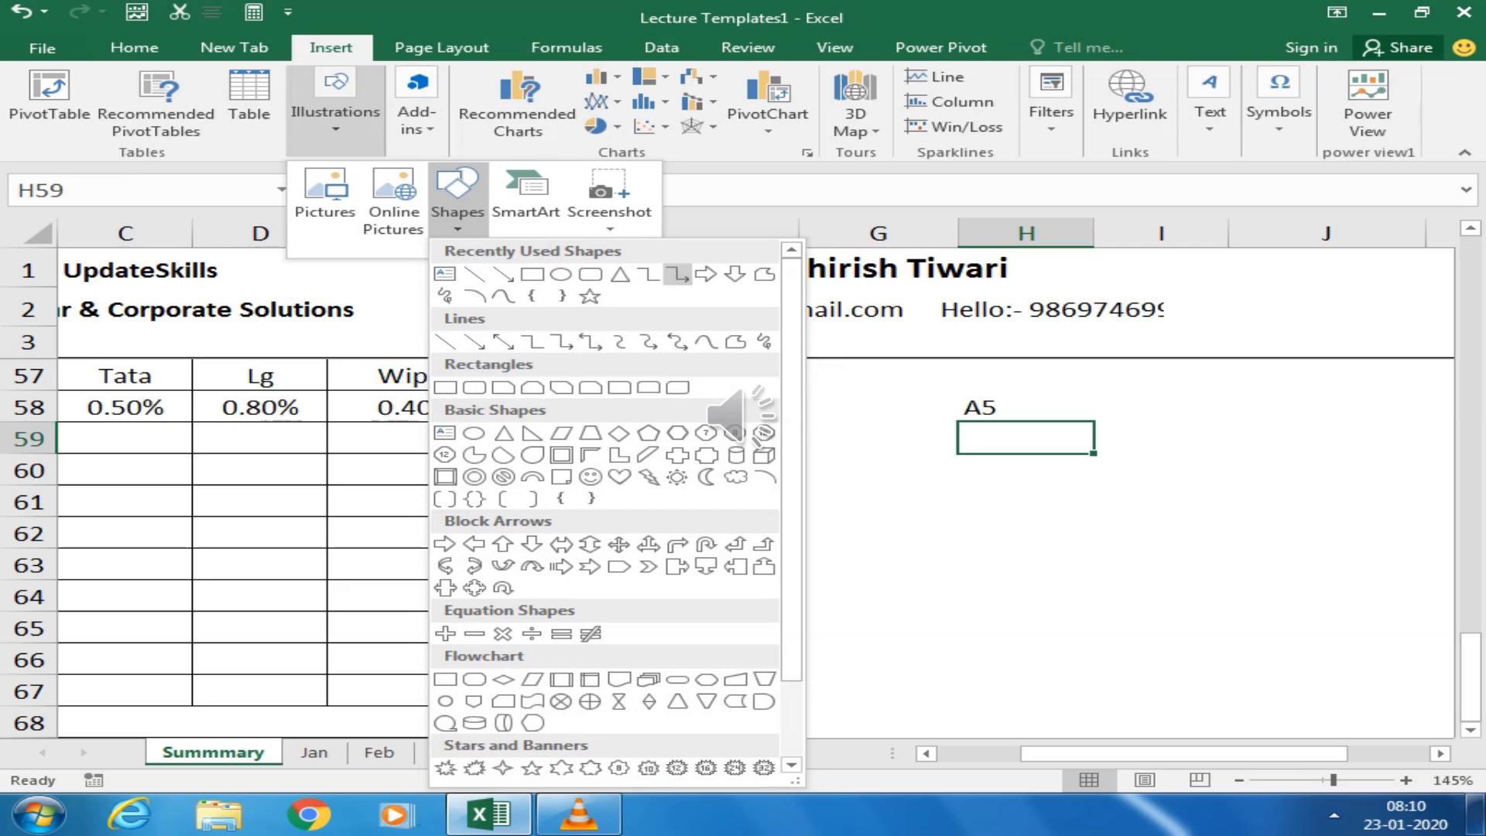
click(678, 275)
drag(994, 416, 1059, 493)
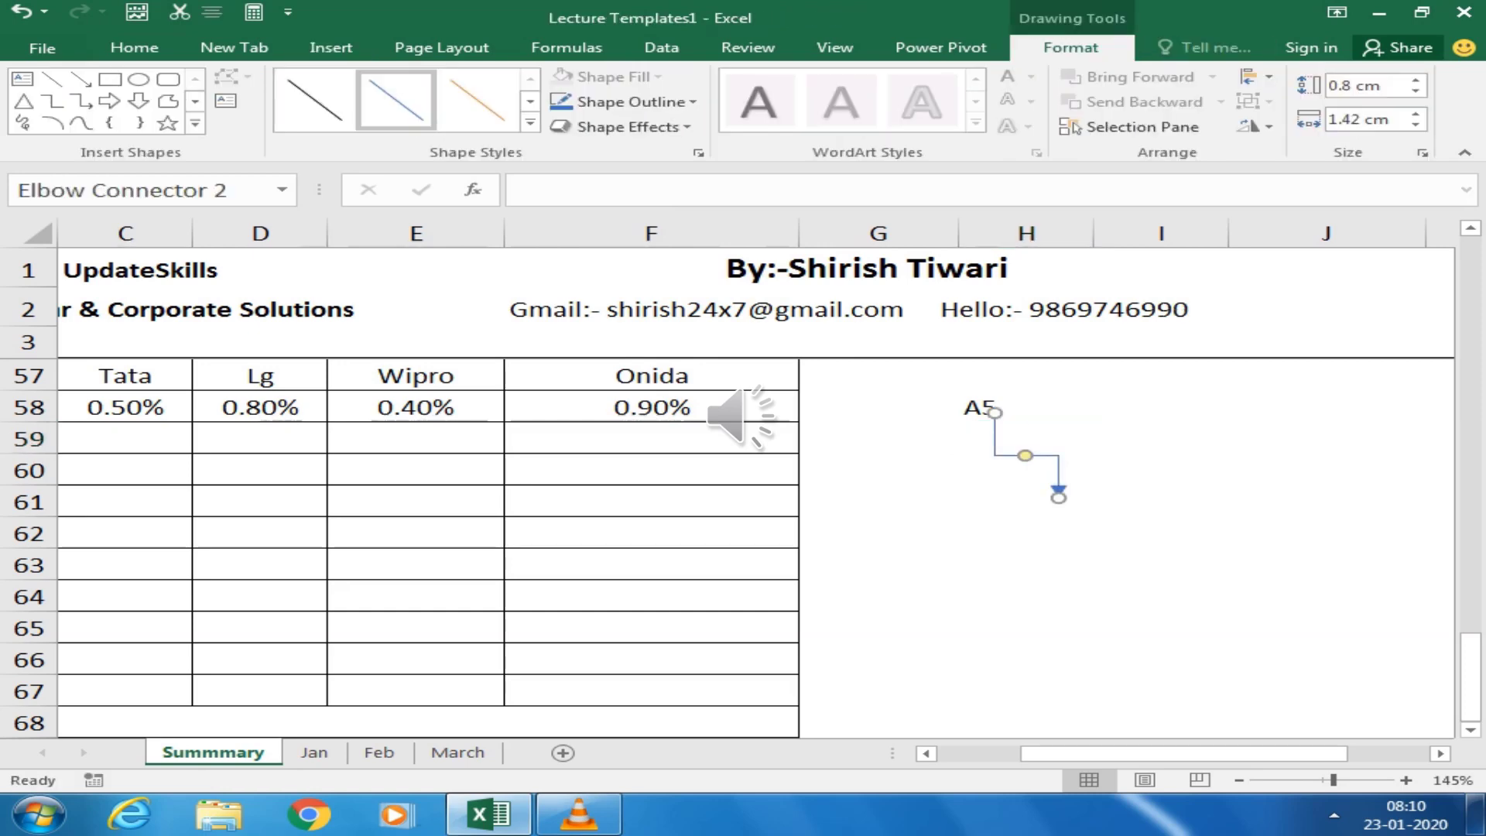
Copy the connector and reshape the arrows so they point down, down and right from A5
mouse_move(1026, 455)
mouse_down()
mouse_move(971, 484)
mouse_move(997, 453)
mouse_up()
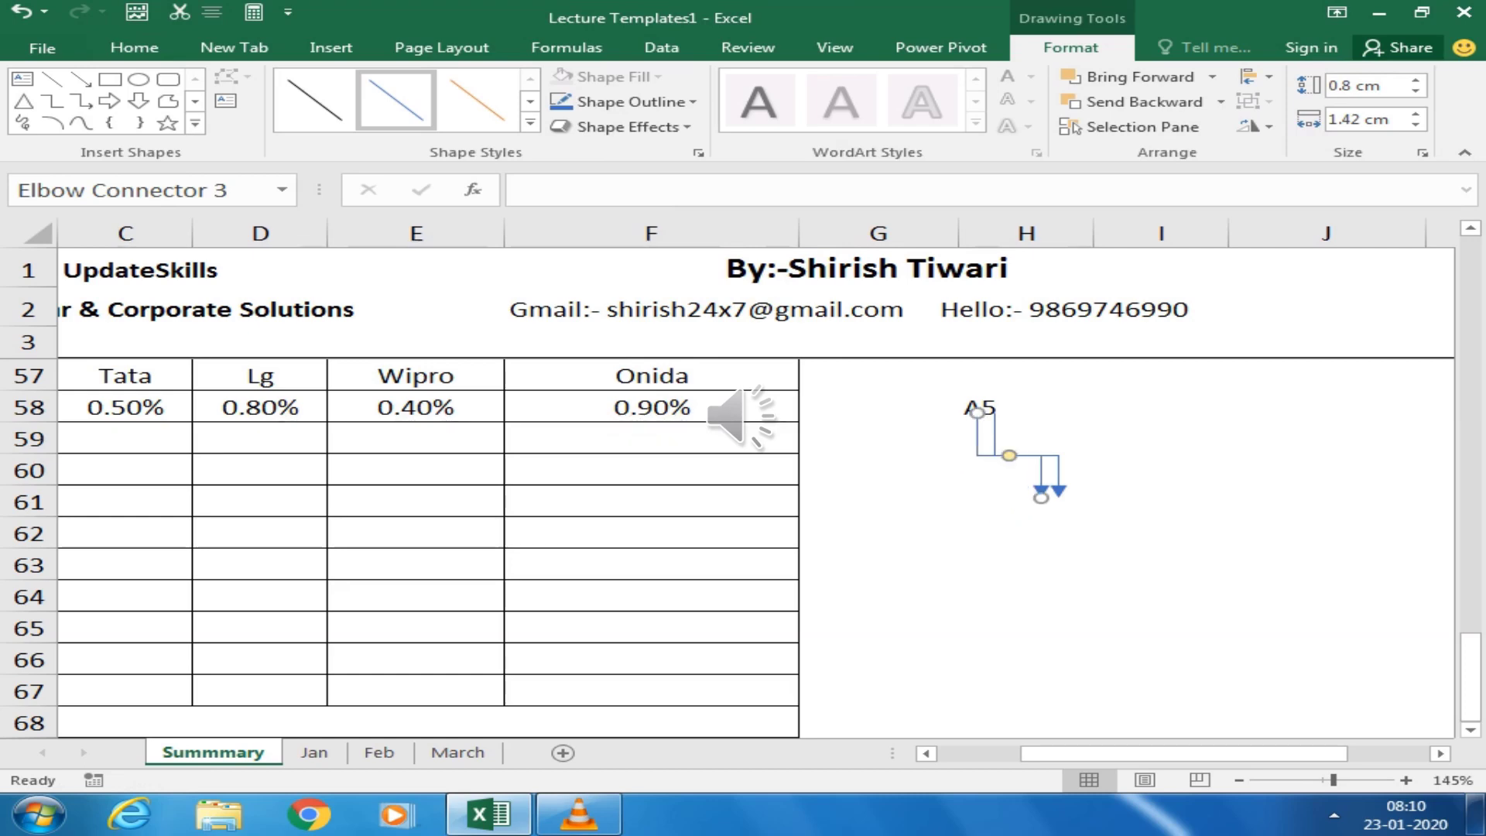
mouse_move(1041, 497)
mouse_down()
mouse_move(920, 489)
mouse_move(1159, 479)
mouse_up()
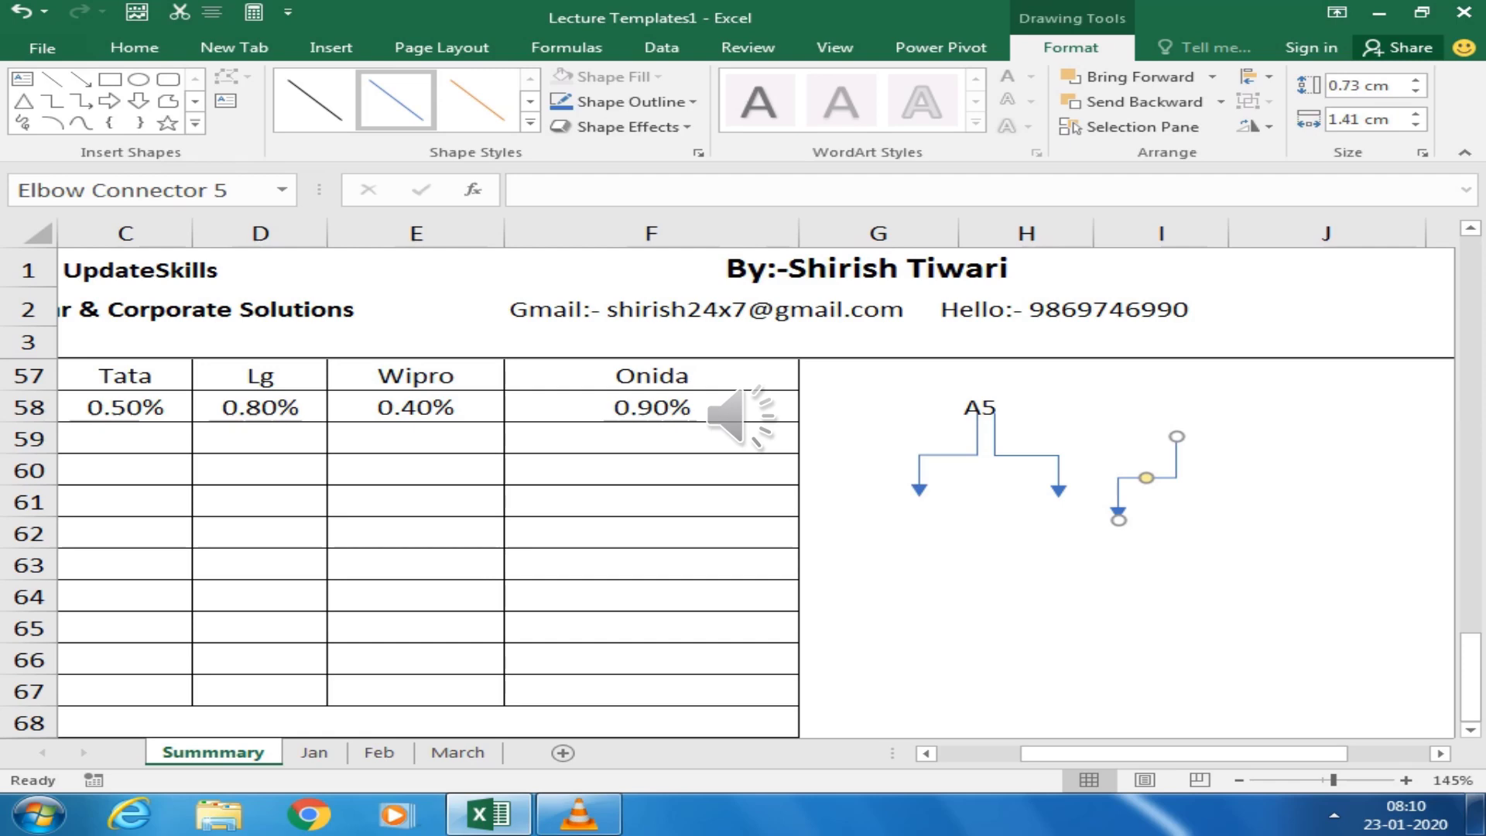
drag(1176, 436, 987, 412)
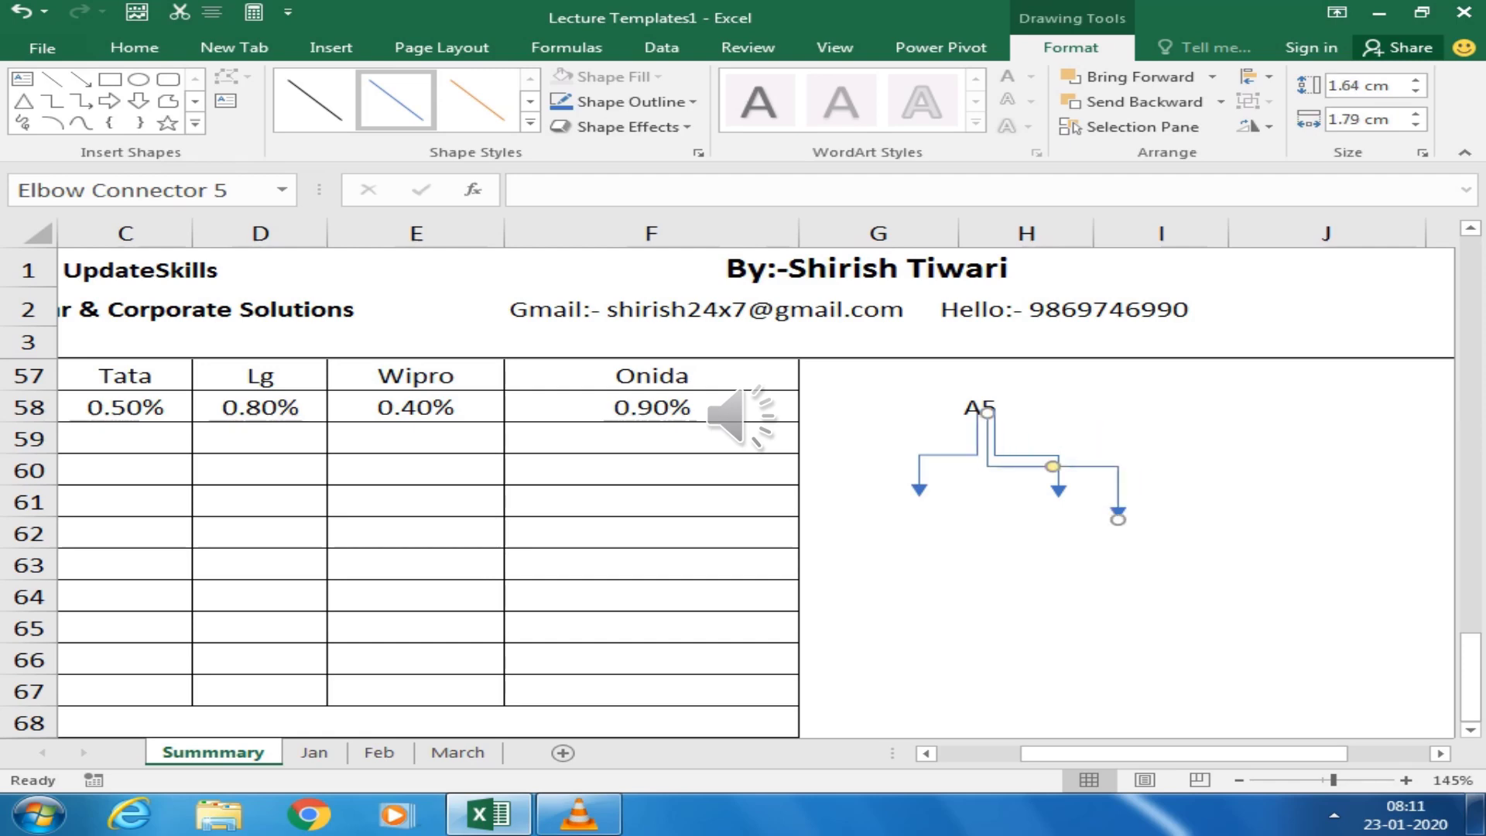
mouse_move(1118, 519)
mouse_down()
mouse_move(1272, 507)
mouse_move(1277, 489)
mouse_up()
drag(1133, 451, 985, 451)
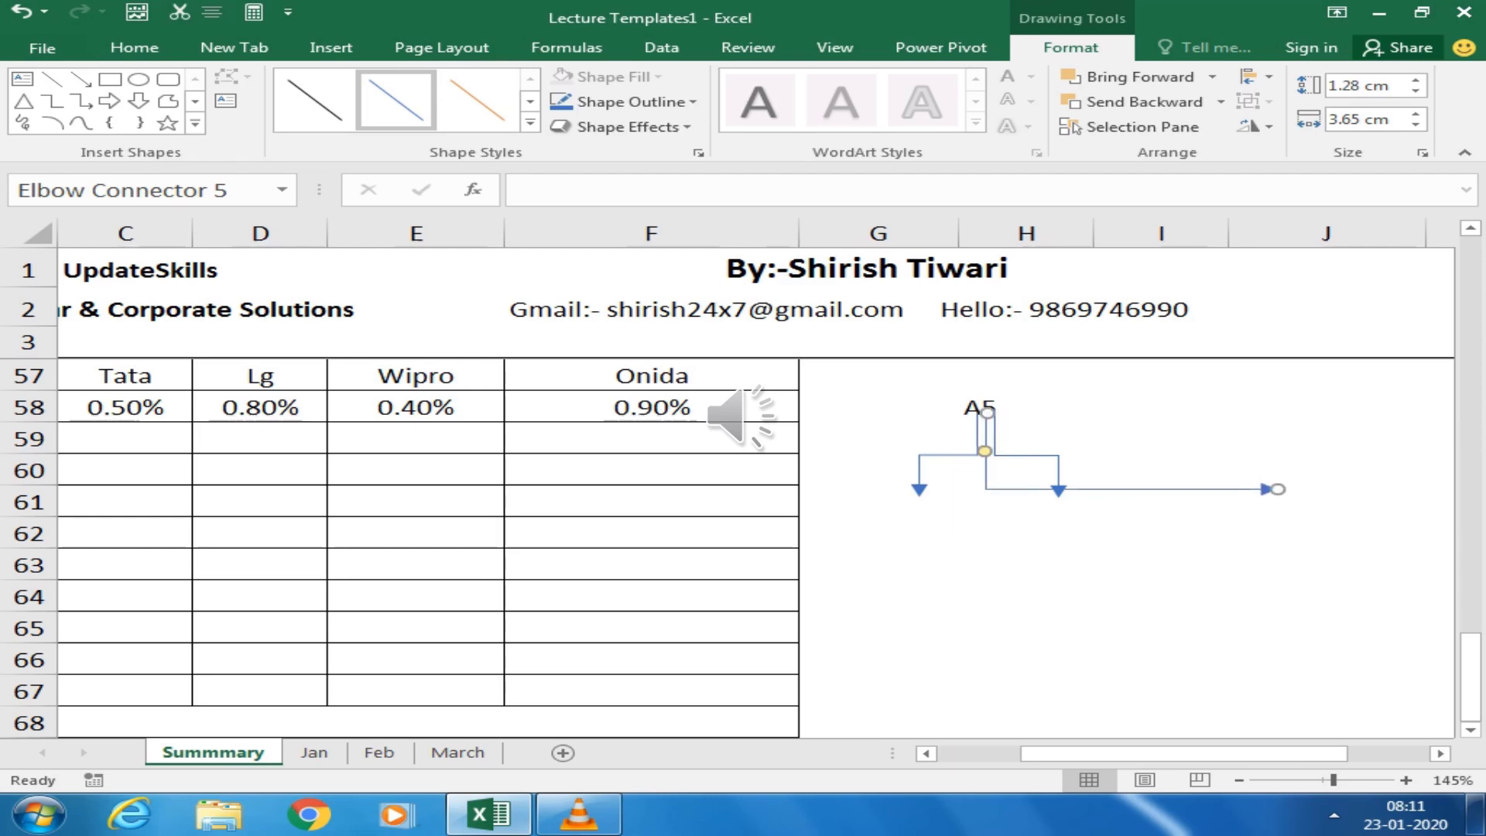
drag(1278, 489, 1274, 469)
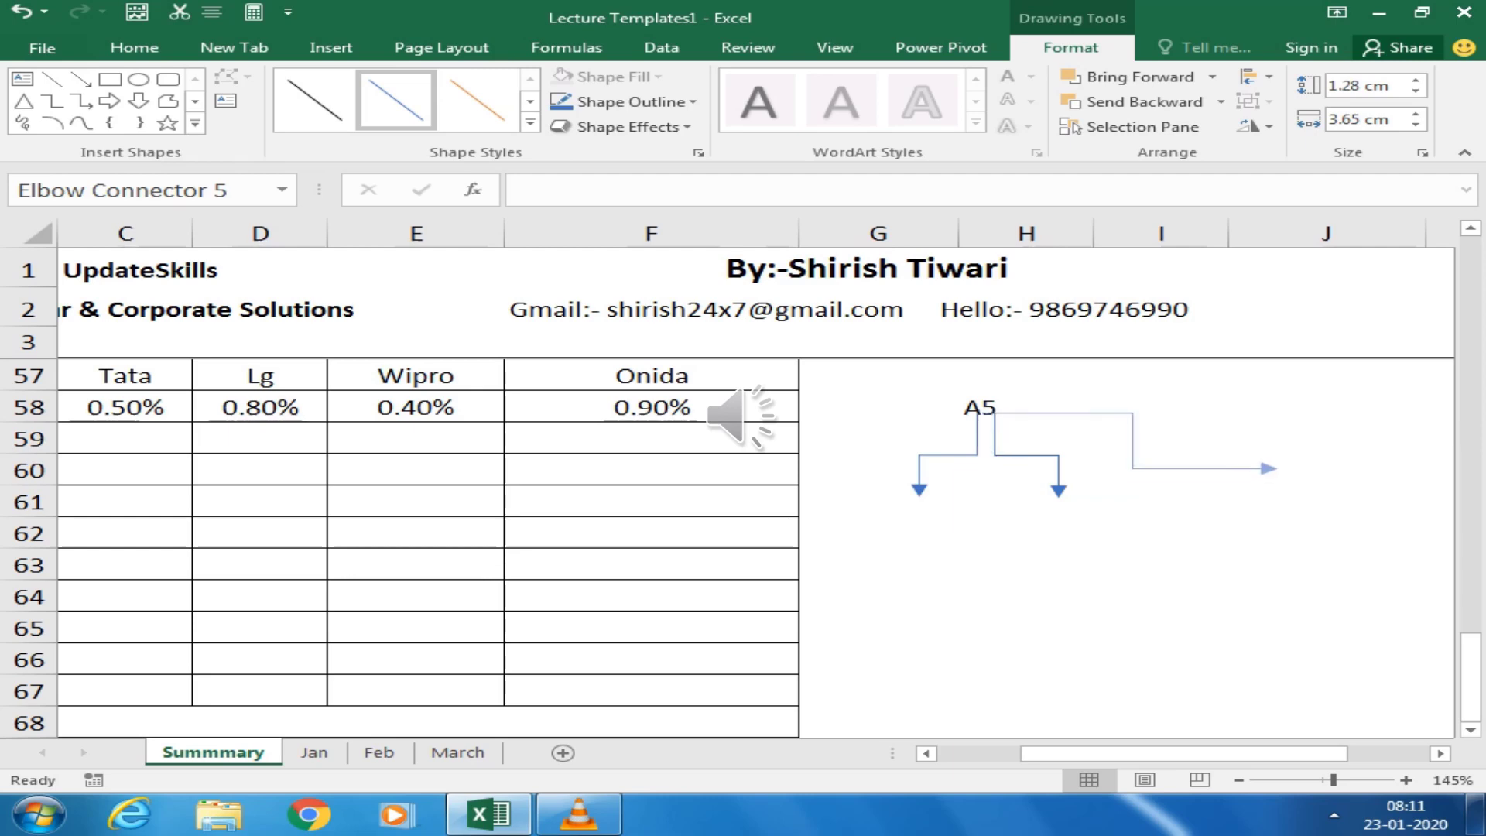
Widen column G to make room for the arrow labels
click(1026, 533)
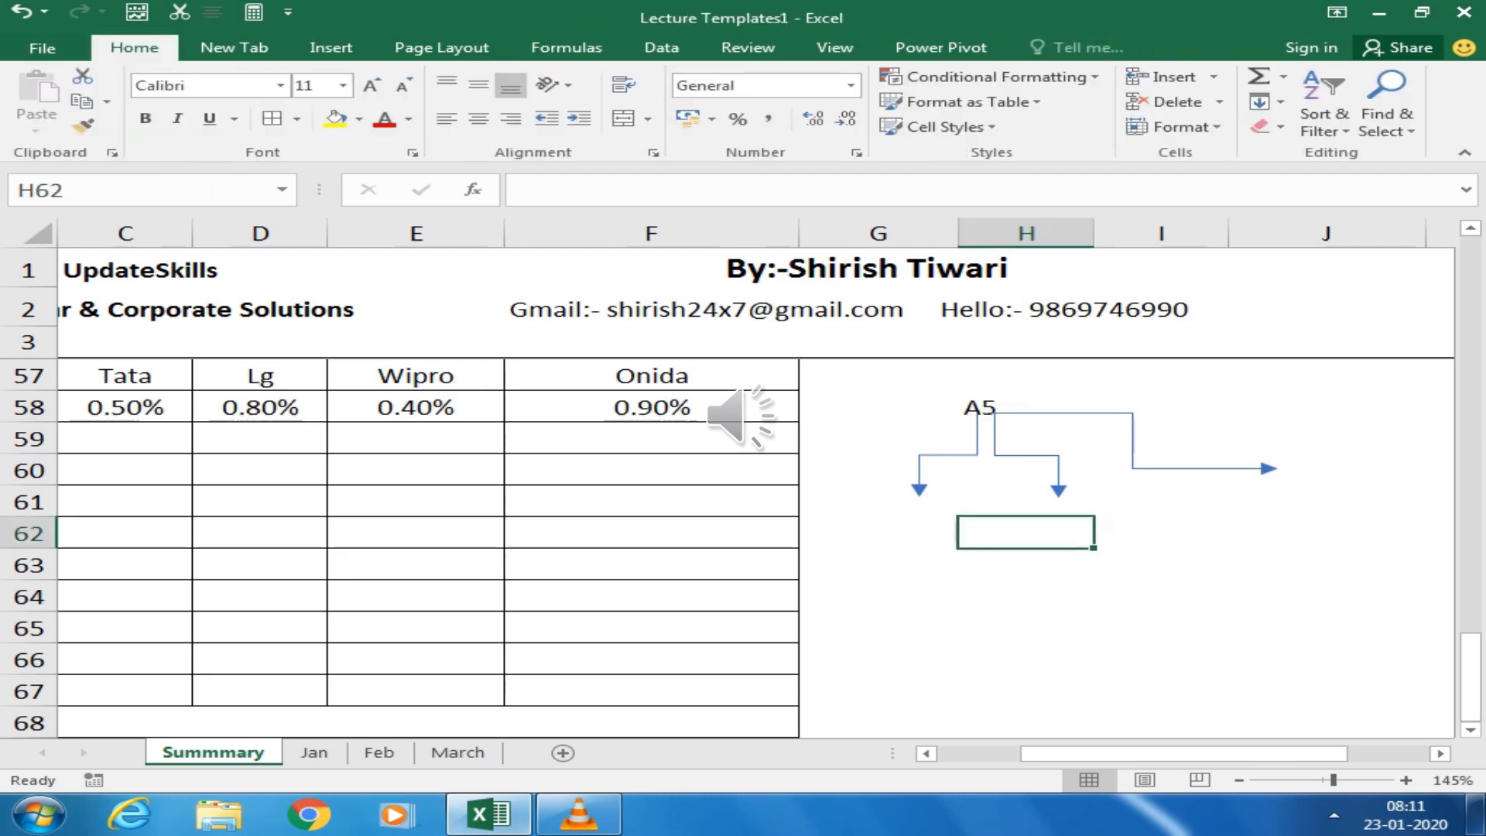
click(879, 533)
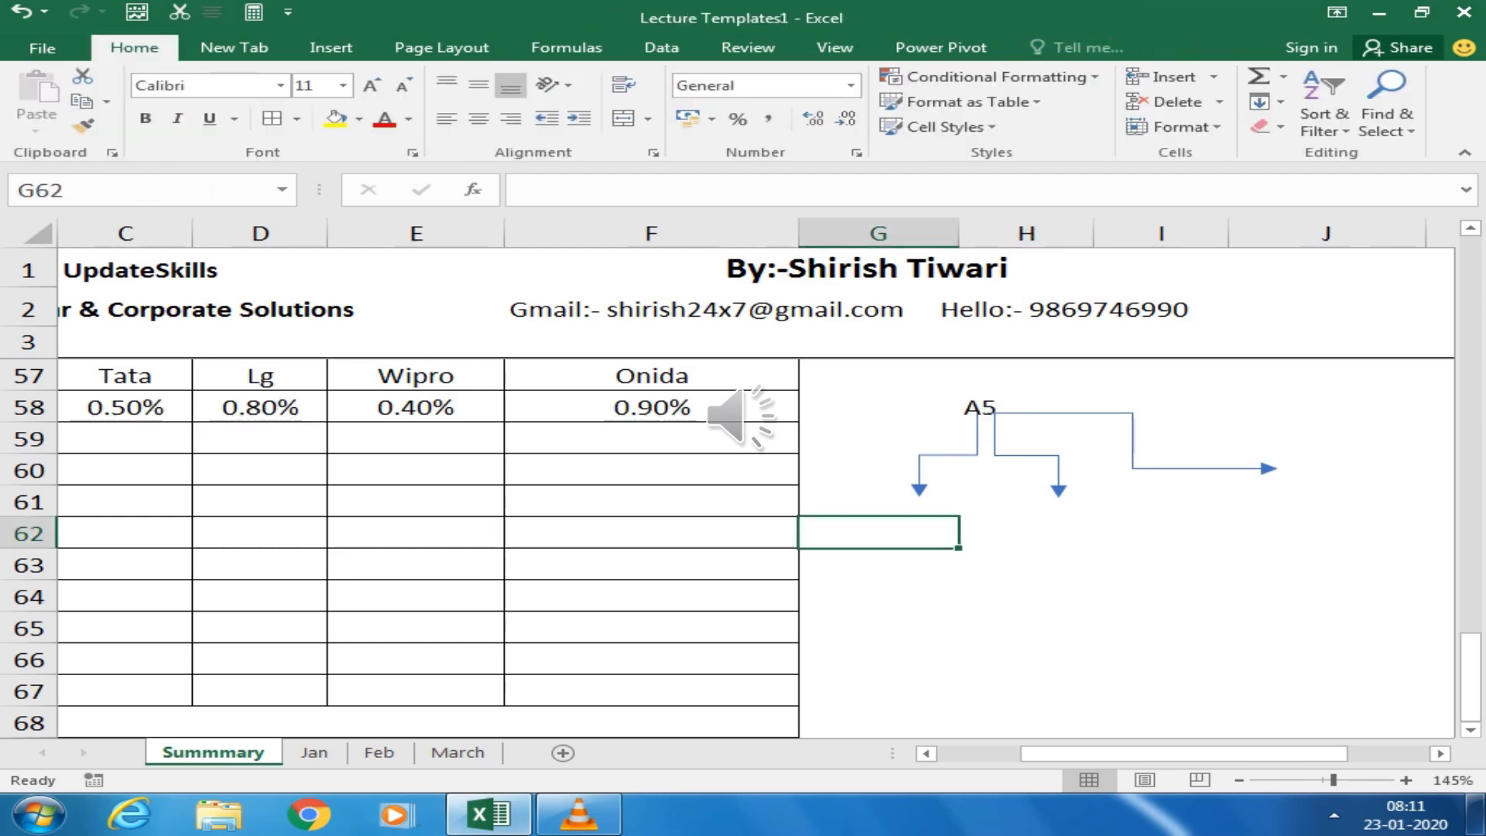
drag(959, 234, 999, 233)
click(1067, 501)
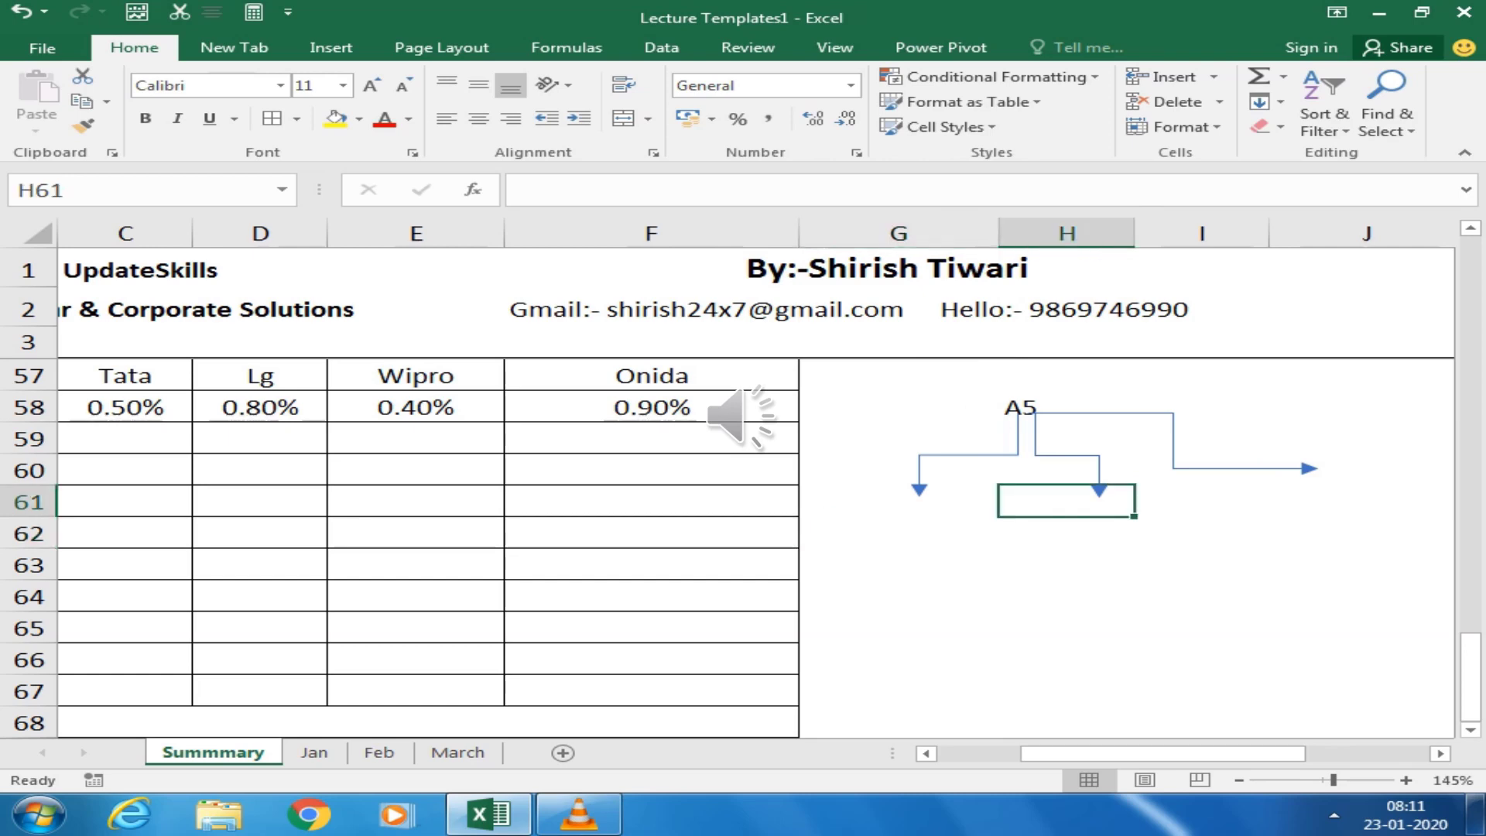
click(1067, 565)
click(898, 533)
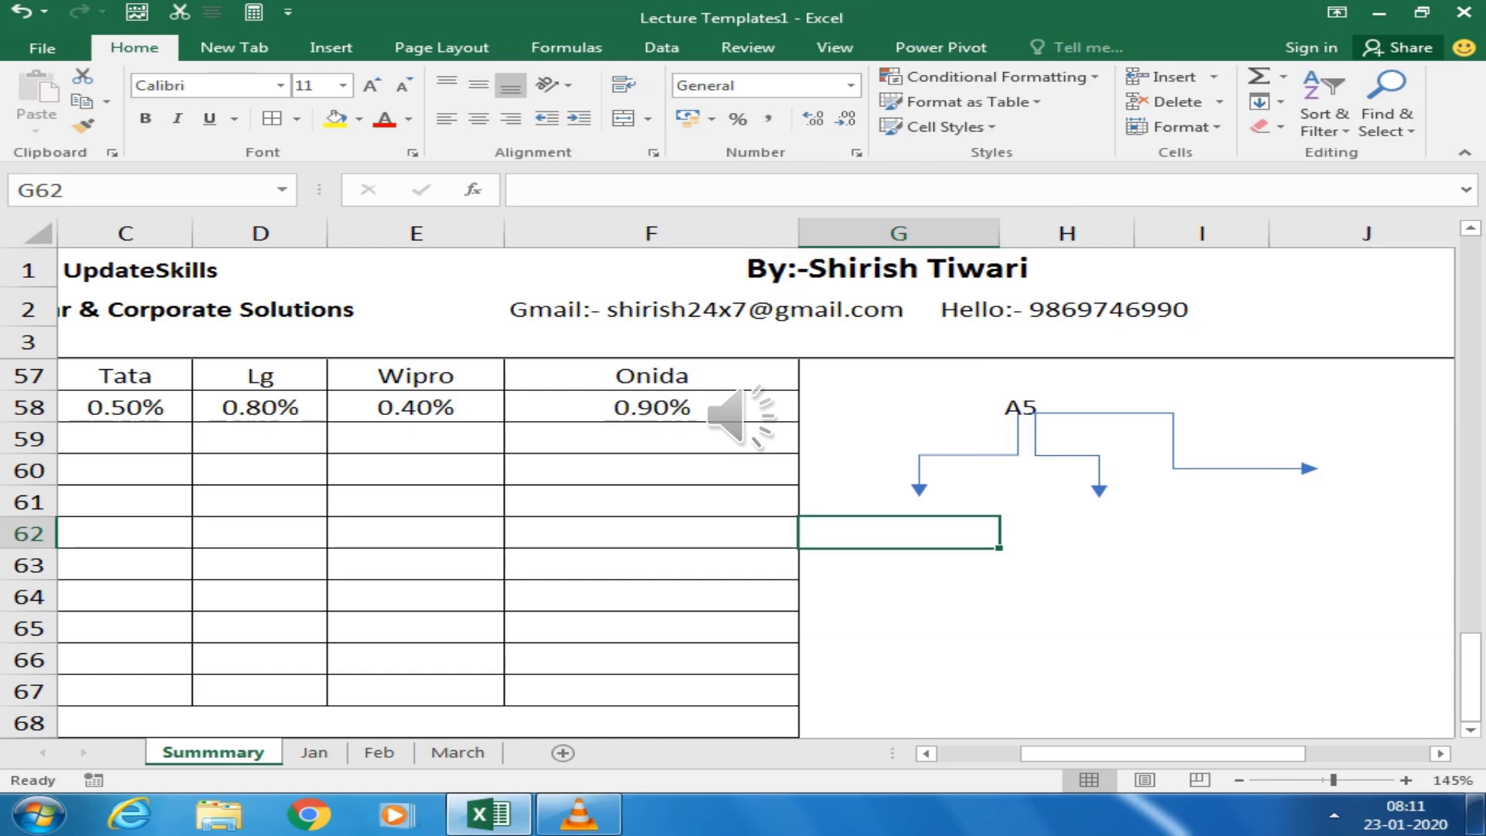
Label the arrows Row in G62, Coloum in H62 and Cells in J60
text(Row)
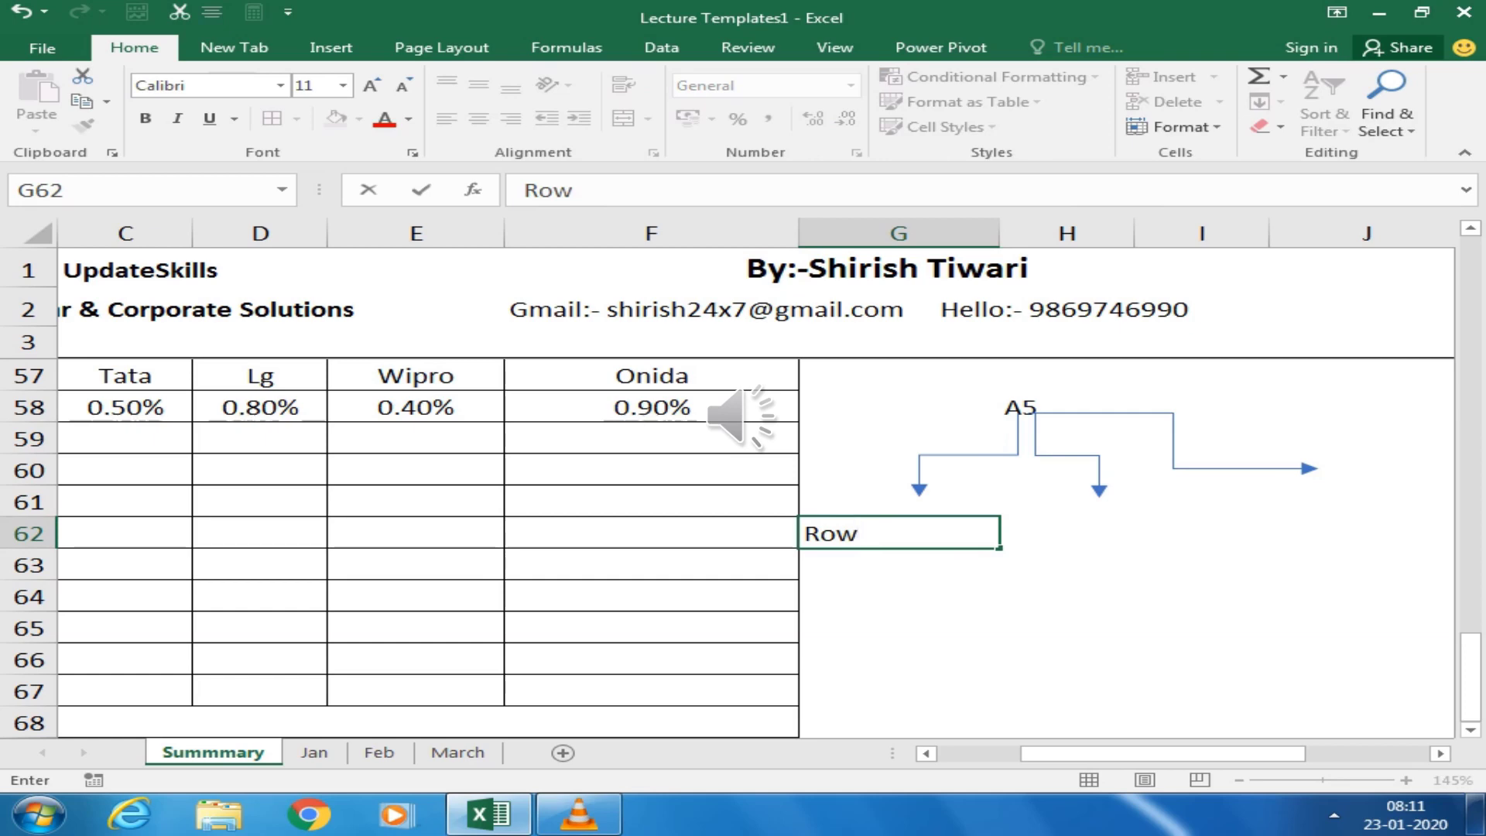
key(Tab)
text(Colu)
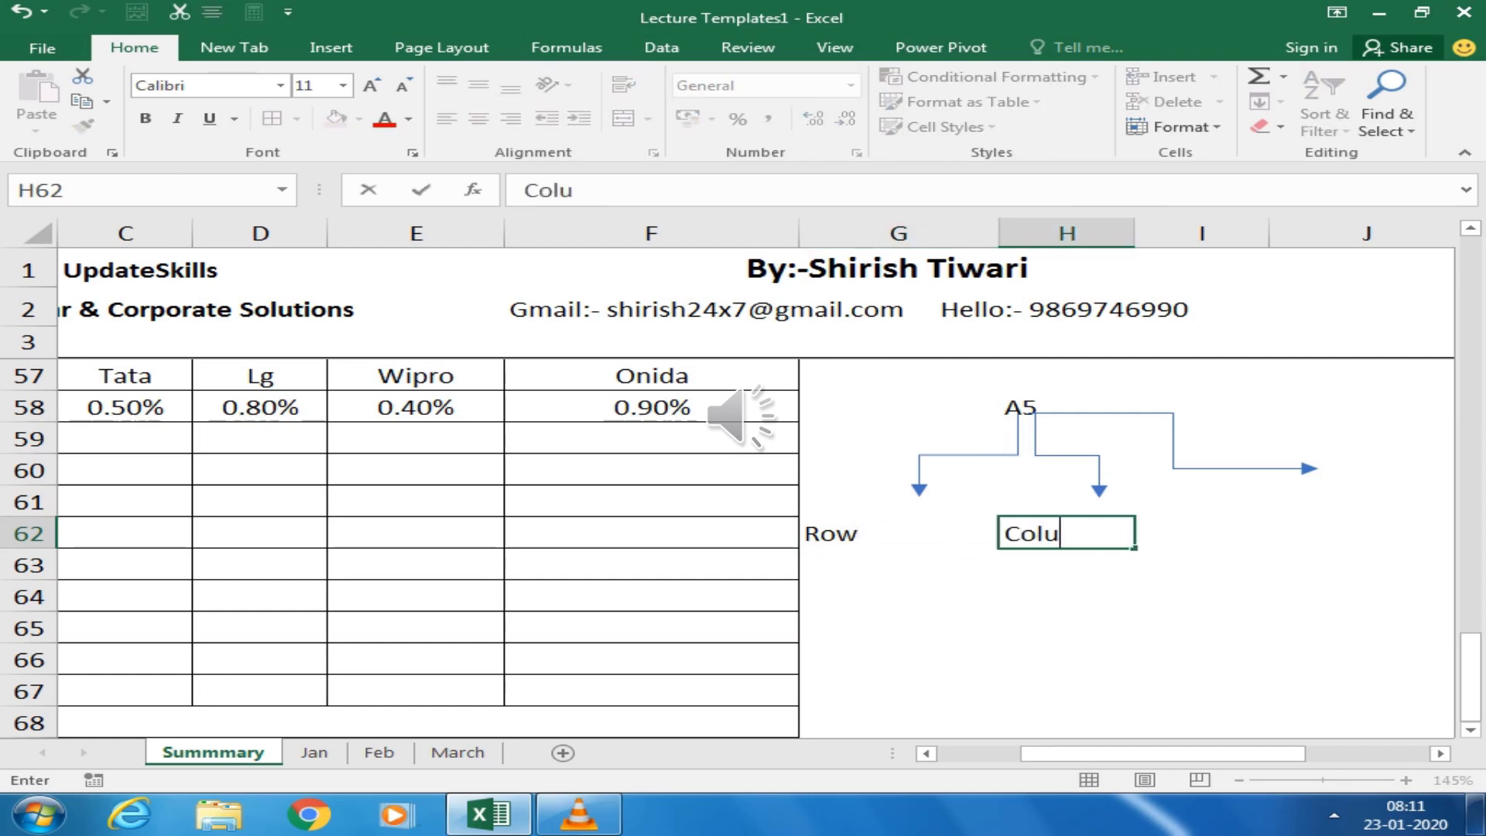
text(m)
key(BackSpace)
key(BackSpace)
text(oum)
key(Tab)
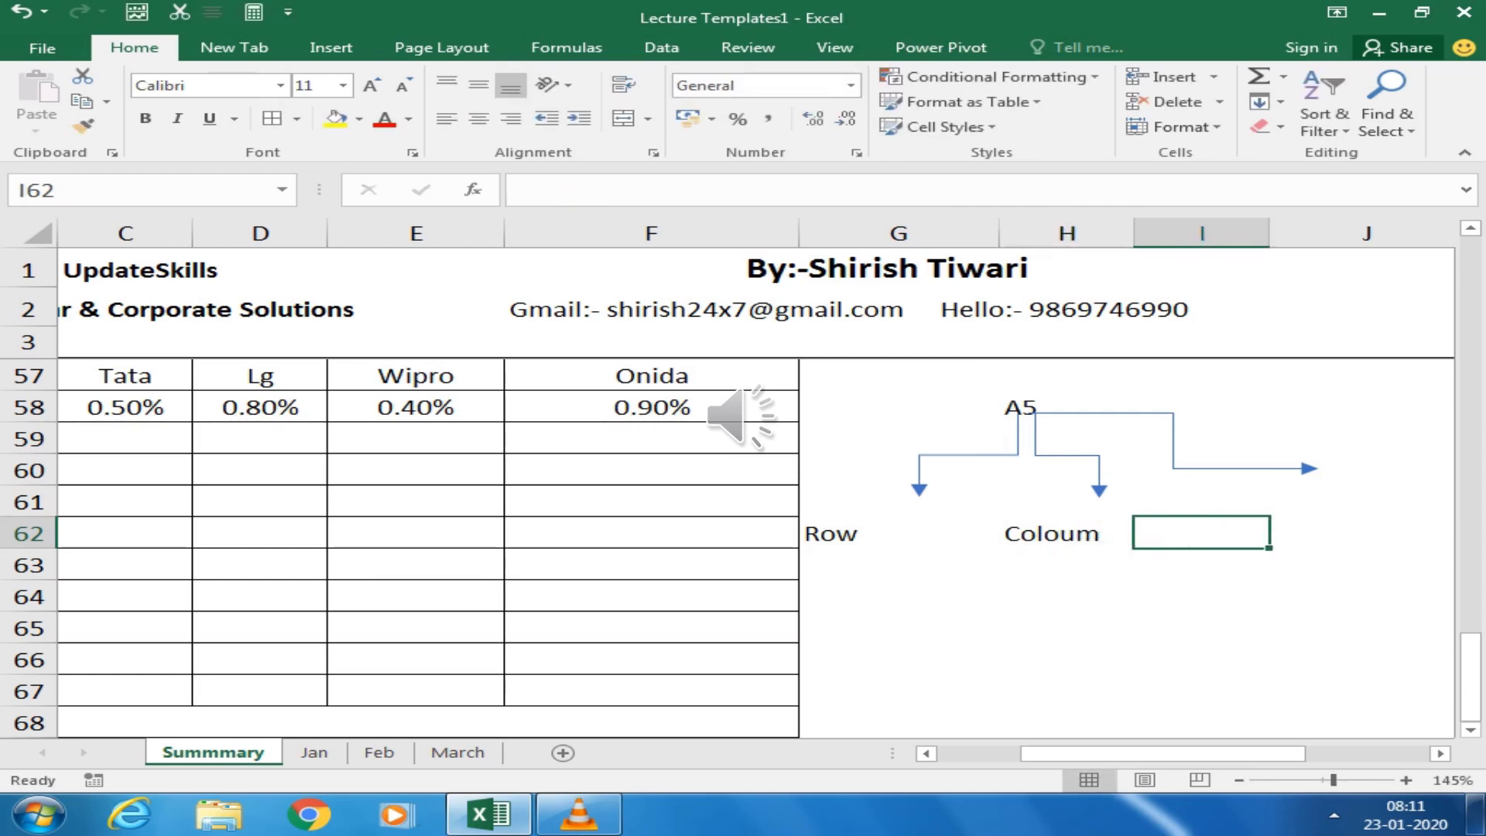
key(Tab)
text(Cell)
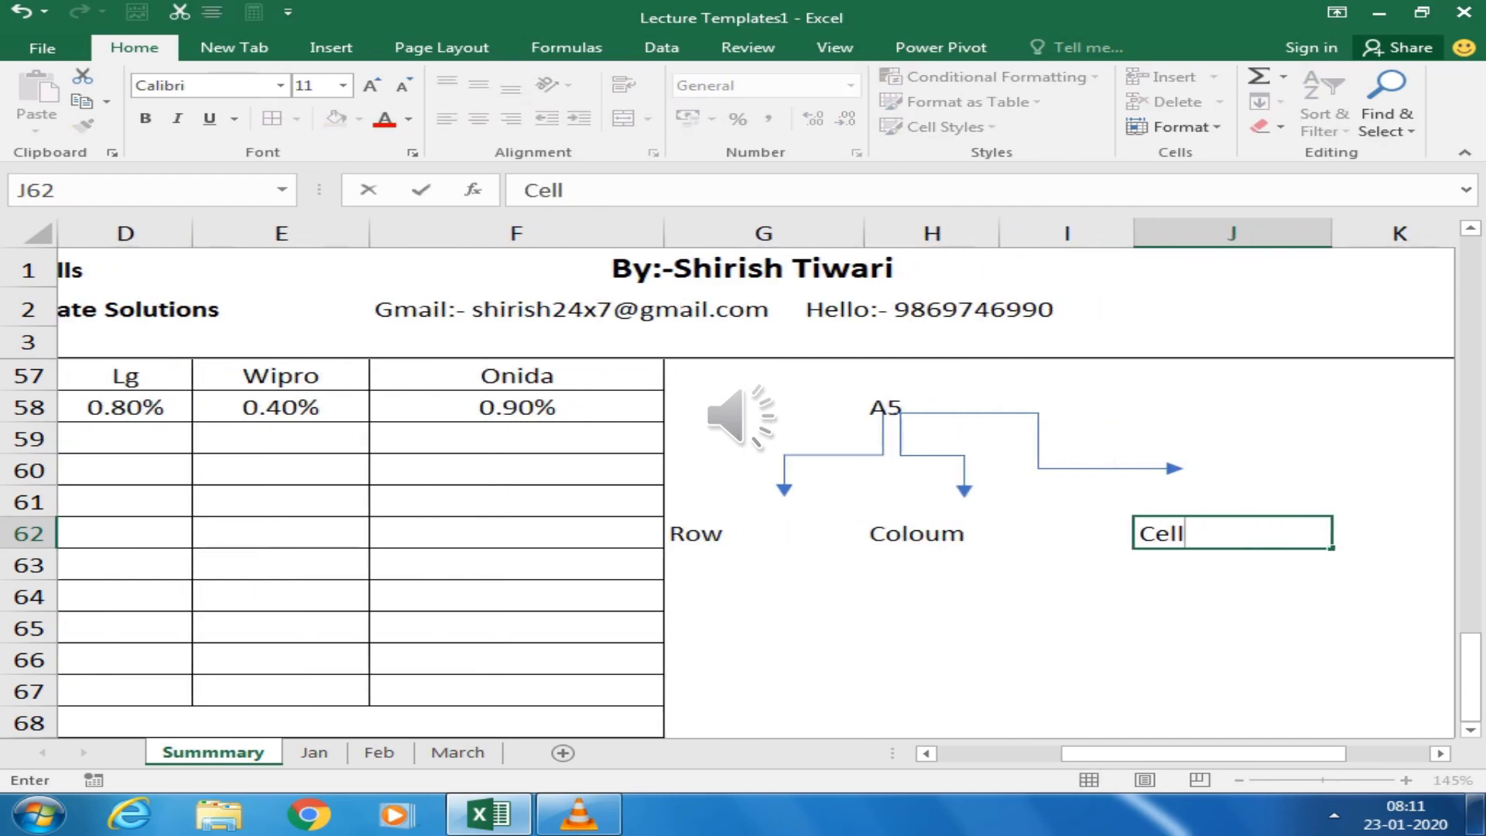
key(Escape)
key(Up)
key(Up)
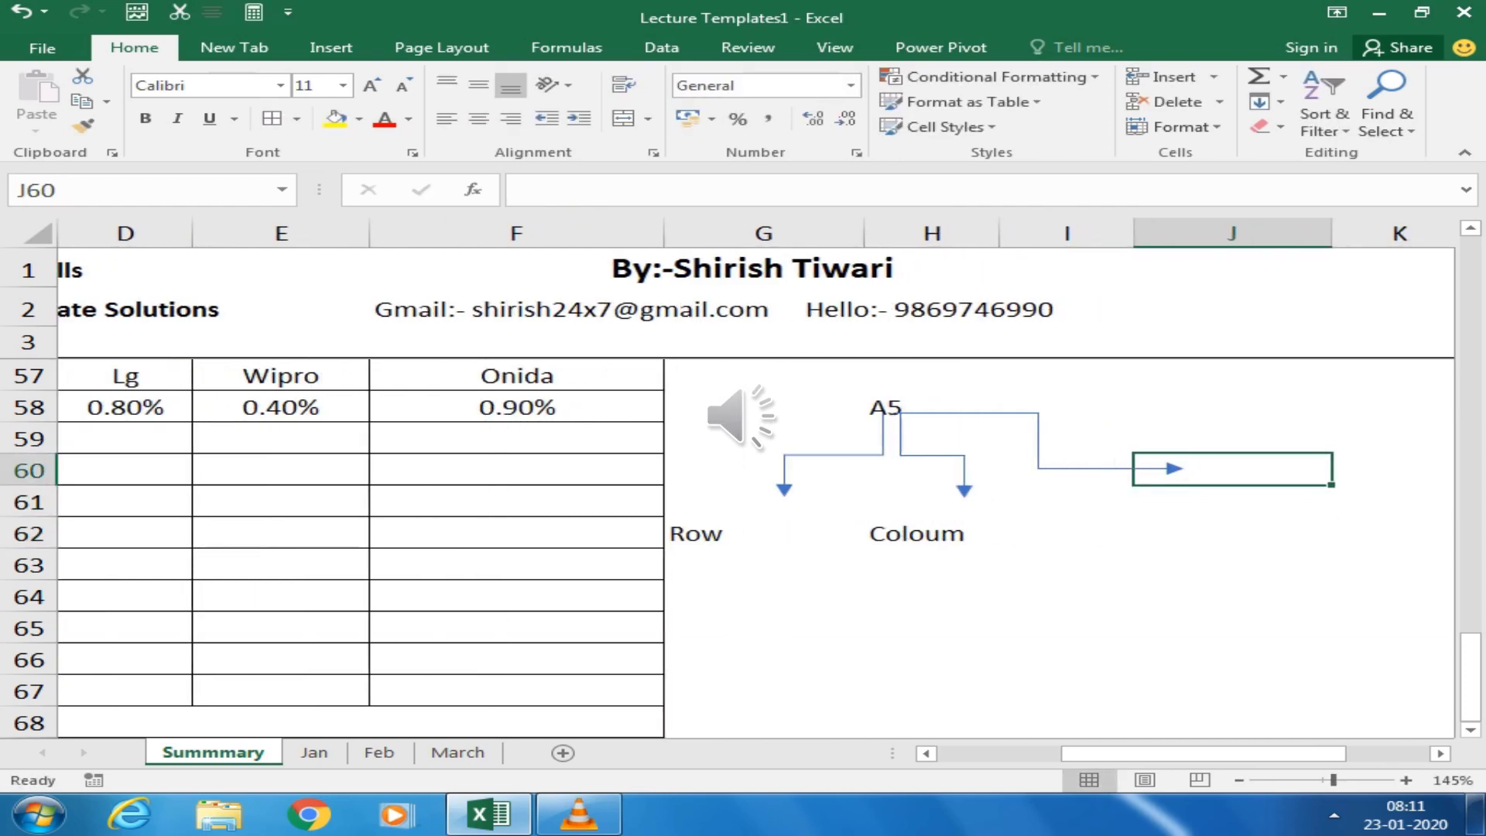
text(Cells)
key(Return)
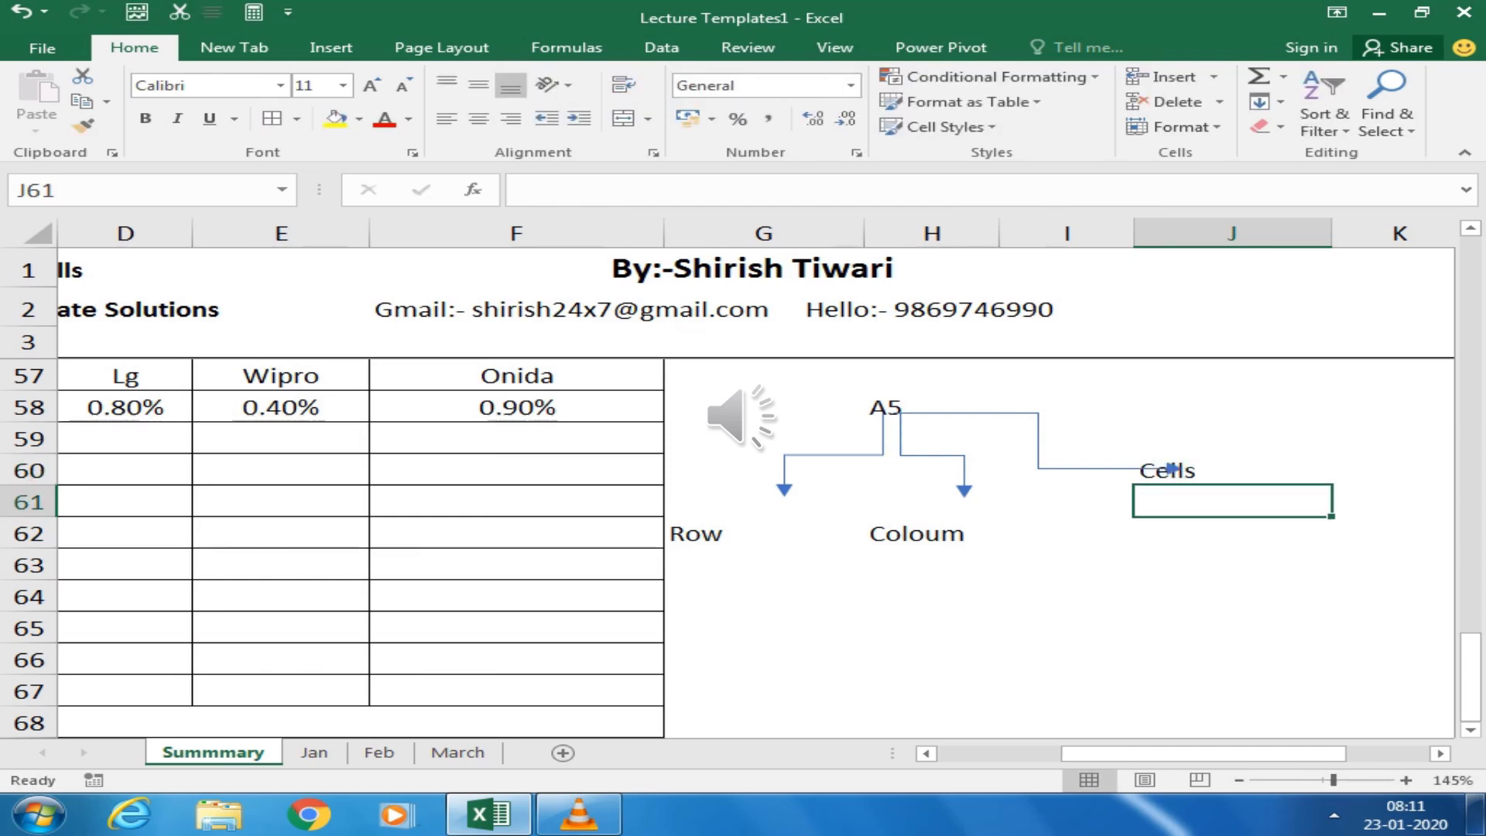
Enter 5 in G63, A in H63 and A5 in J61 beneath the labels
key(Left)
key(Left)
key(Left)
key(Down)
key(Down)
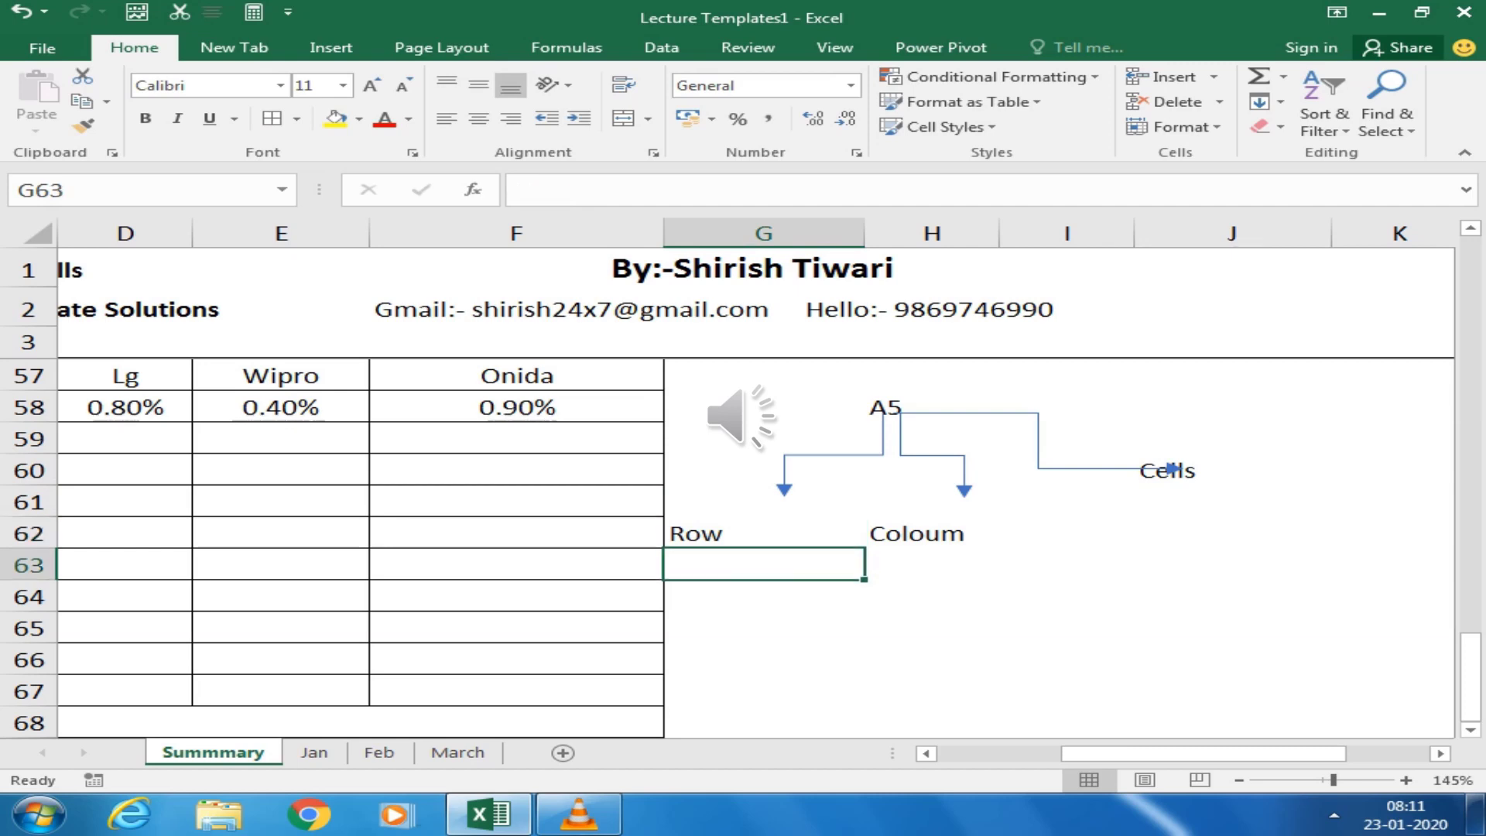
text(5)
key(Right)
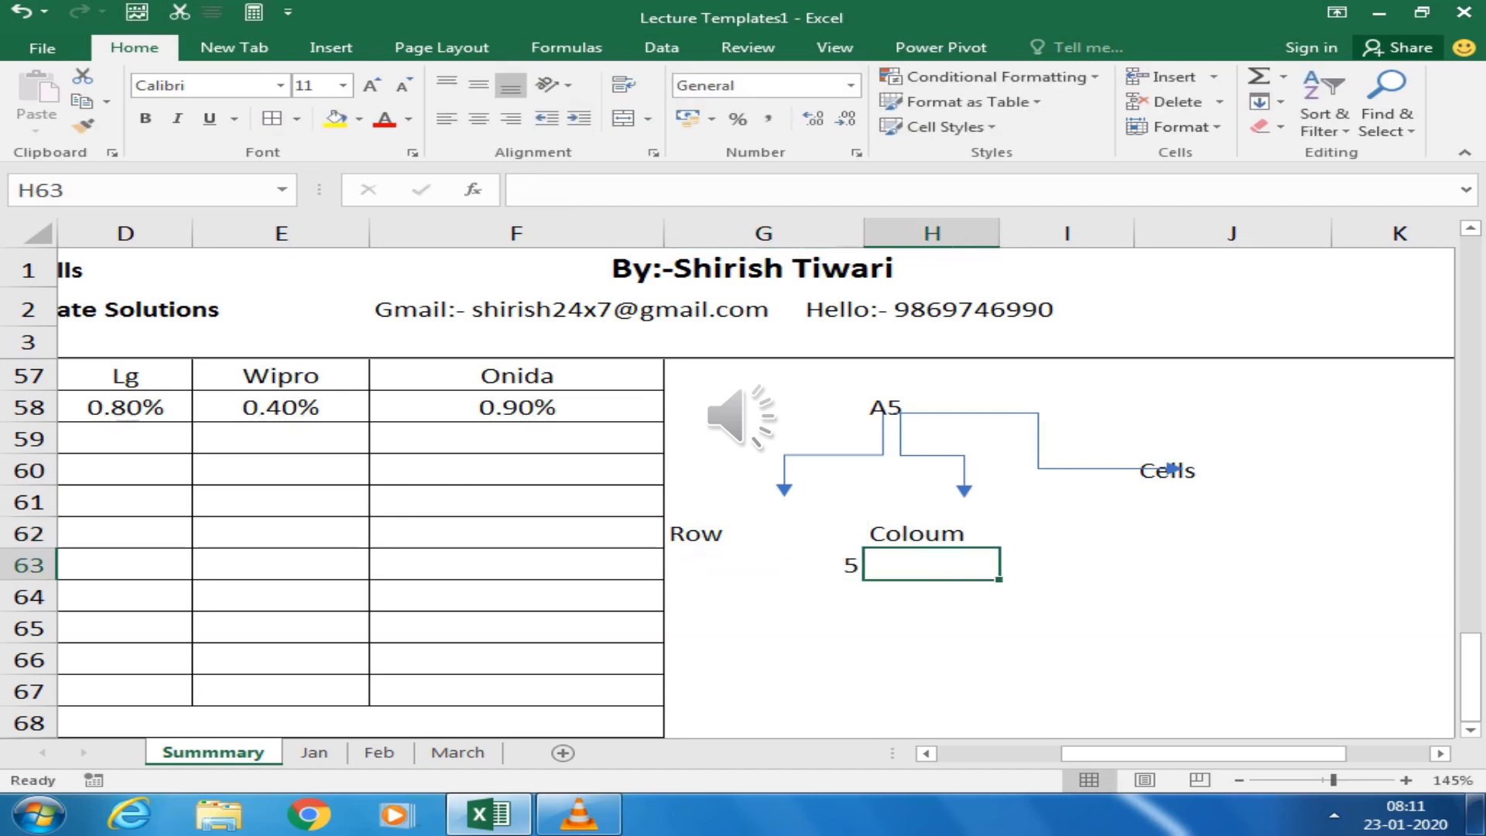
text(A)
key(Right)
key(Right)
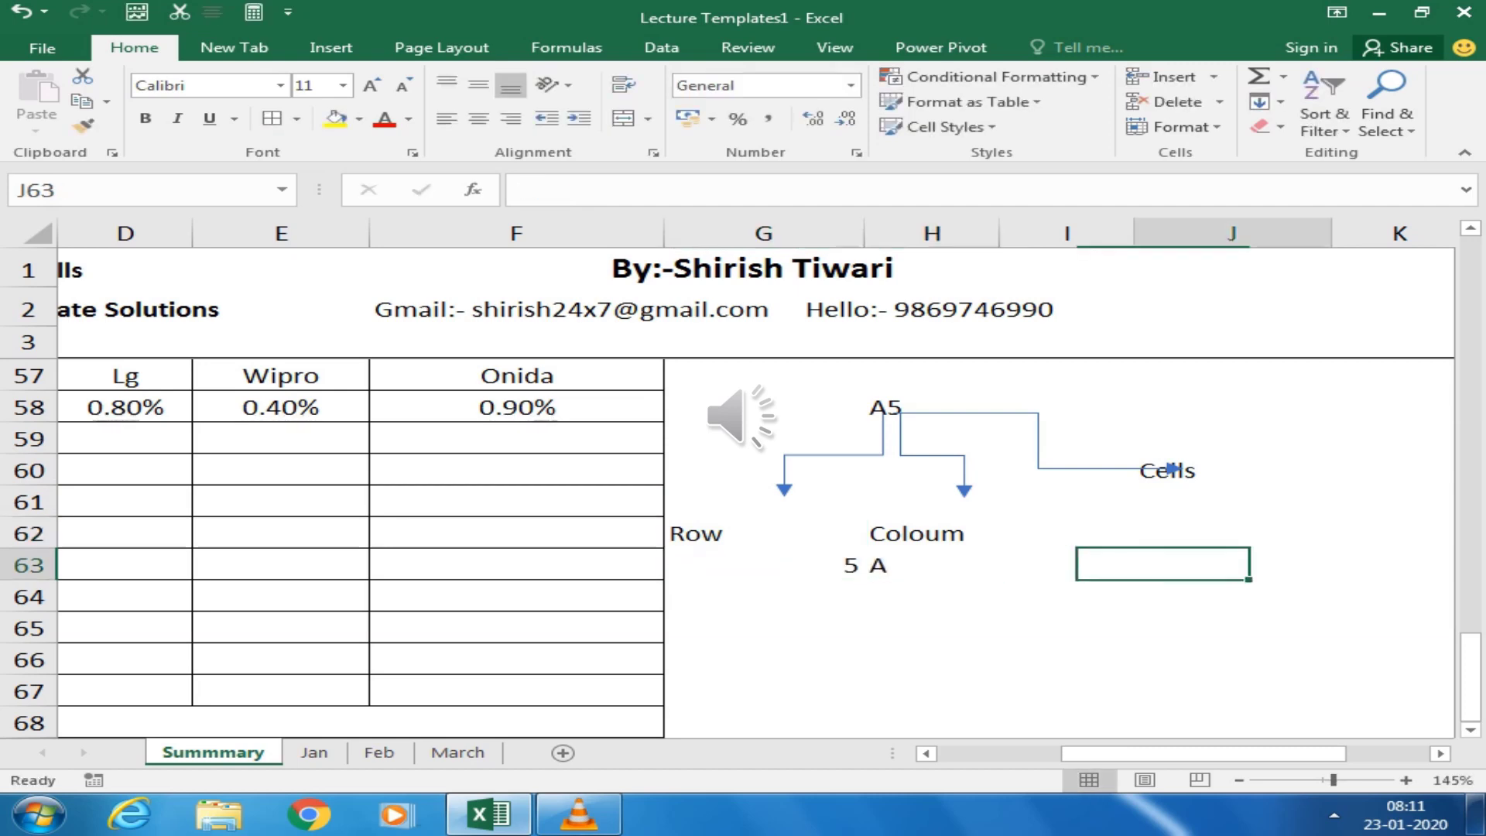
key(Up)
key(Up)
key(Up)
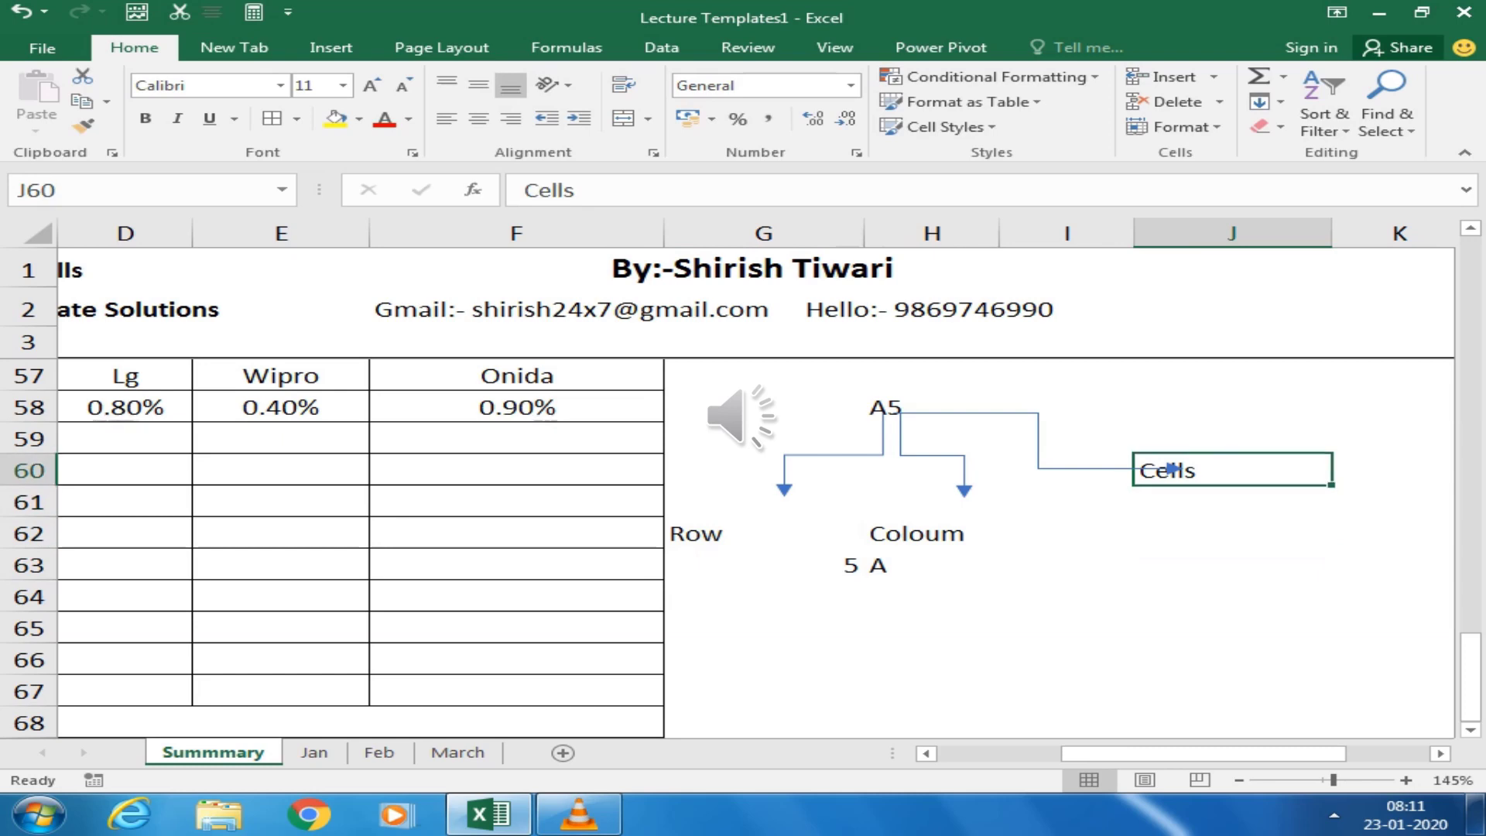
key(Right)
key(Left)
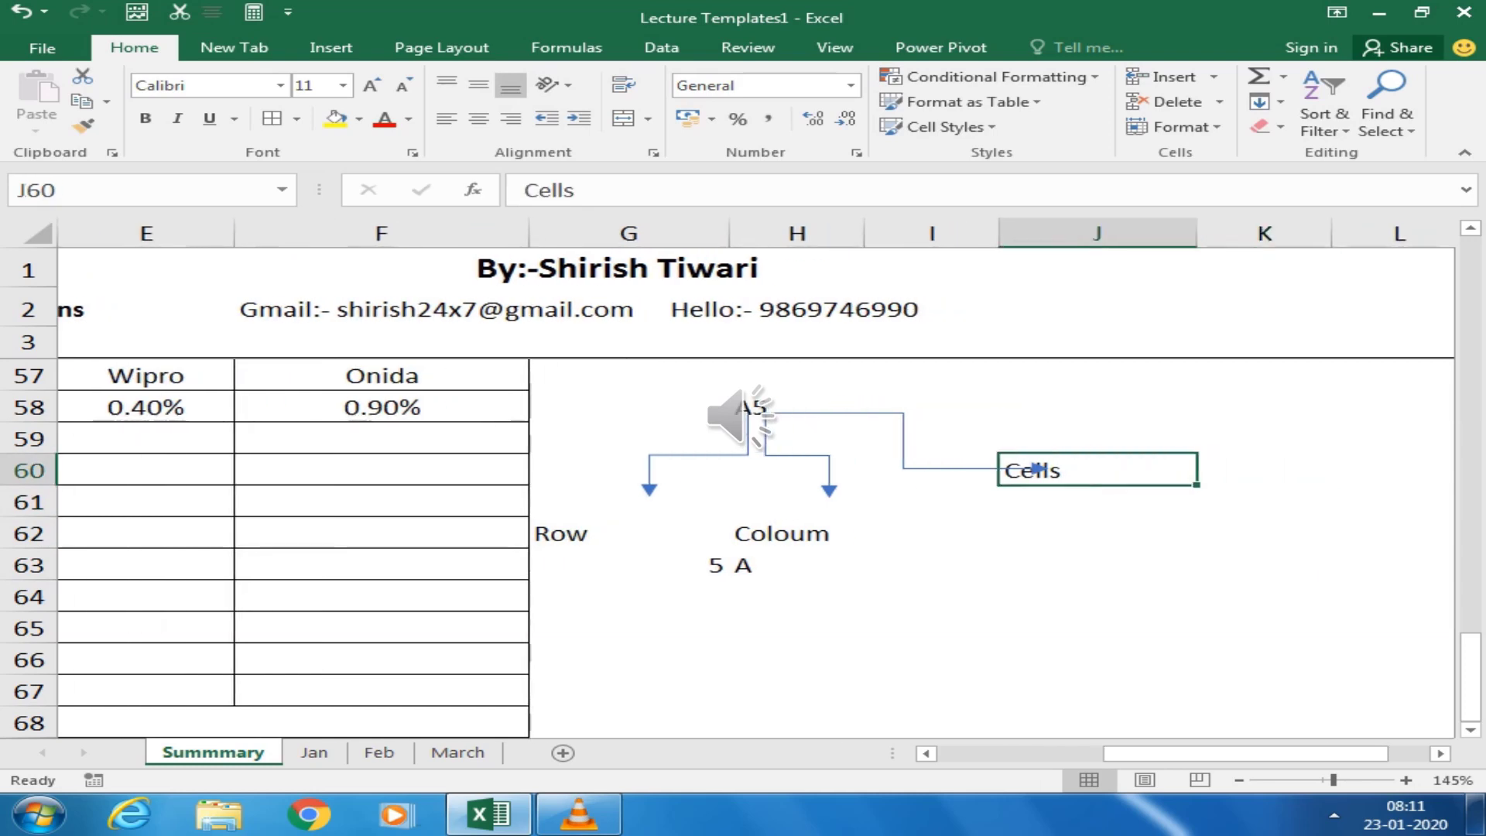
key(Down)
text(A5)
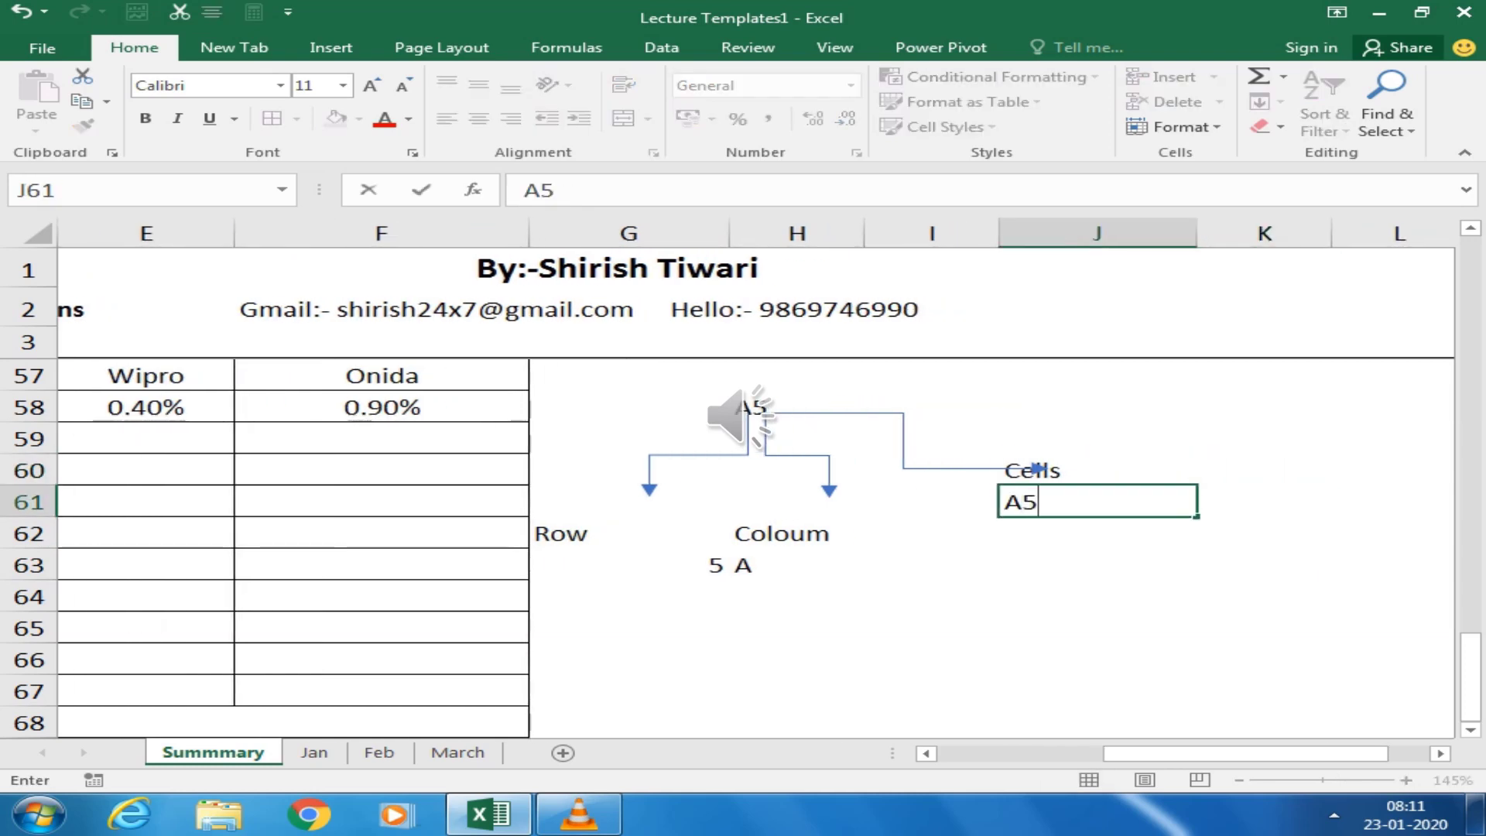
key(Return)
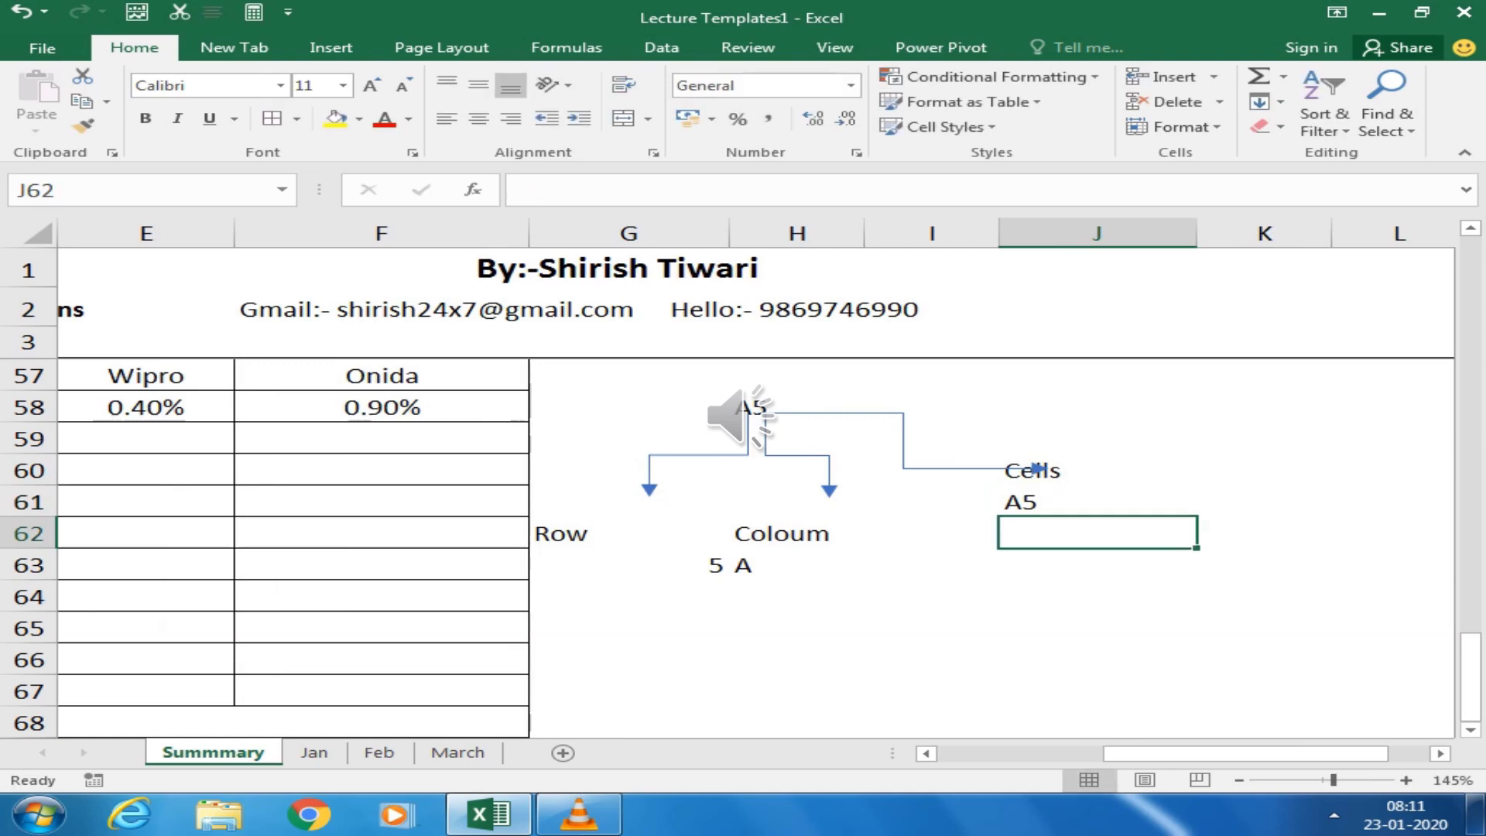
Centre the 5 in G63 and begin typing $5 in G64
key(Left)
key(Left)
key(Left)
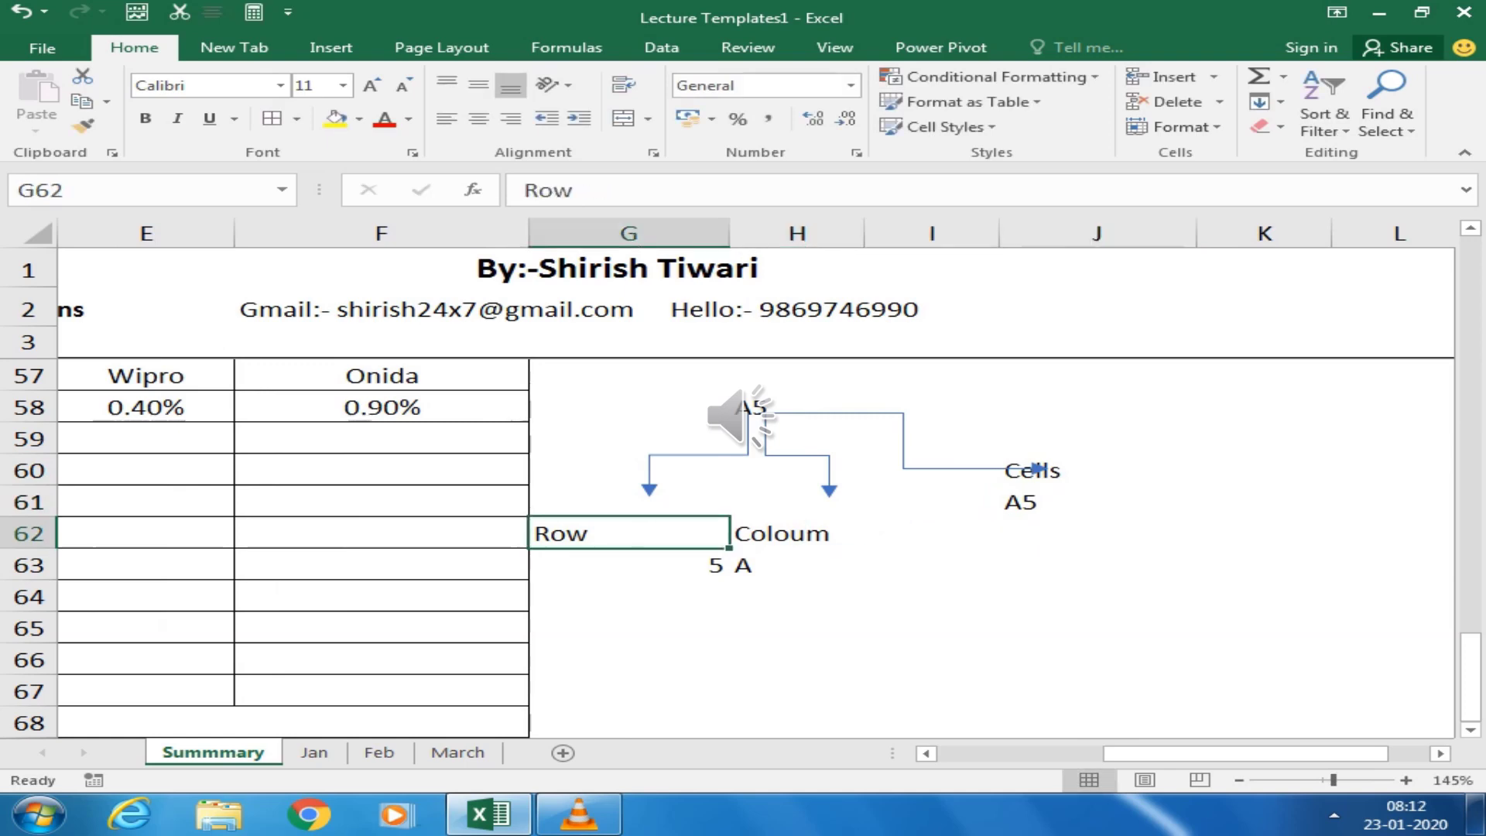
key(Down)
key(alt)
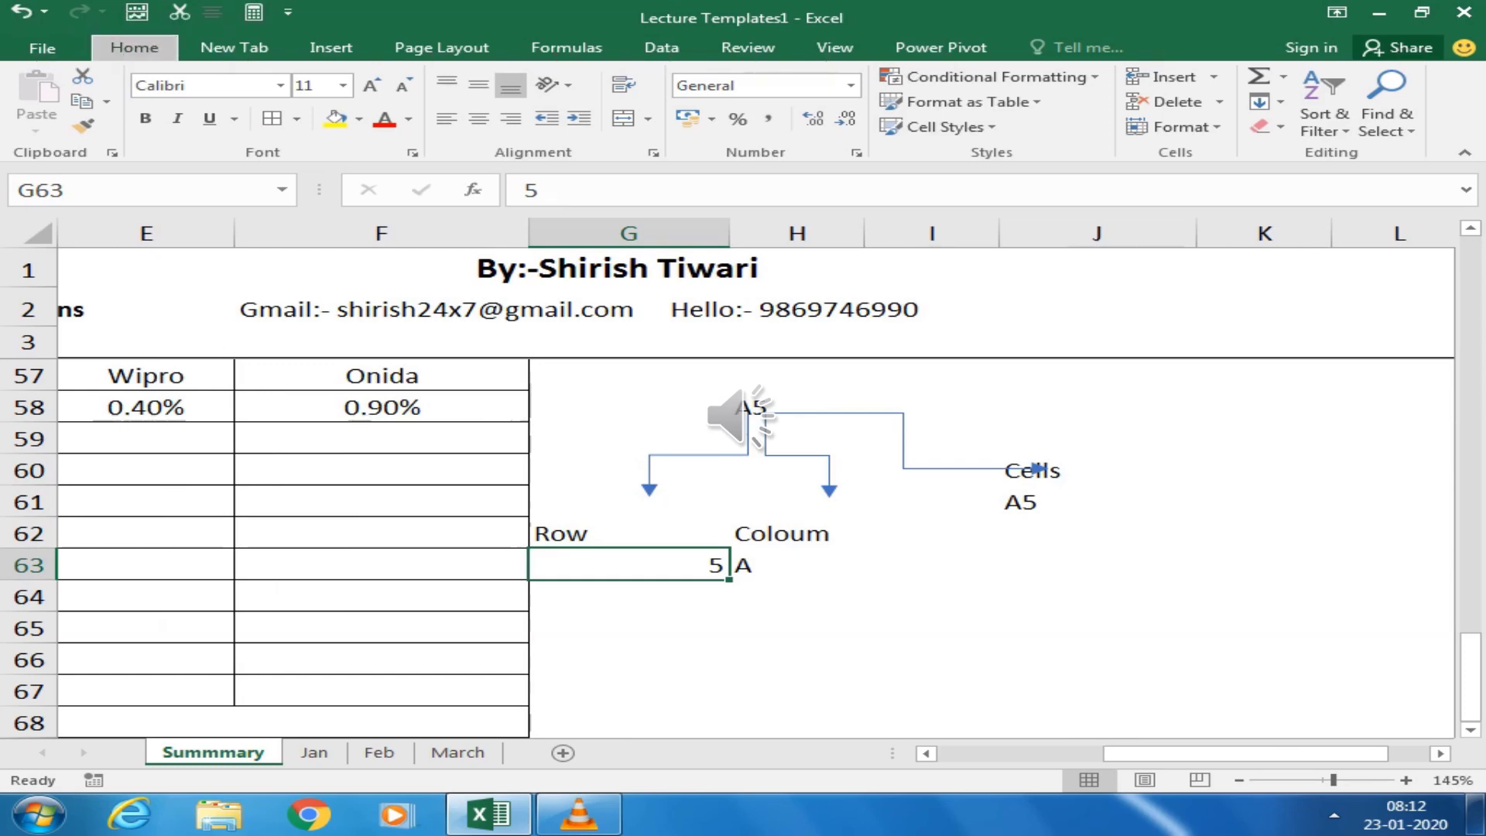
key(5)
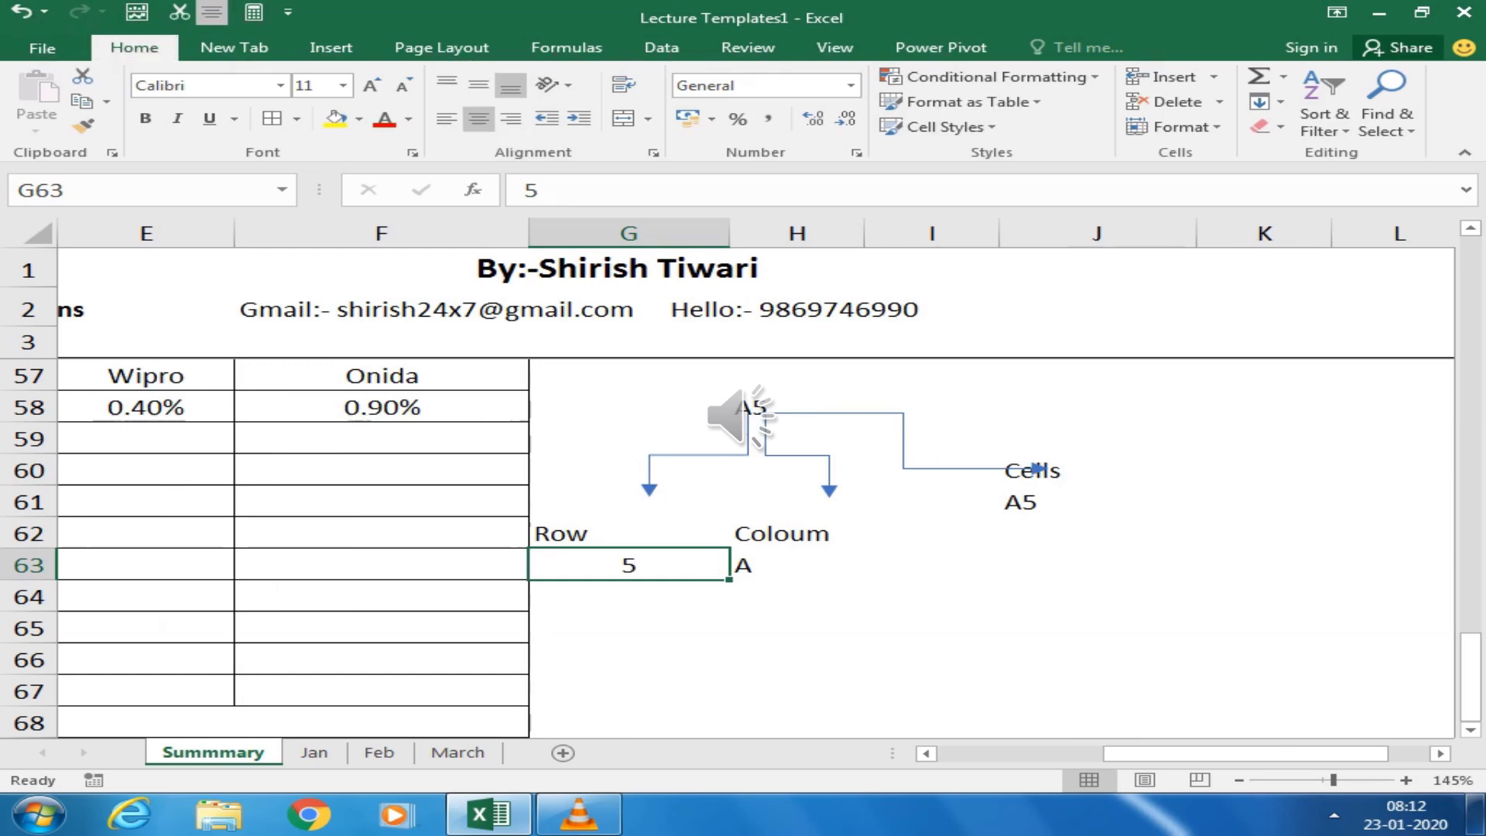
key(Down)
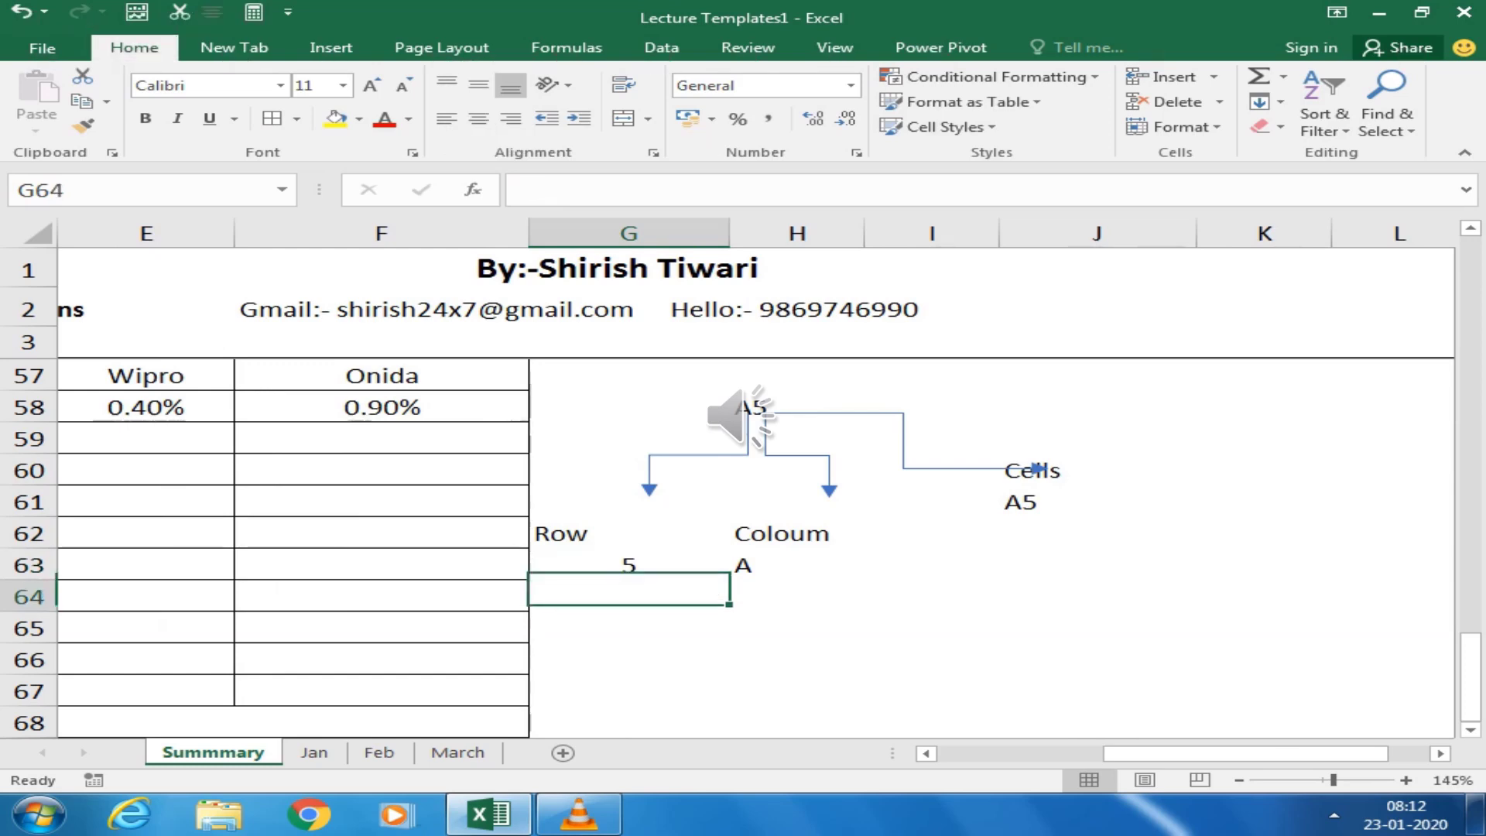
key(Up)
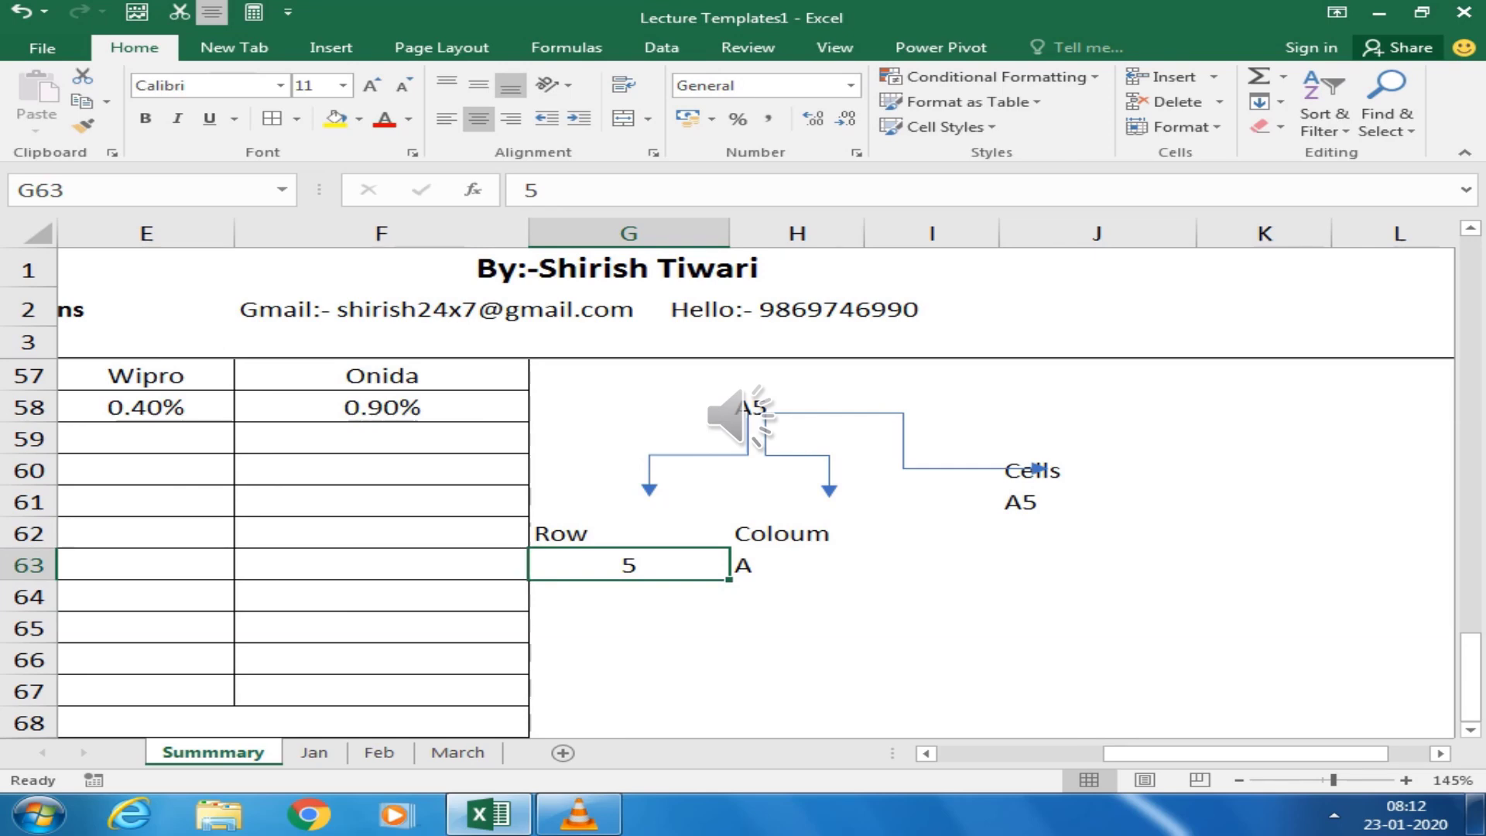
key(Down)
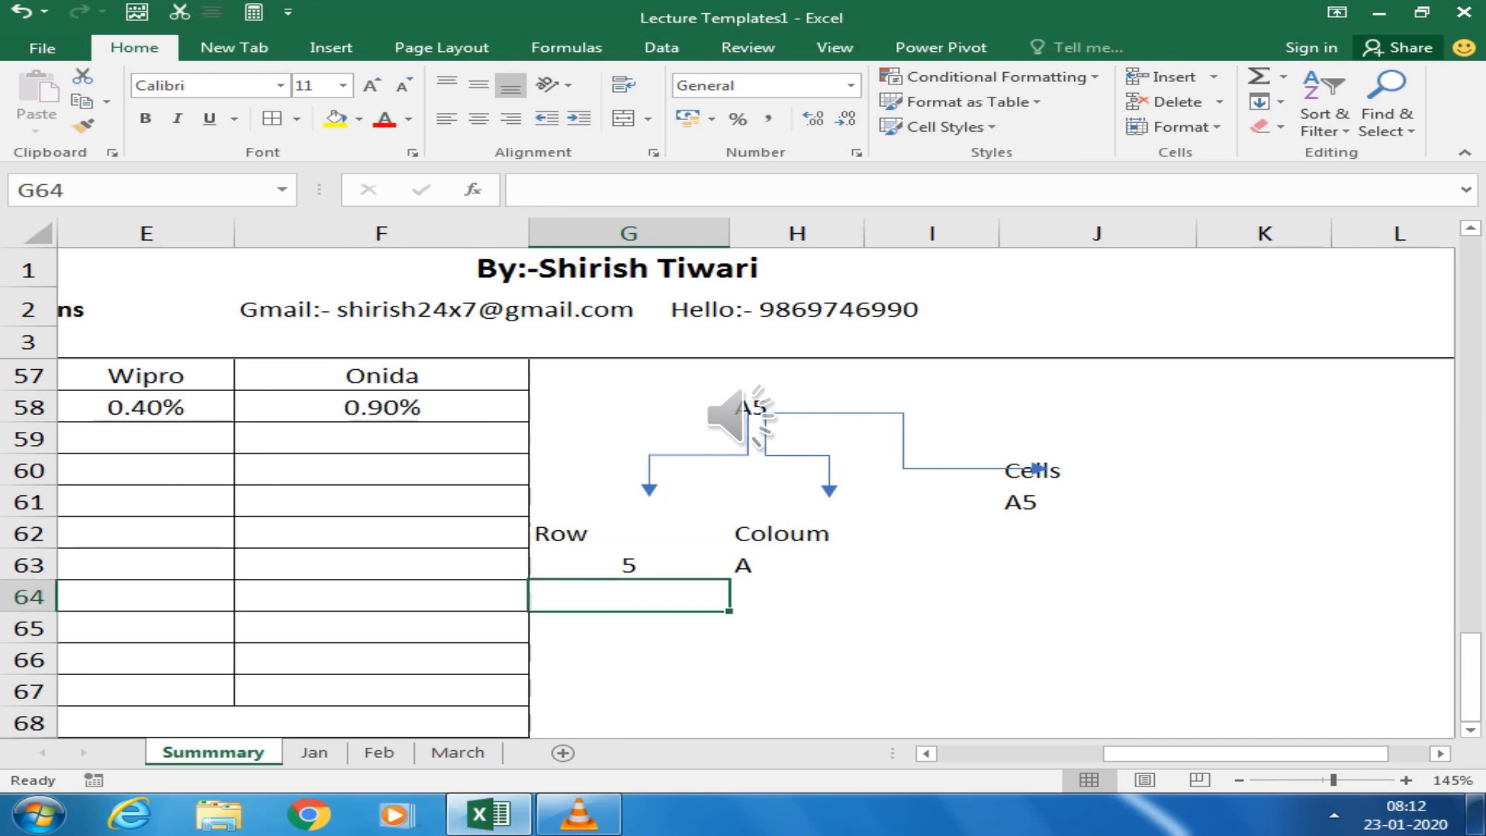
text($)
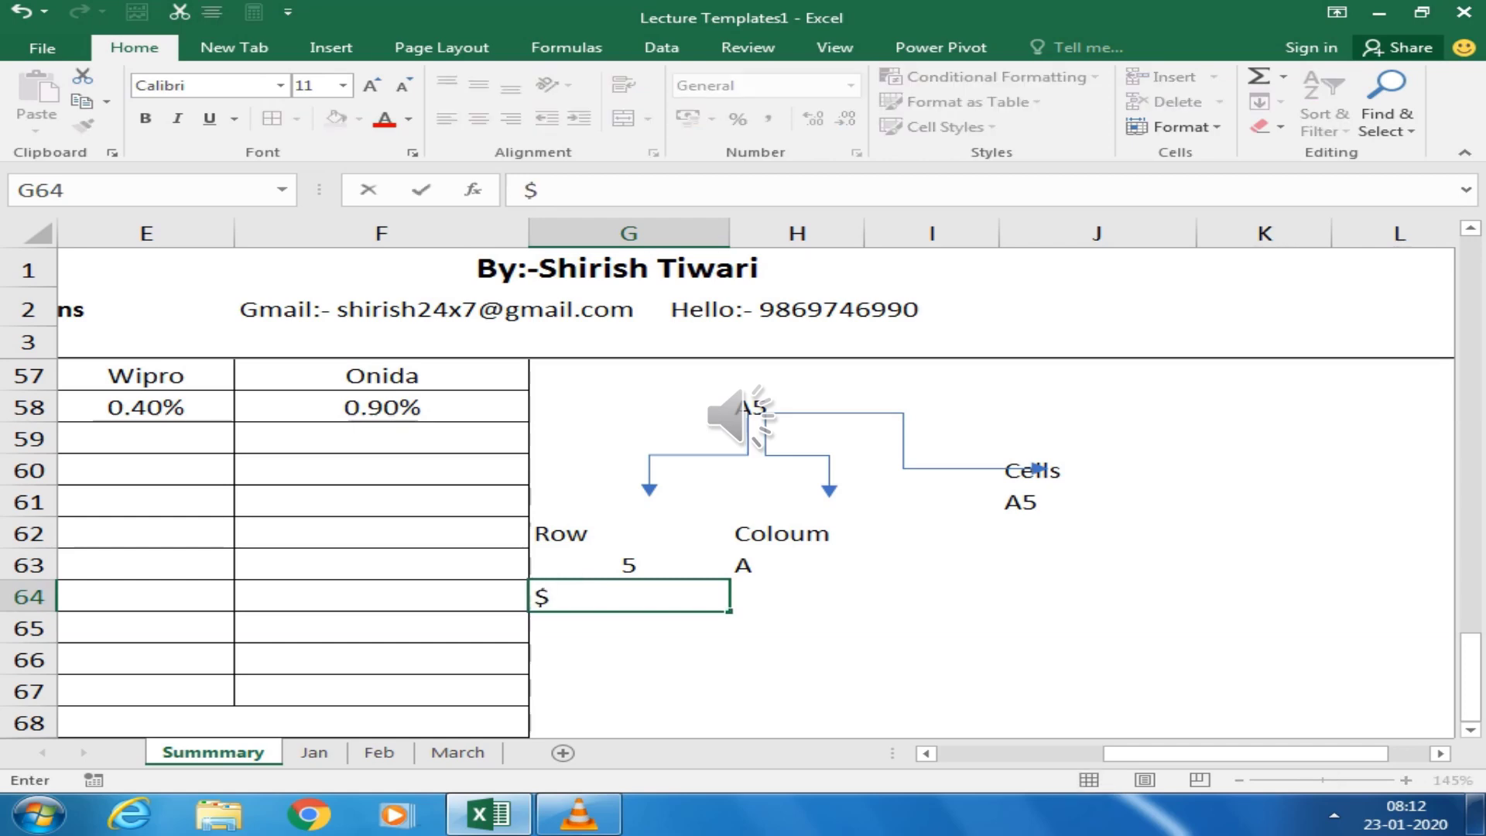
text(5)
Confirm $5 in G64 and centre it
key(Return)
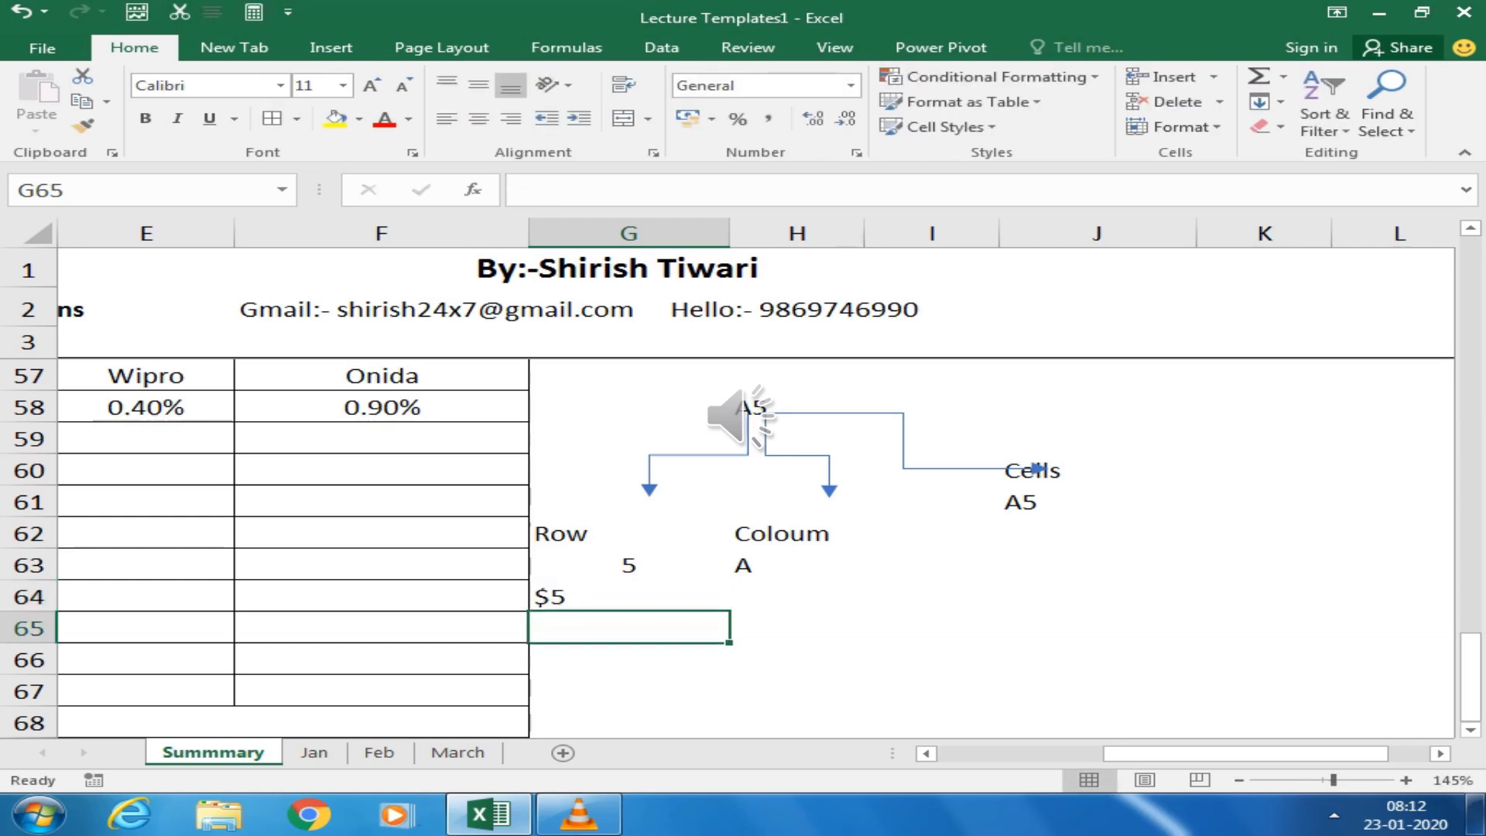
key(Up)
key(alt+h)
key(a)
key(c)
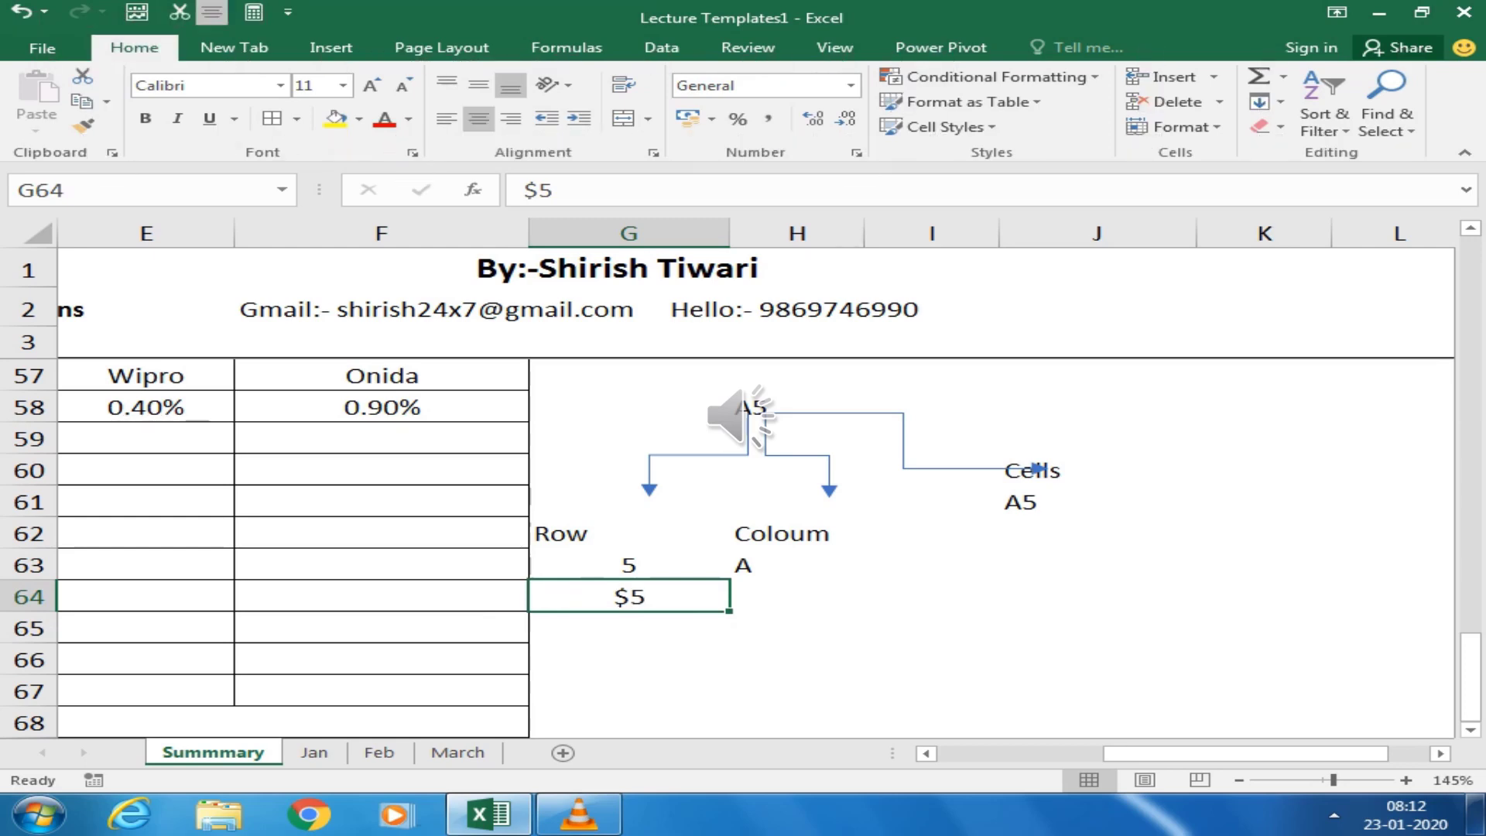
Enter $A under column A and $A$5 under Cells A5
click(797, 597)
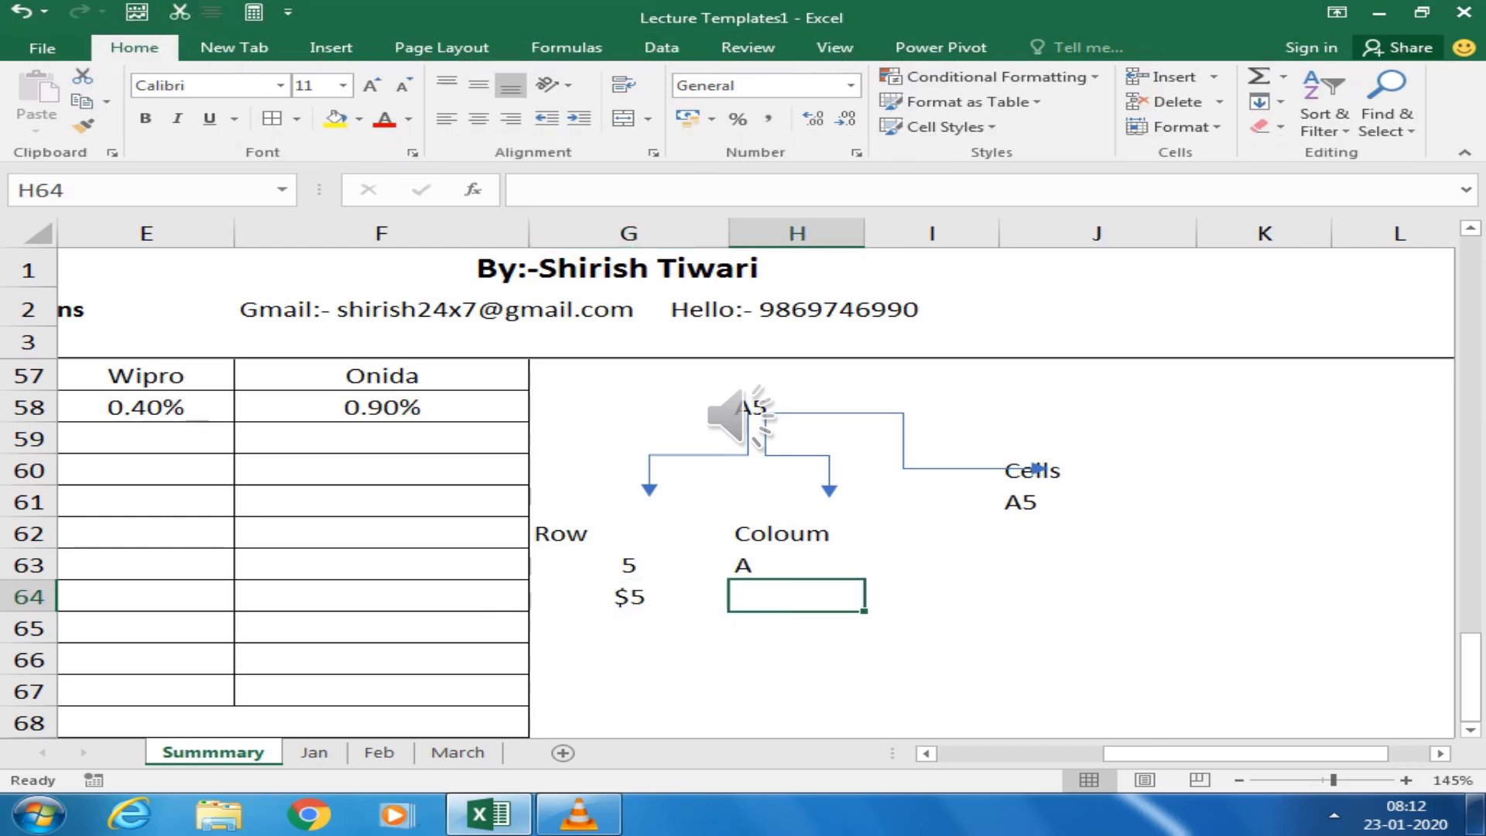
text($)
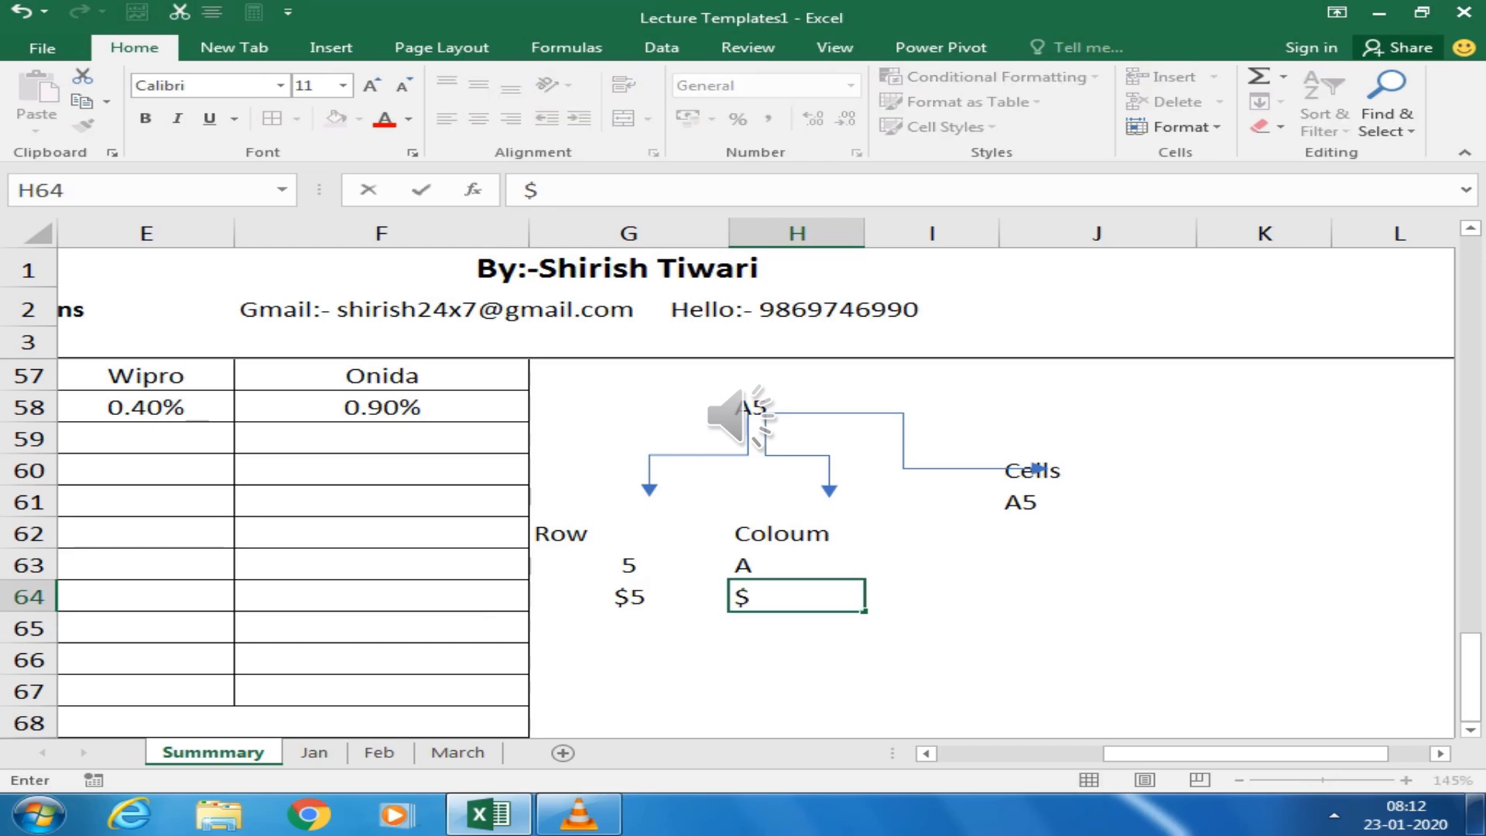
text(A)
key(Right)
key(Right)
key(Up)
key(Up)
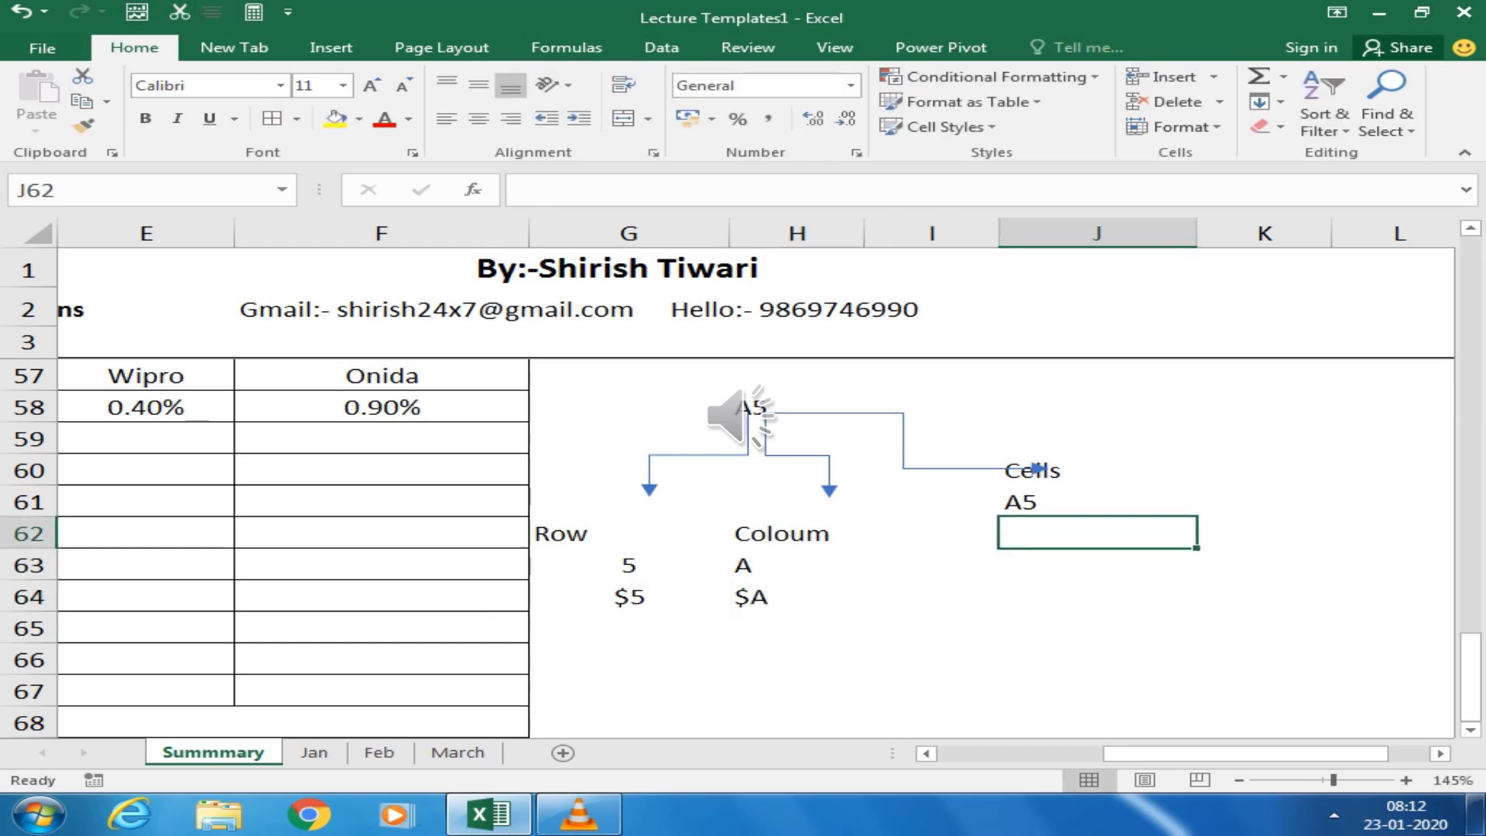
text($)
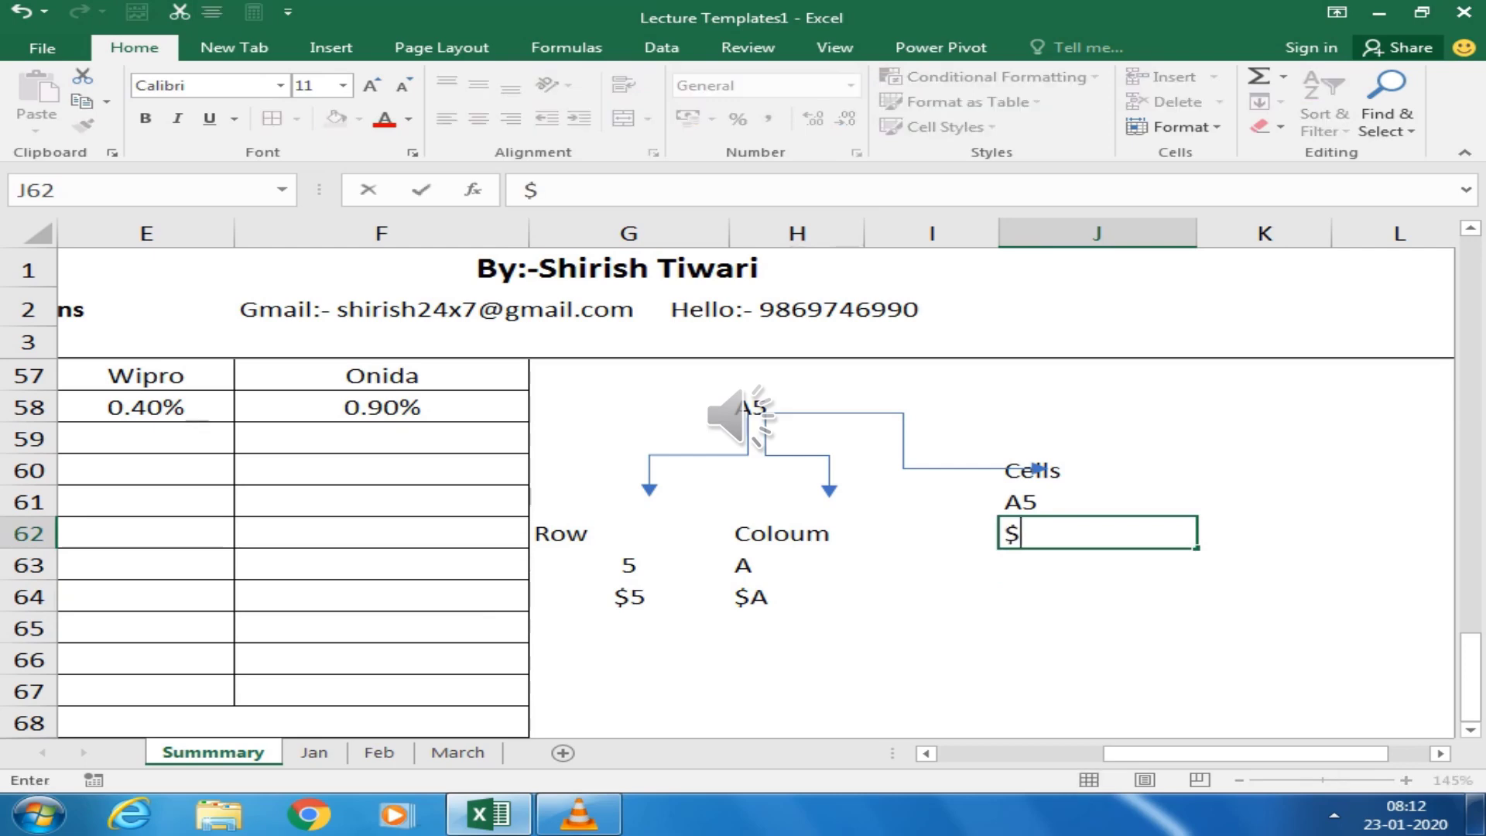
text(A)
text($)
text(%)
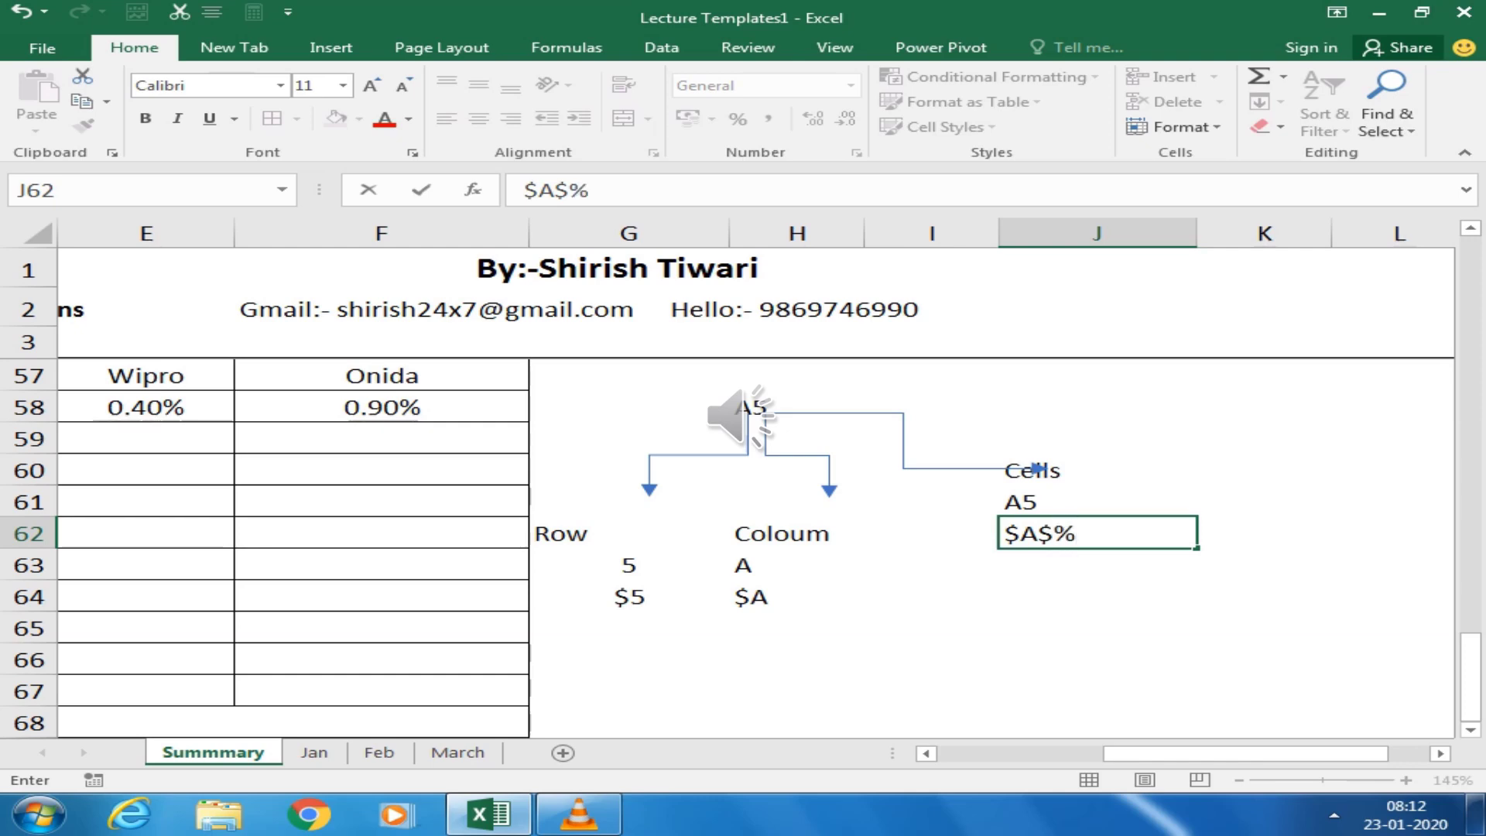
key(BackSpace)
text(5)
key(Return)
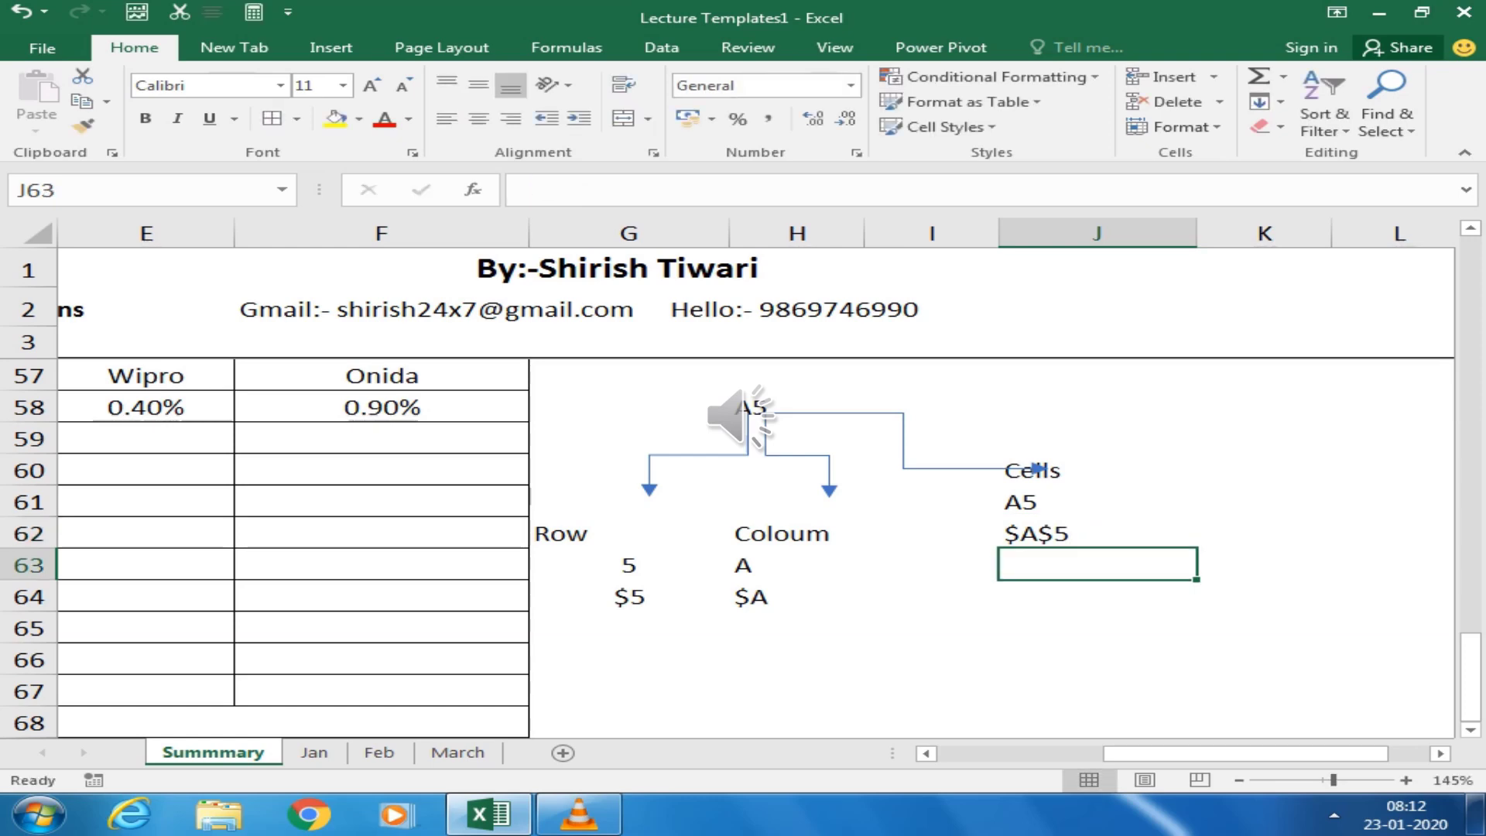
click(1097, 532)
click(1097, 565)
Add the notes F4-----1 Time under $A$5 and F4------3 Times under $A
text(F4)
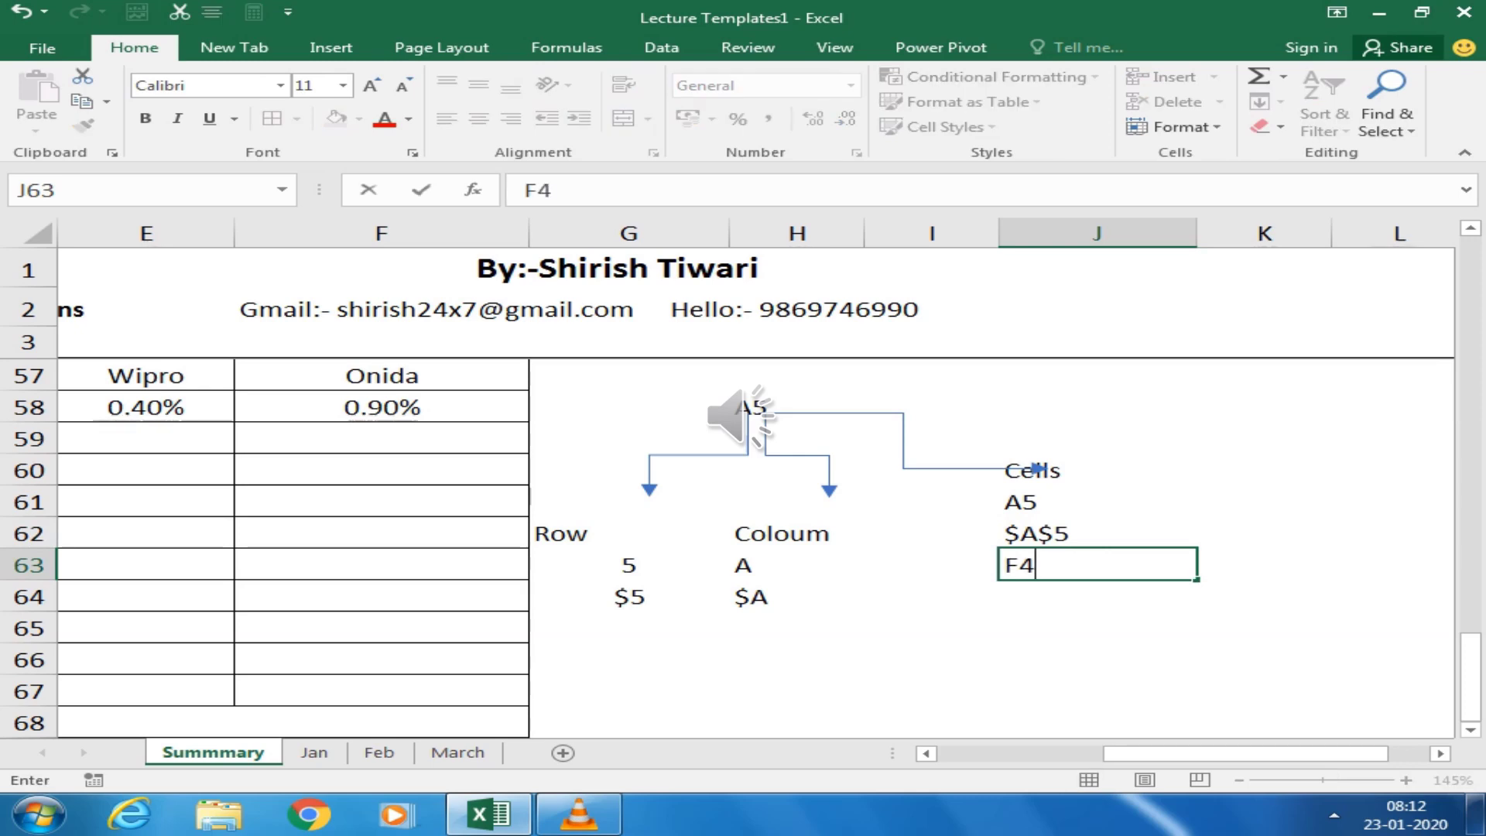
text(-----1)
text( Time)
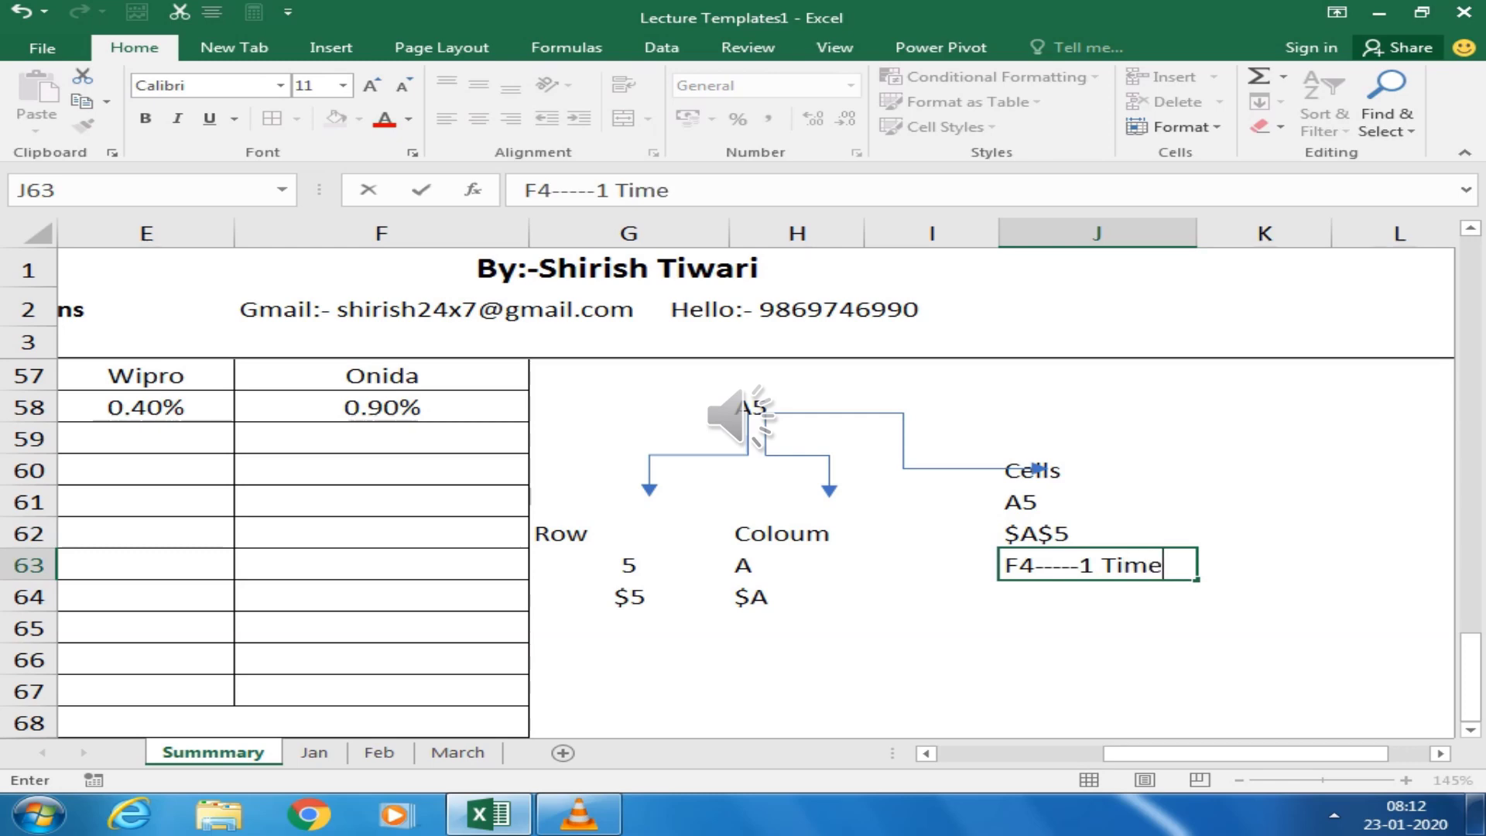
key(Return)
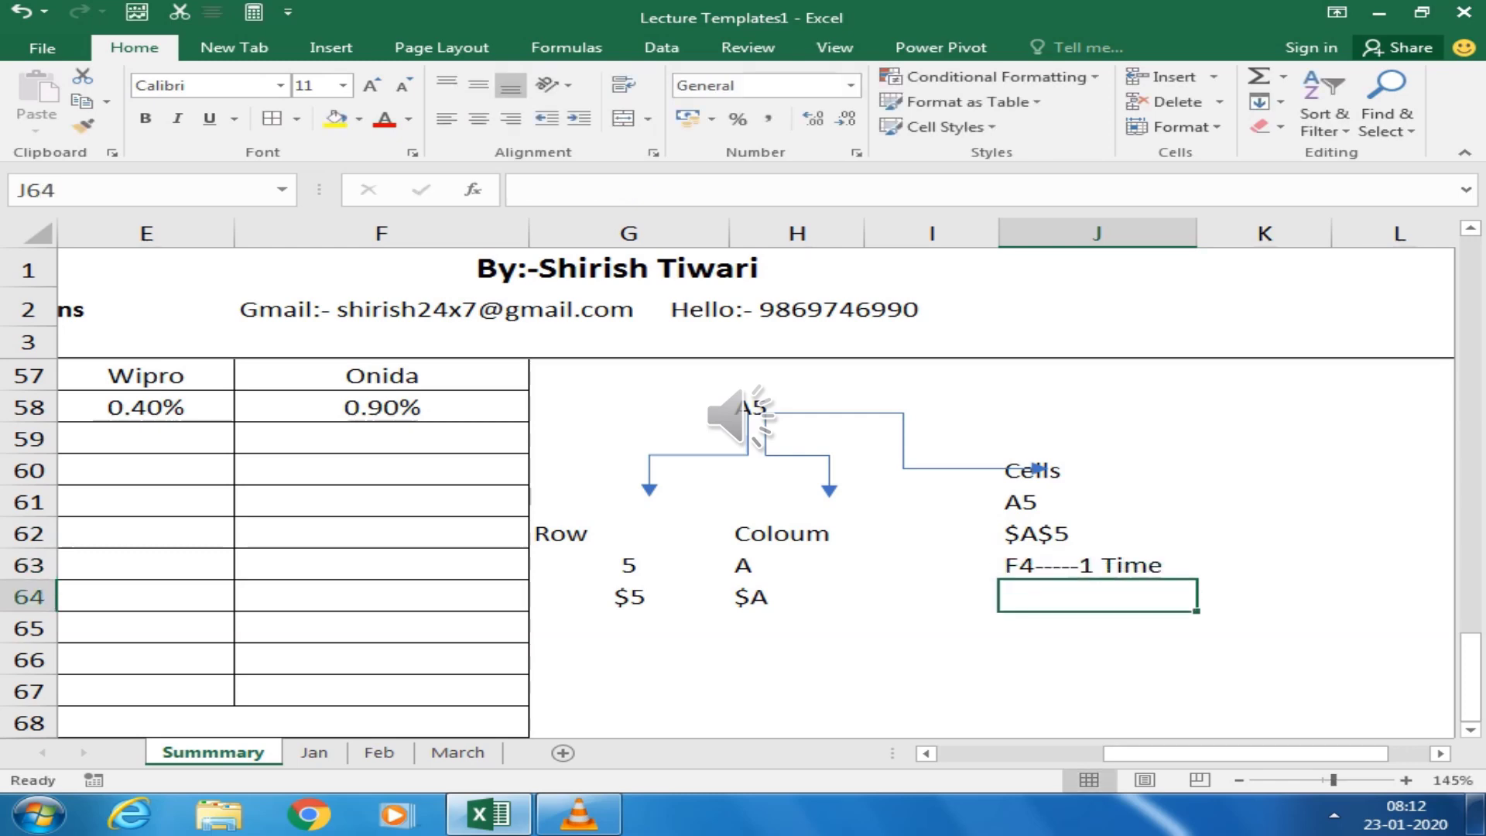
click(797, 596)
click(796, 628)
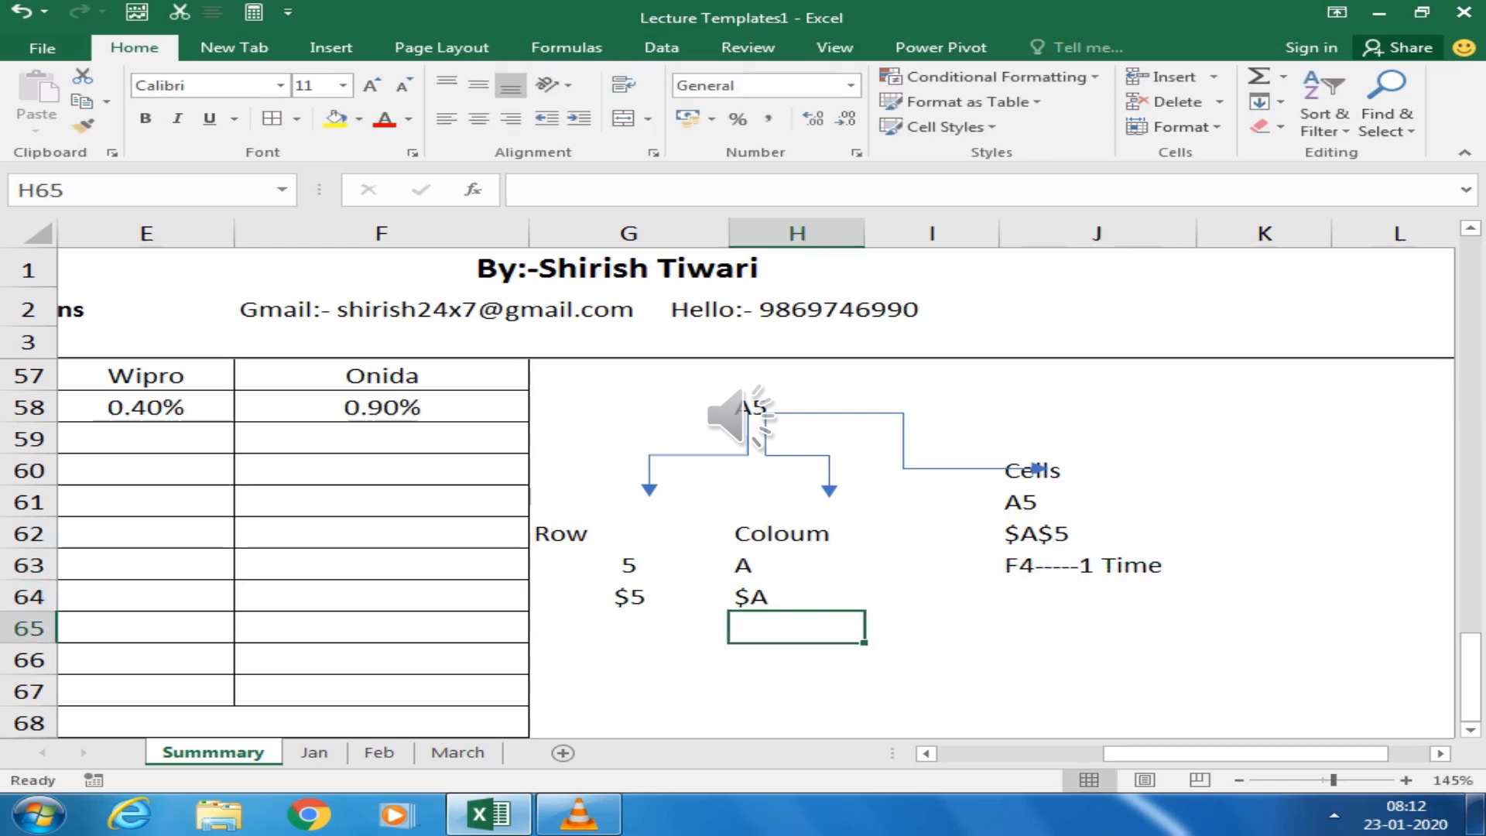
text(F4)
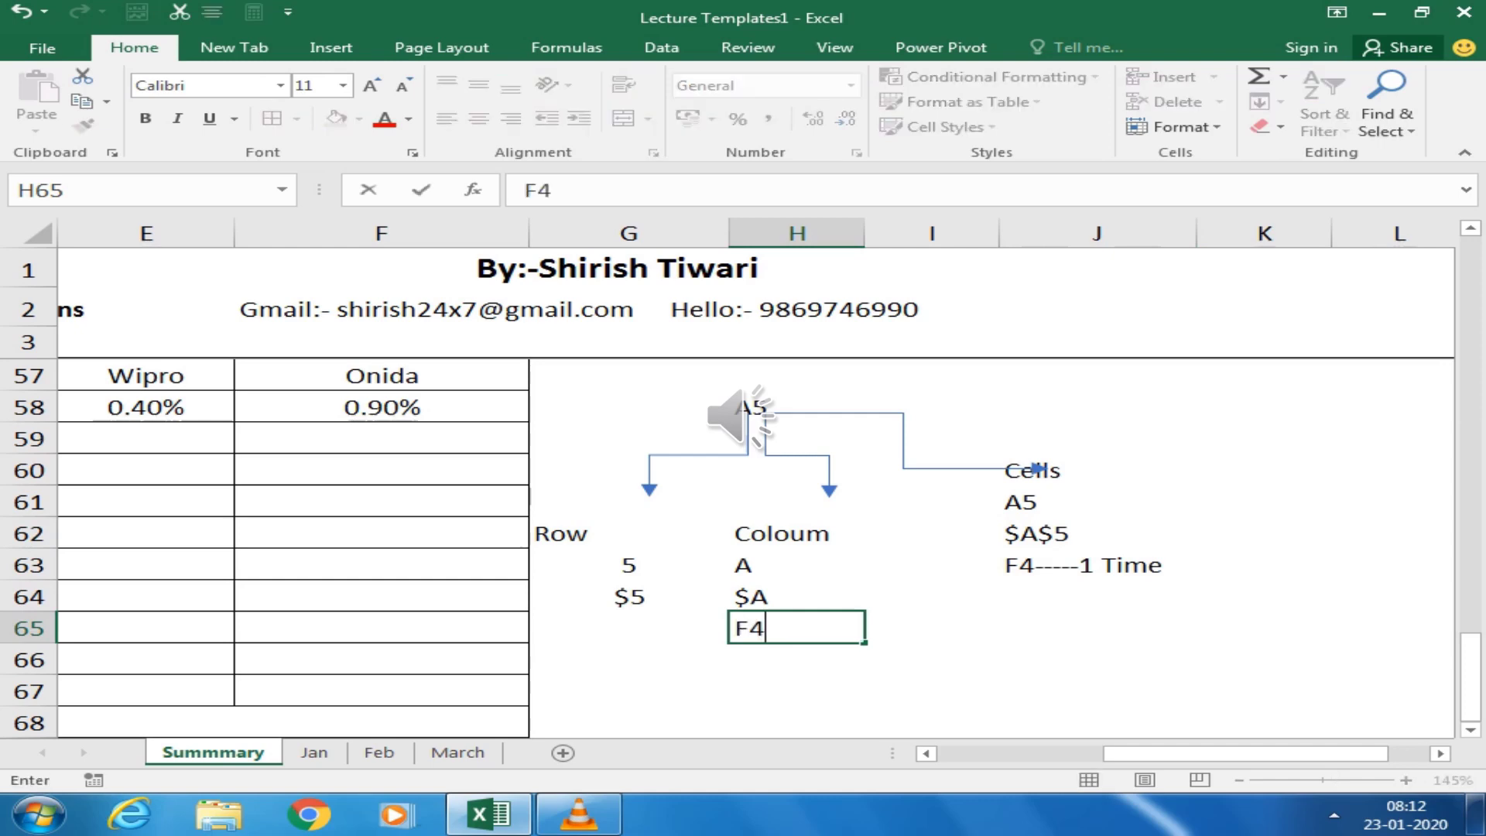
text(------)
text(3)
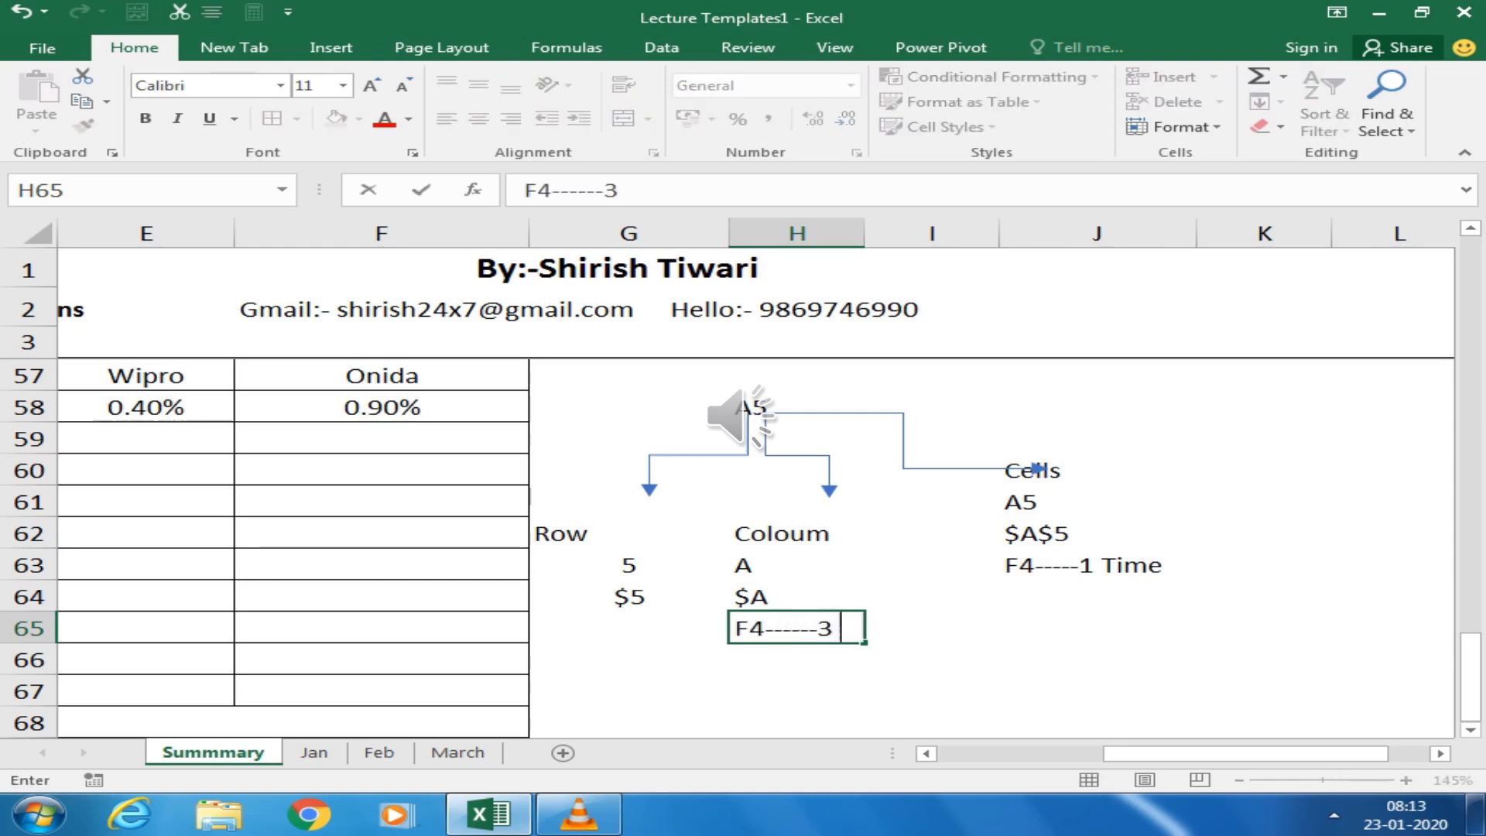
text( Times)
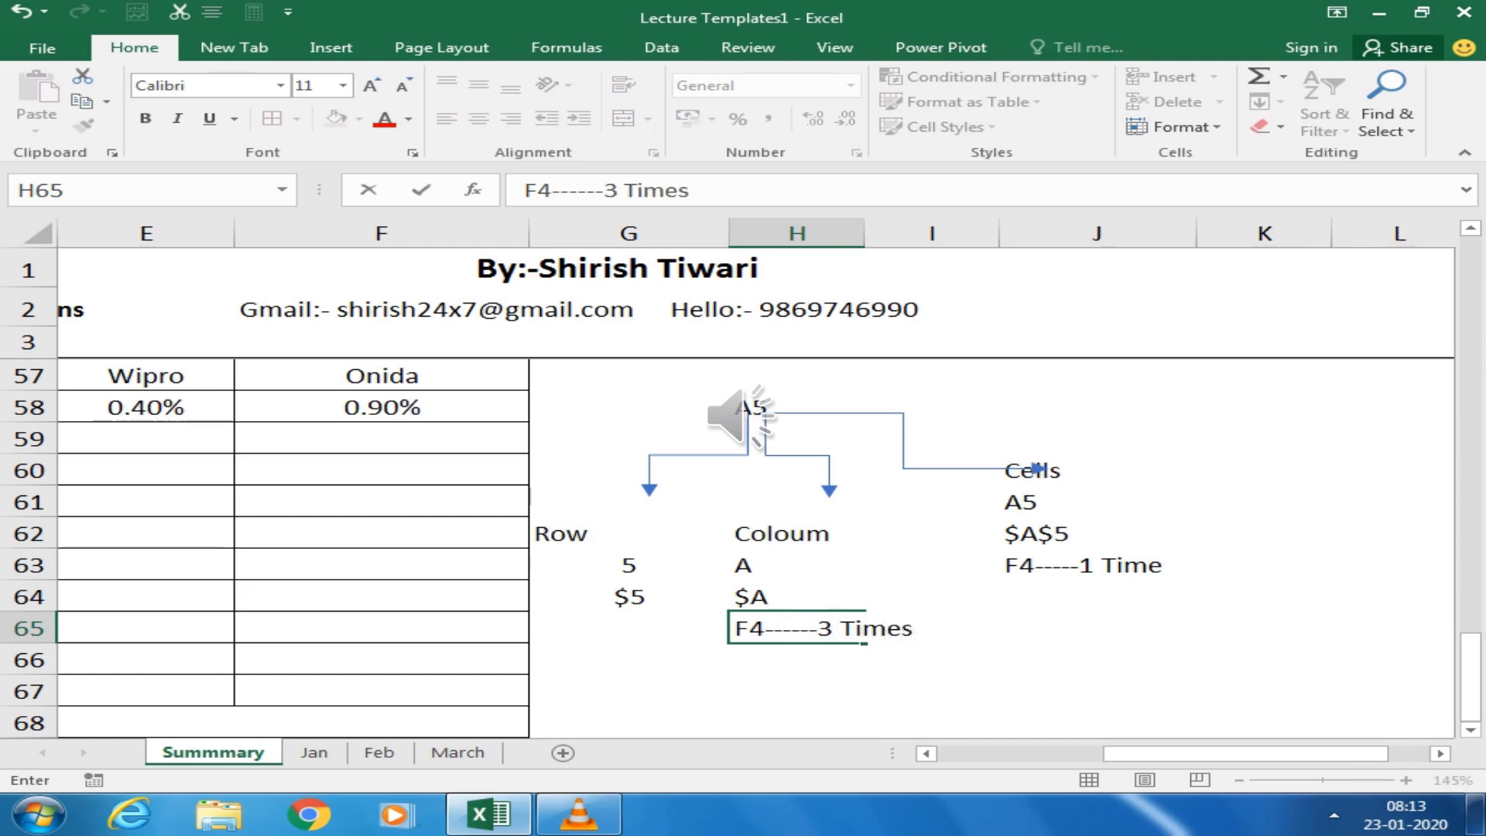
key(Return)
Add the note F4----2 Times under $5
key(Left)
key(Left)
key(Right)
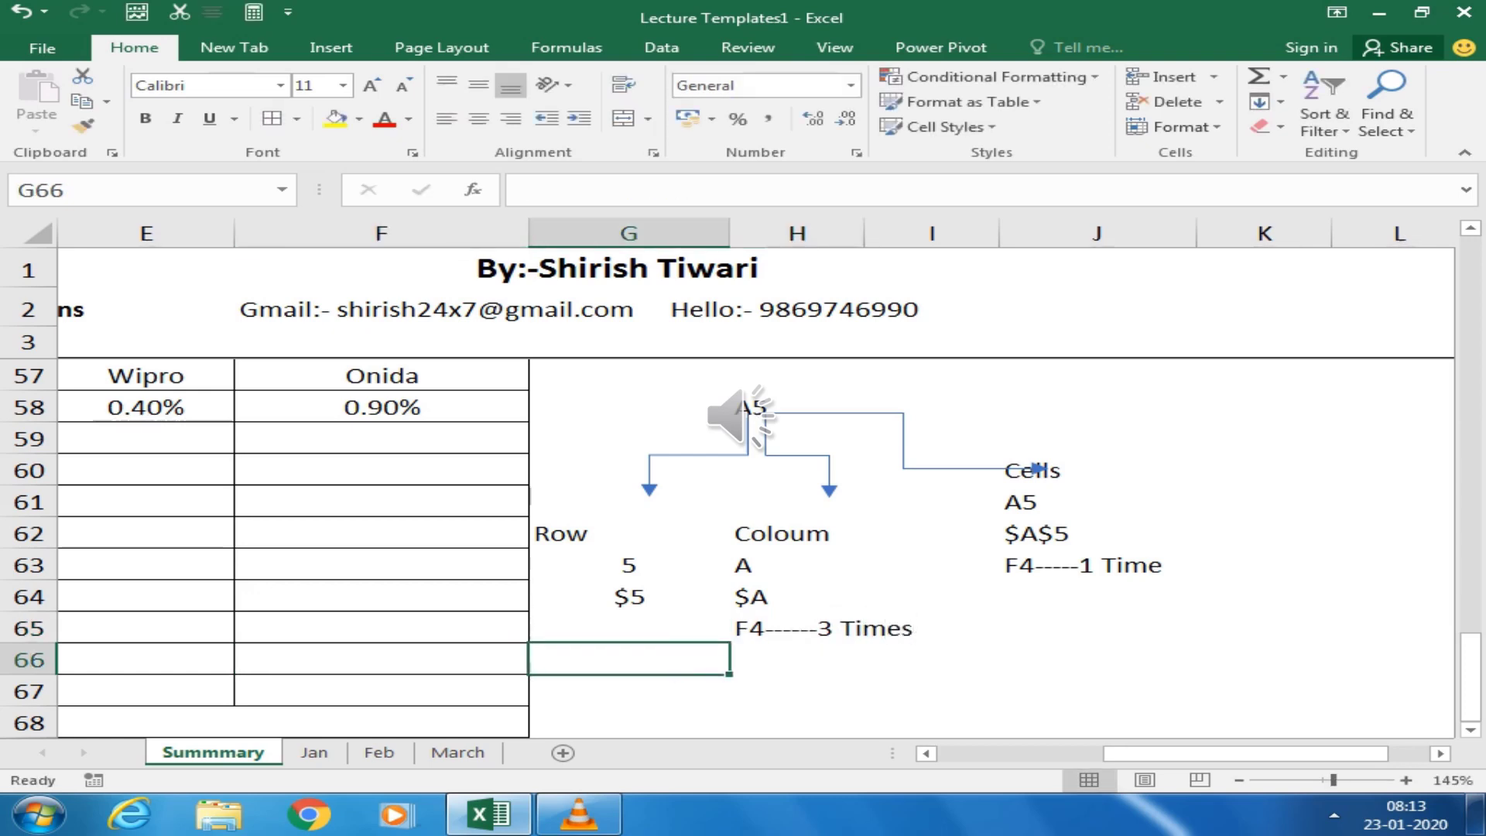
key(Up)
text(F4)
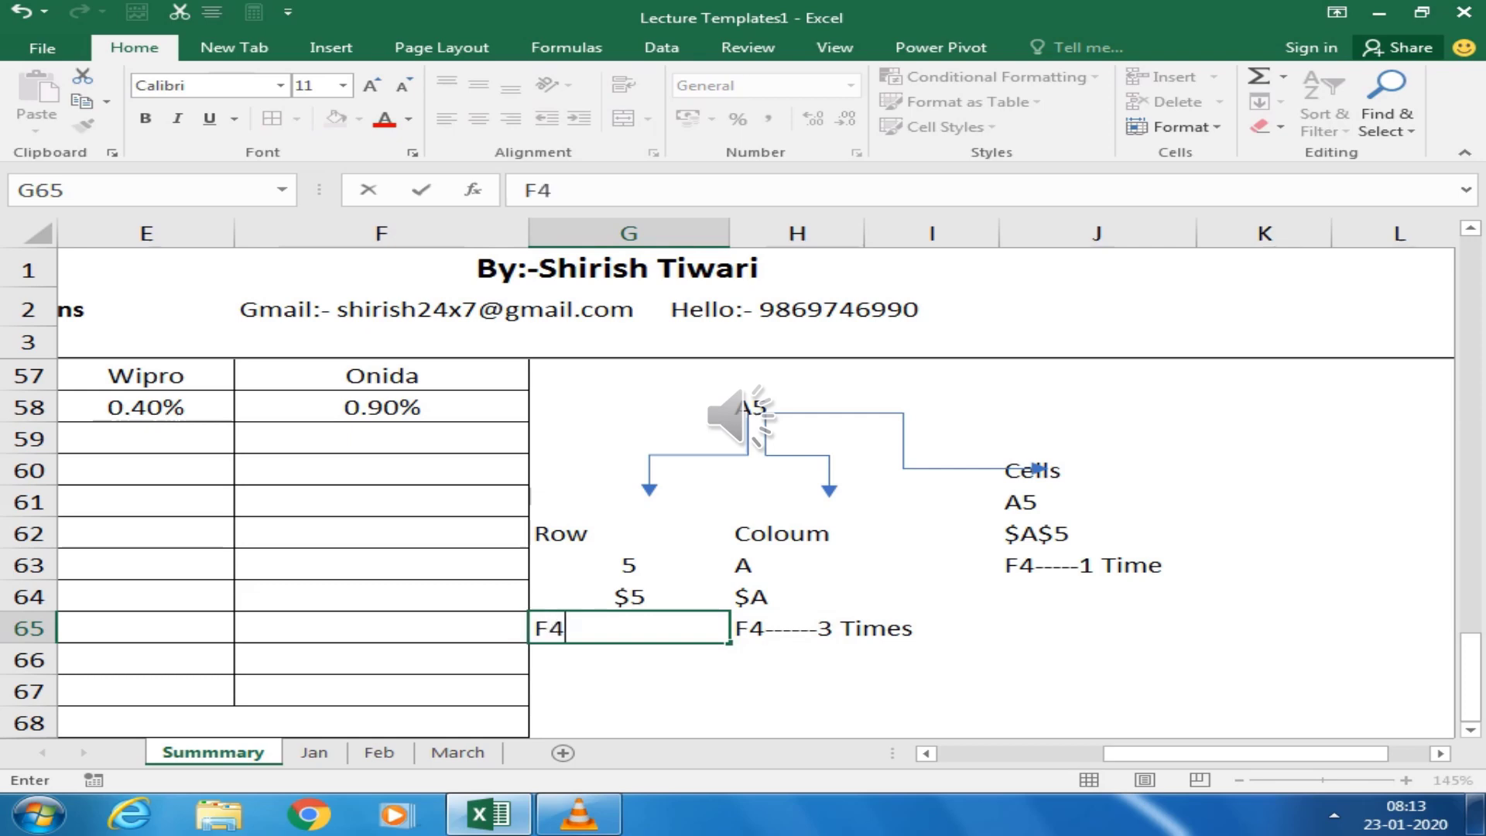
text(----2 T)
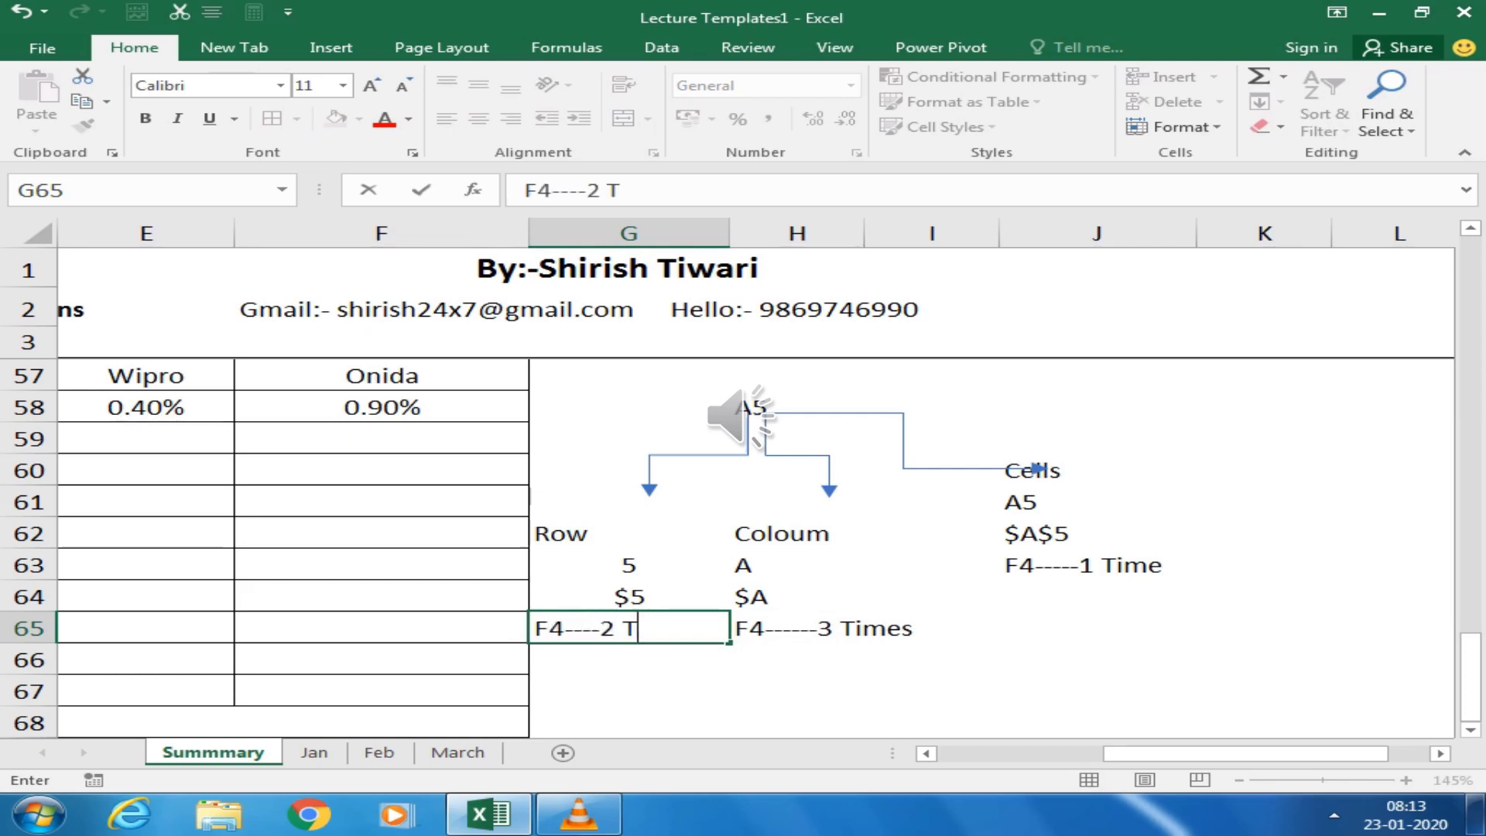
text(imes)
key(Return)
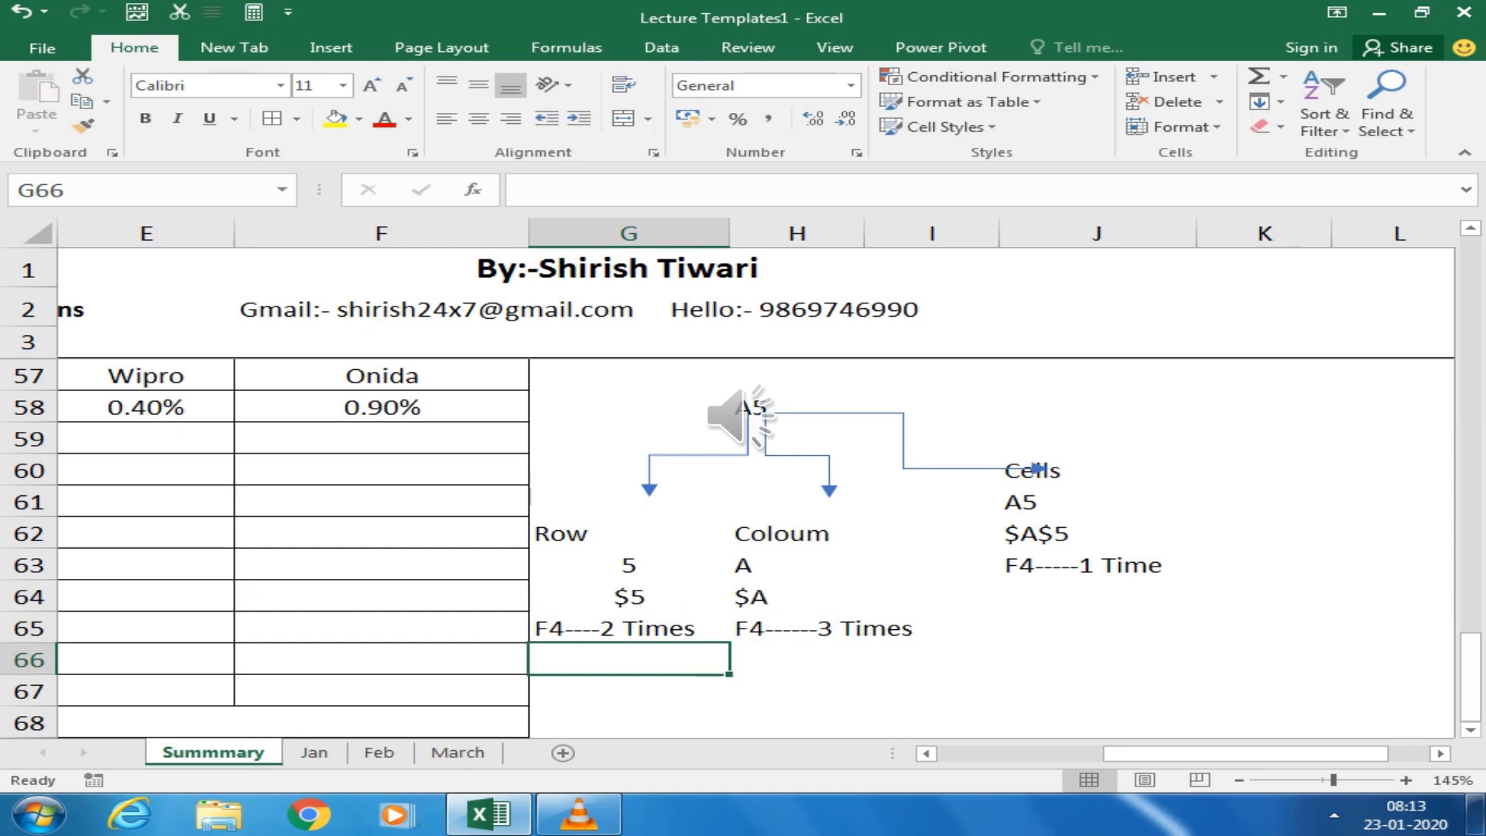
key(Right)
key(Right)
key(Up)
key(Up)
key(Up)
key(Up)
key(Up)
key(Up)
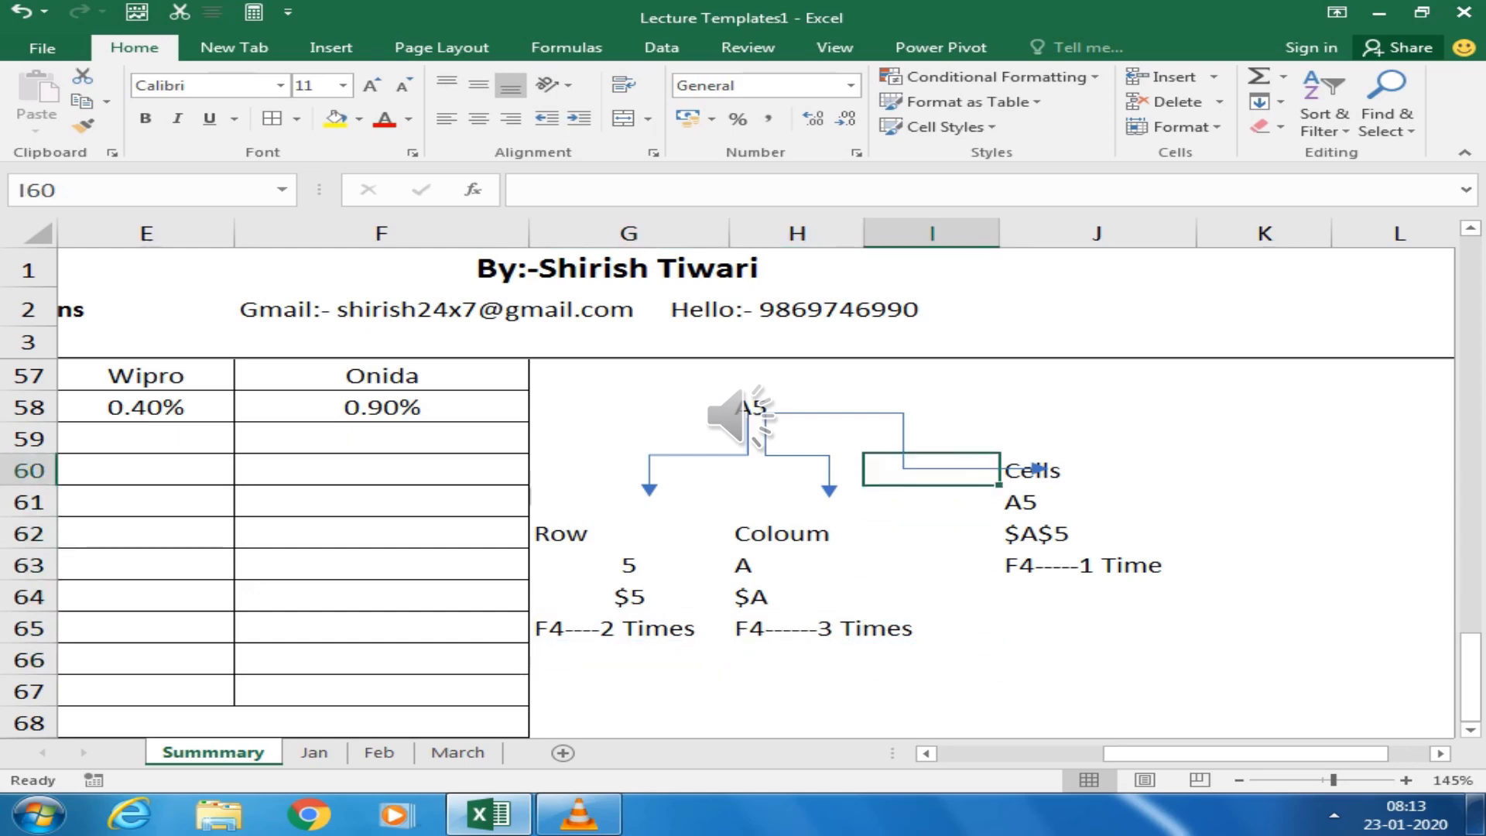
Review the reference entries and F4 notes, then move left toward the Call made table
key(Right)
key(Down)
key(Down)
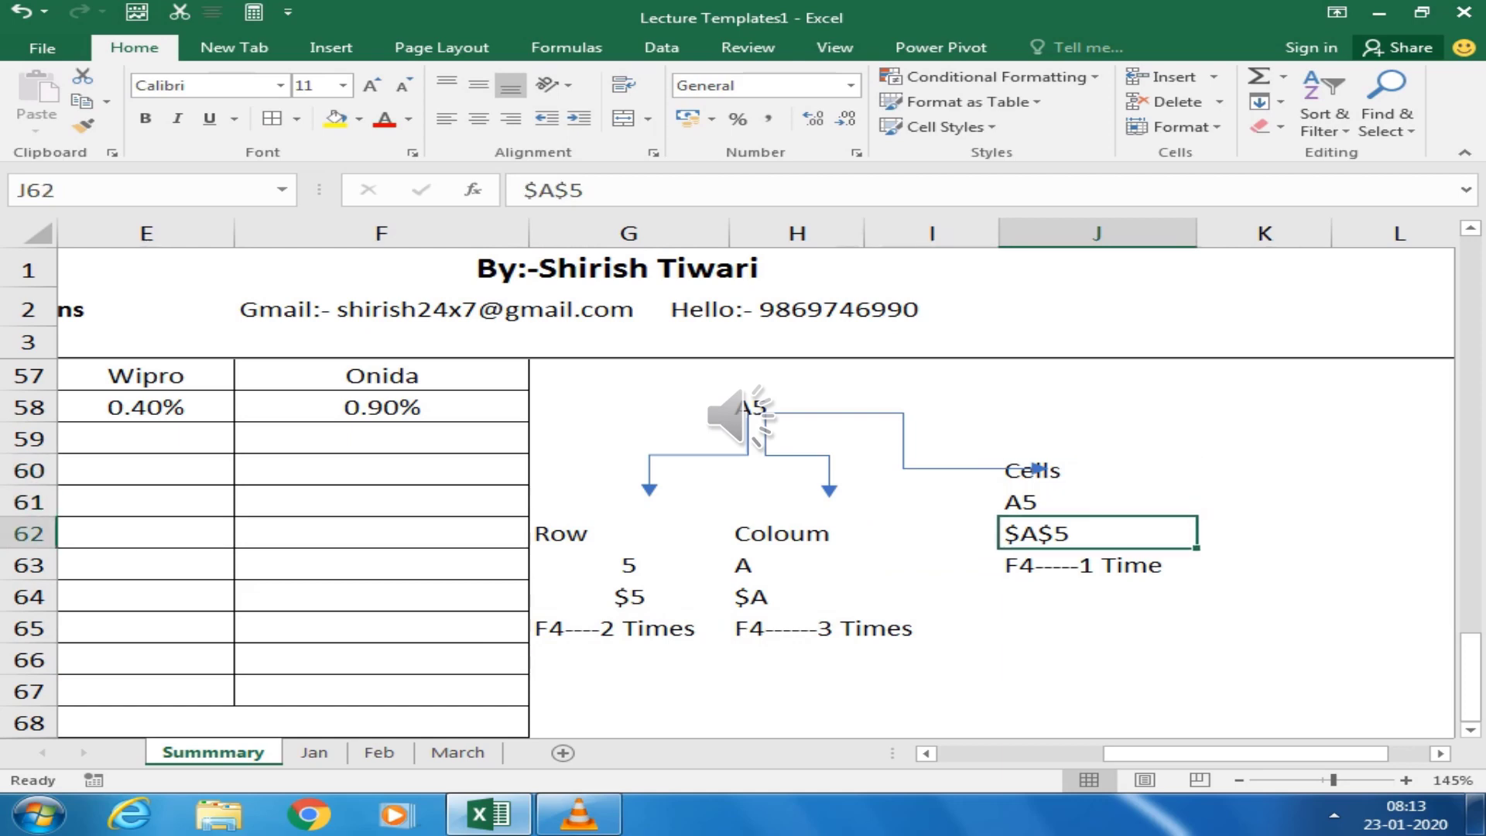
key(Down)
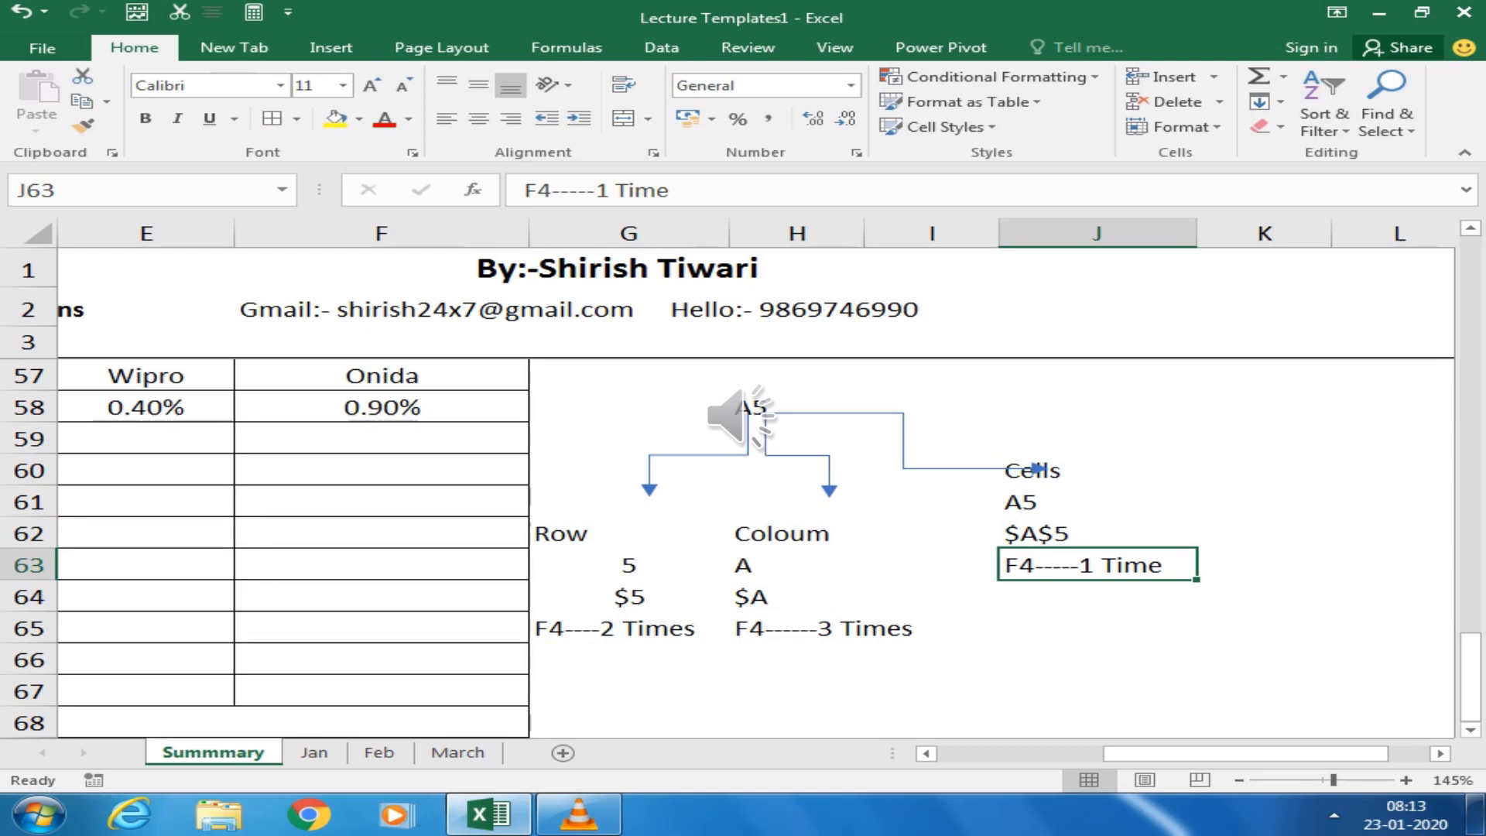
key(Left)
key(Left)
key(Down)
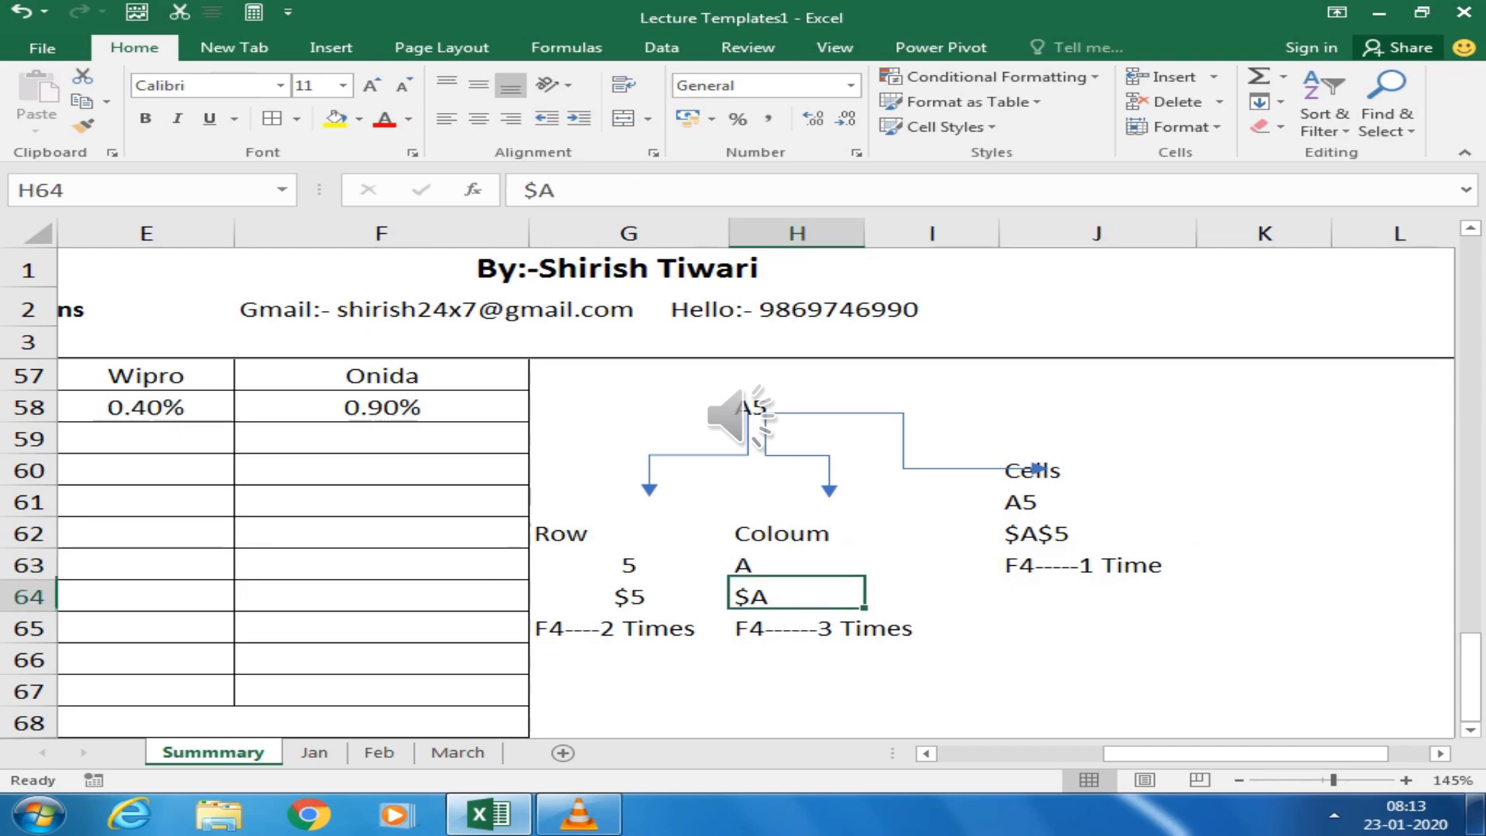
key(Down)
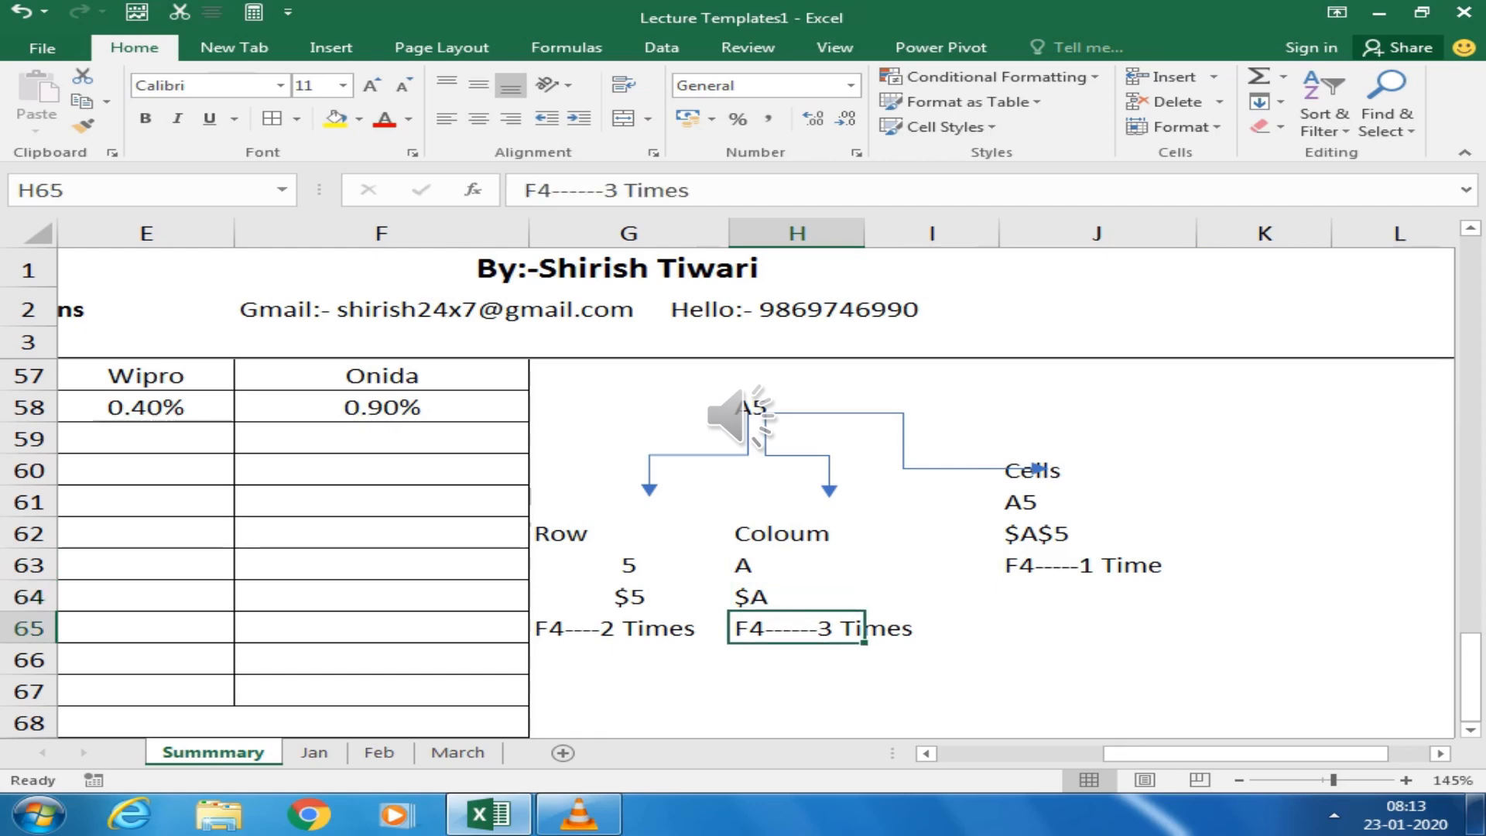
click(629, 628)
click(628, 565)
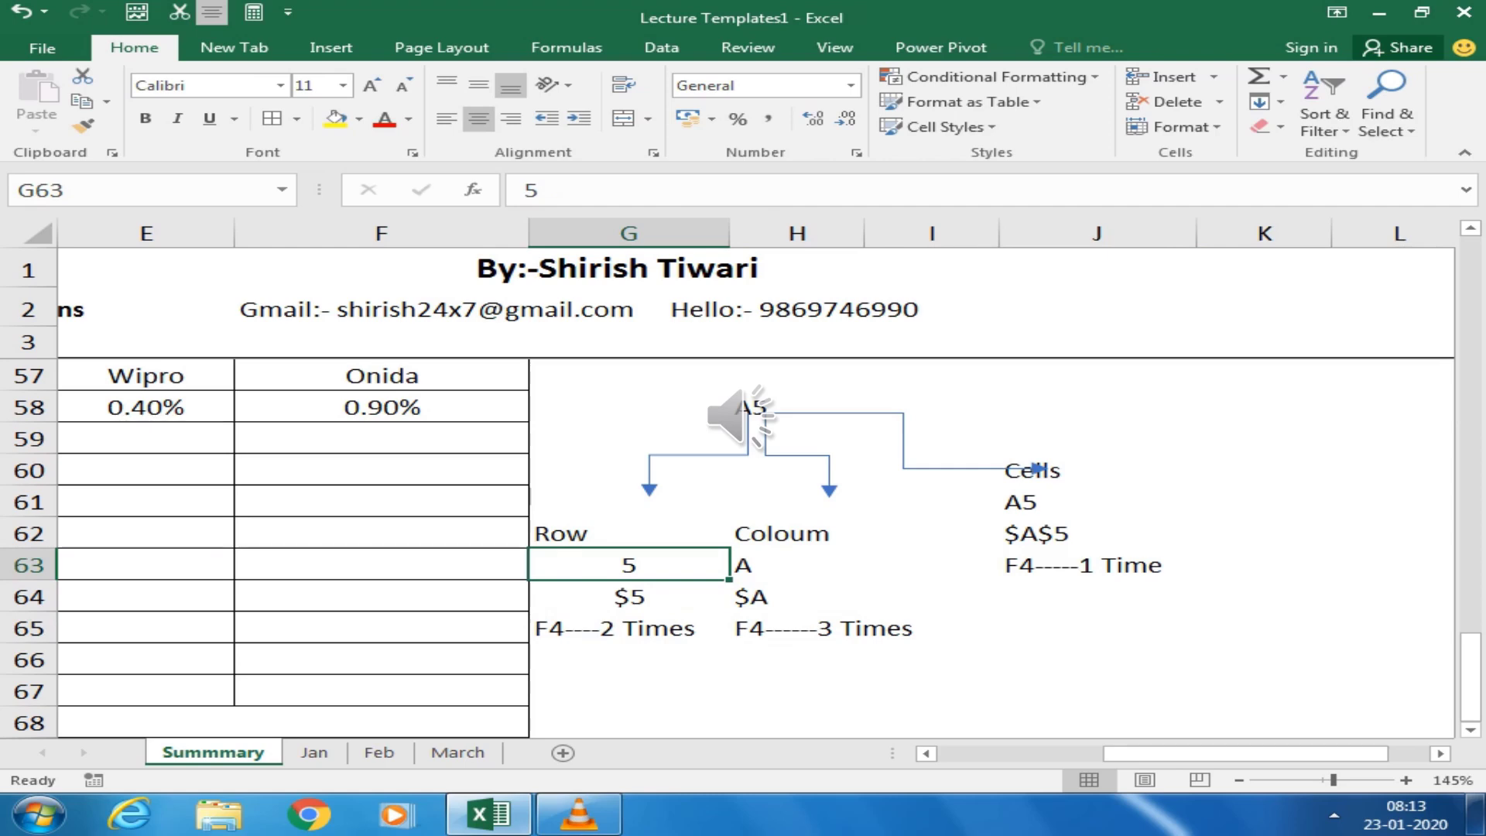
key(Left)
key(Left)
key(Left)
key(Left)
key(Left)
key(Left)
Start a formula in B59 against the Reliance rate, then cancel the unfinished entry
key(Right)
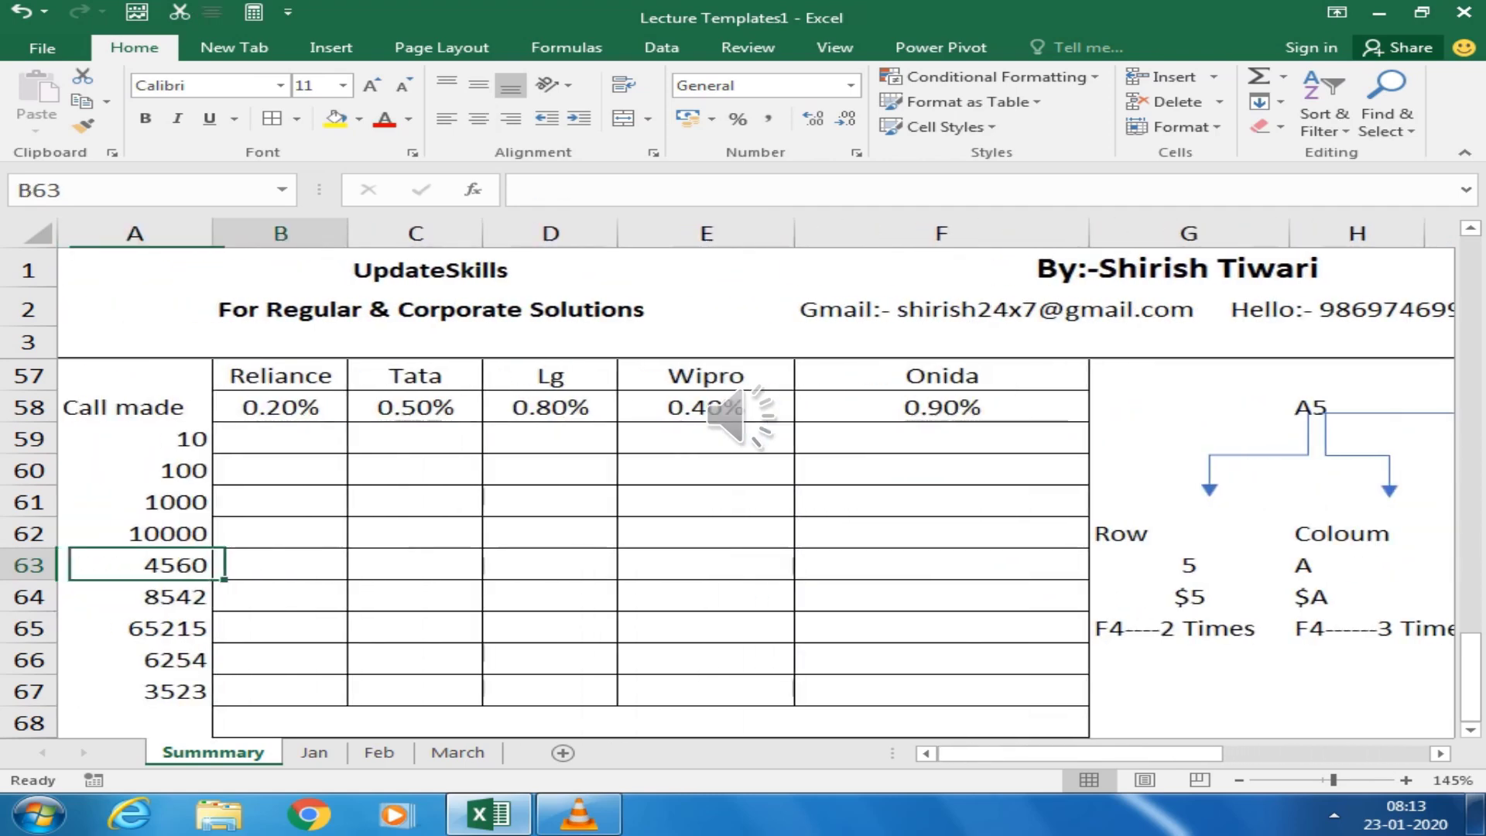
key(Up)
key(Up)
key(Up)
key(Up)
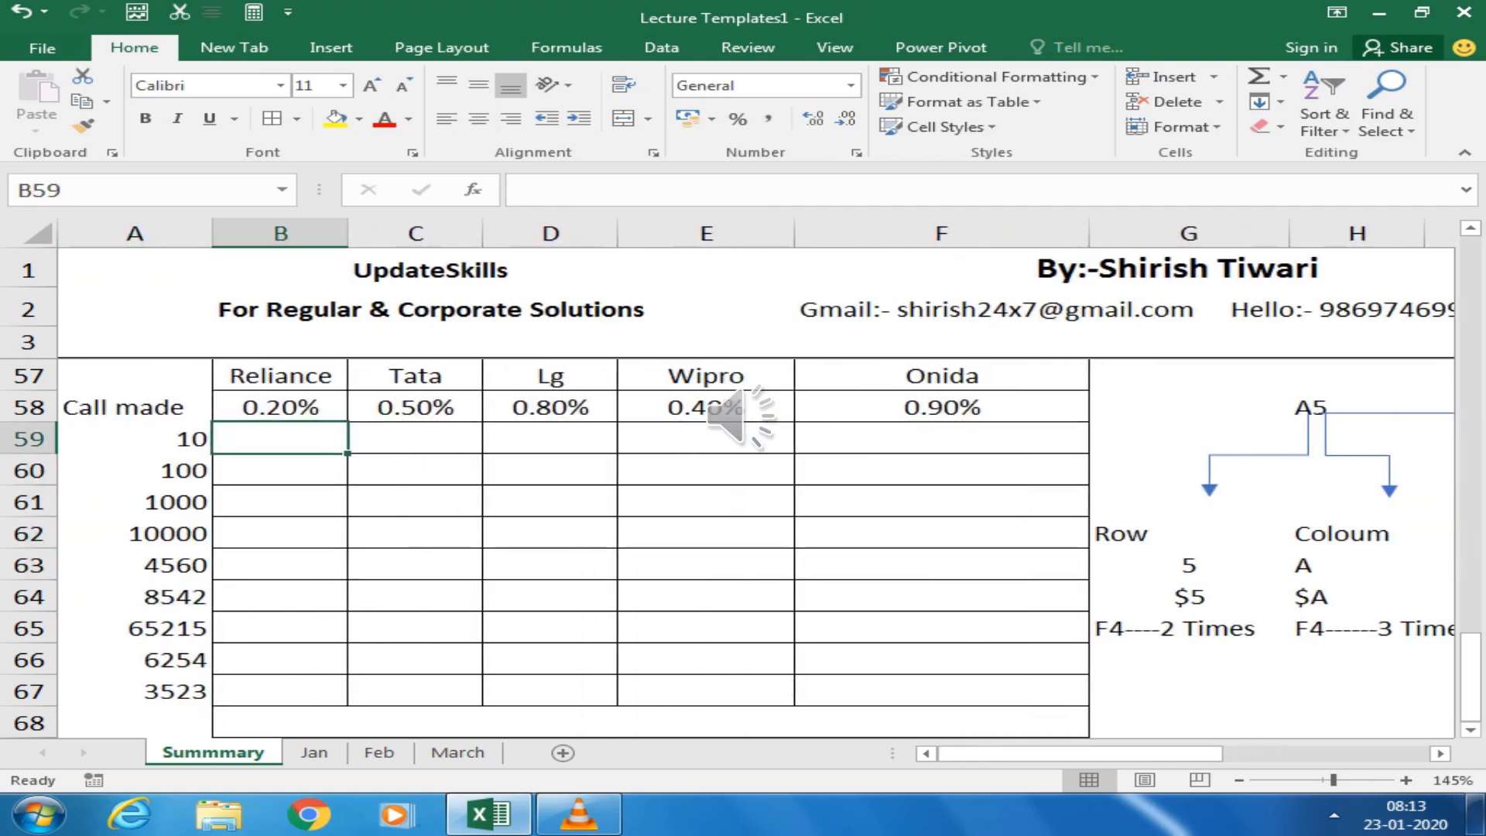
key(Up)
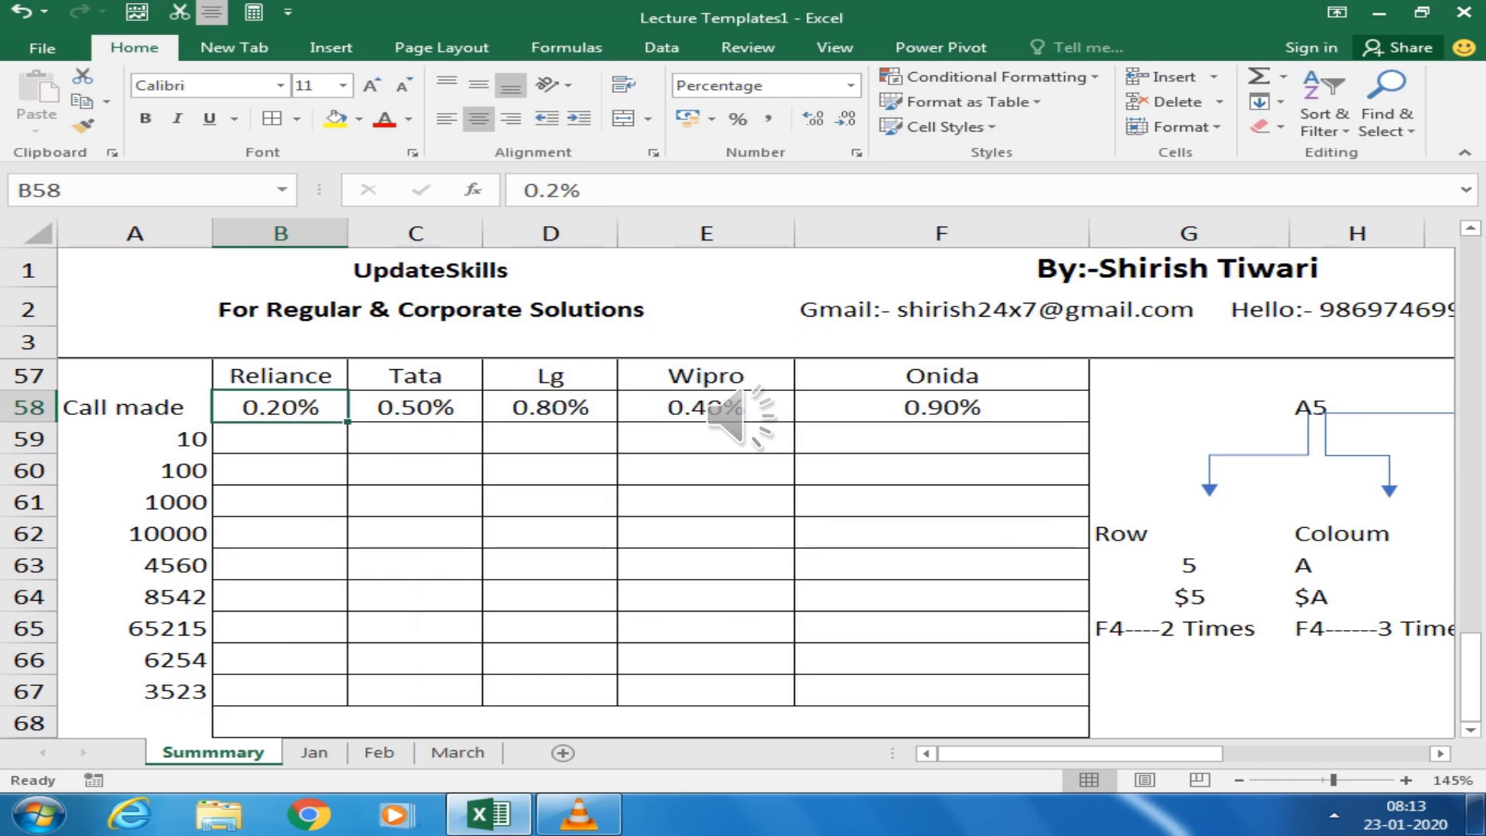
click(280, 438)
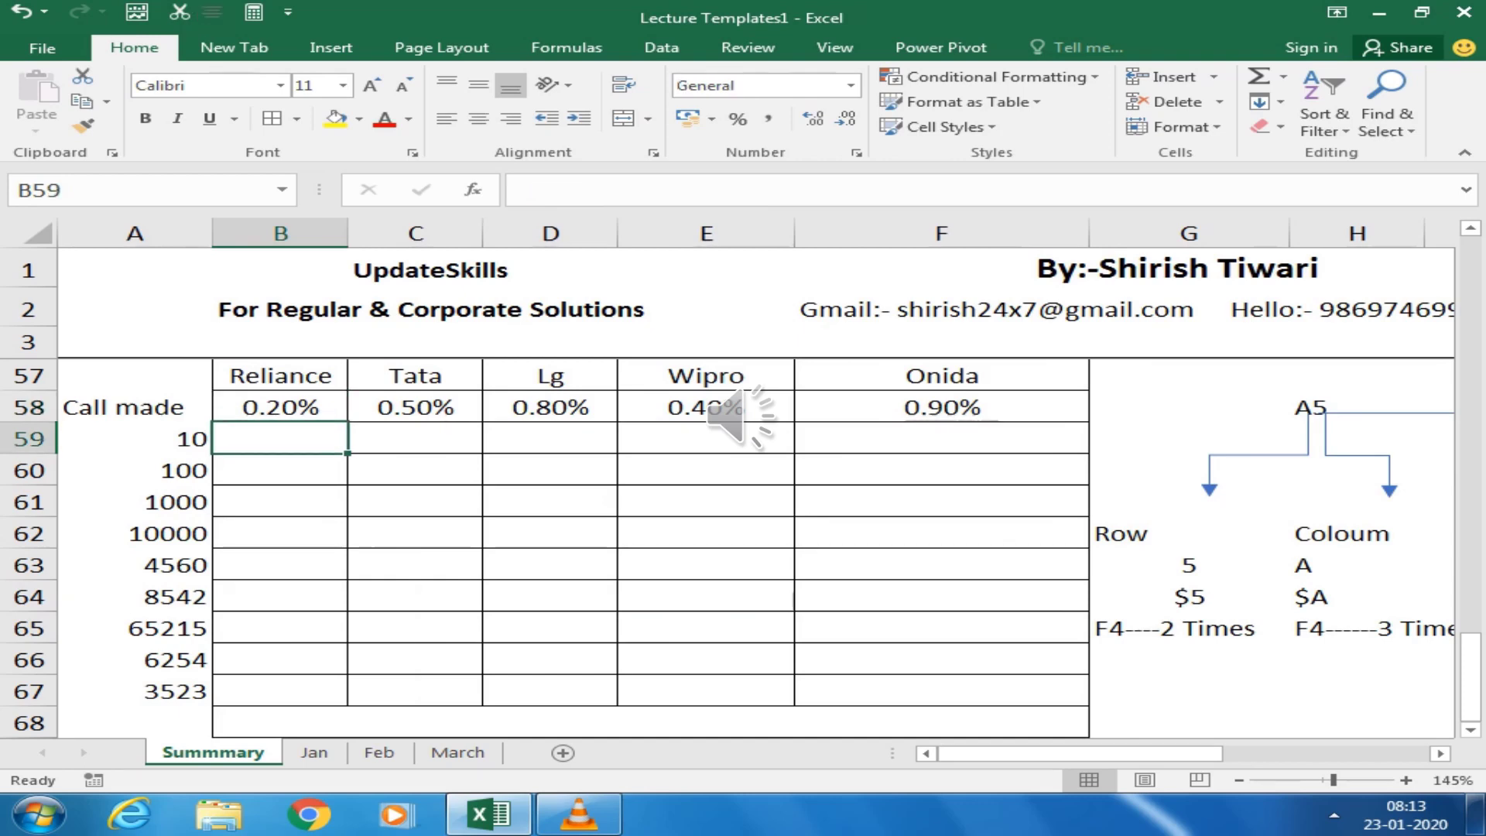
text(=1)
key(Up)
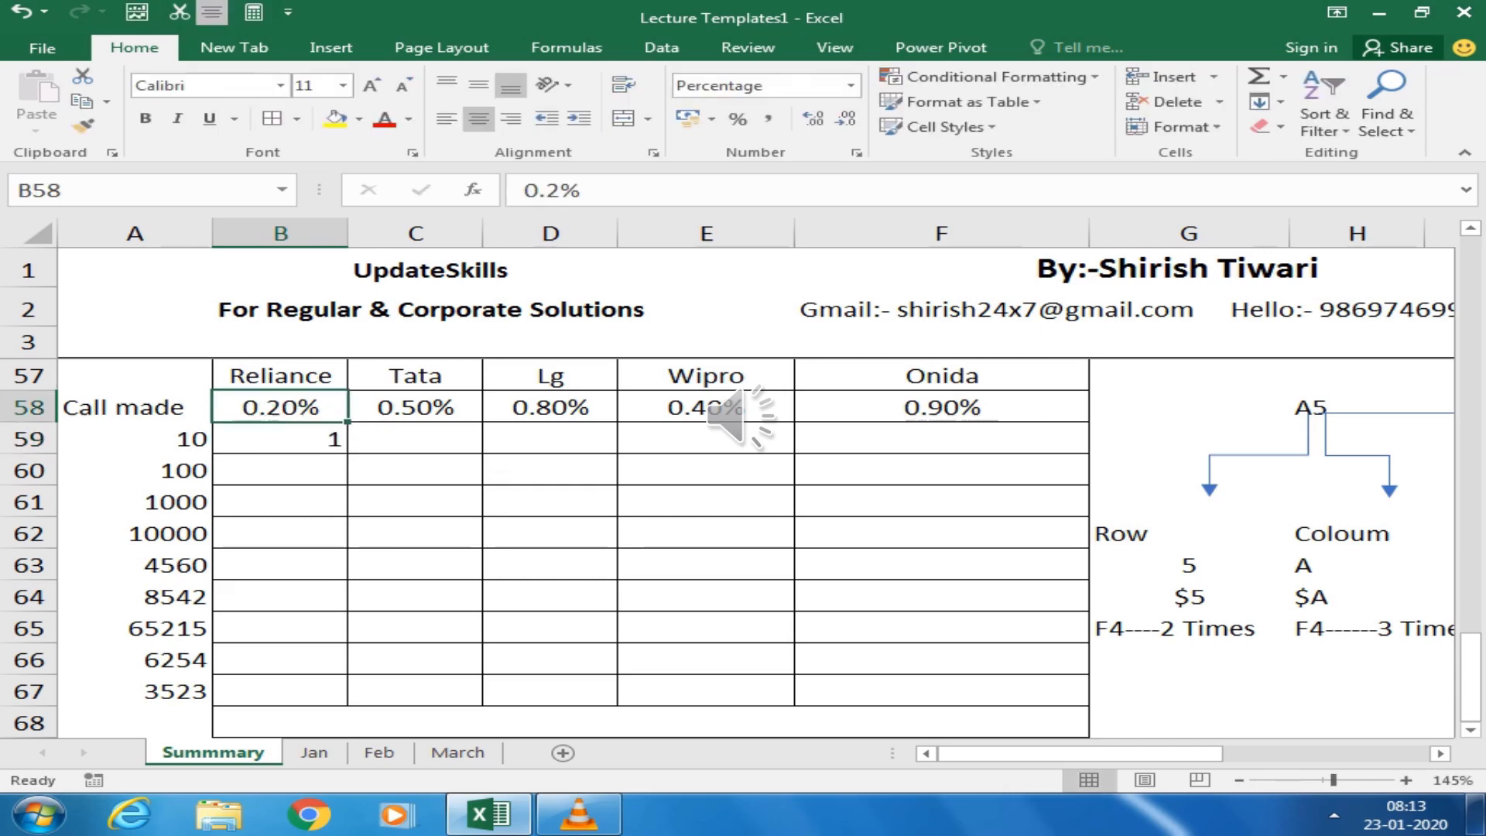
click(280, 438)
text(=)
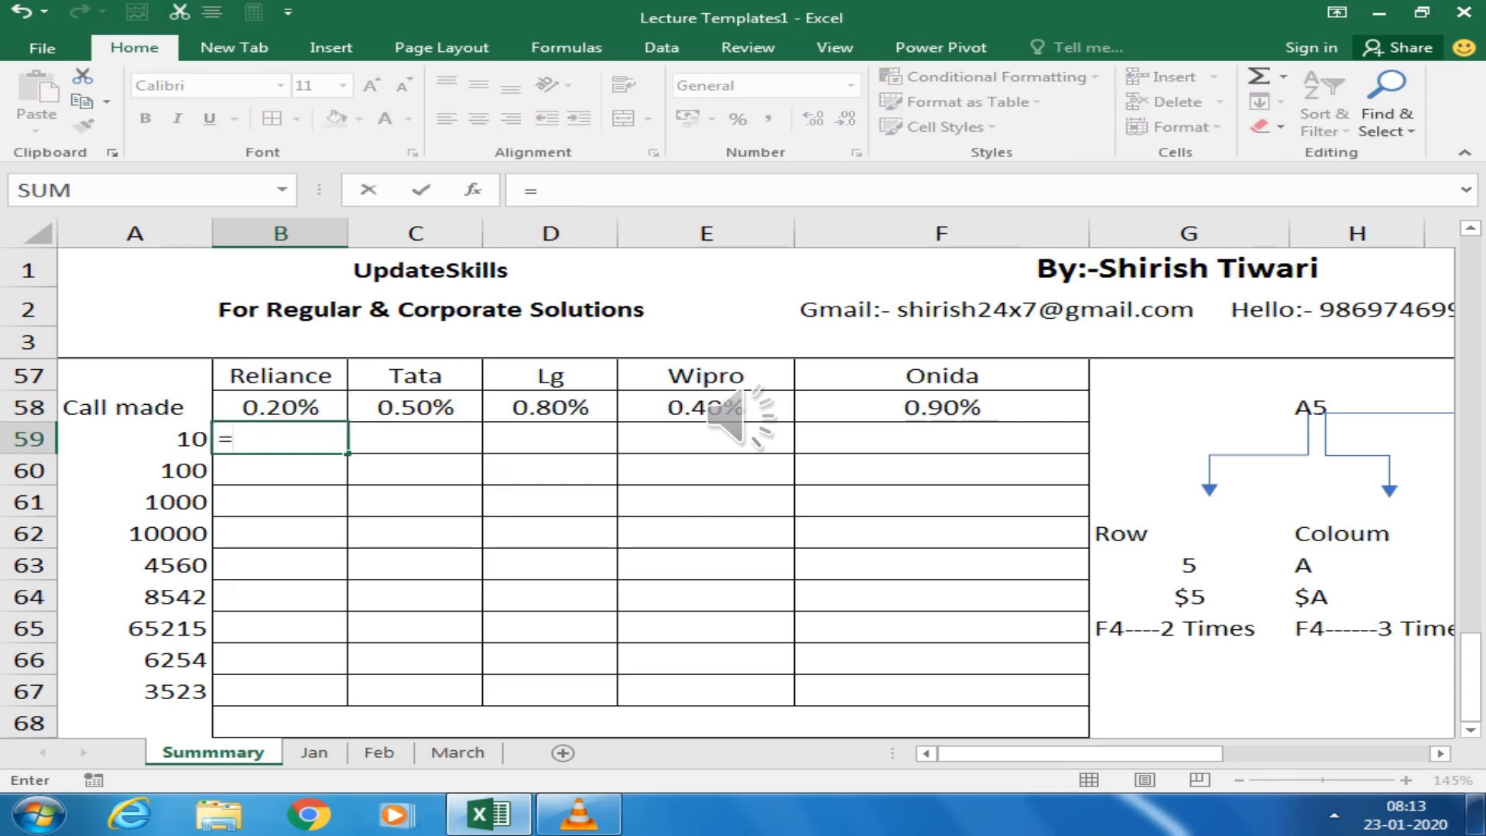
key(Up)
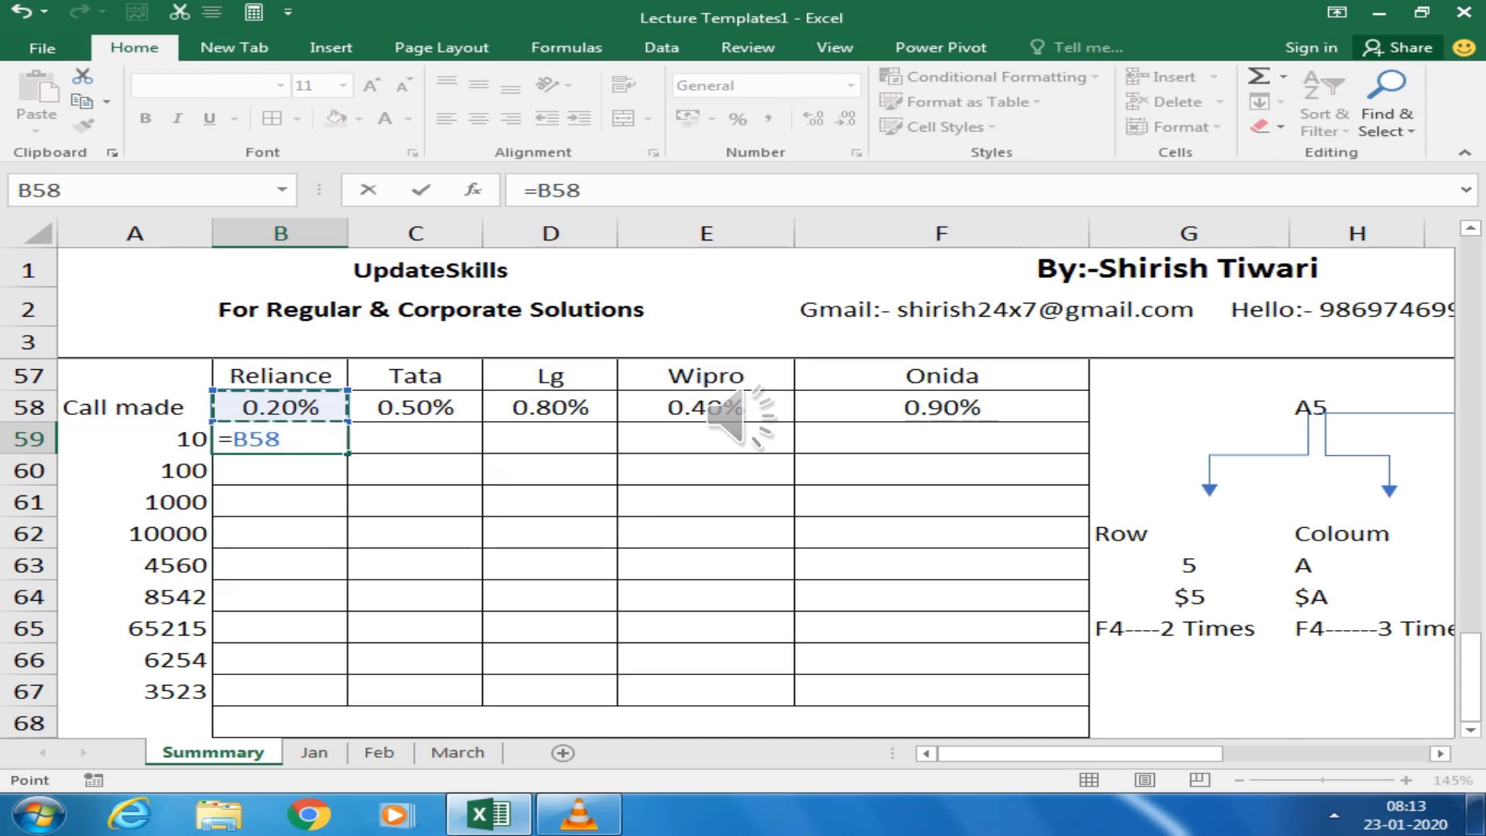
key(Escape)
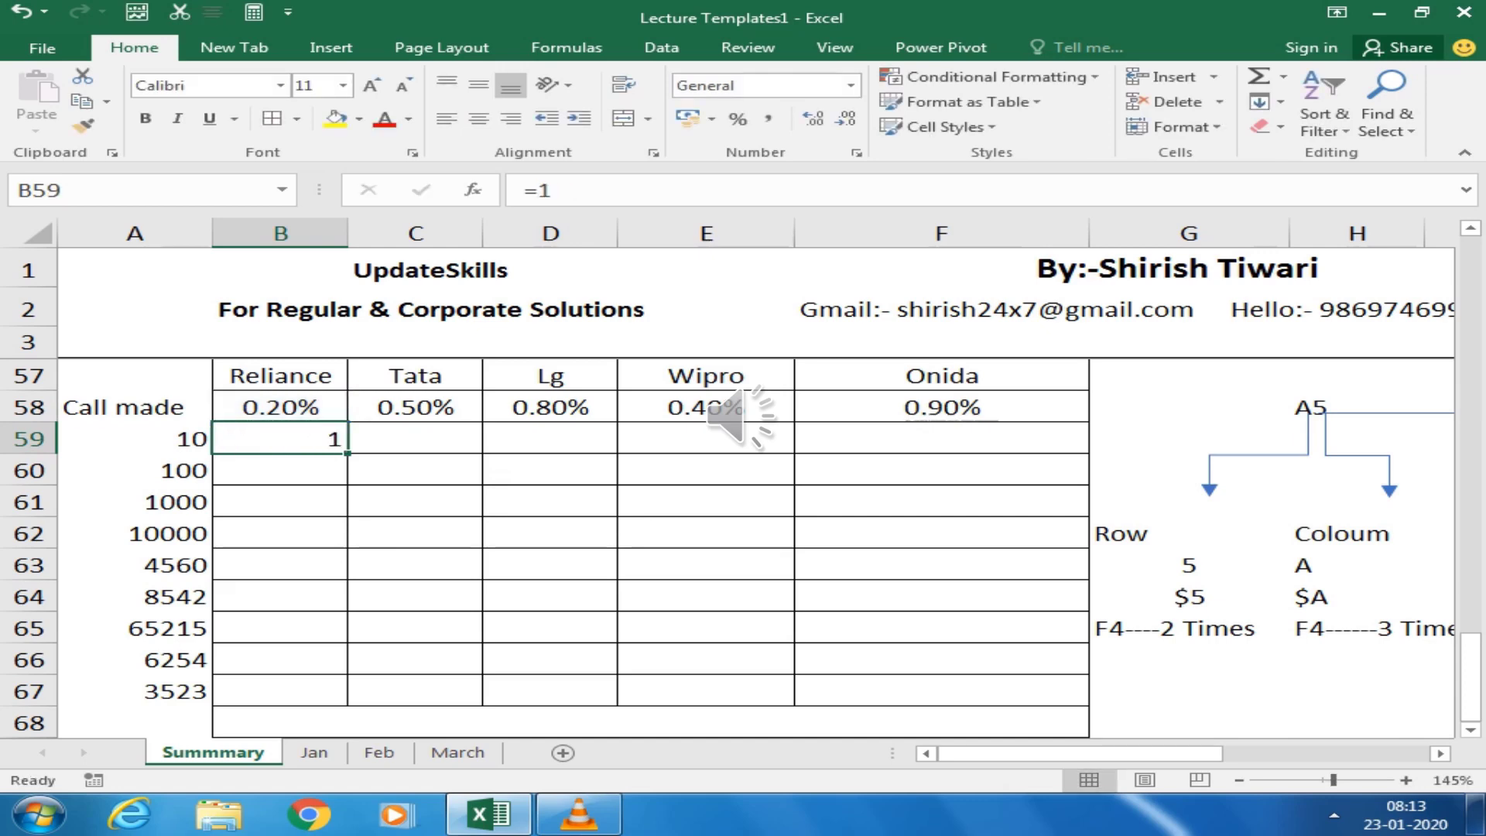
ctrl+scroll(728, 478, up, 1)
ctrl+scroll(727, 479, up, 1)
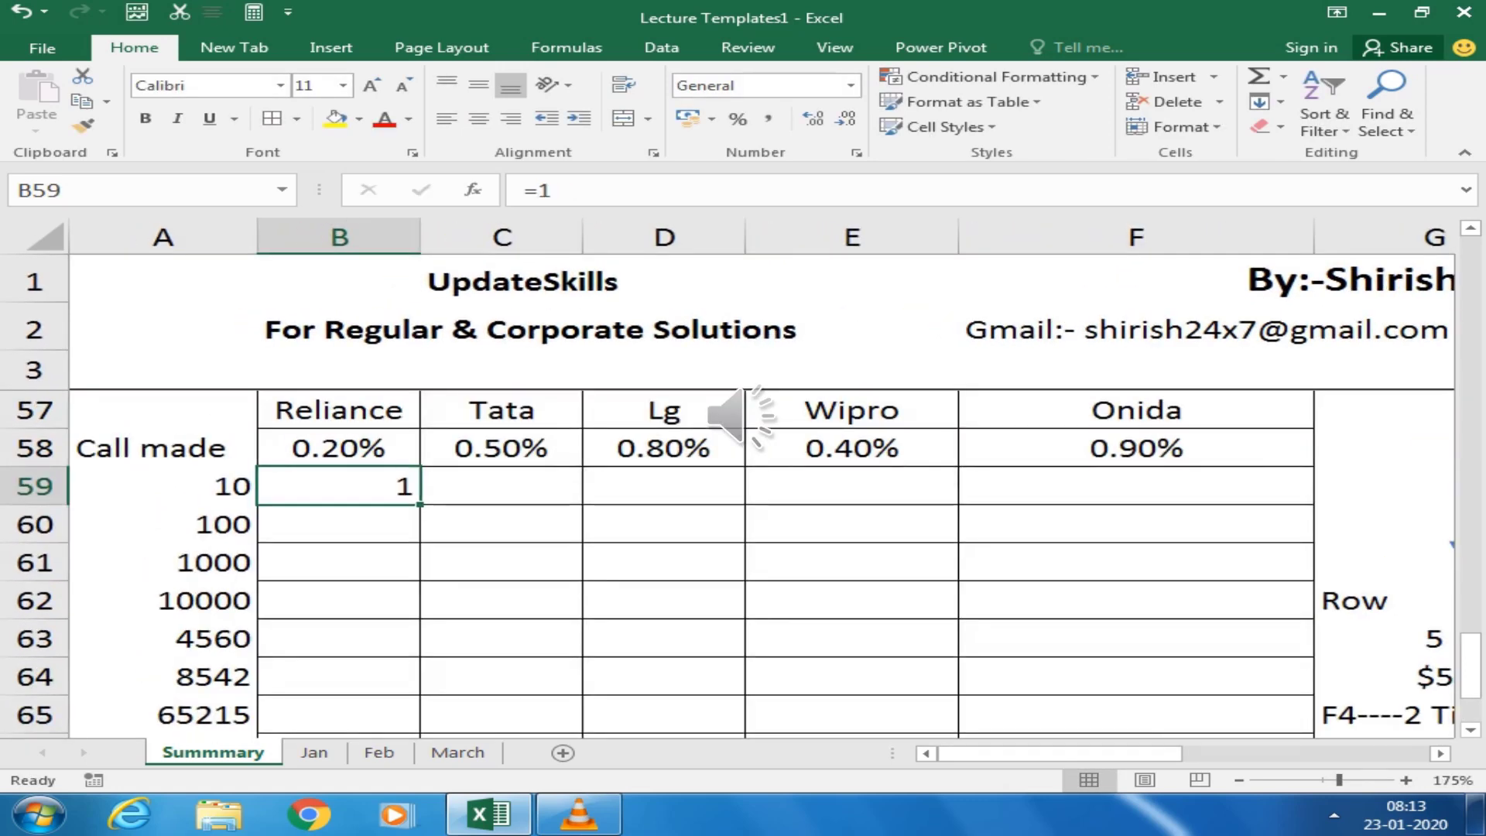
ctrl+scroll(727, 479, up, 1)
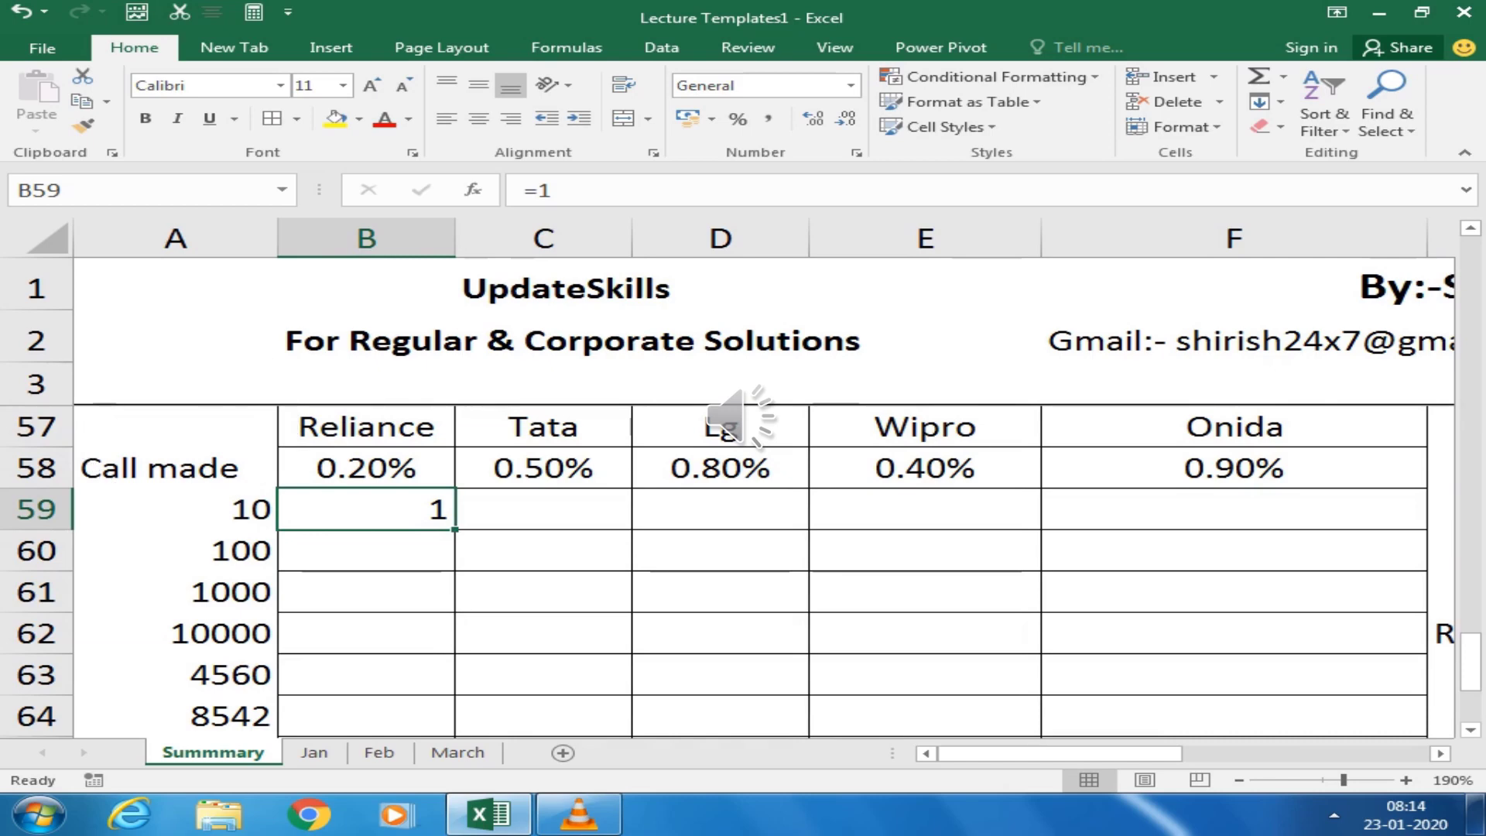
key(Down)
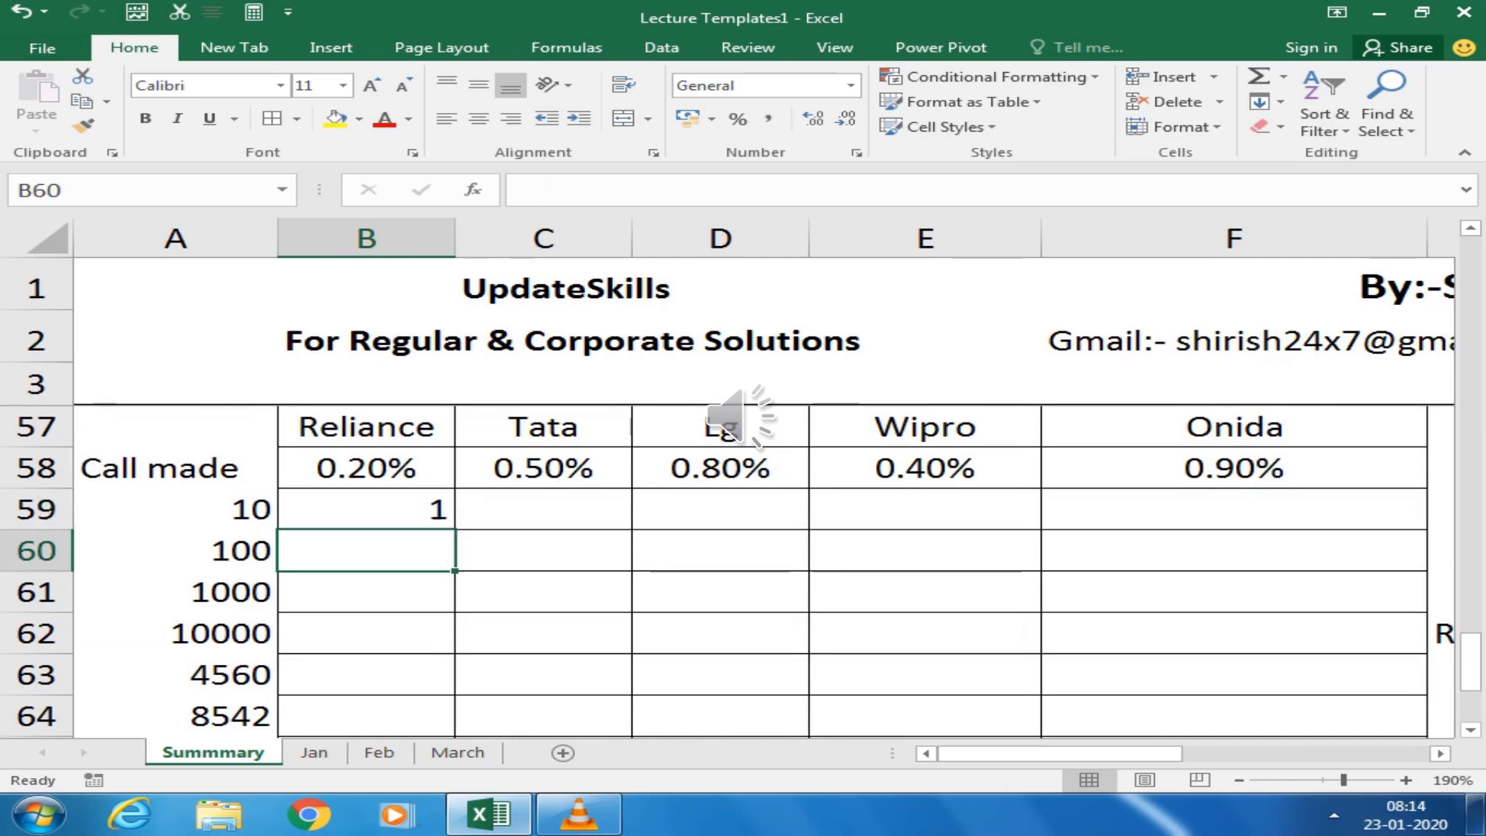
key(Up)
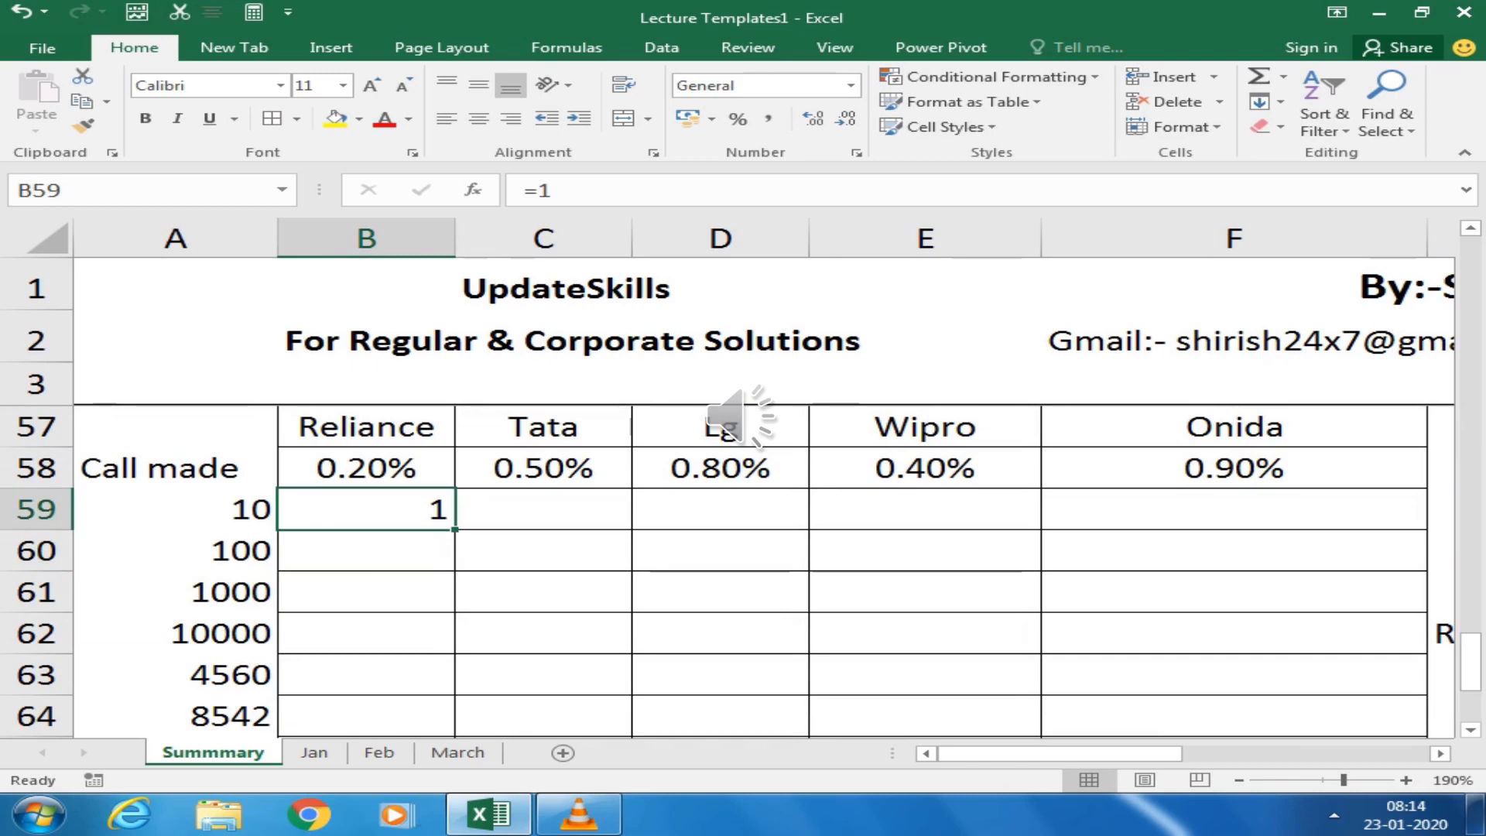
Enter =B58*A59 in B59, giving 0.02 for 10 calls
key(Delete)
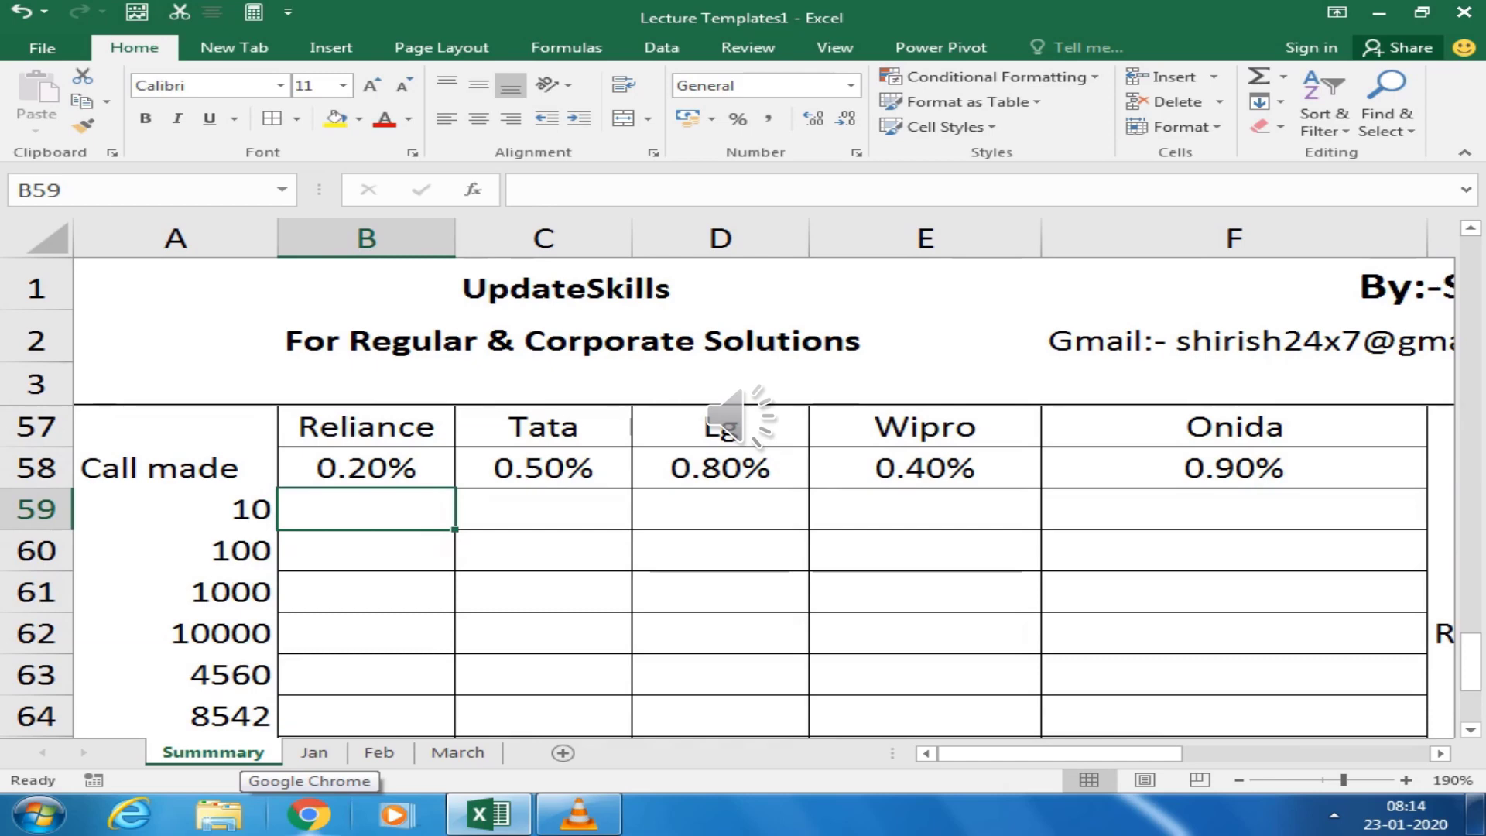
text(=)
key(Up)
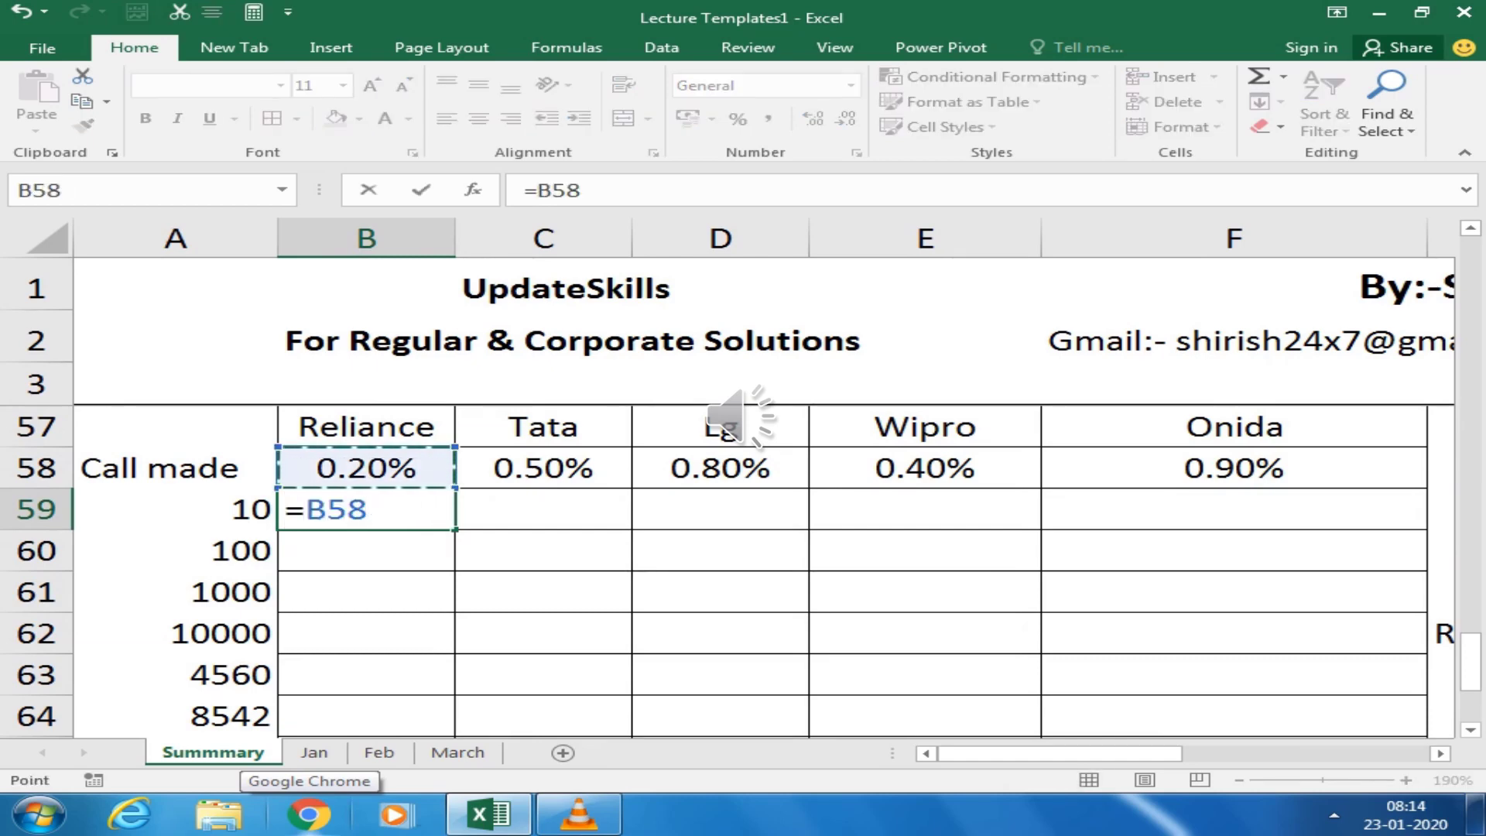
text(*)
key(Left)
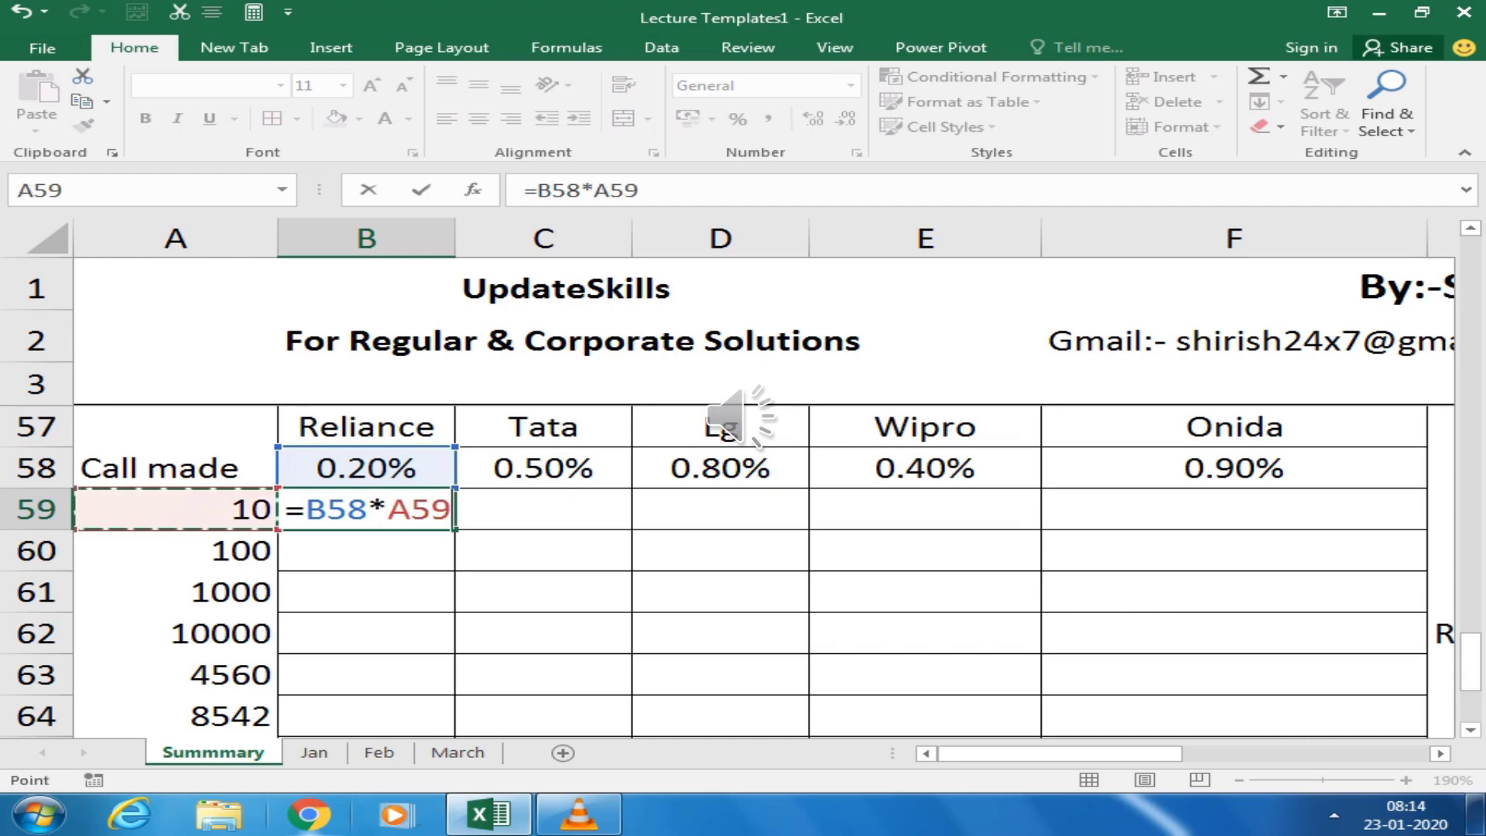
key(Return)
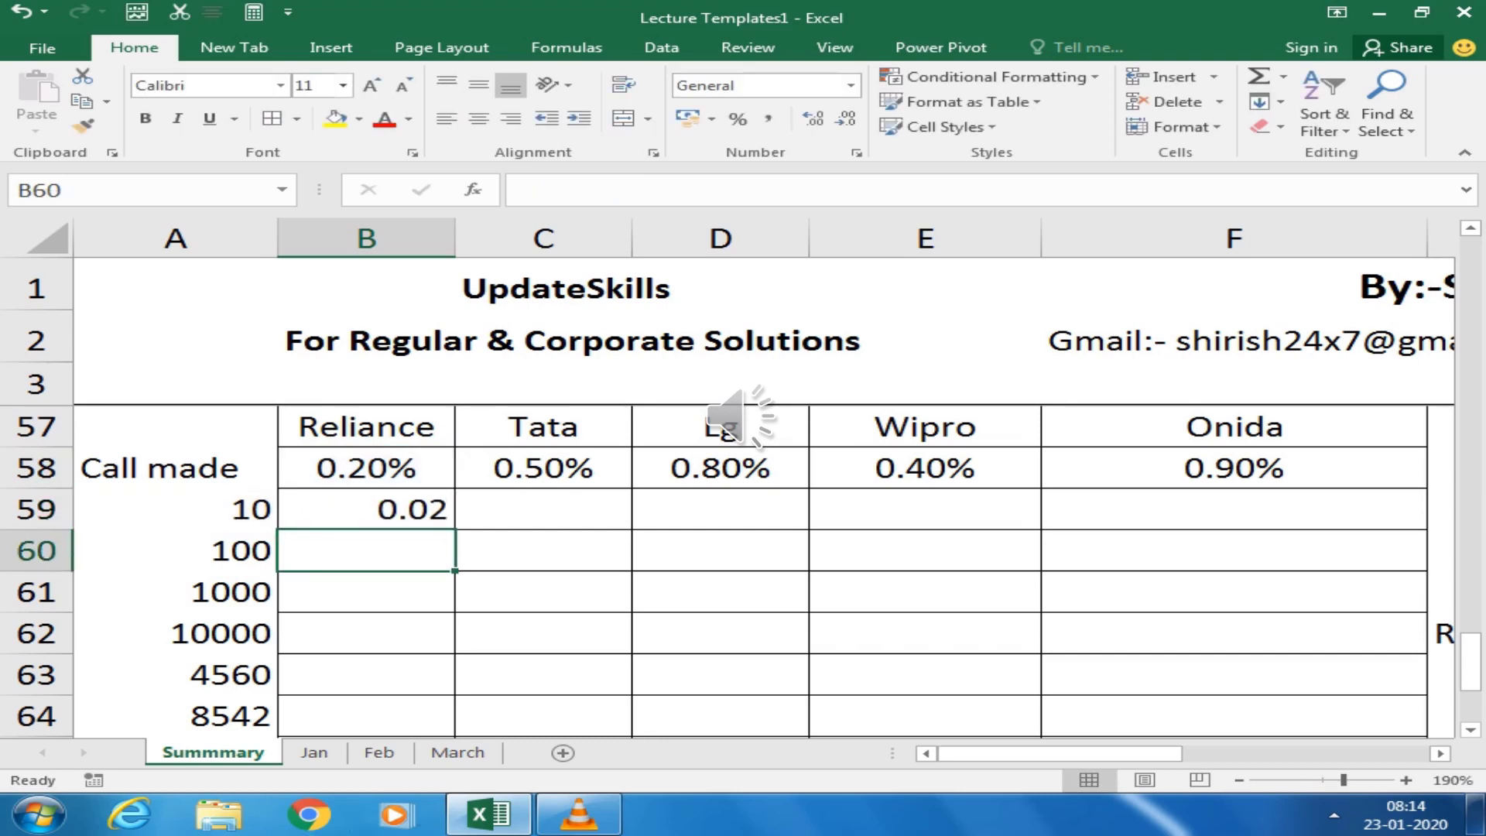
click(366, 508)
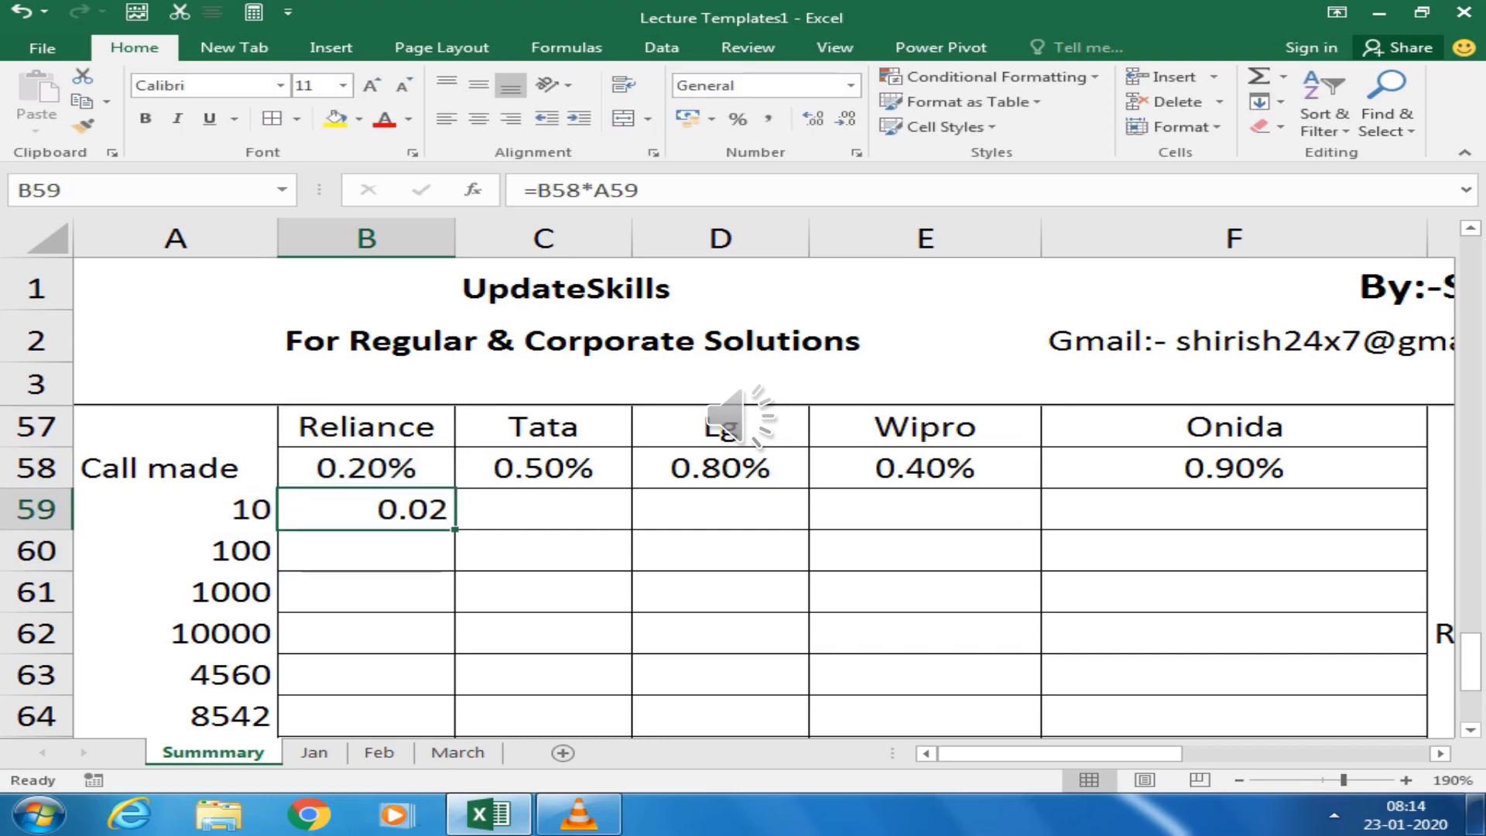
Fill B59's formula down to B63 and inspect B61's relative formula =B60*A61
drag(455, 530, 455, 693)
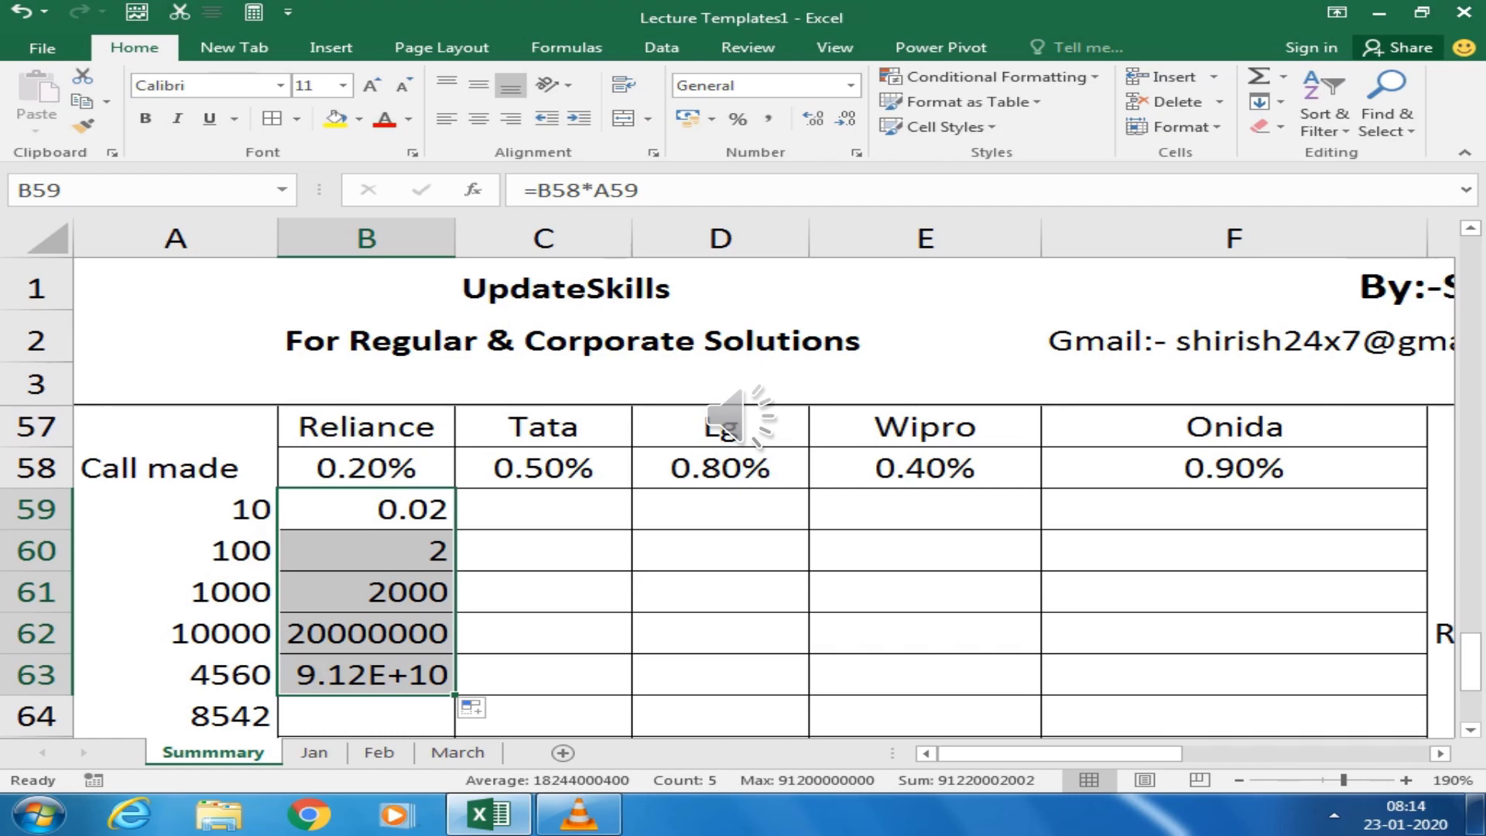
click(366, 591)
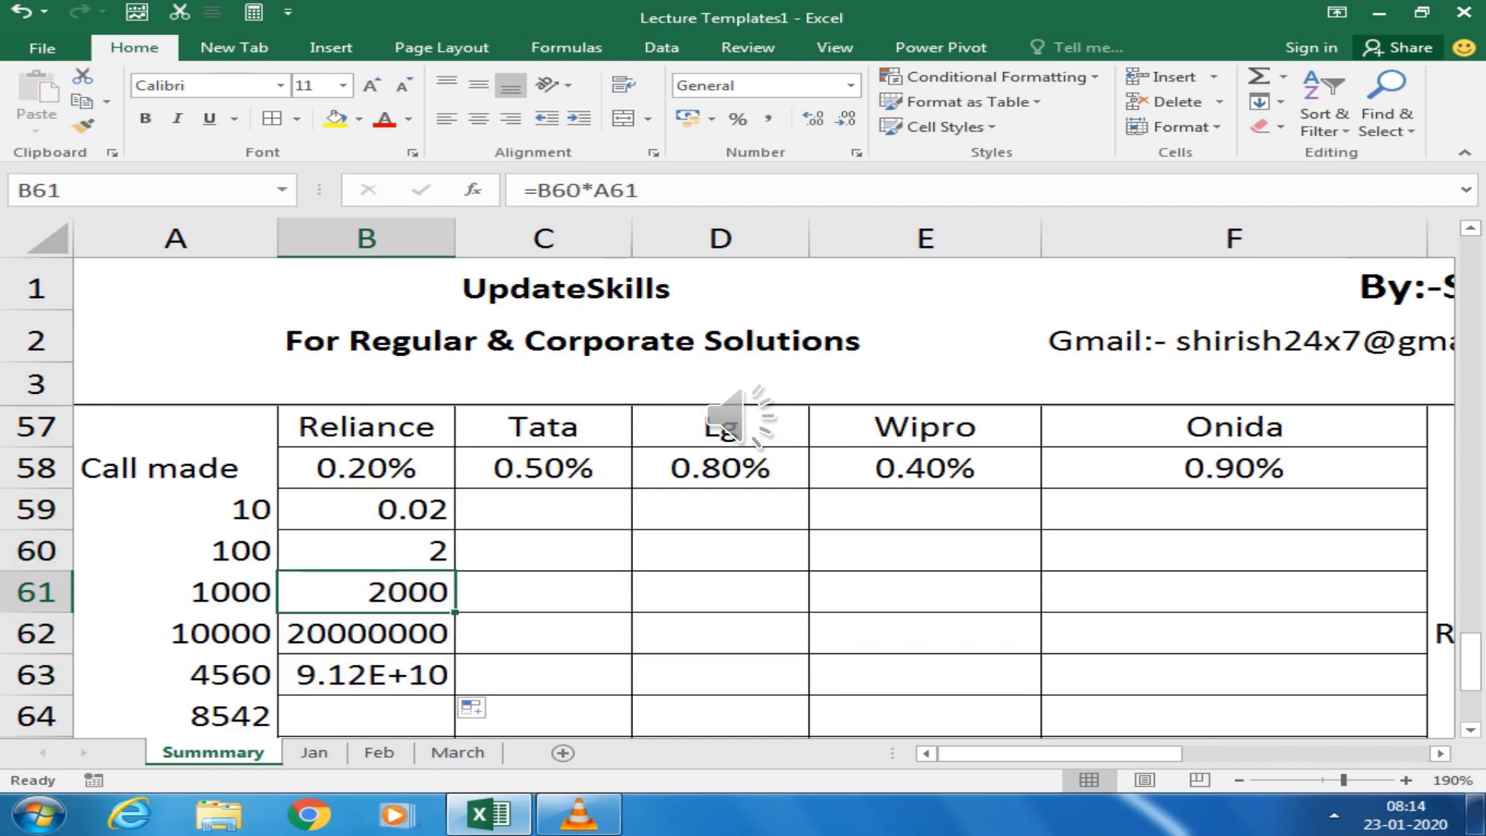
click(593, 189)
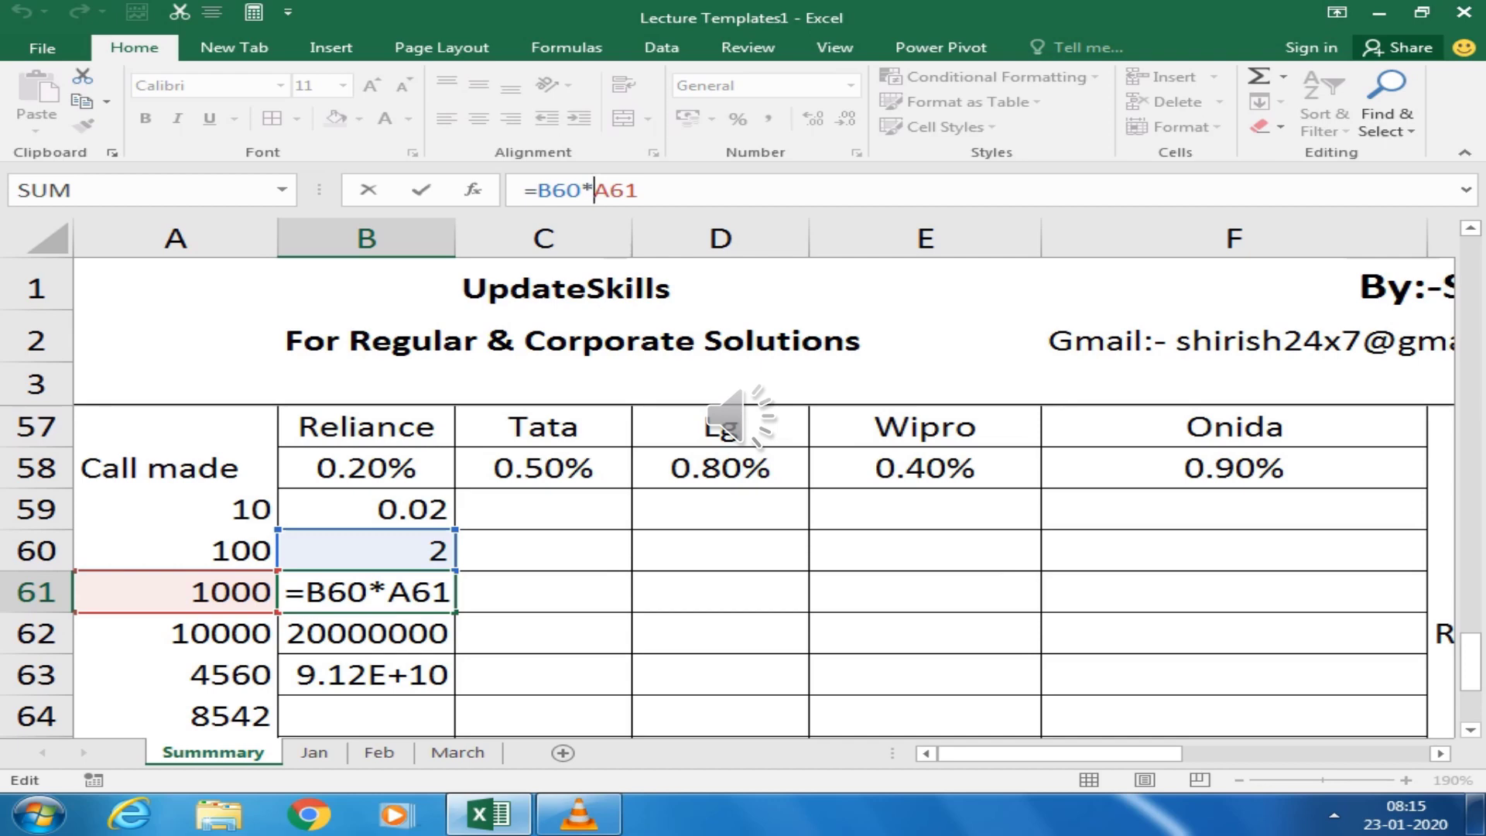
Close B61's formula unchanged and clear B59:B63
key(ctrl+Return)
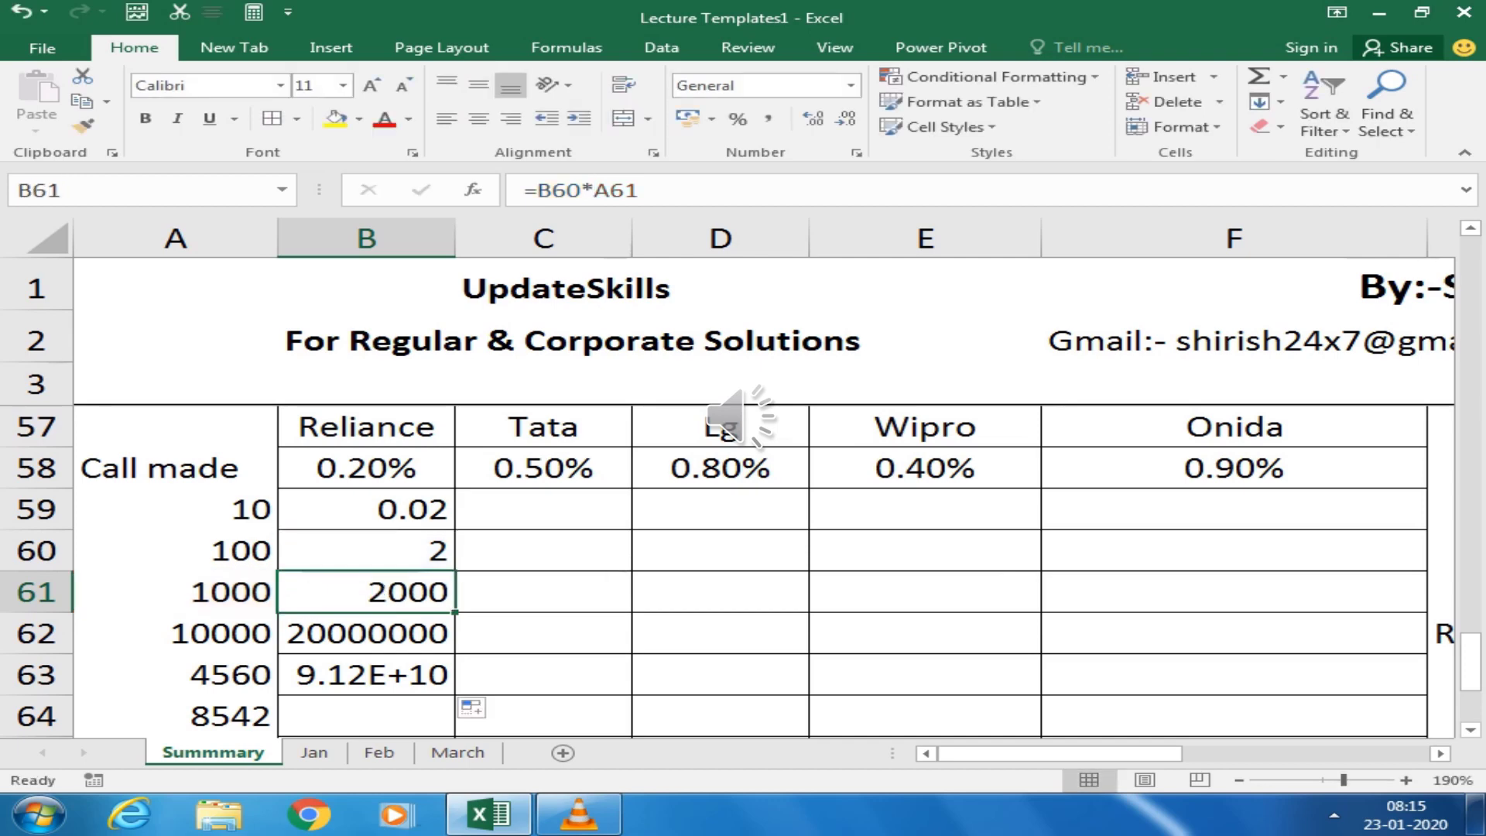
drag(366, 508, 367, 673)
key(Delete)
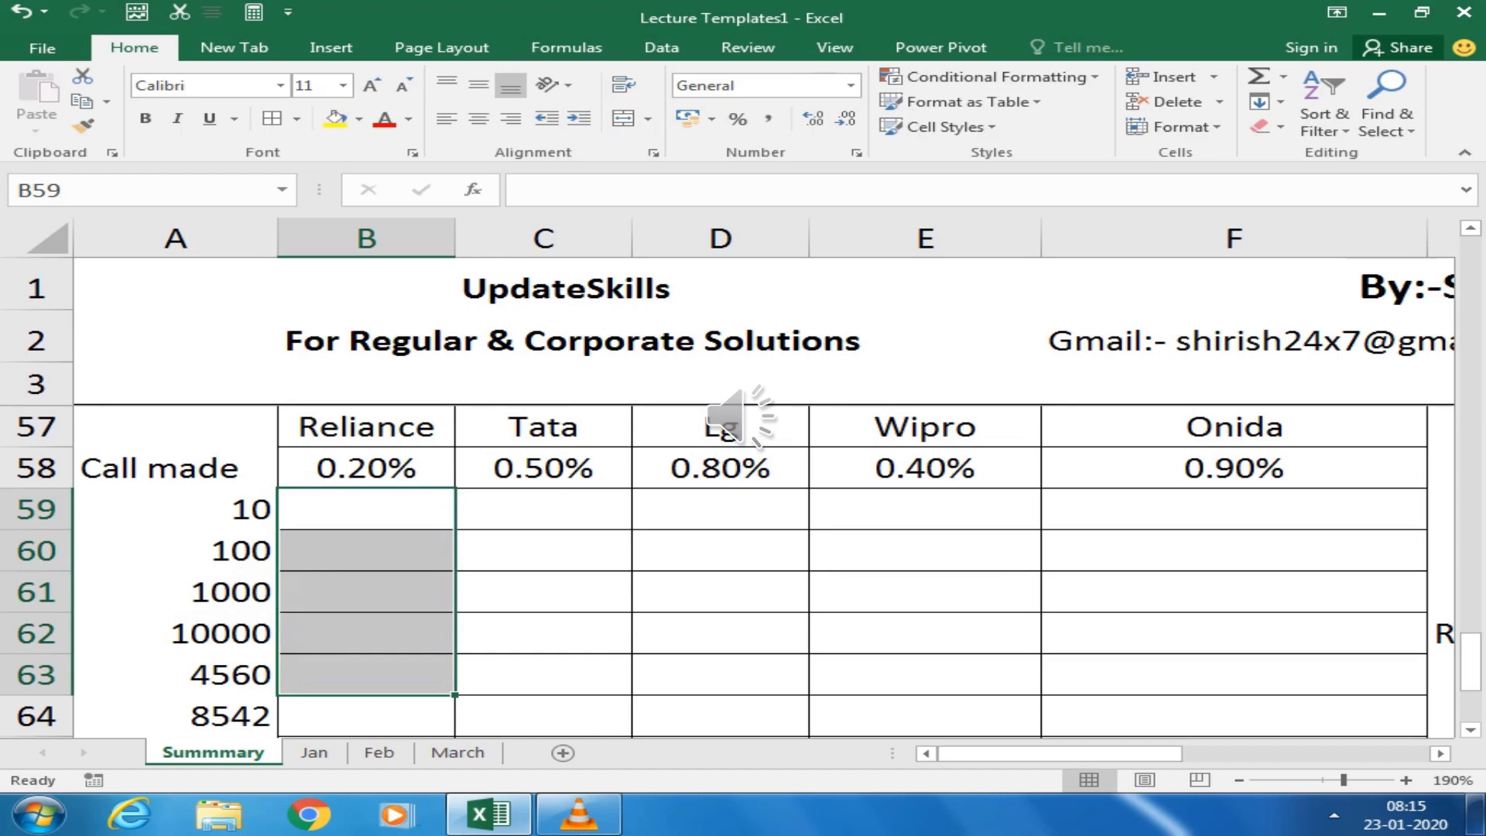
Enter =$B$58*A59 in B59, using F4 to lock the rate, giving 0.02
click(366, 508)
text(=)
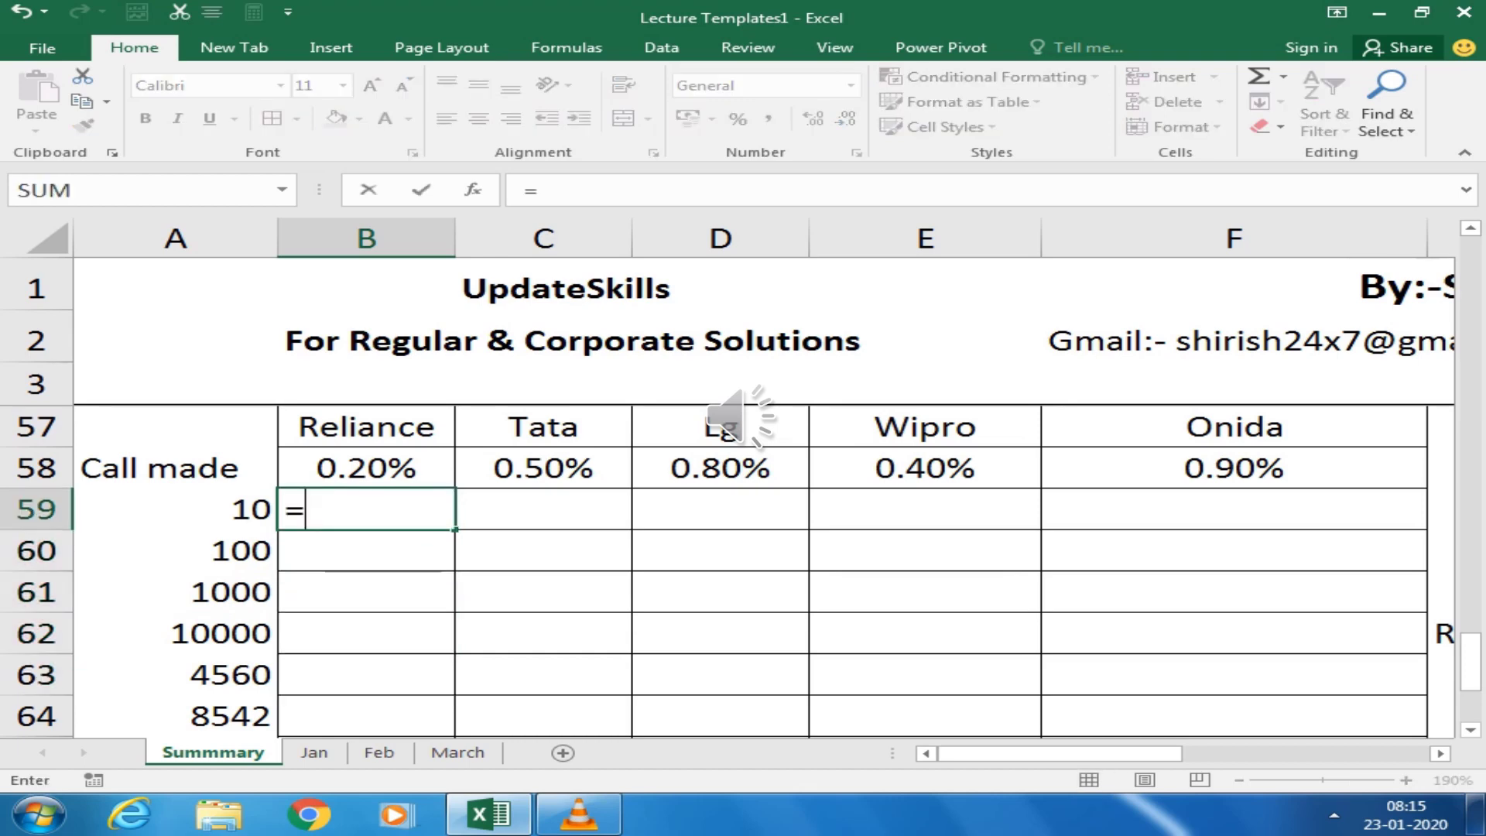
key(Up)
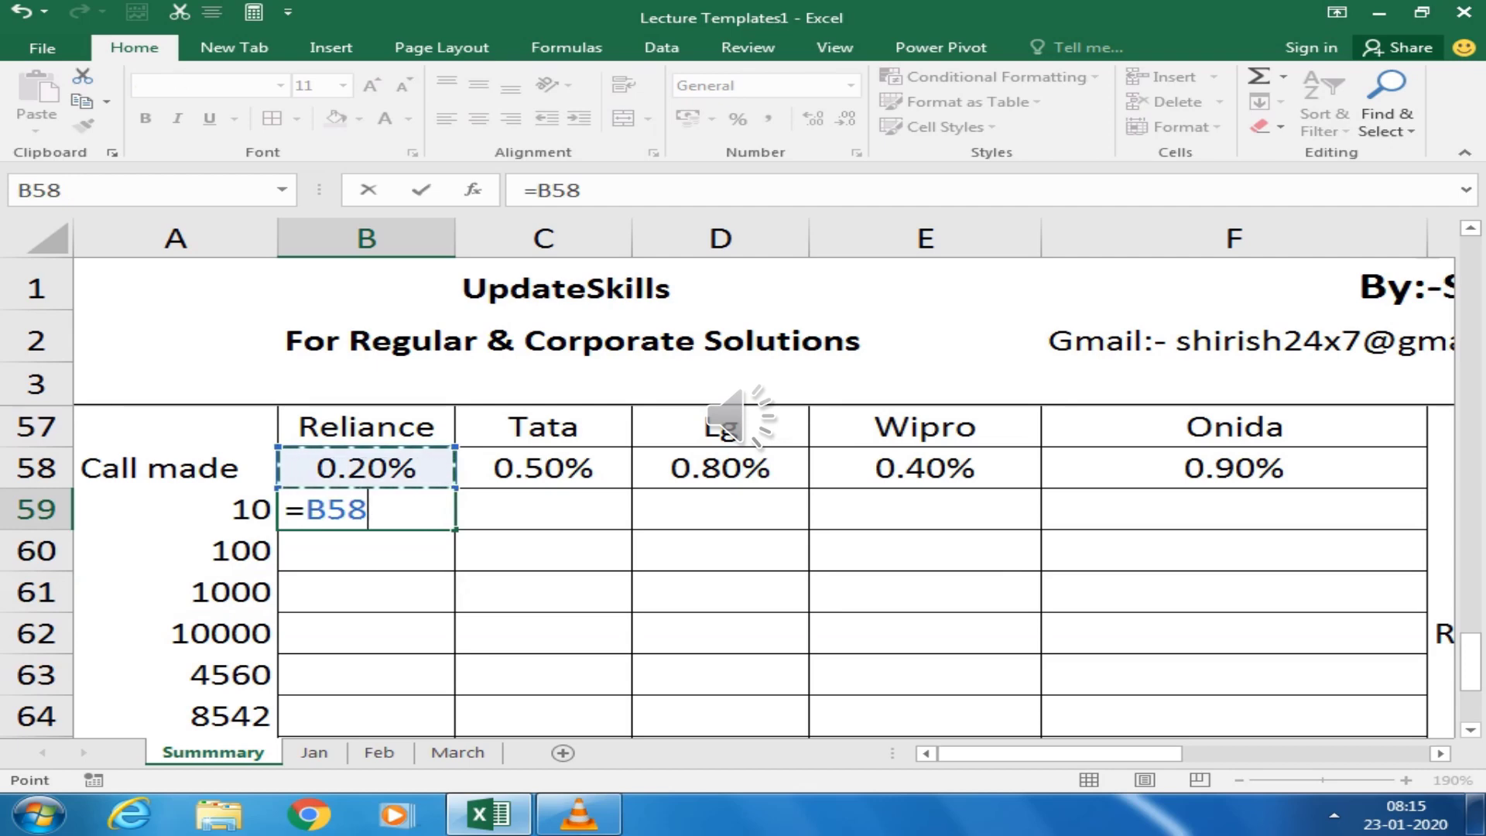
key(F4)
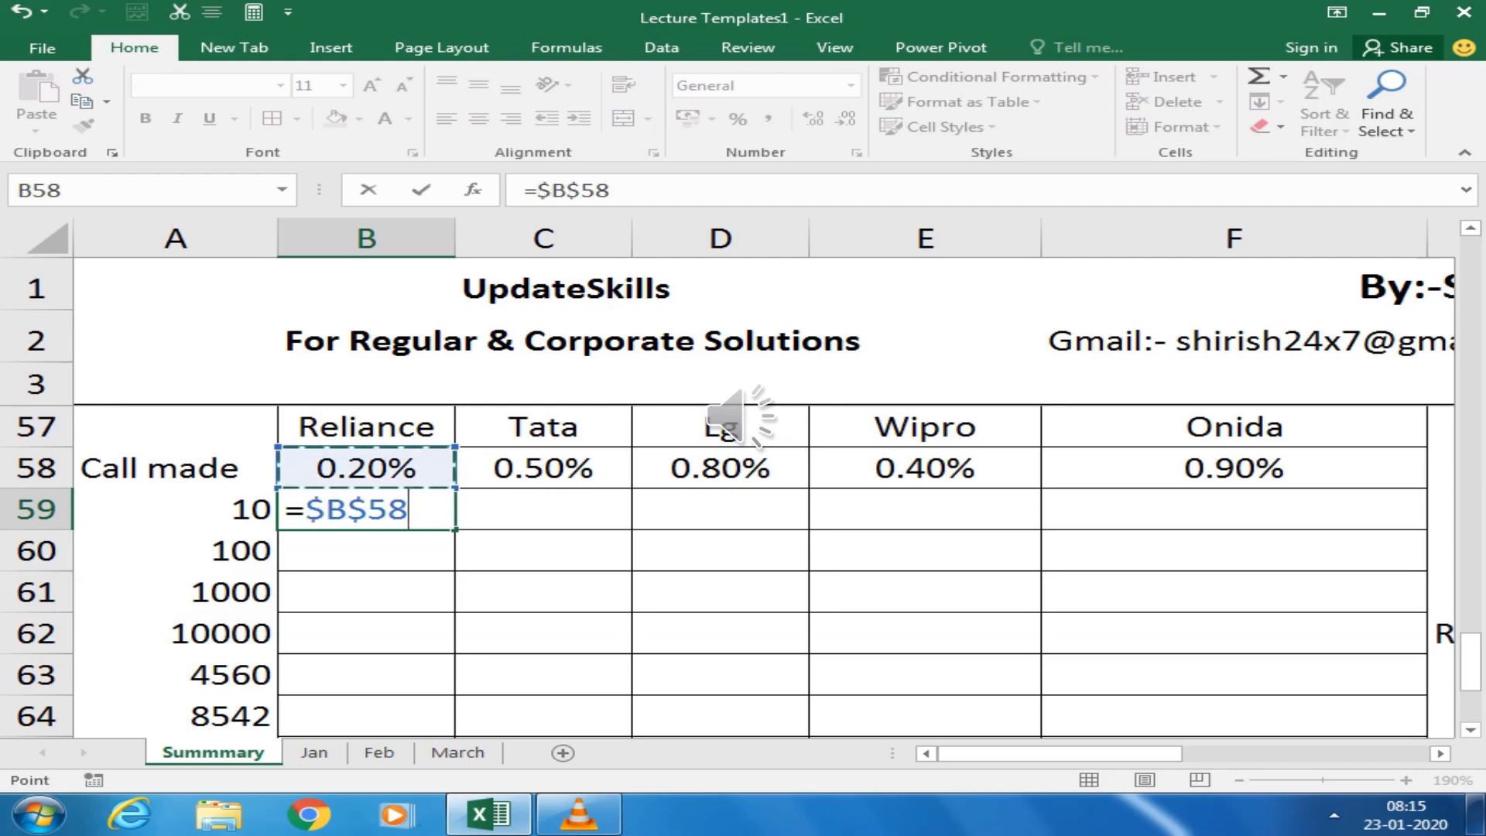
text(*)
key(Left)
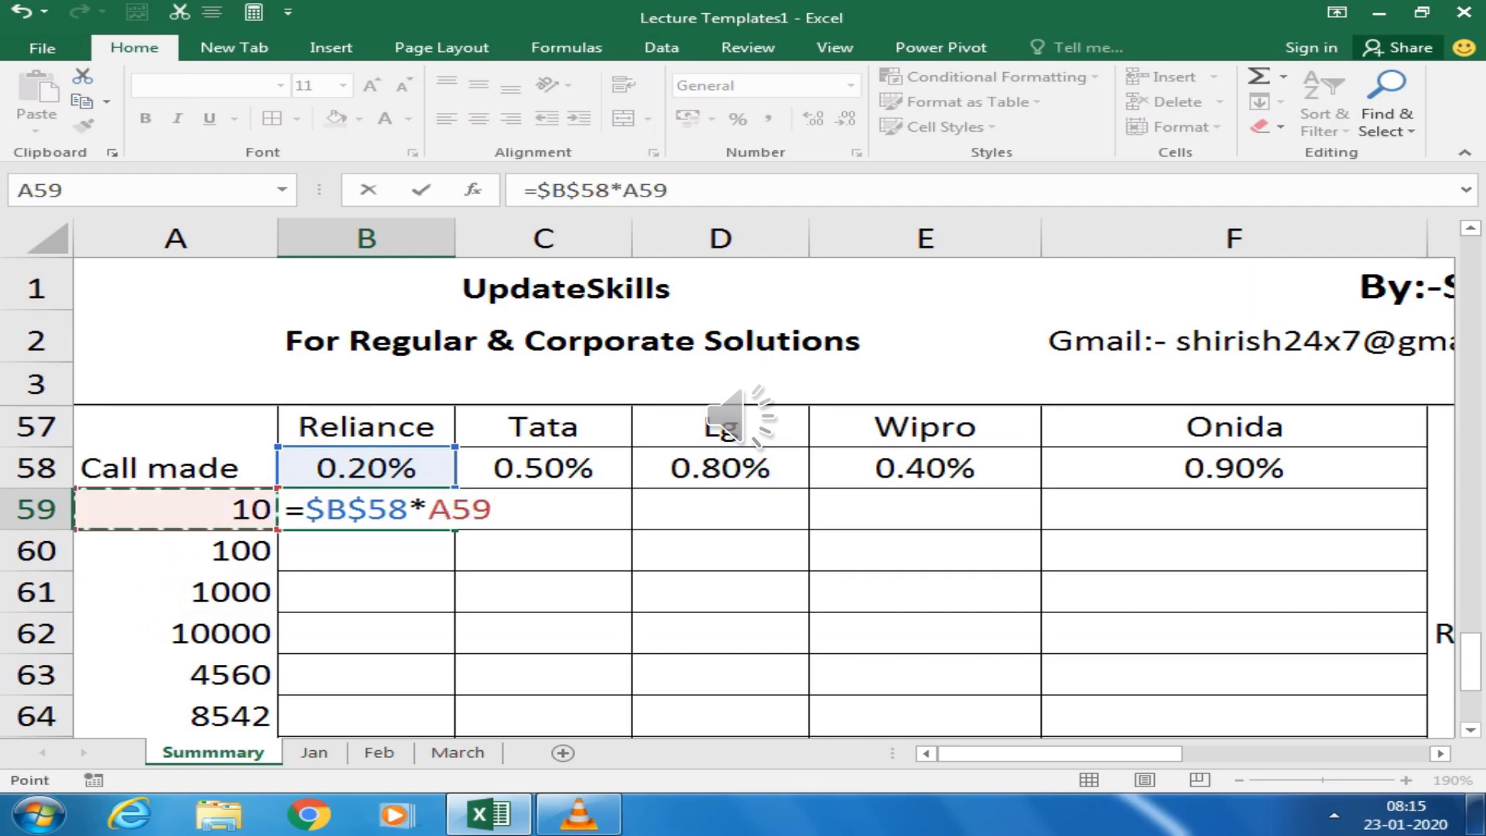
key(Return)
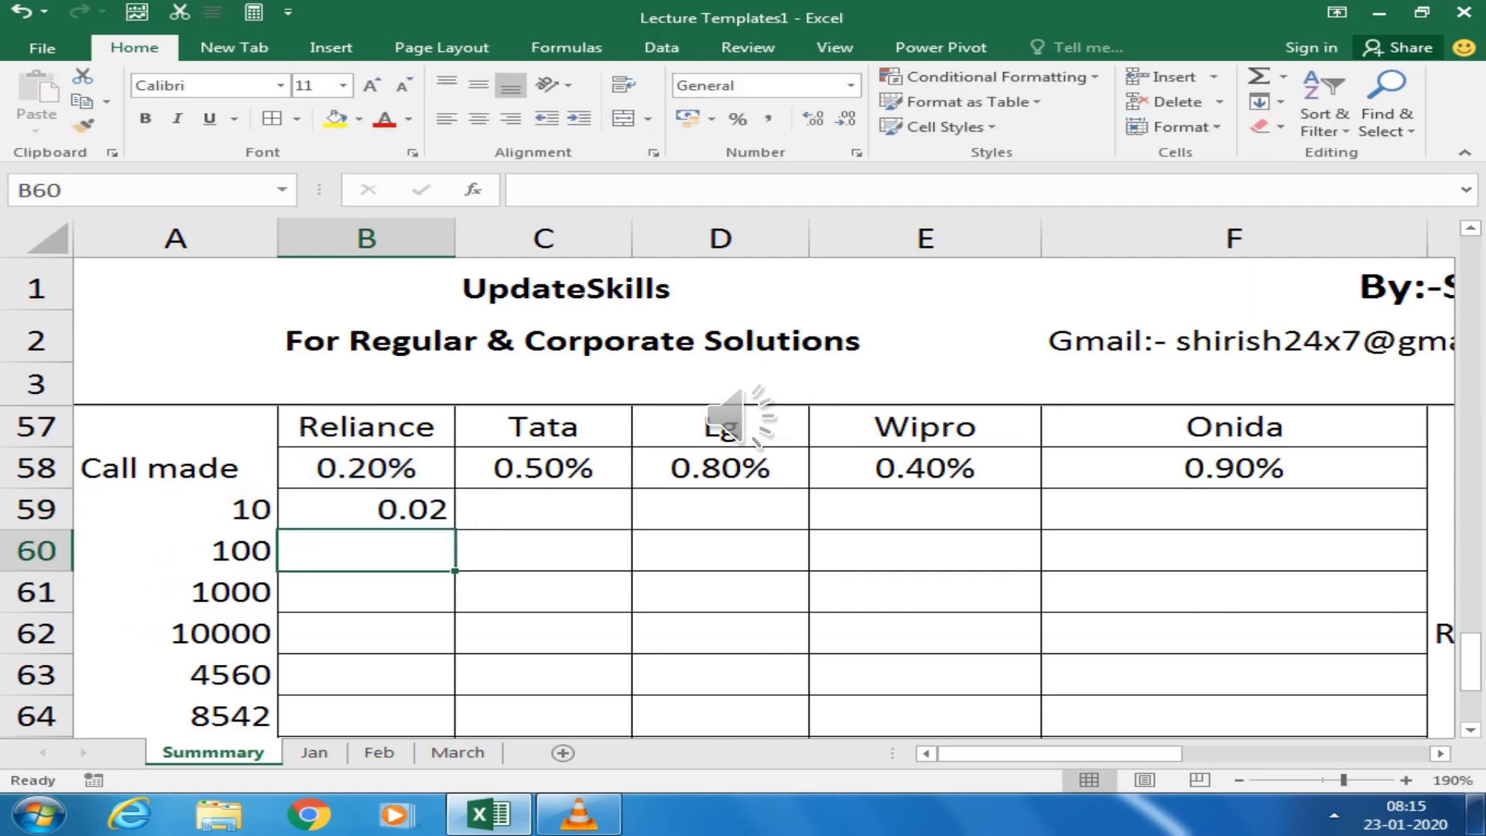
Fill the $B$58*A59 formula down to B63 and inspect the B63 and B61 formulas
click(366, 509)
drag(455, 530, 455, 693)
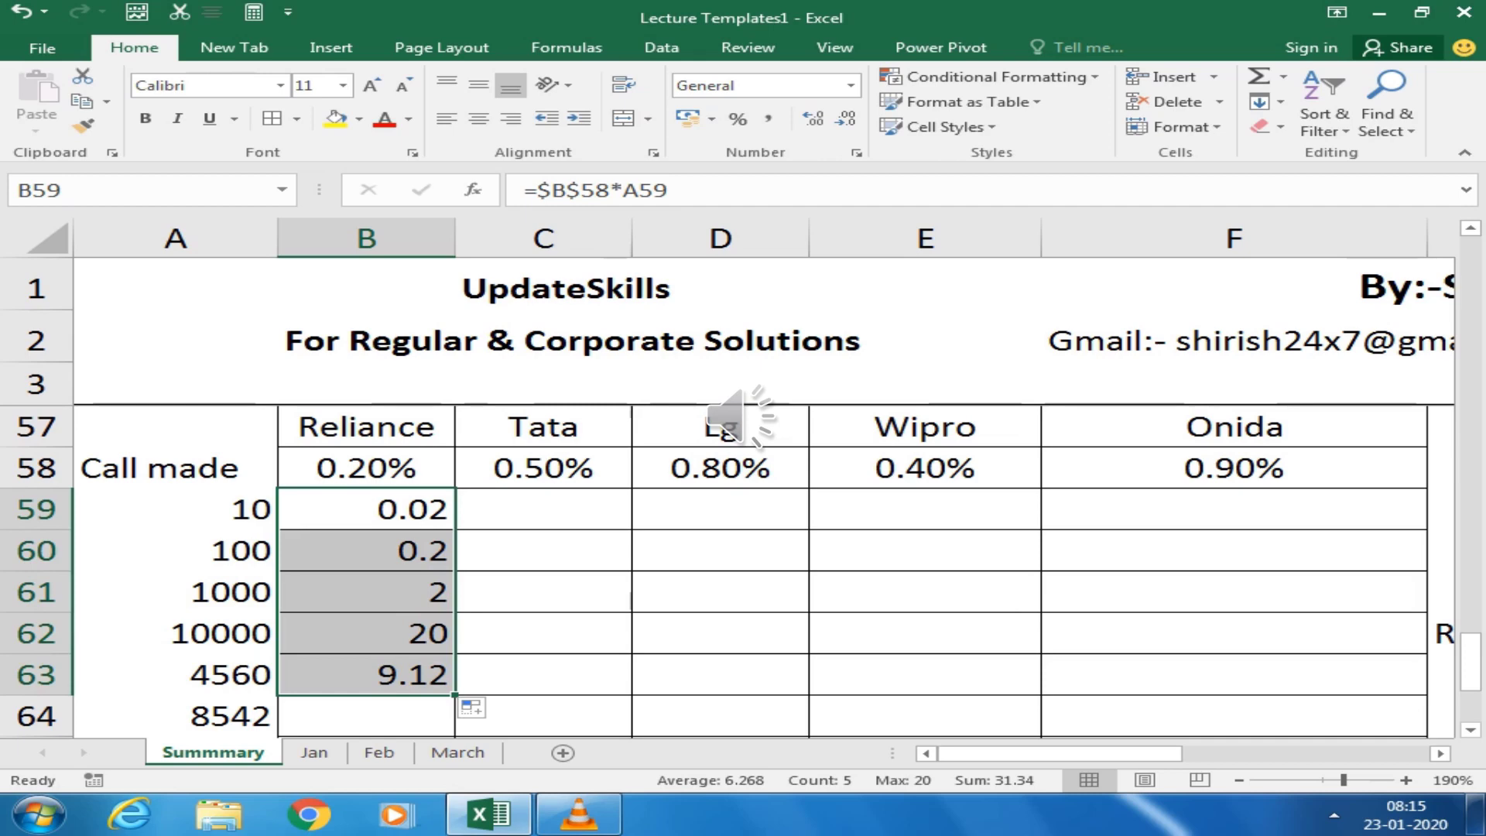
click(366, 674)
key(F2)
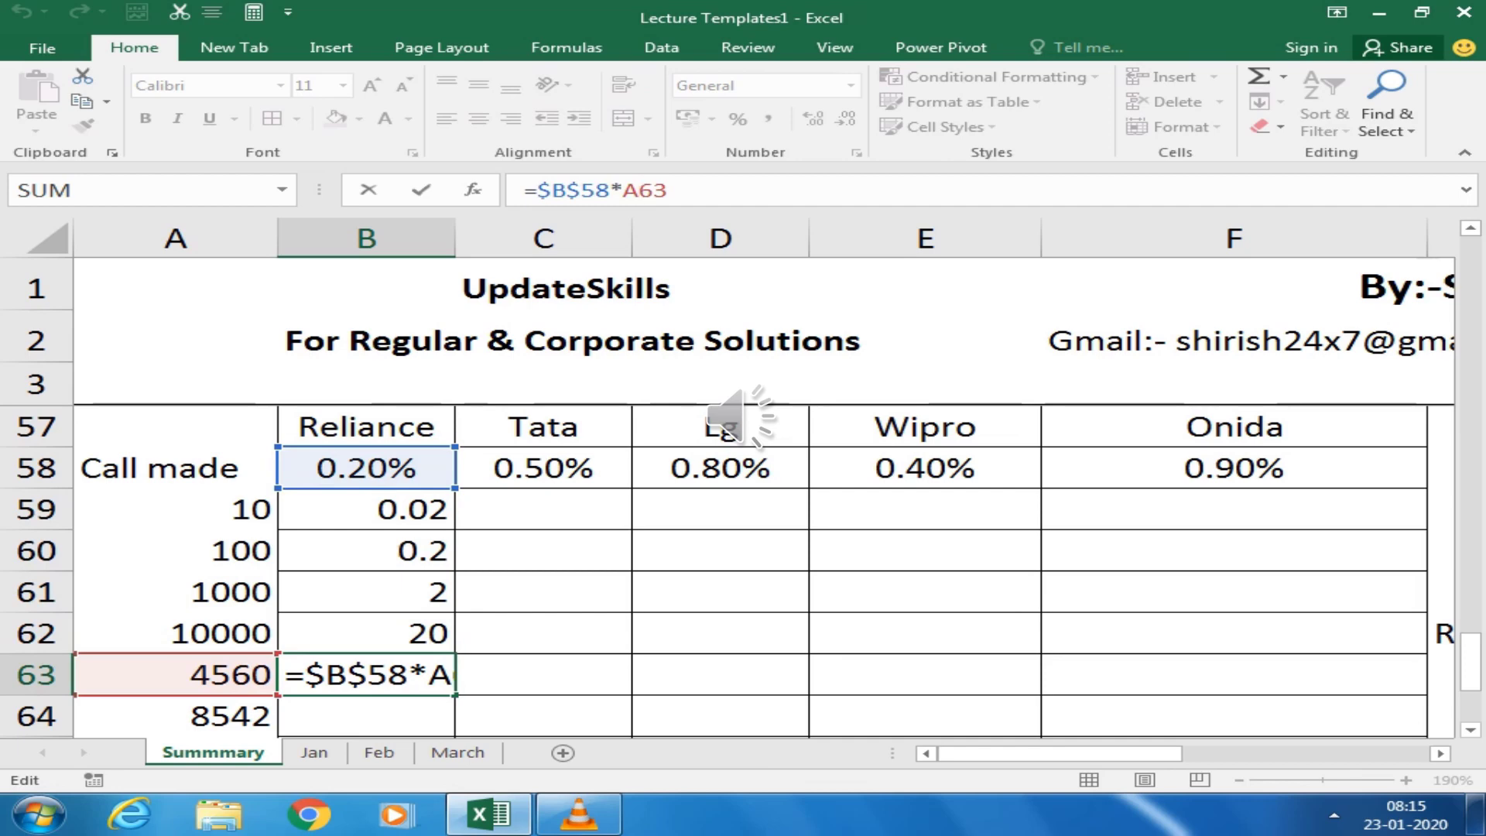
key(ctrl+Return)
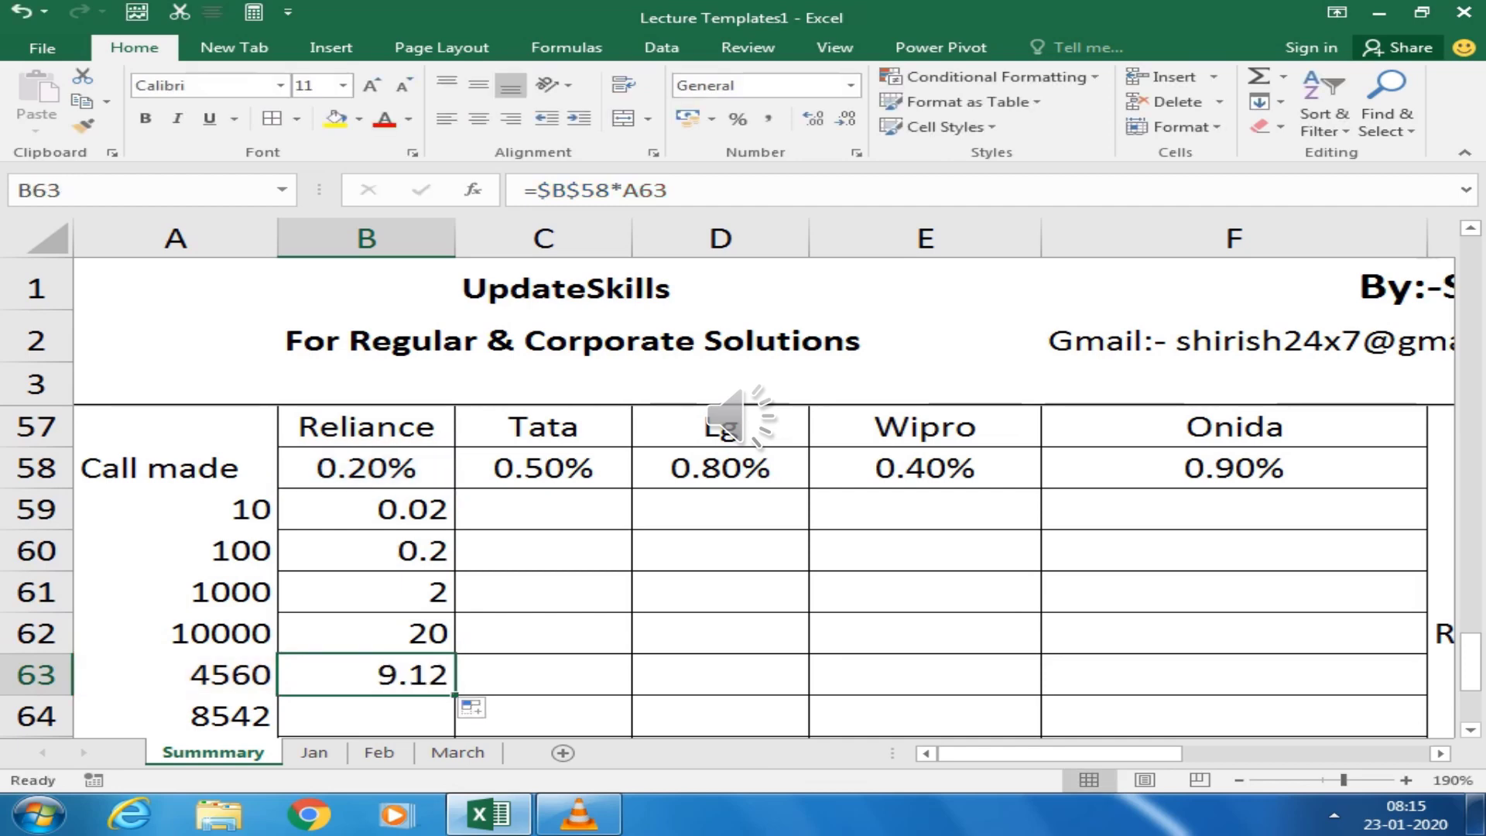
click(366, 592)
key(F2)
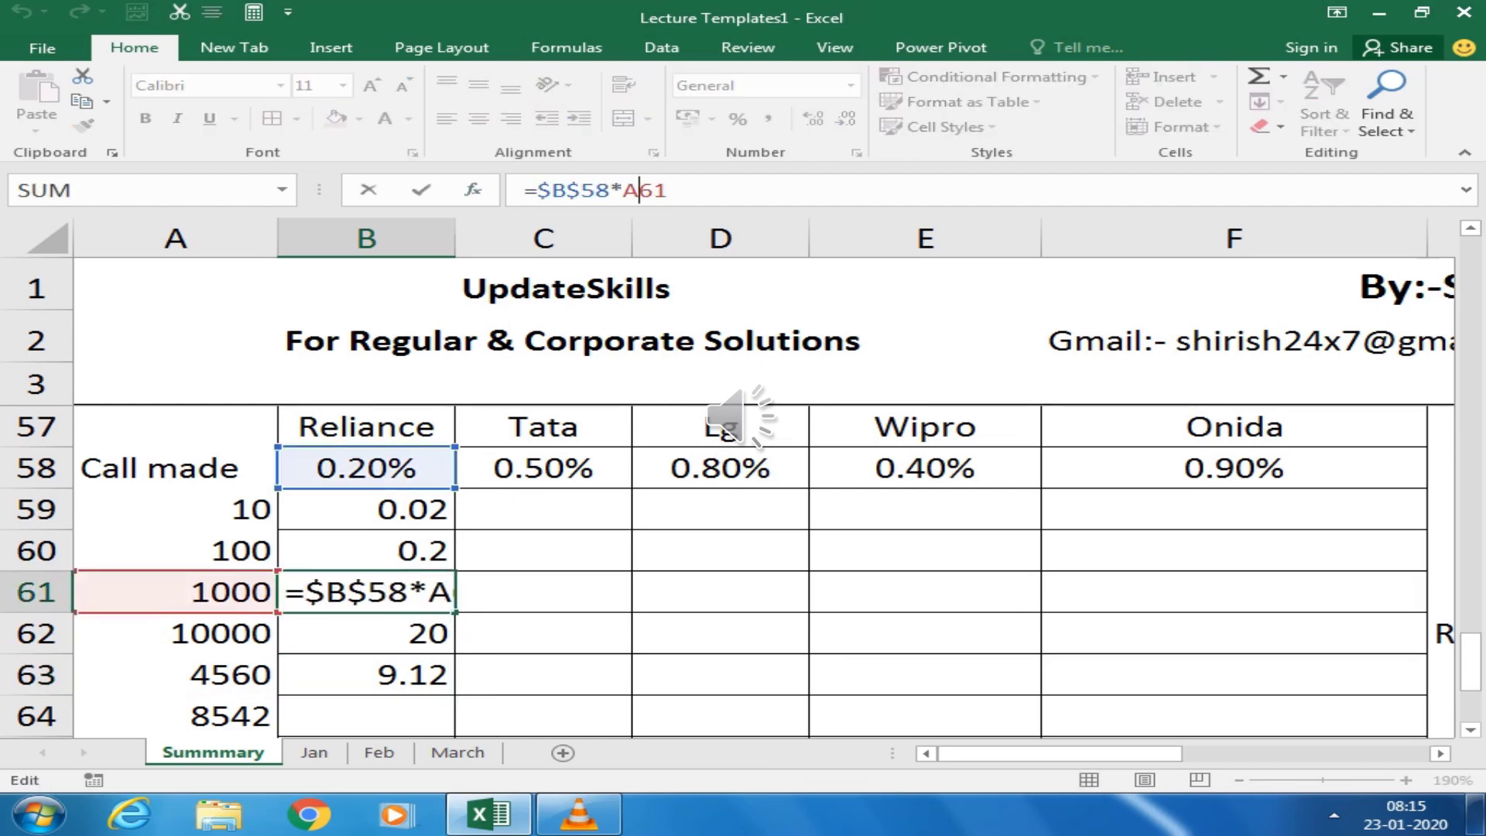
key(Return)
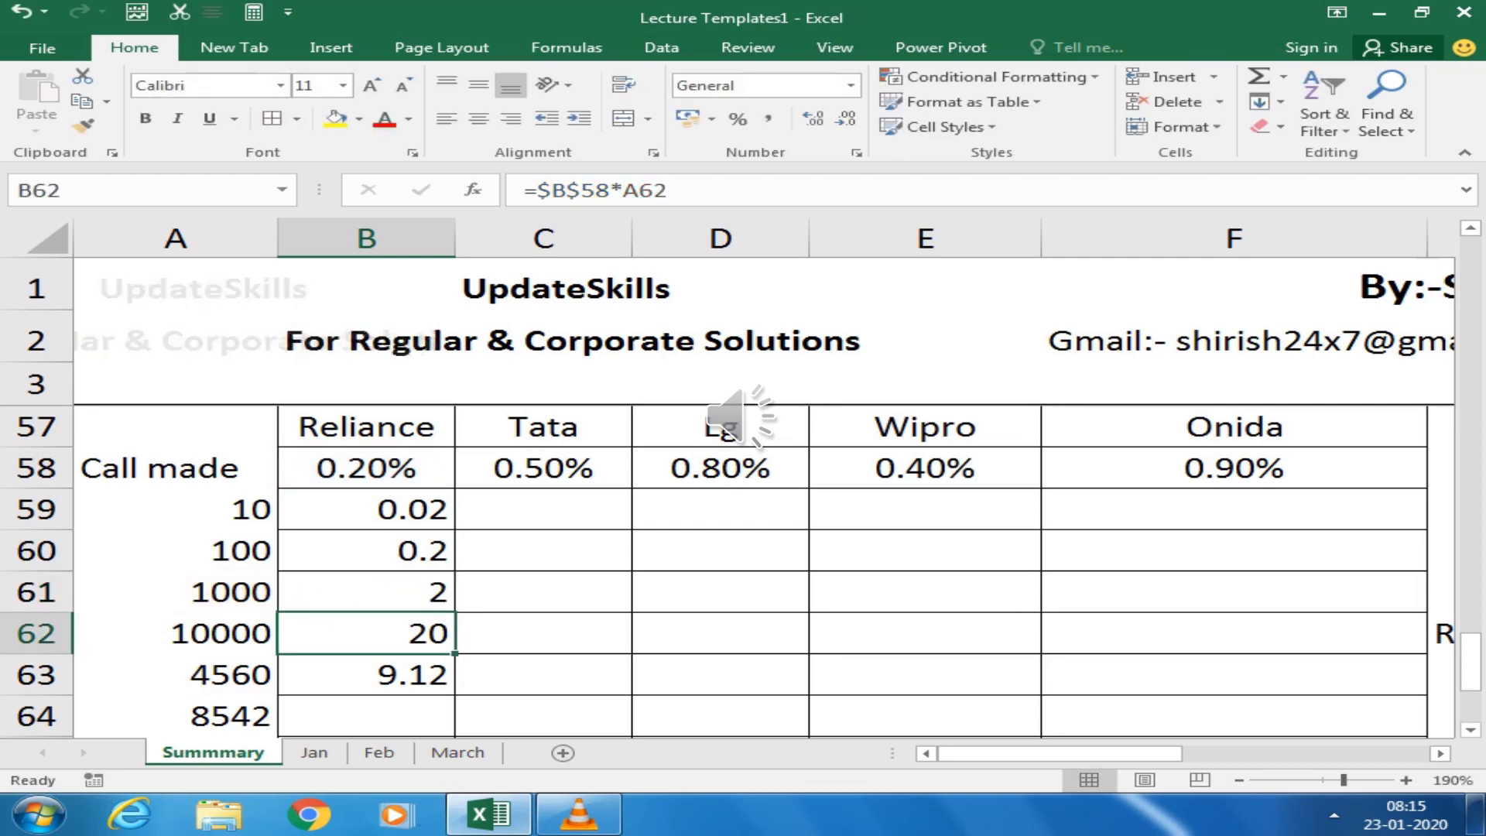
Inspect B60's formula, then fill B59 across row 59 to F59
click(366, 591)
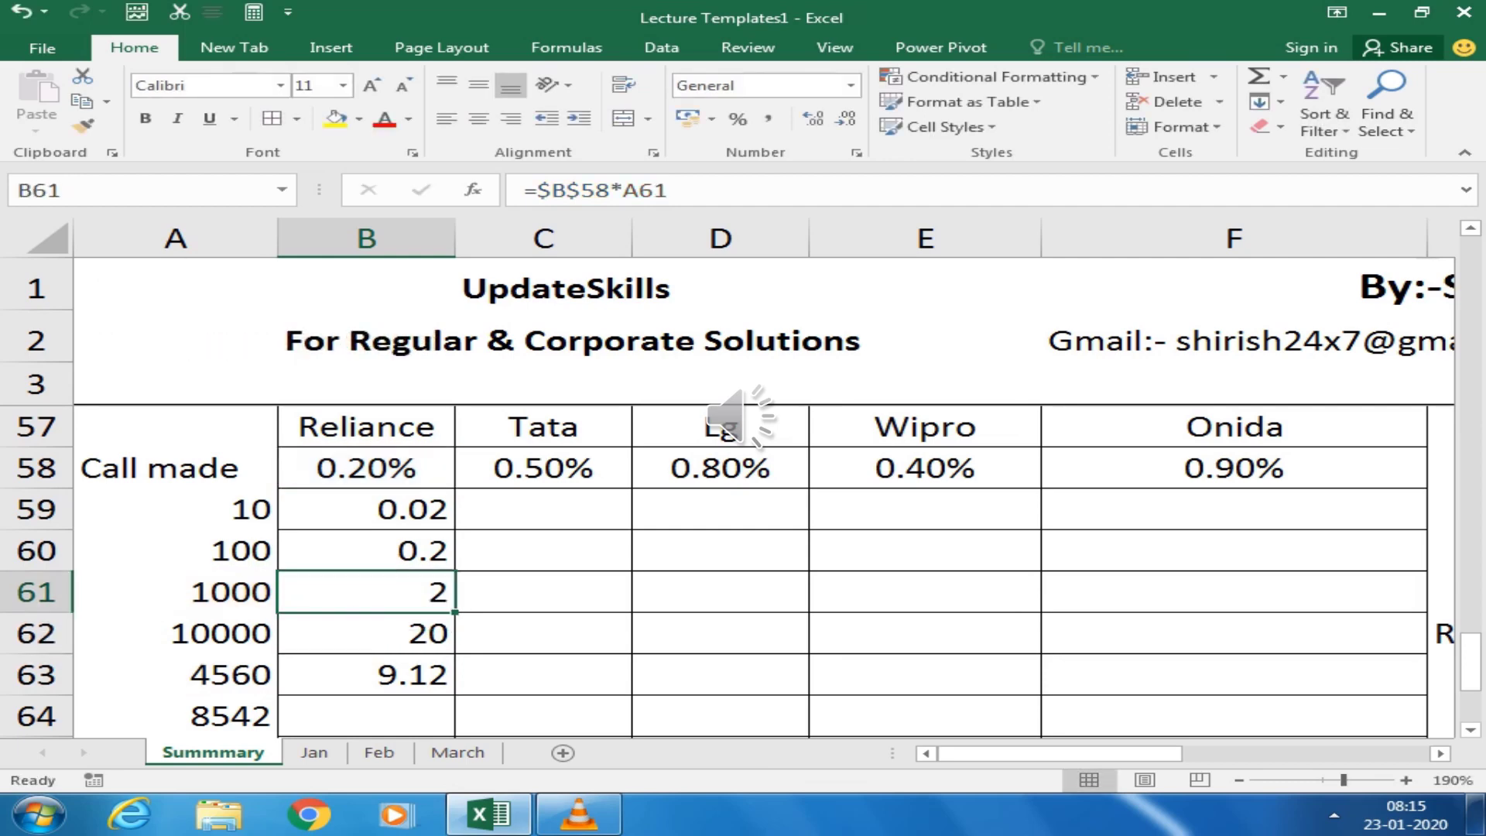
click(366, 551)
click(597, 190)
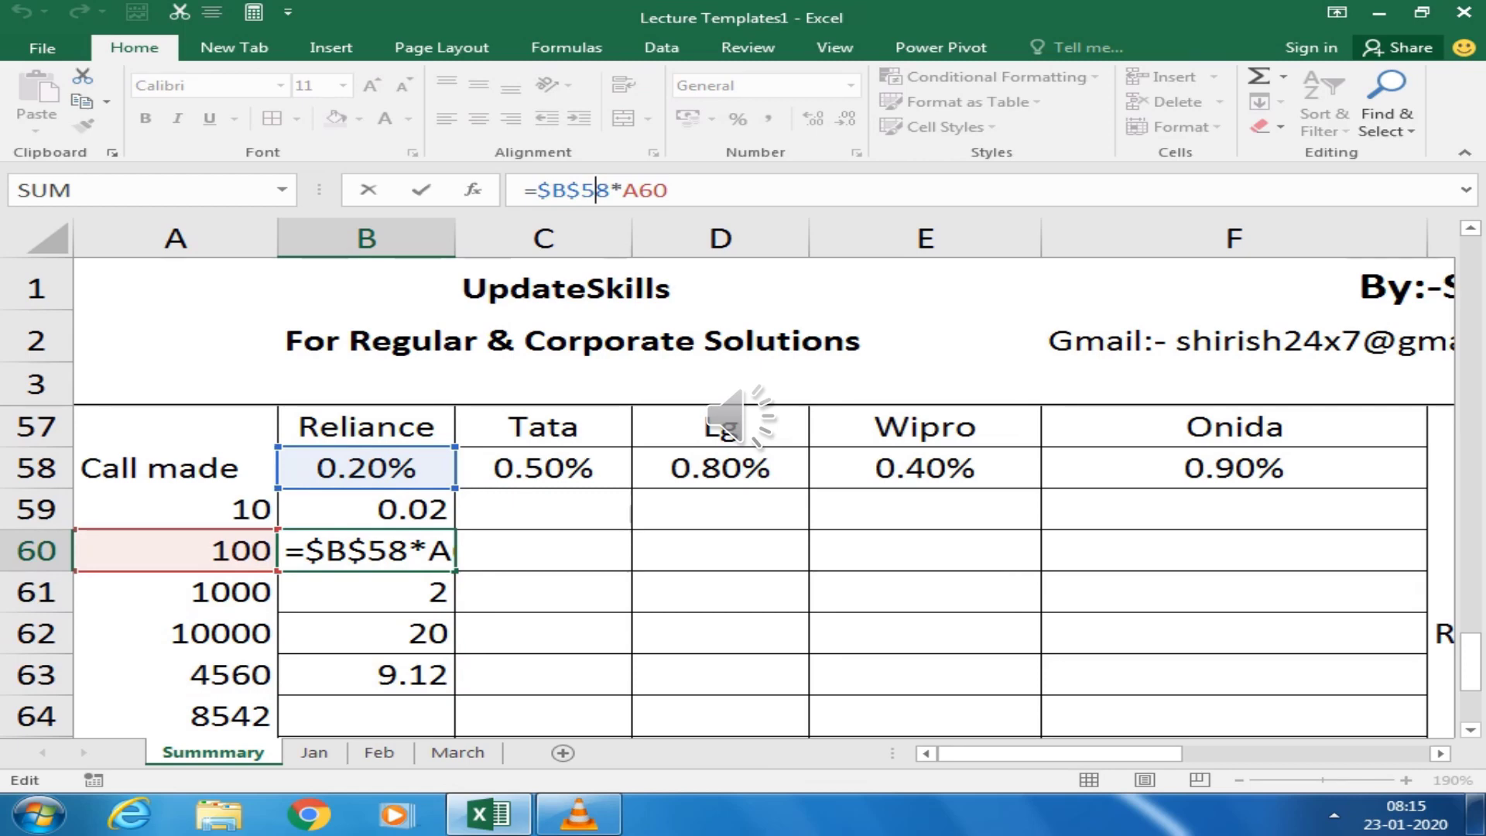
key(ctrl+Return)
click(367, 508)
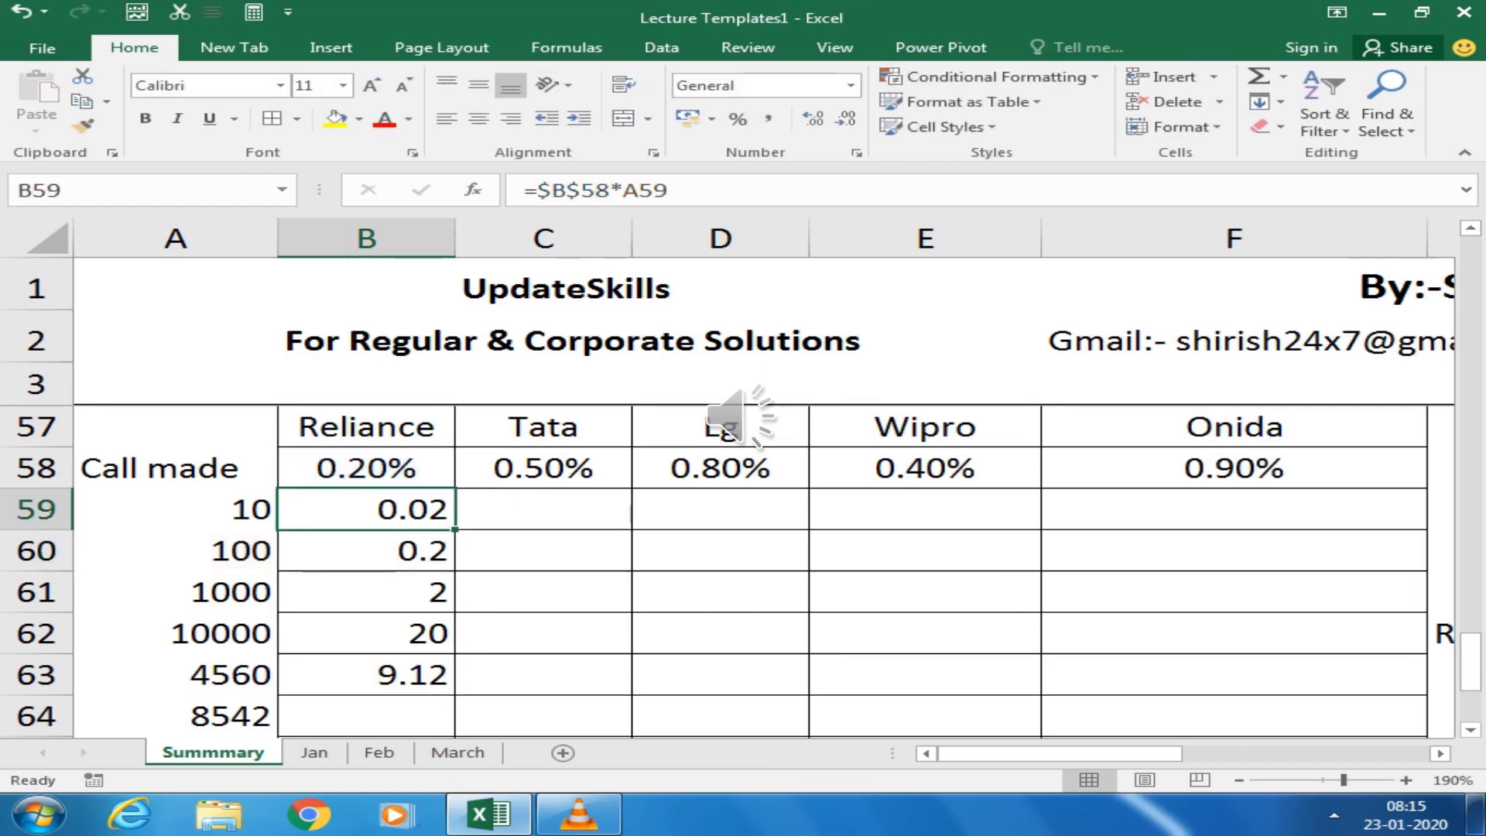
drag(455, 530, 1238, 511)
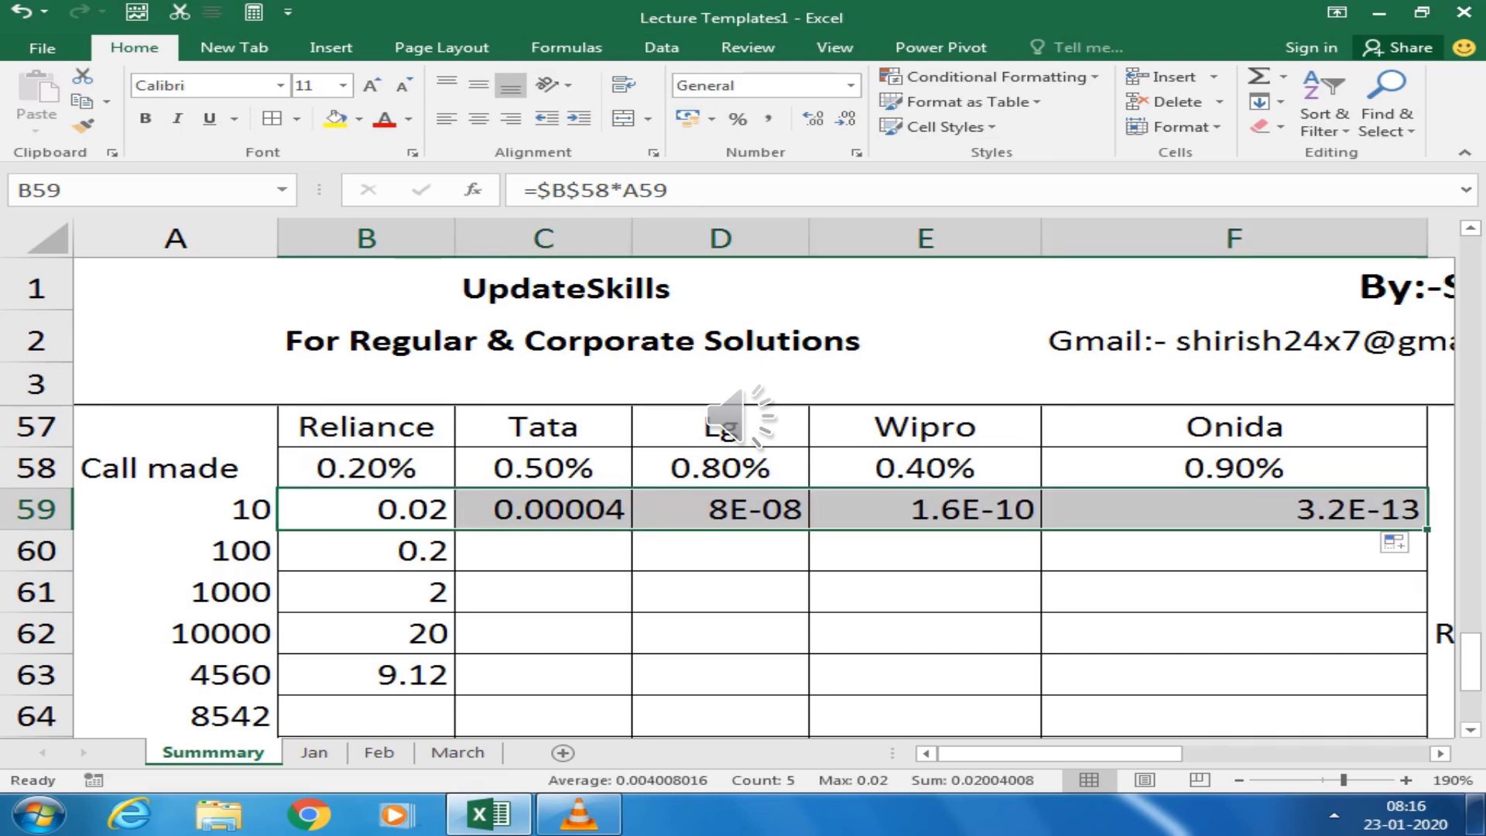
click(721, 509)
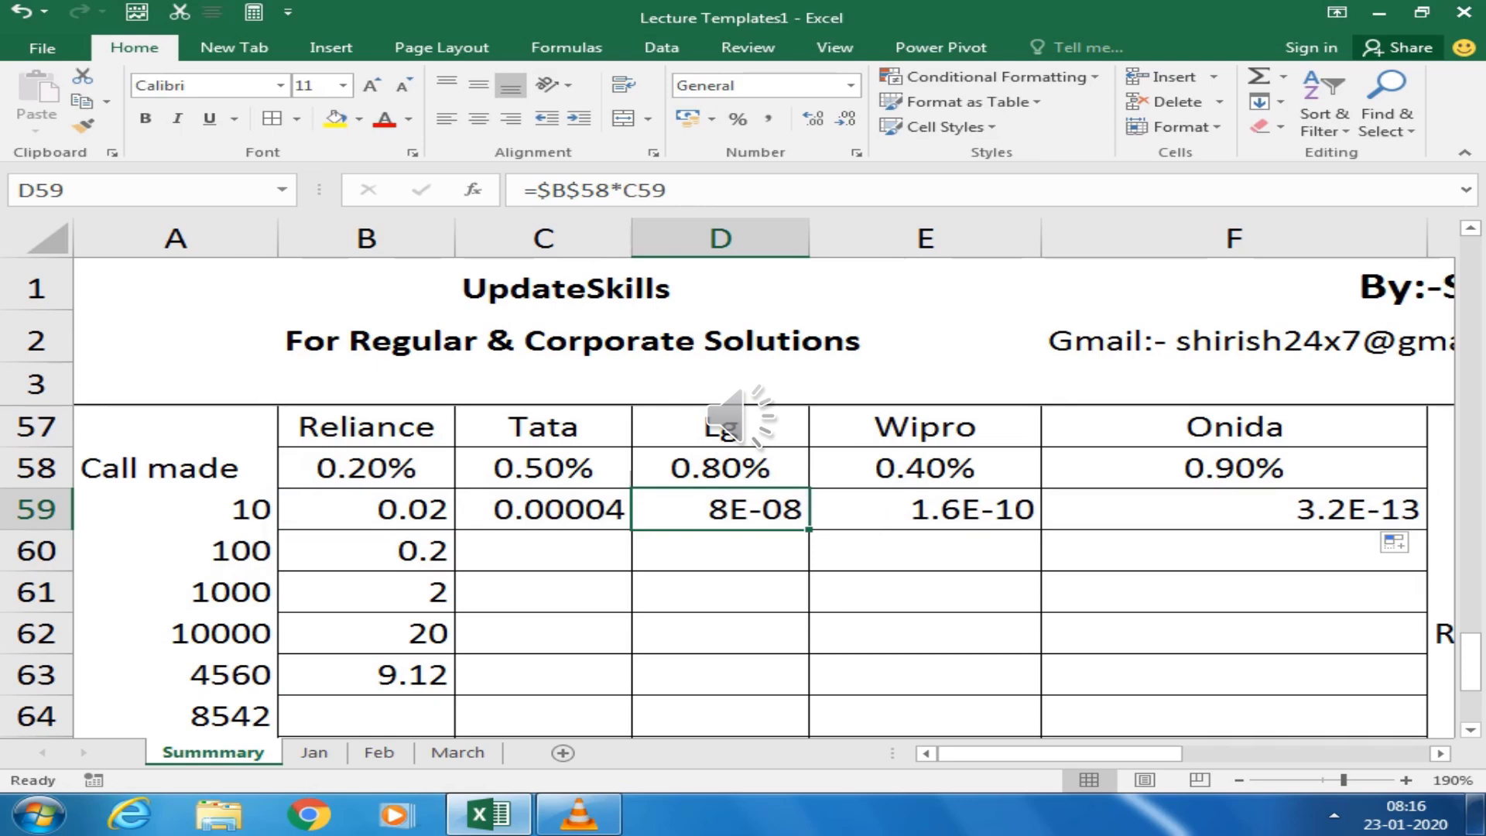
click(175, 508)
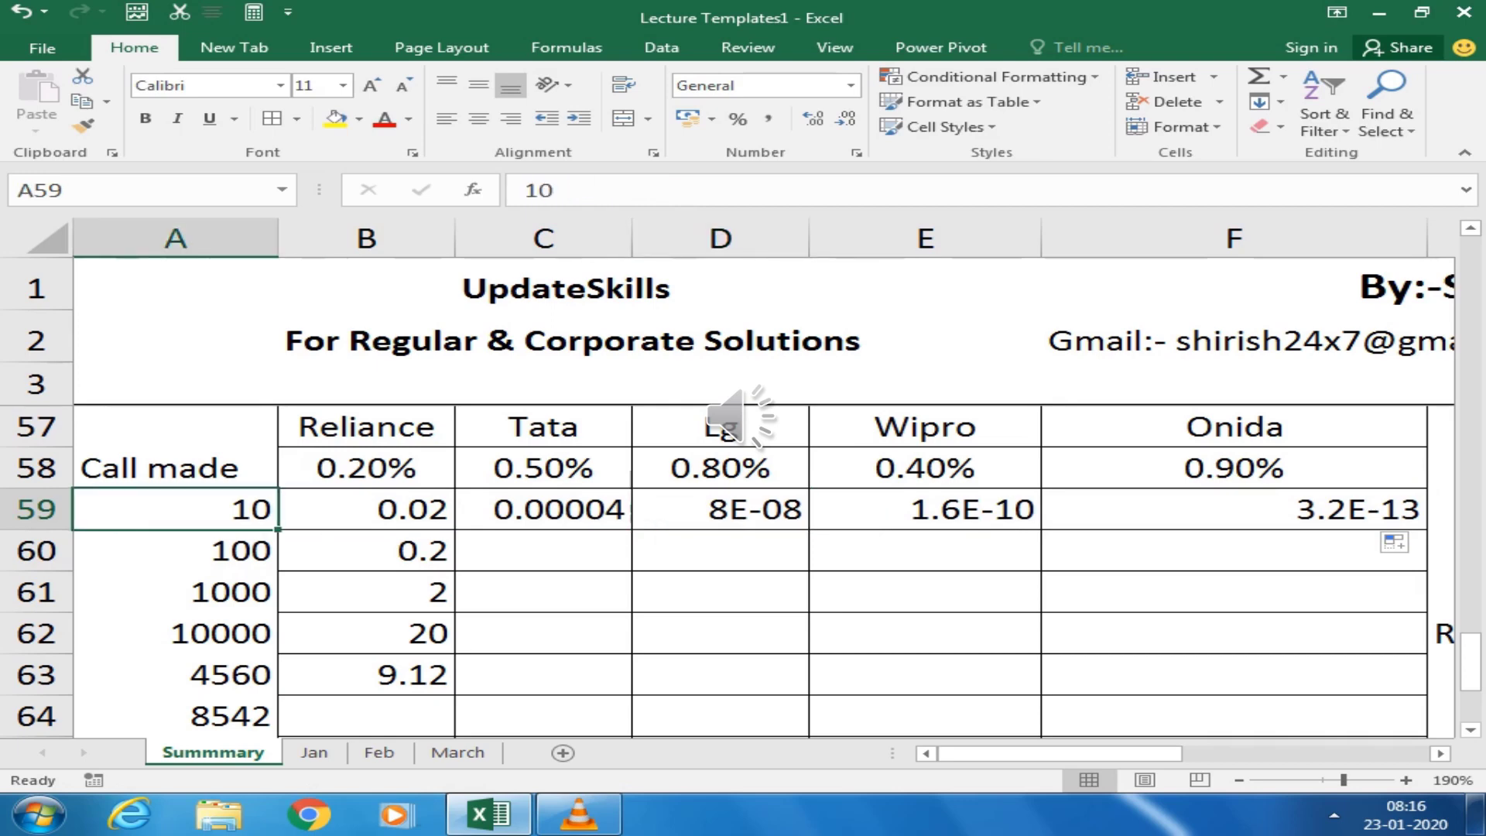
drag(366, 467, 1234, 467)
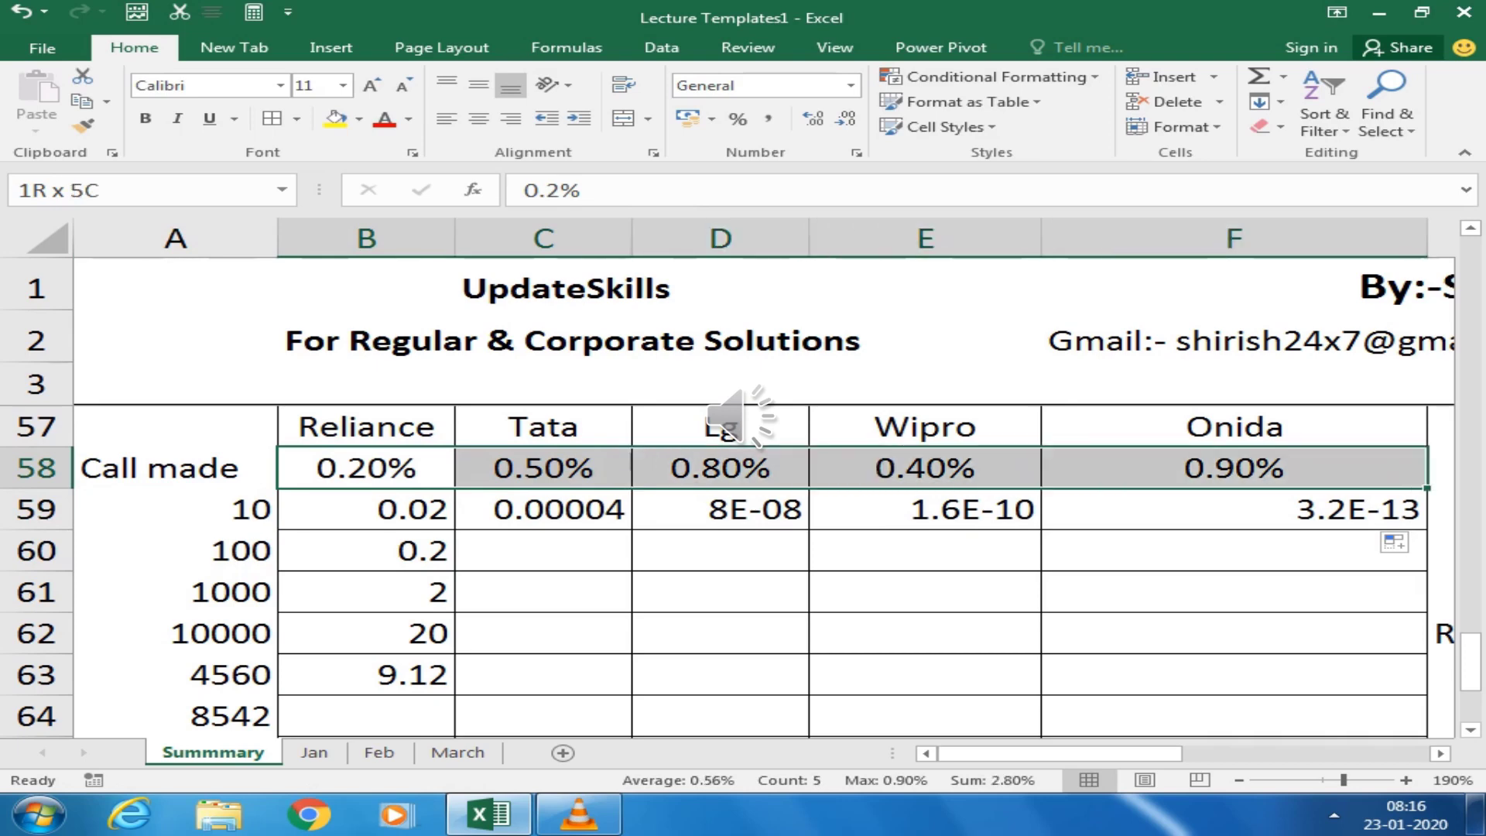
click(175, 508)
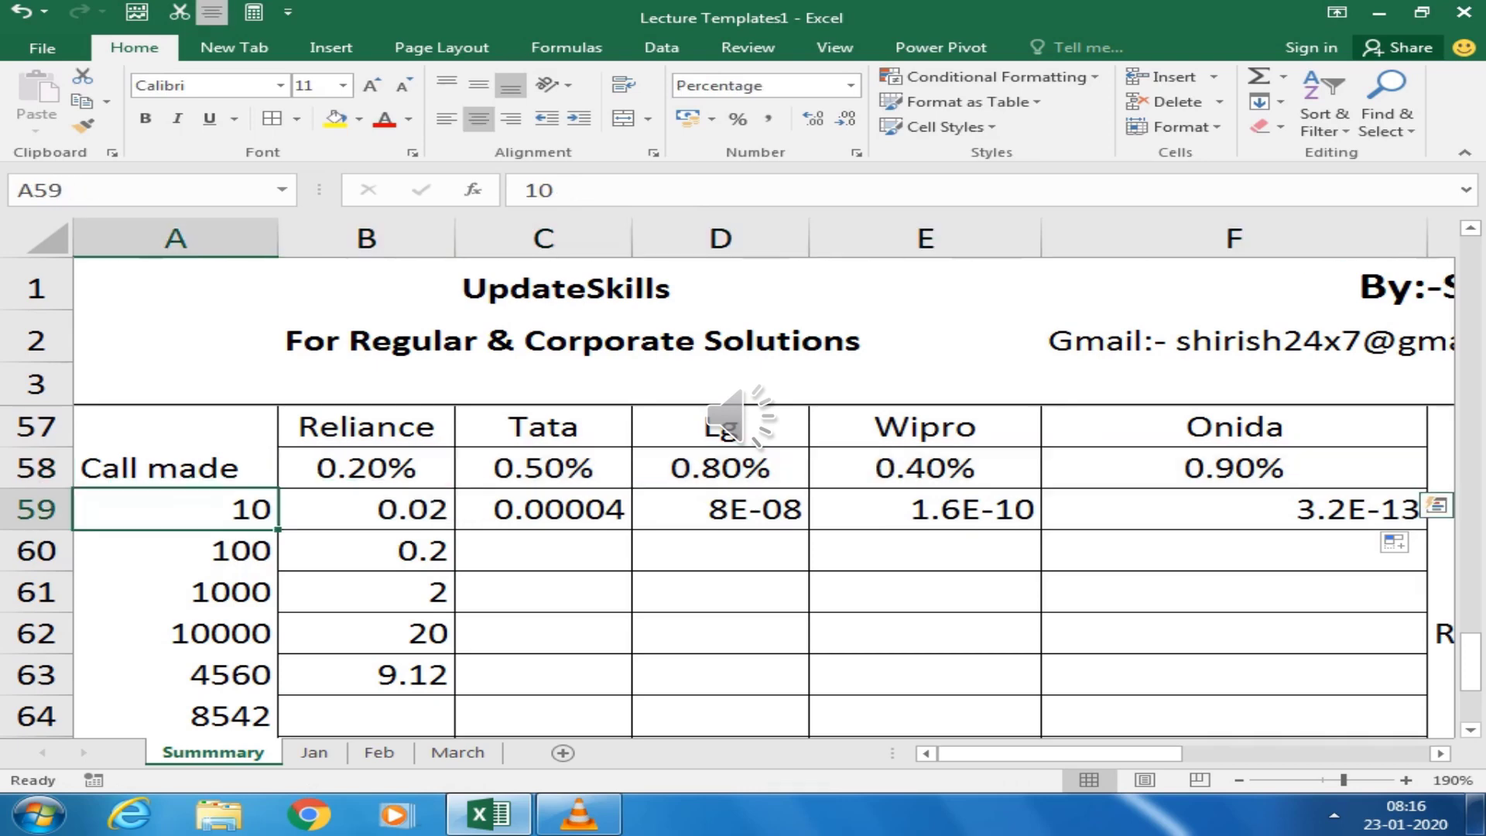
drag(366, 509, 366, 715)
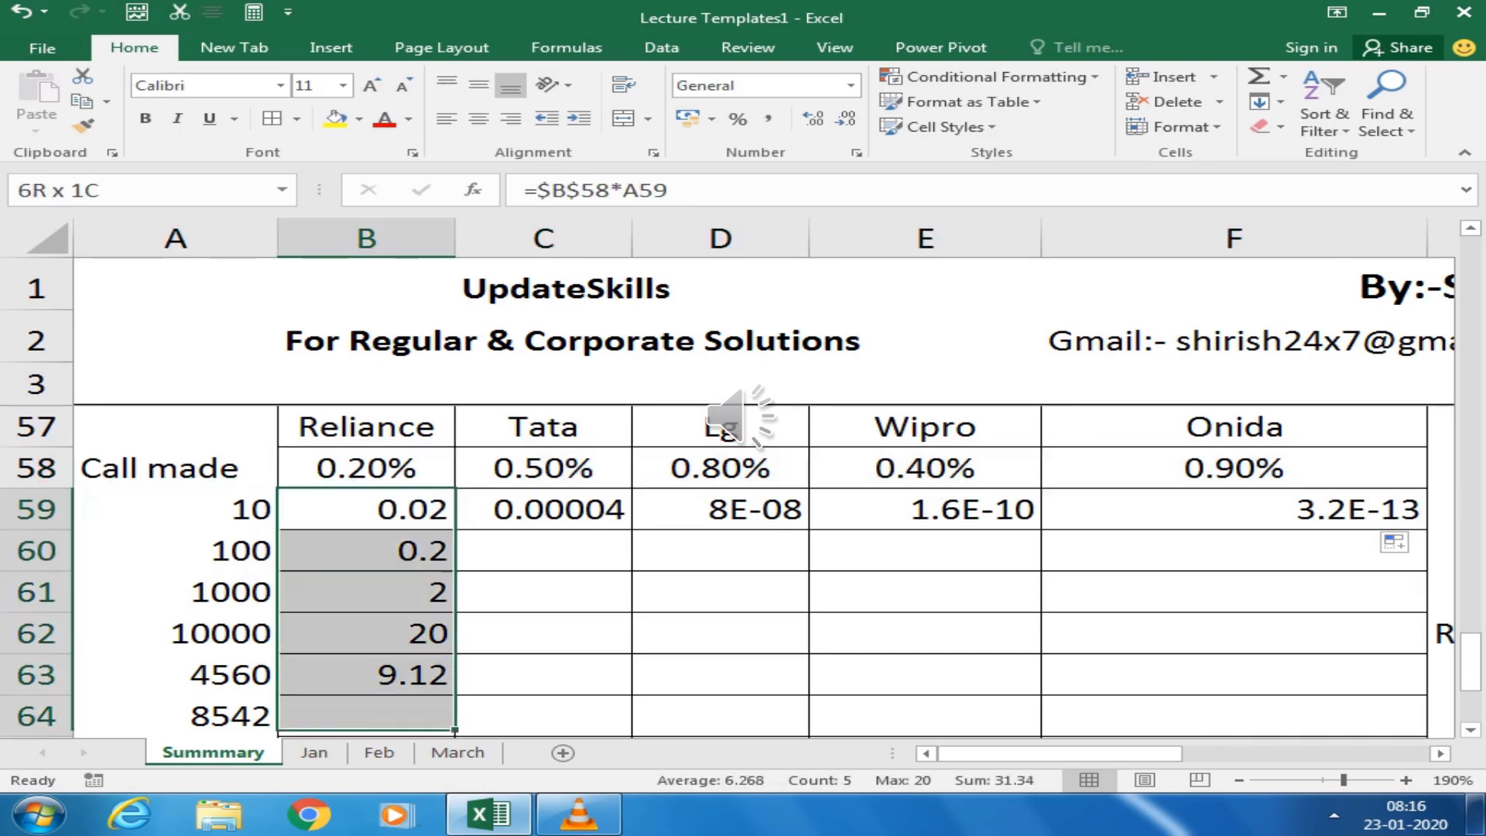
click(366, 467)
key(ctrl+c)
key(Escape)
drag(175, 509, 175, 716)
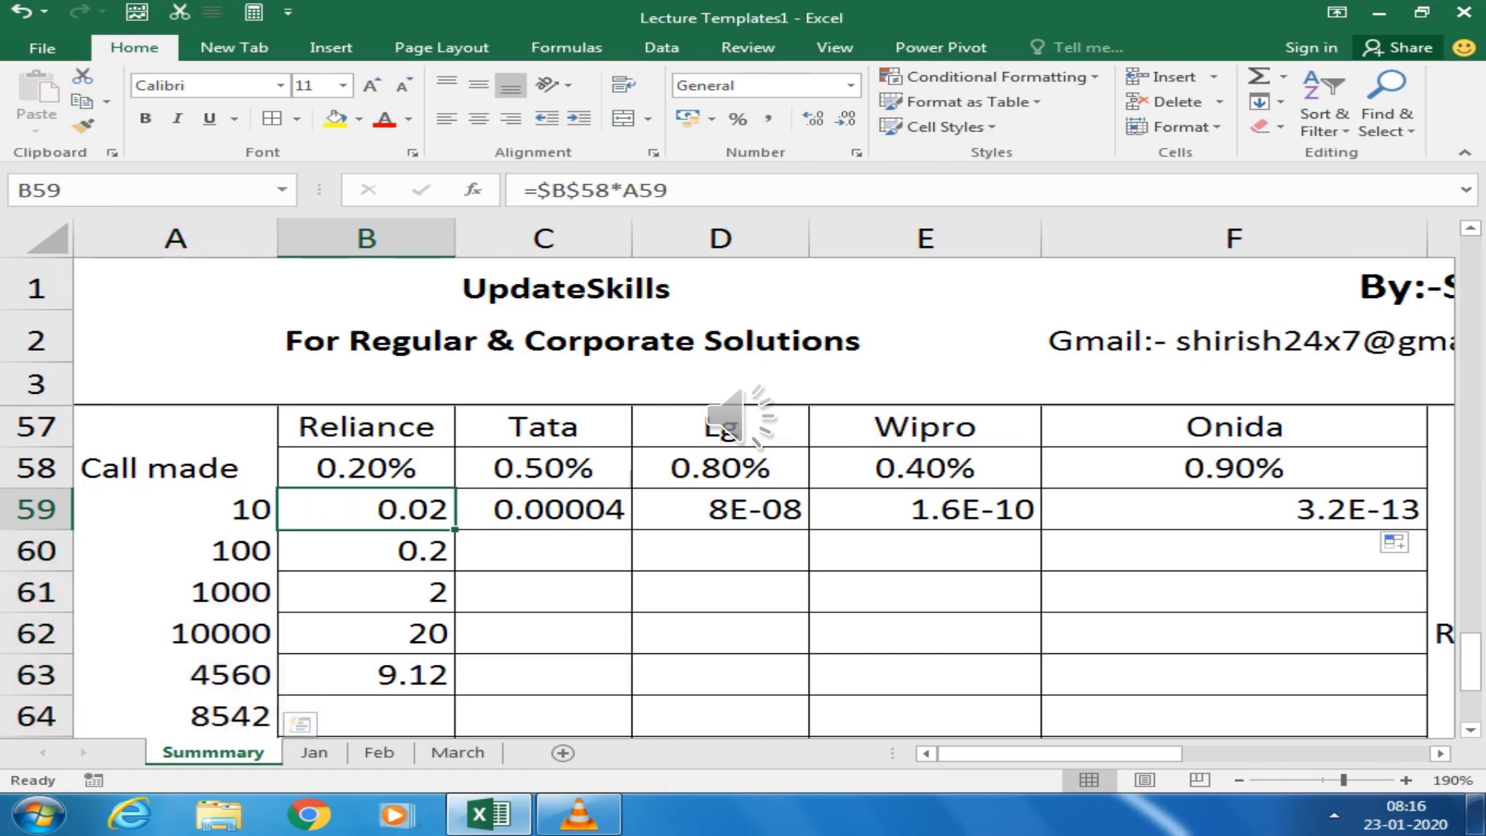
mouse_move(366, 509)
mouse_down()
mouse_move(1006, 550)
mouse_move(366, 675)
mouse_up()
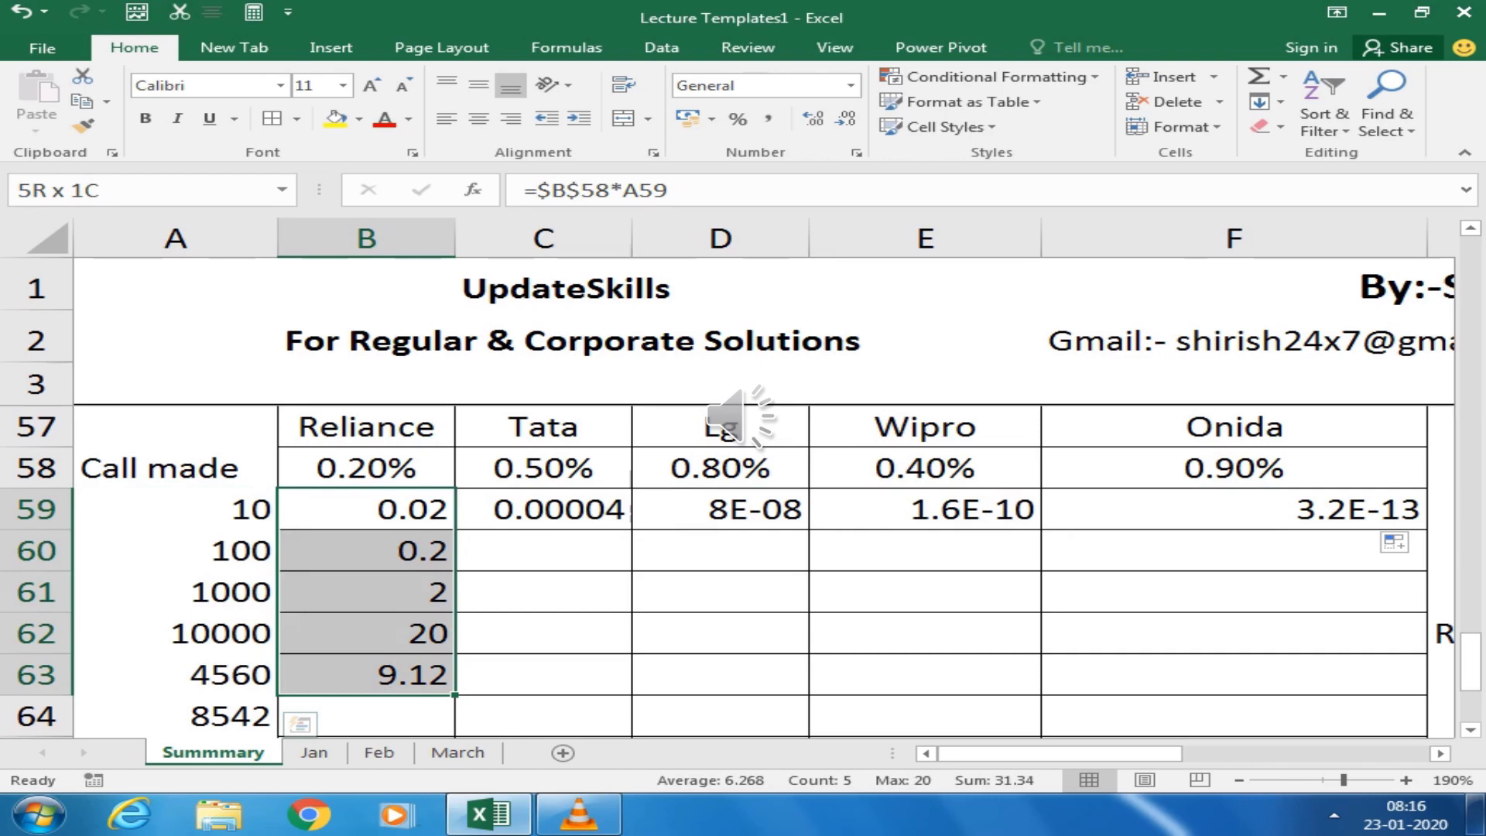
mouse_move(366, 674)
mouse_down()
mouse_move(366, 550)
mouse_move(366, 633)
mouse_move(366, 550)
mouse_move(720, 509)
mouse_move(1235, 551)
mouse_up()
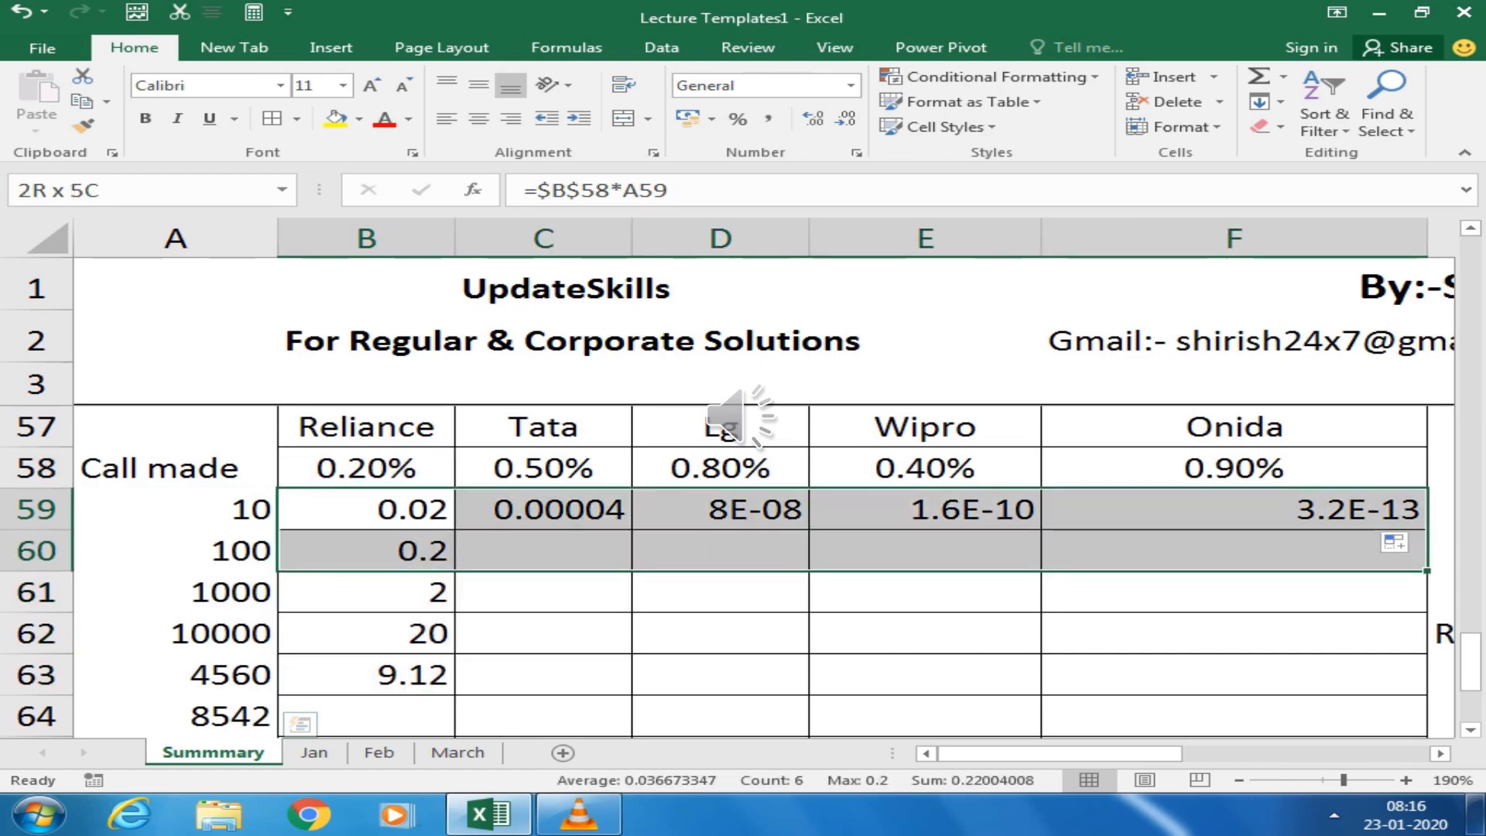
mouse_move(1235, 551)
mouse_down()
mouse_move(544, 551)
mouse_move(367, 633)
mouse_up()
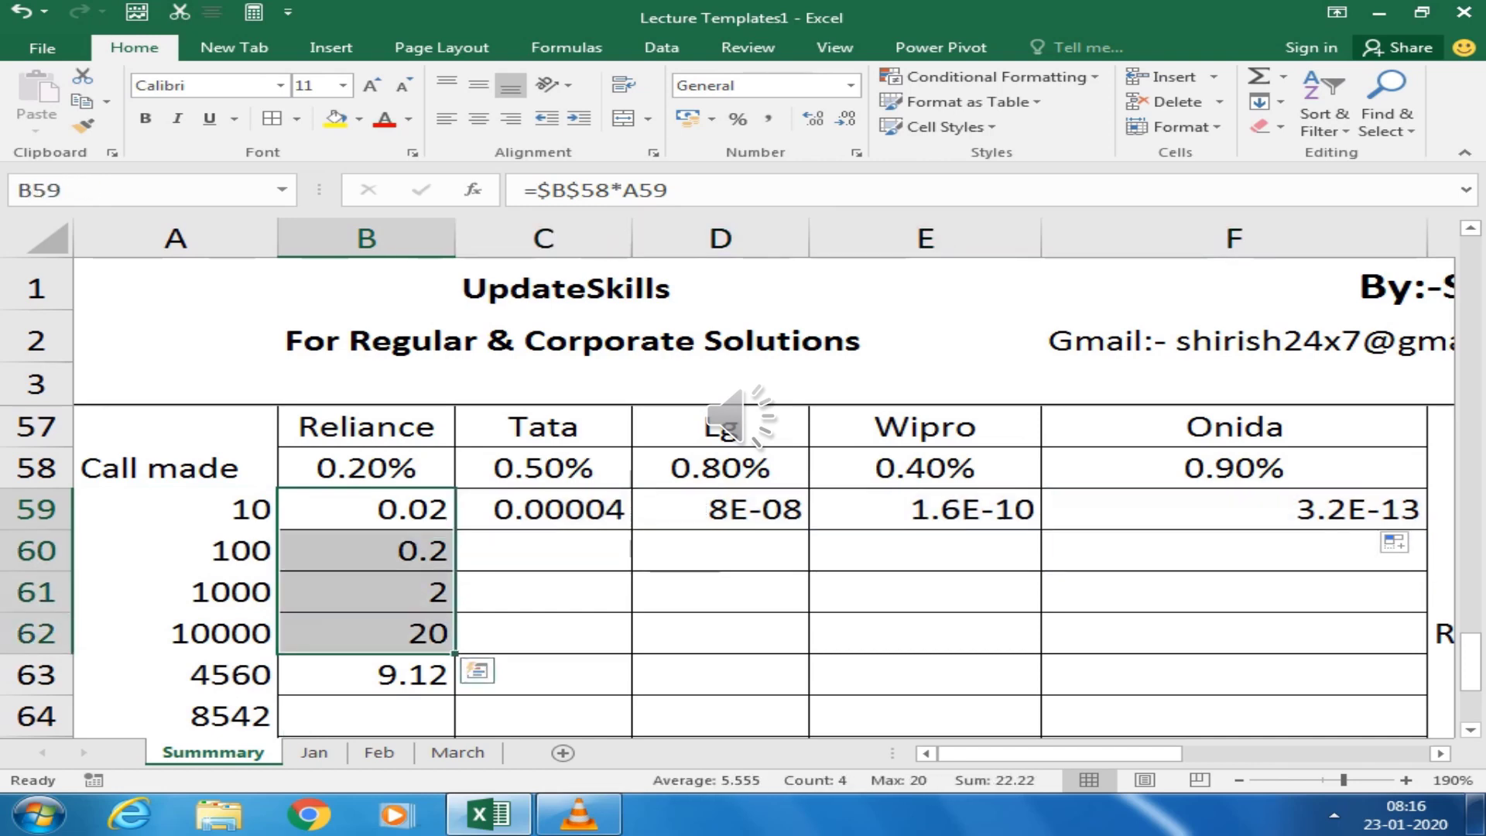
click(366, 509)
mouse_move(366, 508)
mouse_down()
mouse_move(1235, 509)
mouse_move(1235, 674)
mouse_up()
Clear B59:F63 and start a new B59 formula reading =A59
key(Delete)
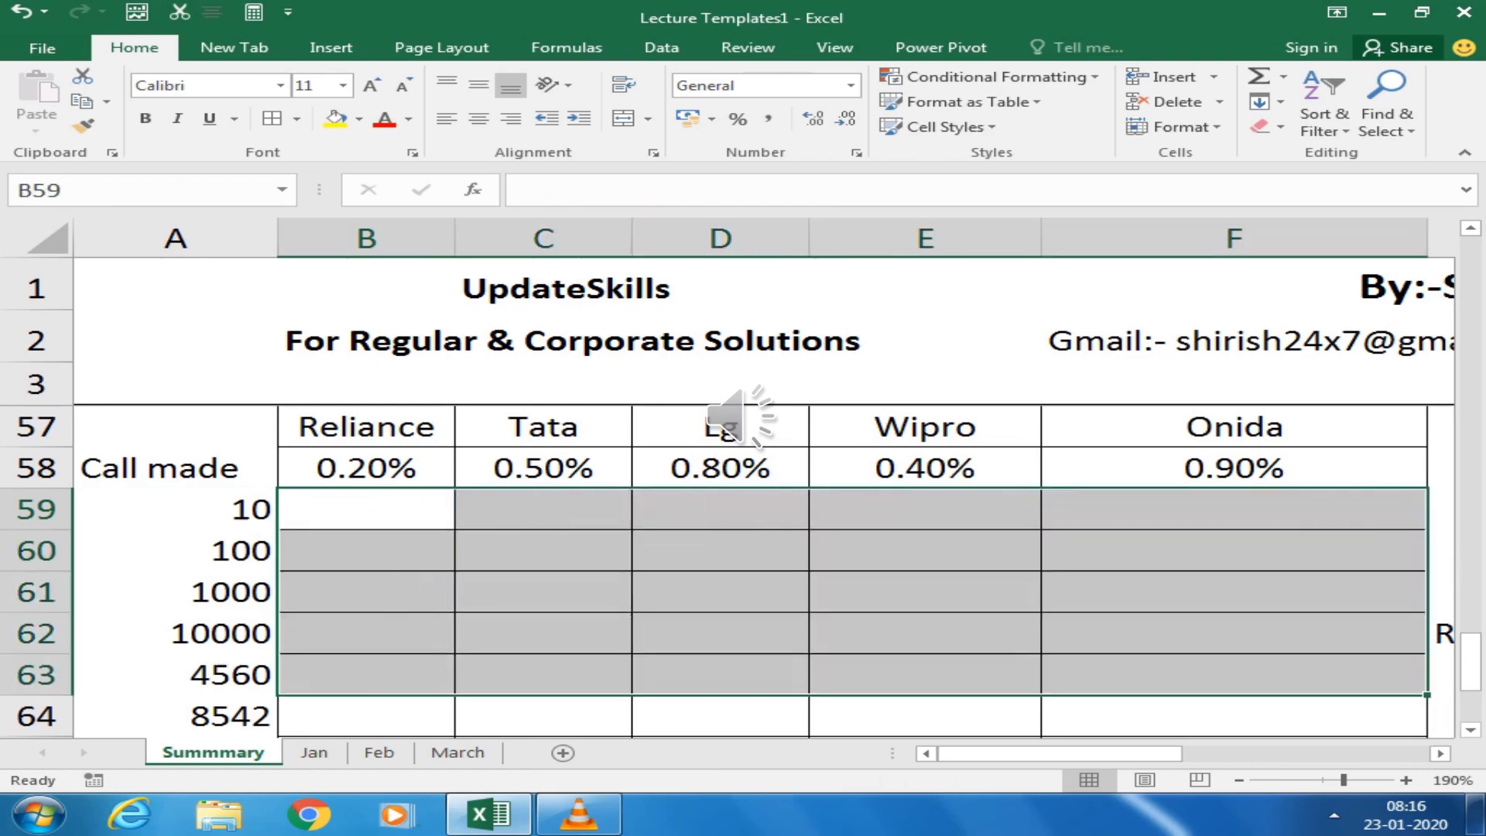
key(Left)
key(Right)
text(=)
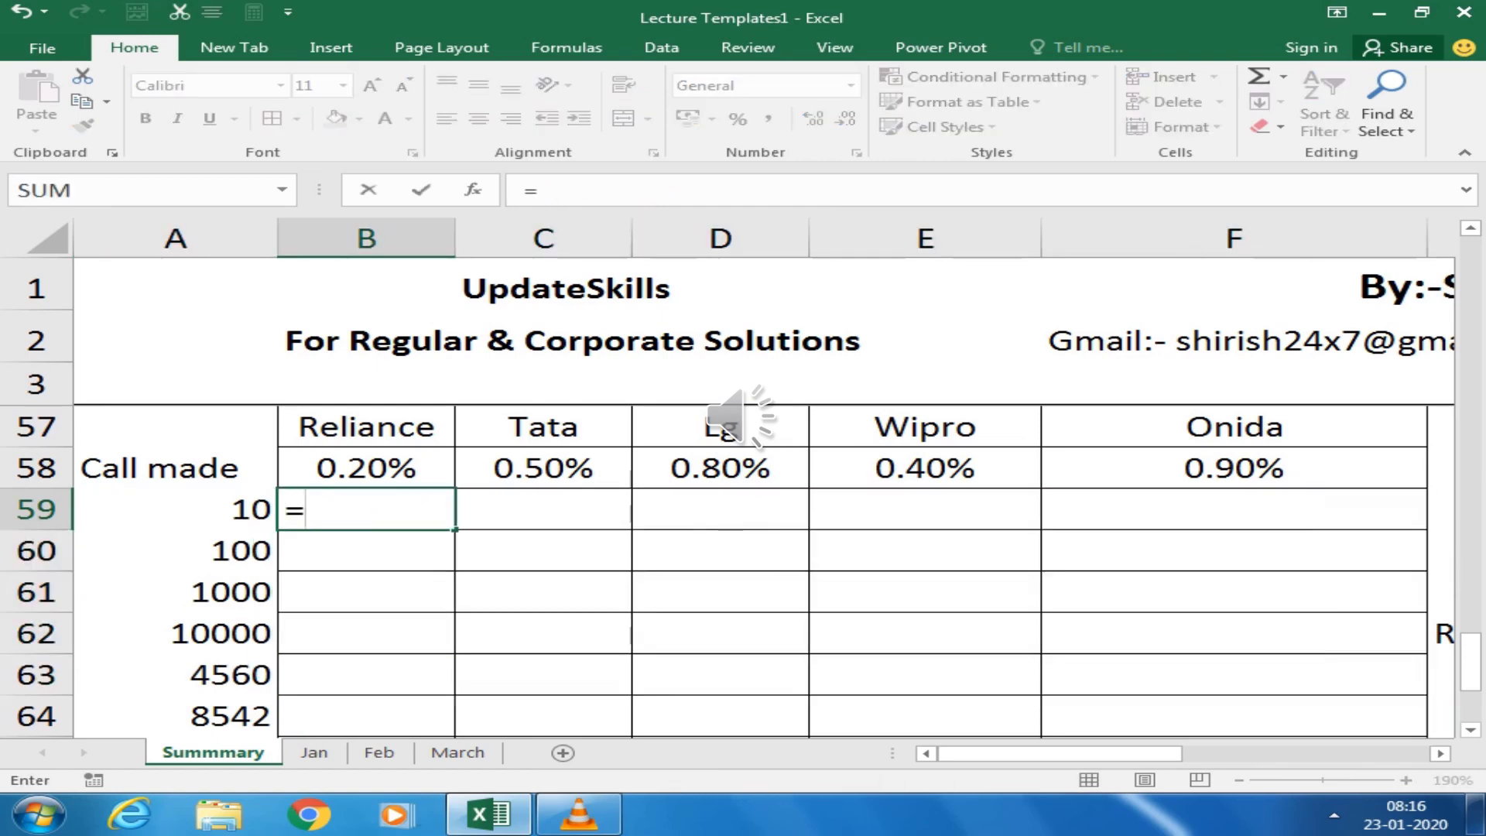
key(Left)
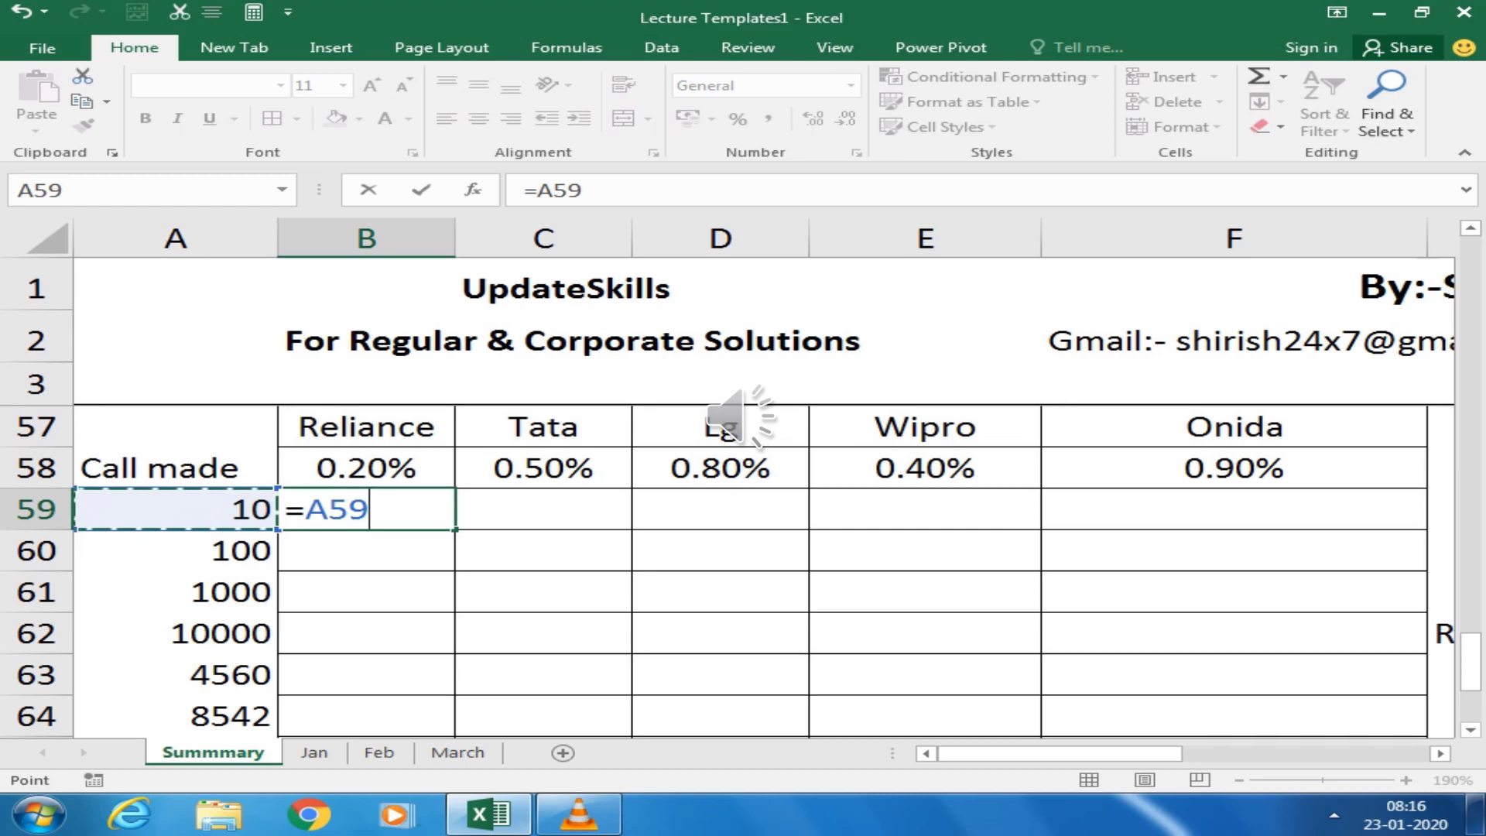
Scroll the sheet to view the F4 reference notes
mouse_move(1060, 754)
mouse_down()
mouse_move(1282, 754)
mouse_move(1267, 754)
mouse_up()
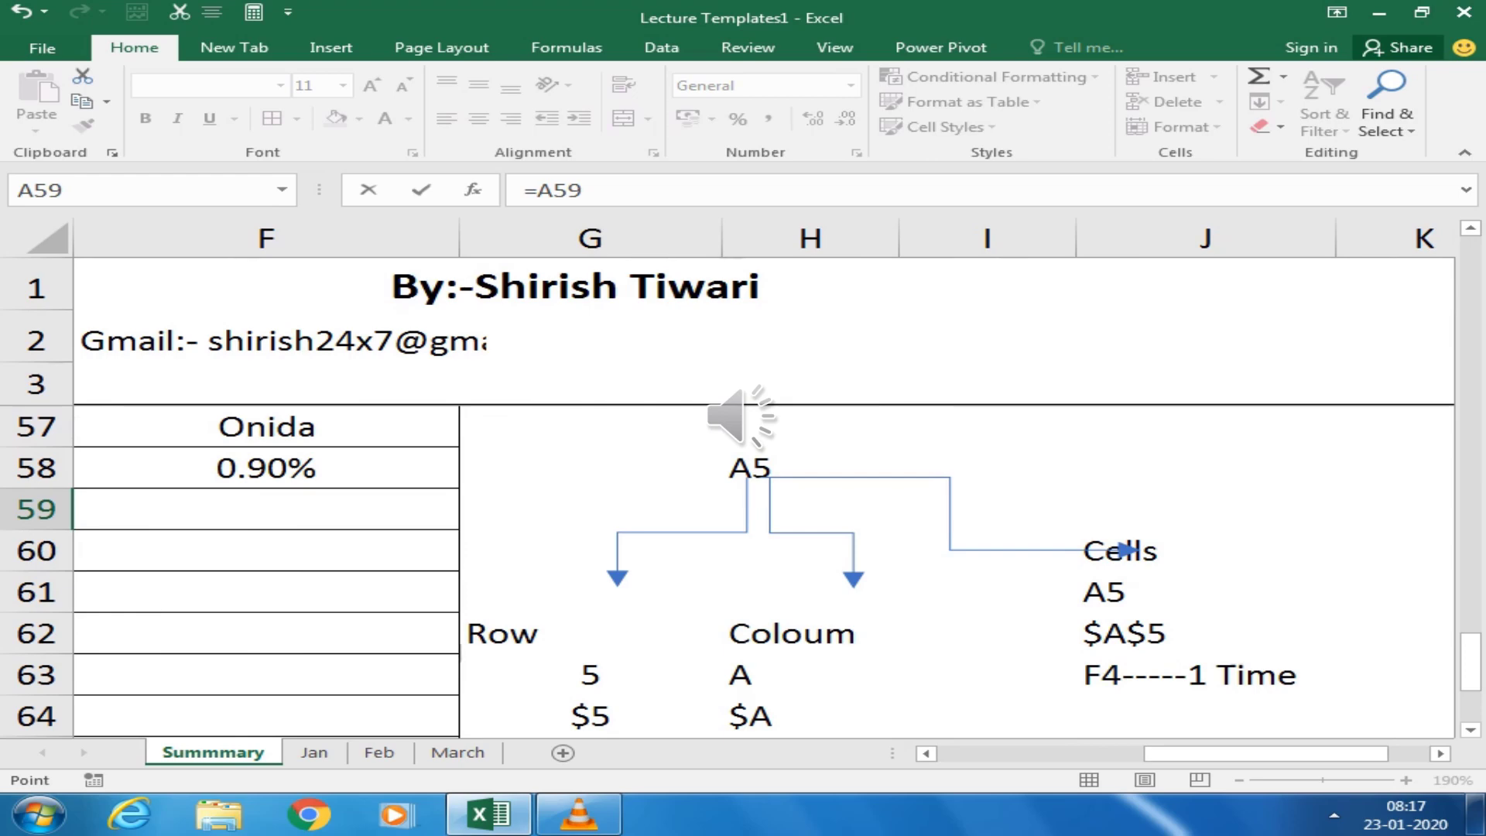
scroll(741, 570, down, 1)
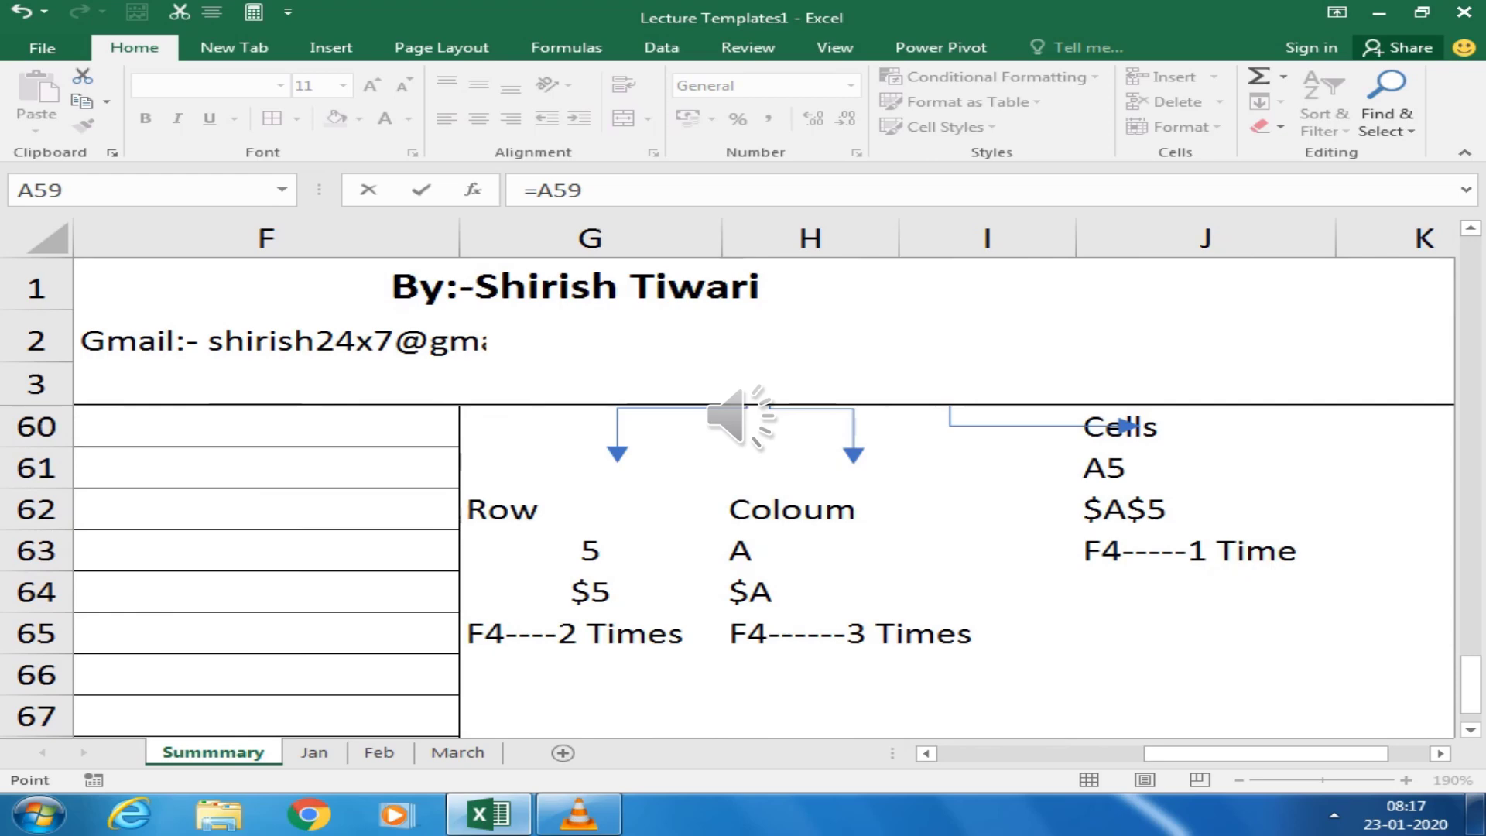
drag(1266, 755, 1061, 755)
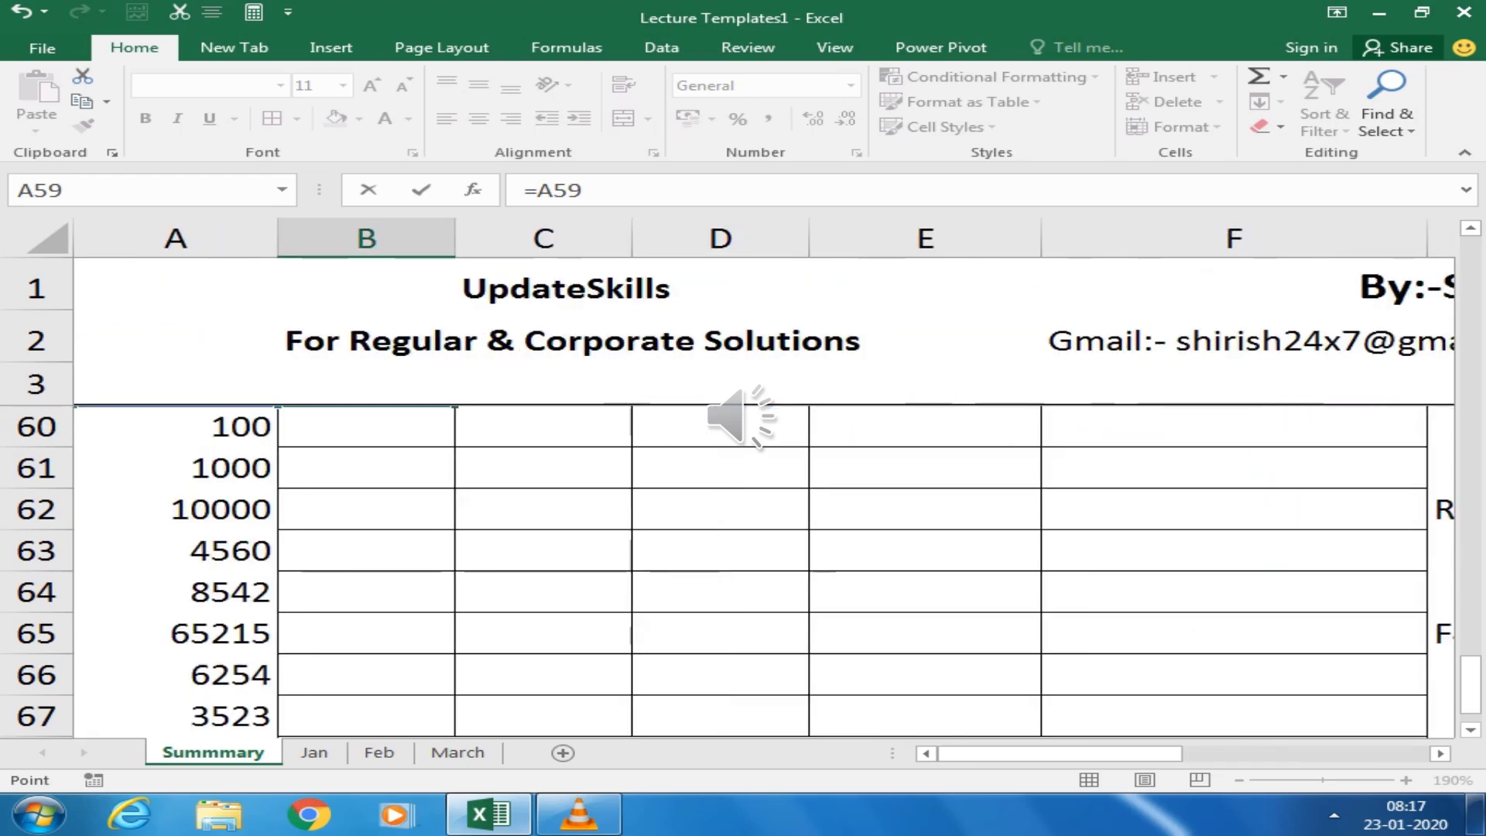
scroll(743, 570, up, 4)
scroll(744, 570, down, 2)
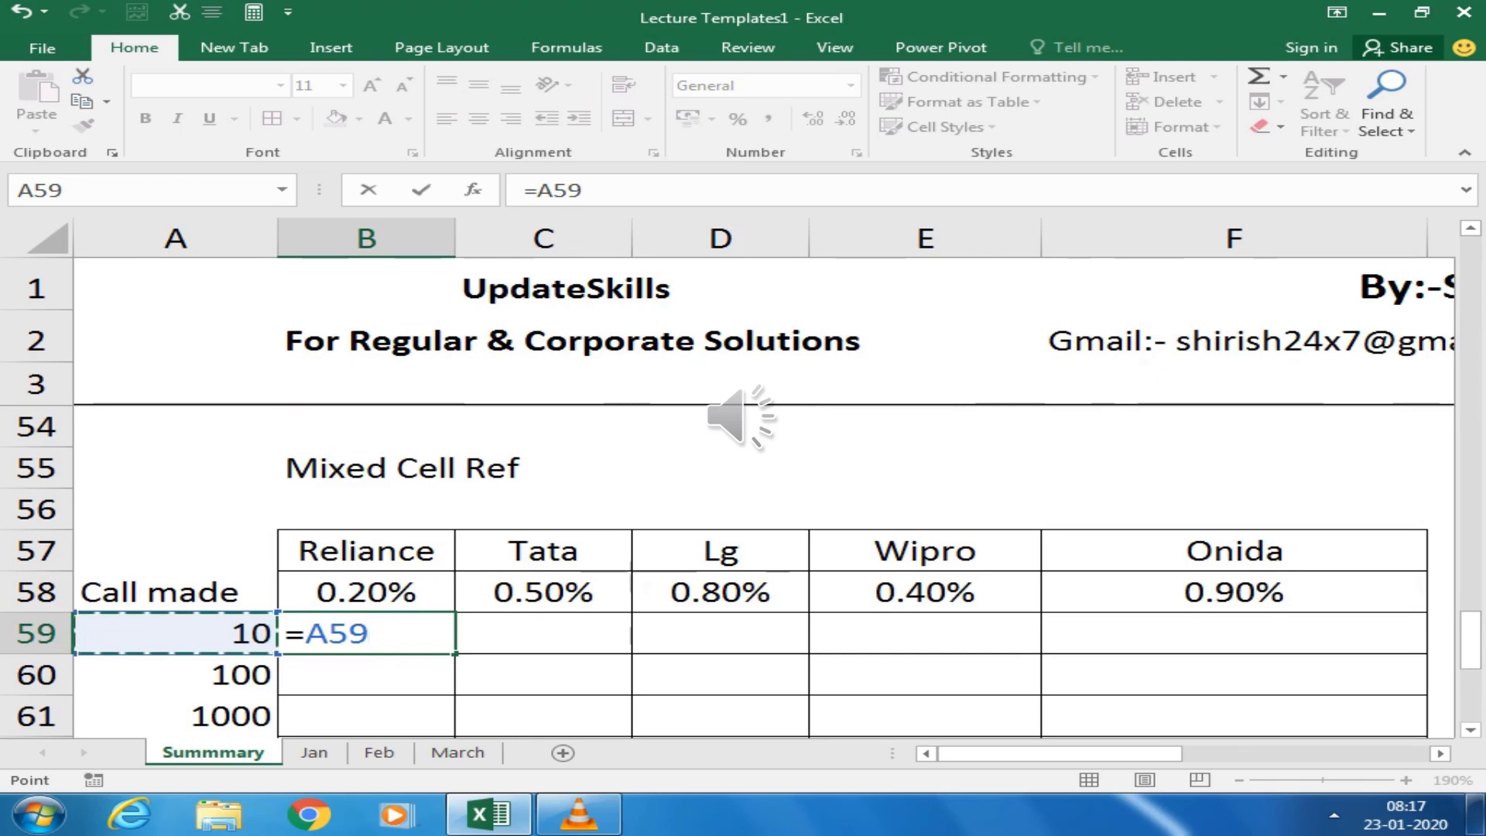
Complete B59 as =$A59*B$58, locking A59's column and B58's row, giving 0.02
key(F4)
key(F4)
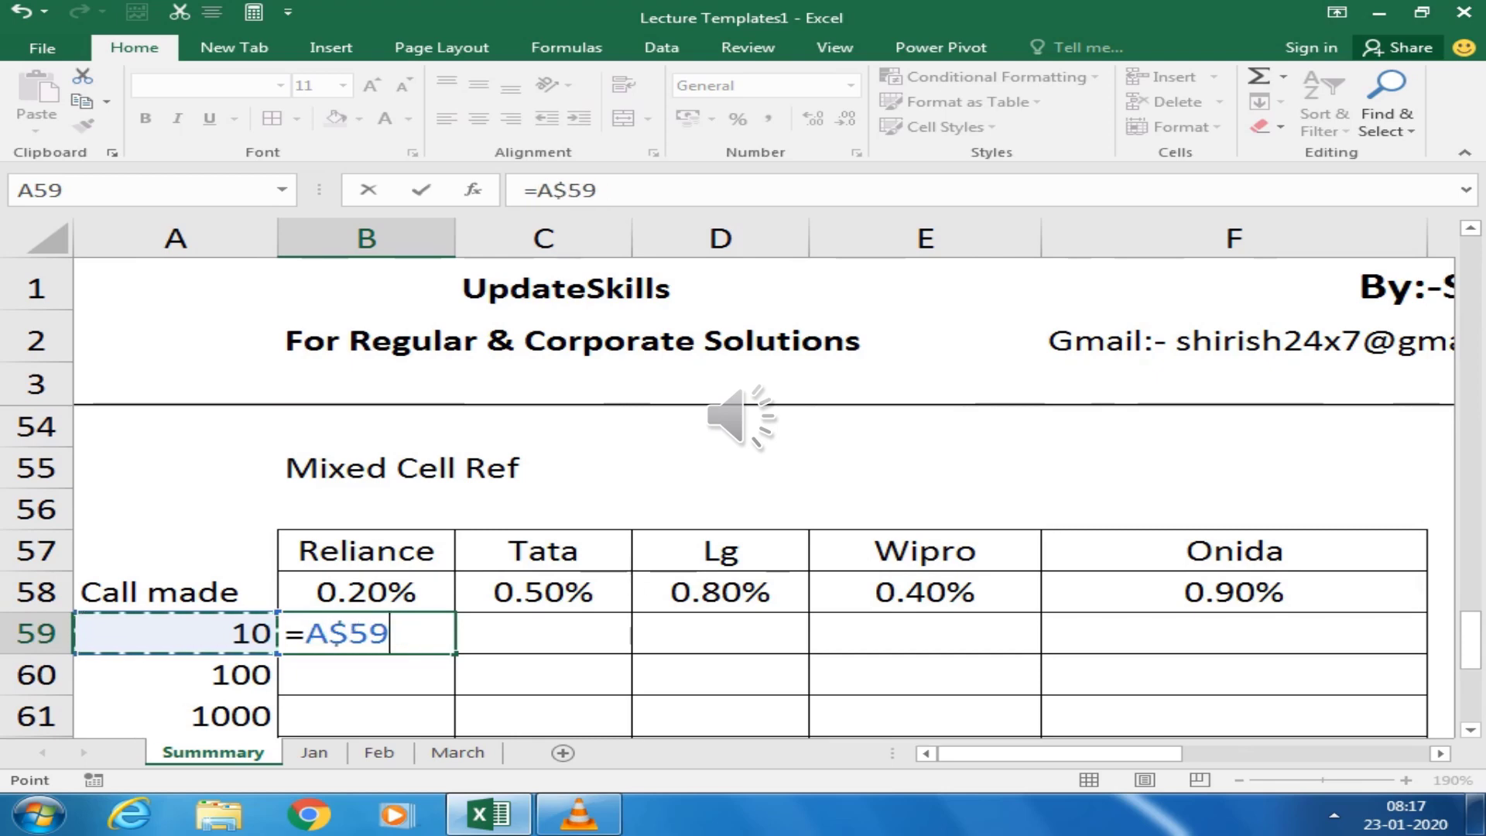
key(F4)
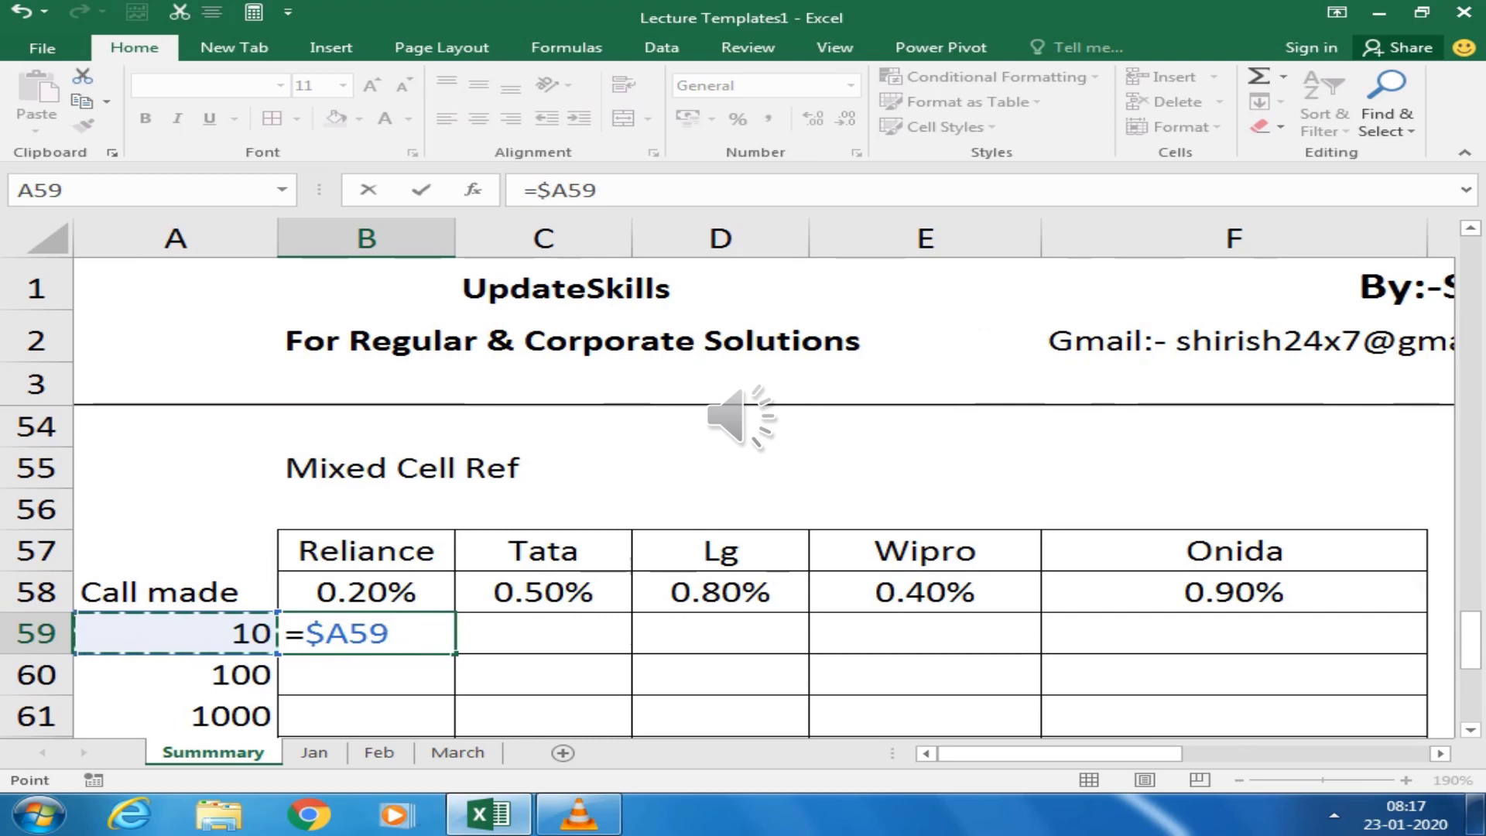
text(*)
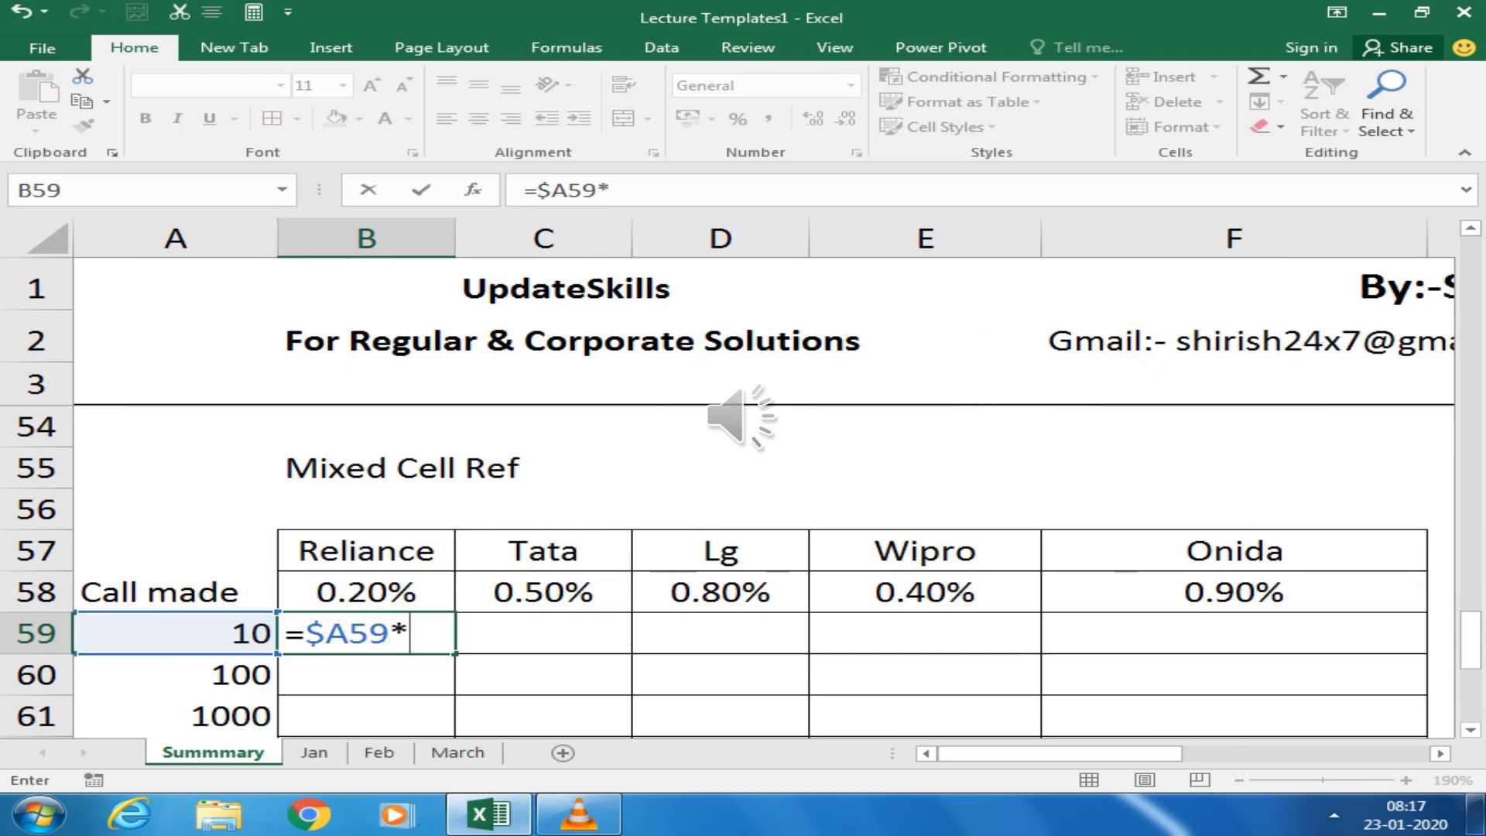
drag(366, 592, 774, 596)
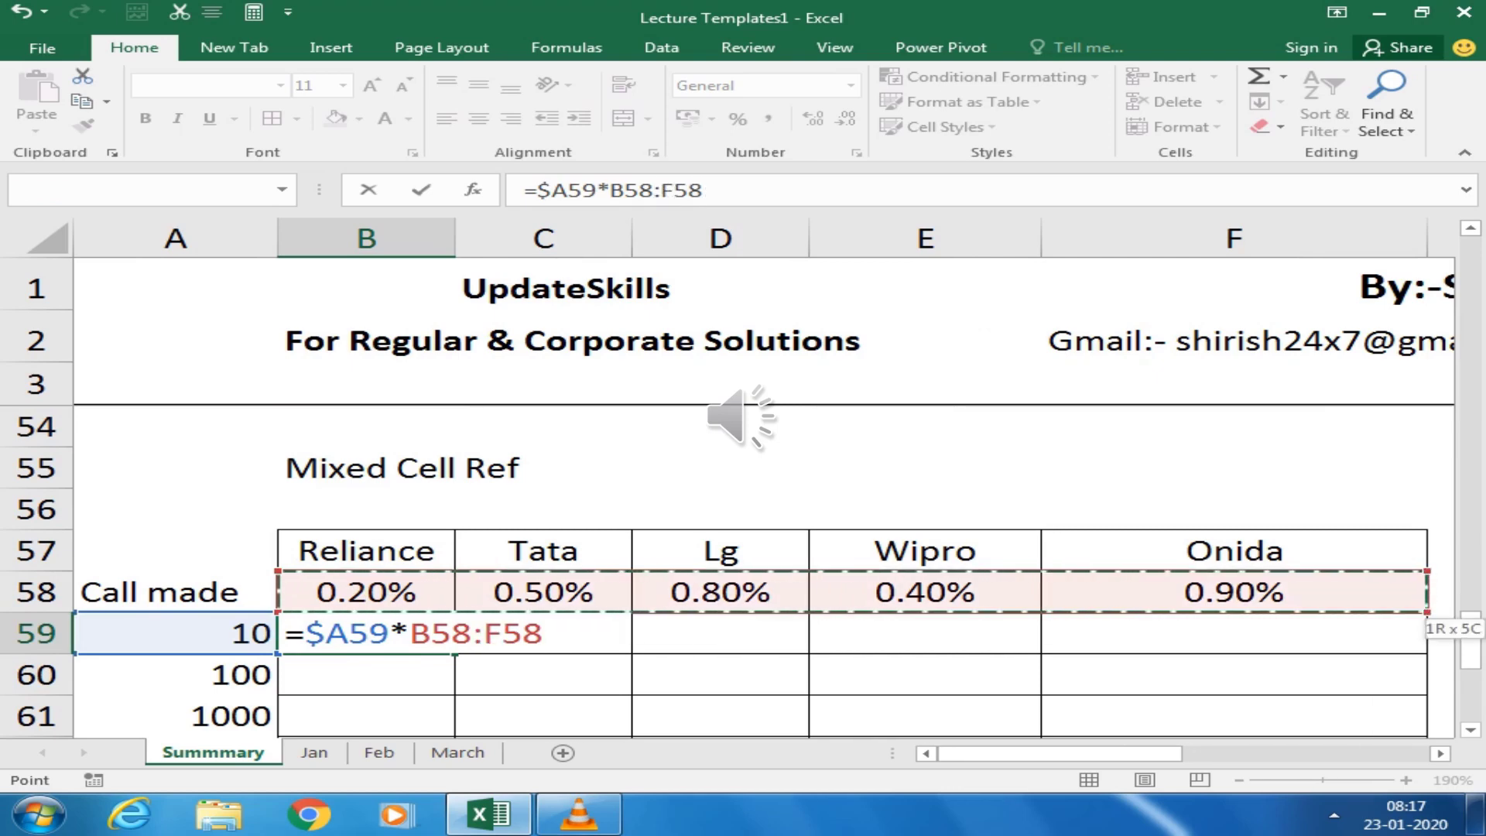
mouse_move(775, 594)
mouse_down()
mouse_move(972, 595)
mouse_move(453, 600)
mouse_up()
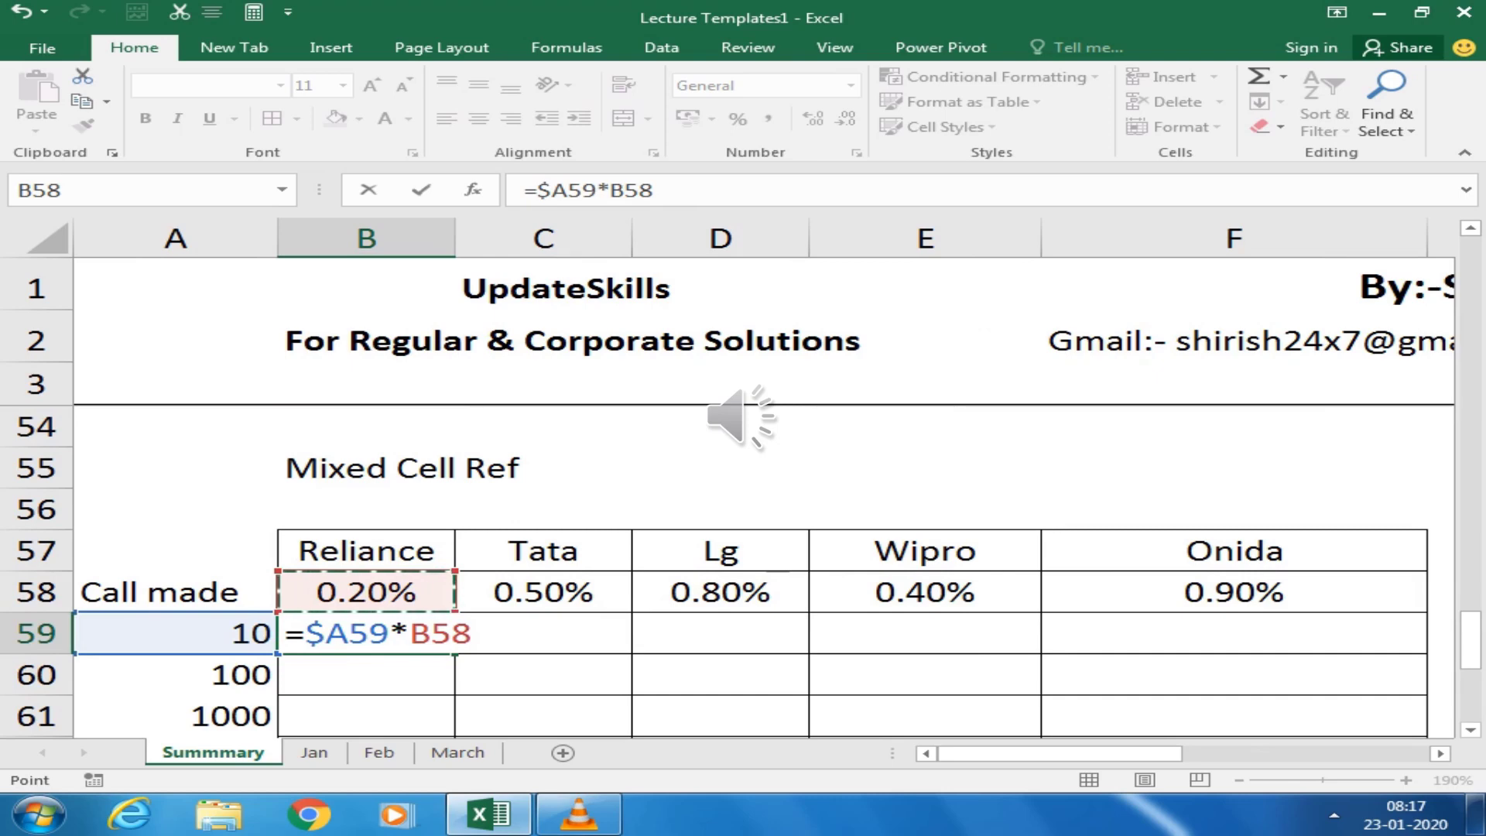
key(F4)
key(F4)
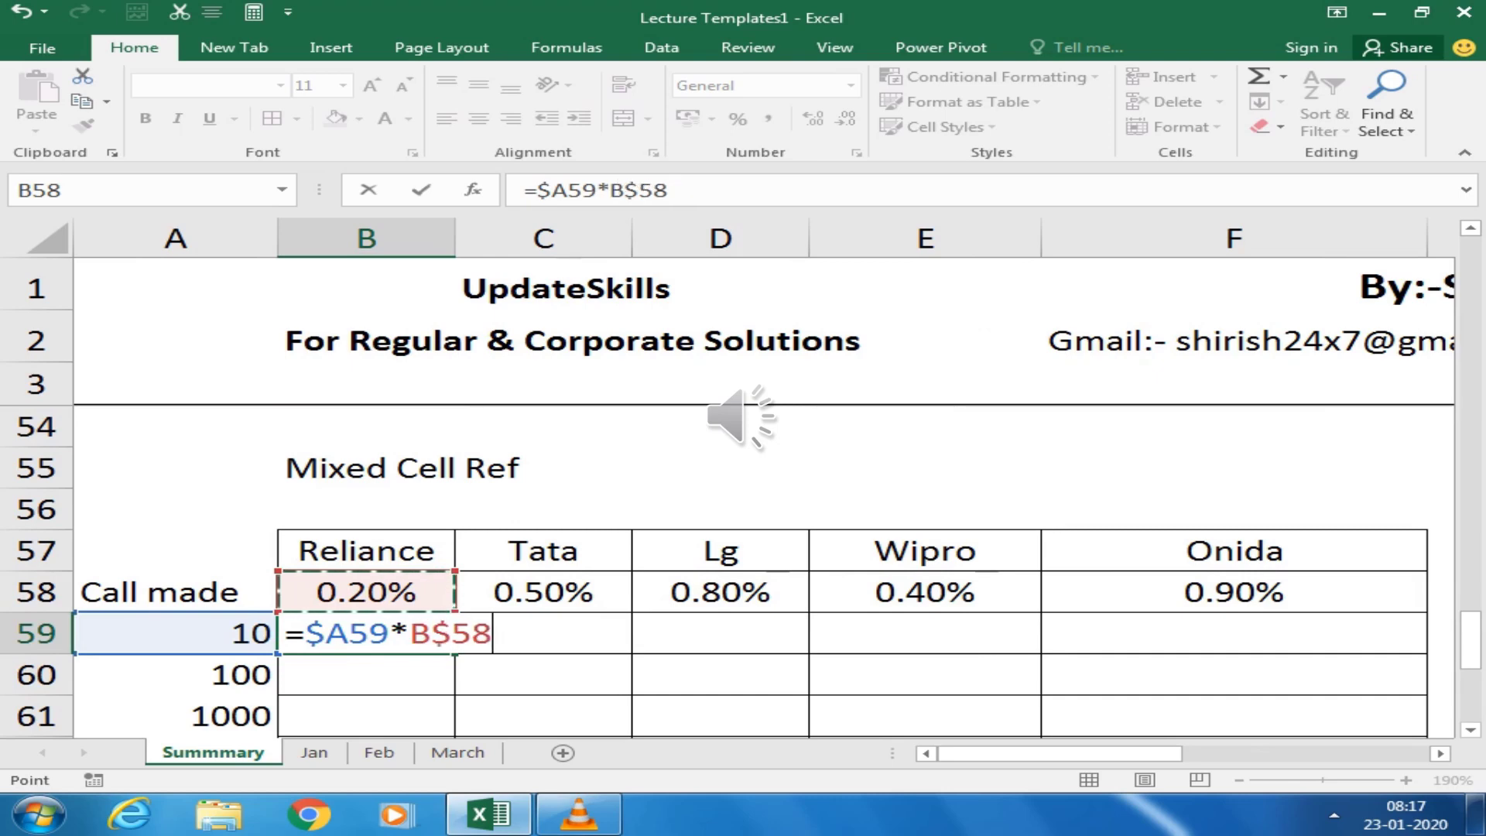
key(Return)
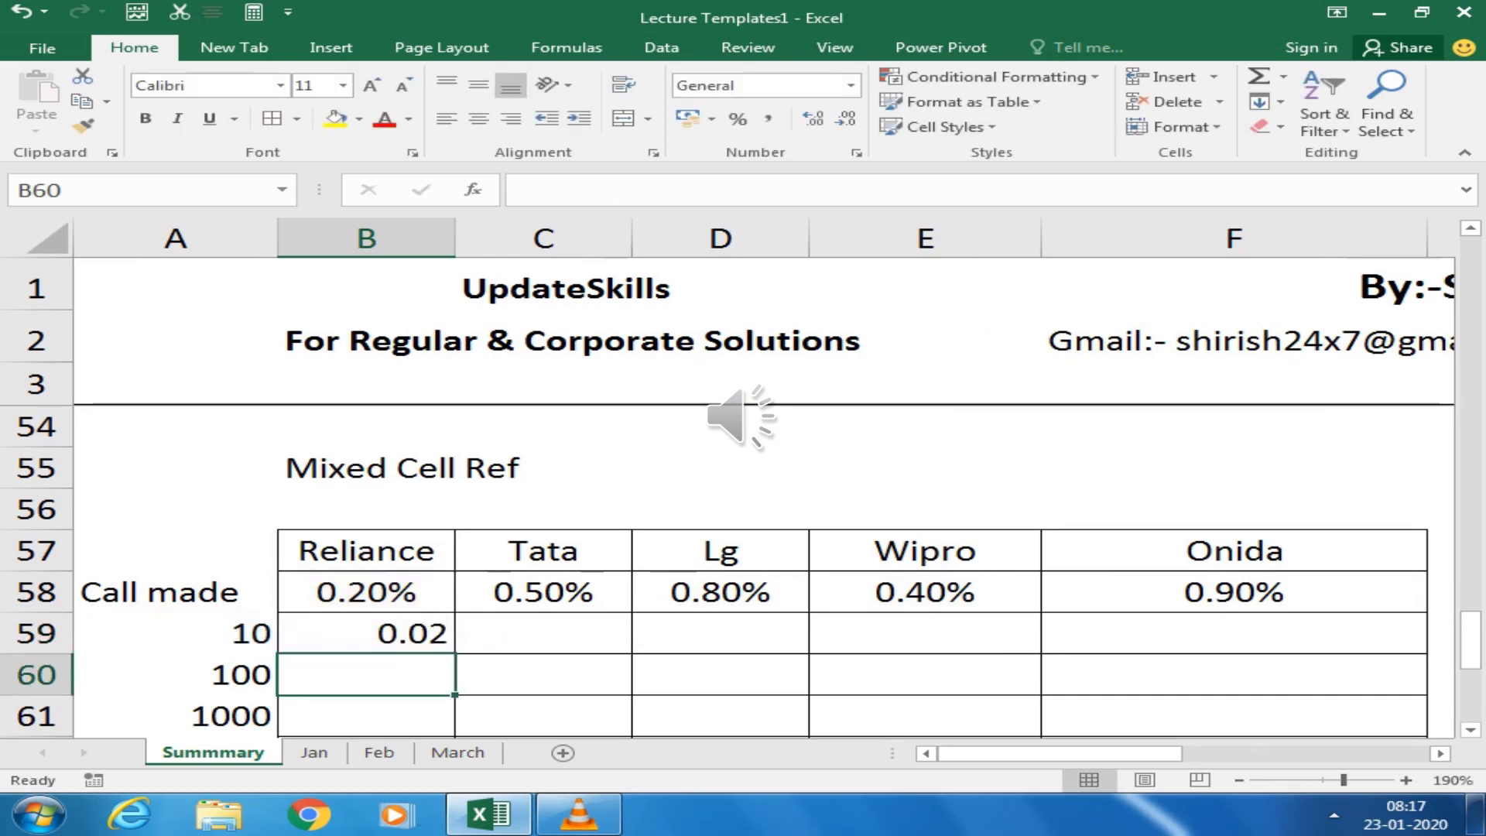
scroll(743, 573, down, 1)
Fill B59's formula down to row 64 and across to column F, then inspect E62
click(366, 509)
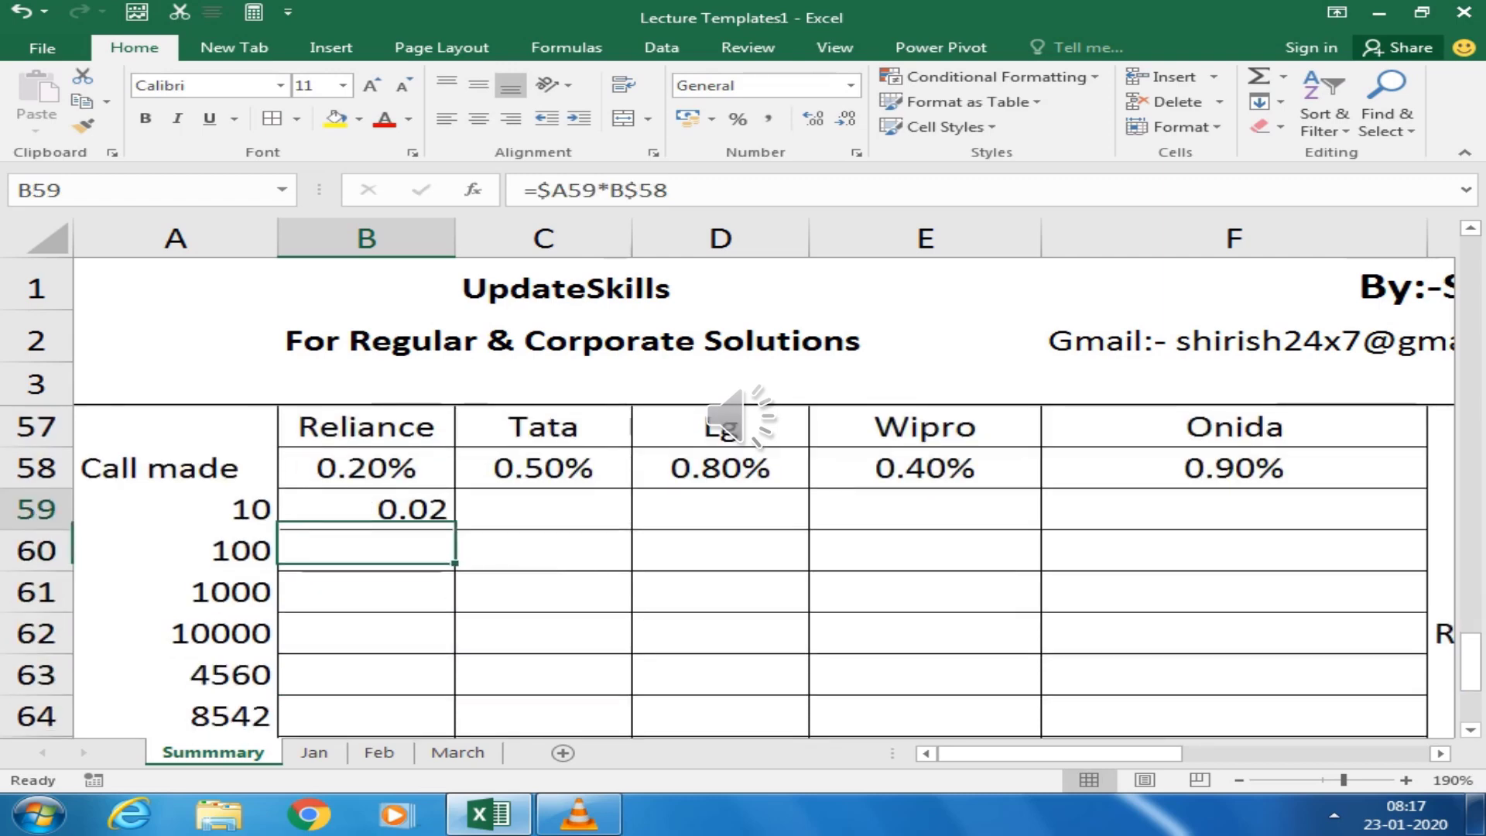
mouse_move(455, 530)
mouse_down()
mouse_move(455, 728)
mouse_move(1425, 728)
mouse_up()
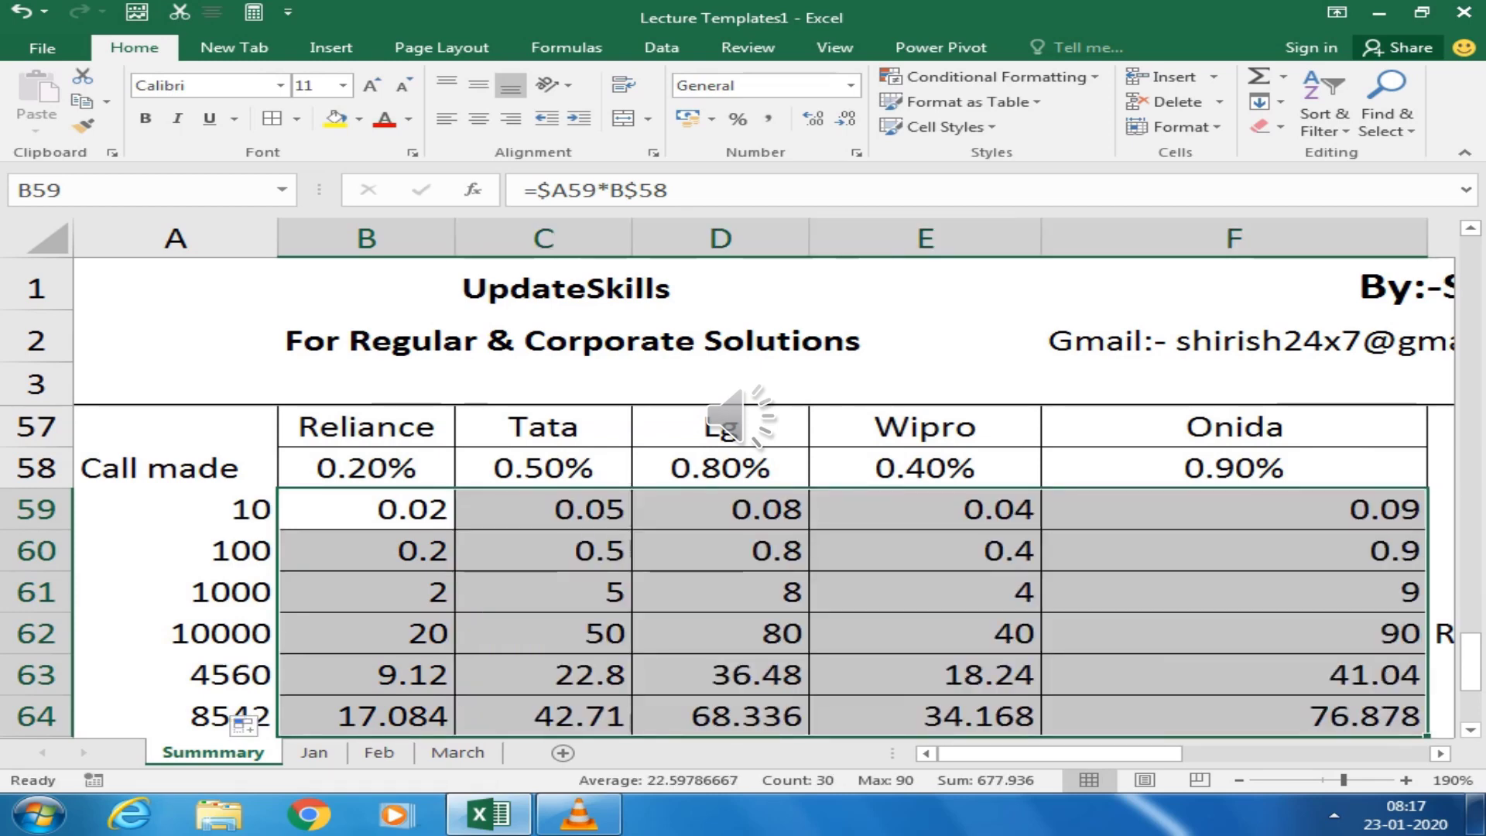
click(925, 633)
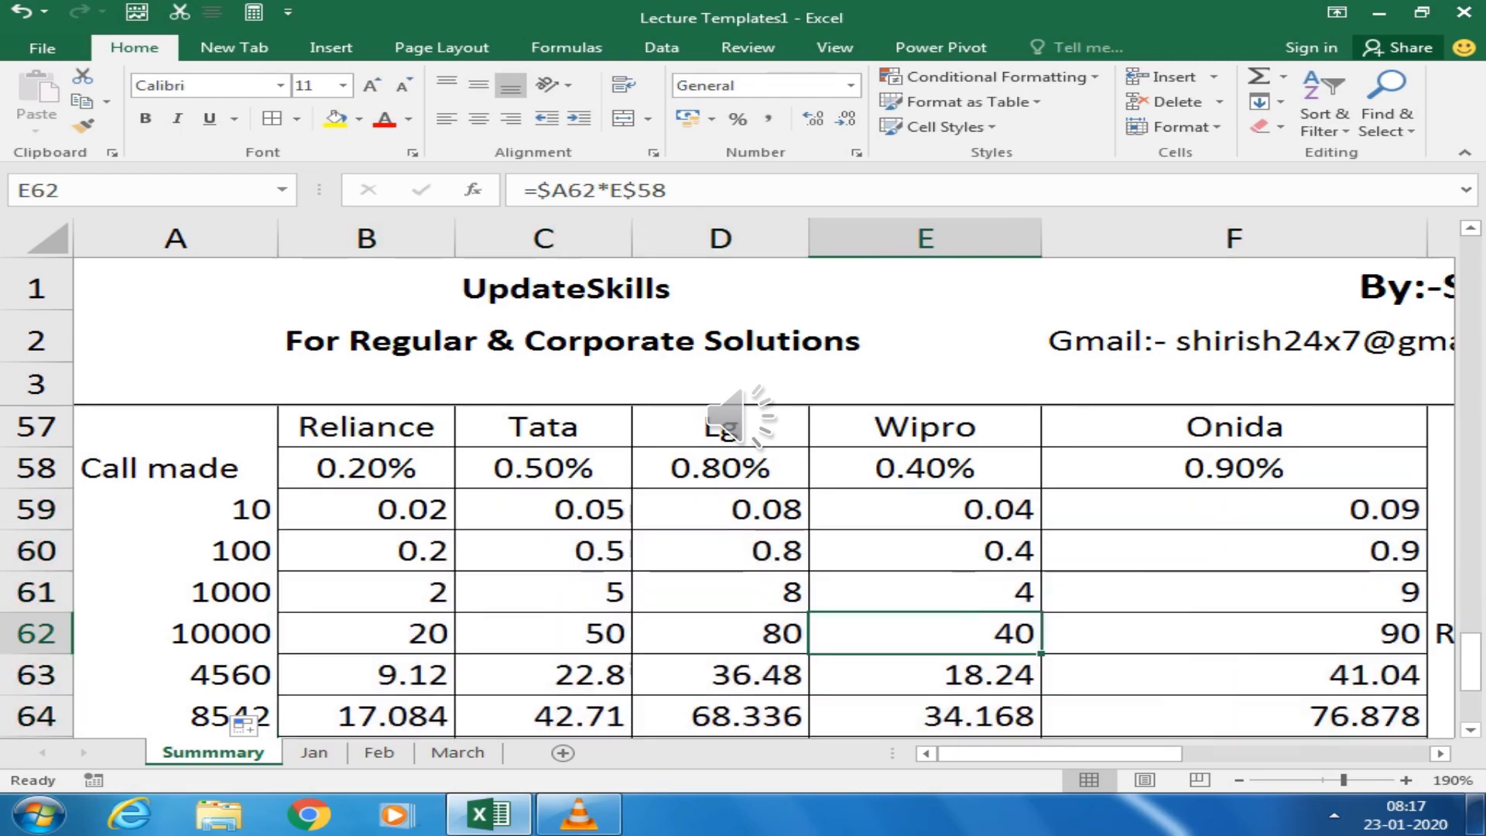
click(653, 190)
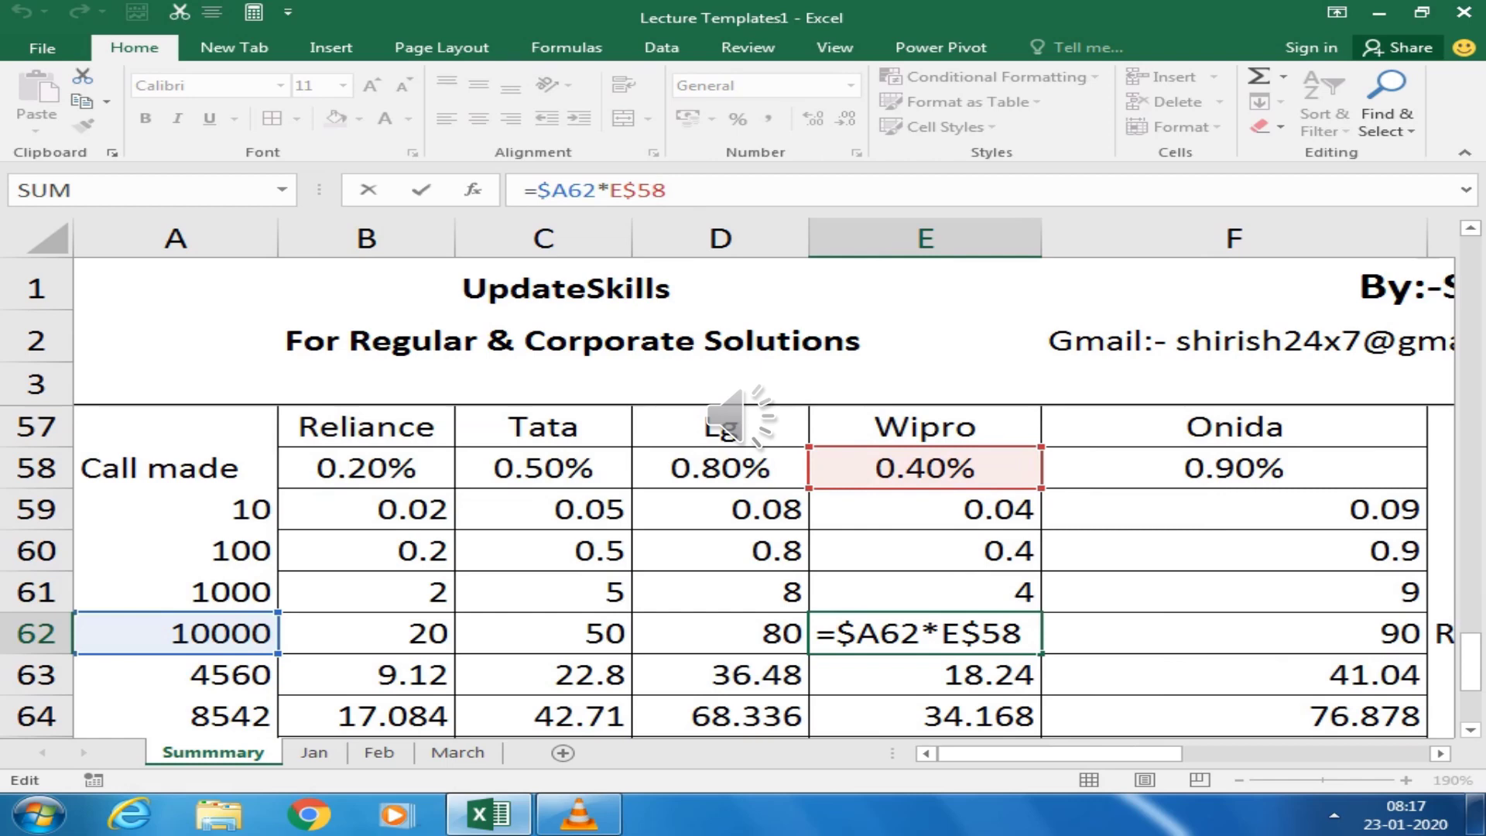
Inspect F64's copied formula, then select the whole results table B59:F64
click(1234, 716)
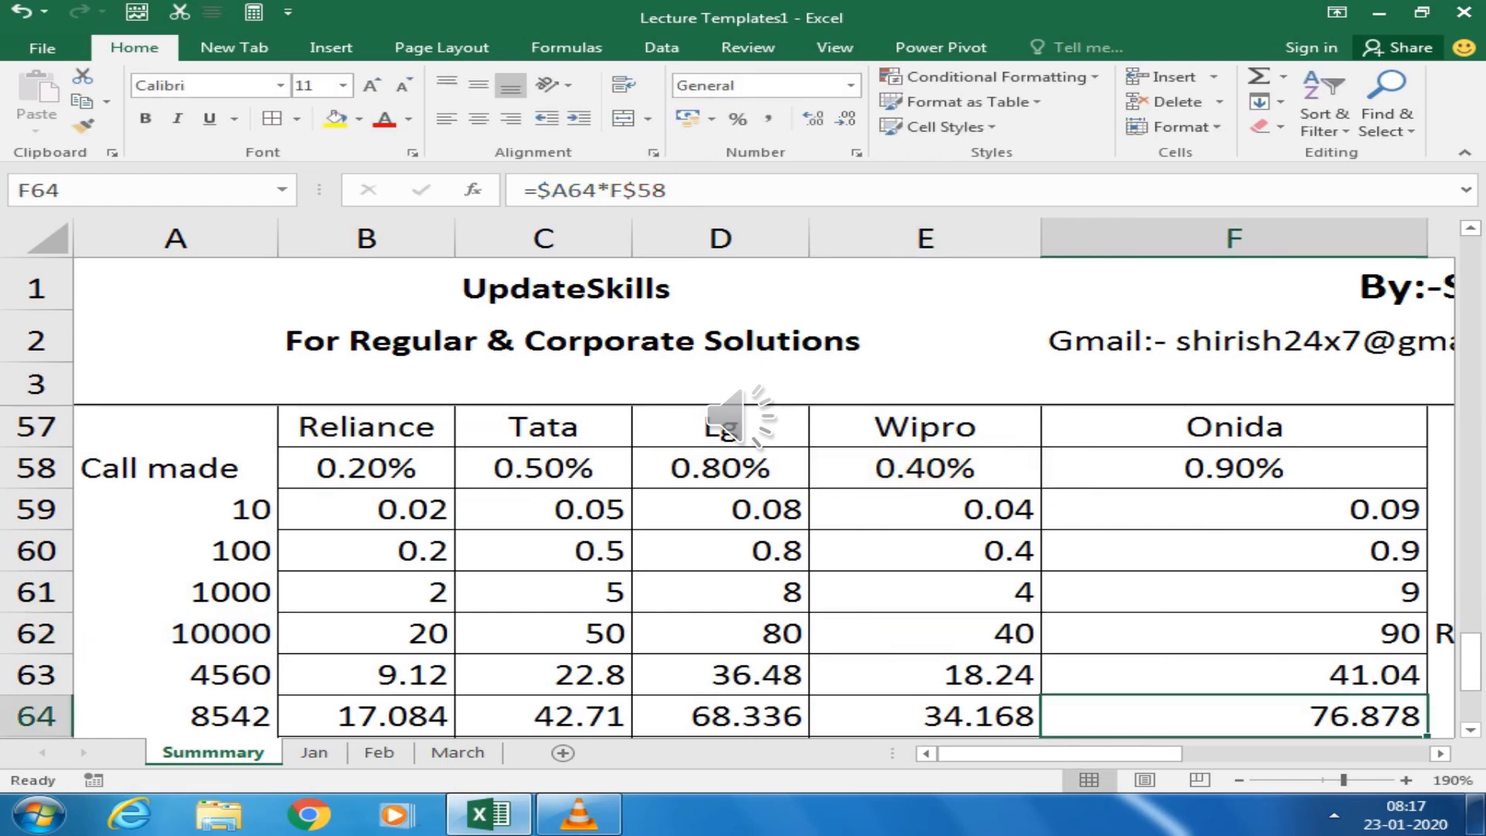
key(F2)
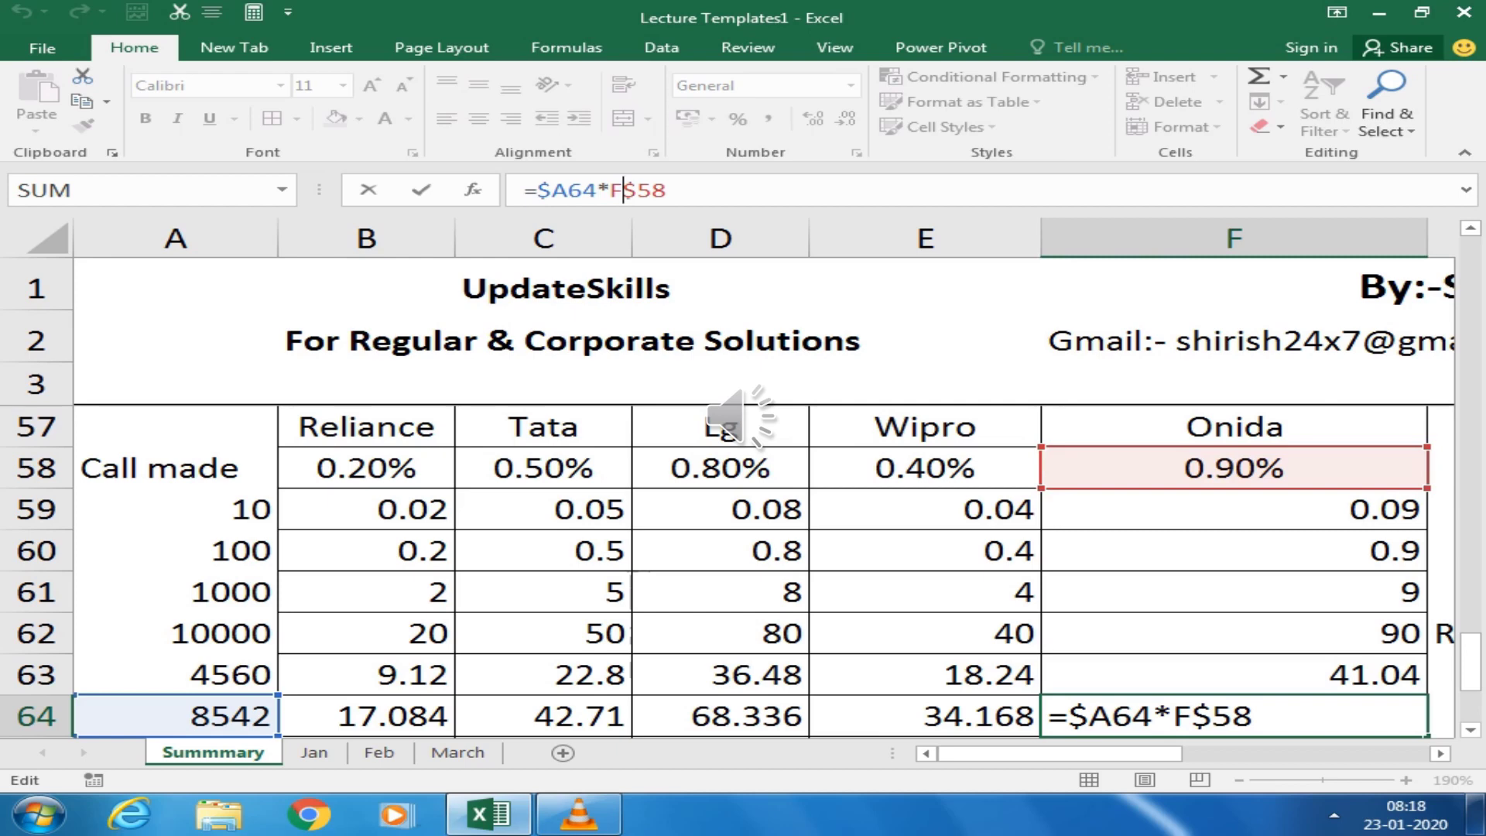
key(ctrl+Return)
click(367, 467)
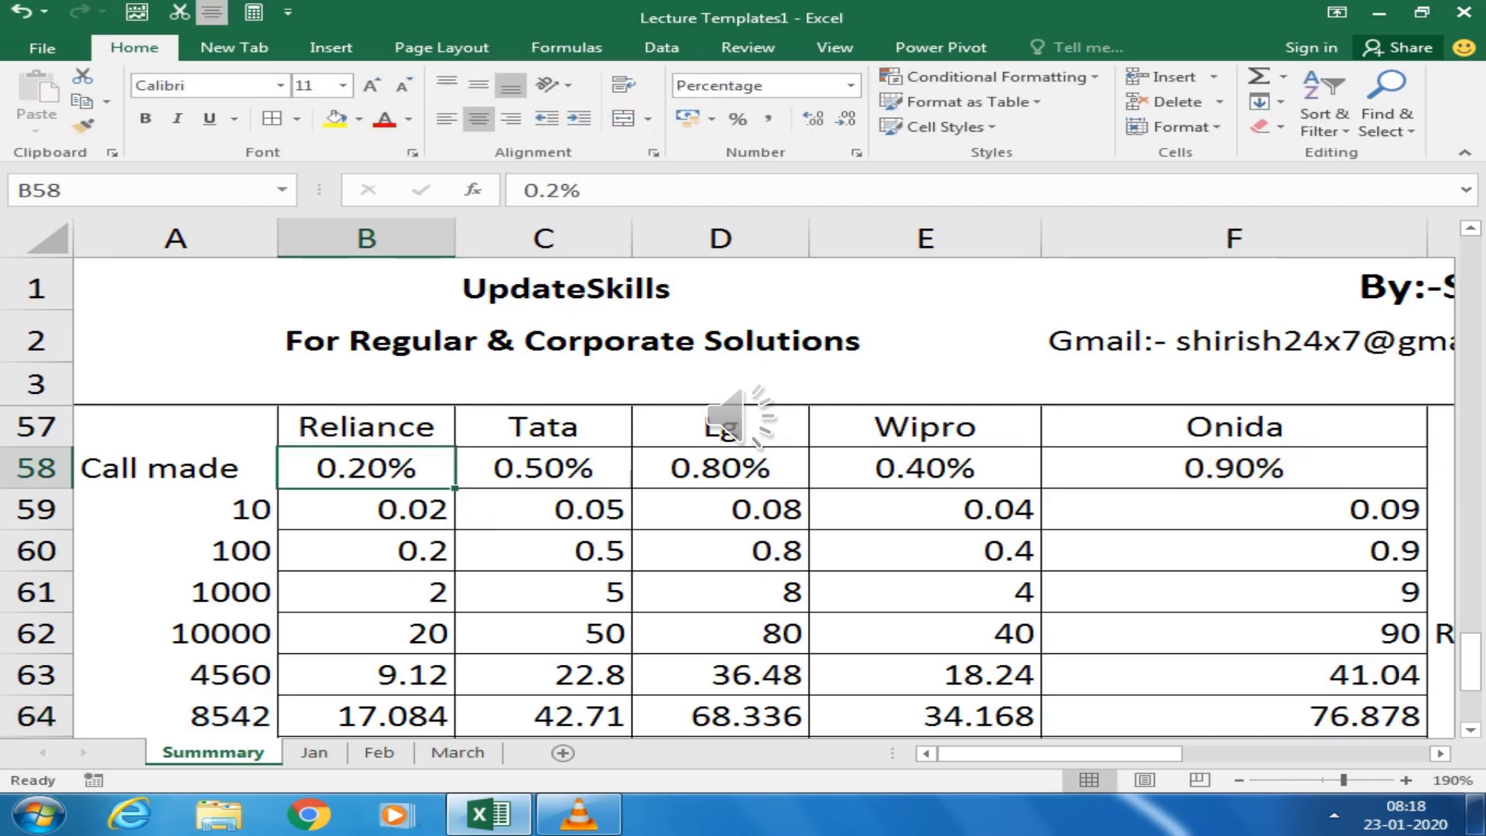
drag(367, 509, 1235, 716)
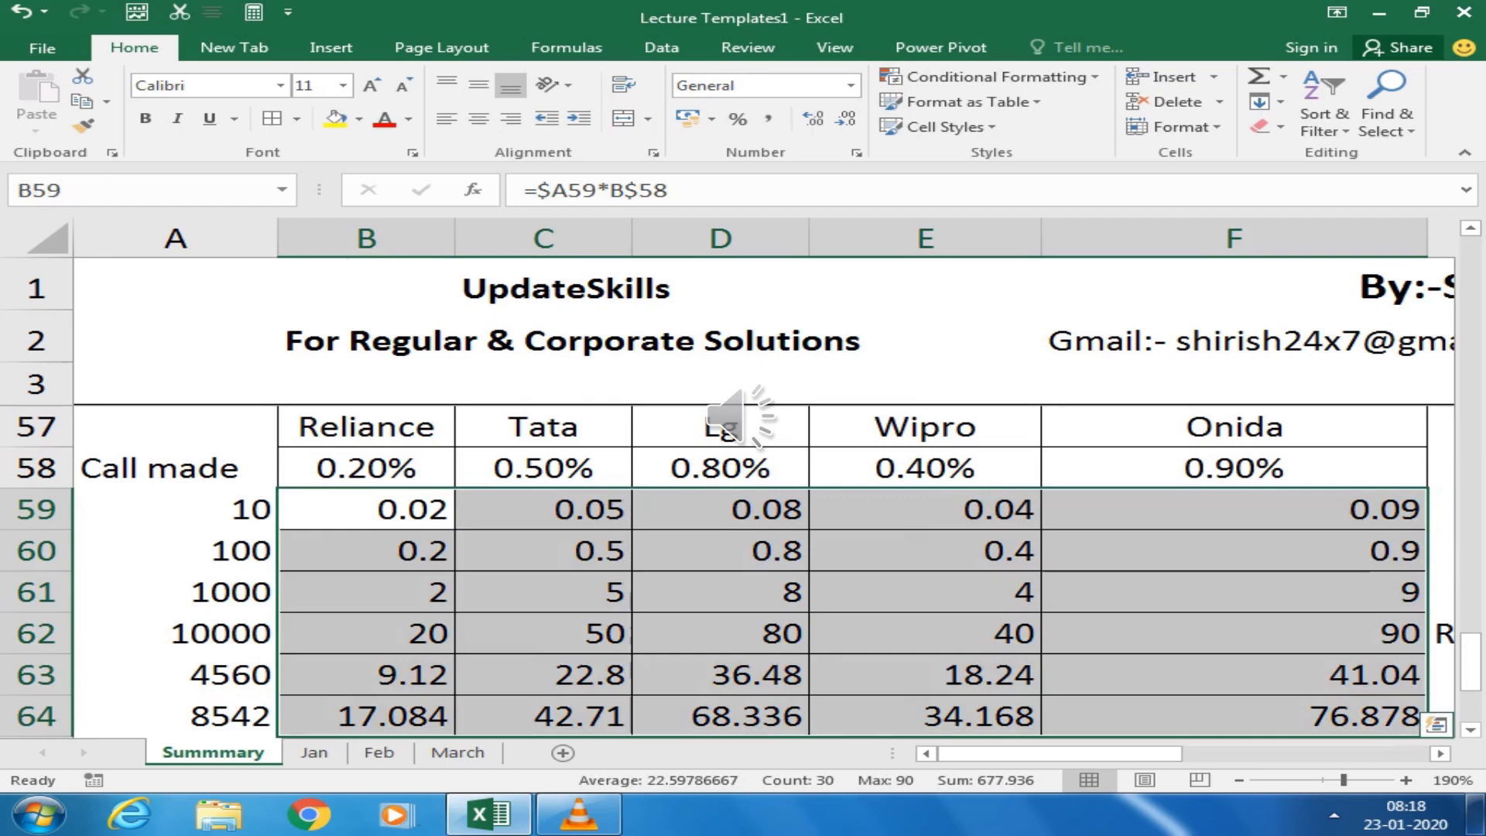
Clear the results, then select the empty grid B59:F67 using Shift+arrow keys
key(Delete)
click(367, 550)
key(Down)
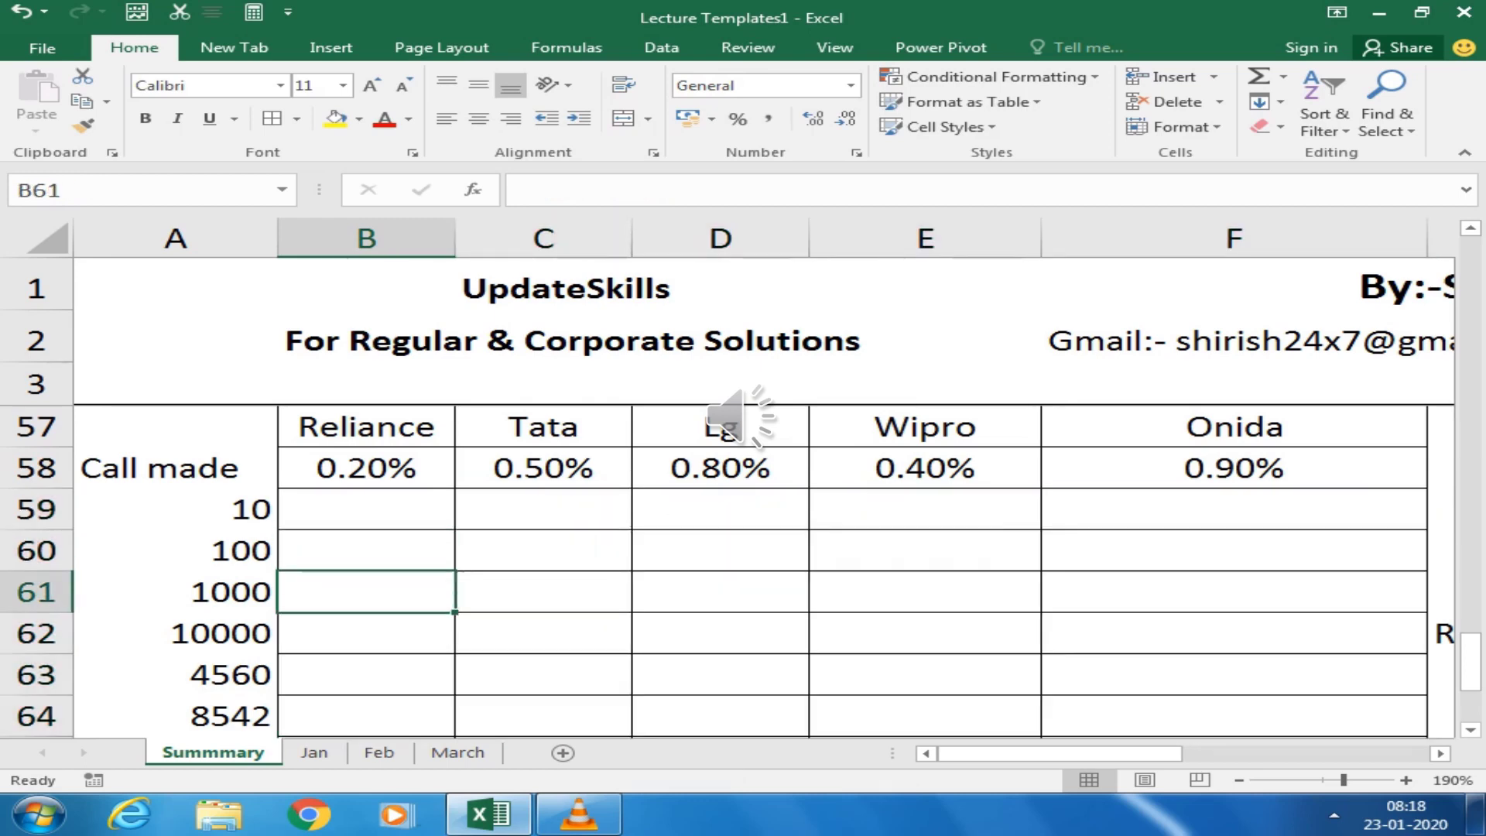
key(Down)
key(Down)
key(Down)
key(Down)
key(Up)
key(Up)
key(Up)
key(Up)
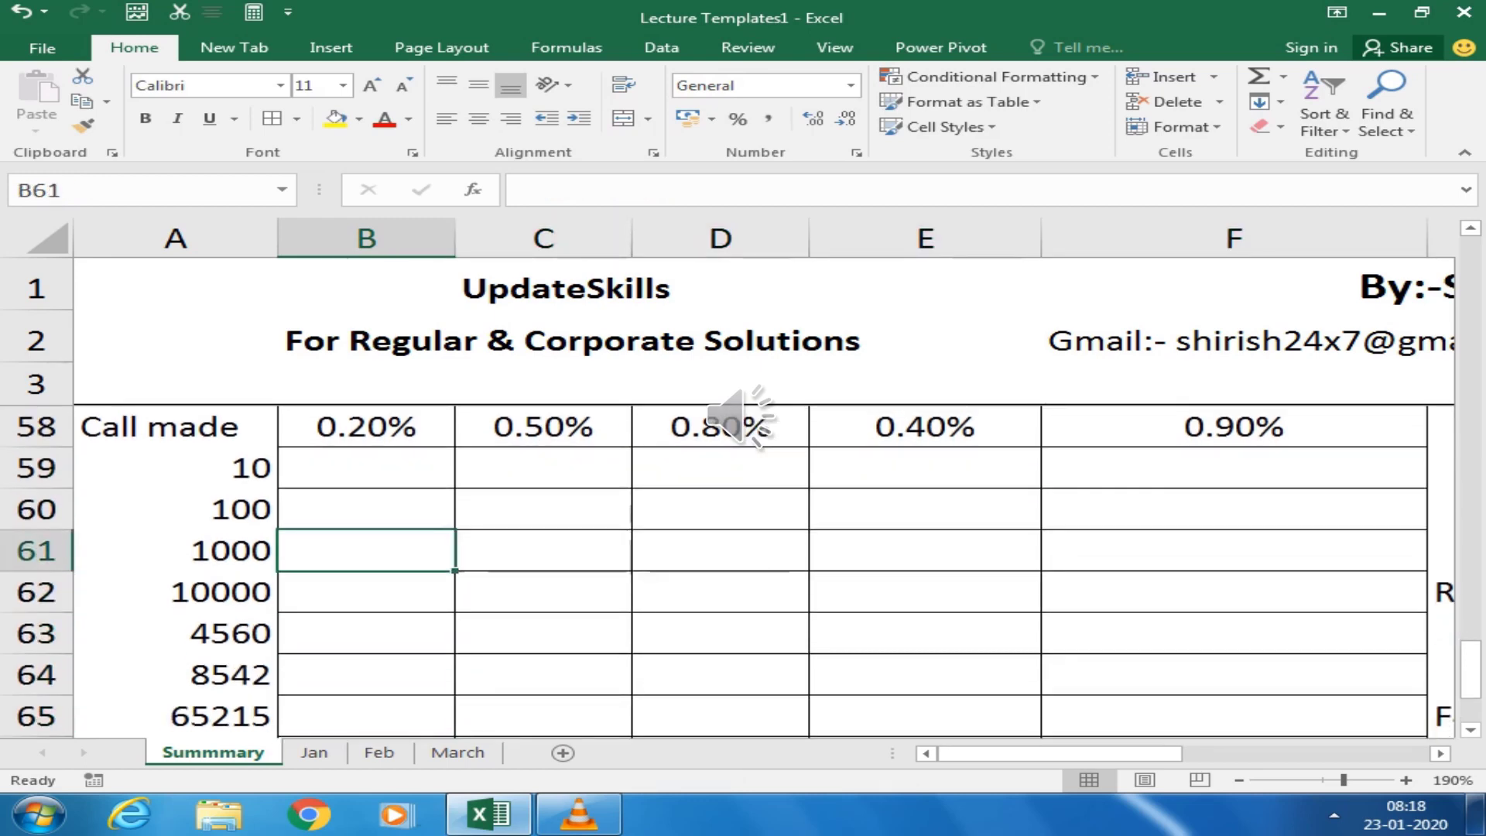
key(Up)
key(Up)
key(shift+Right)
key(shift+Right)
key(shift+Right)
key(shift+Right)
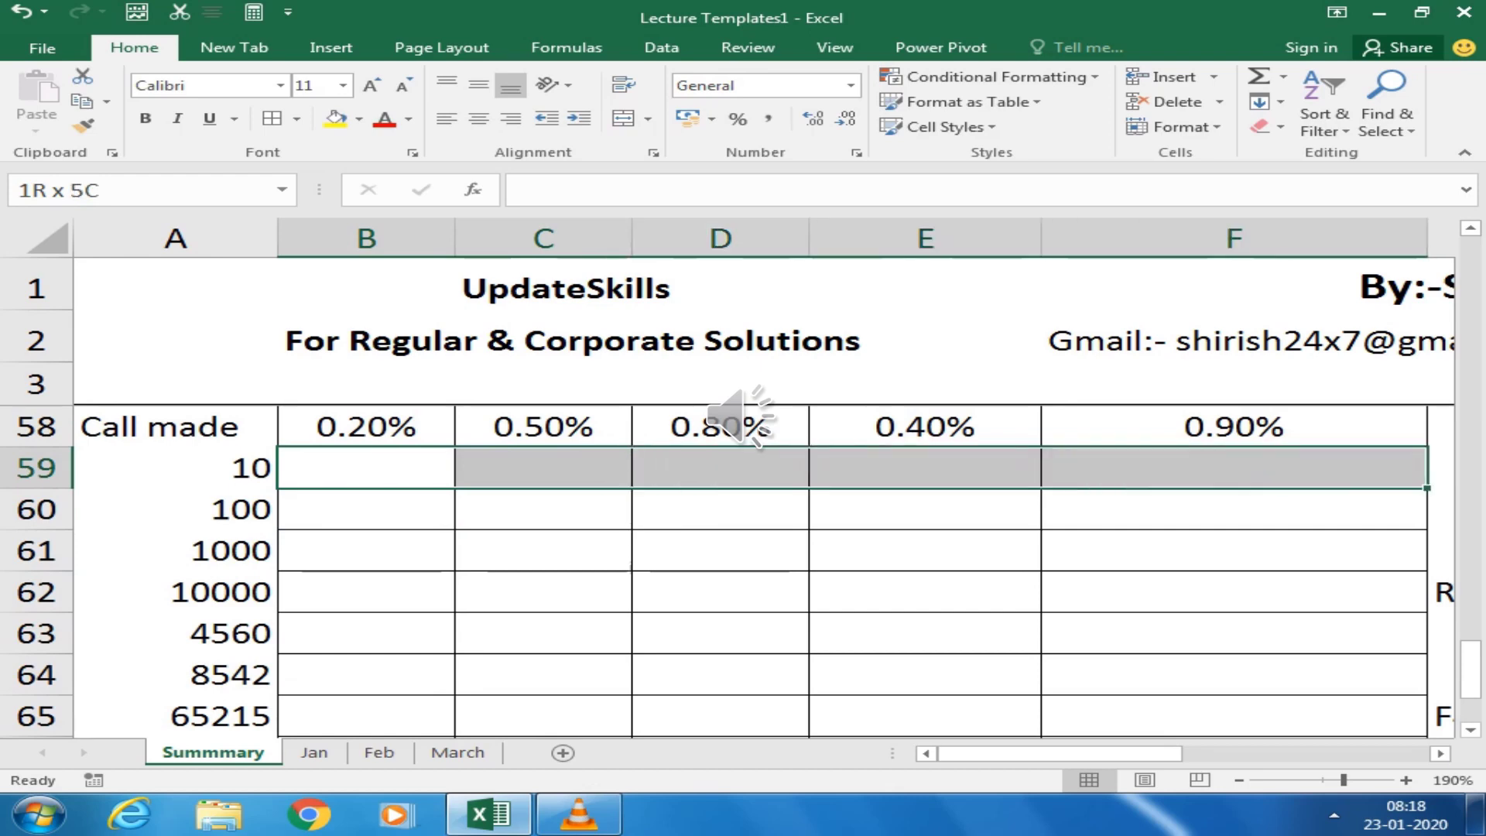
key(shift+Down)
key(shift+Down)
key(shift+Down)
key(shift+Down)
key(shift+Down)
key(shift+Down)
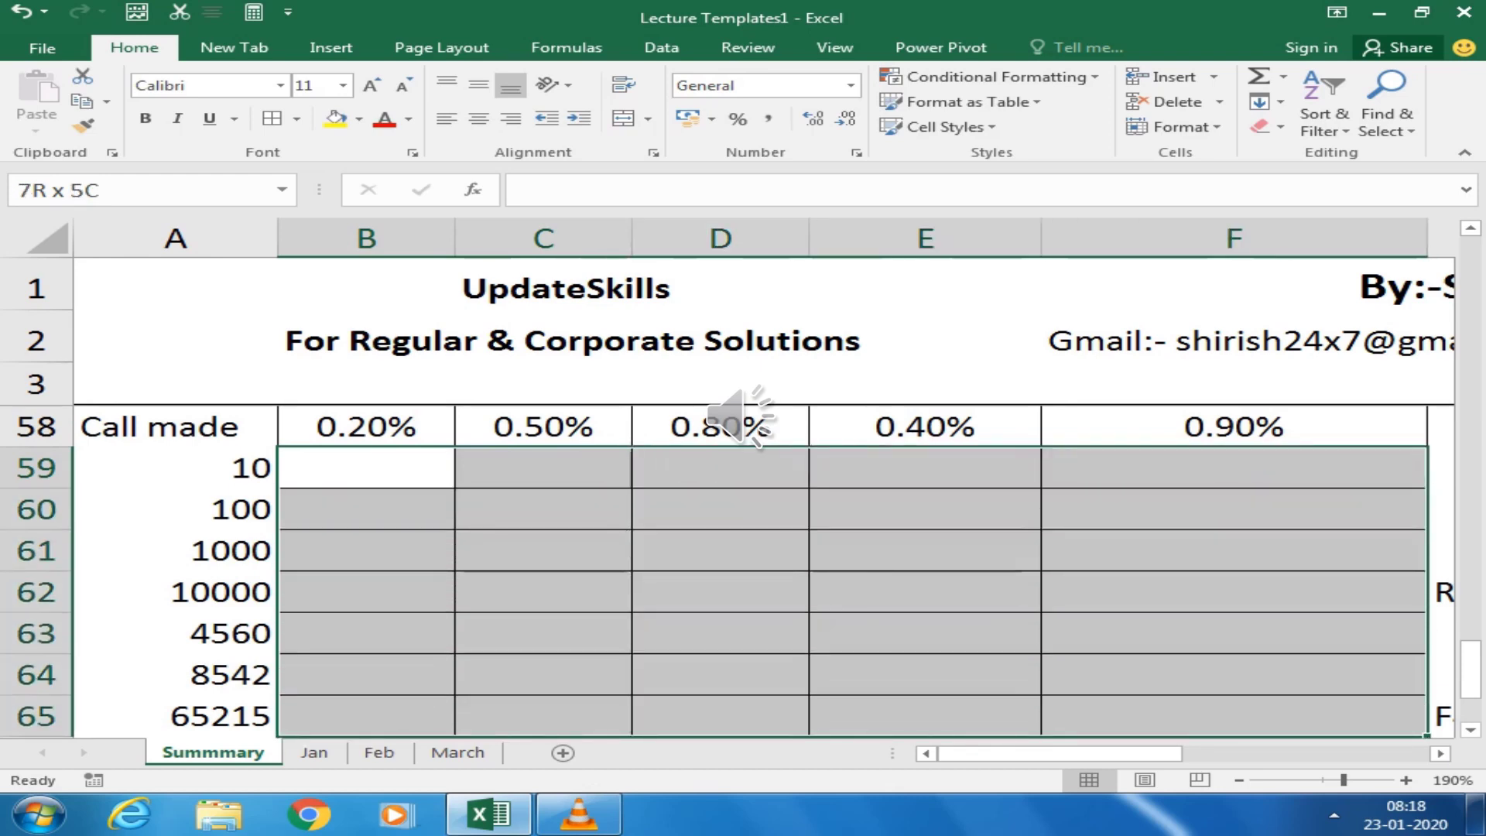
scroll(727, 477, down, 1)
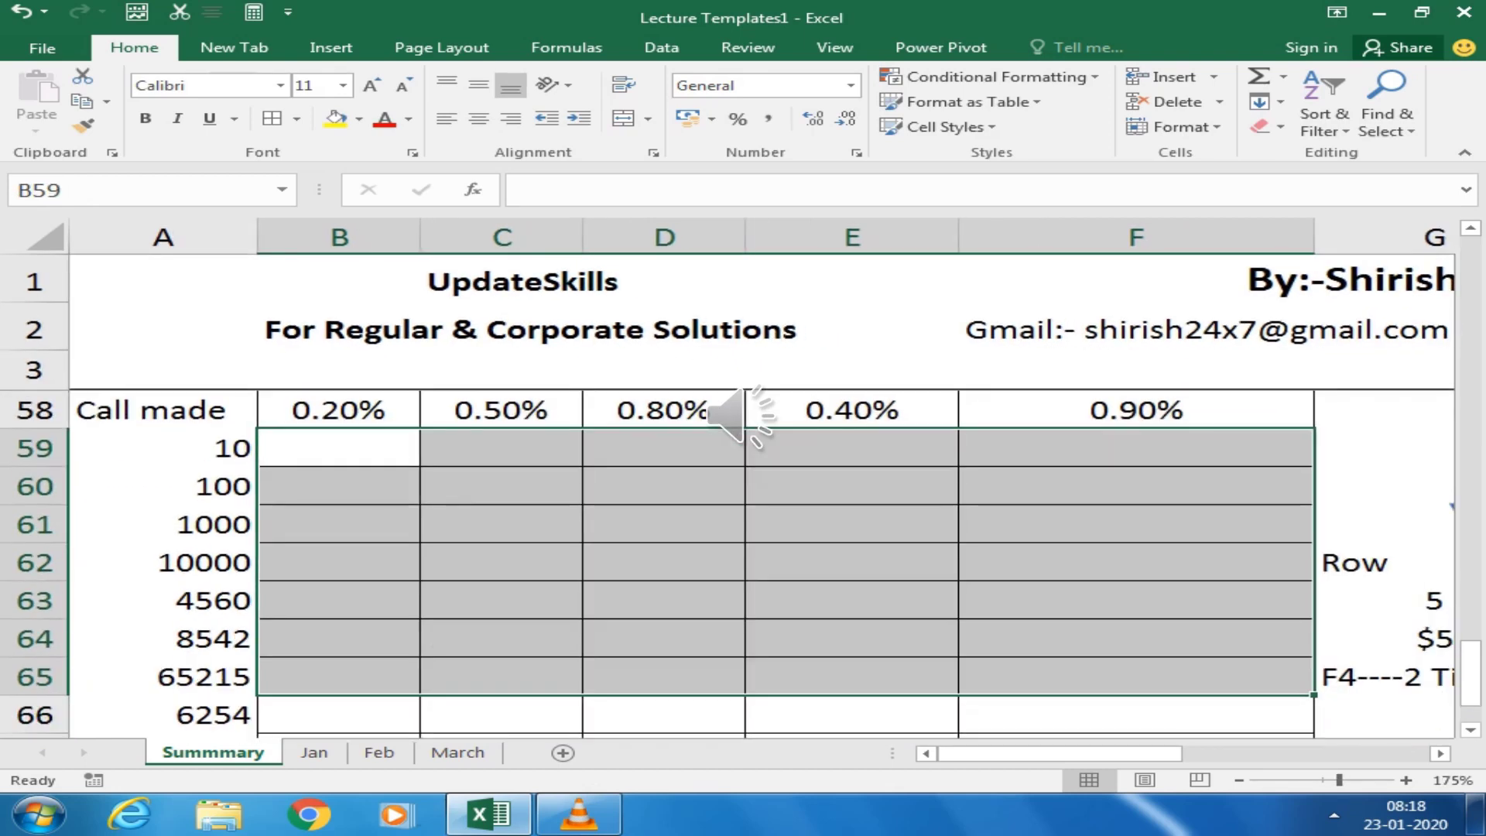
key(shift+Down)
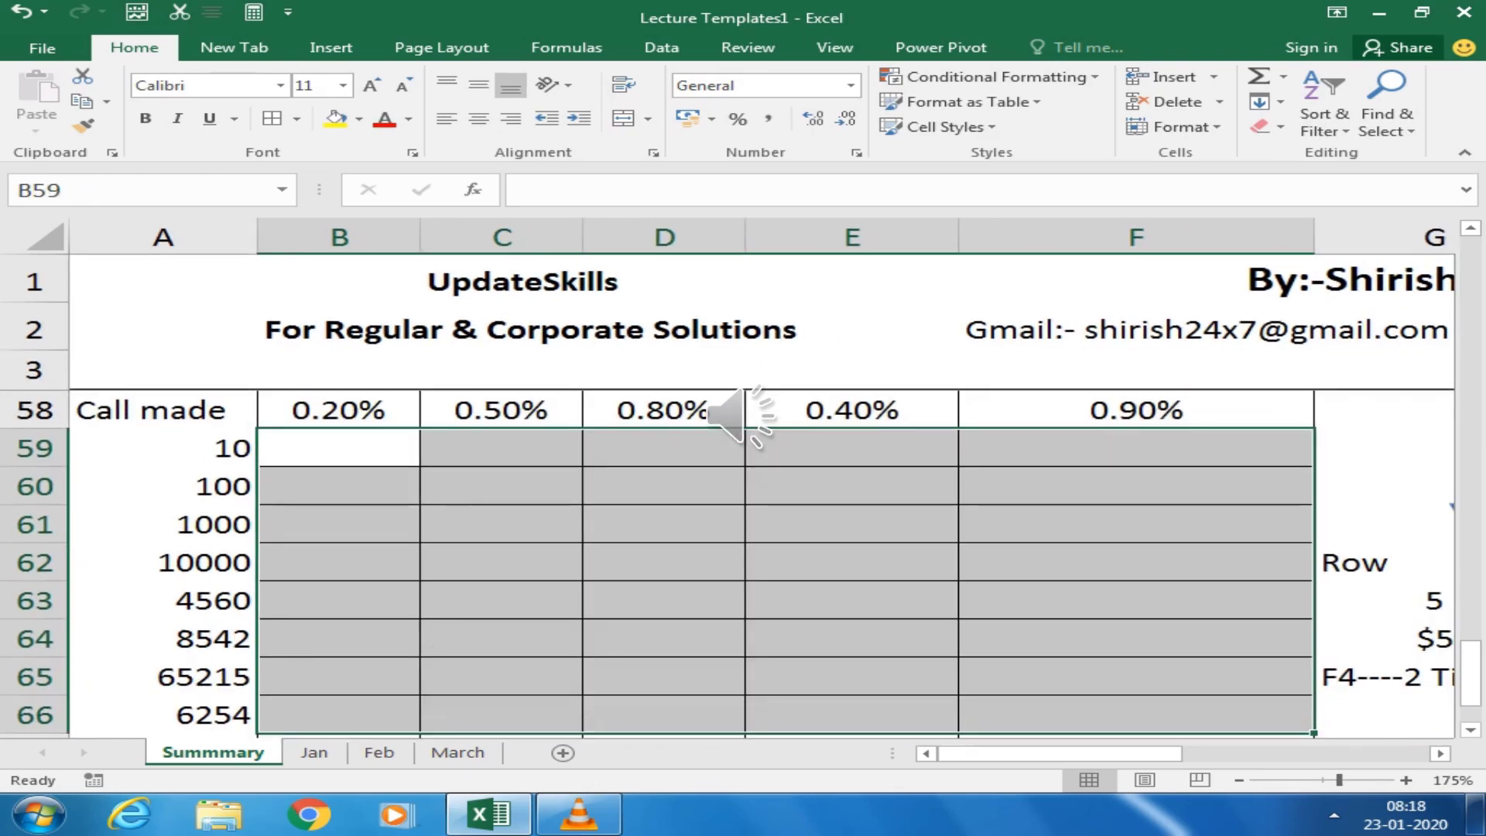
scroll(727, 476, down, 1)
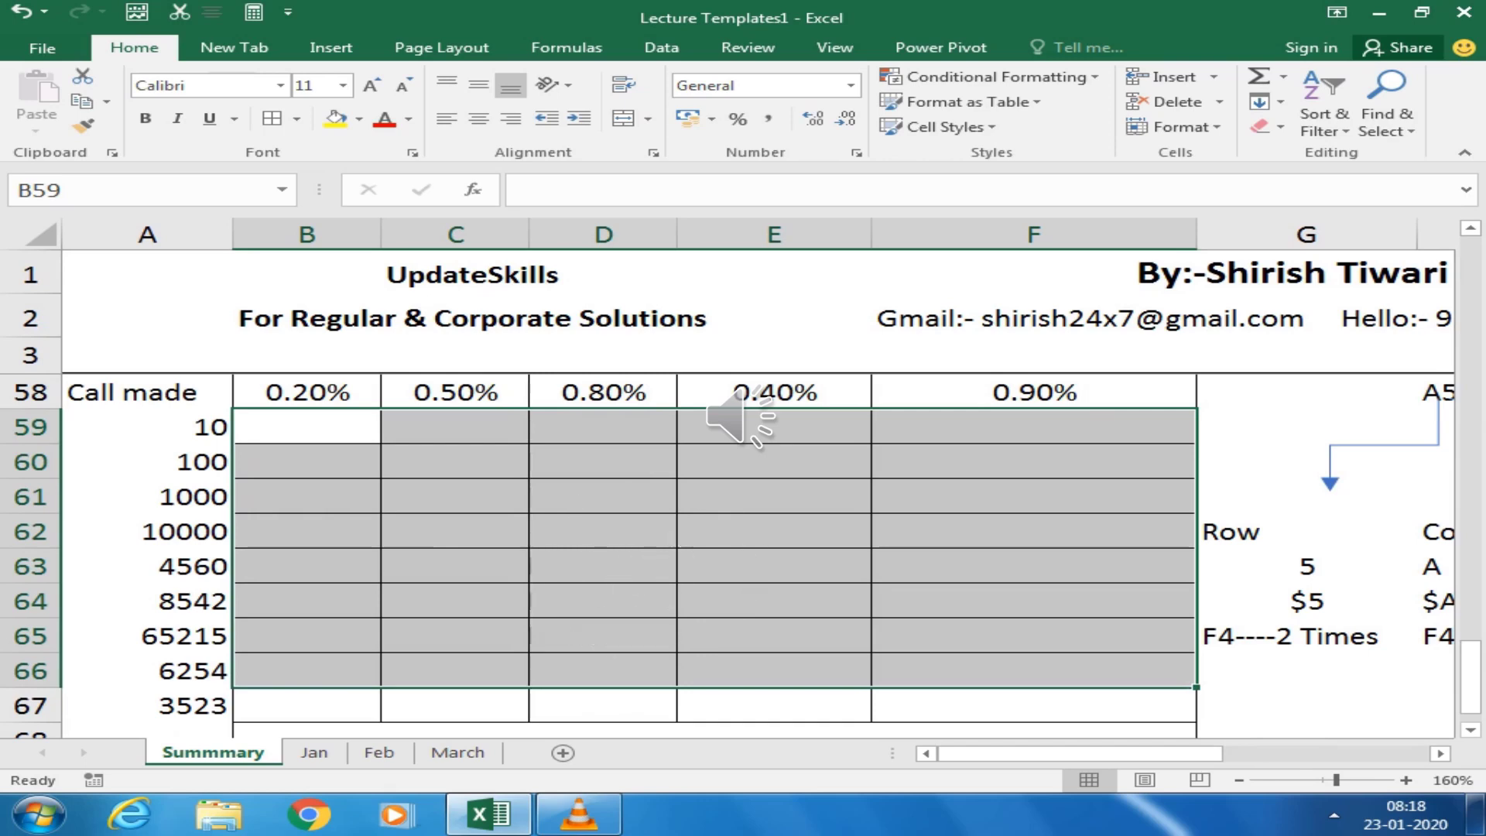
key(shift+Down)
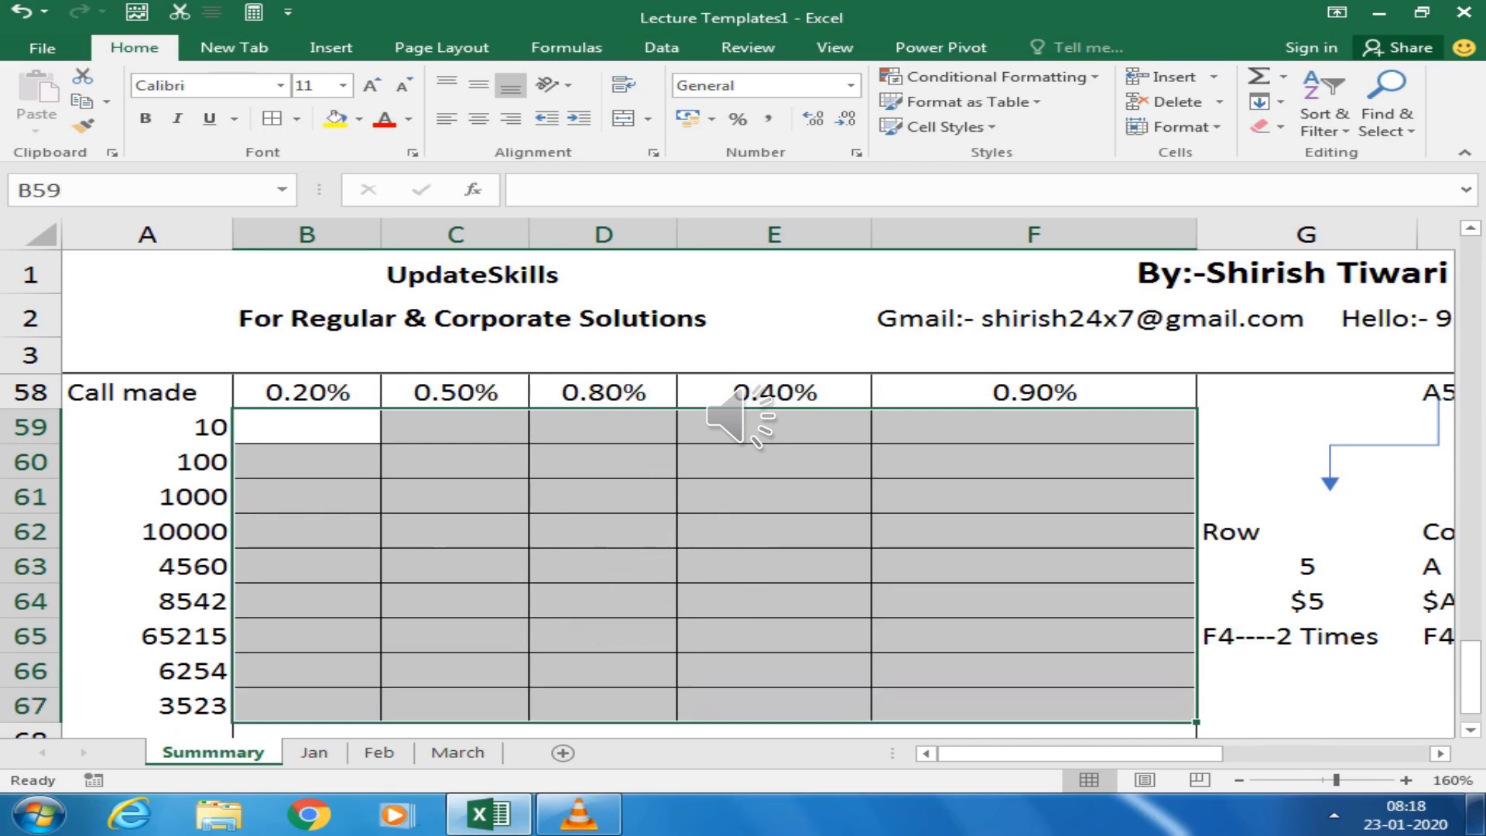
Enter =$A59*B$58 into every cell of B59:F67 at once with Ctrl+Enter
text(=)
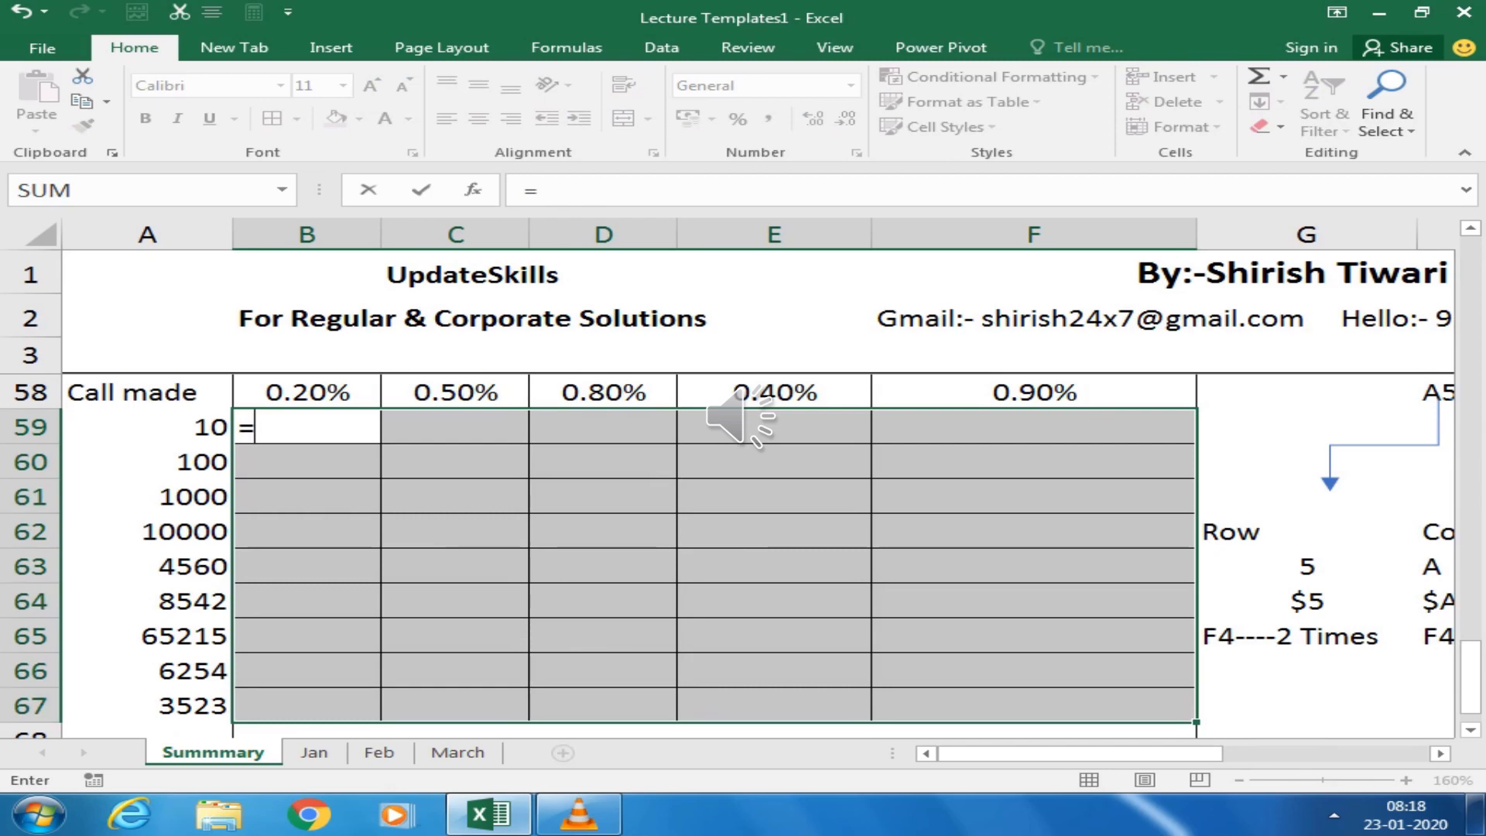
click(147, 427)
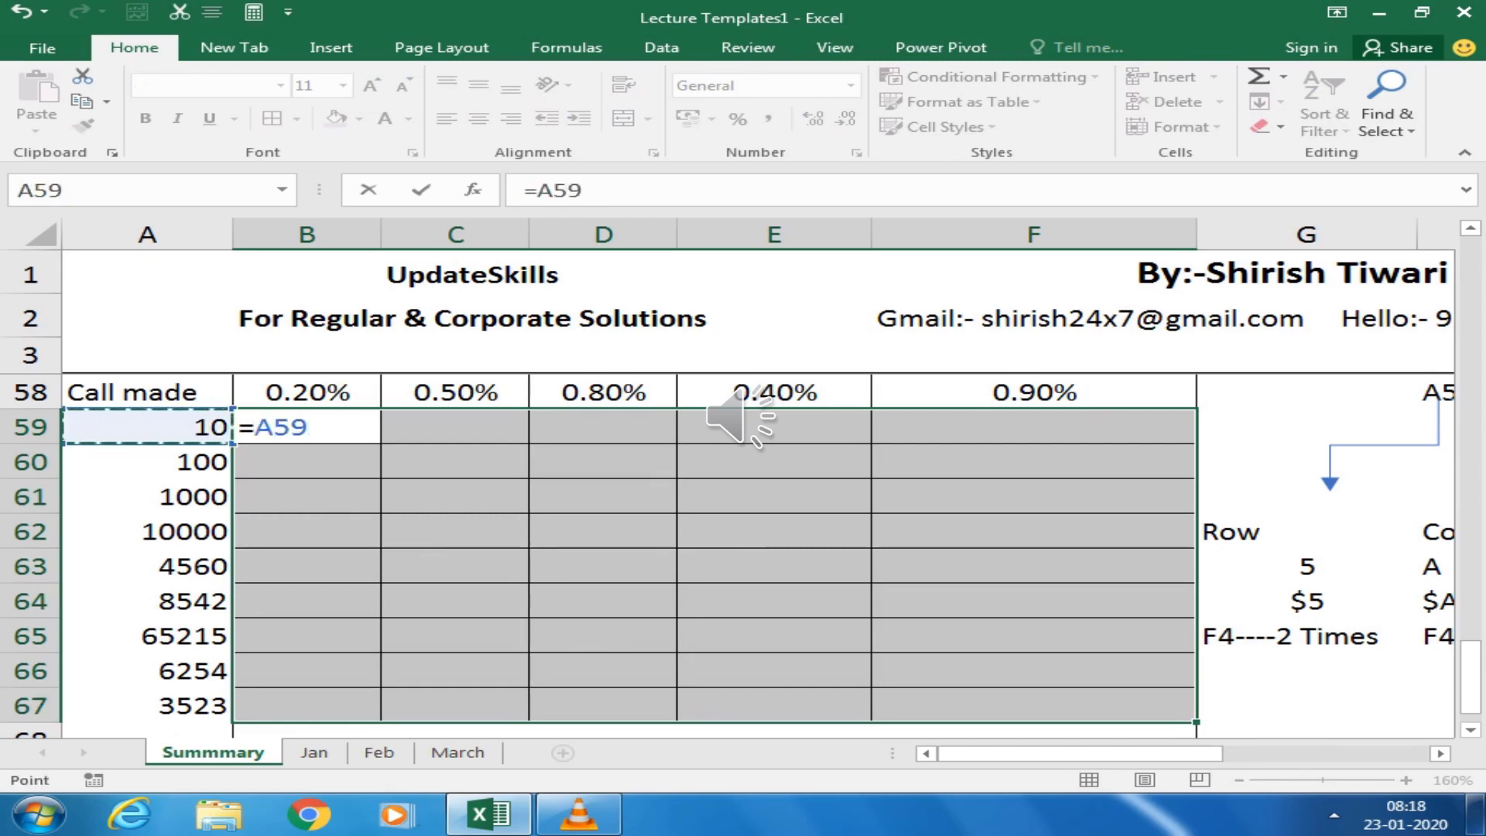
key(F4)
key(F4)
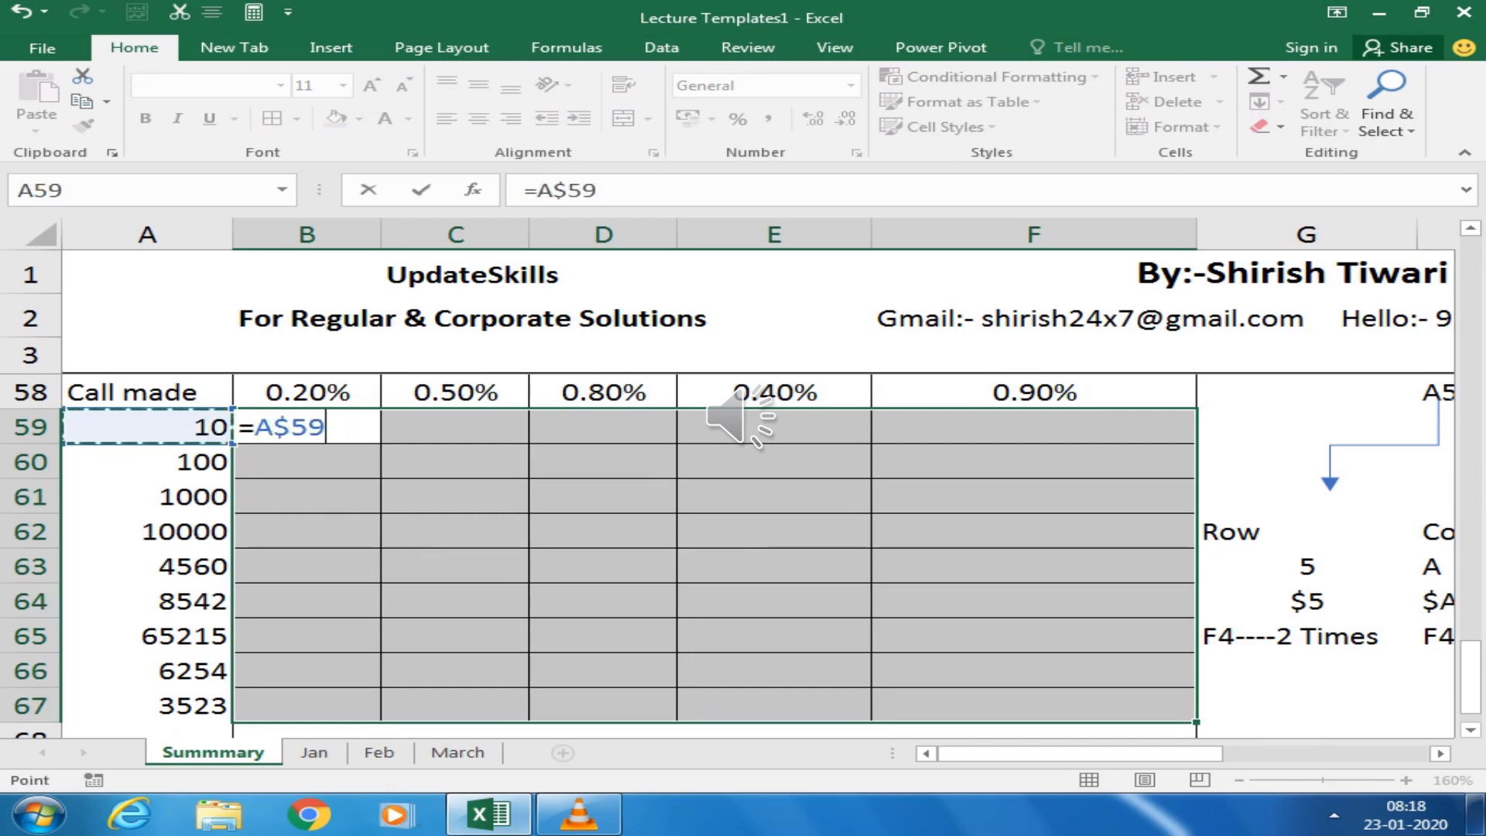
key(F4)
text(*)
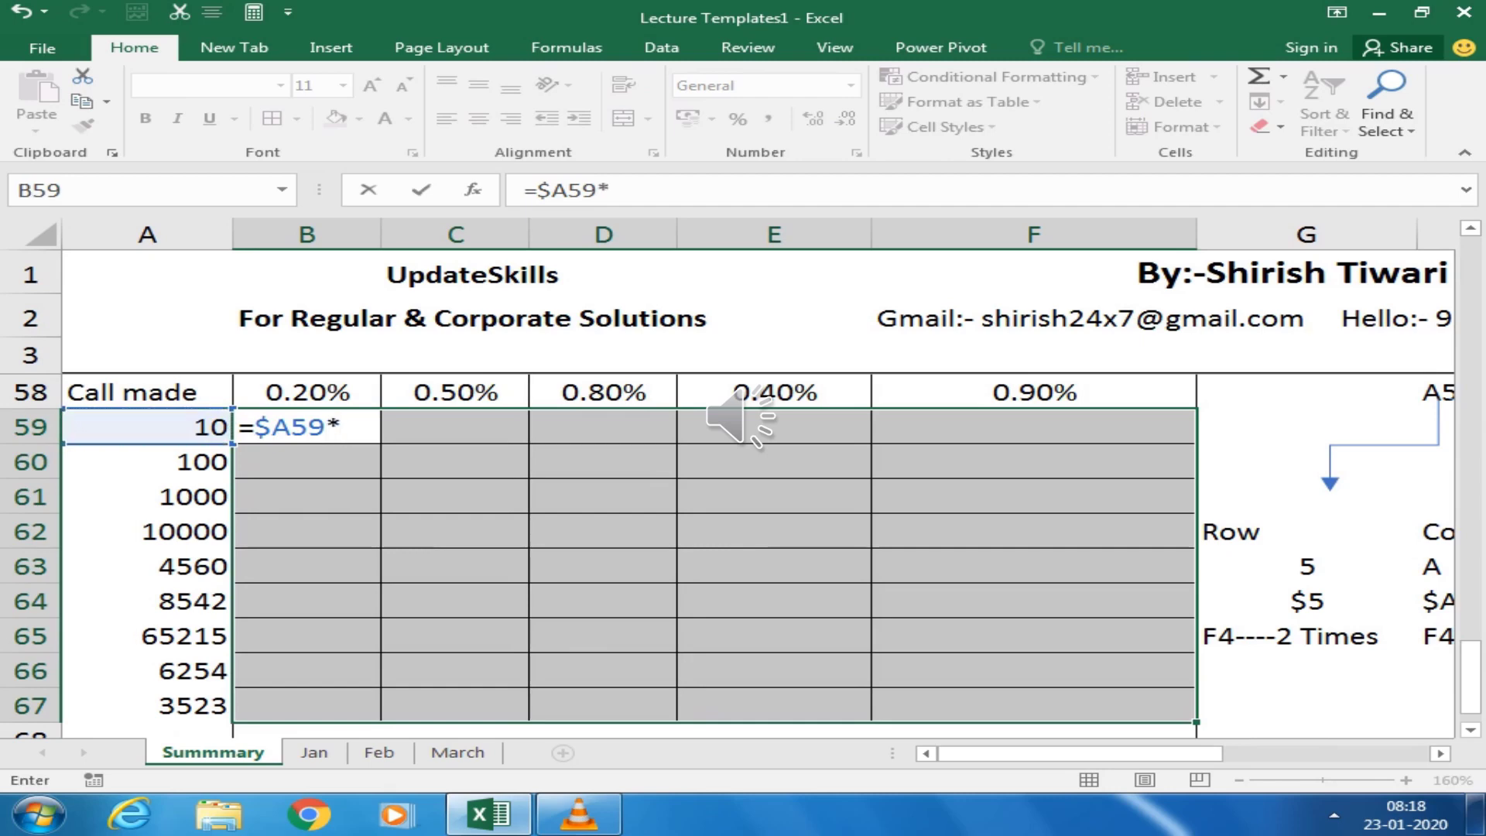
key(Up)
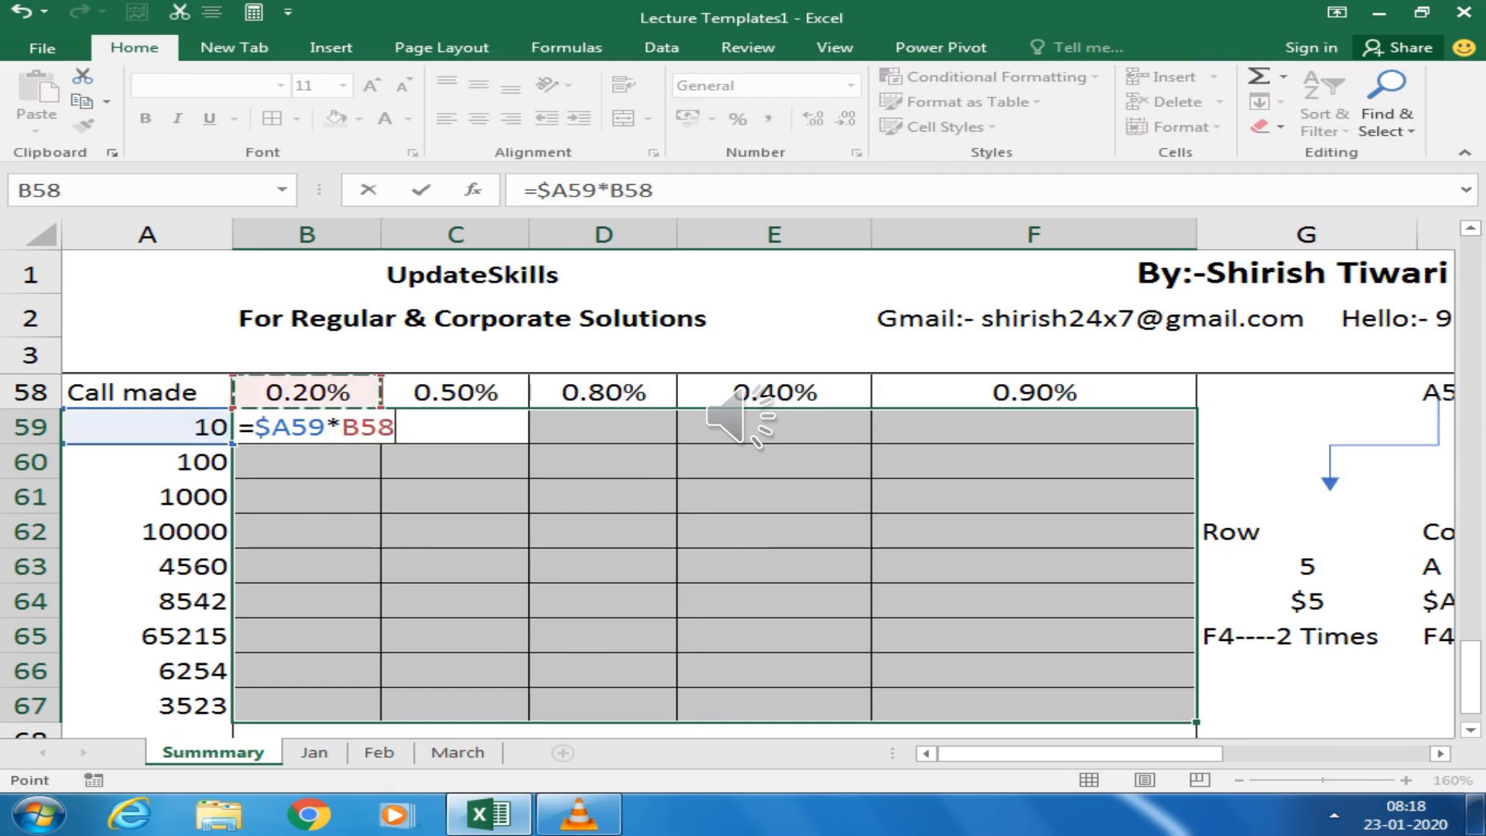
key(F4)
key(F4)
key(ctrl+Return)
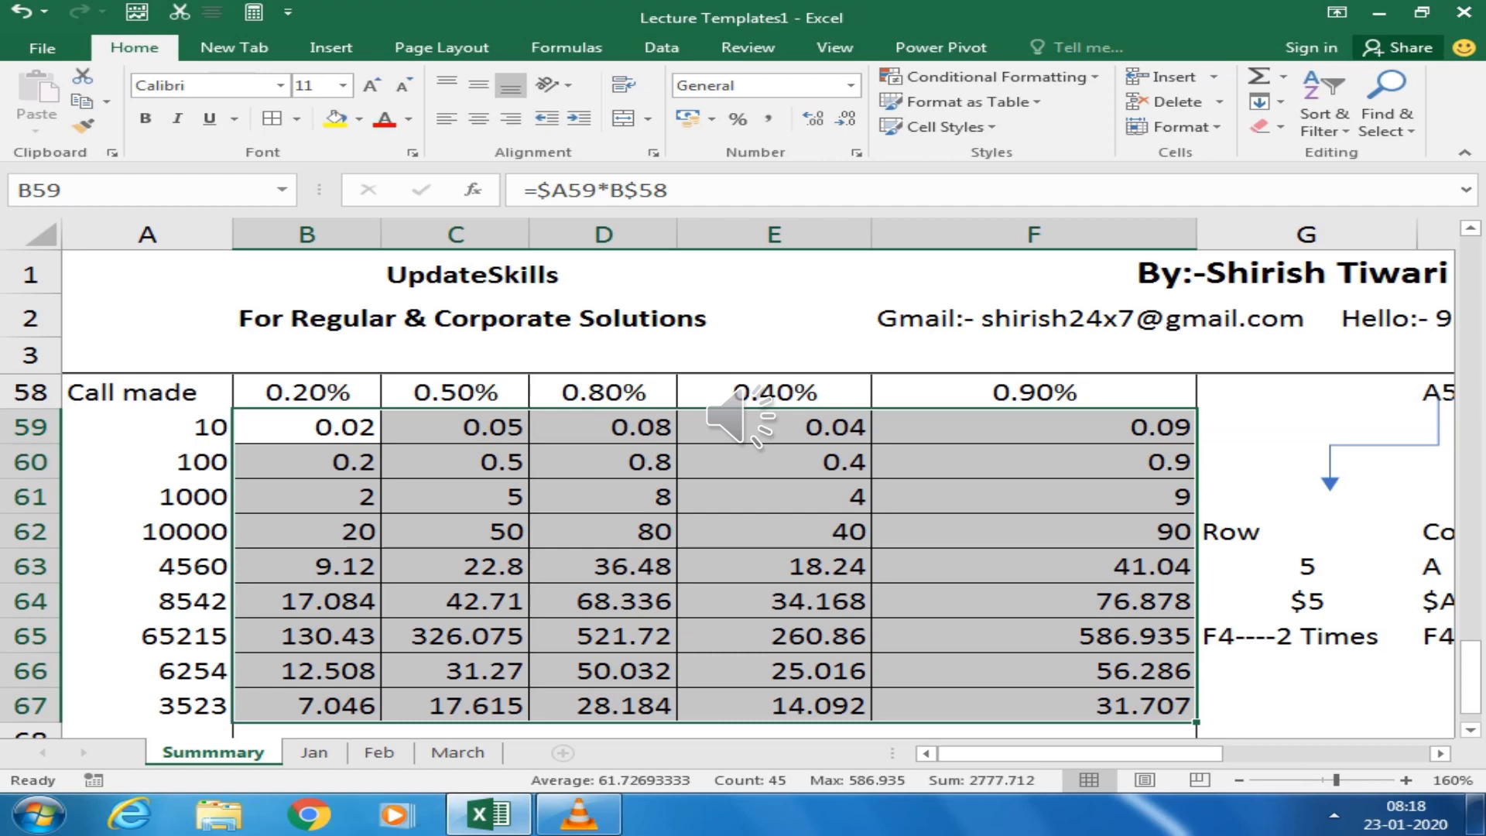
Check the filled formulas in D62 and F65, and select the Mixed Cell Ref title cells
click(602, 531)
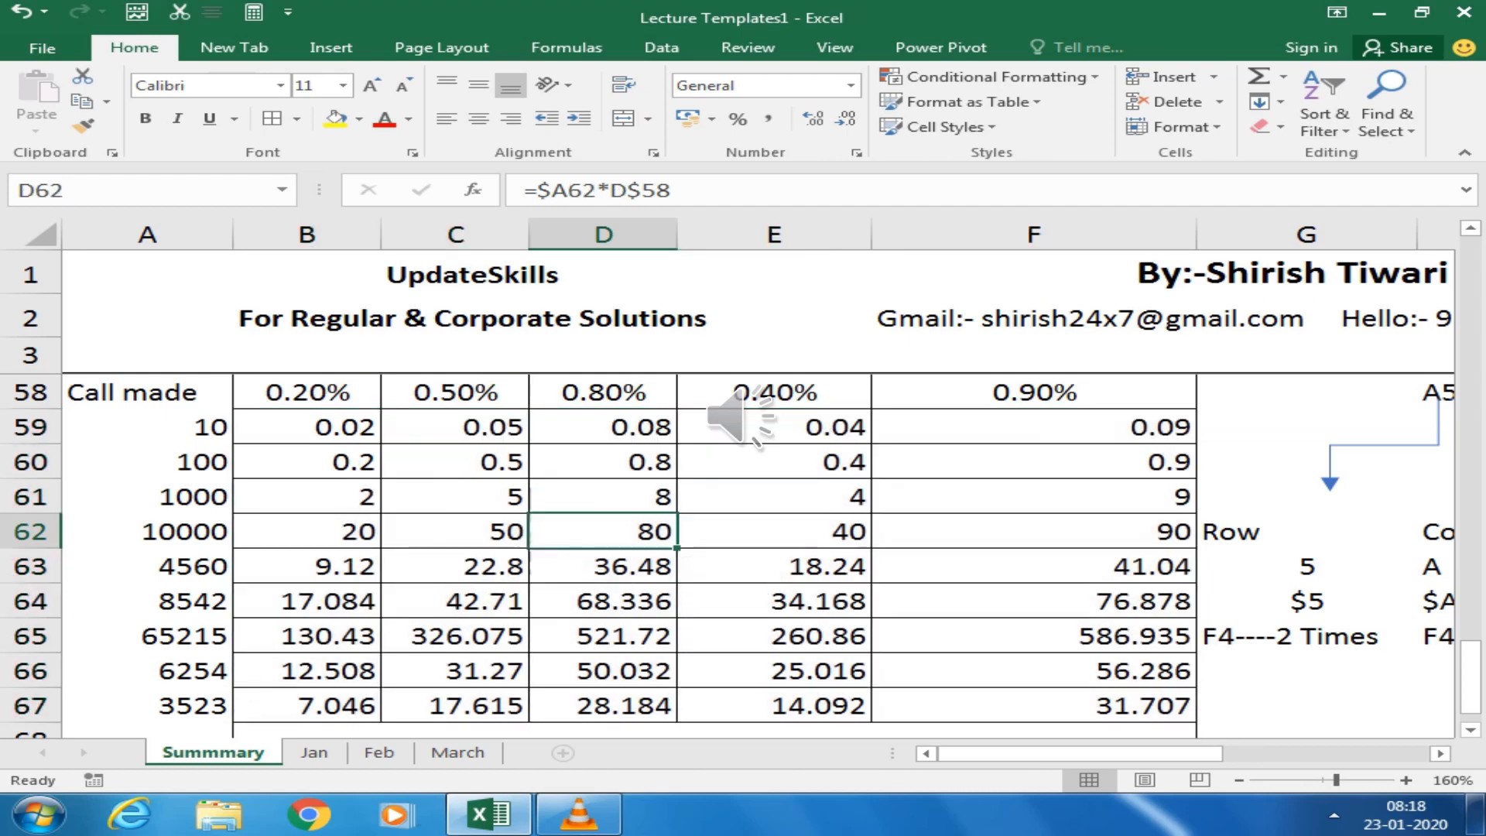
click(1033, 636)
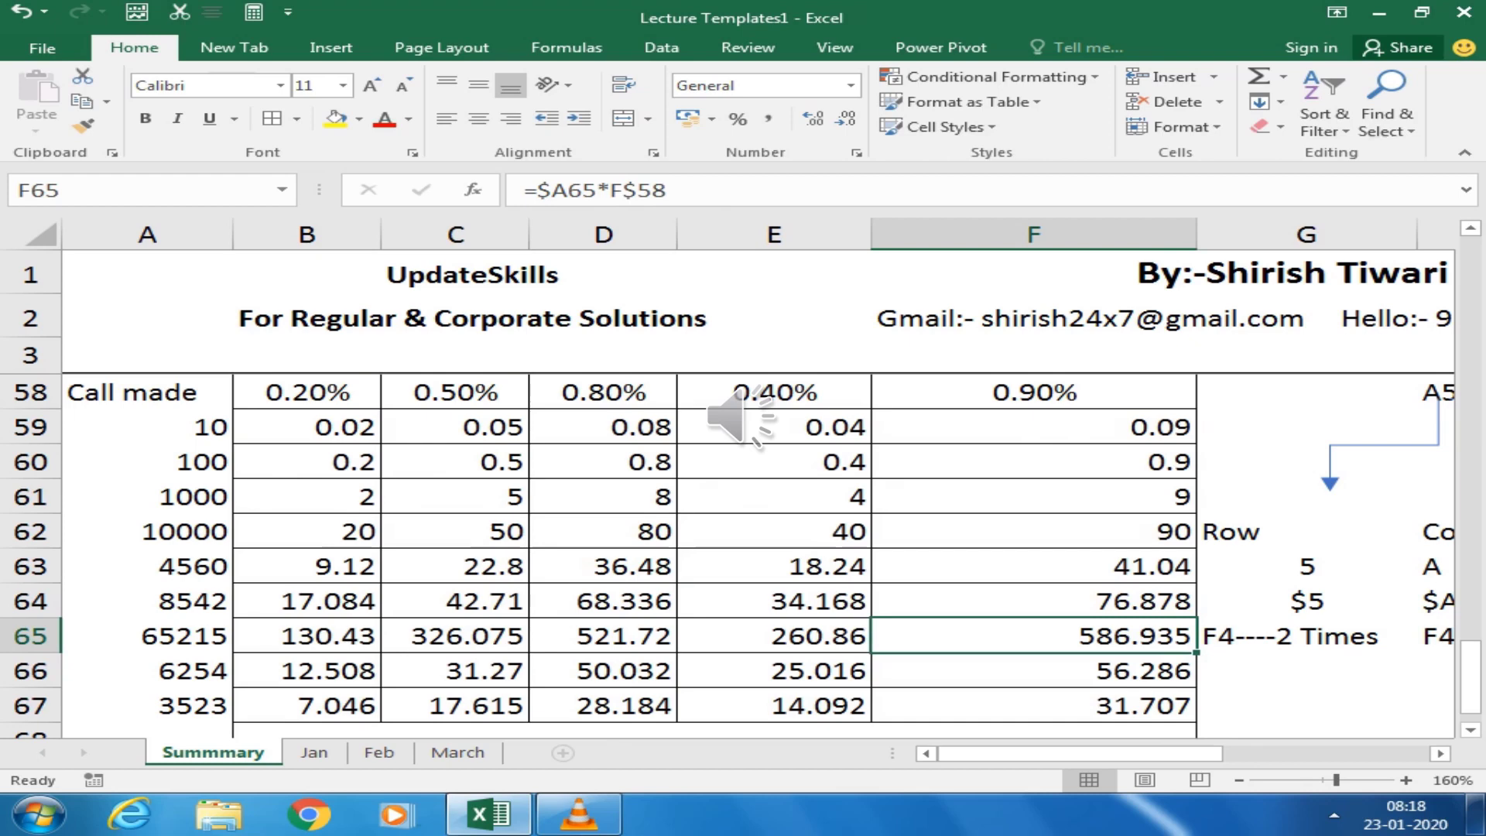
scroll(741, 558, up, 1)
drag(307, 391, 456, 392)
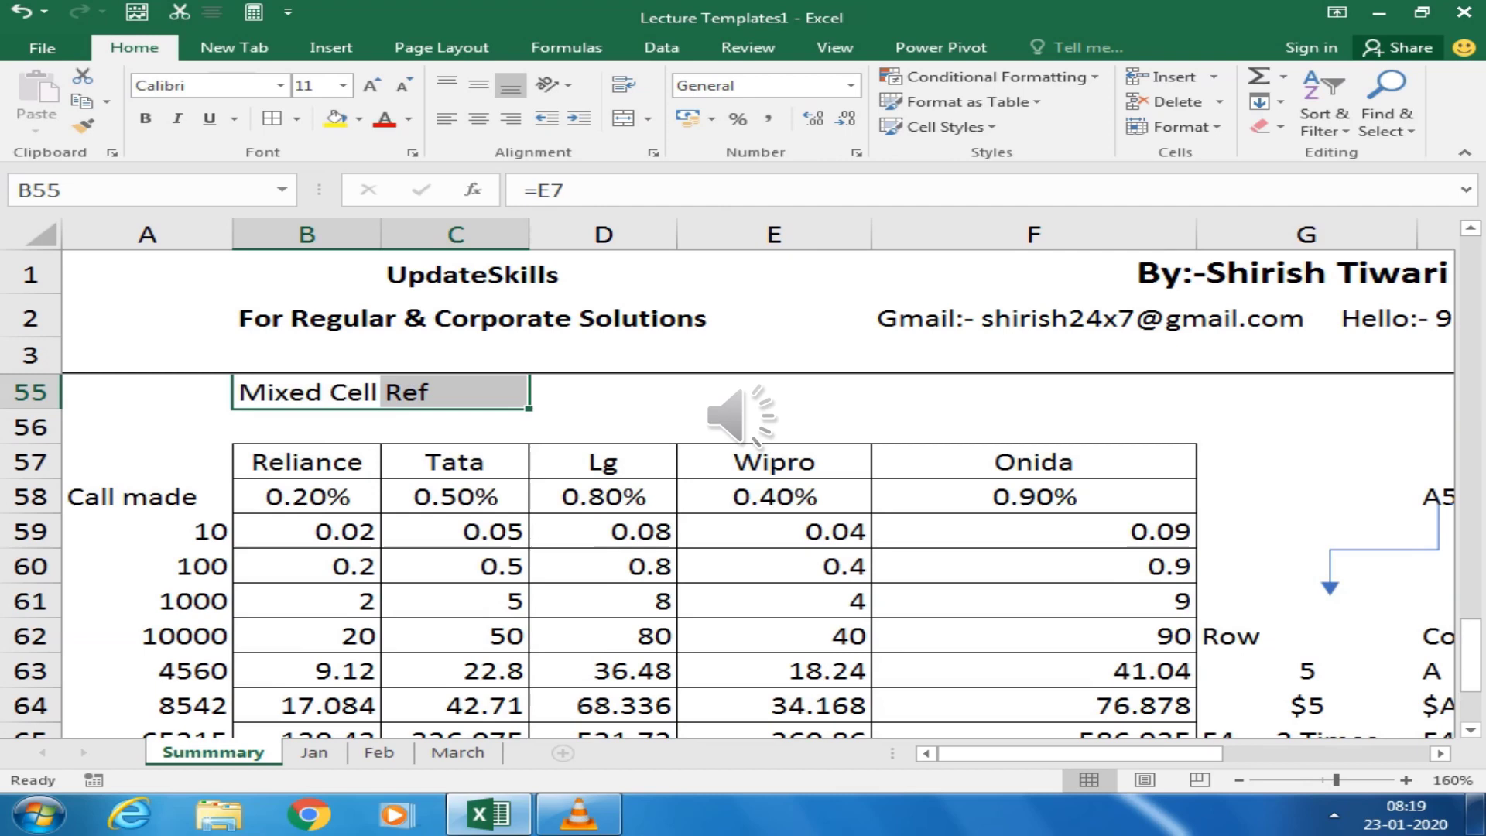
scroll(741, 556, down, 2)
scroll(741, 556, down, 3)
scroll(741, 556, up, 2)
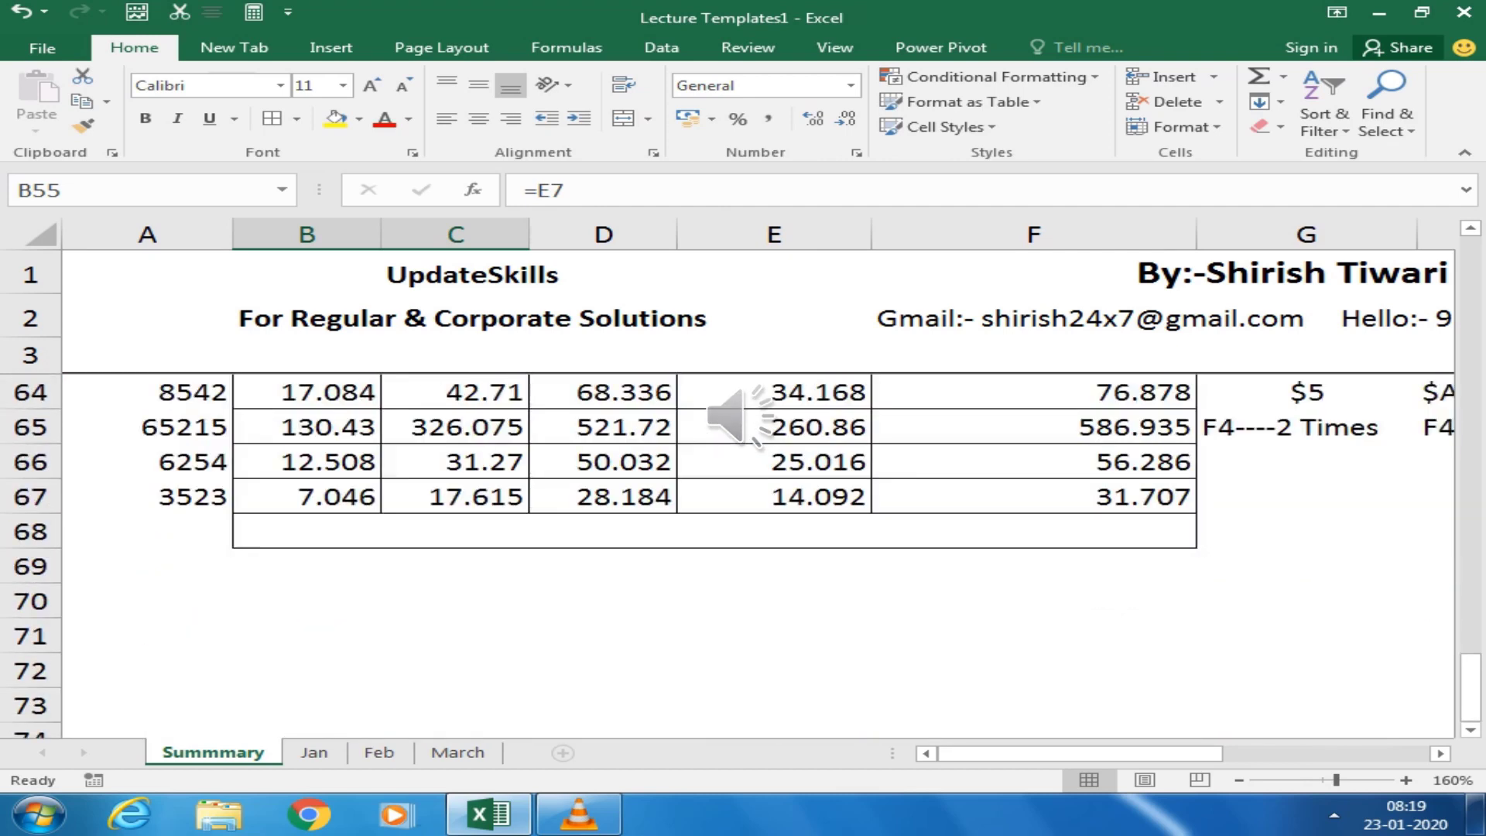
scroll(741, 555, down, 2)
Enter 1 in B73 and fill the series 1 to 6 across to G73
click(307, 495)
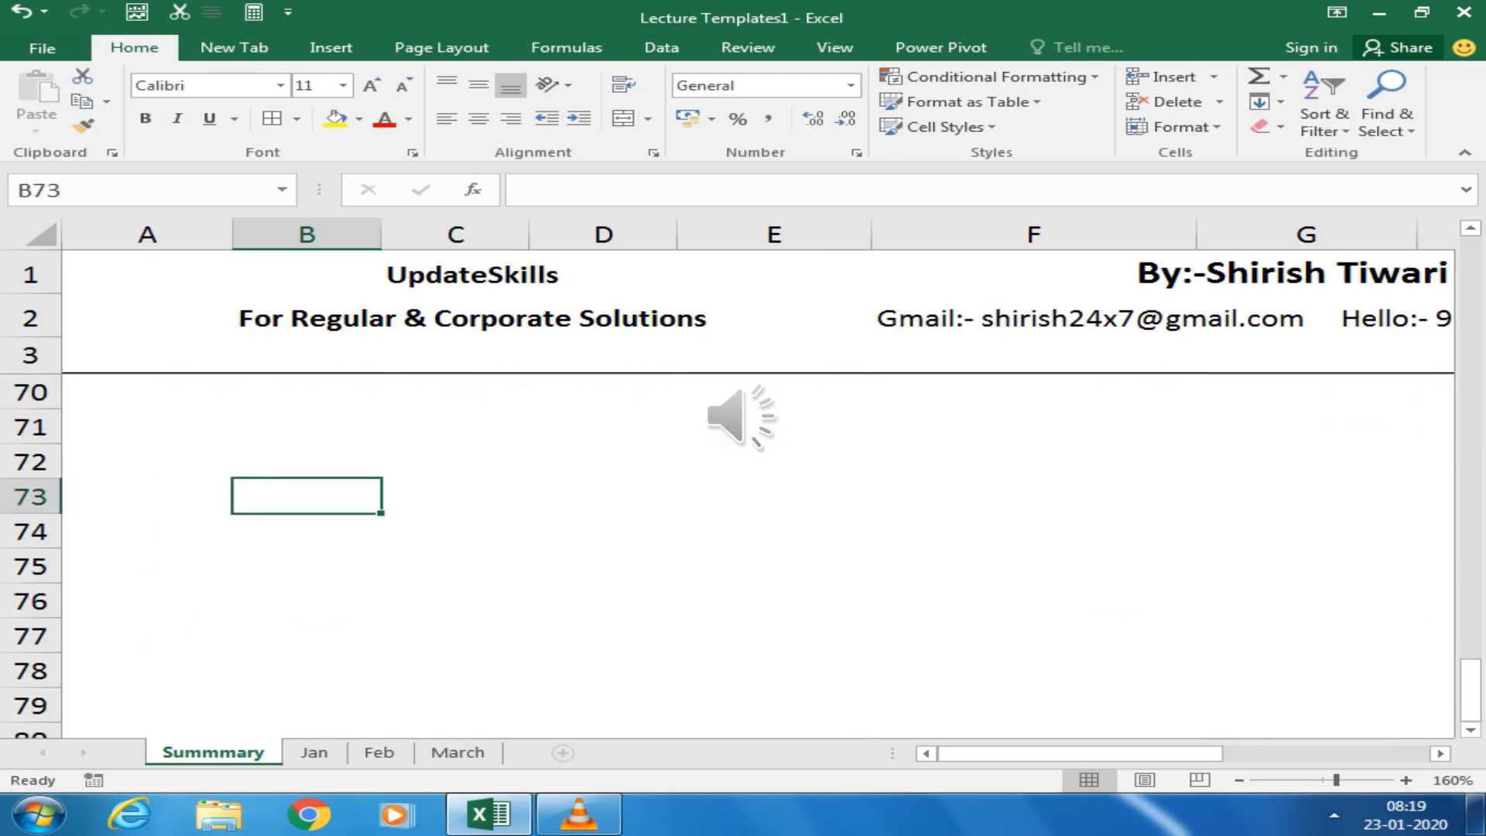
text(1)
key(Return)
click(307, 495)
drag(381, 512, 1057, 517)
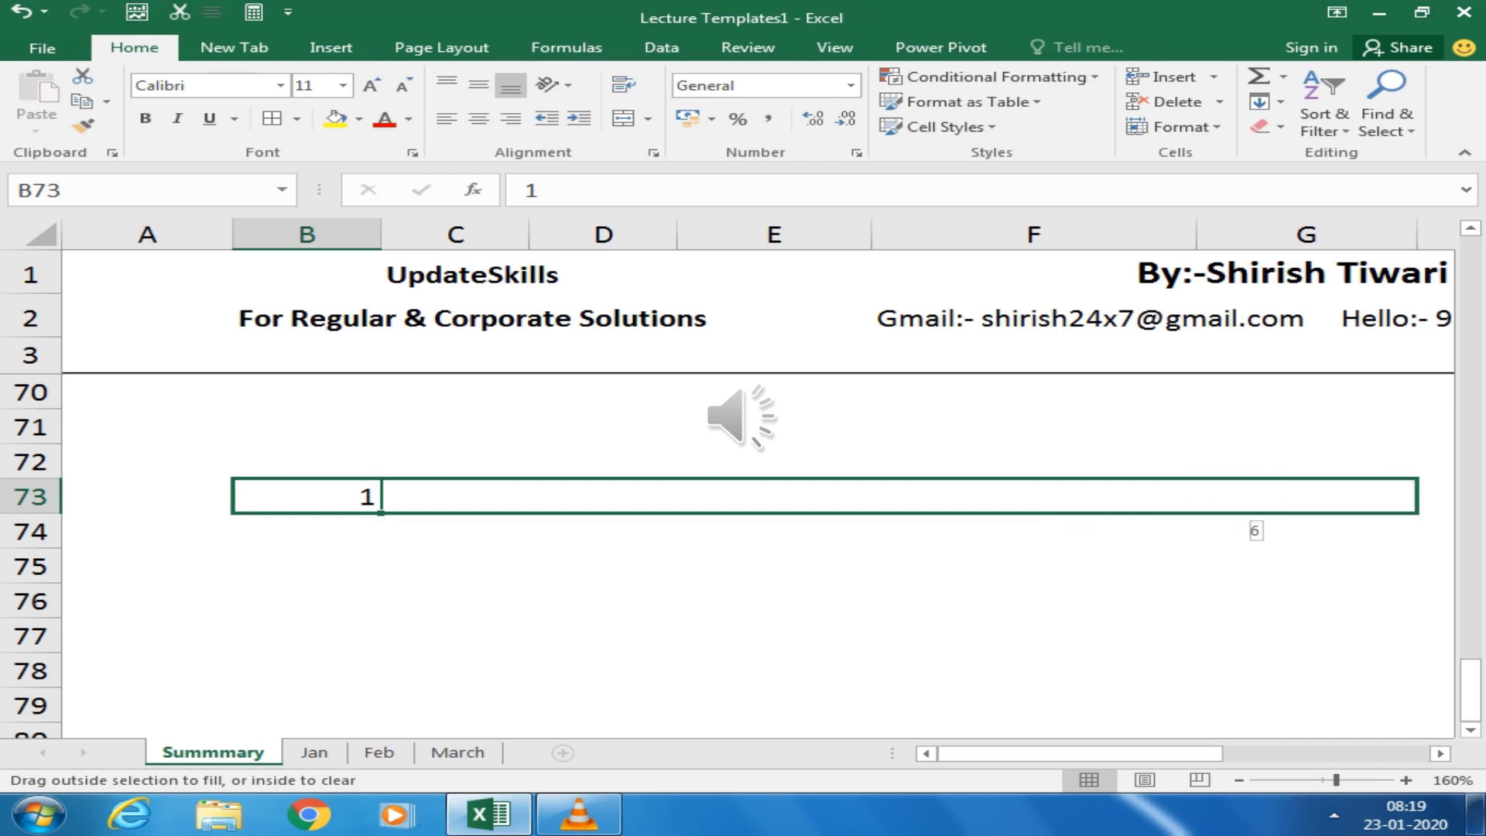
drag(1057, 517, 1243, 517)
Enter 1 in A74 and fill the series 1 to 10 down to A83
click(148, 531)
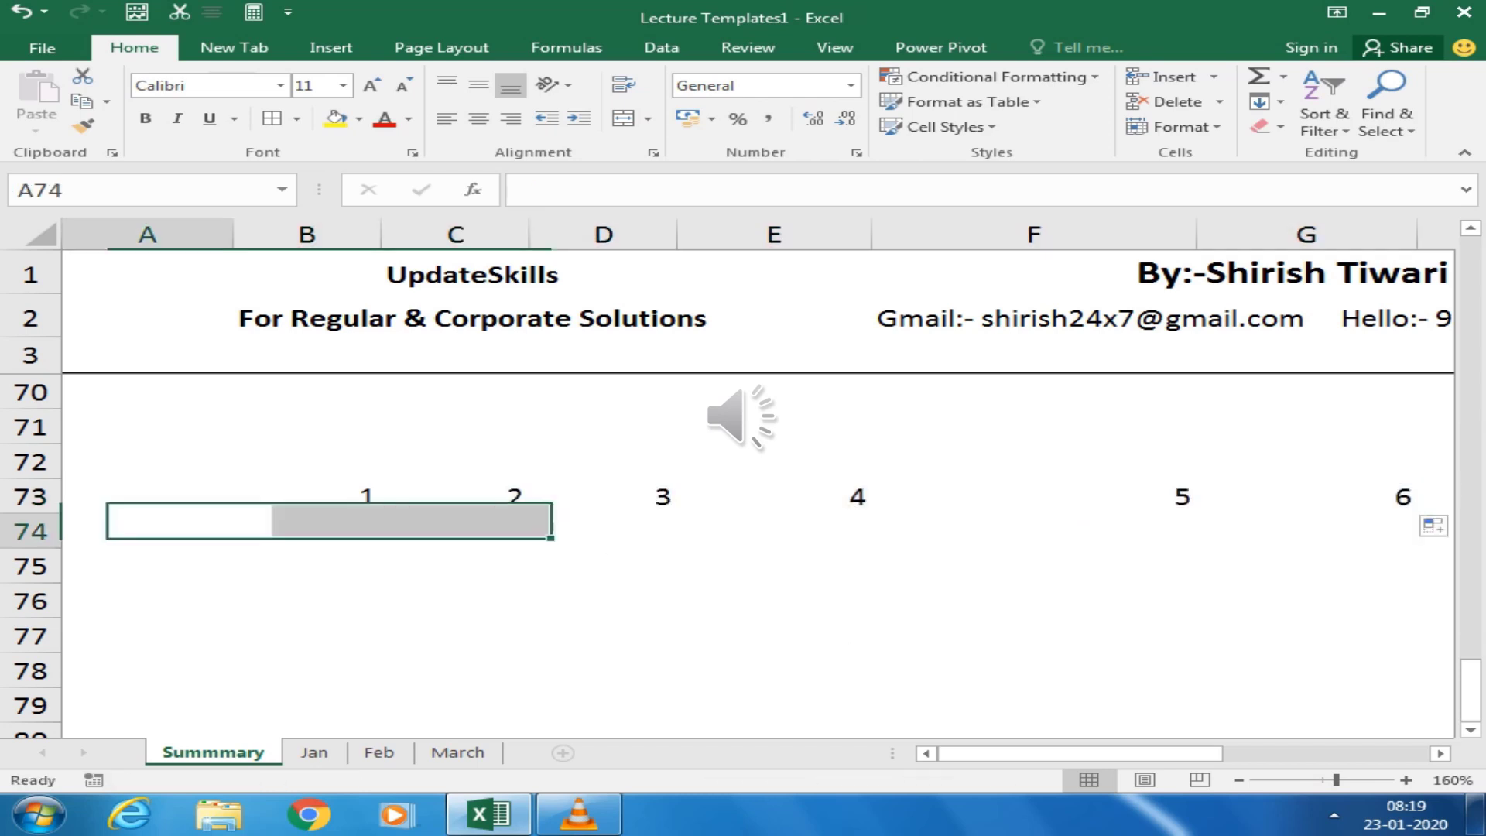
text(1)
click(147, 601)
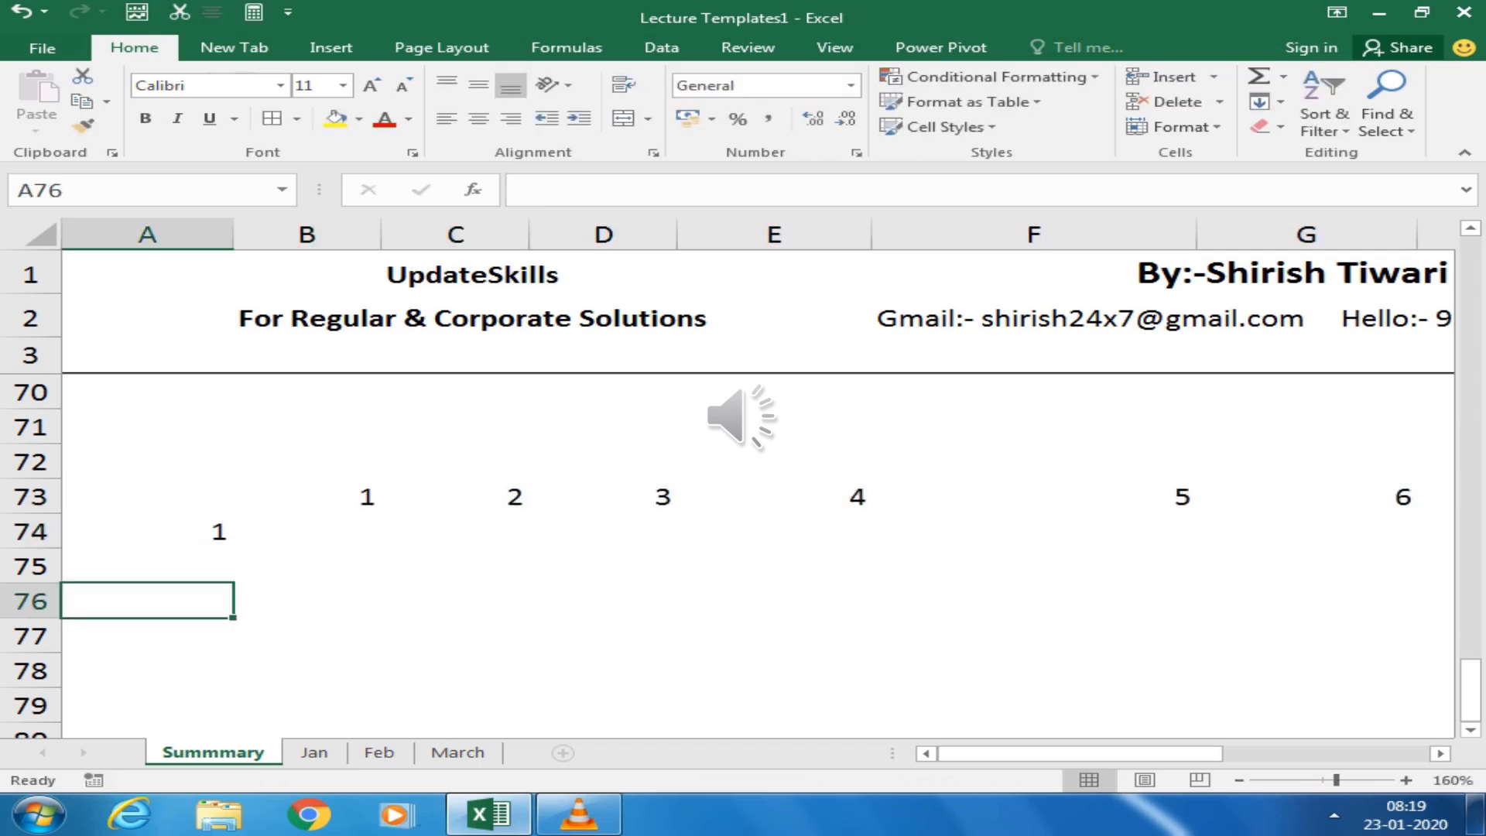
click(147, 531)
mouse_move(233, 548)
mouse_down()
mouse_move(239, 505)
mouse_move(238, 552)
mouse_up()
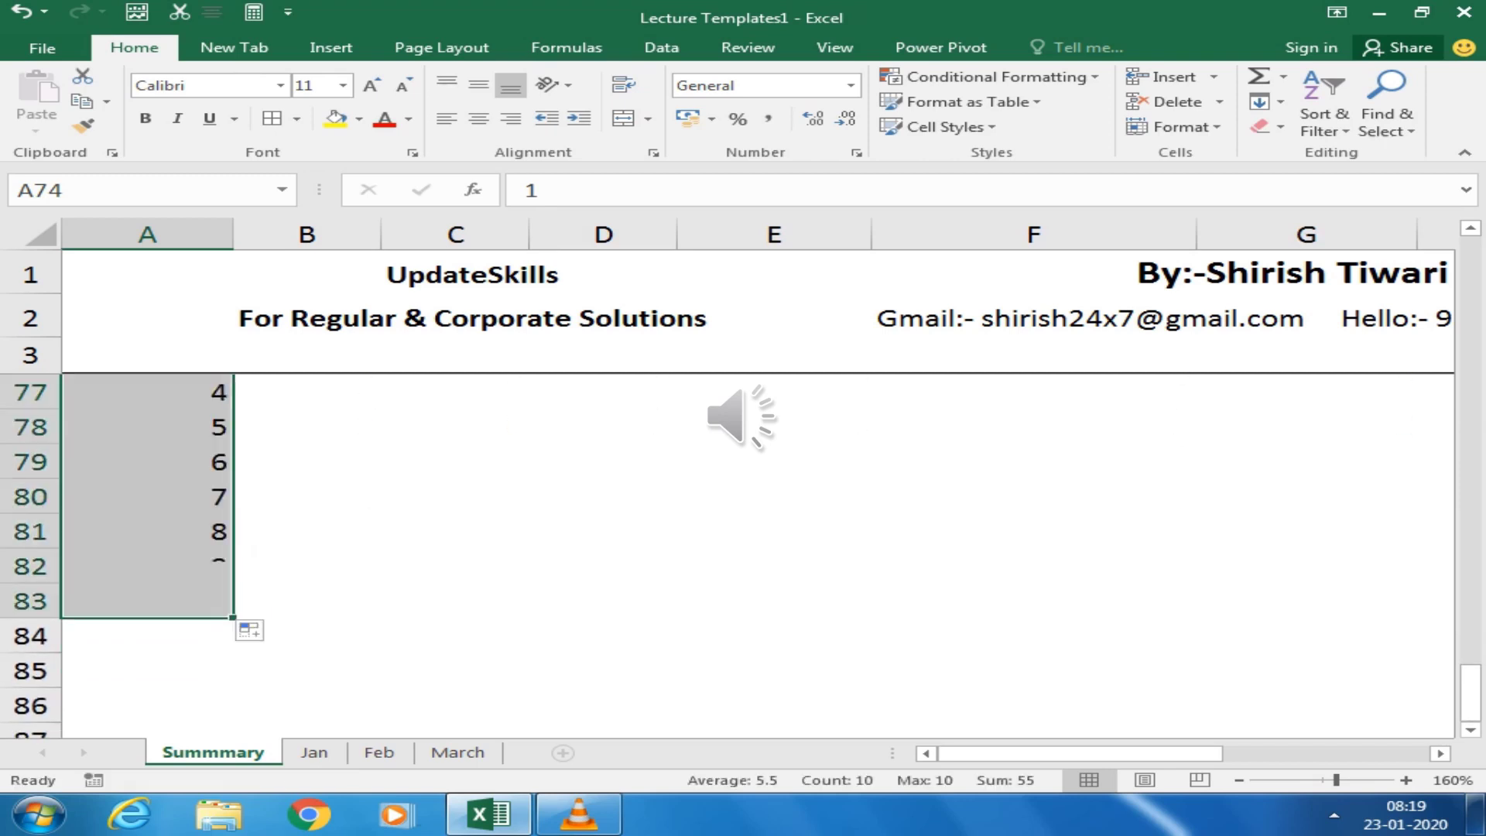
Select the table body B74:H83
scroll(743, 554, up, 2)
click(306, 496)
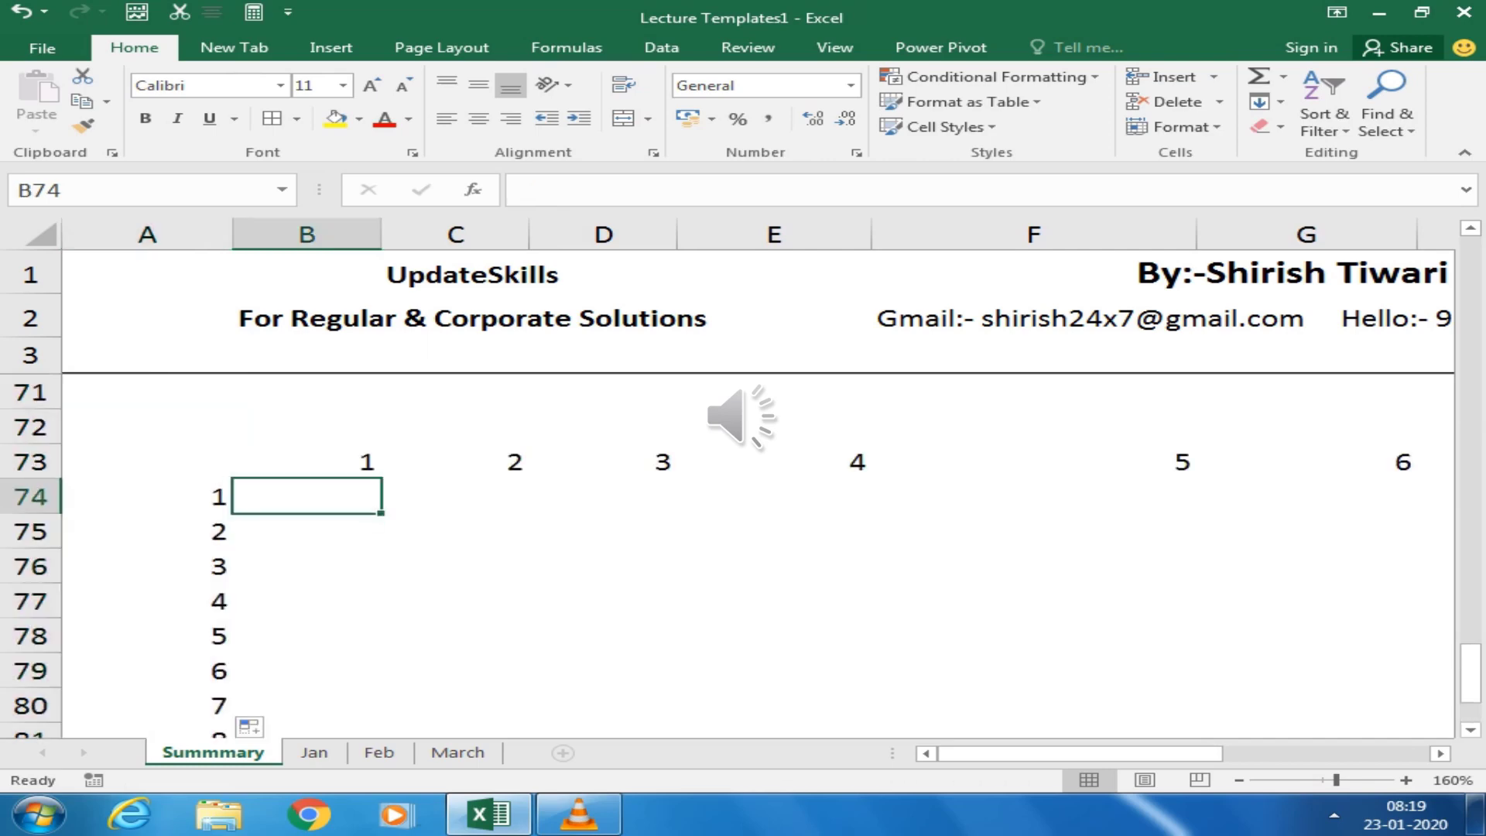
scroll(744, 479, down, 2)
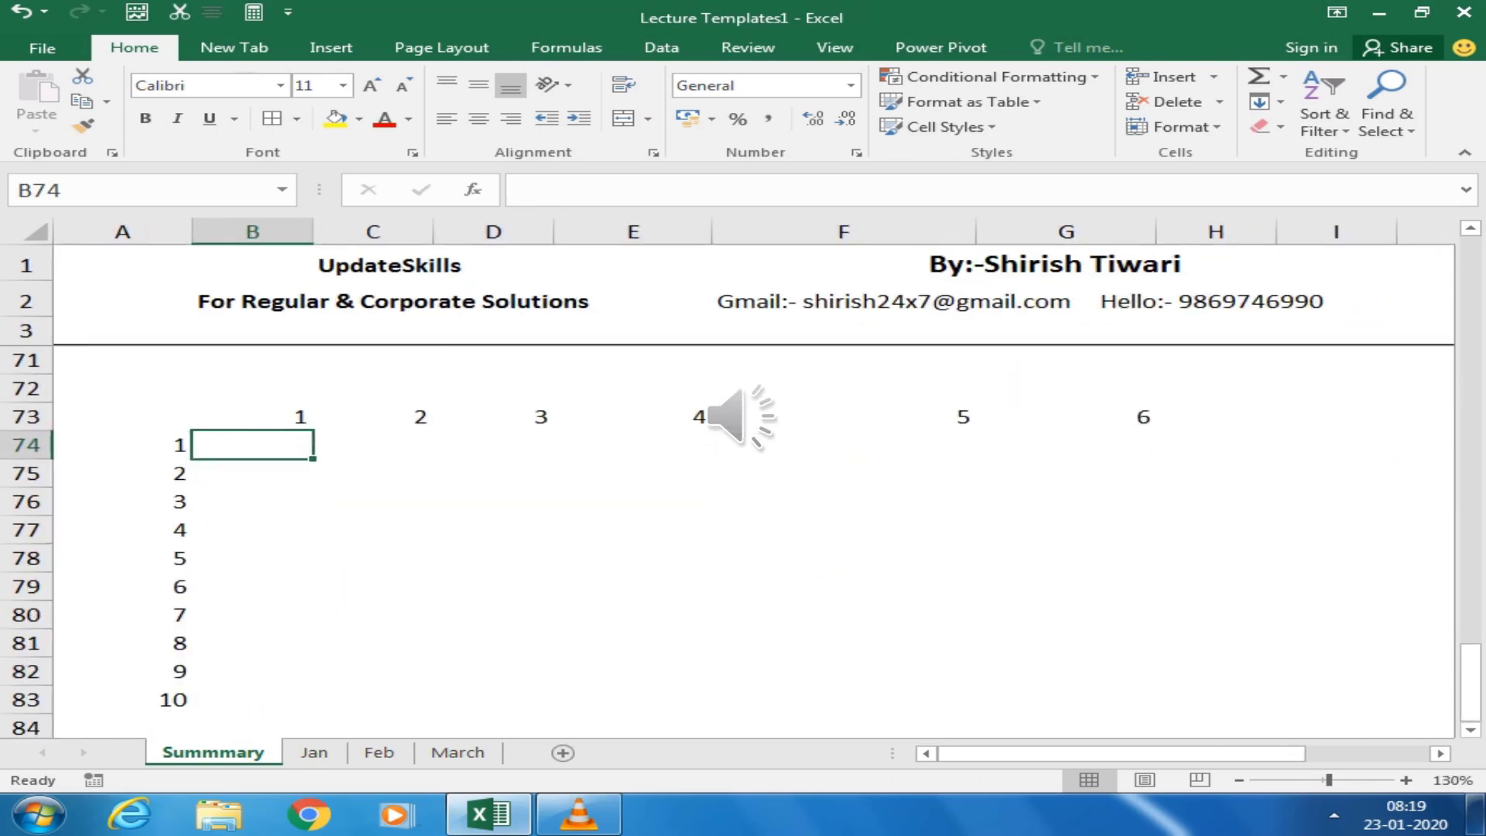
mouse_move(252, 444)
mouse_down()
mouse_move(1239, 445)
mouse_move(1239, 671)
mouse_up()
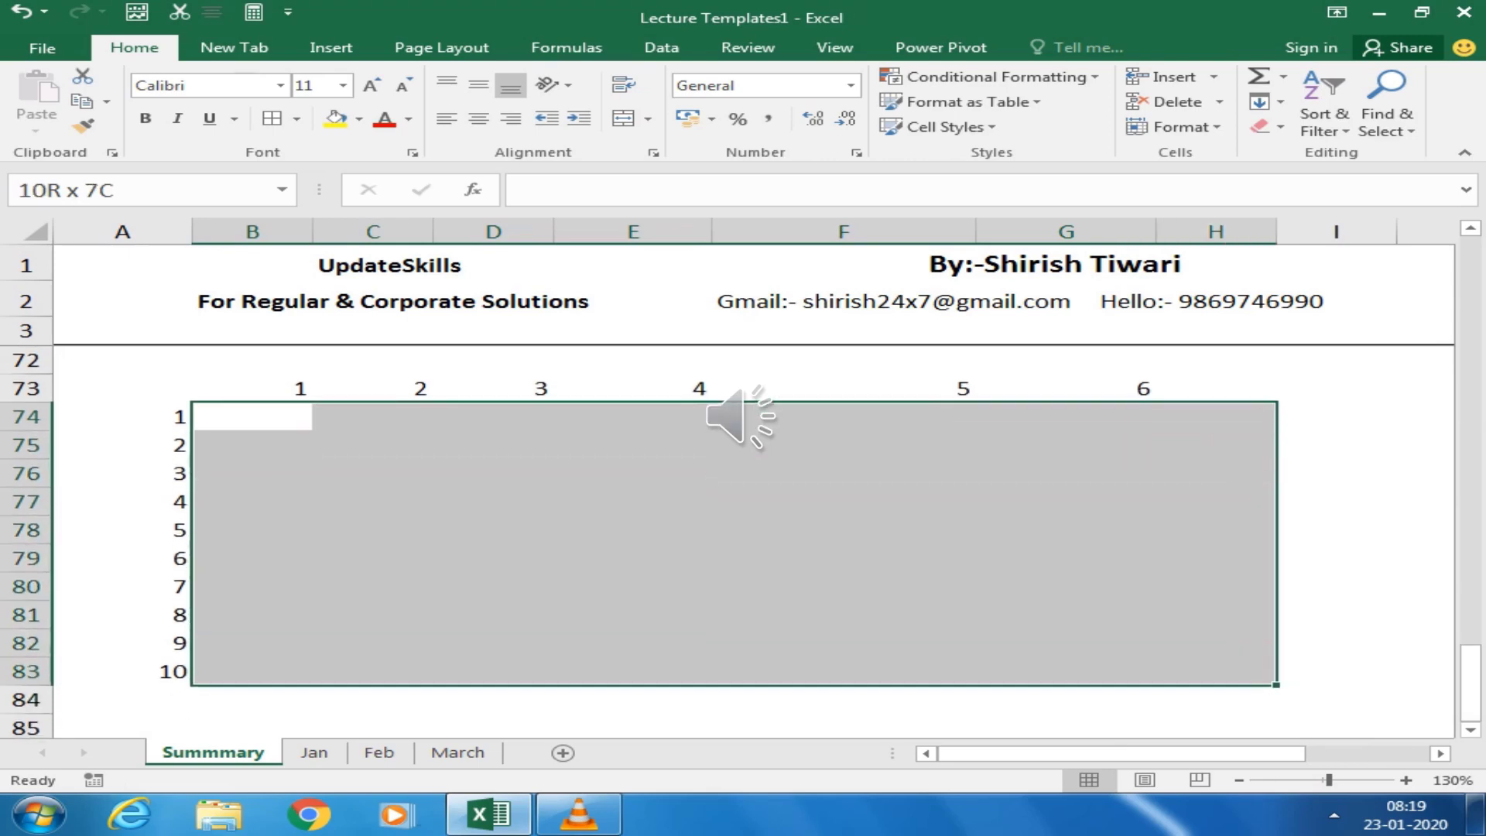
Fill B74:H83 with =$A74*B$73 via Ctrl+Enter, producing products 1 to 60
text(=)
key(Left)
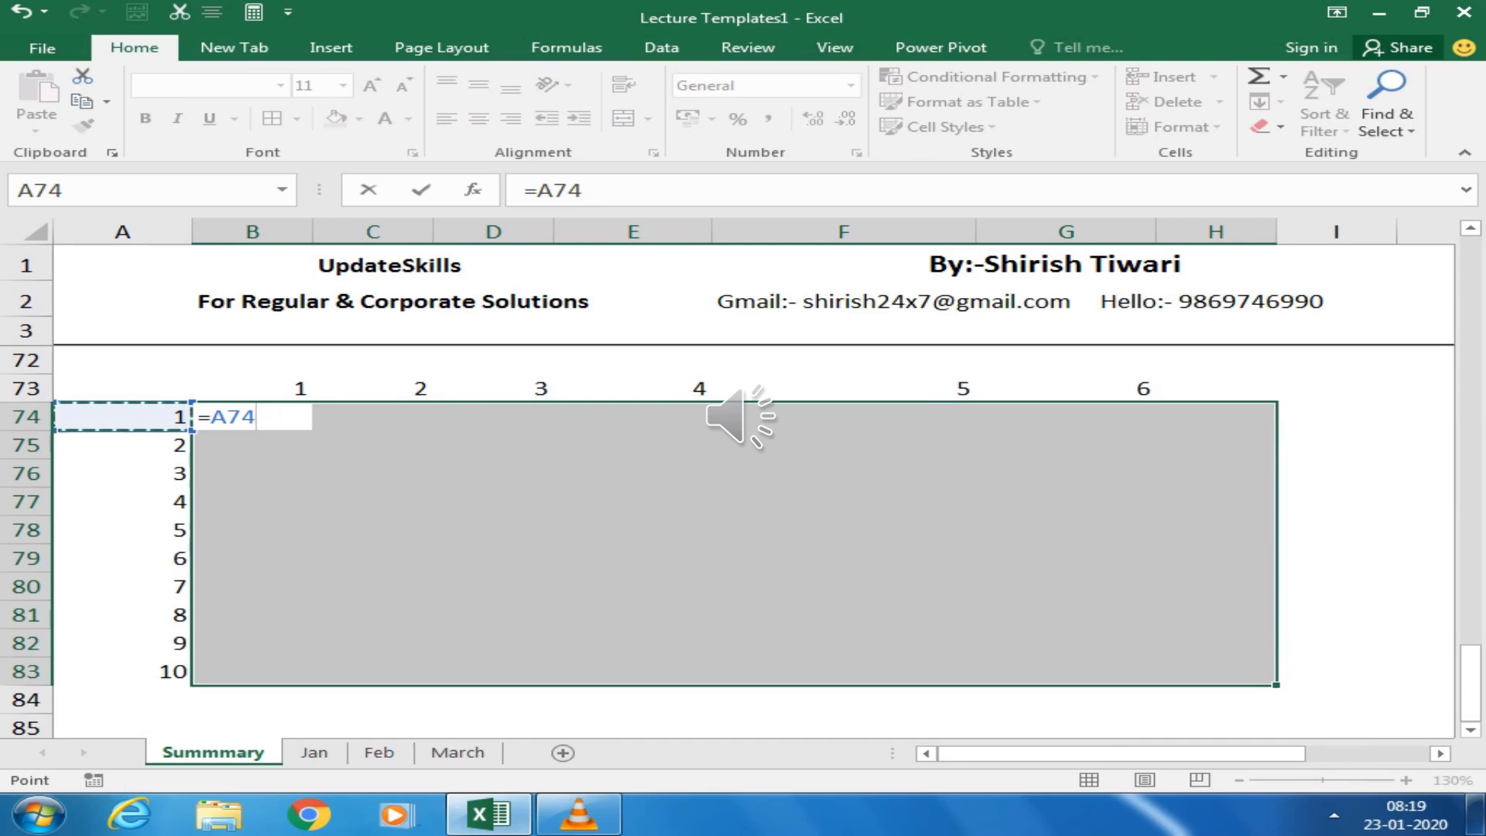
key(F4)
key(F4)
key(F4)
text(*)
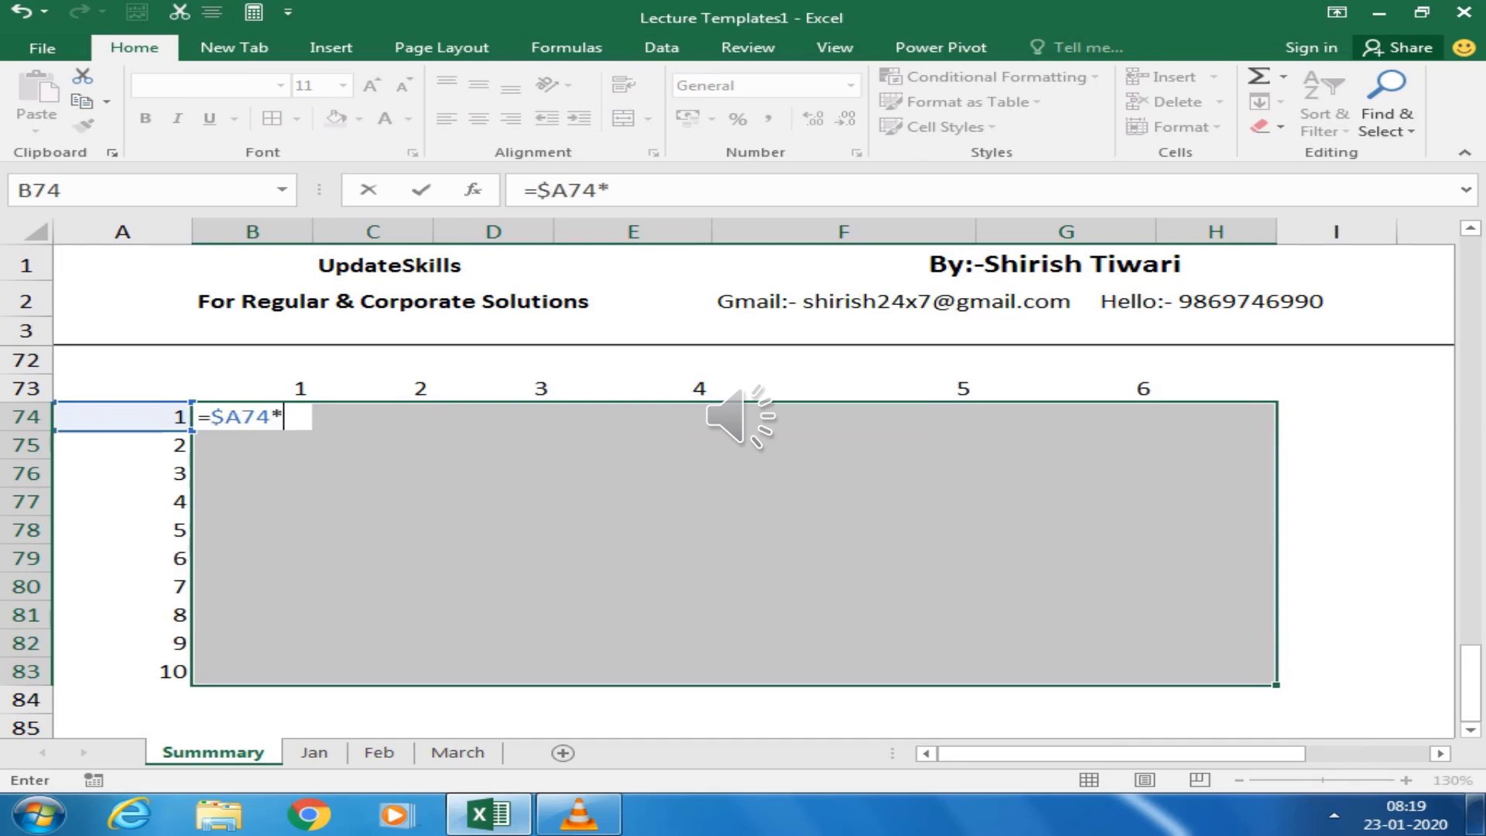
key(Up)
key(F4)
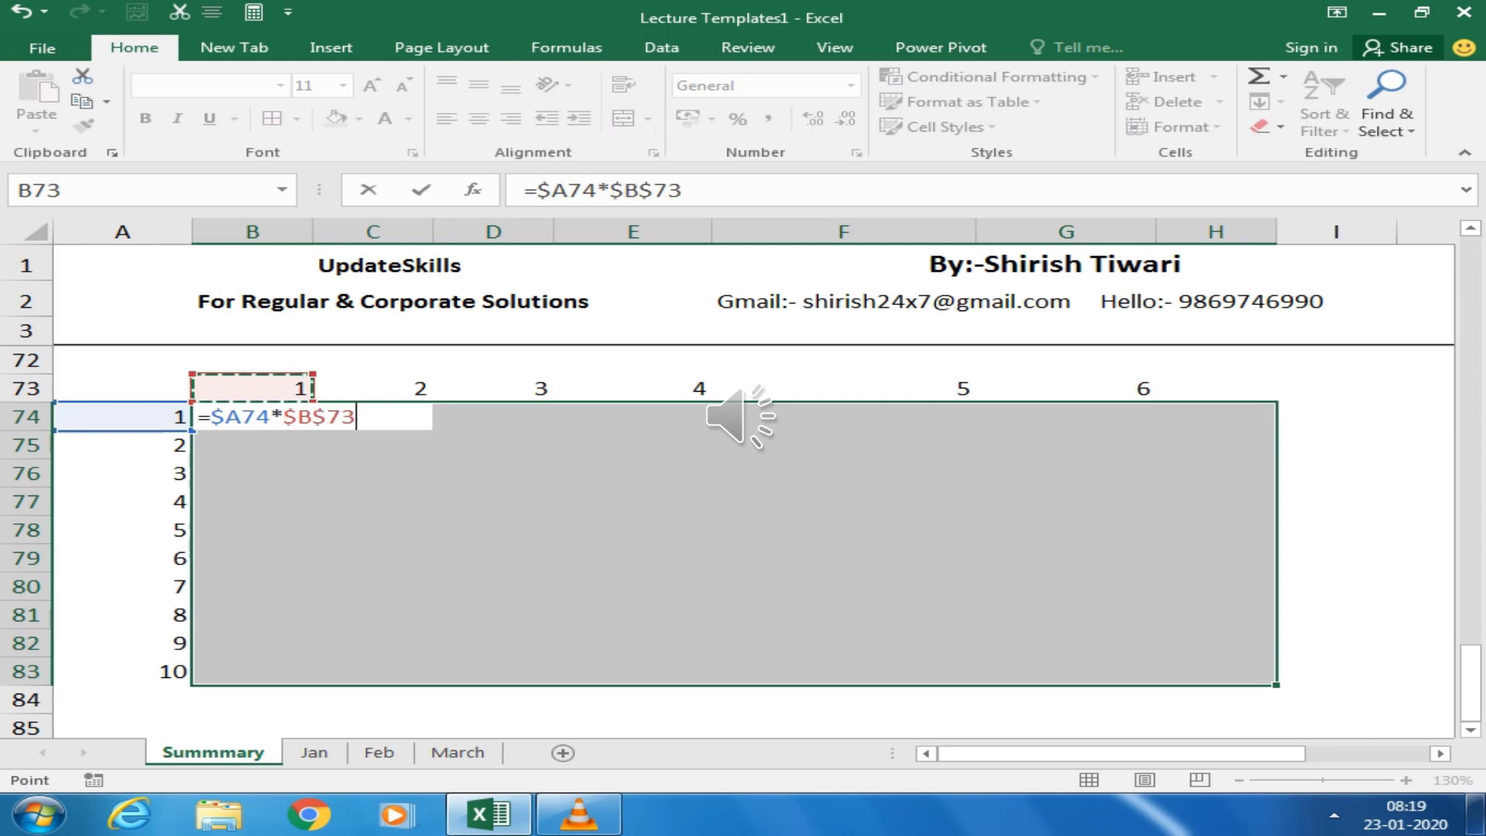
key(F4)
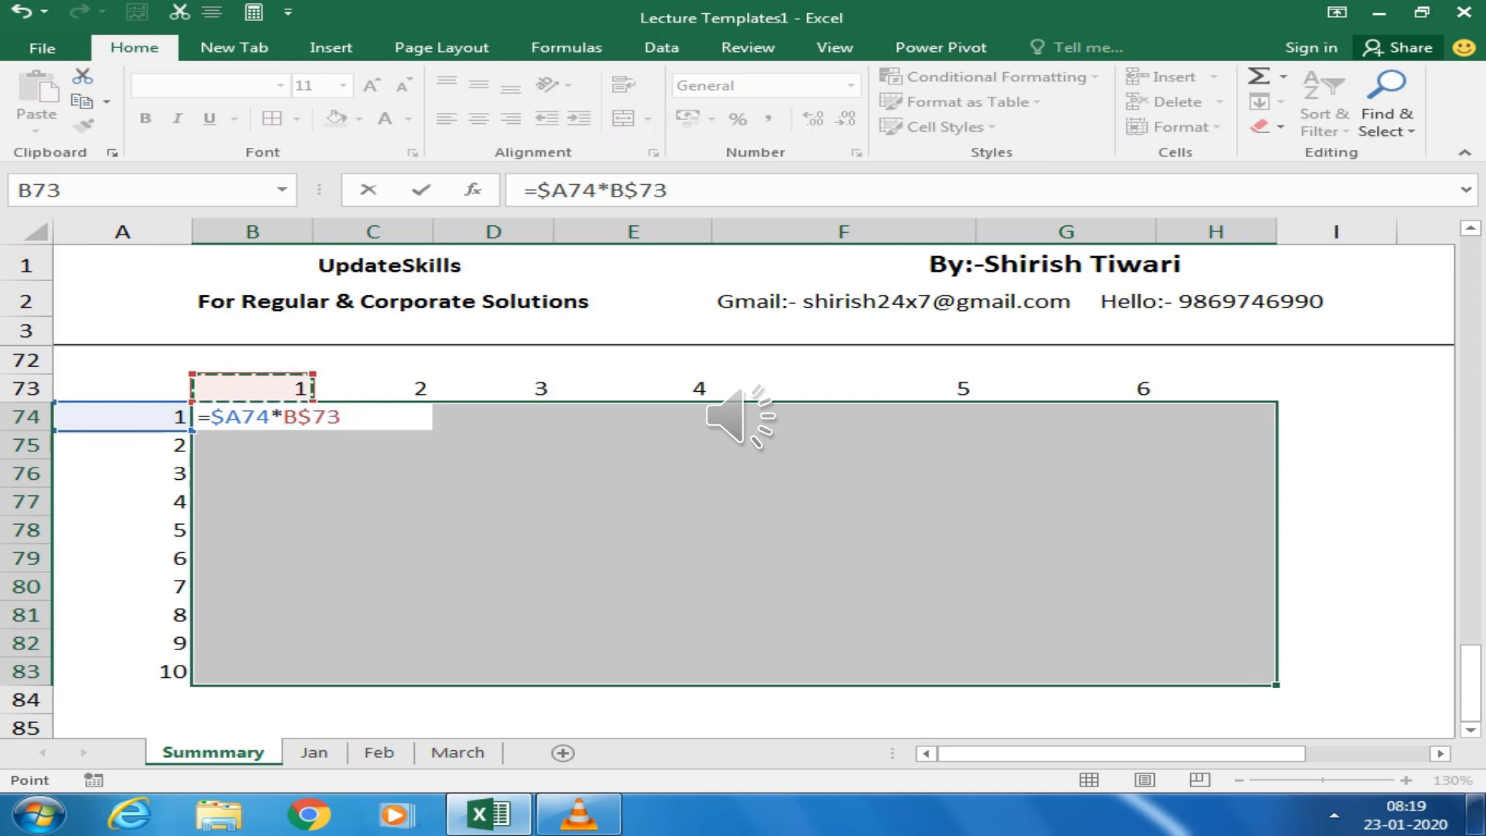
key(ctrl+Return)
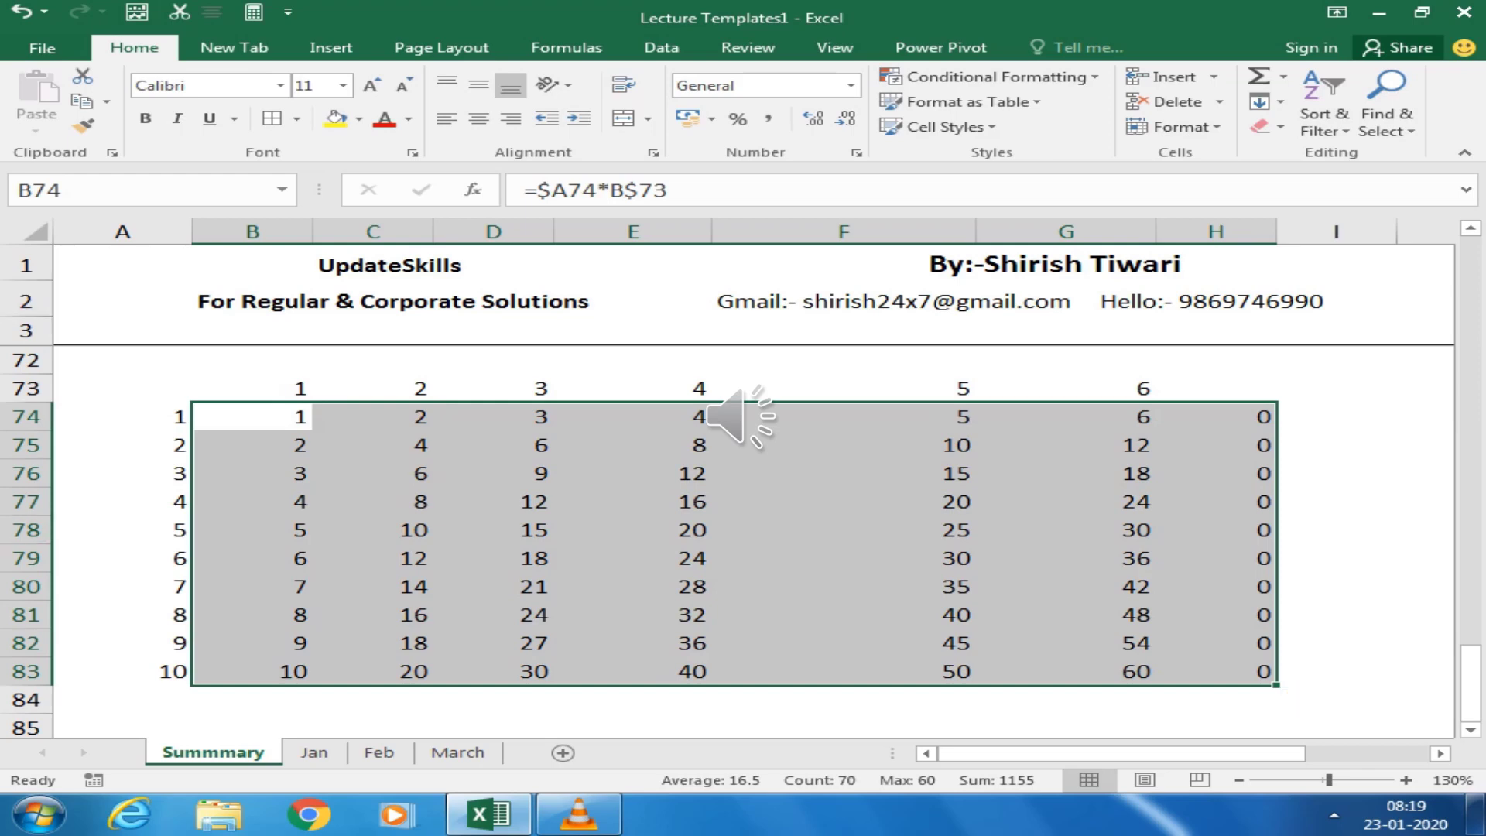
key(alt+h)
Apply All Borders to the multiplication table and inspect F77's mixed-reference formula
key(b)
key(a)
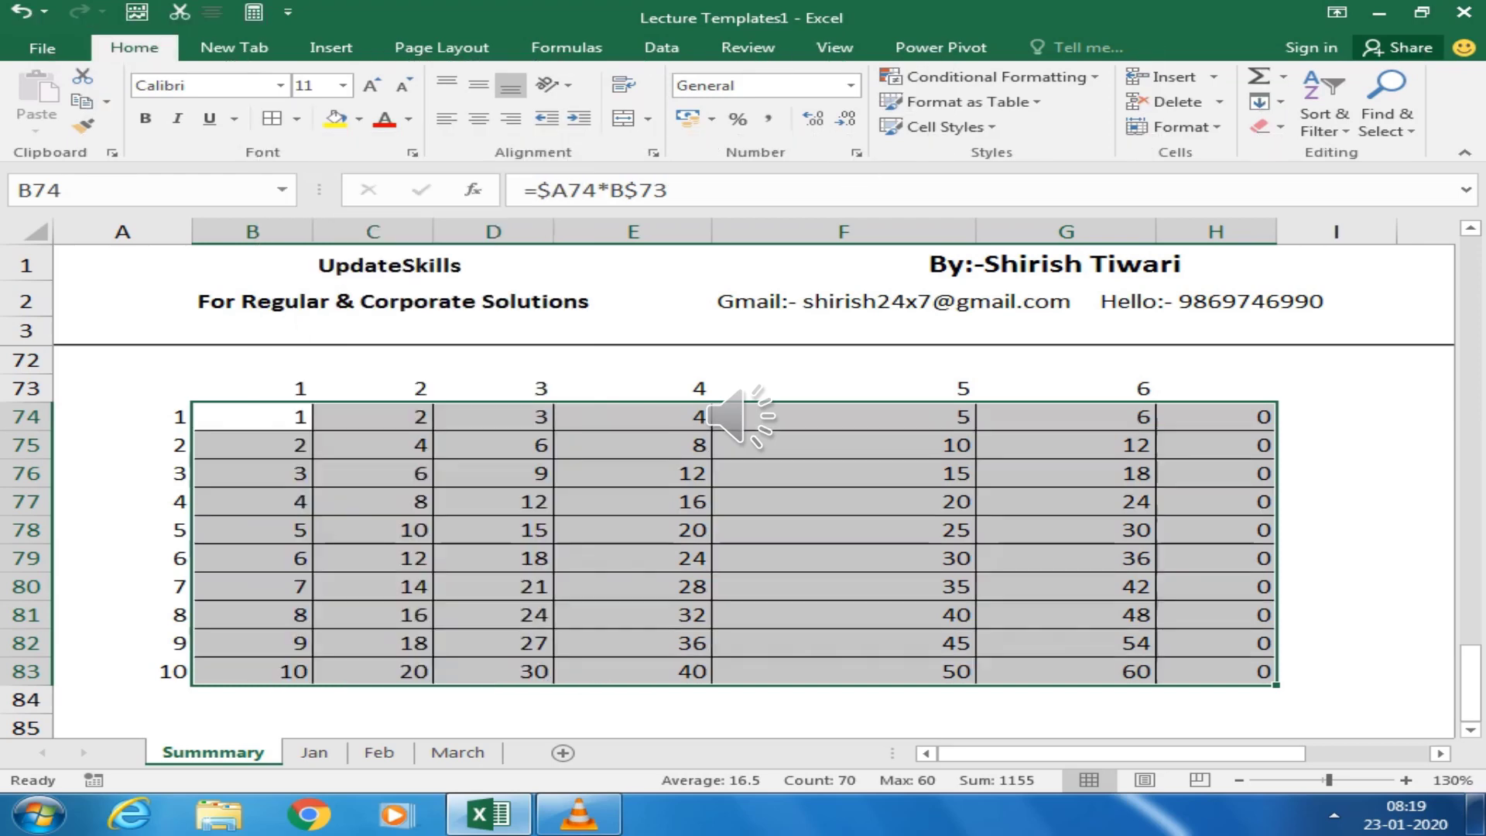
click(844, 388)
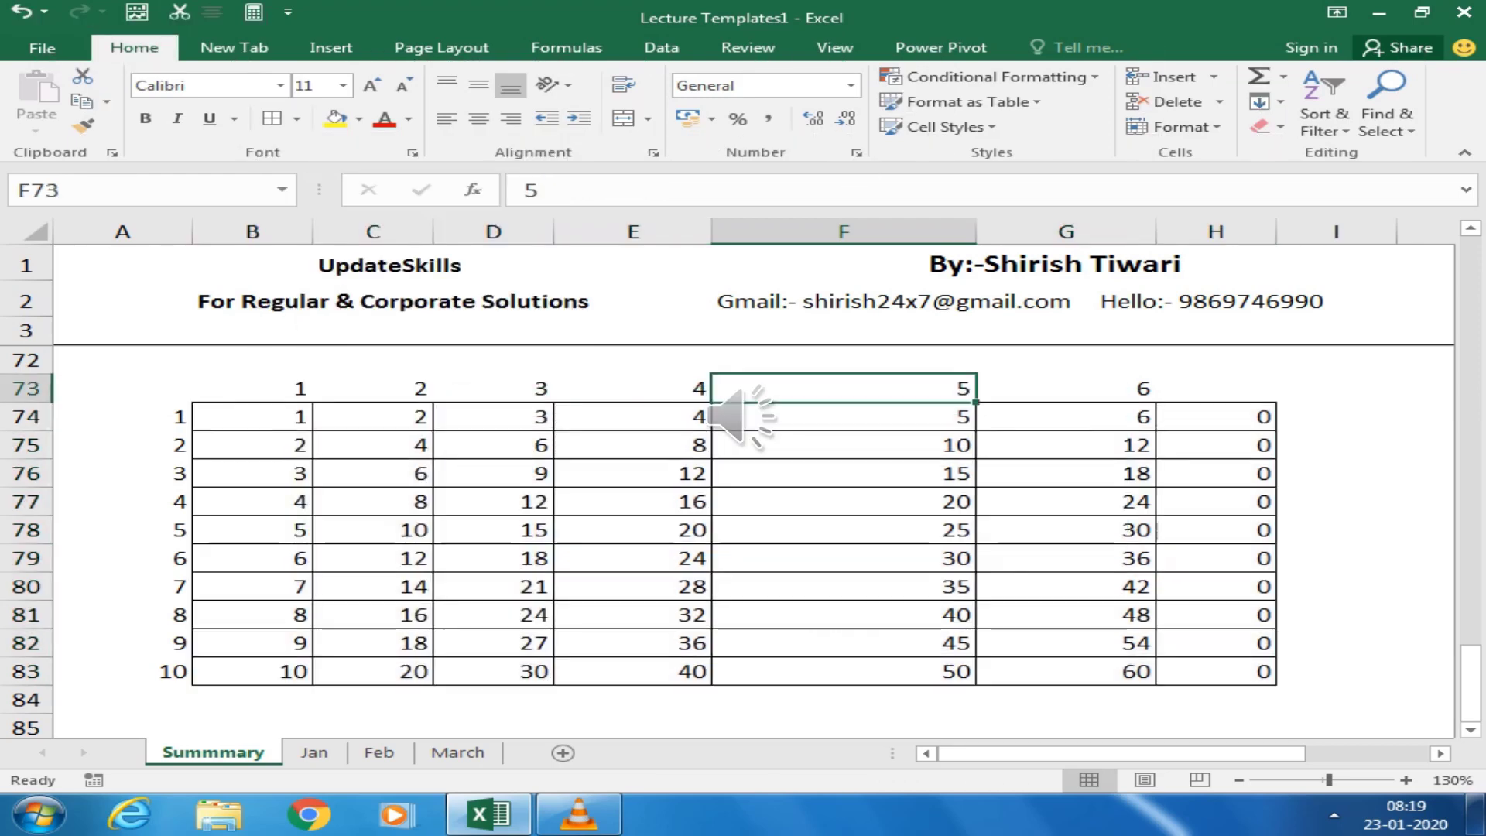
click(844, 501)
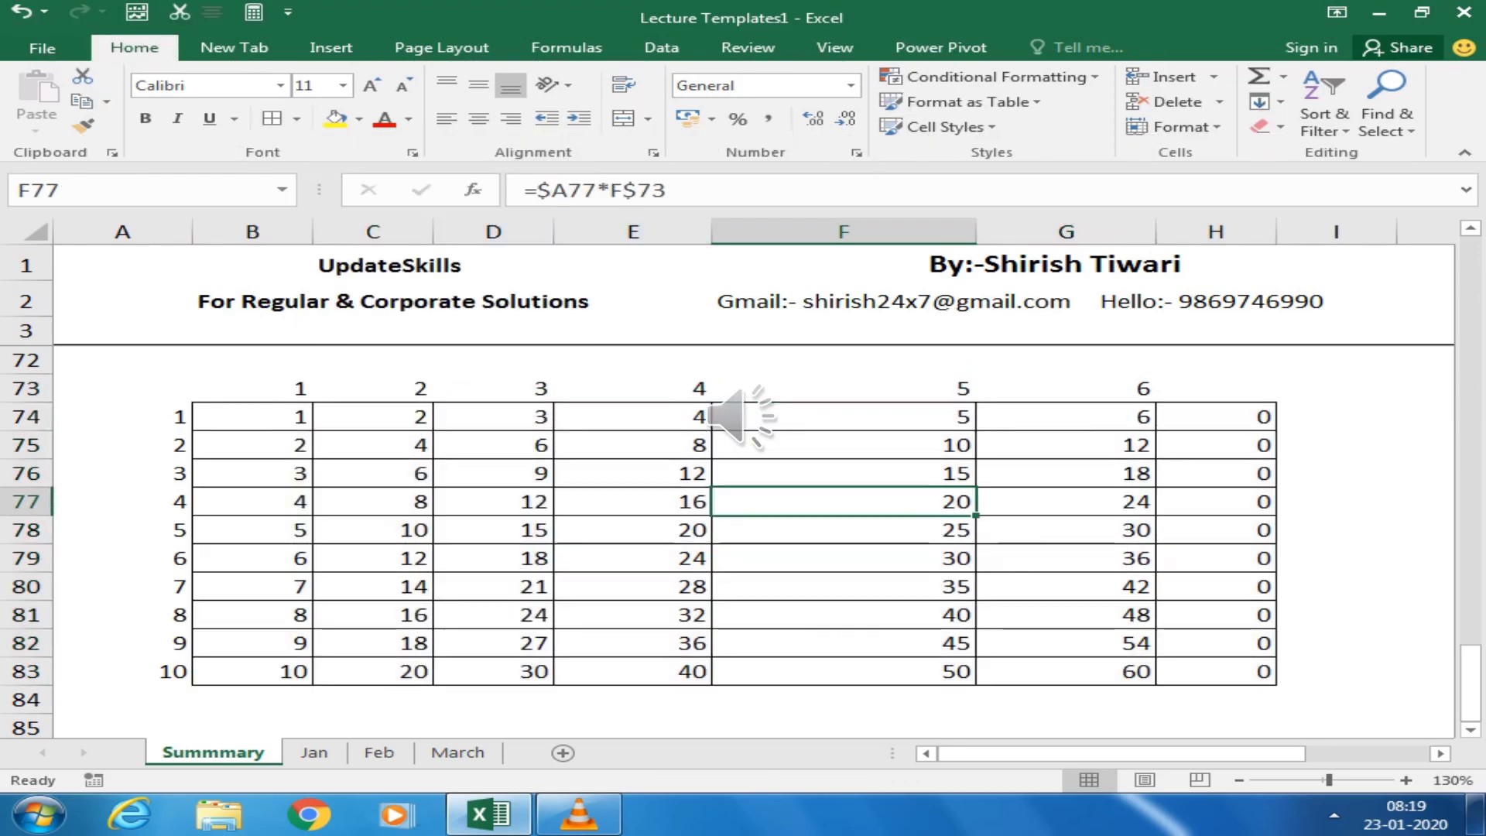
click(638, 189)
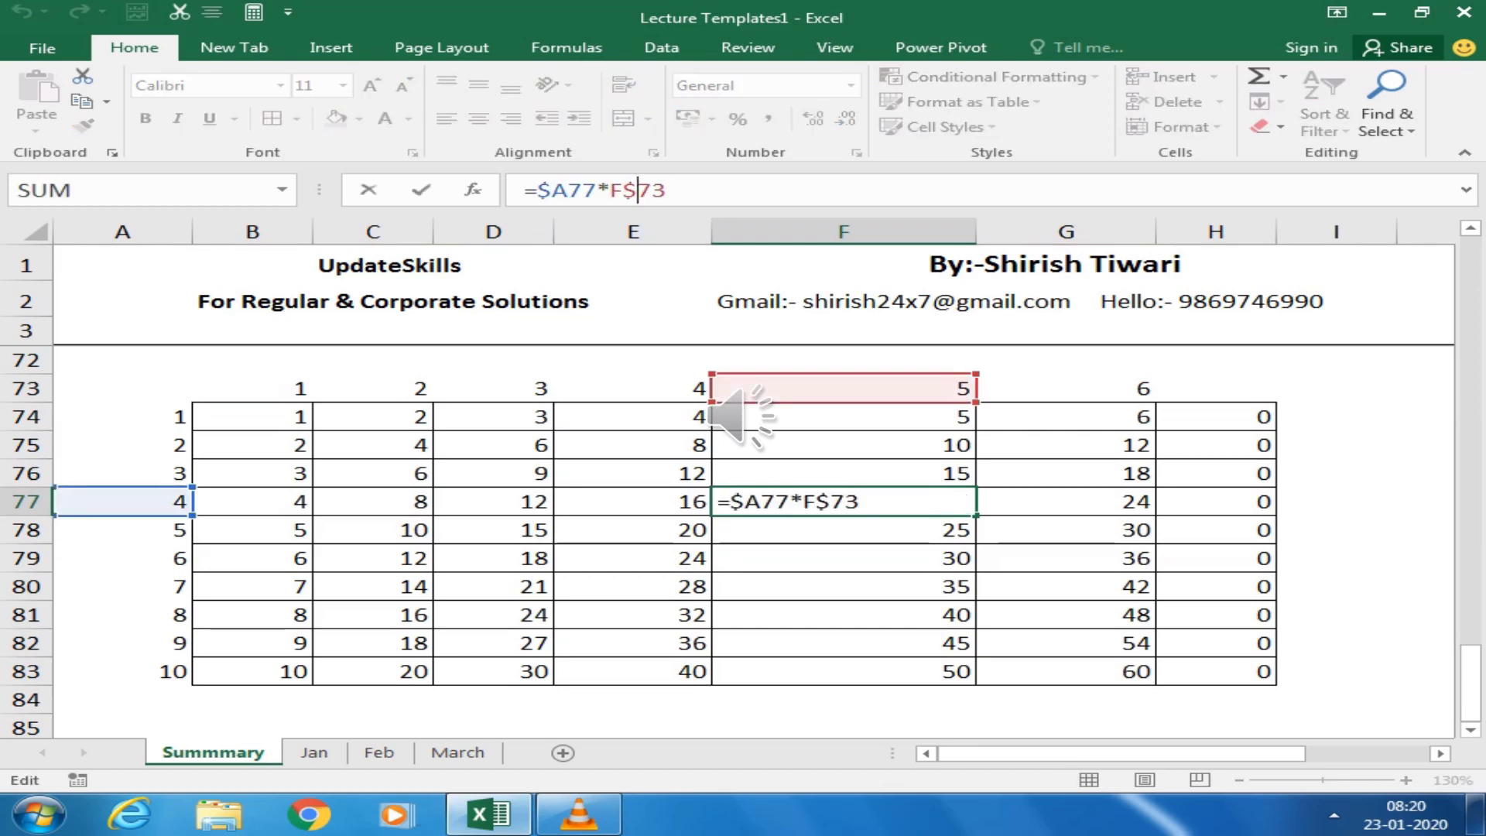
Check F79 and F80's formulas, then narrow column F to match the other columns
click(844, 558)
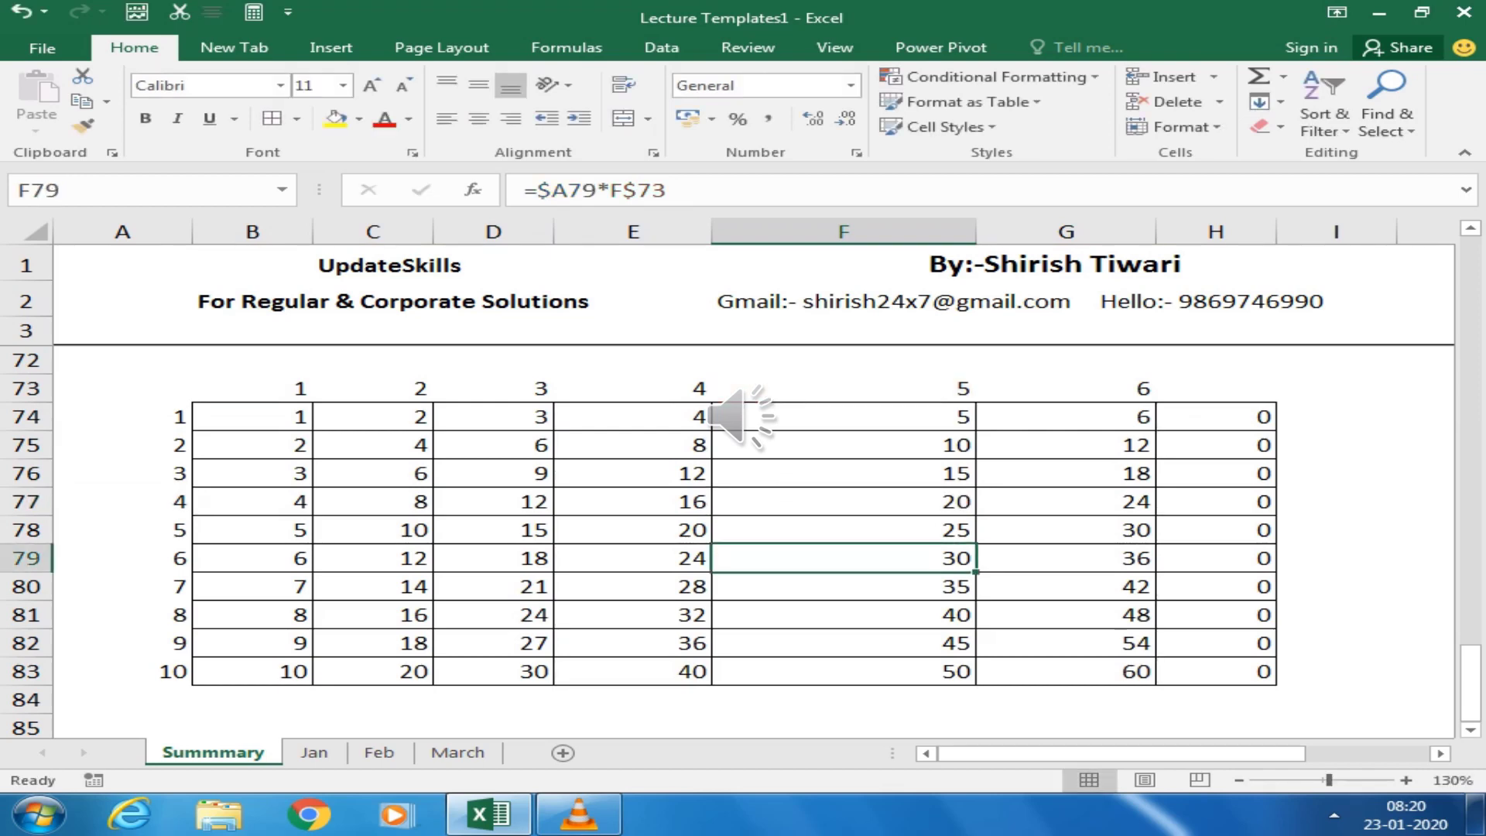
click(844, 586)
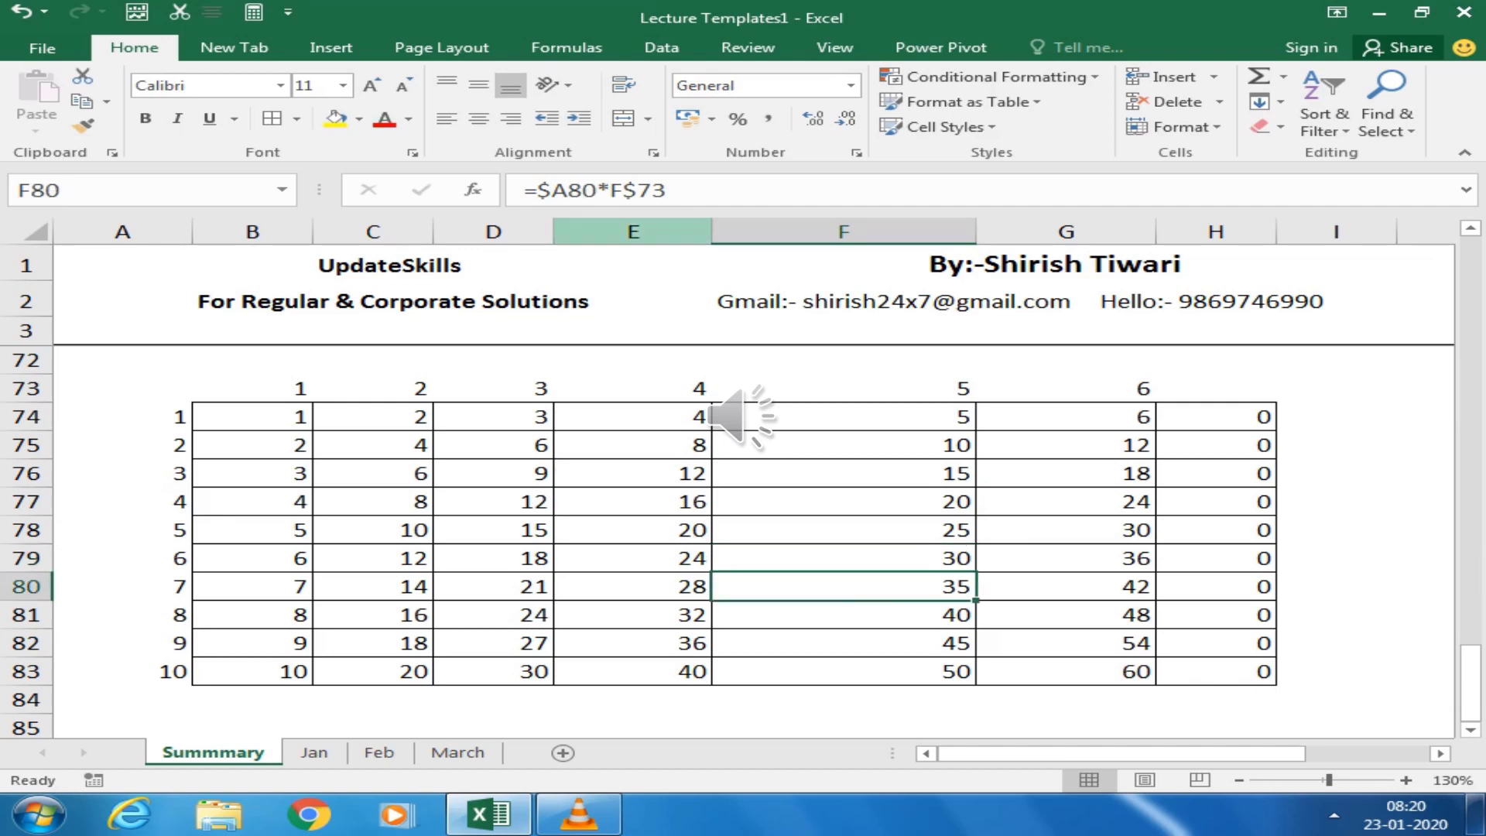
double_click(845, 586)
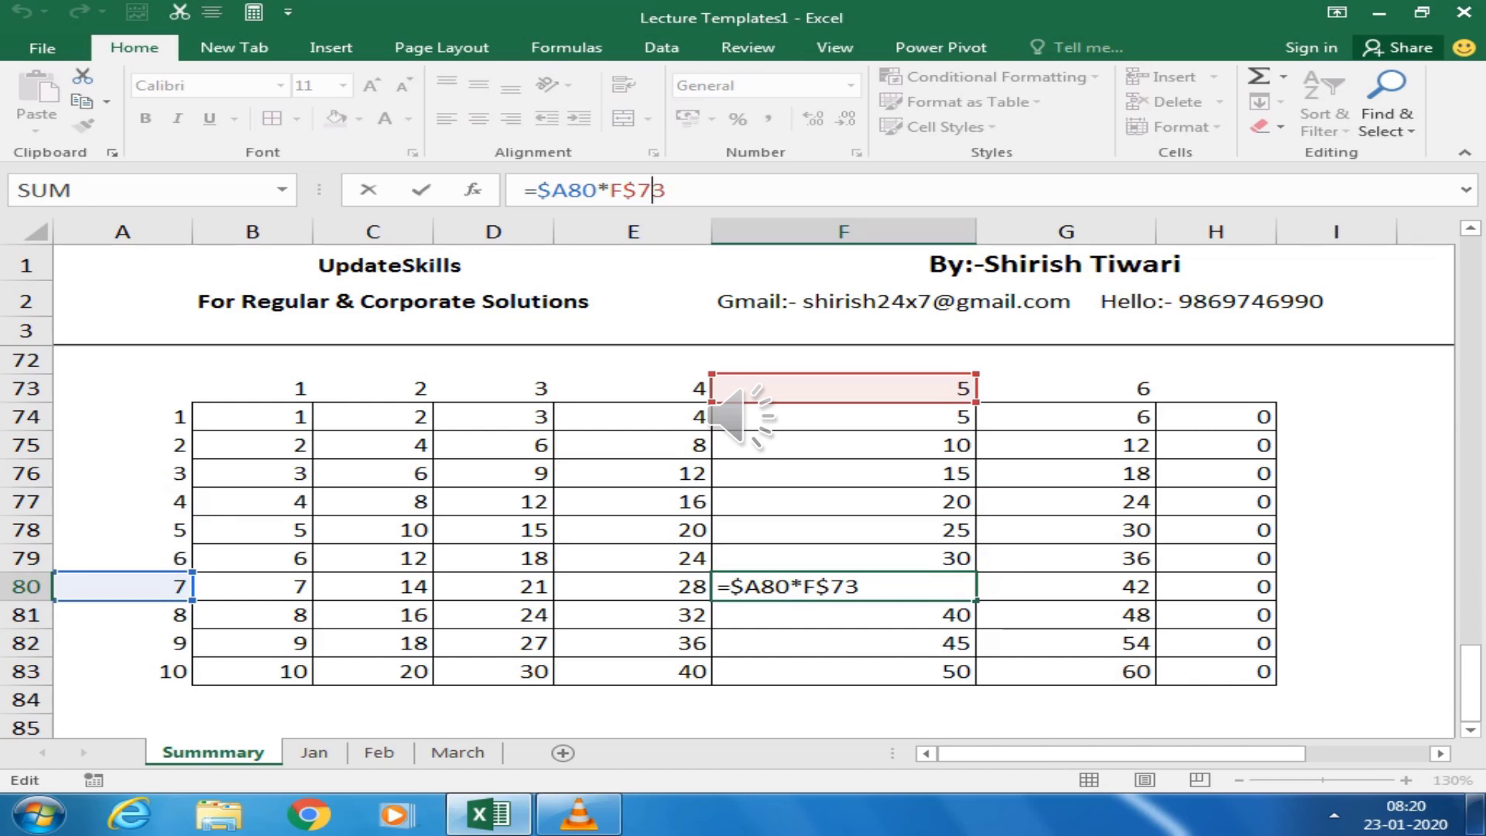
key(Return)
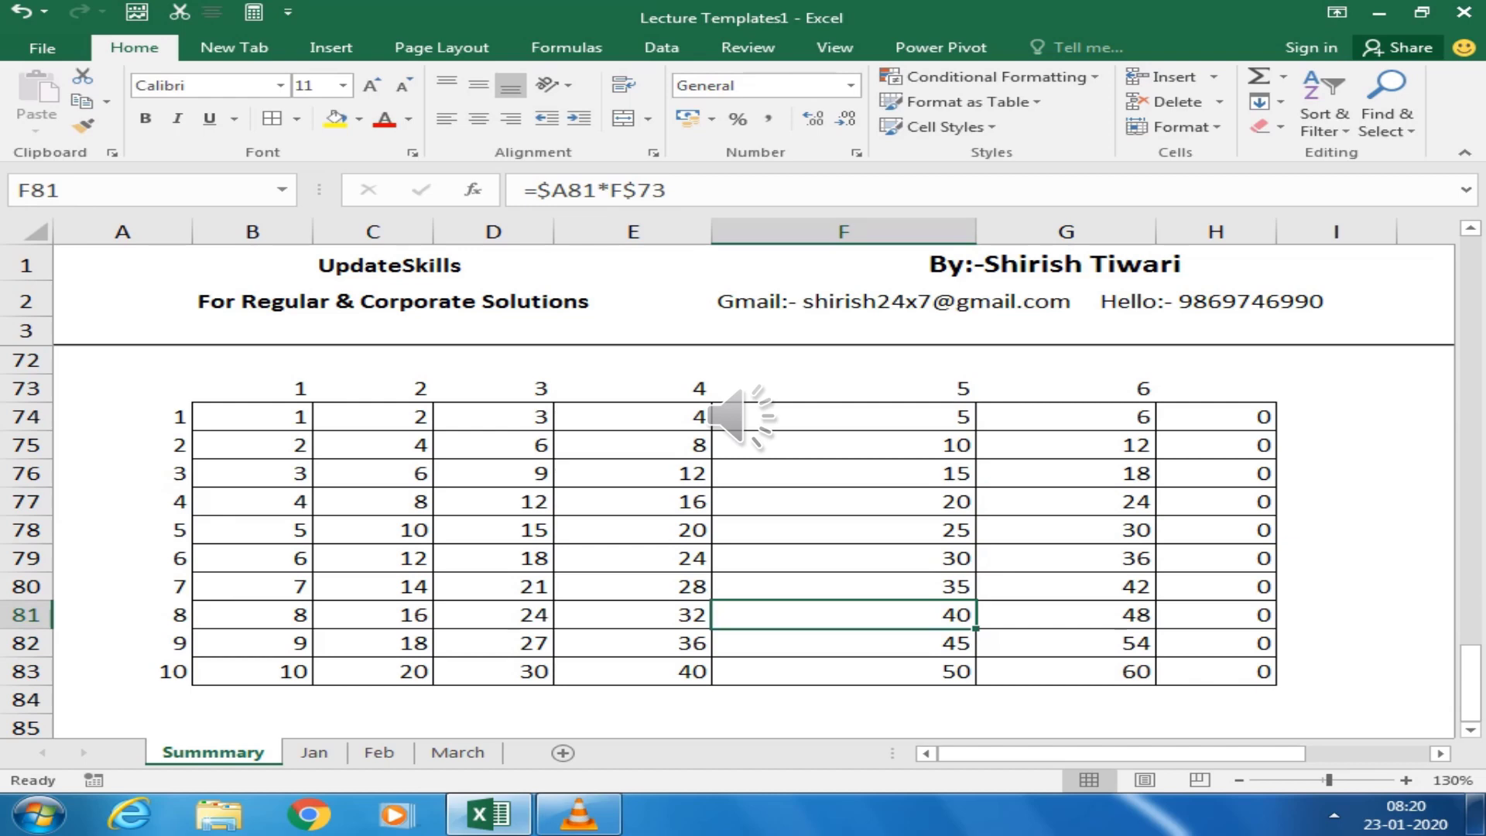
drag(252, 416, 1216, 671)
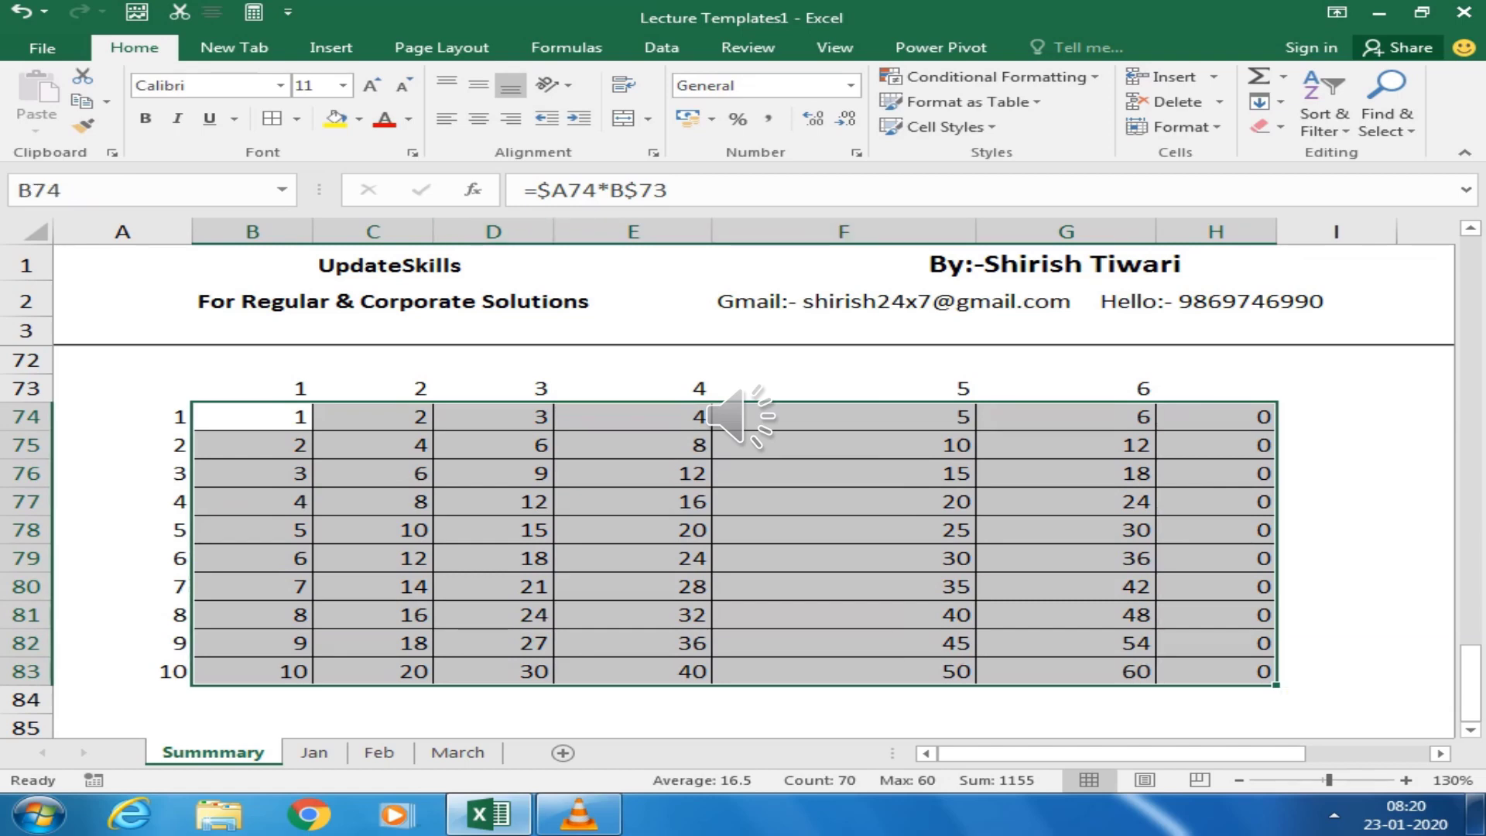
drag(976, 231, 907, 232)
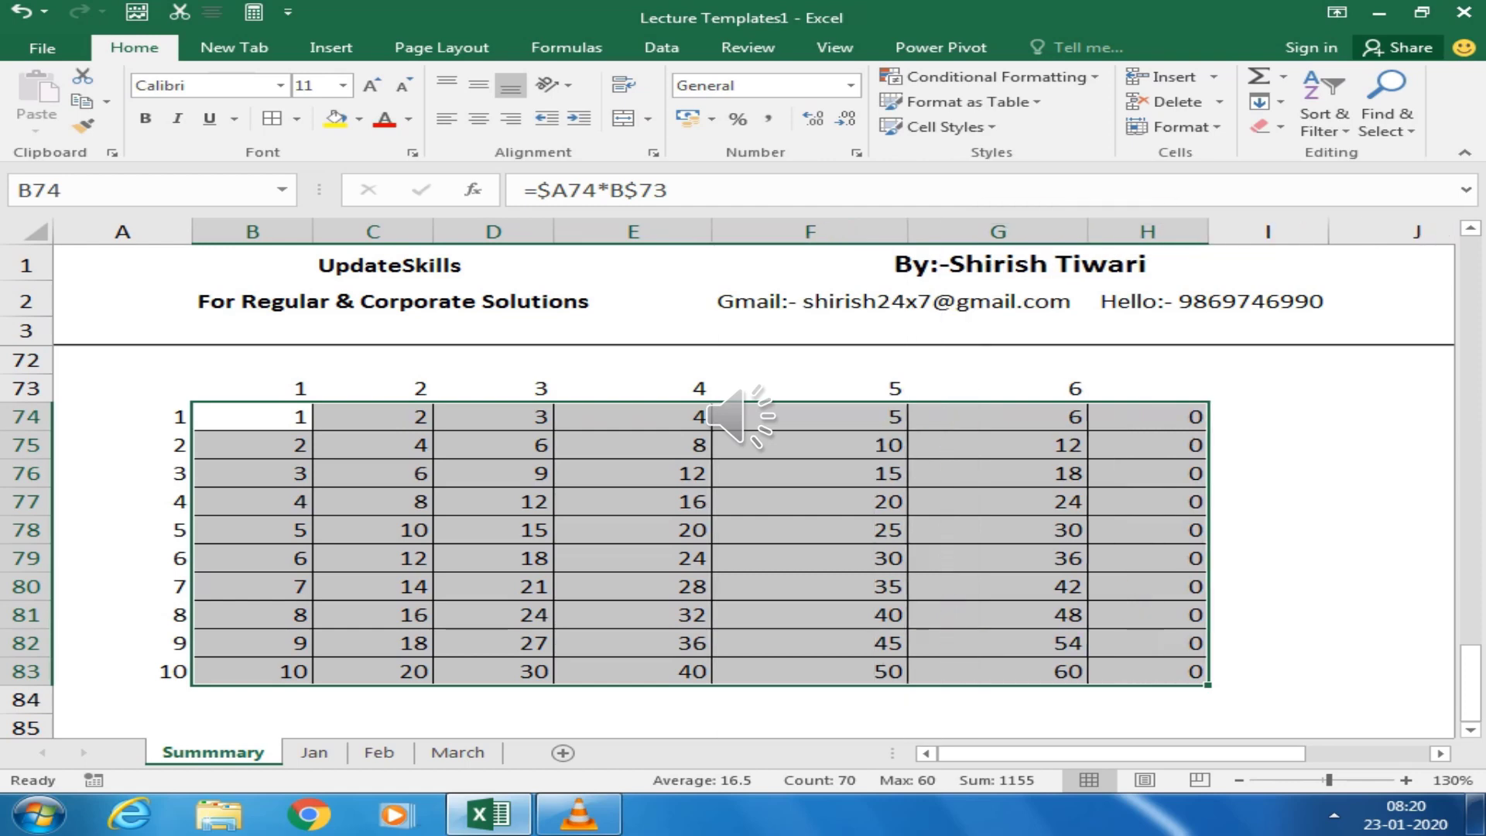
Link B86 to the Circular Cell Ref label in E8 as the section heading
scroll(697, 542, down, 1)
scroll(696, 542, down, 3)
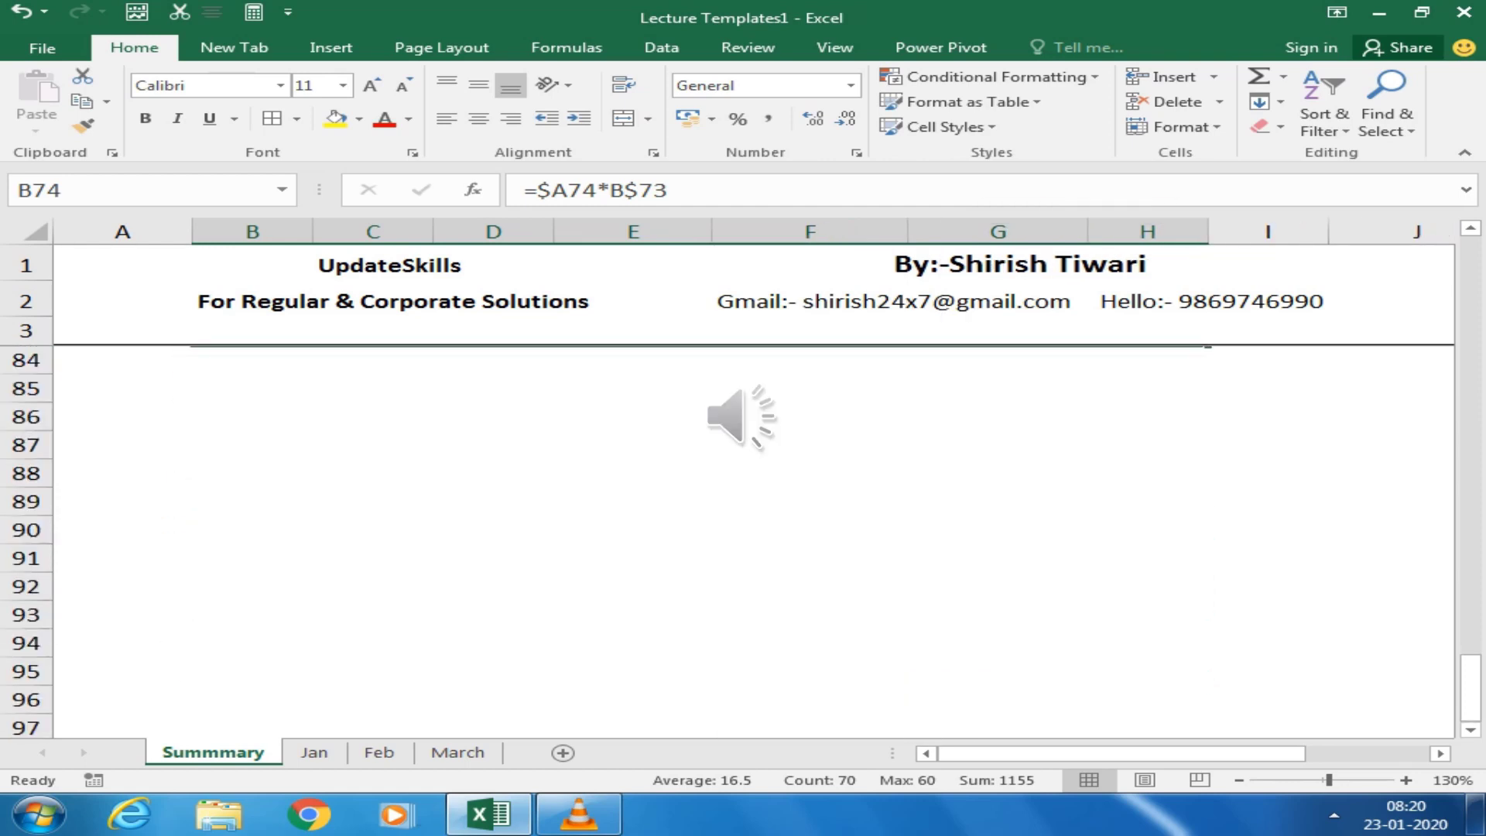
click(253, 416)
text(=)
key(Up)
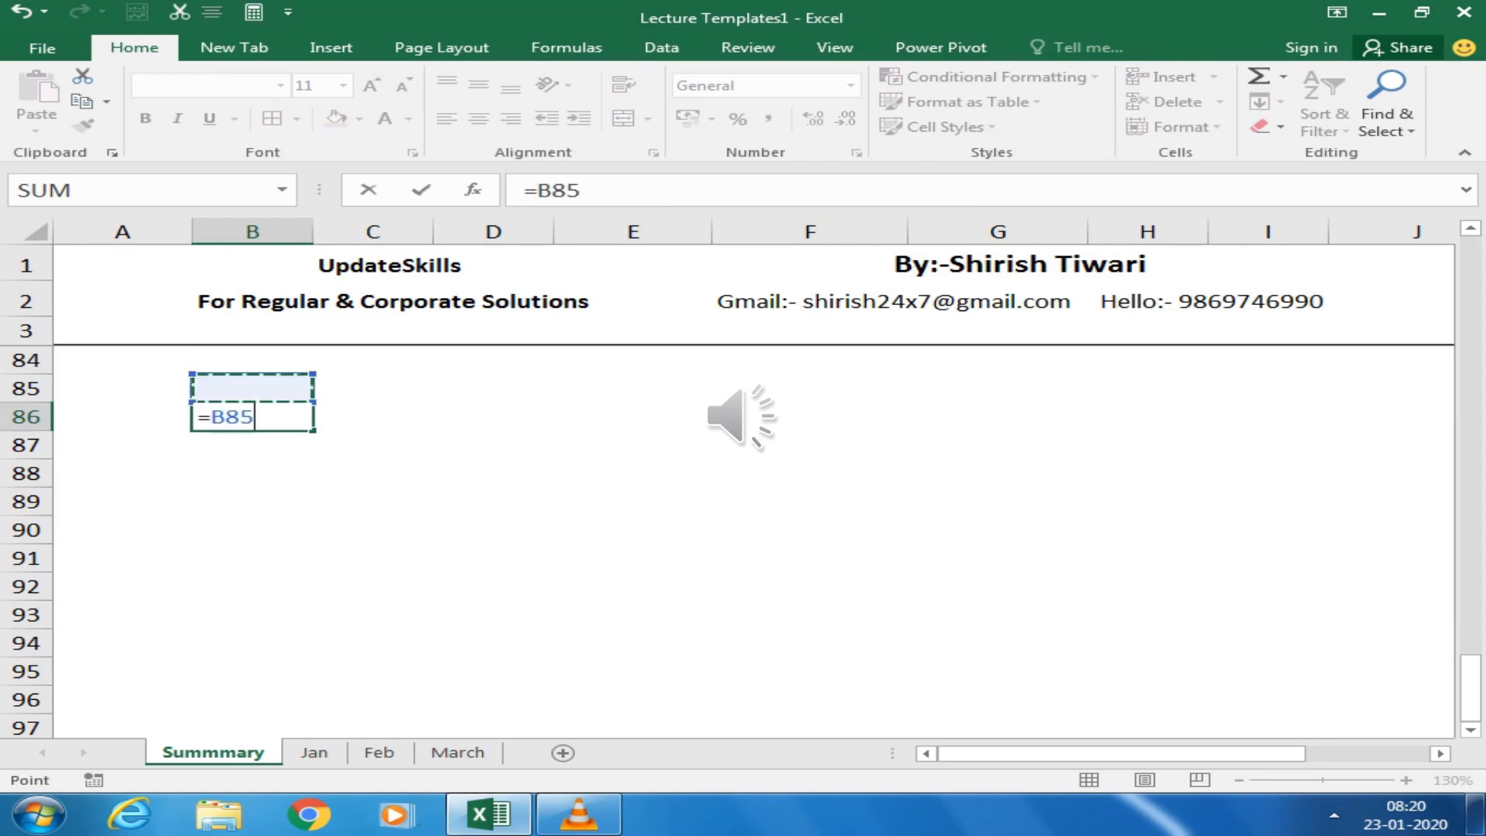
key(Up)
key(Up)
key(Up)
key(Up)
key(Up)
key(Up)
key(Up)
key(Up)
key(Up)
key(Up)
key(Up)
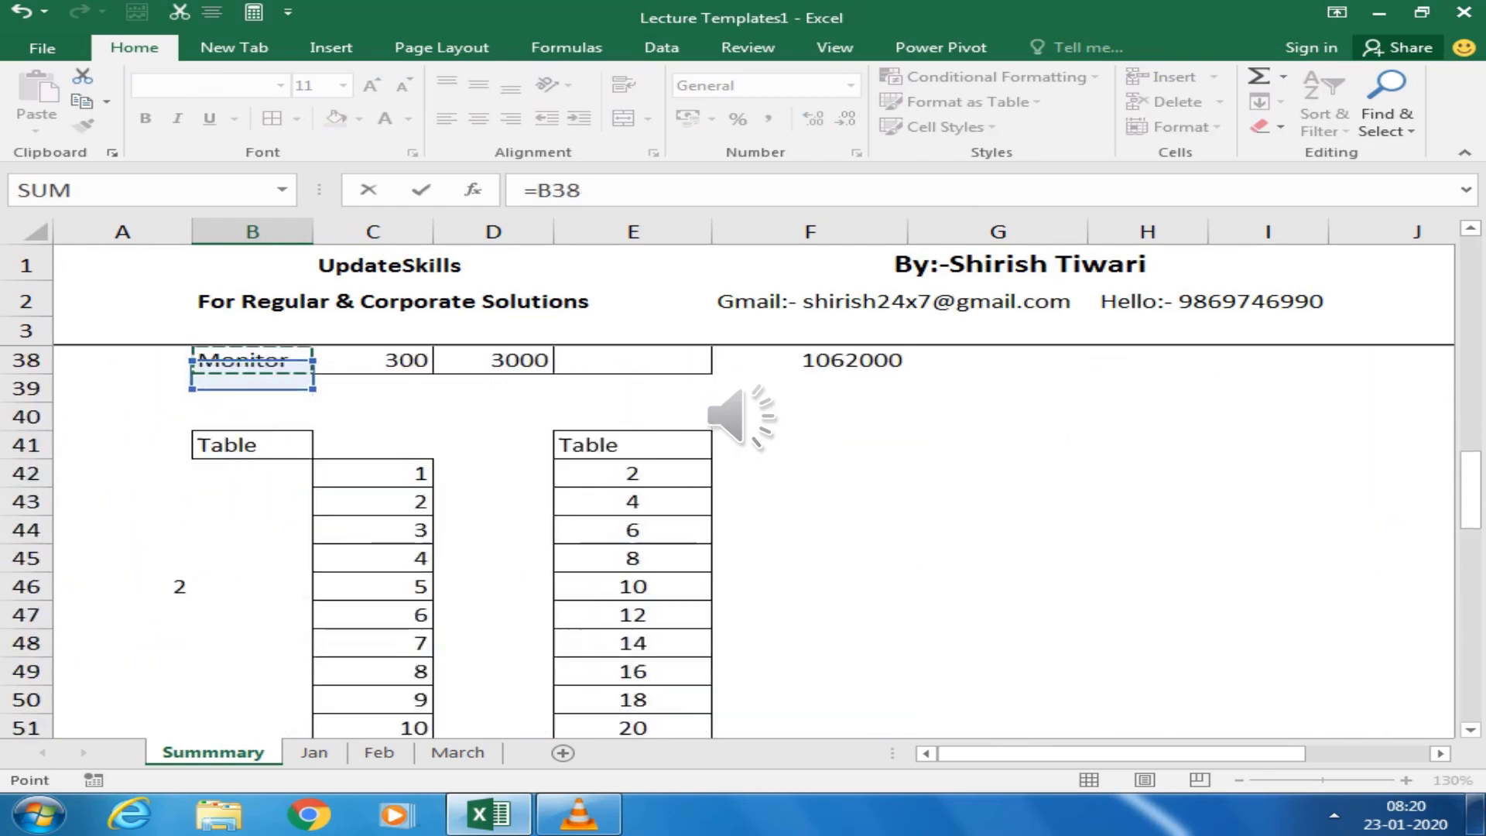
key(Up)
key(Up)
key(Up)
key(Up)
key(Up)
key(Up)
key(Up)
key(Up)
key(Up)
key(Right)
key(Right)
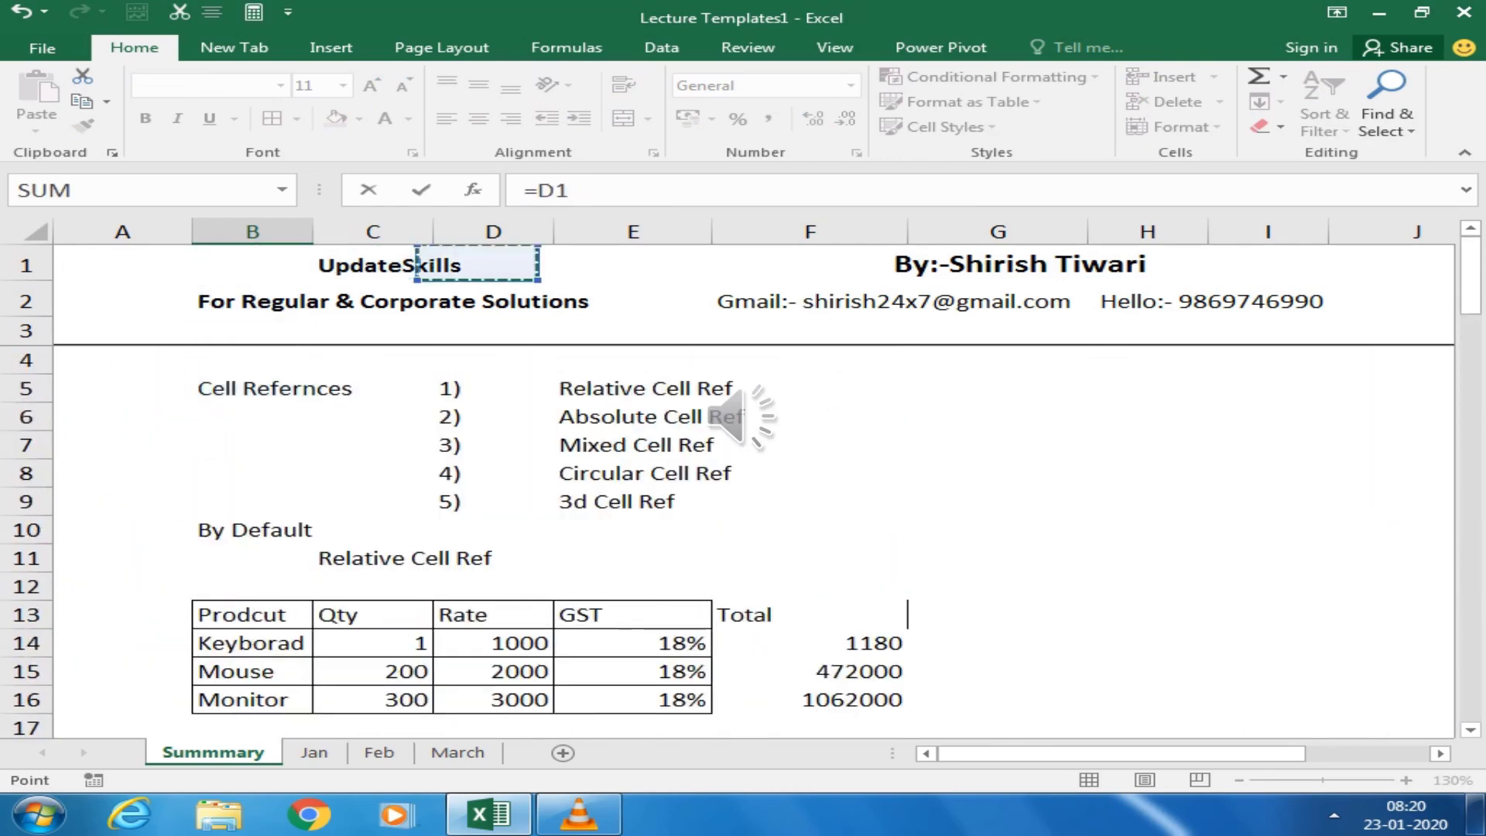
key(Right)
key(Right)
key(Down)
Move to cell E87 just below the new heading
key(Down)
key(Down)
key(Down)
key(Down)
key(Down)
key(Down)
key(Left)
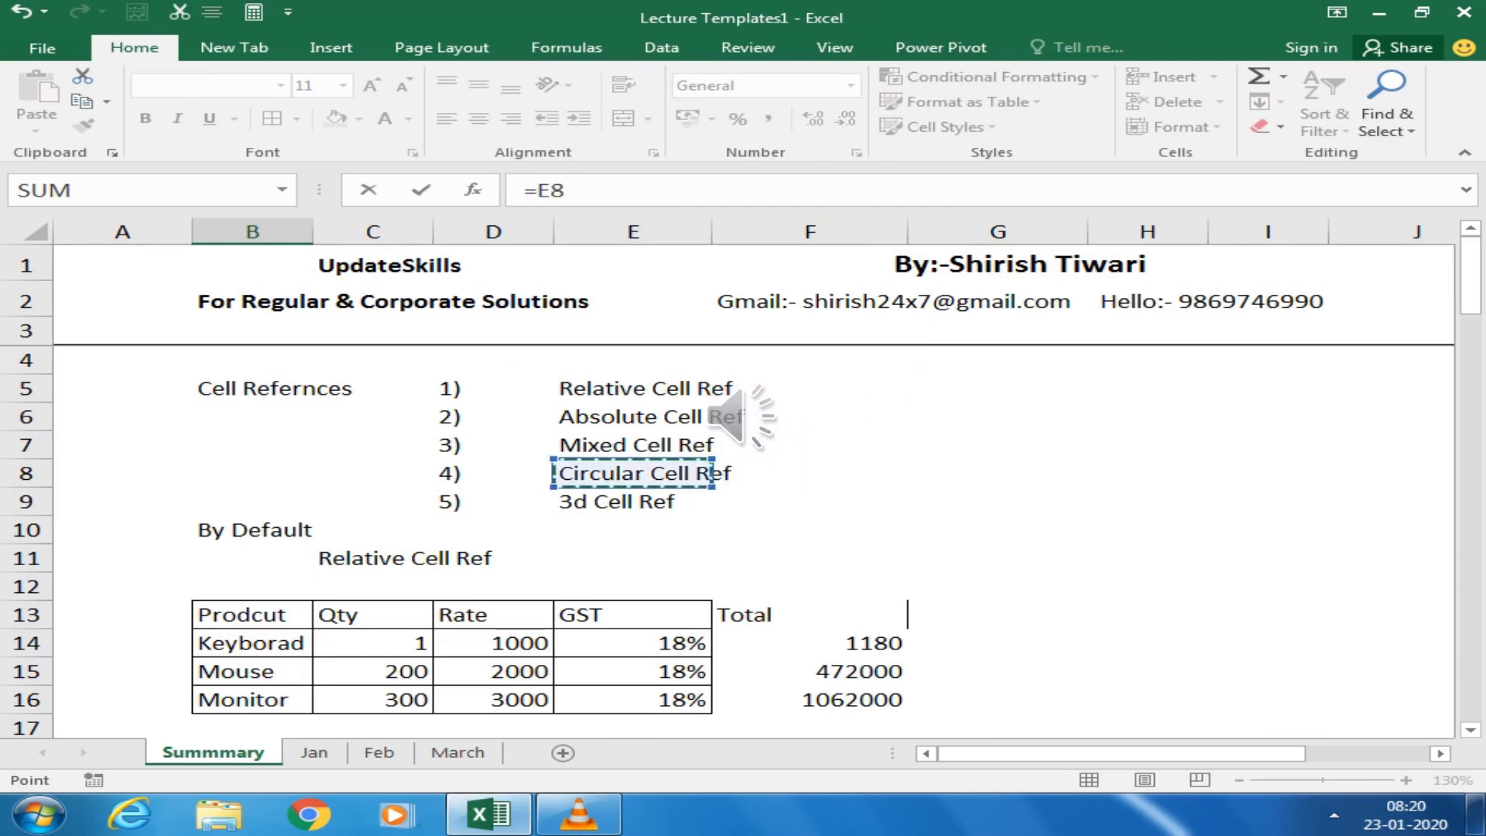
key(Return)
key(Down)
key(Down)
key(Down)
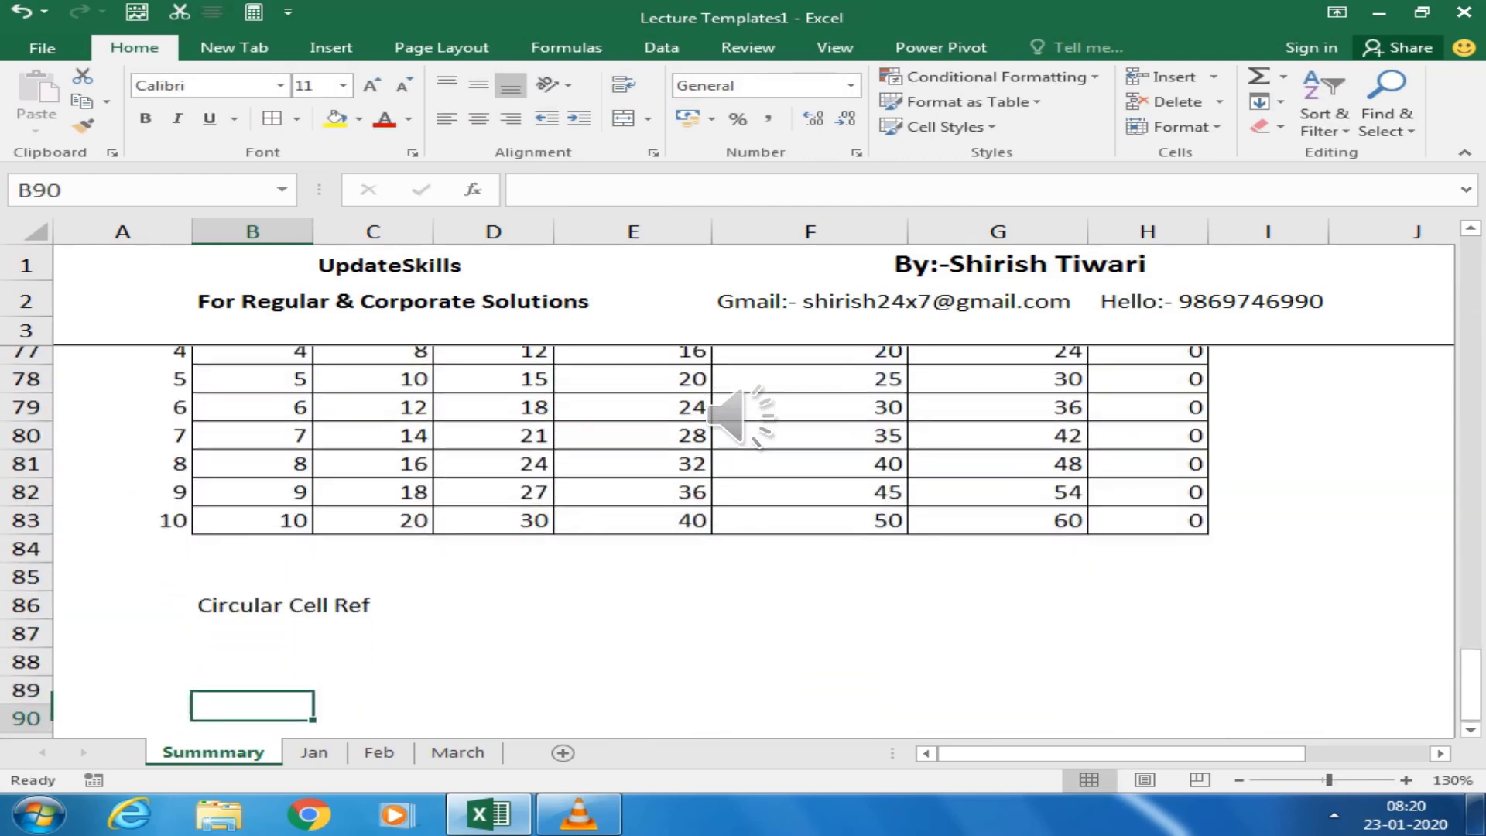
key(Down)
key(Down)
key(Down)
key(Down)
key(Down)
key(Up)
key(Up)
key(Up)
key(Up)
key(Up)
key(Up)
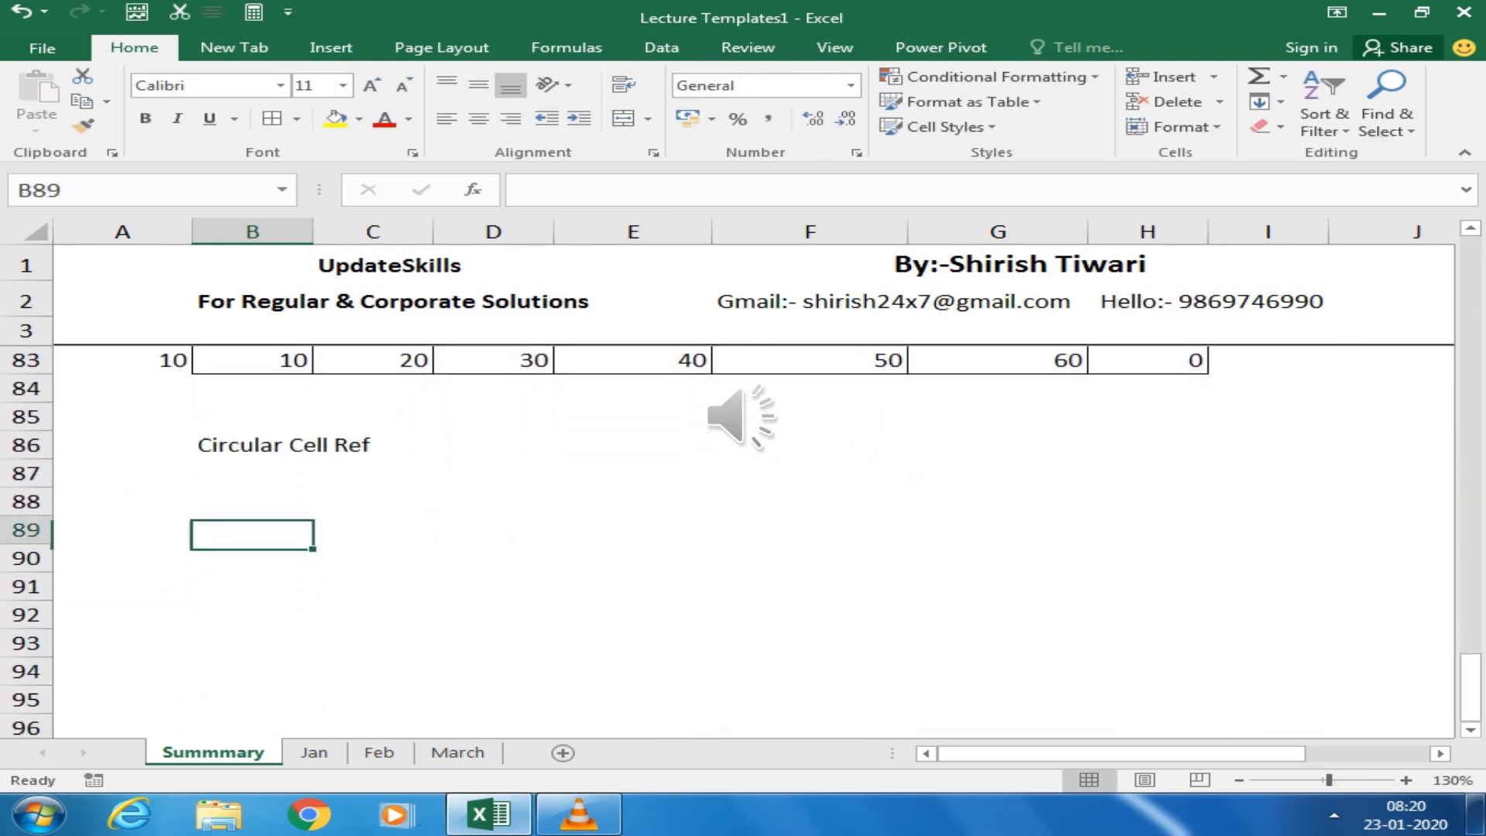
key(Up)
key(Up)
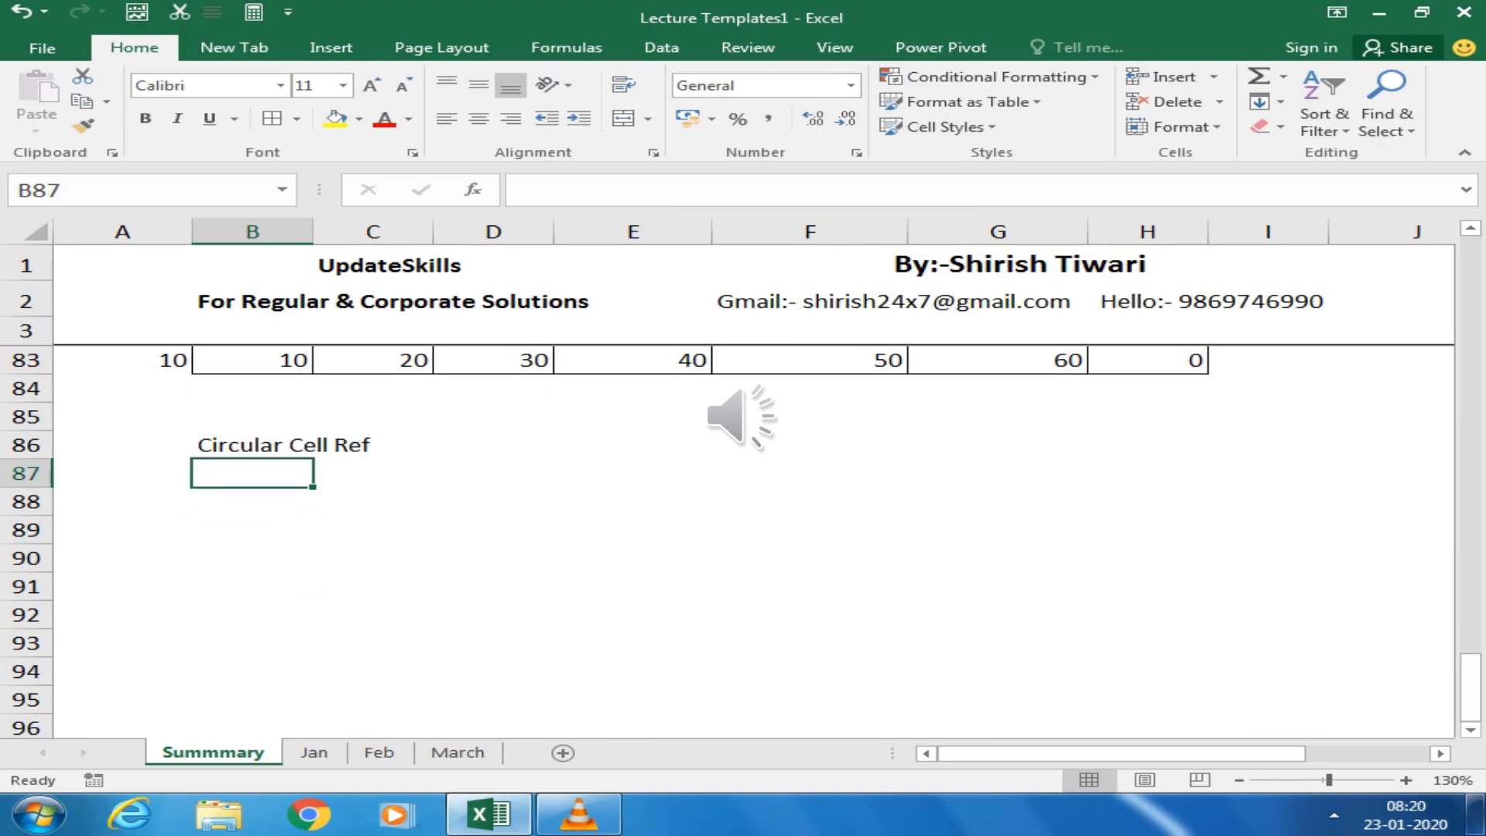
key(Right)
key(Right)
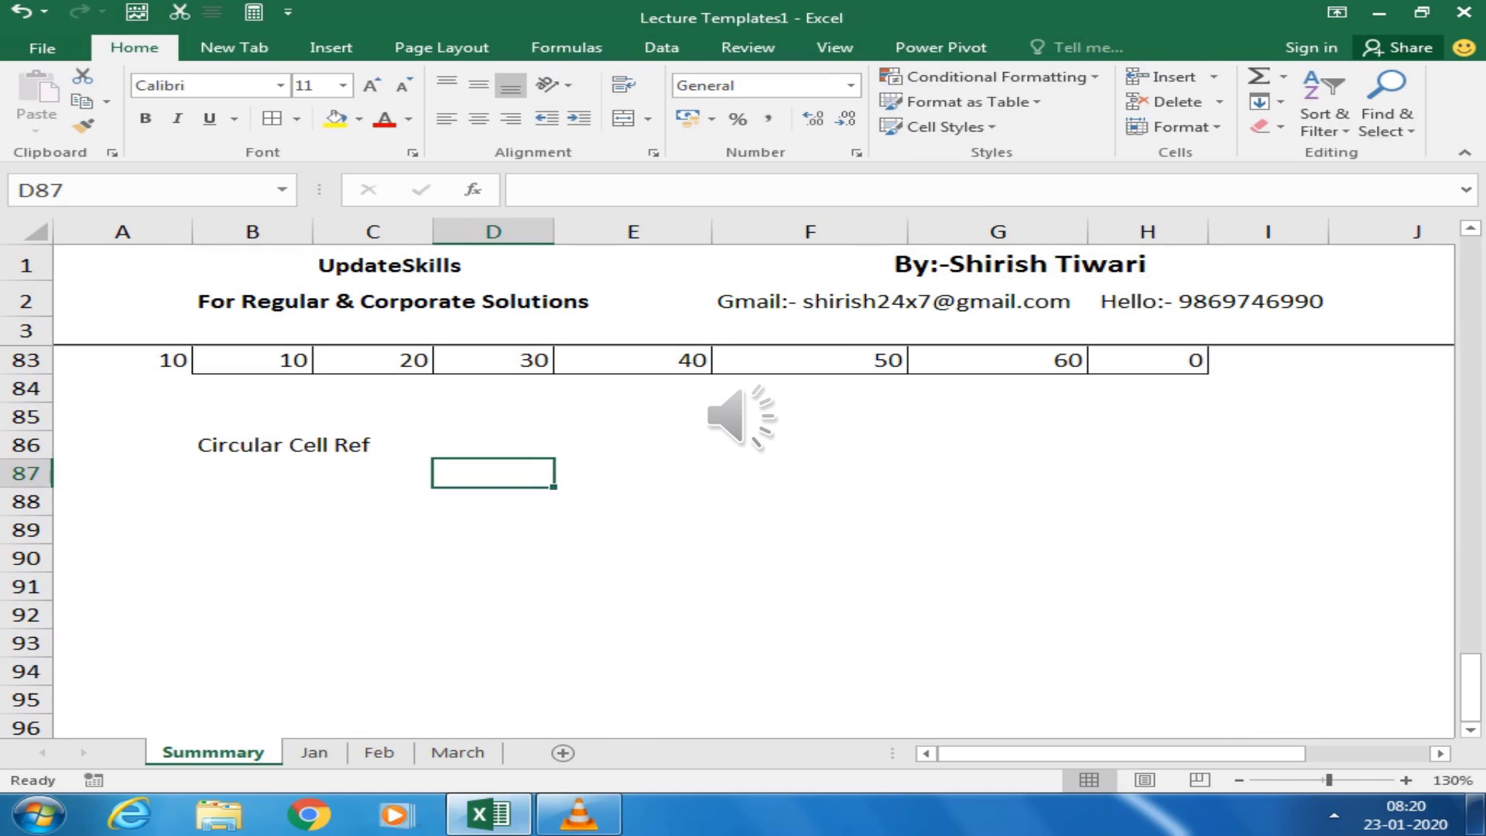
key(Right)
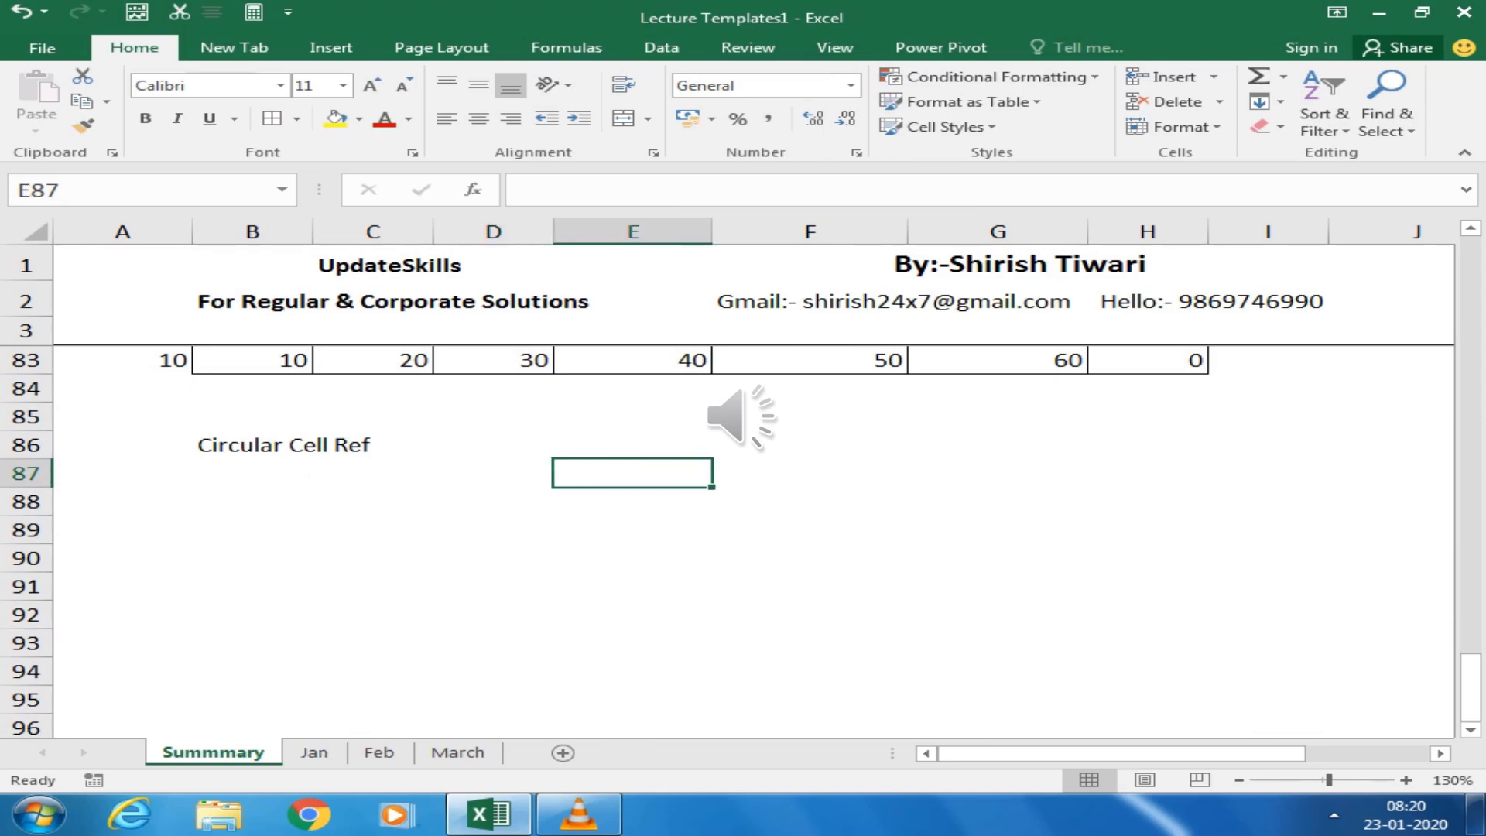
Enter the label Revnue in E87 with 200000 beside it in F87
text(Re)
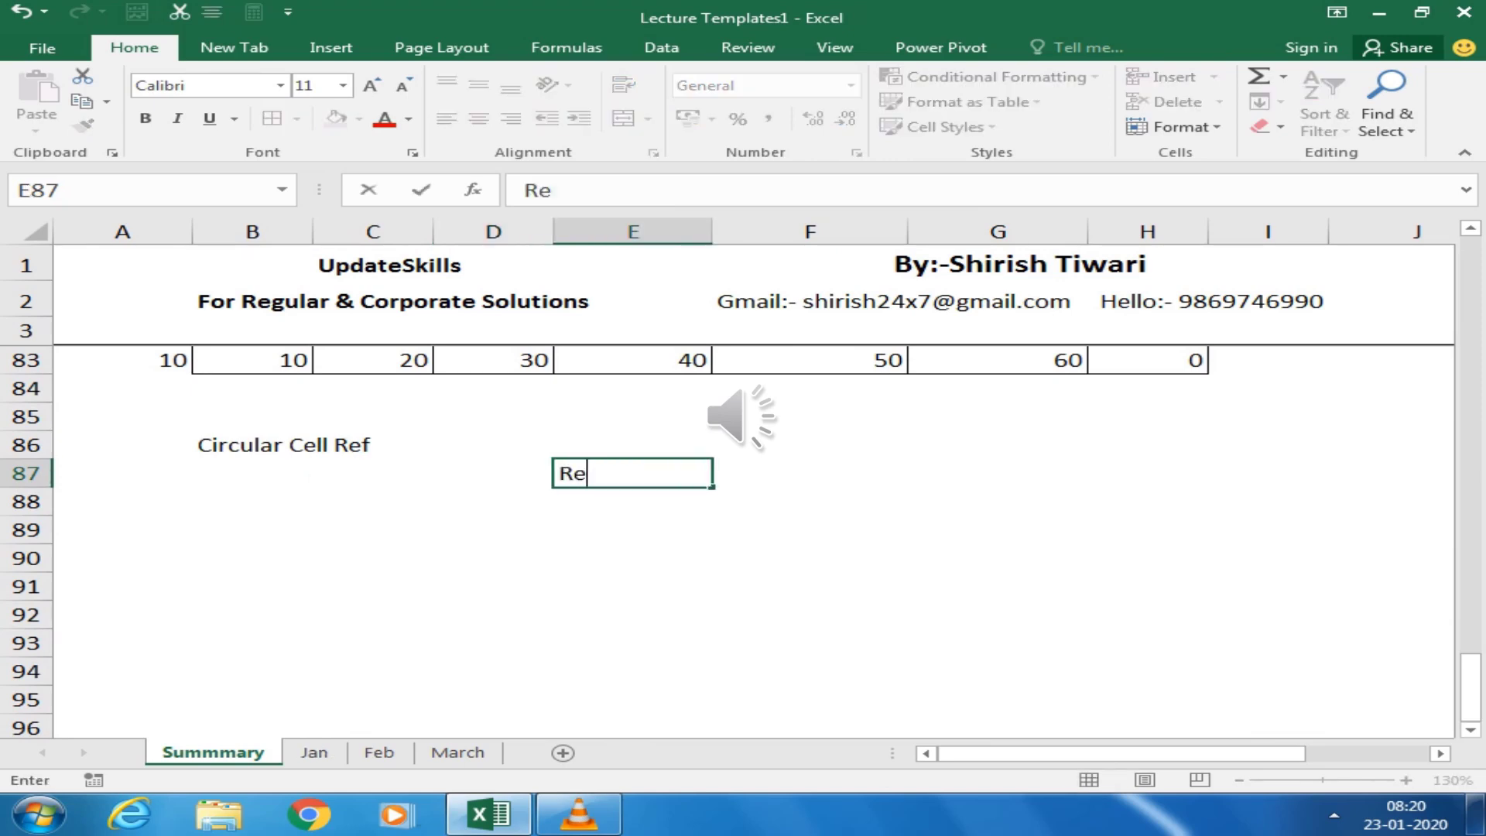
text(n)
key(BackSpace)
text(v)
text(neu)
key(BackSpace)
key(BackSpace)
text(ue)
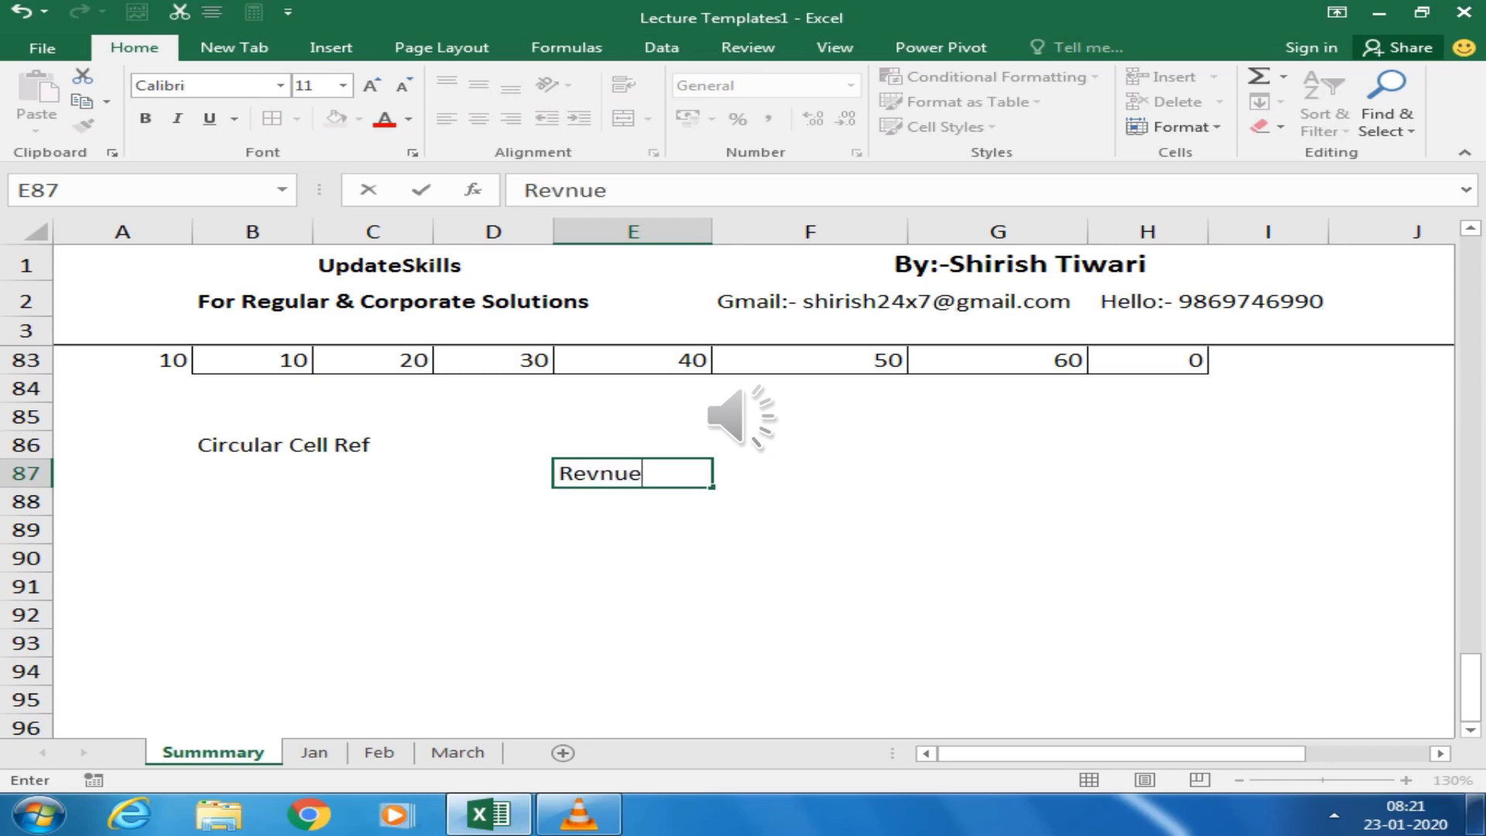
key(Tab)
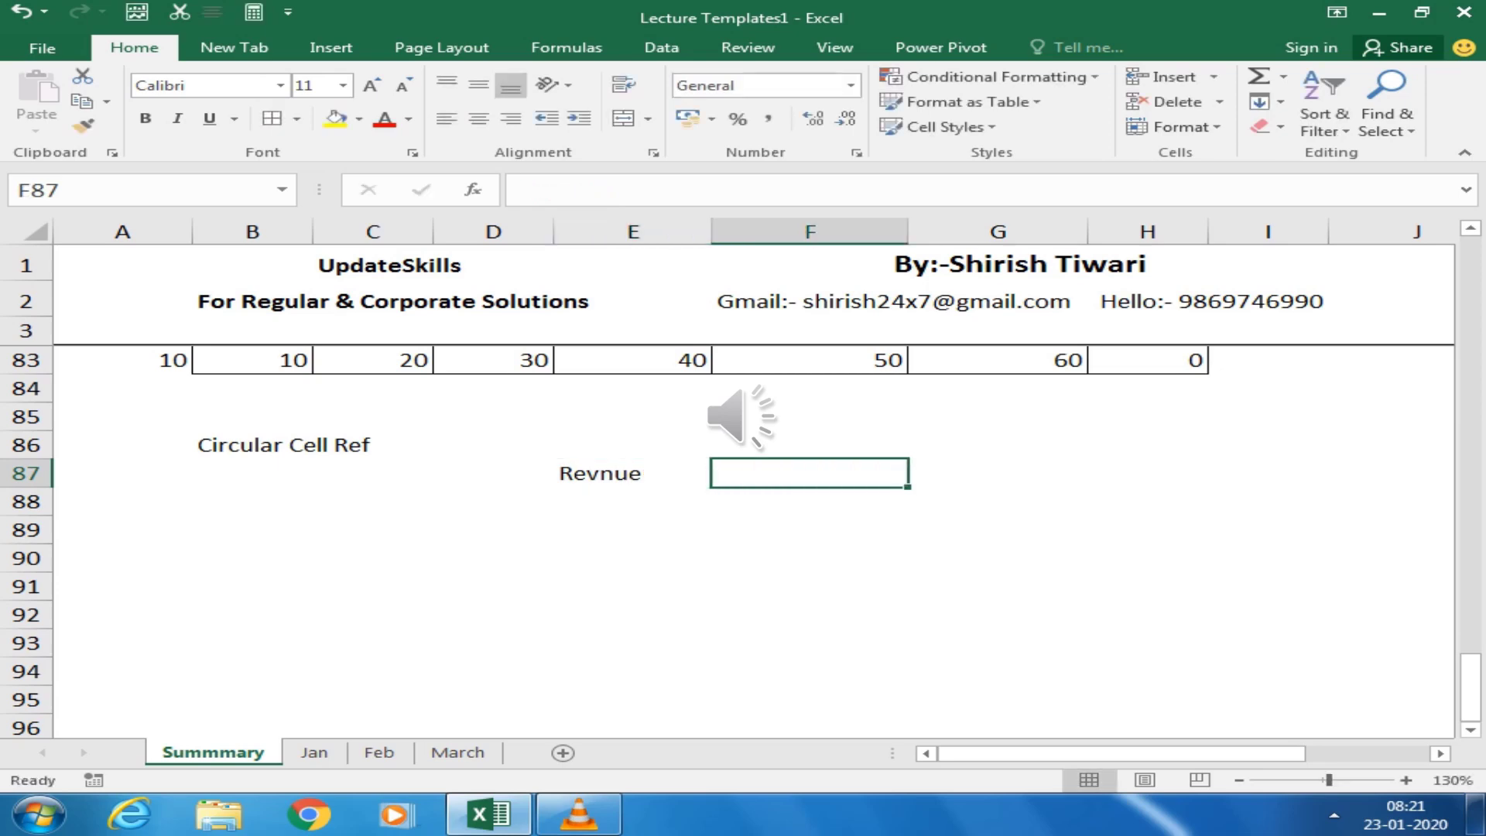
text(20)
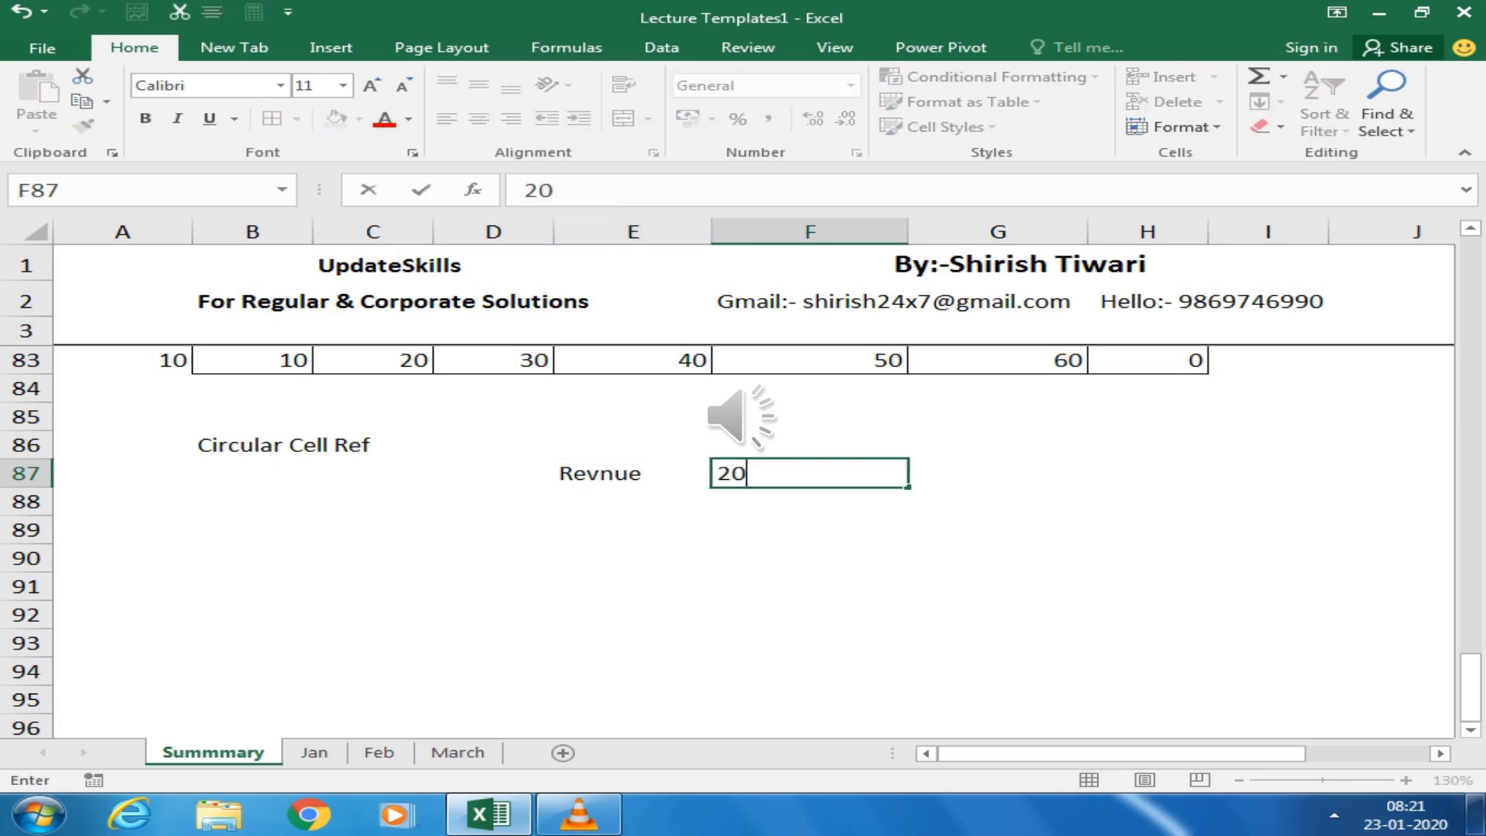
text(0000)
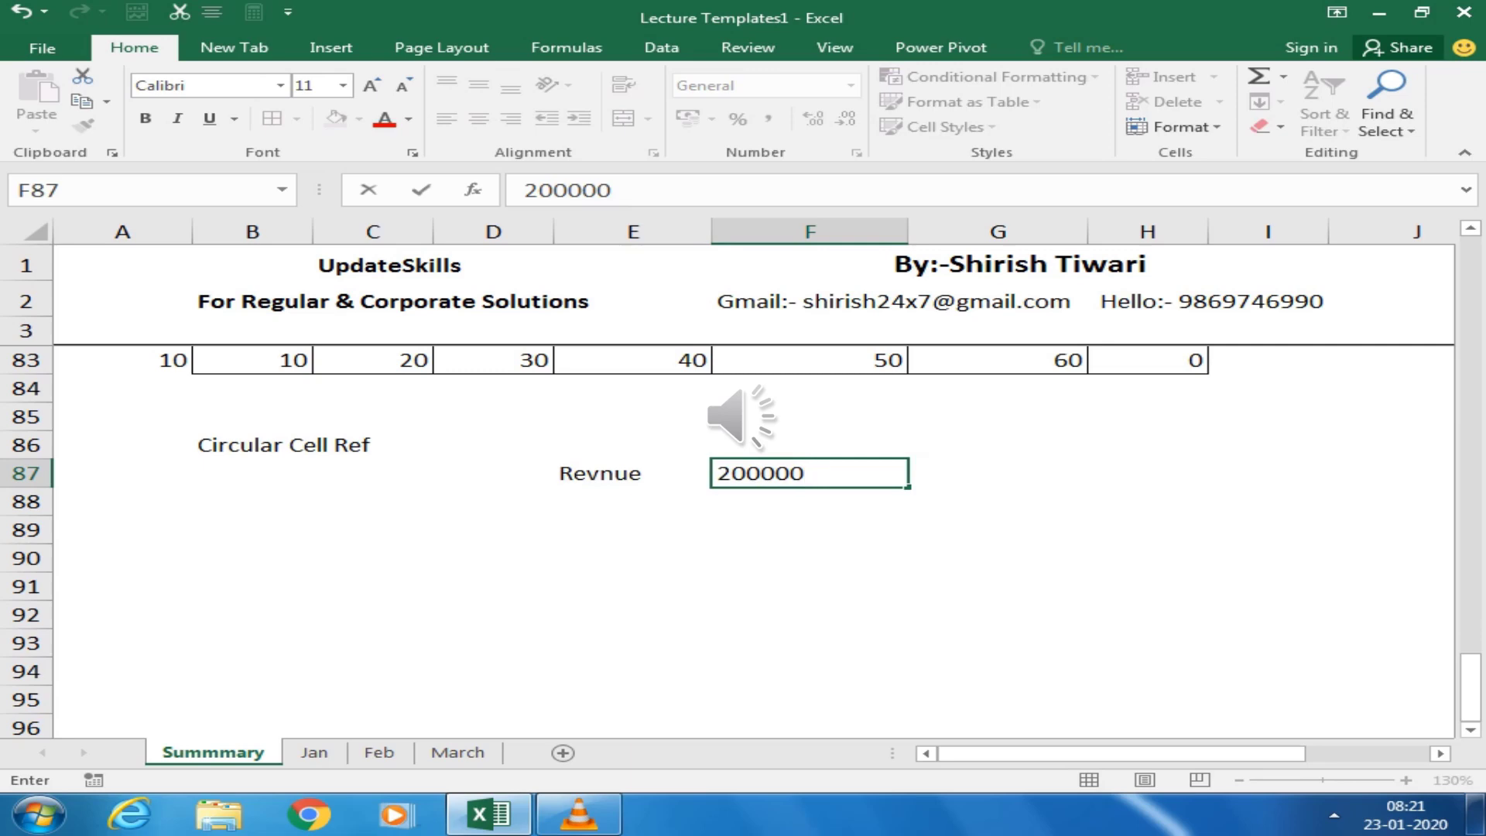
key(Return)
Enter the label Cost in E88 with 115000 in F88
click(809, 473)
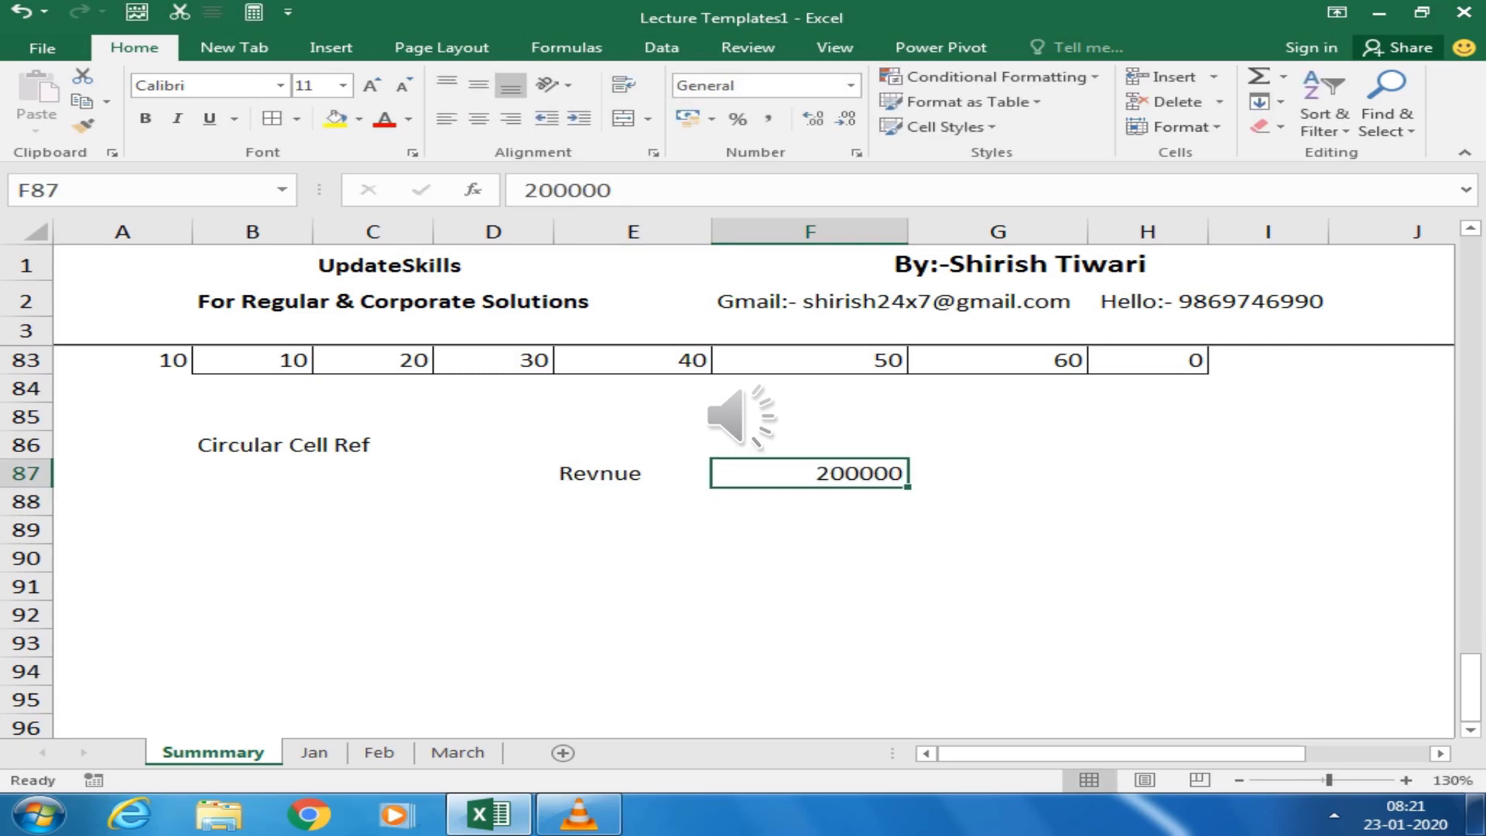
click(634, 473)
click(634, 502)
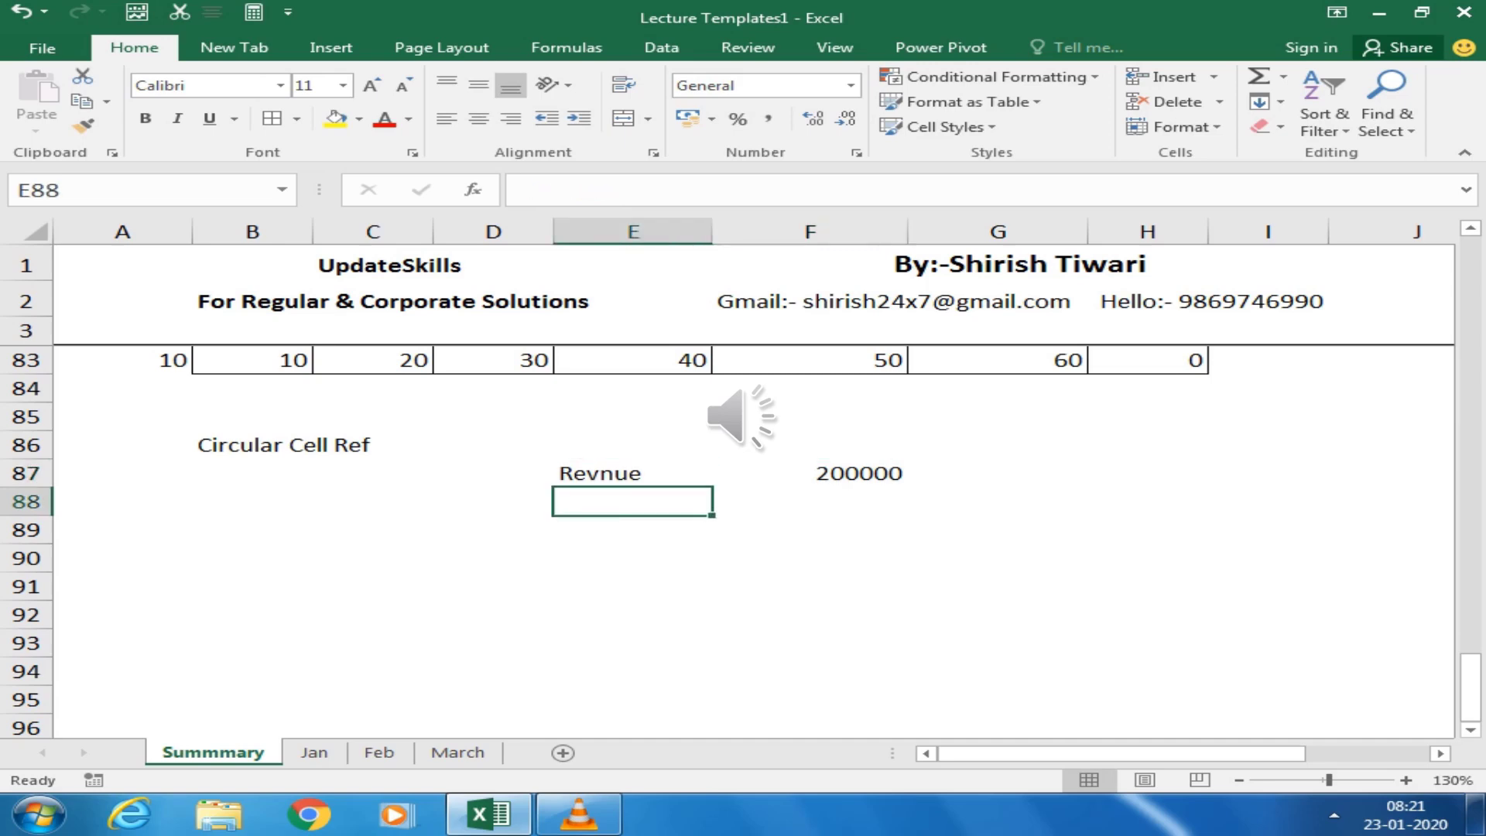
text(Cost)
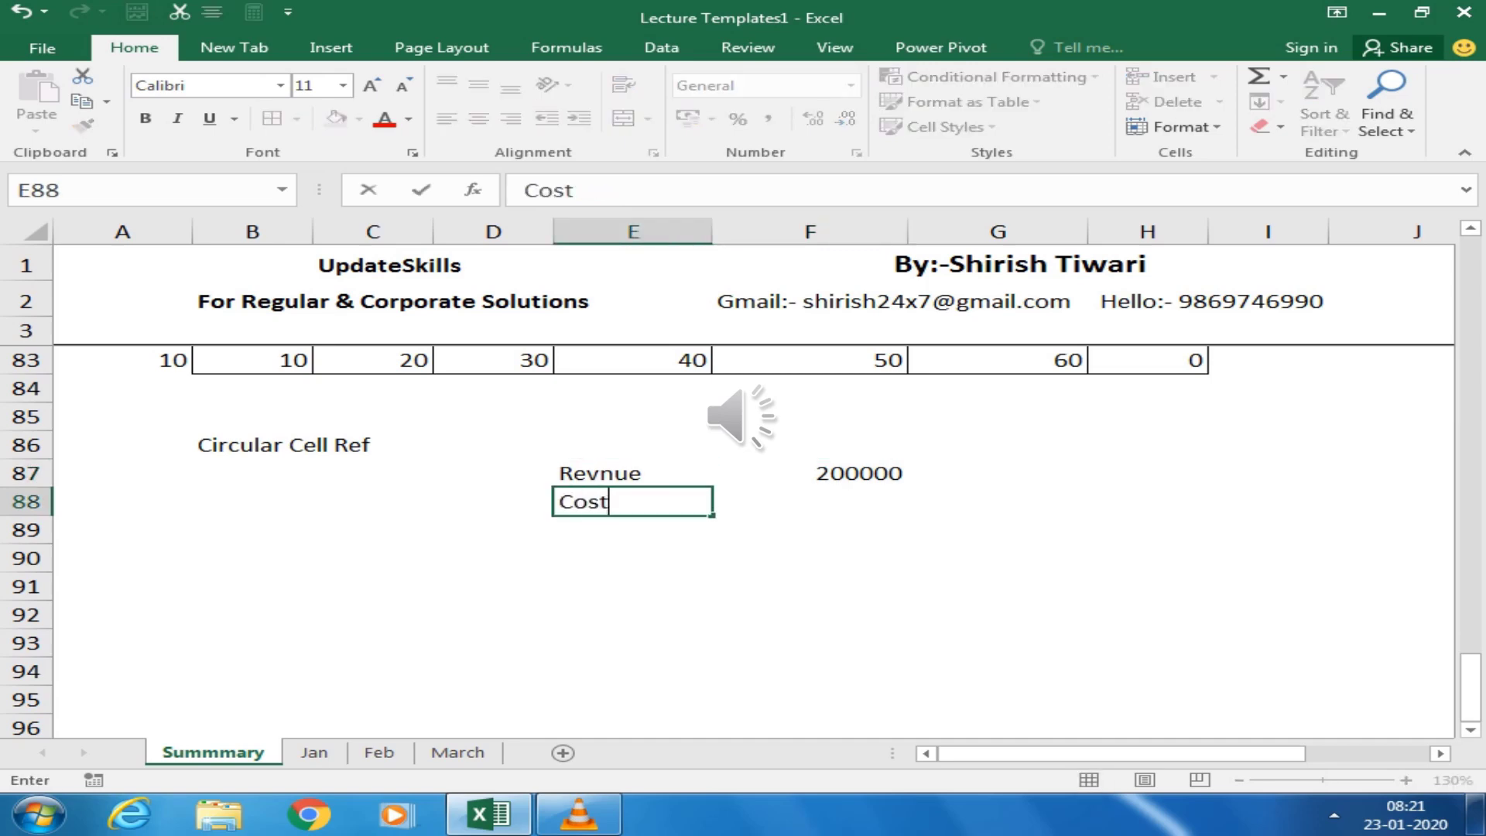
key(Tab)
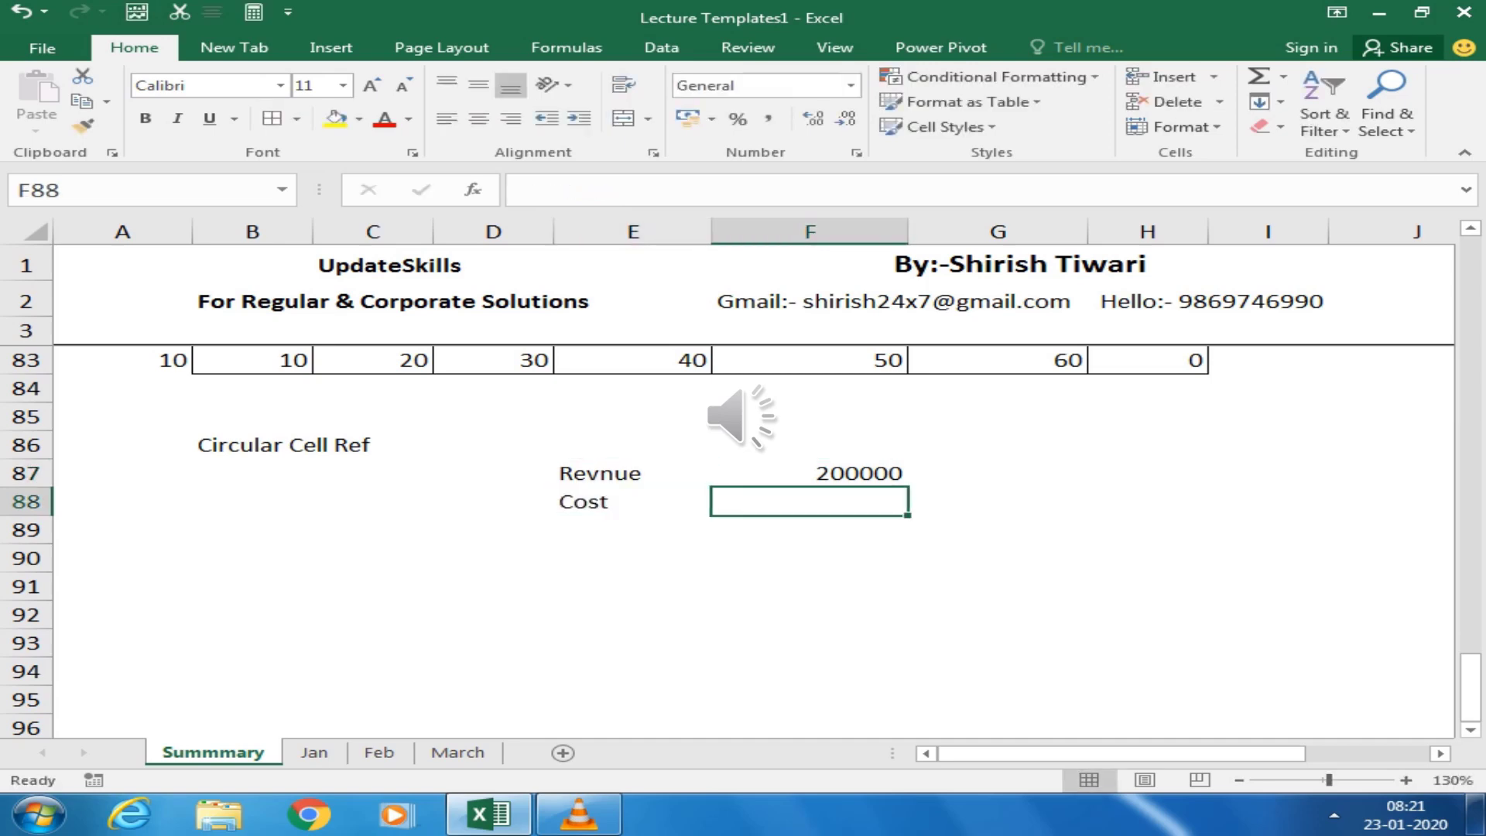
text(1150)
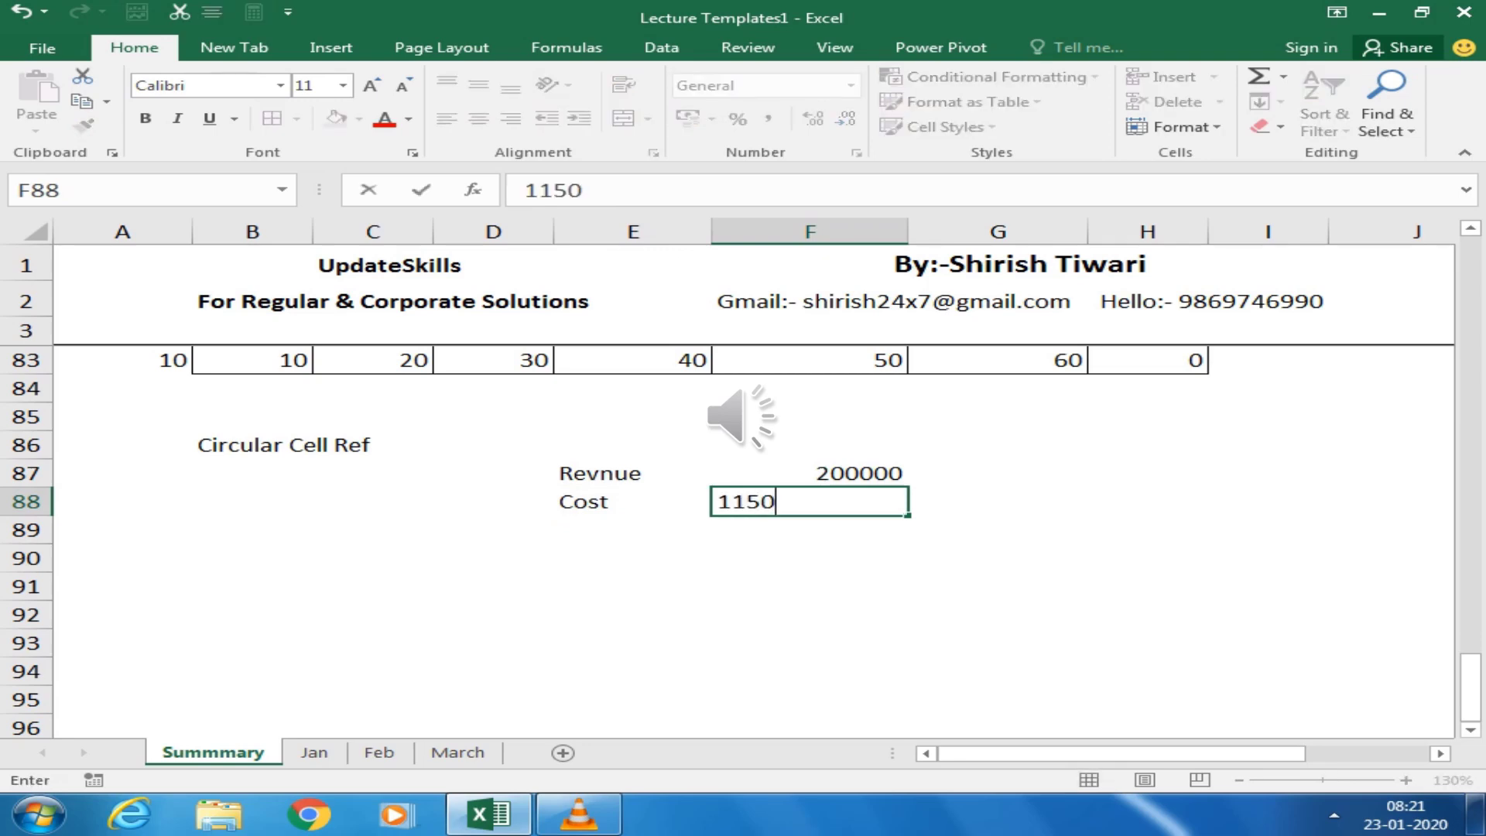
text(00)
key(Return)
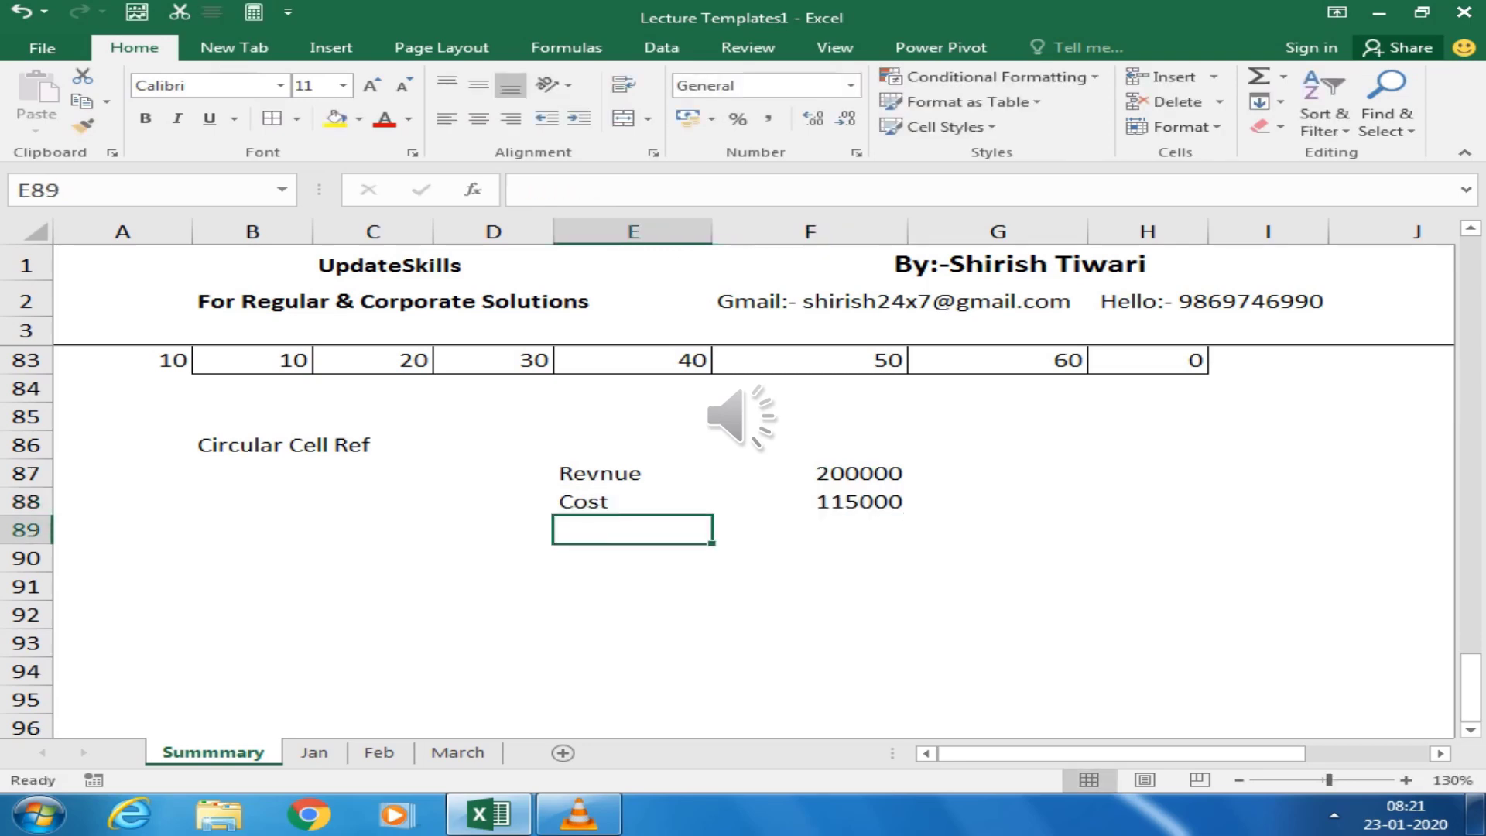
Type the Profit label into E91
key(Down)
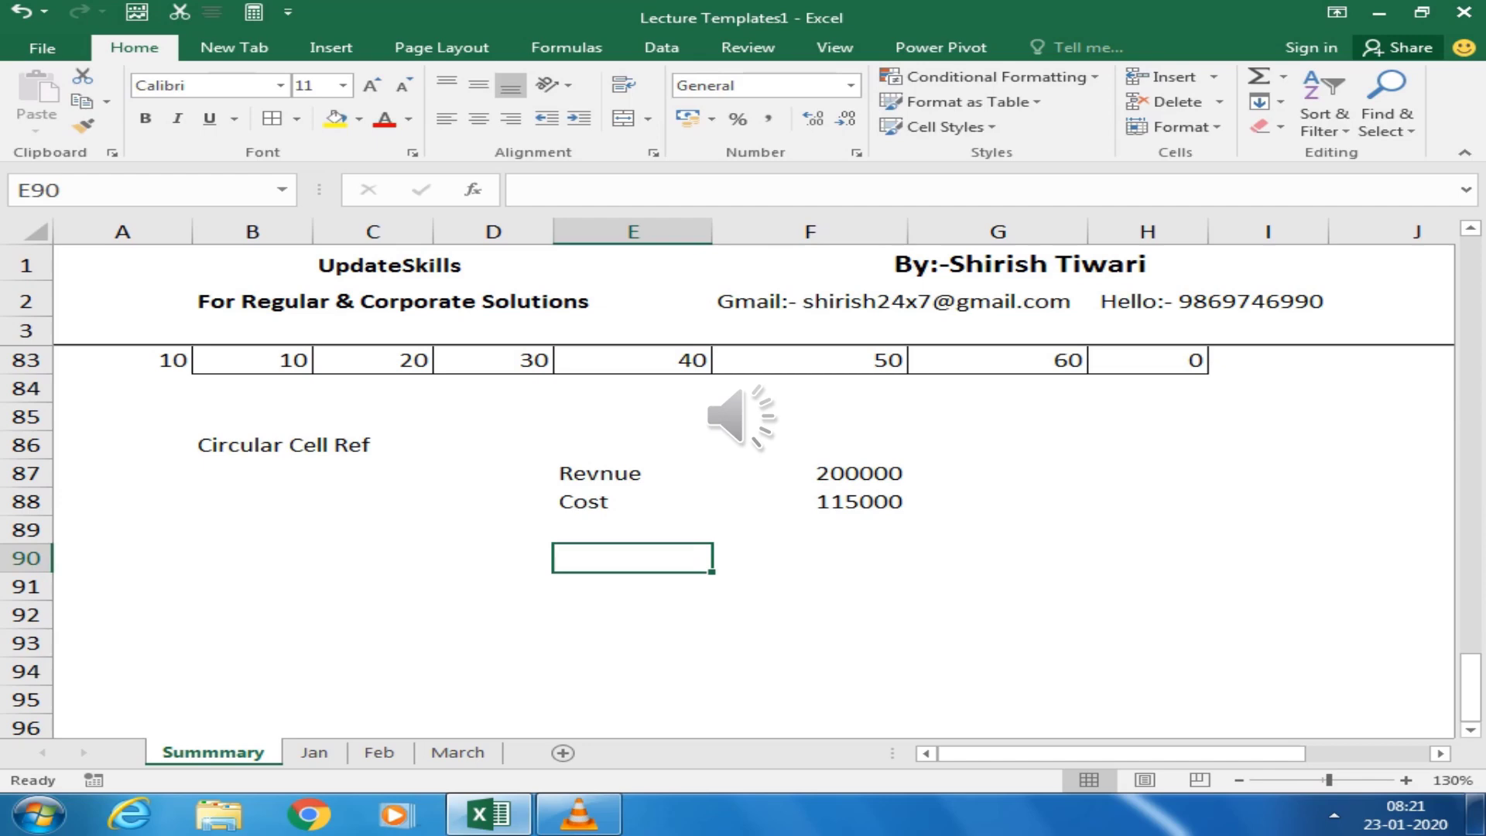
key(Down)
text(P)
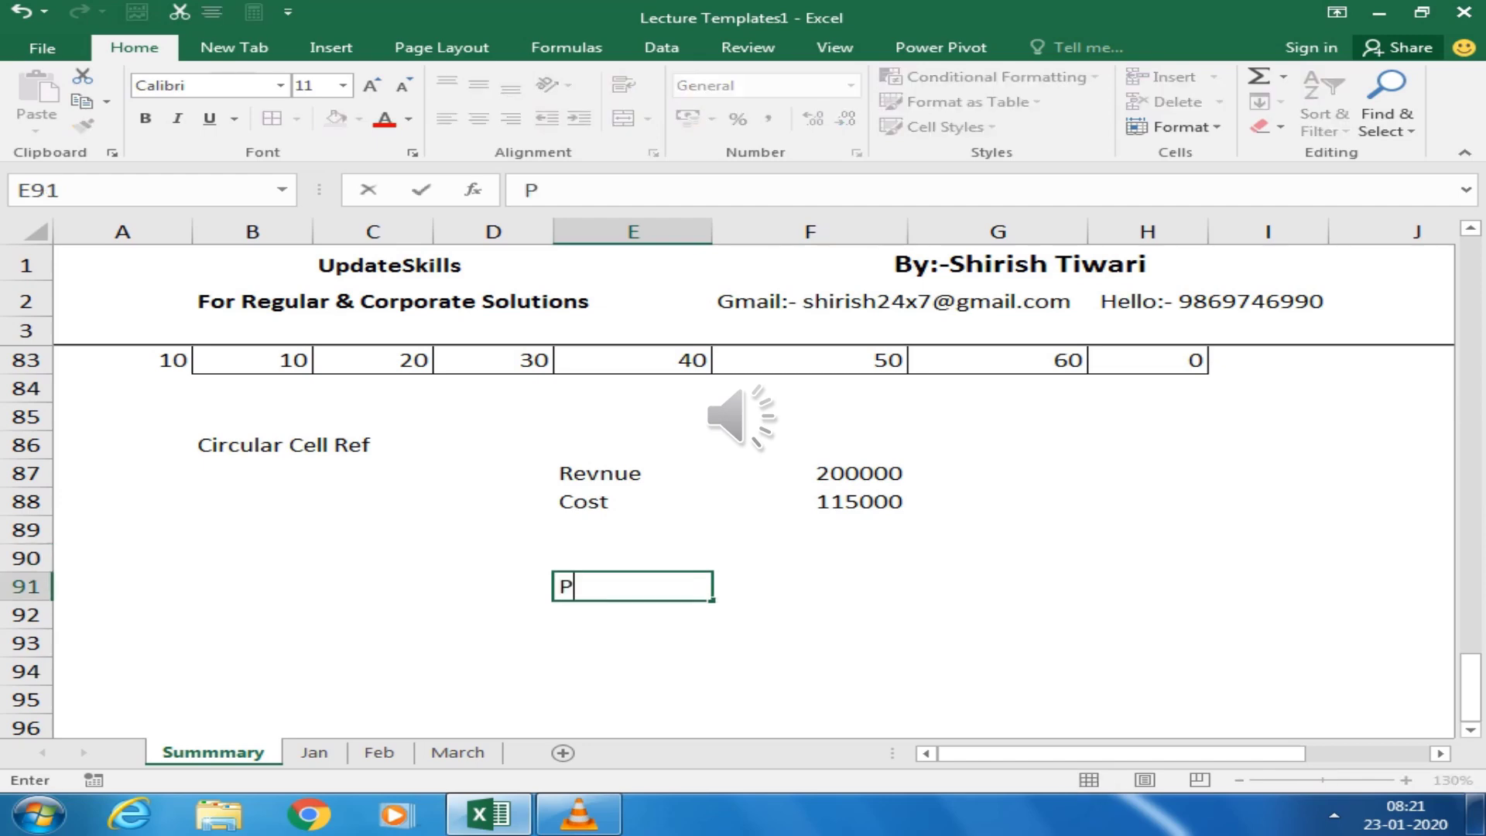
text(rofit)
key(Tab)
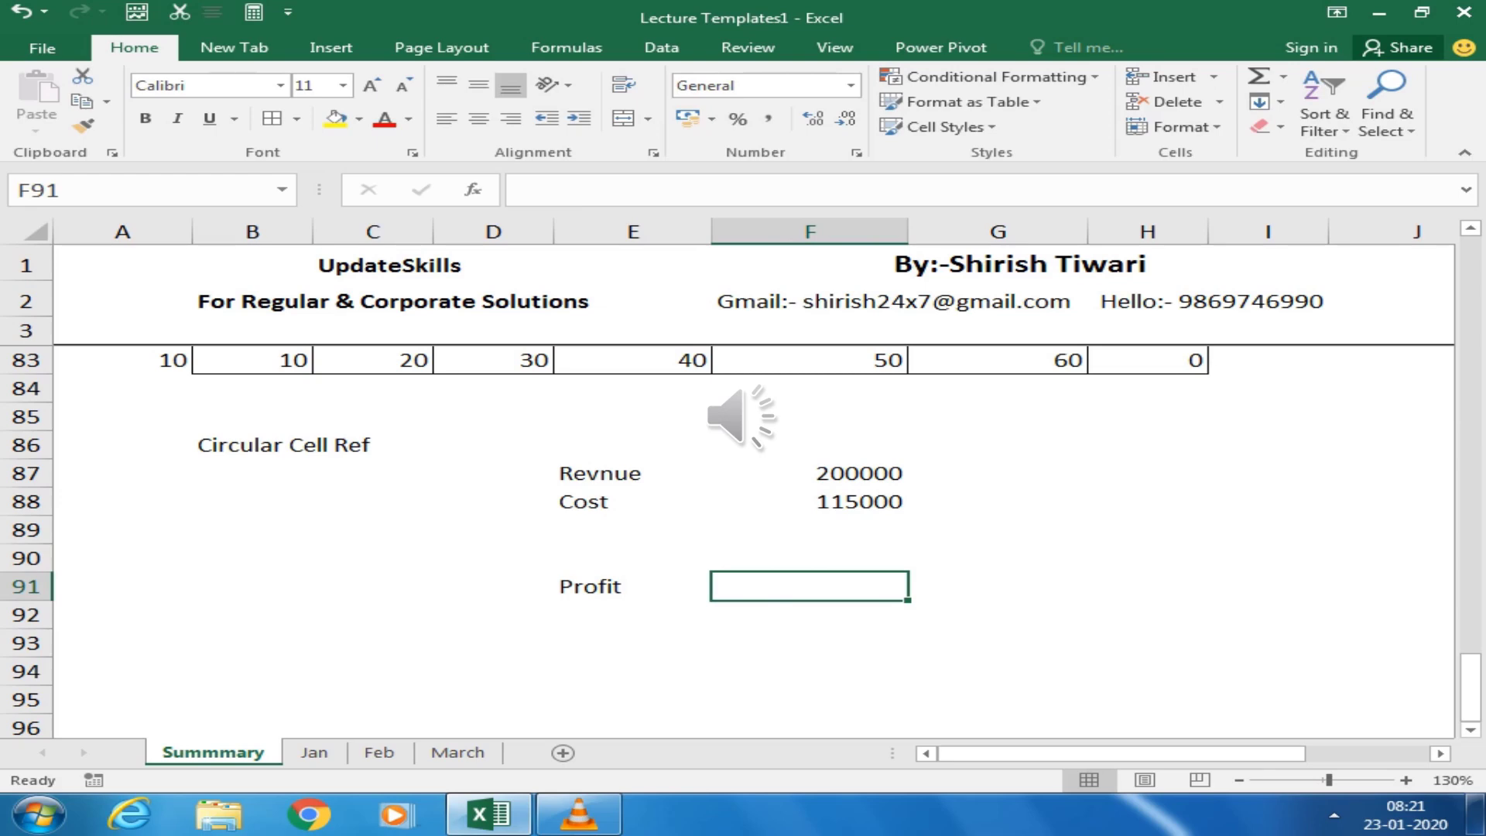
Make F91 compute =F87-F88, showing profit of 85000
text(=)
key(Up)
key(Up)
key(Up)
key(Up)
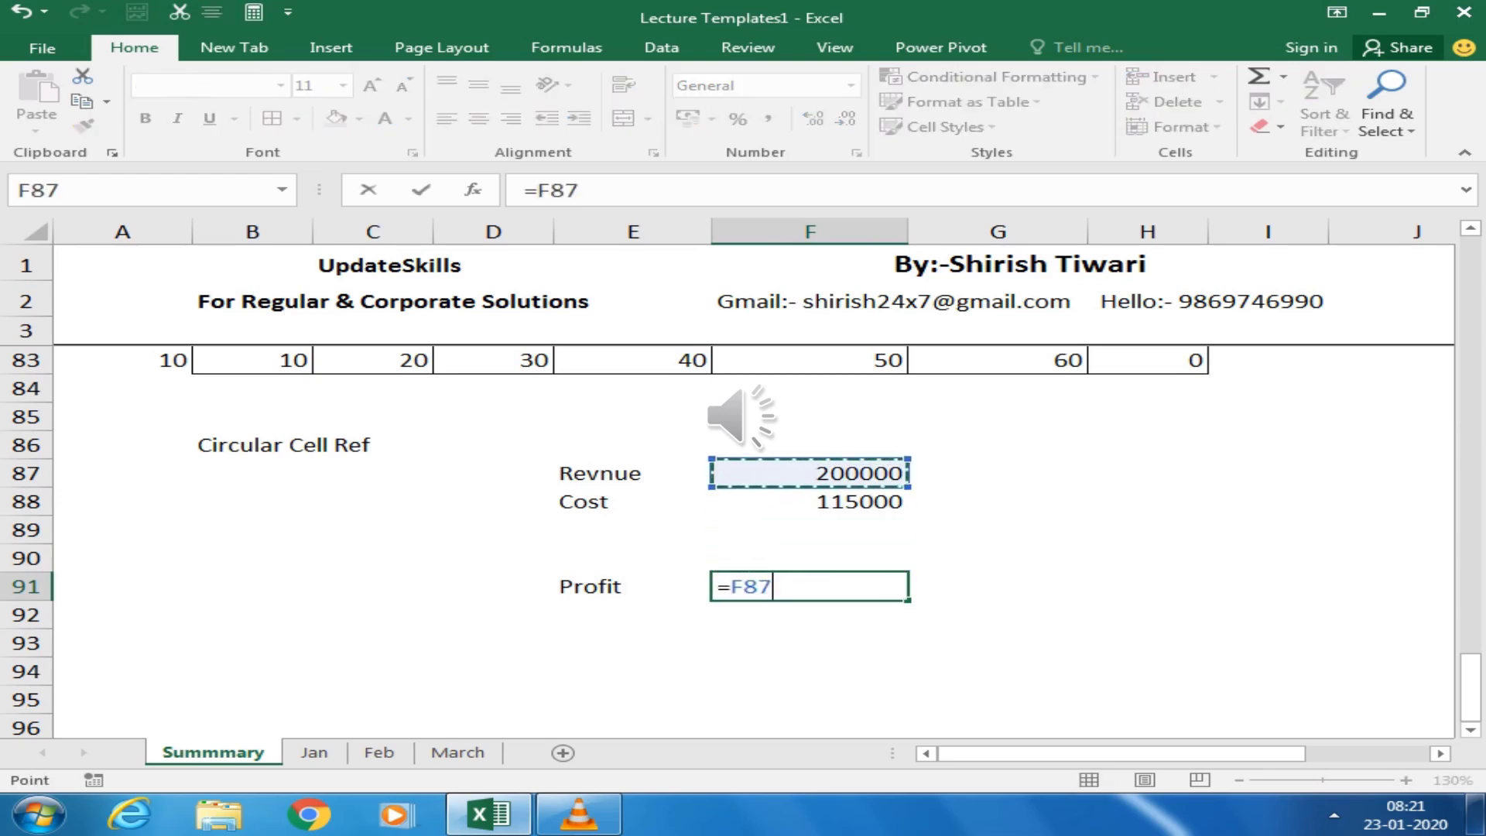
text(-)
key(Up)
key(Up)
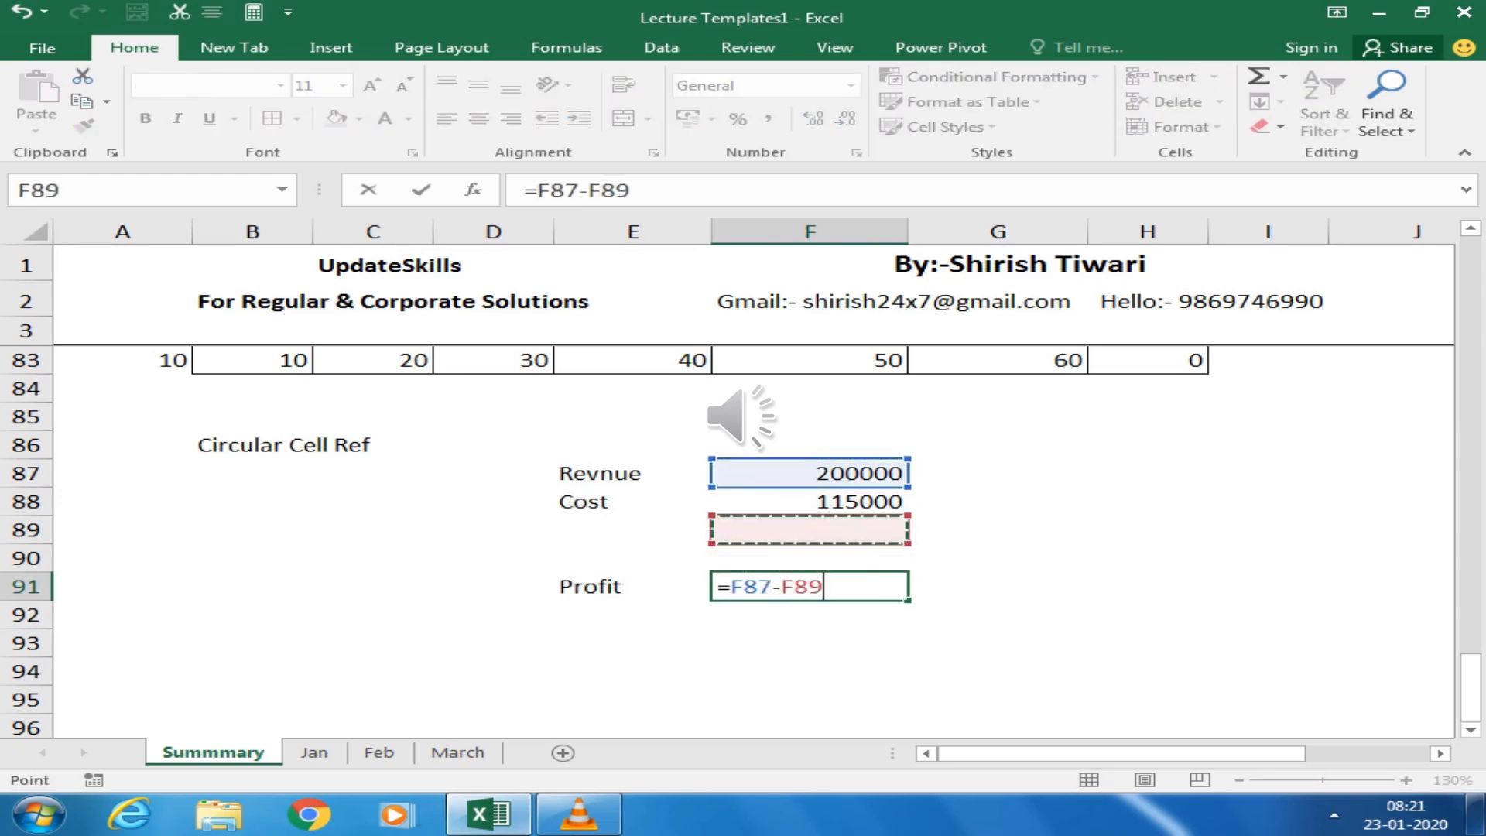
key(Up)
key(Return)
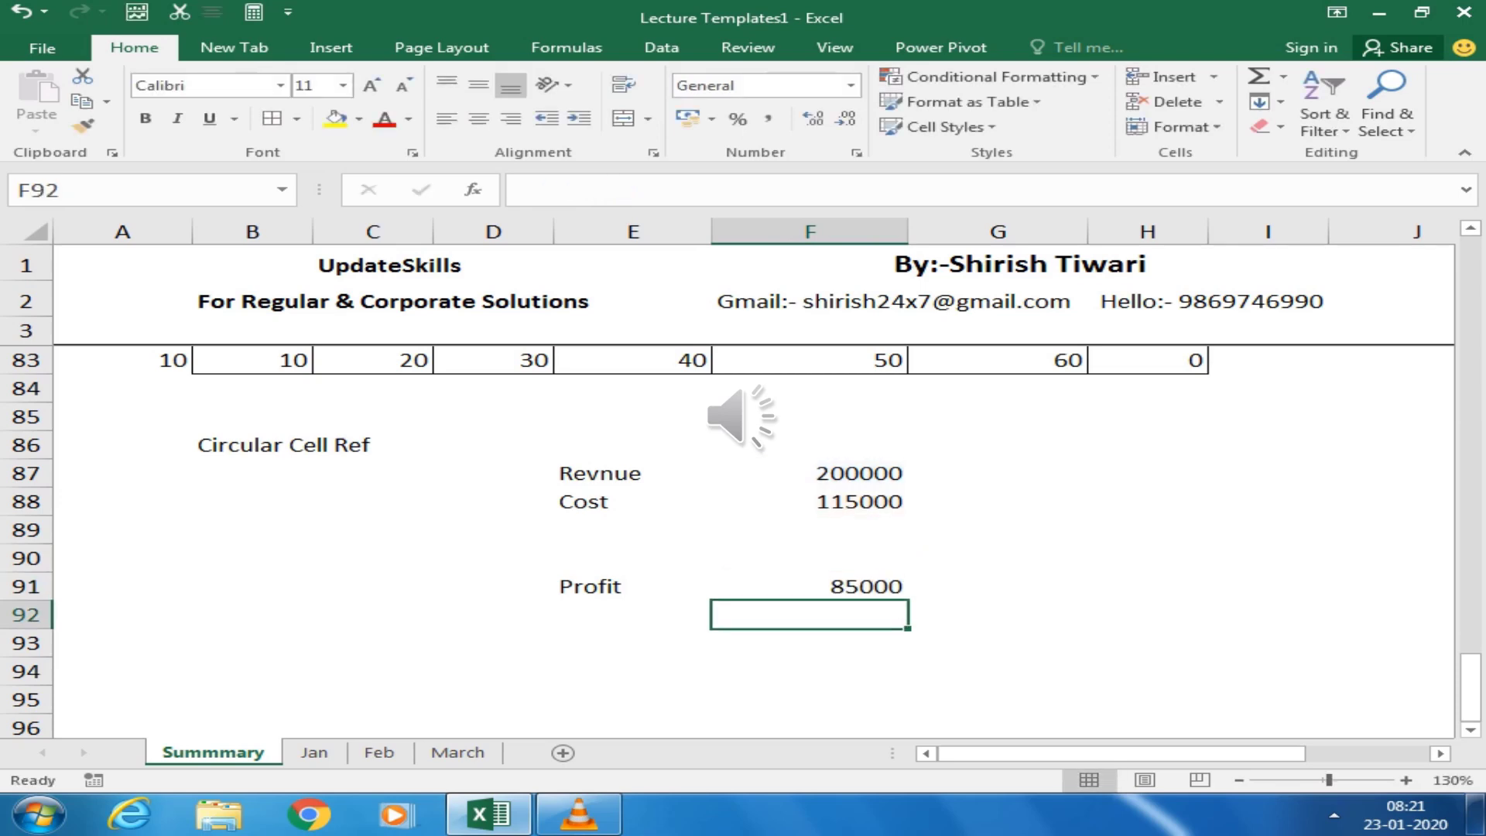
click(810, 586)
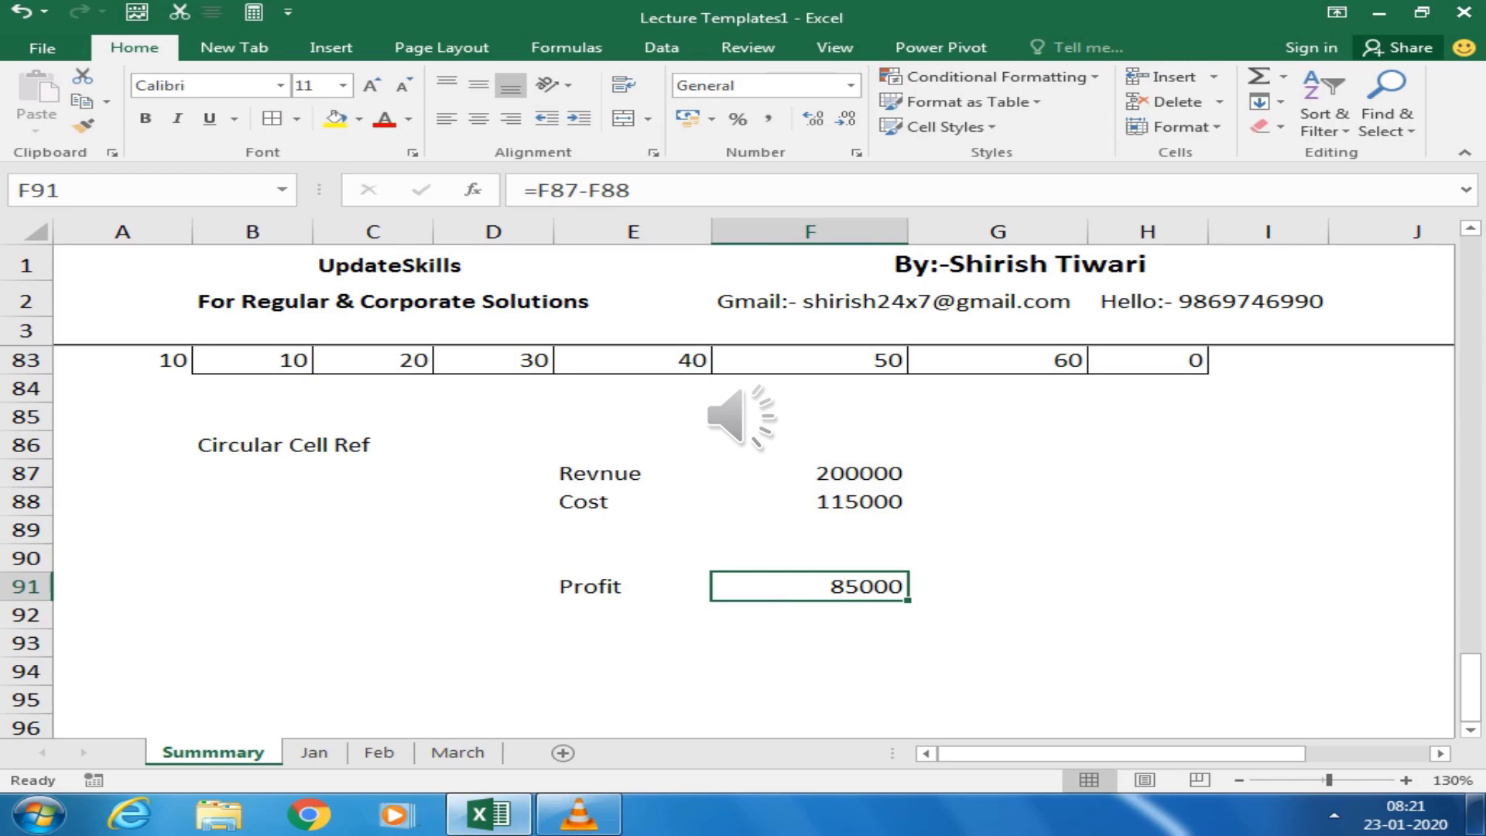
Add a Profit label in H89 with a 10% rate in I89
key(Right)
key(Right)
key(Up)
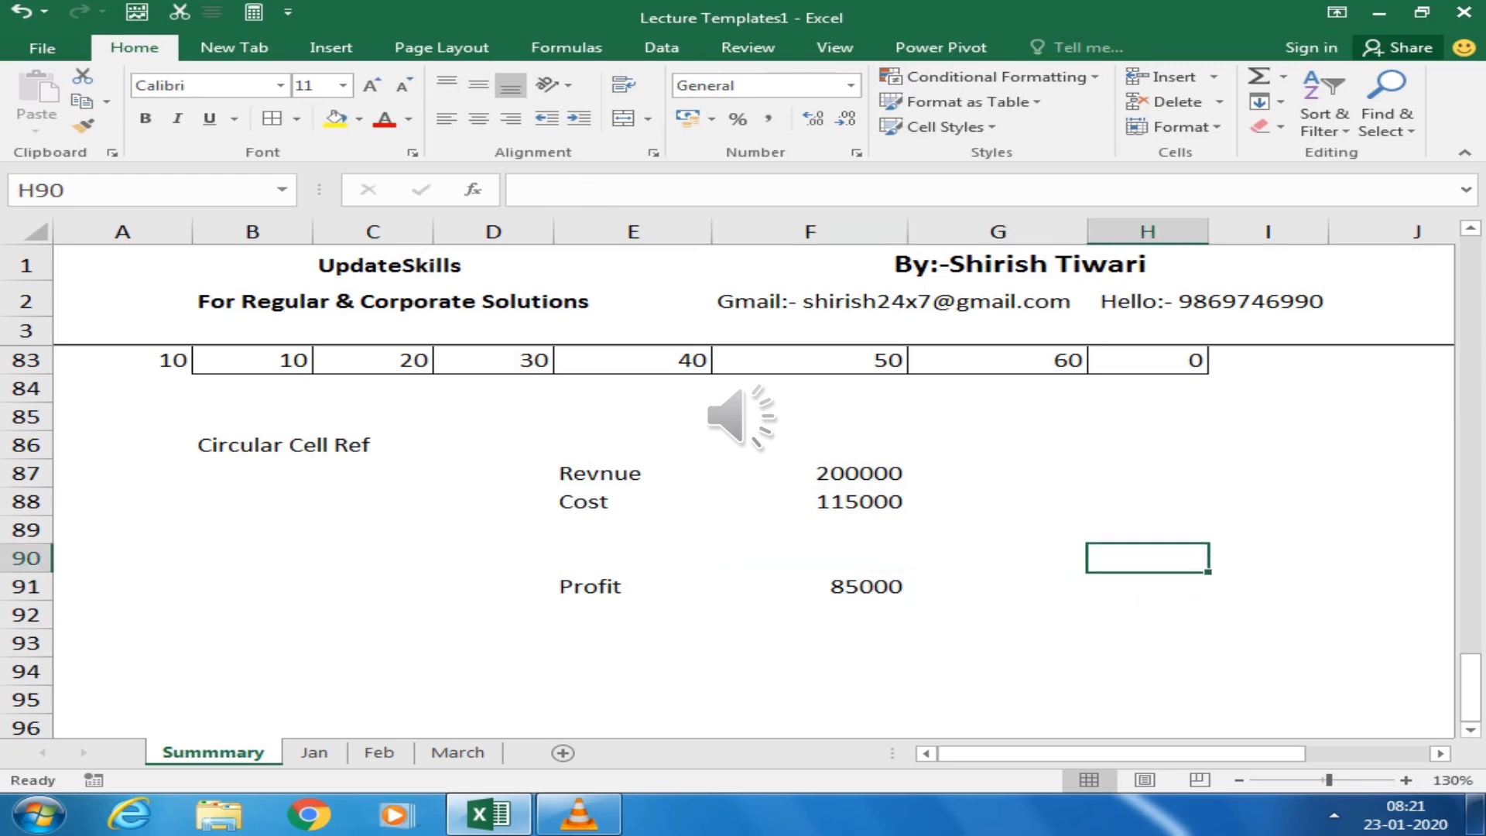
key(Up)
text(Pro)
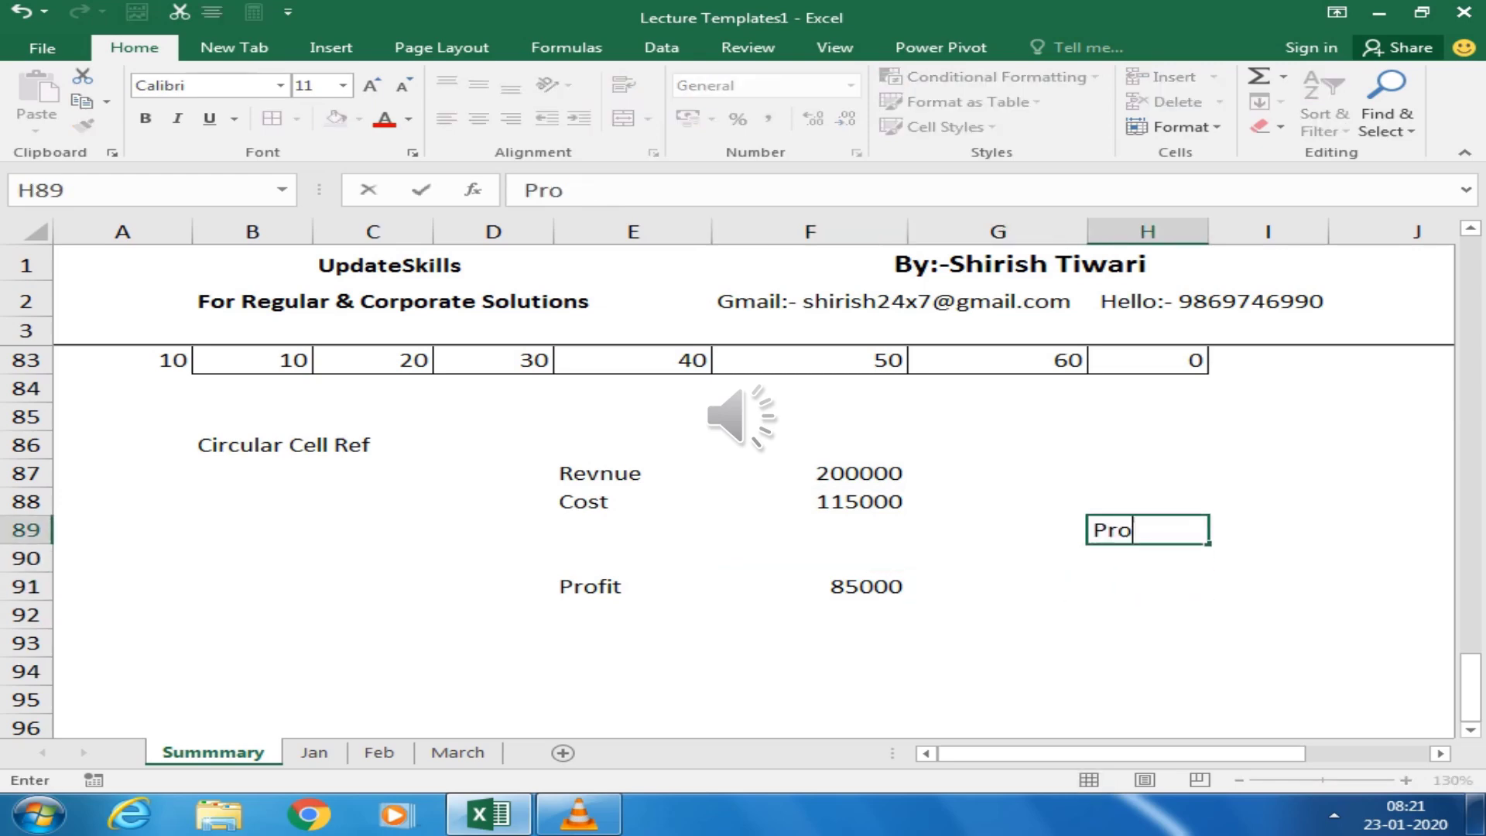
text(fit)
key(Return)
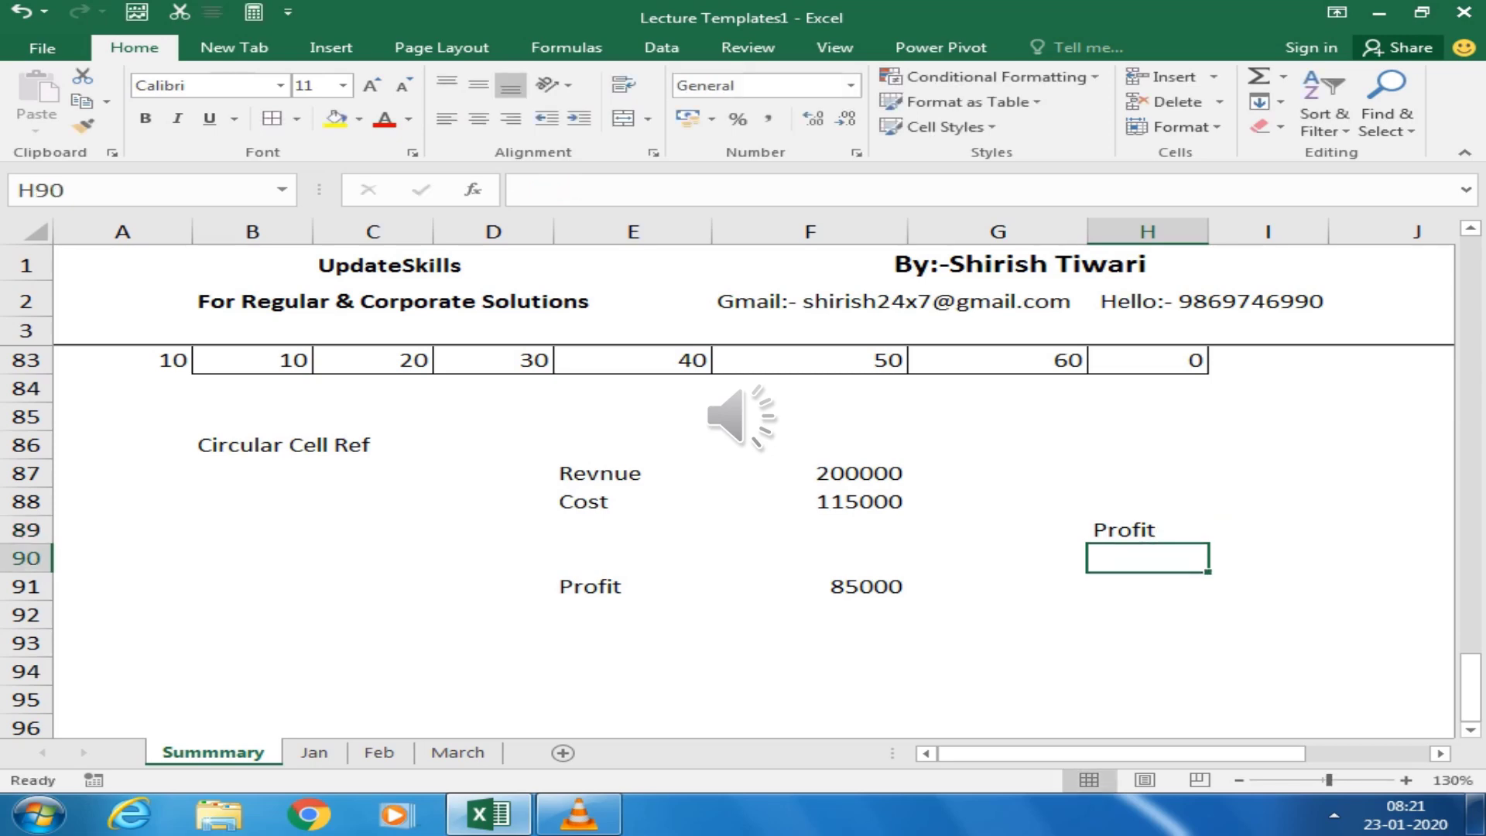
key(Right)
key(Up)
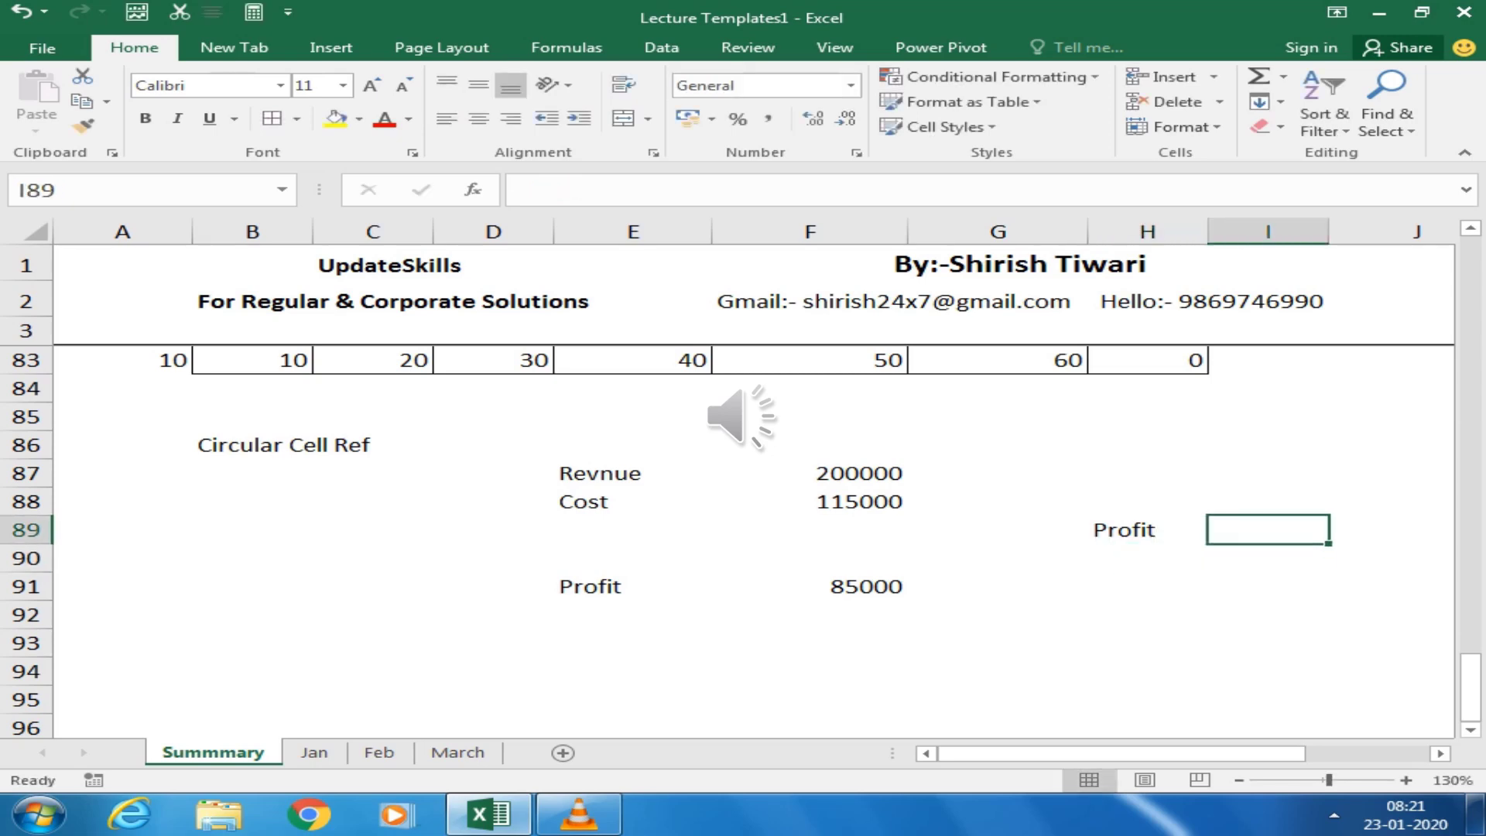
text(10%)
key(Return)
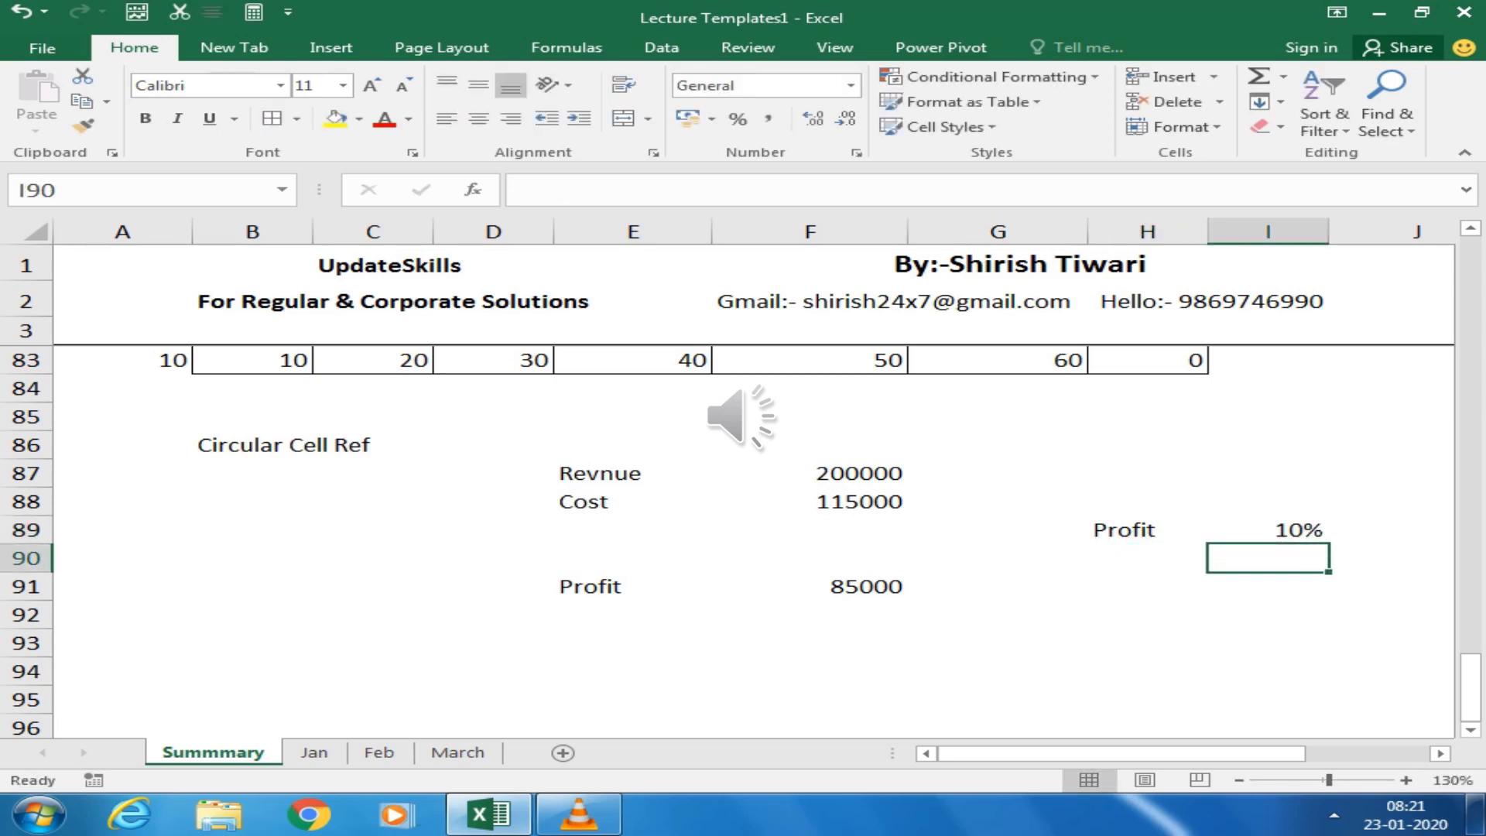
click(1268, 530)
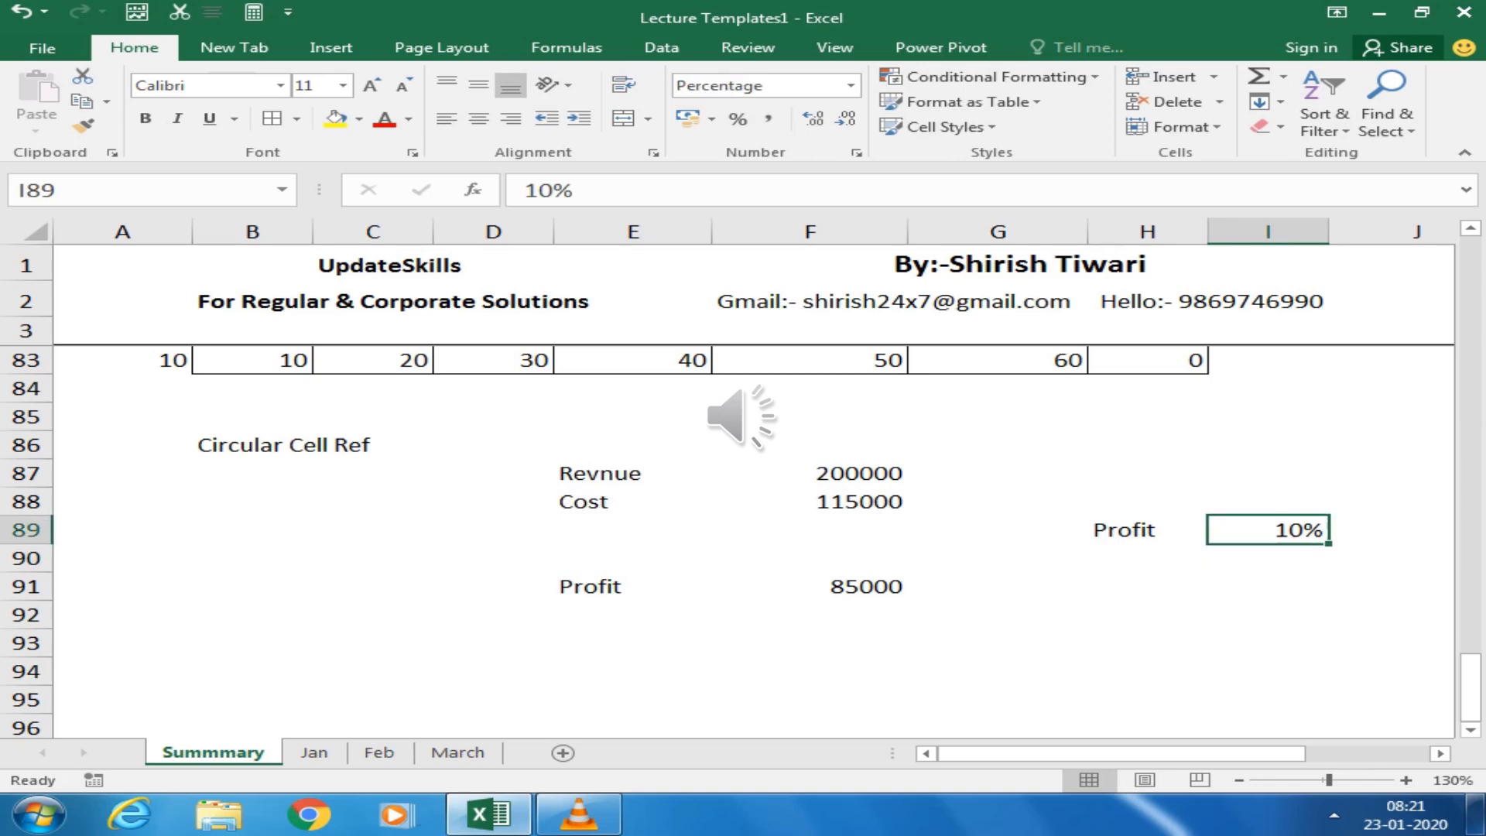
Type the Bonus label into E89
click(810, 529)
click(634, 530)
text(B)
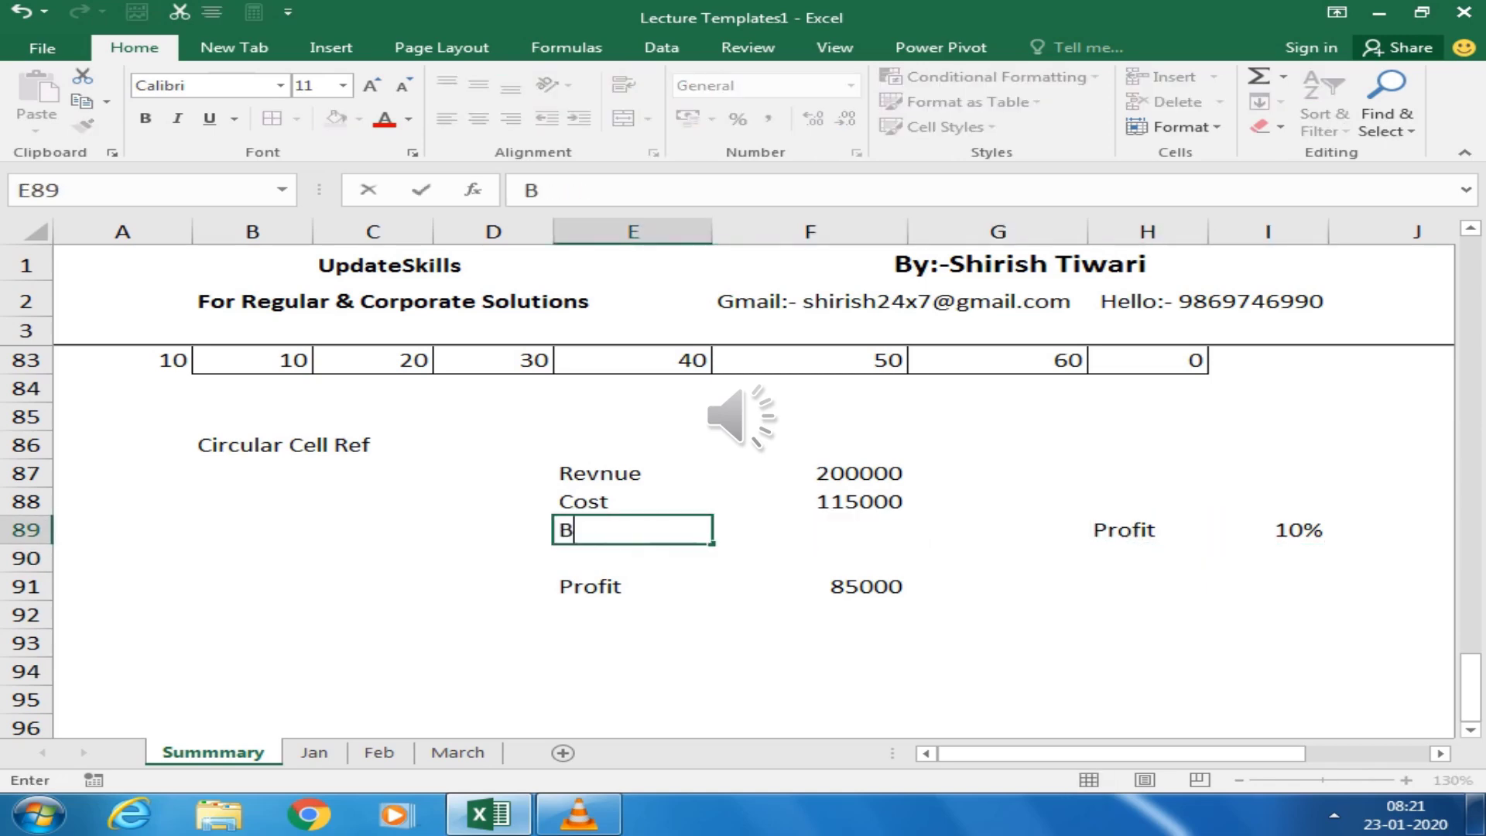
text(onus)
key(Return)
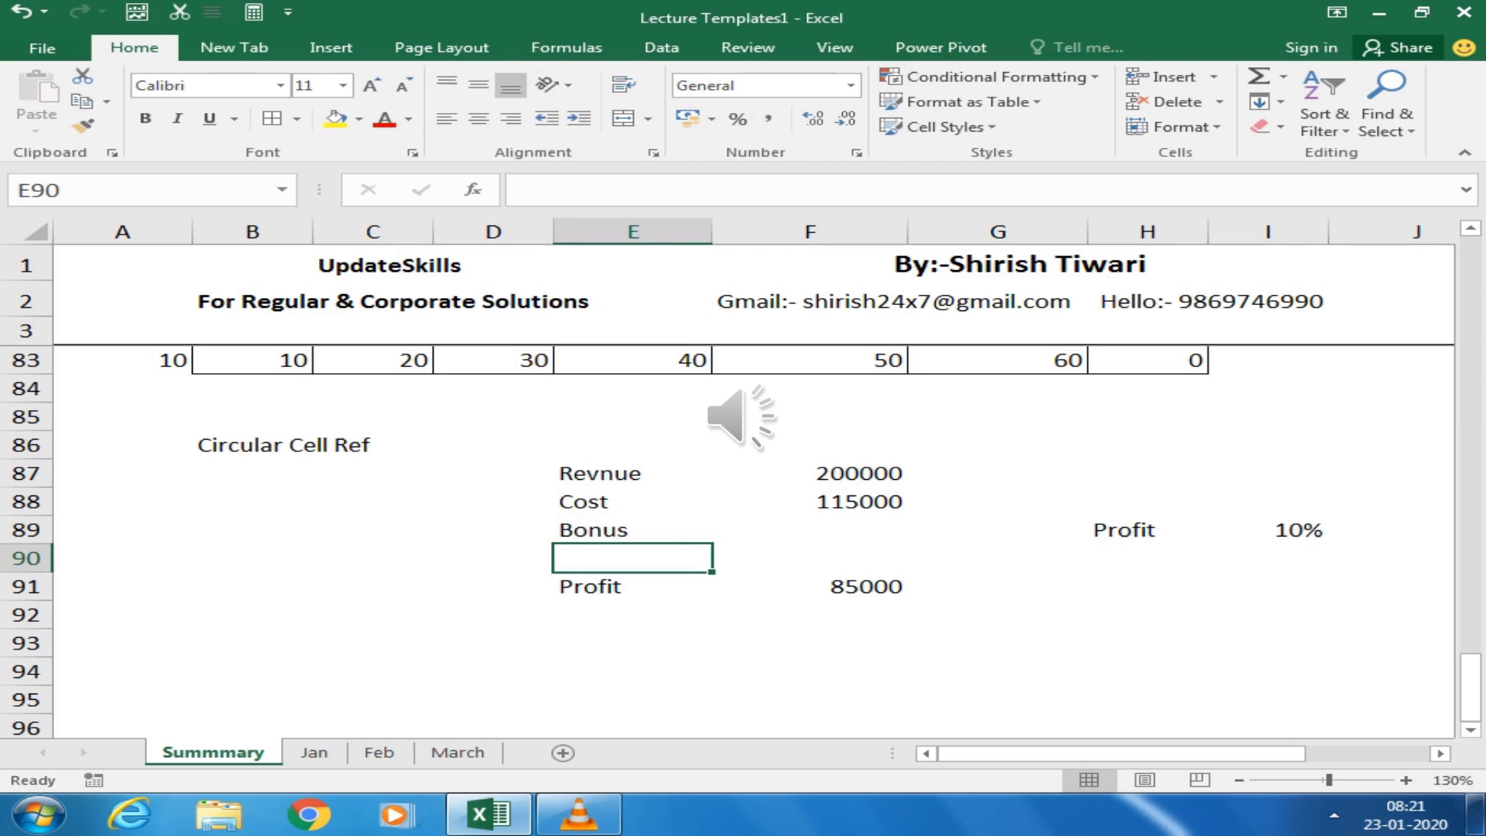
key(Down)
key(Down)
Enter =F91*10% in H91 so it shows an 8500 bonus on the 85000 profit
key(Right)
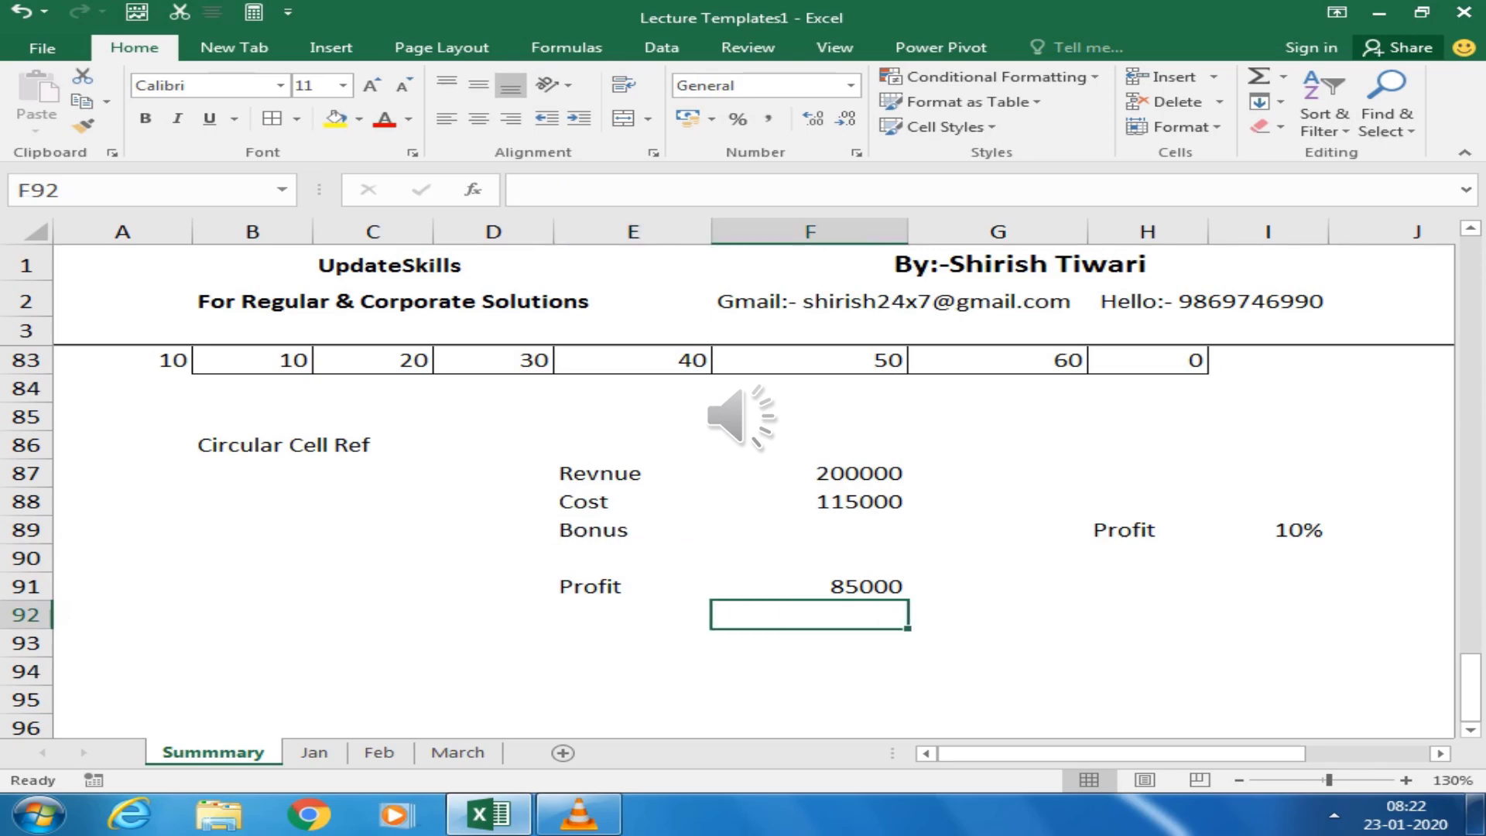
key(Up)
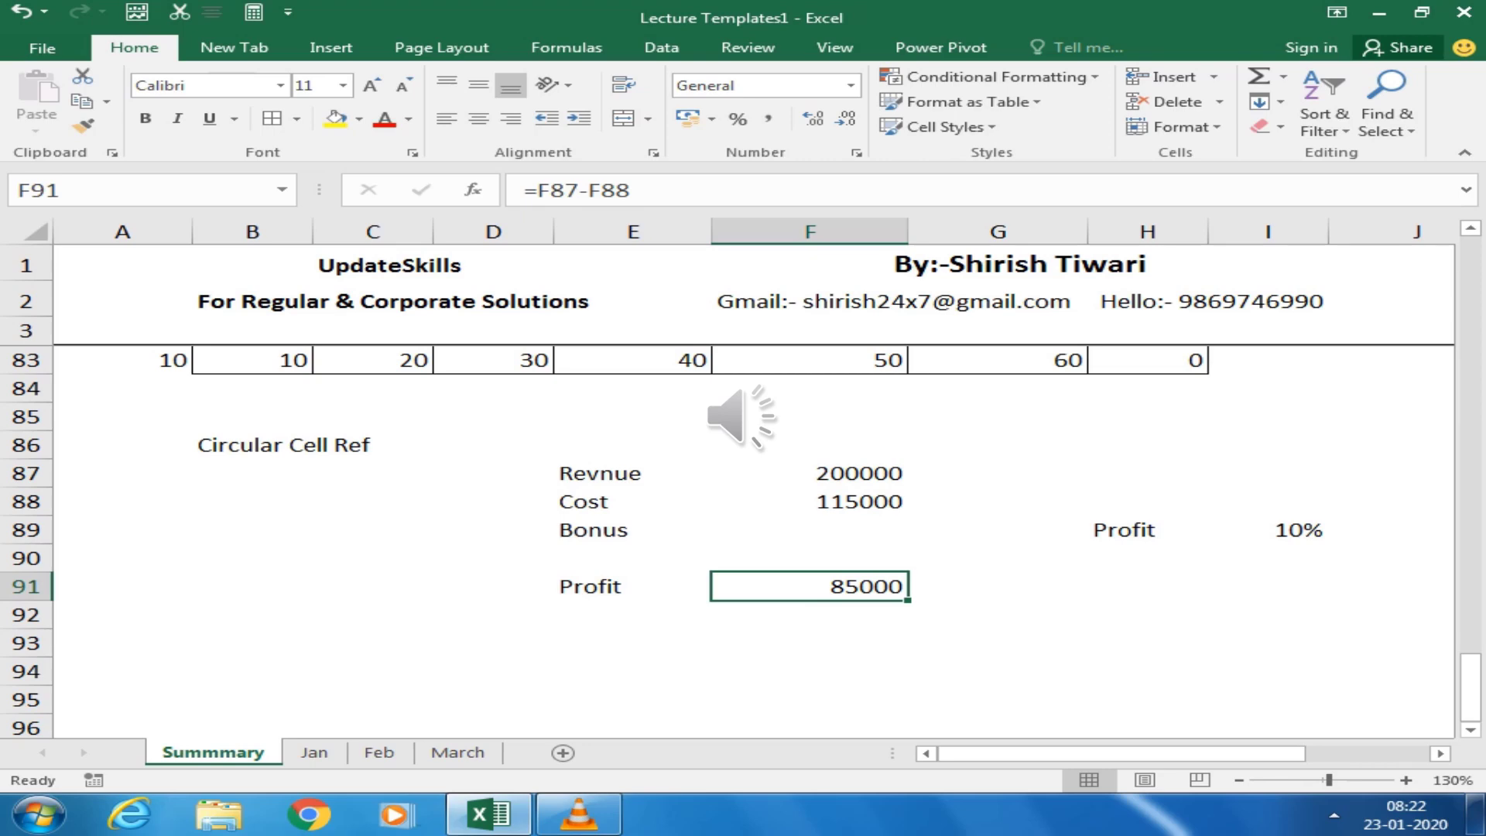
key(Right)
key(Right)
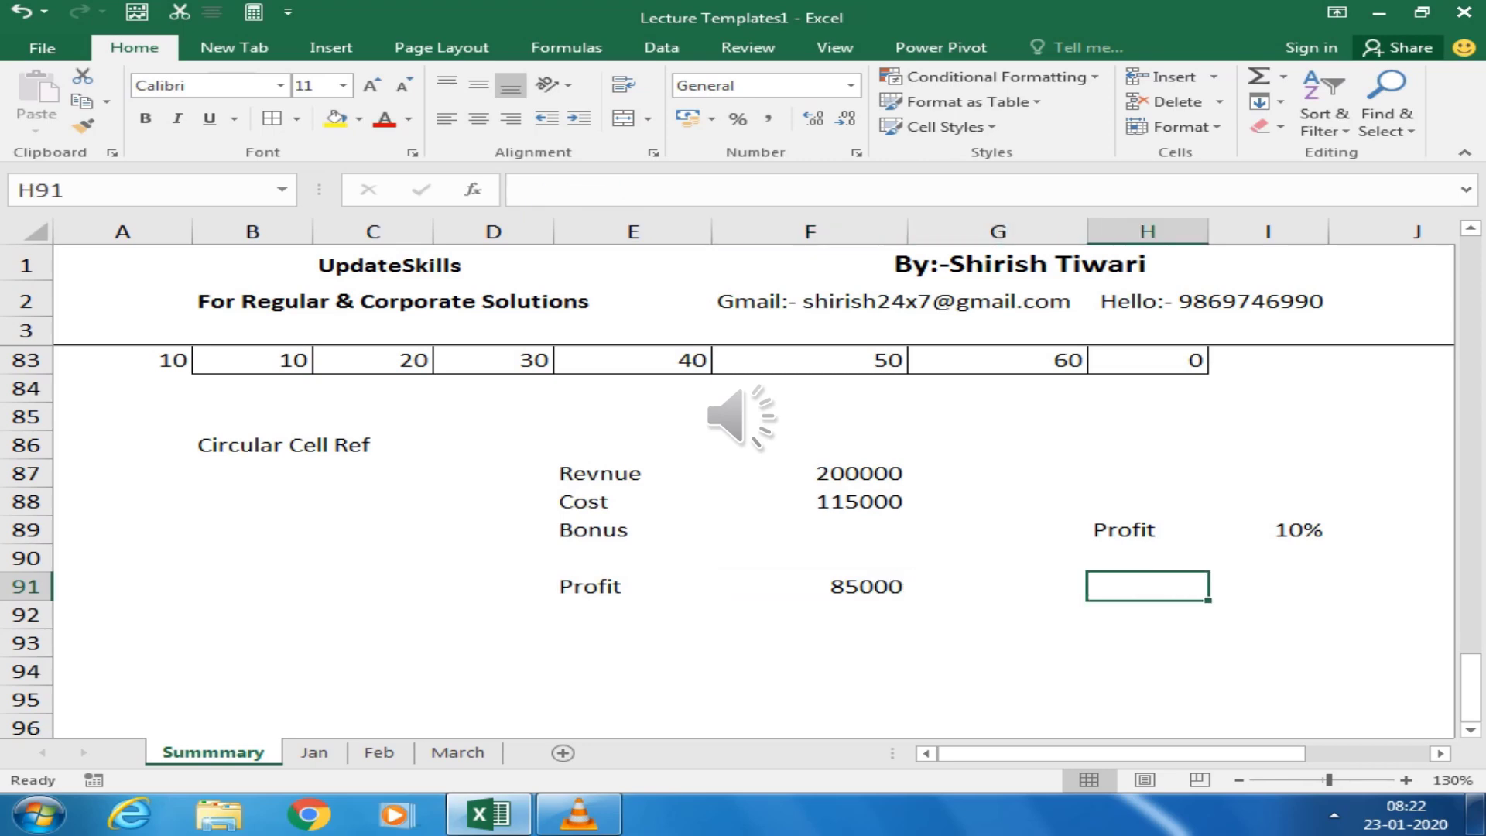
text(=)
key(Left)
key(Left)
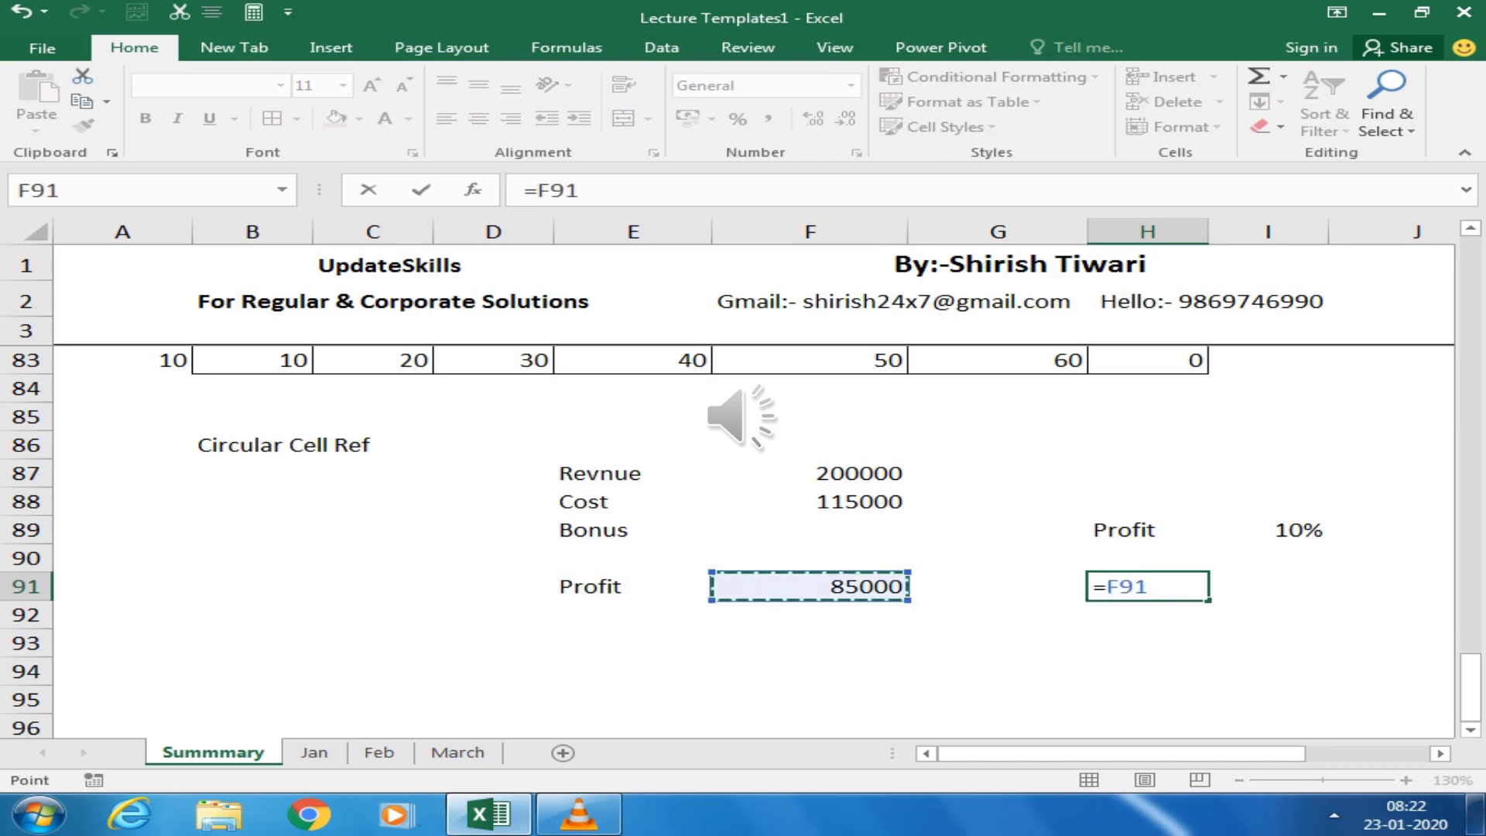
text(*10%)
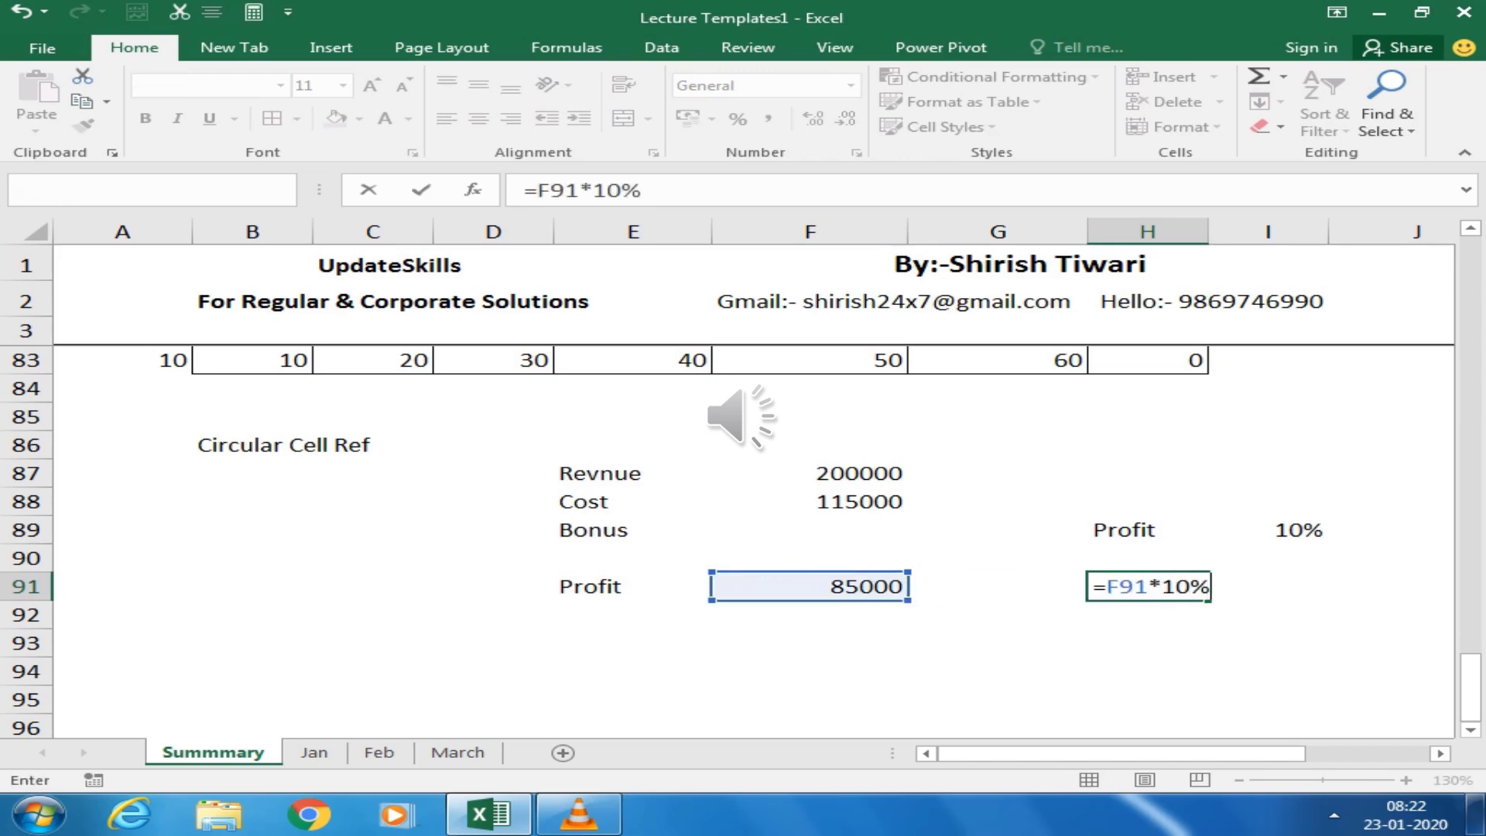
key(Return)
key(Up)
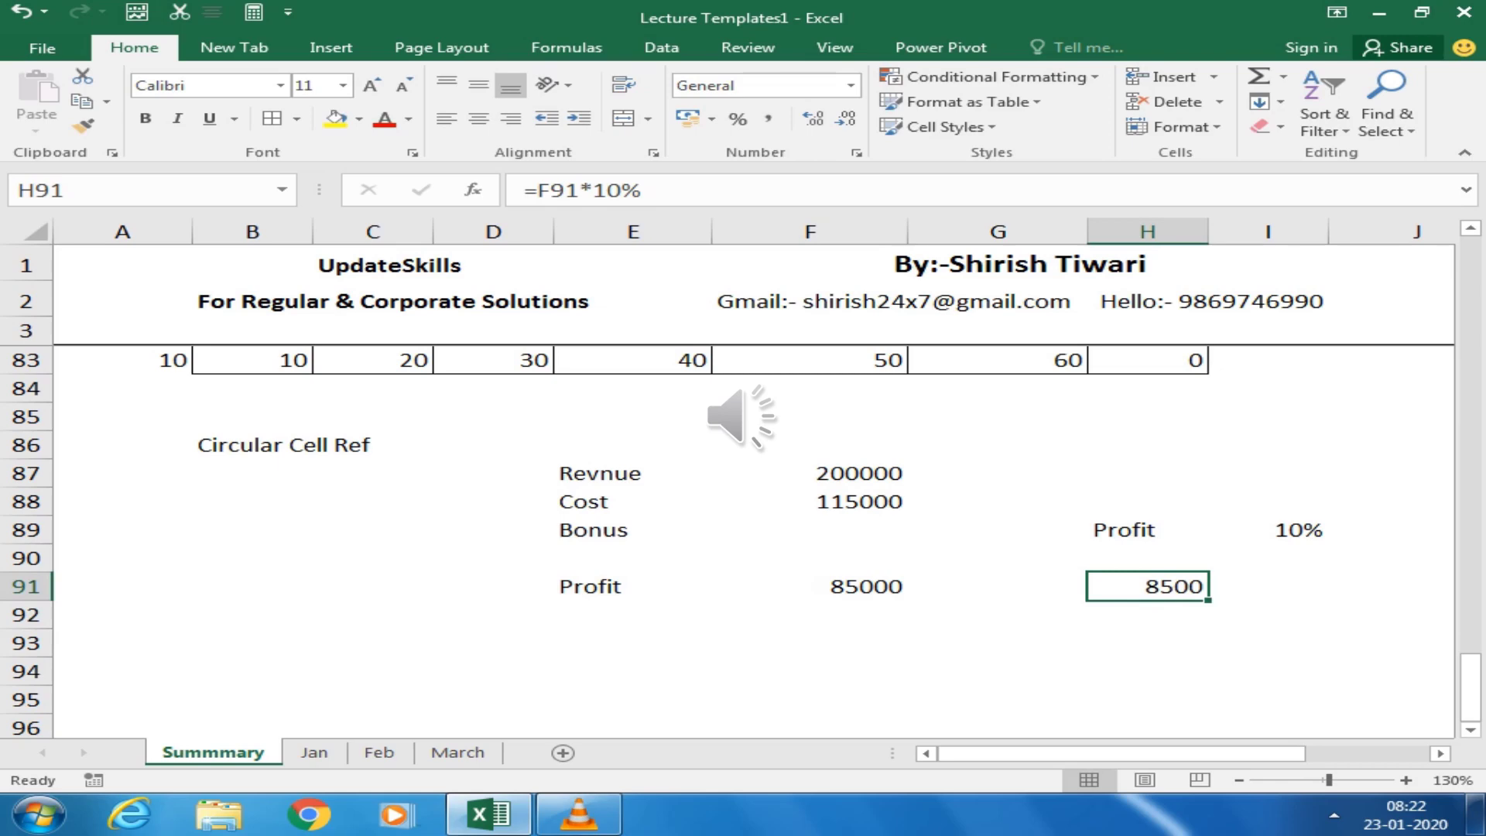
Check the profit formula in F91, then select the Bonus row E89:F89
click(809, 557)
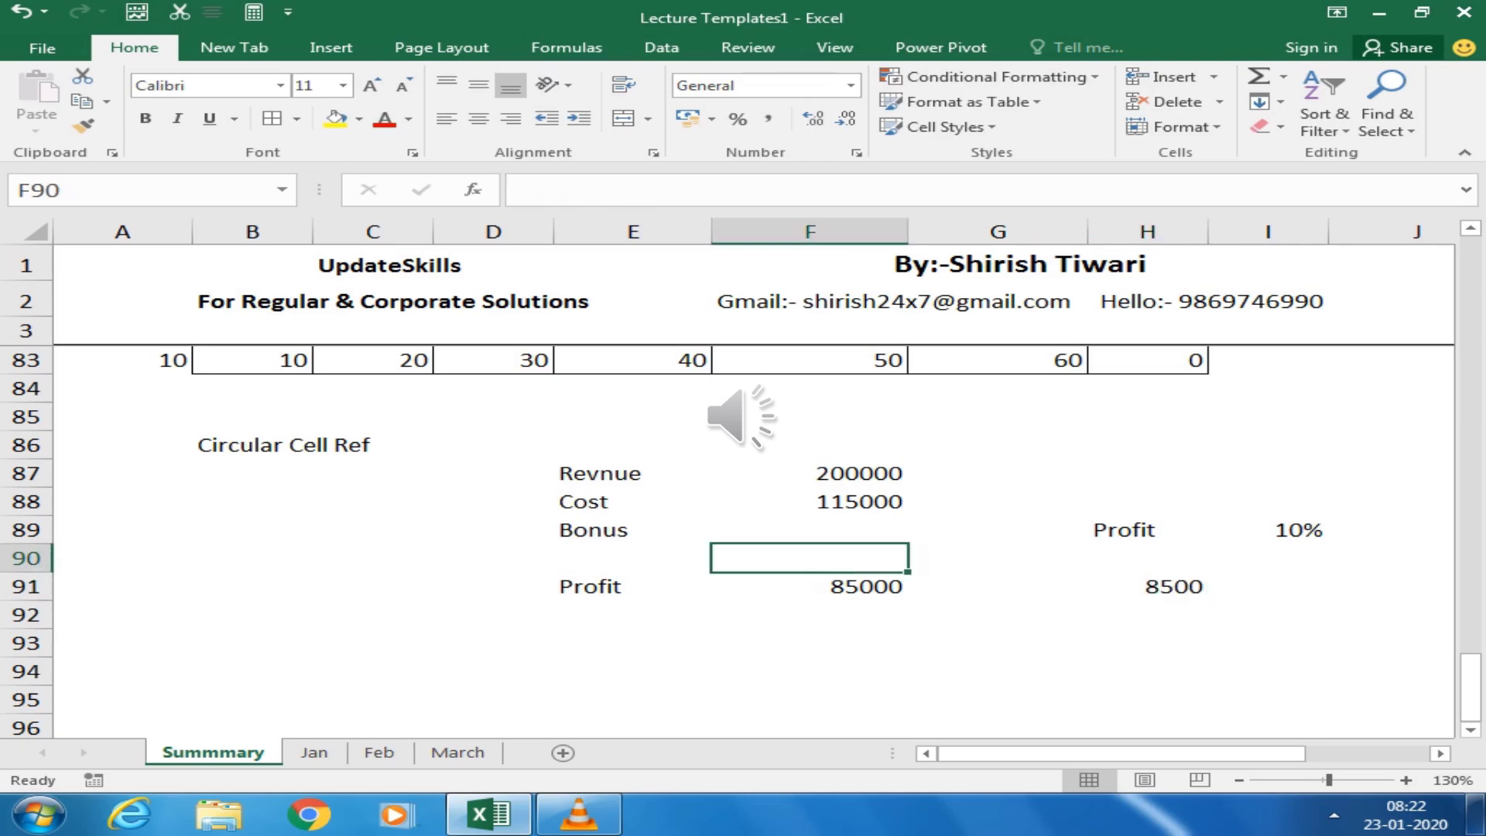
click(809, 530)
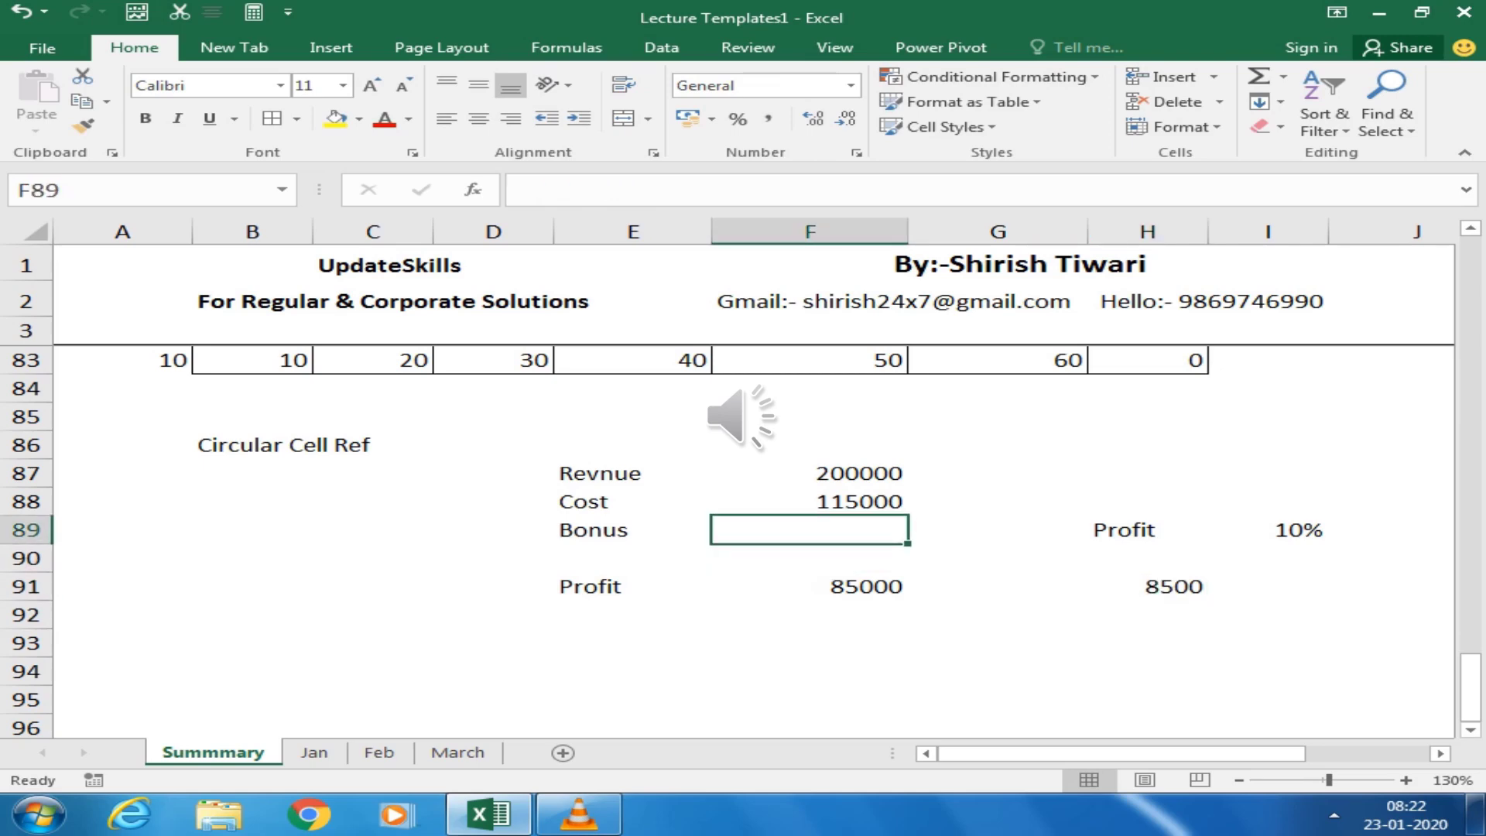
click(809, 586)
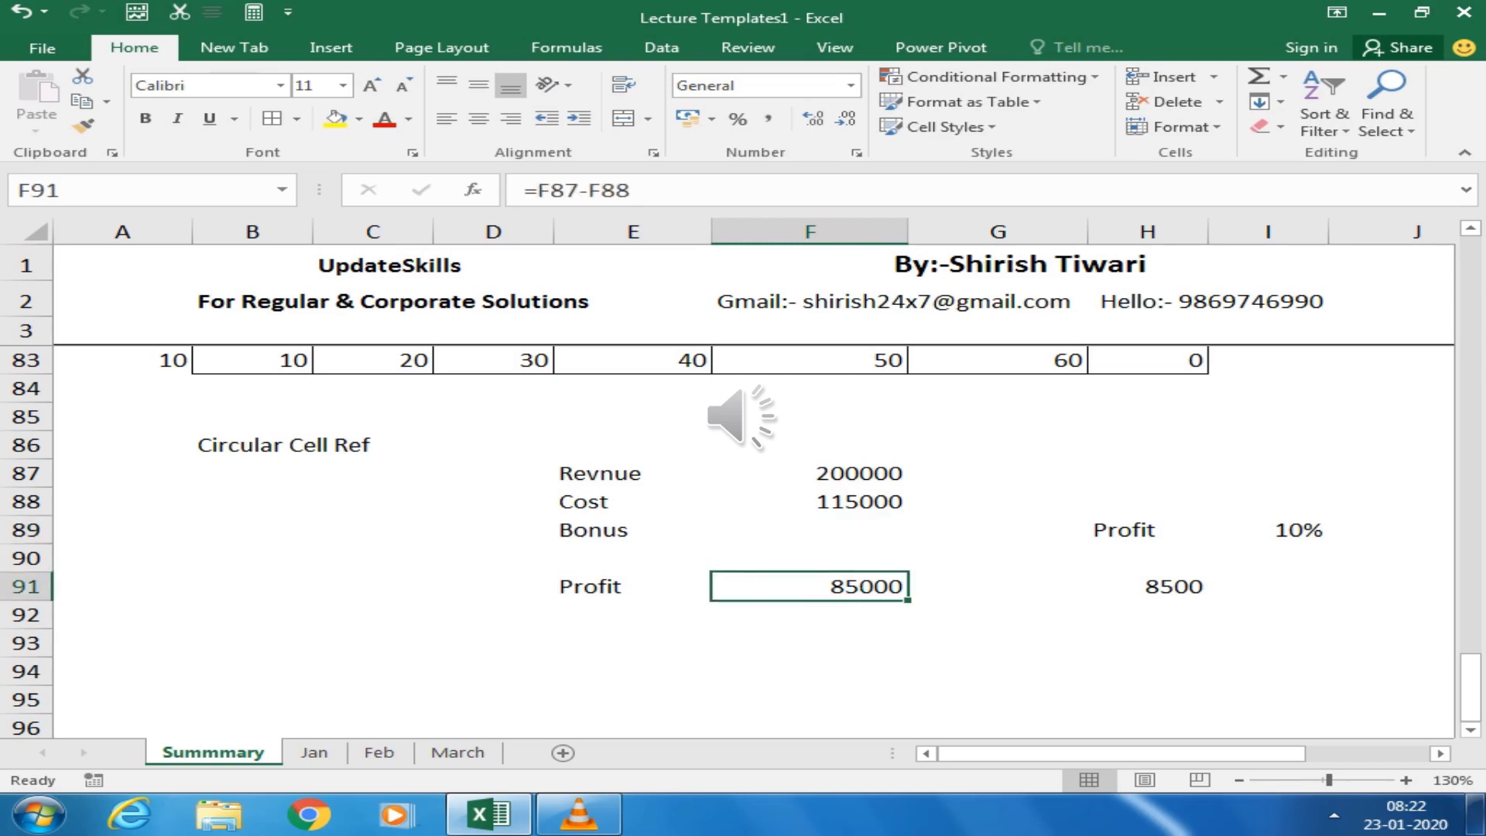
drag(631, 529, 809, 529)
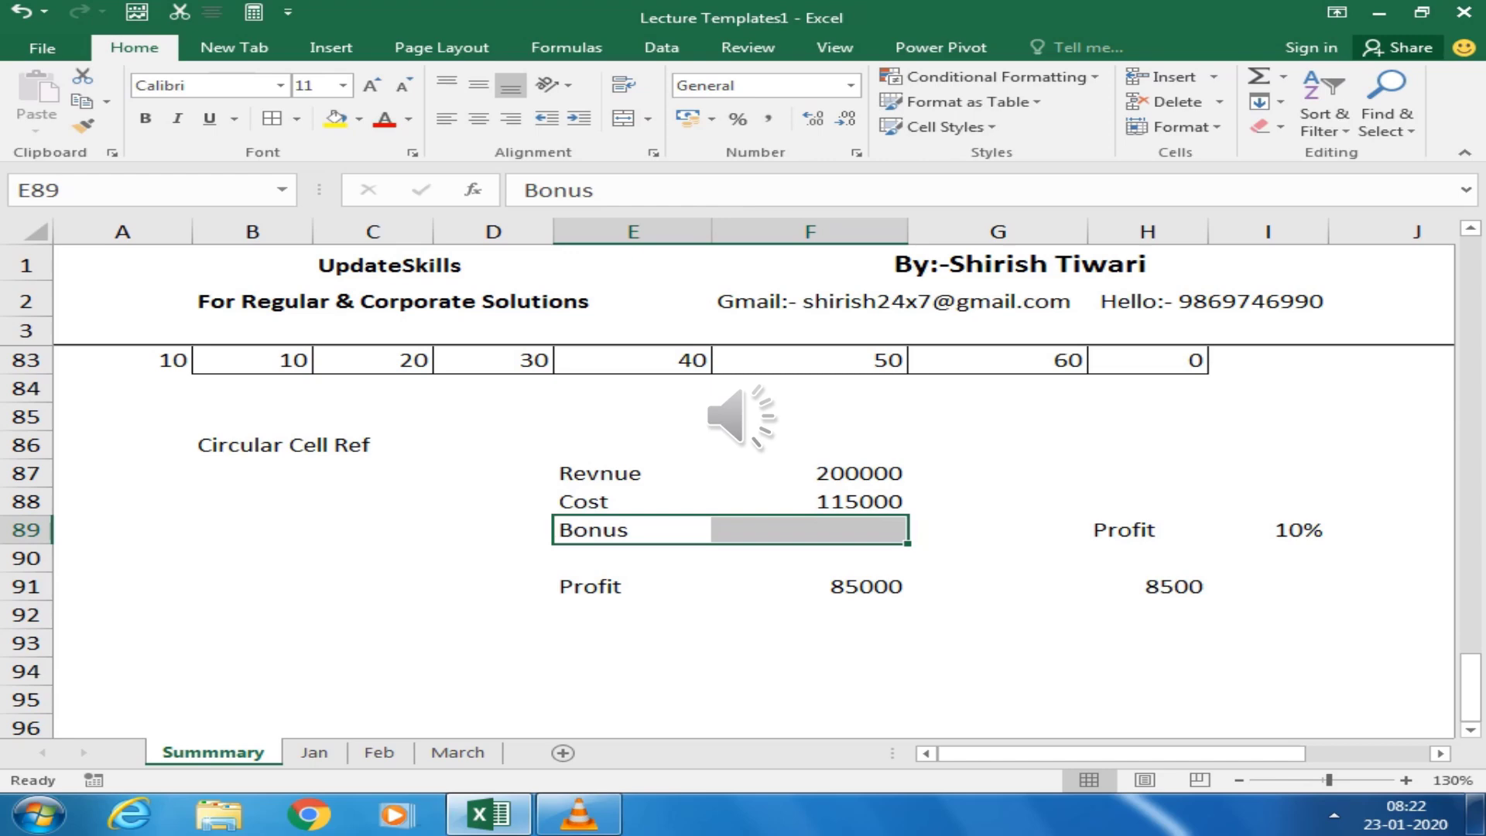
Enter 0 as the Bonus in F89 and check the 10% figure in H91
click(809, 586)
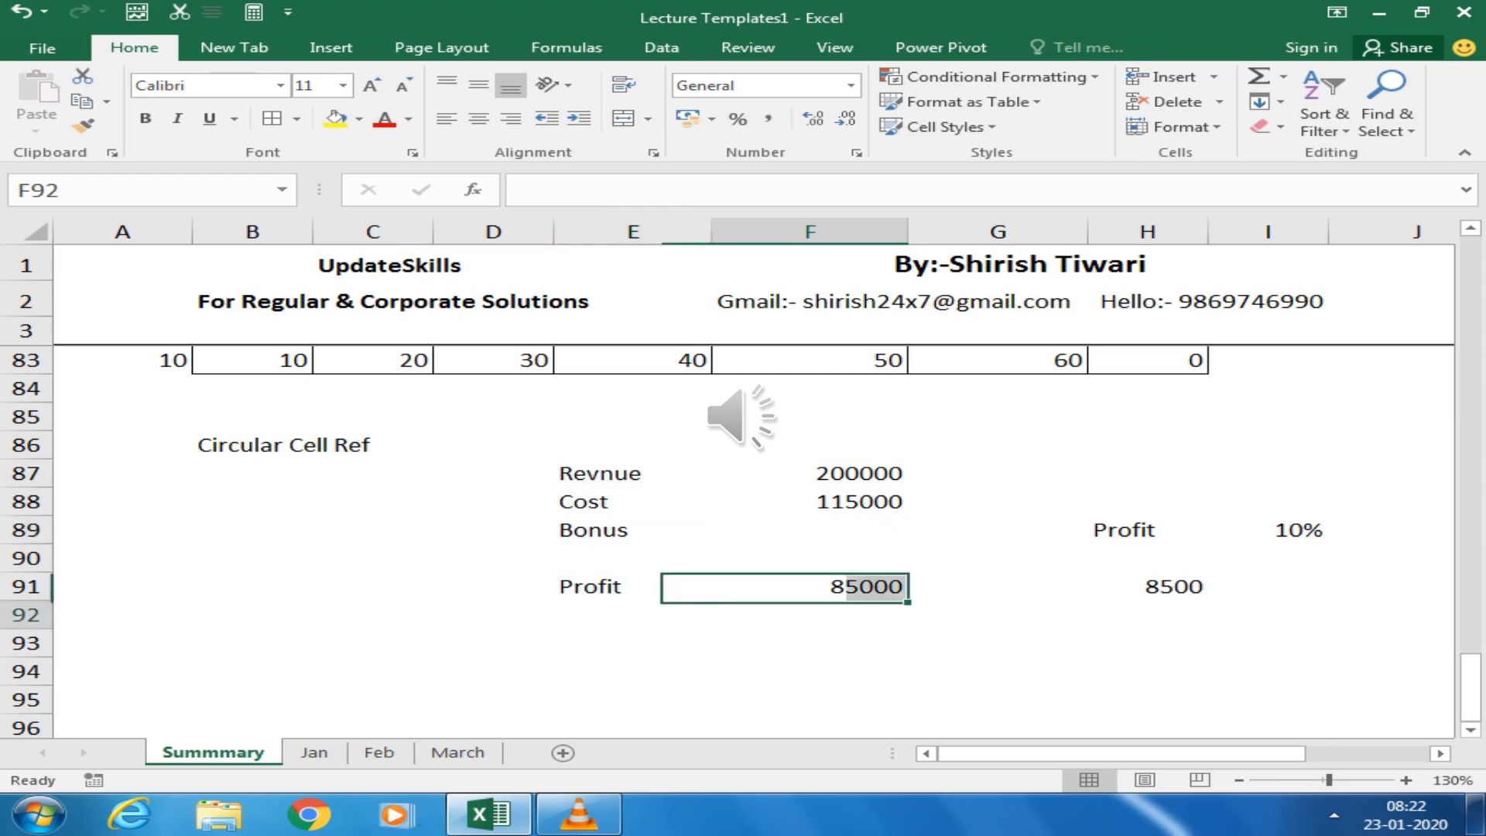
click(809, 614)
click(809, 586)
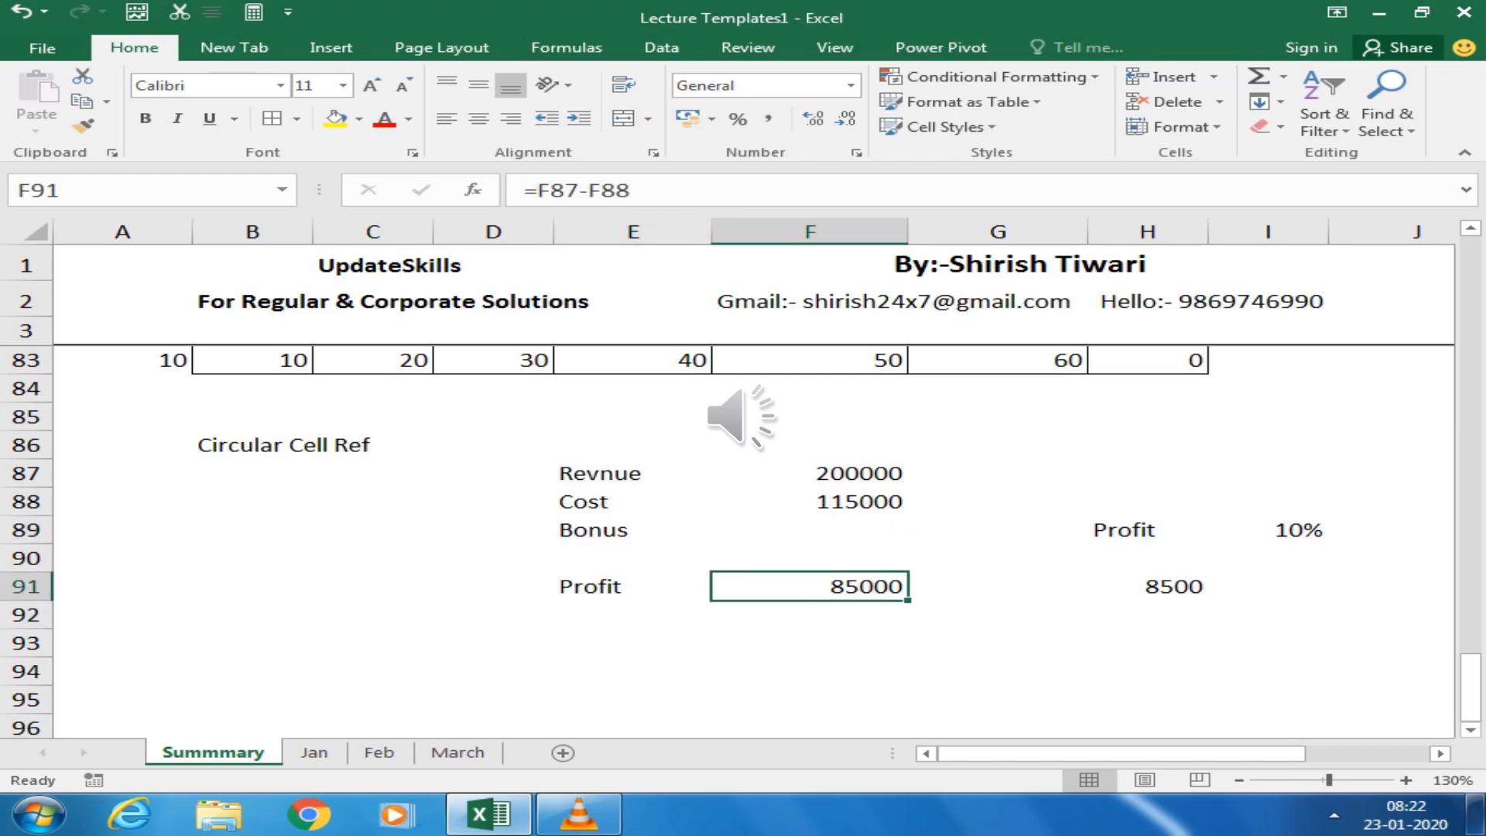
click(809, 530)
text(0)
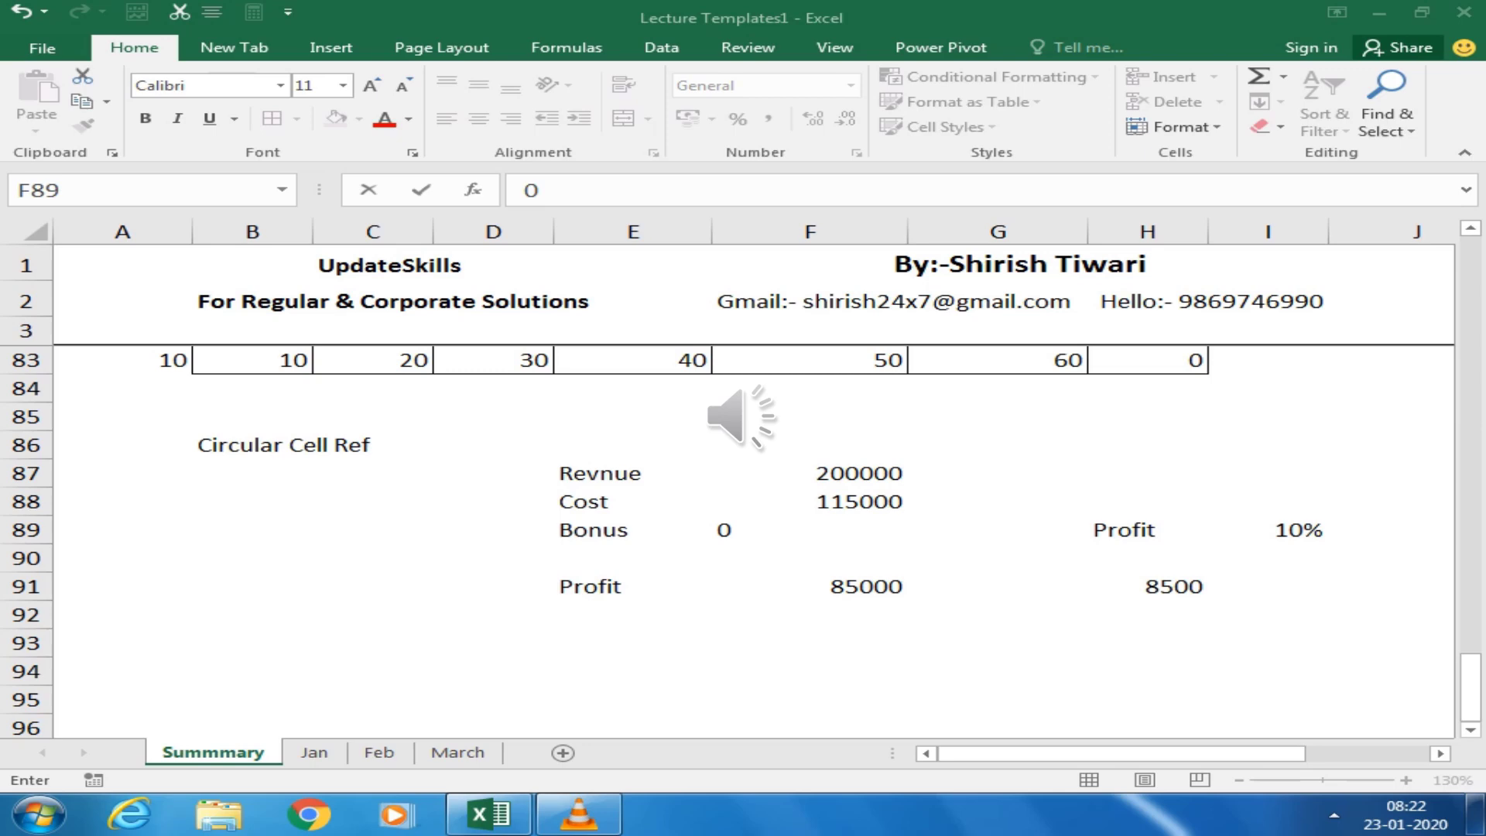
click(1148, 586)
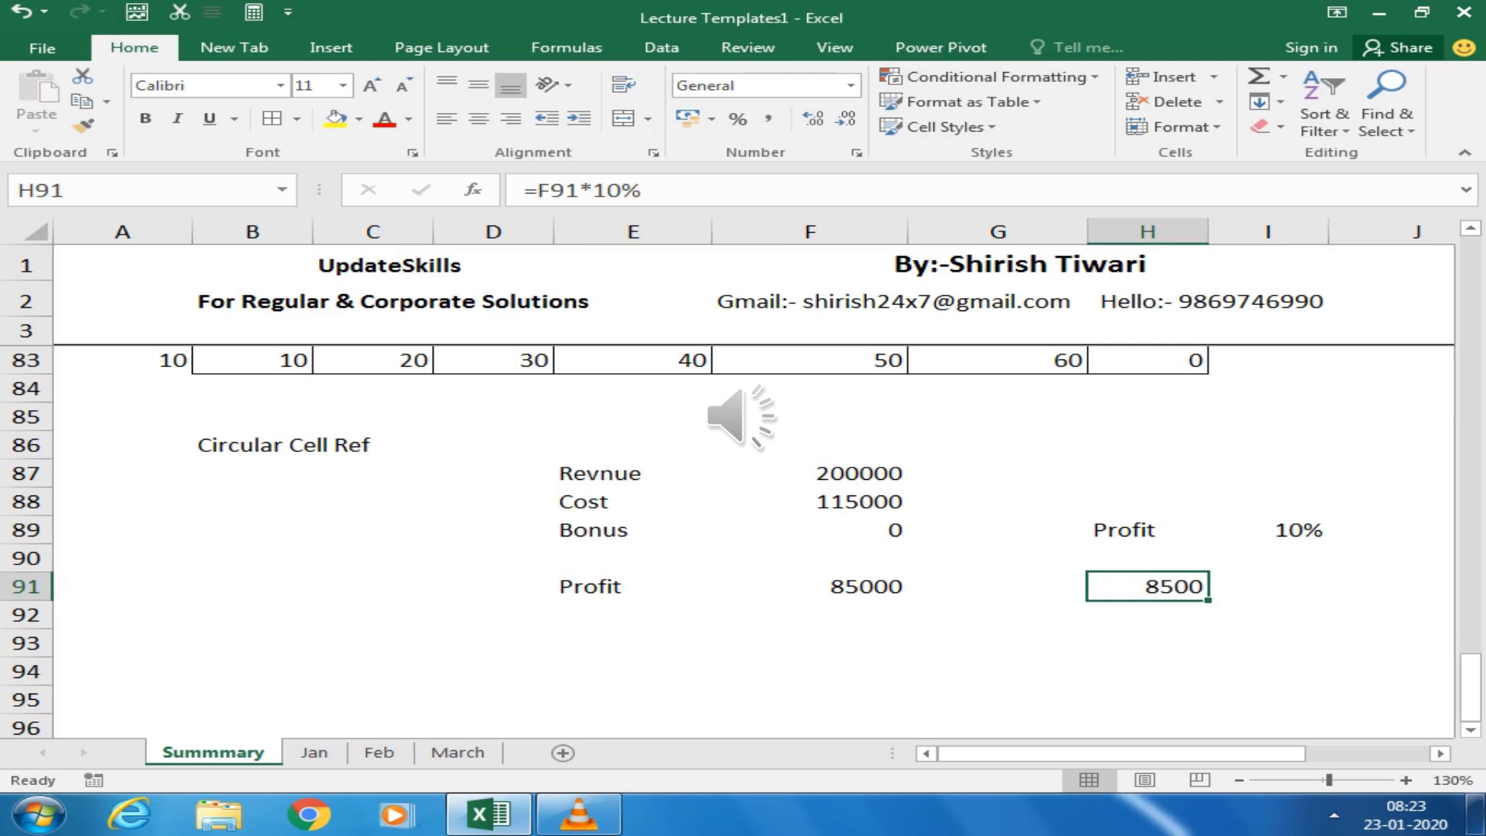
Clear the Bonus value in F89 and move down to the Profit cell F91
click(809, 530)
key(Delete)
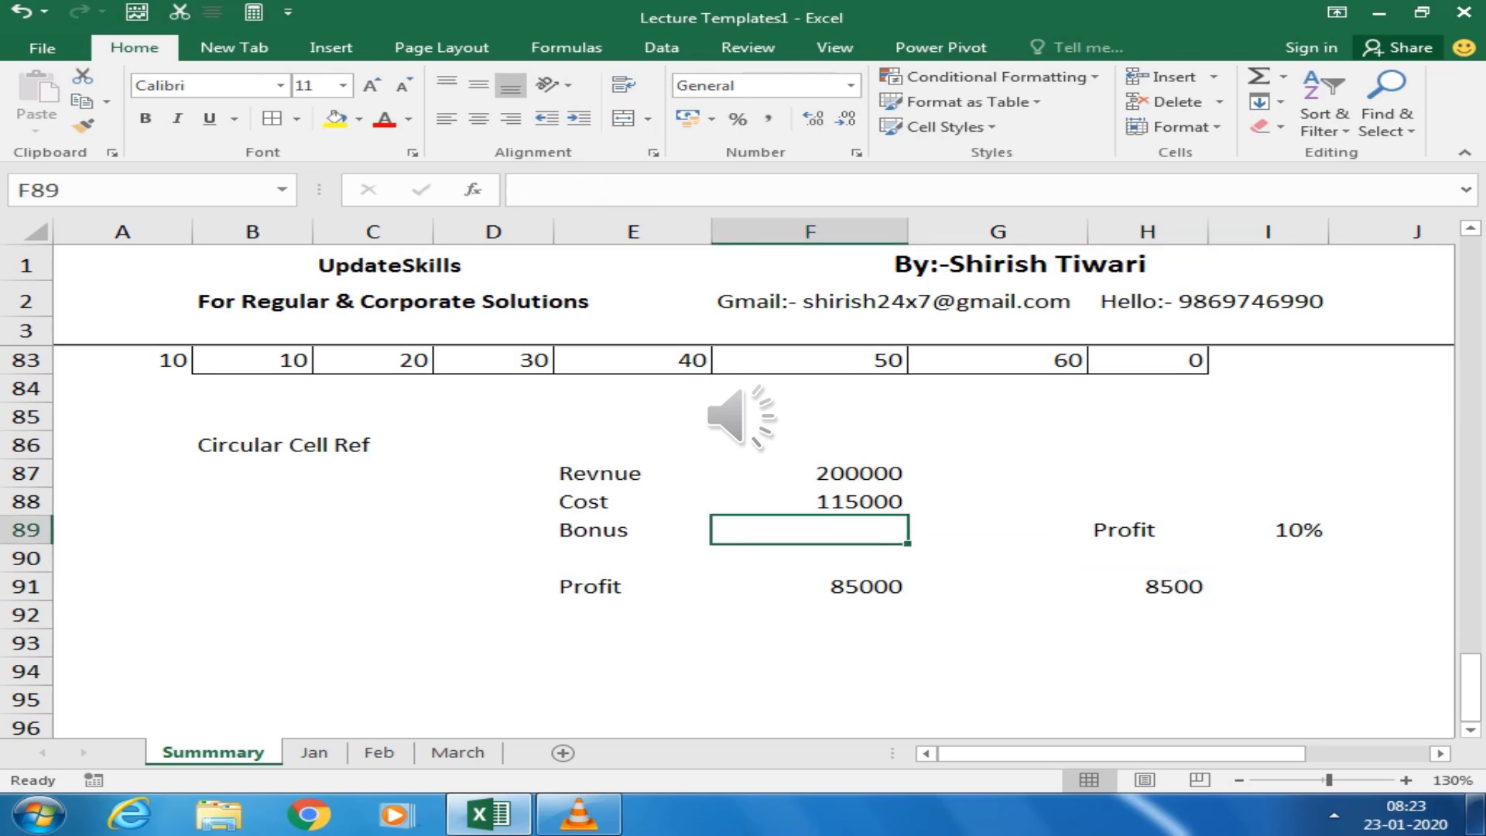
key(Down)
key(Down)
Replace the Profit formula in F91 with =F87-(F88+F89)
key(Delete)
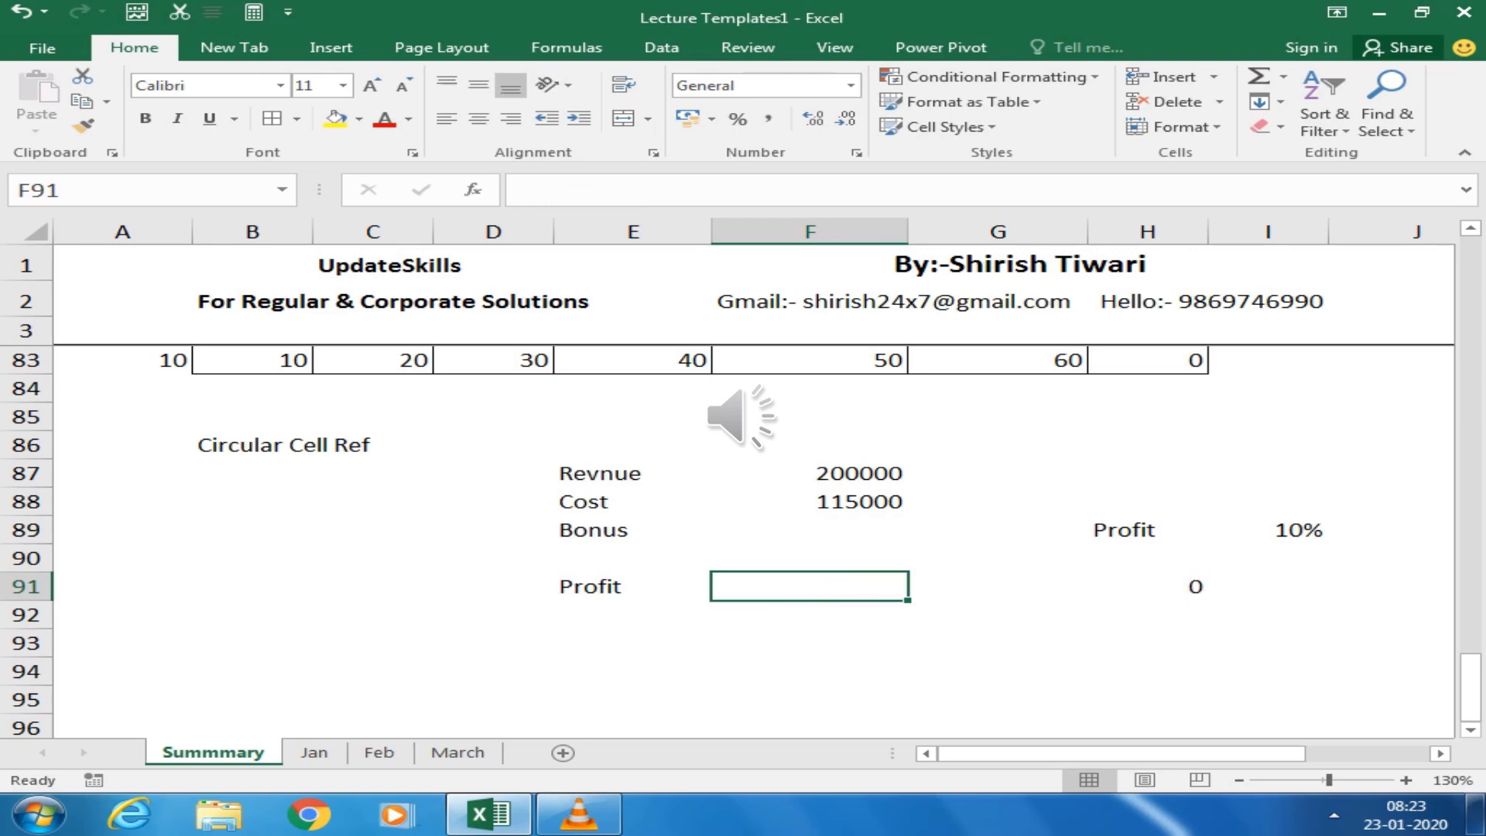
text(=)
key(Up)
key(Up)
key(Up)
key(Up)
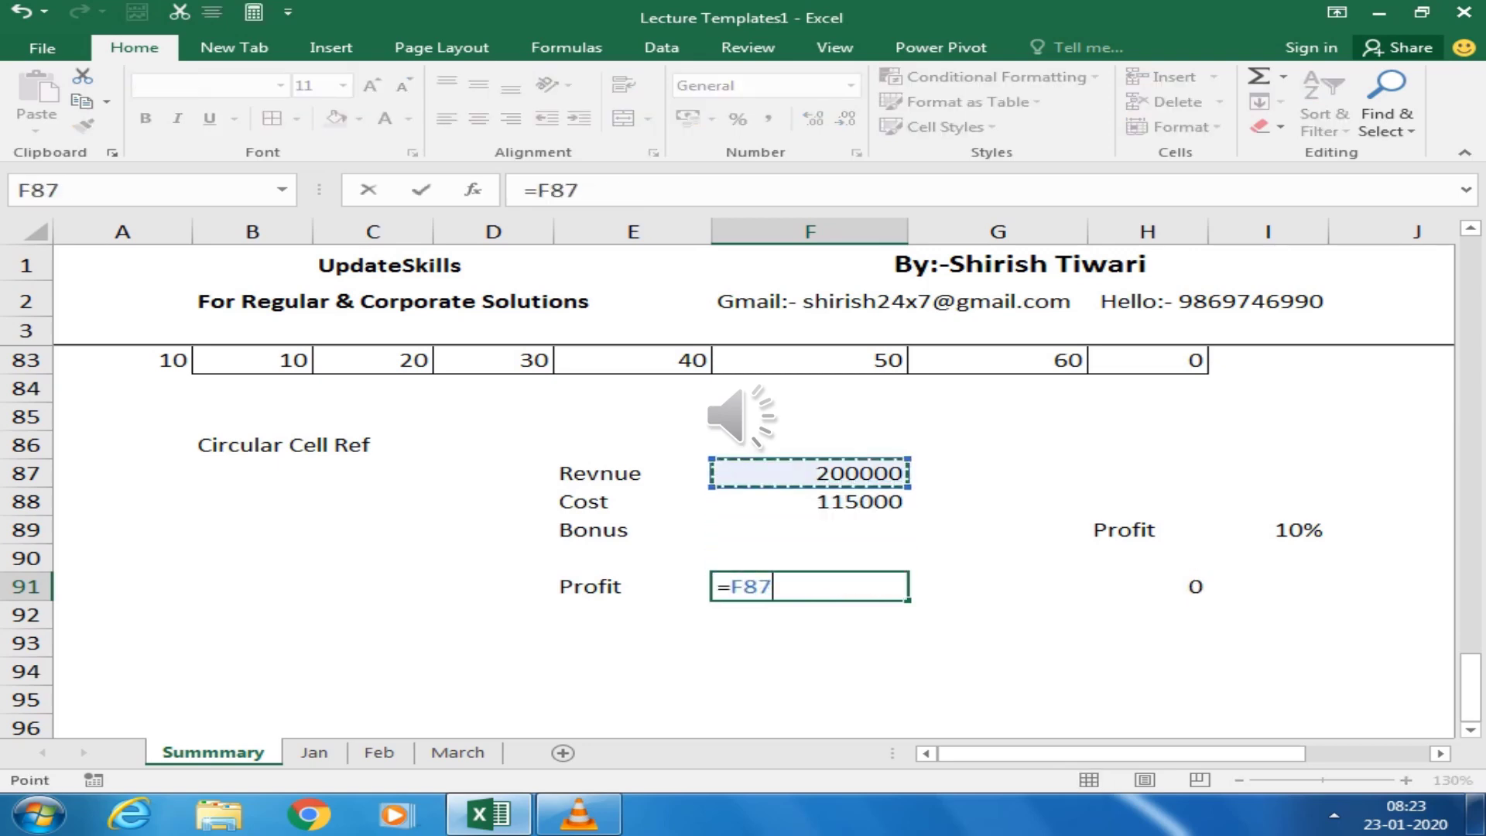
text(-)
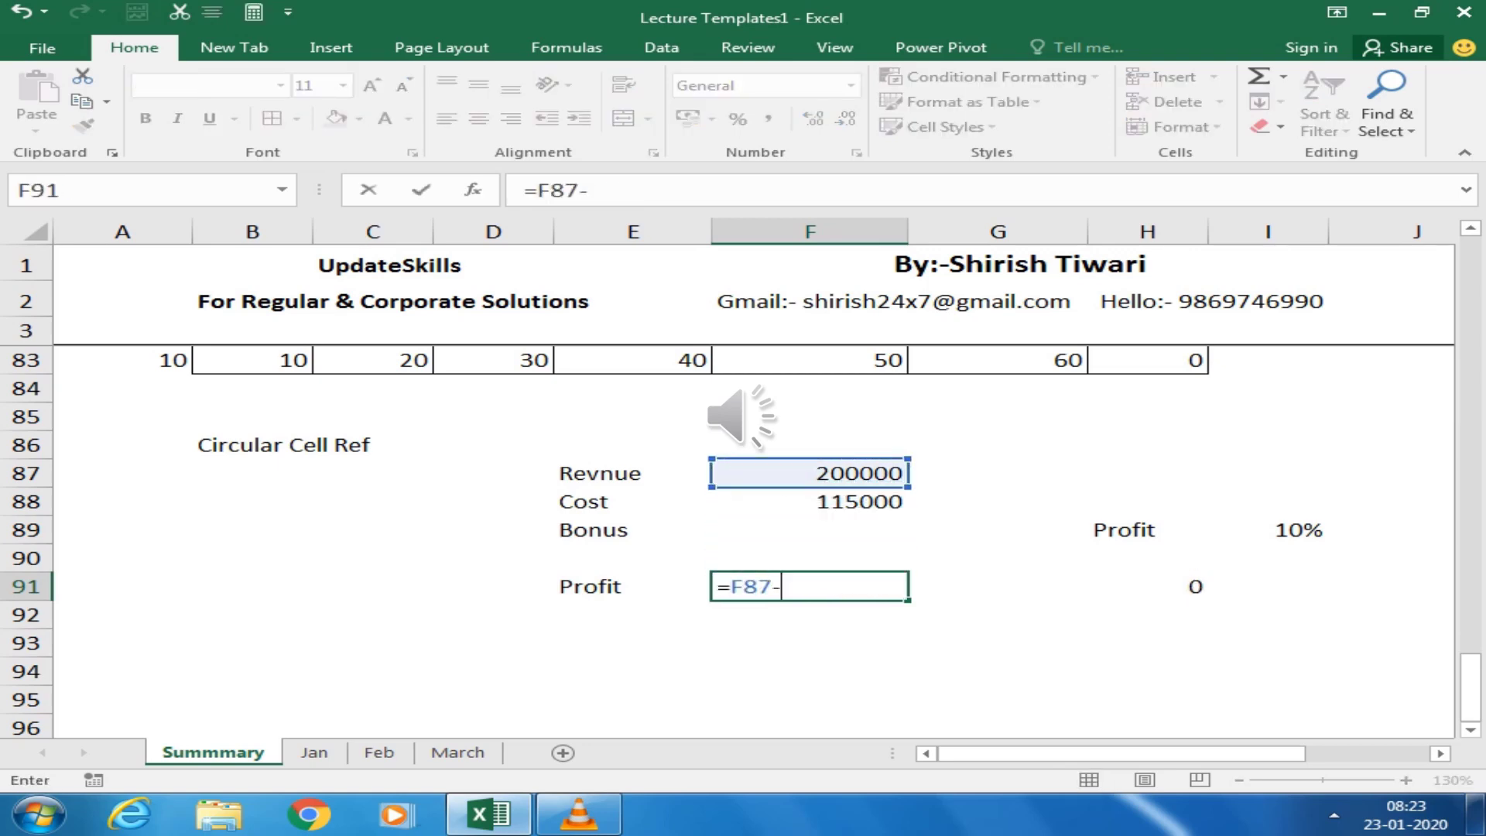
text(()
key(Up)
key(Up)
key(Up)
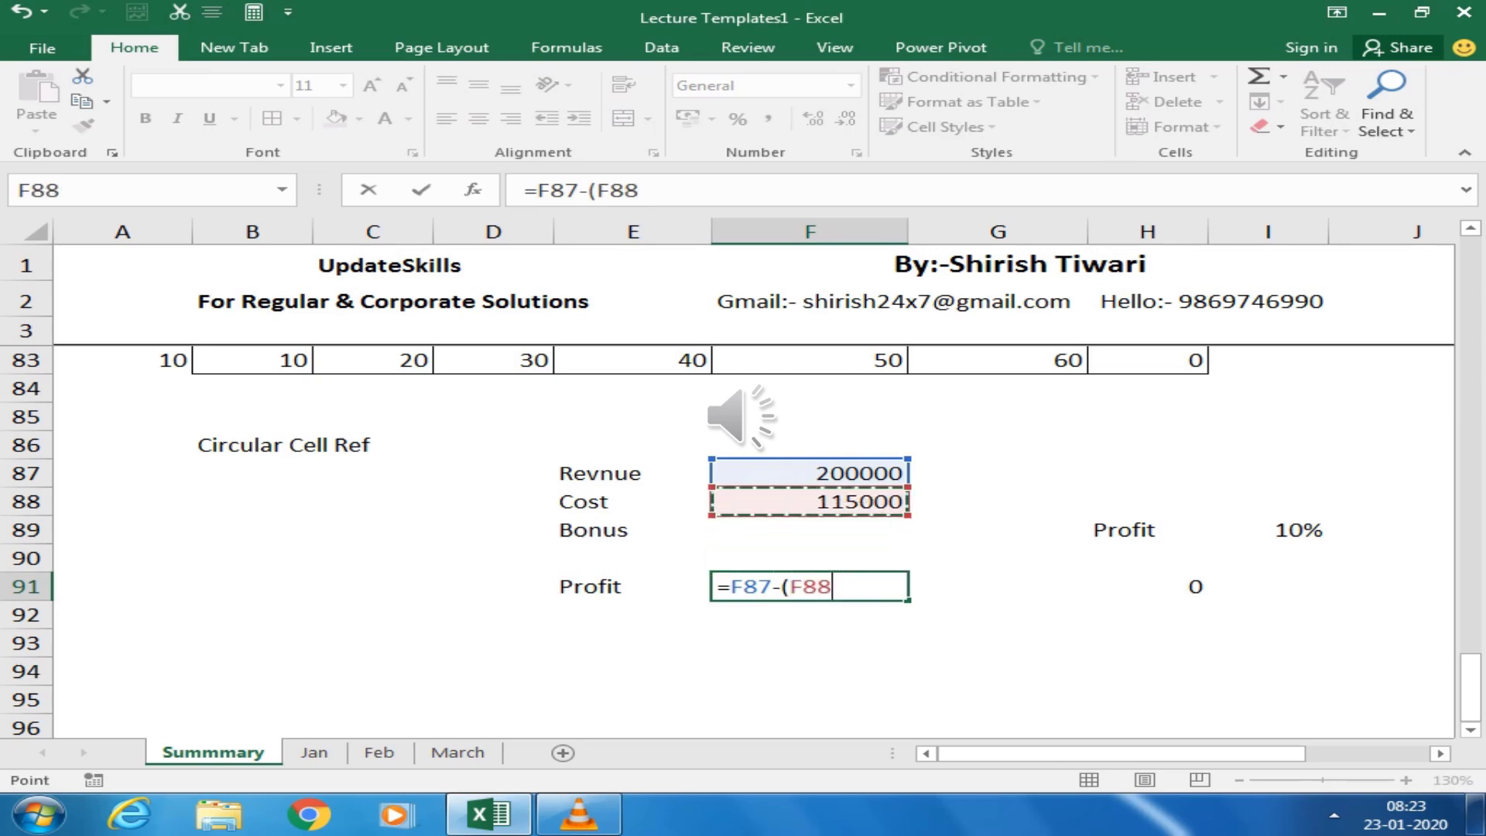
text(+)
key(Up)
key(Up)
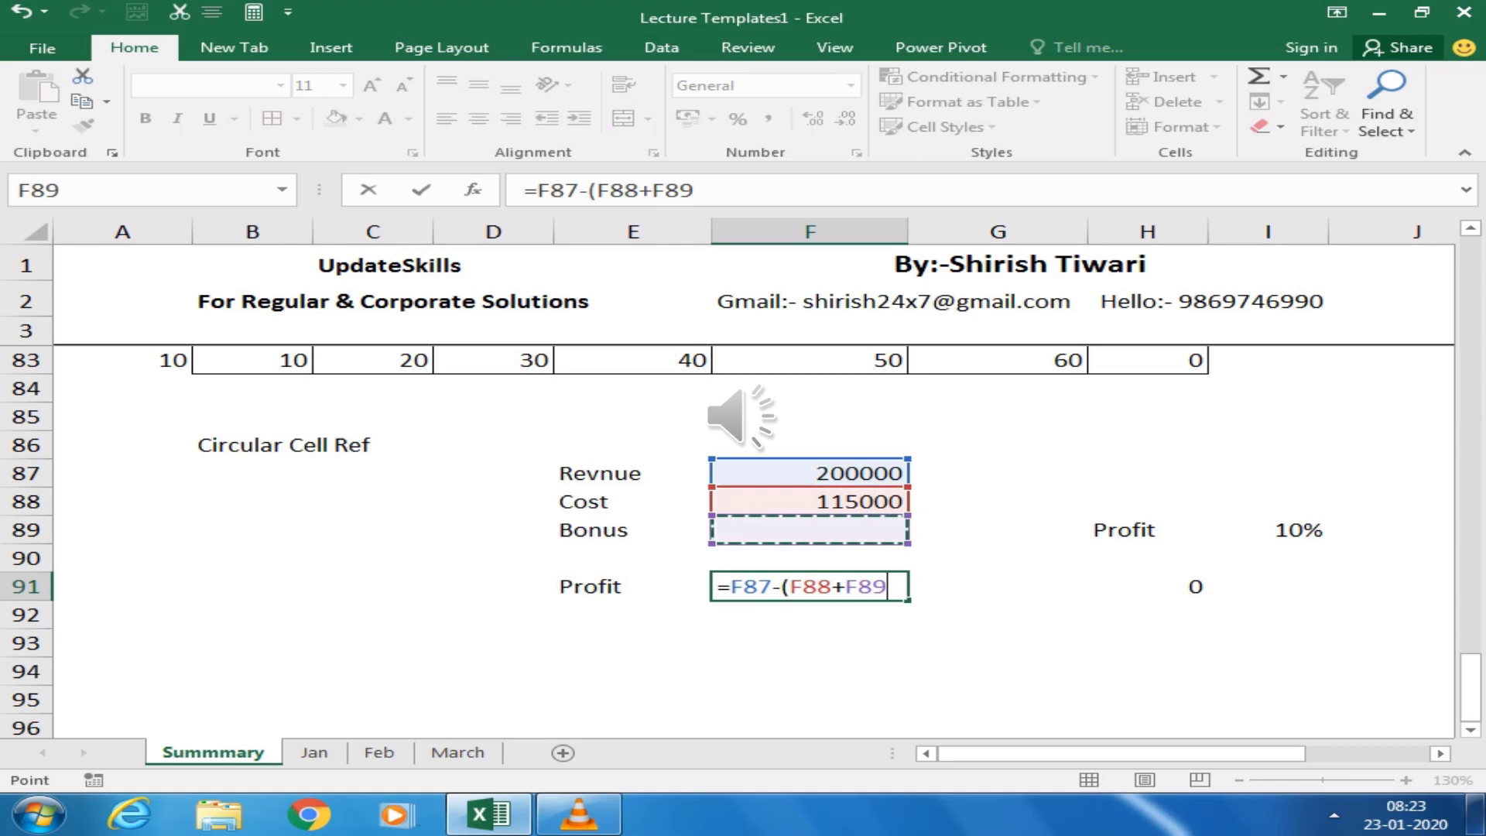
text())
key(Return)
Test Bonus values of 1000 and 5000 in F89, then clear the Bonus cell
key(Up)
key(Up)
key(Up)
text(1000)
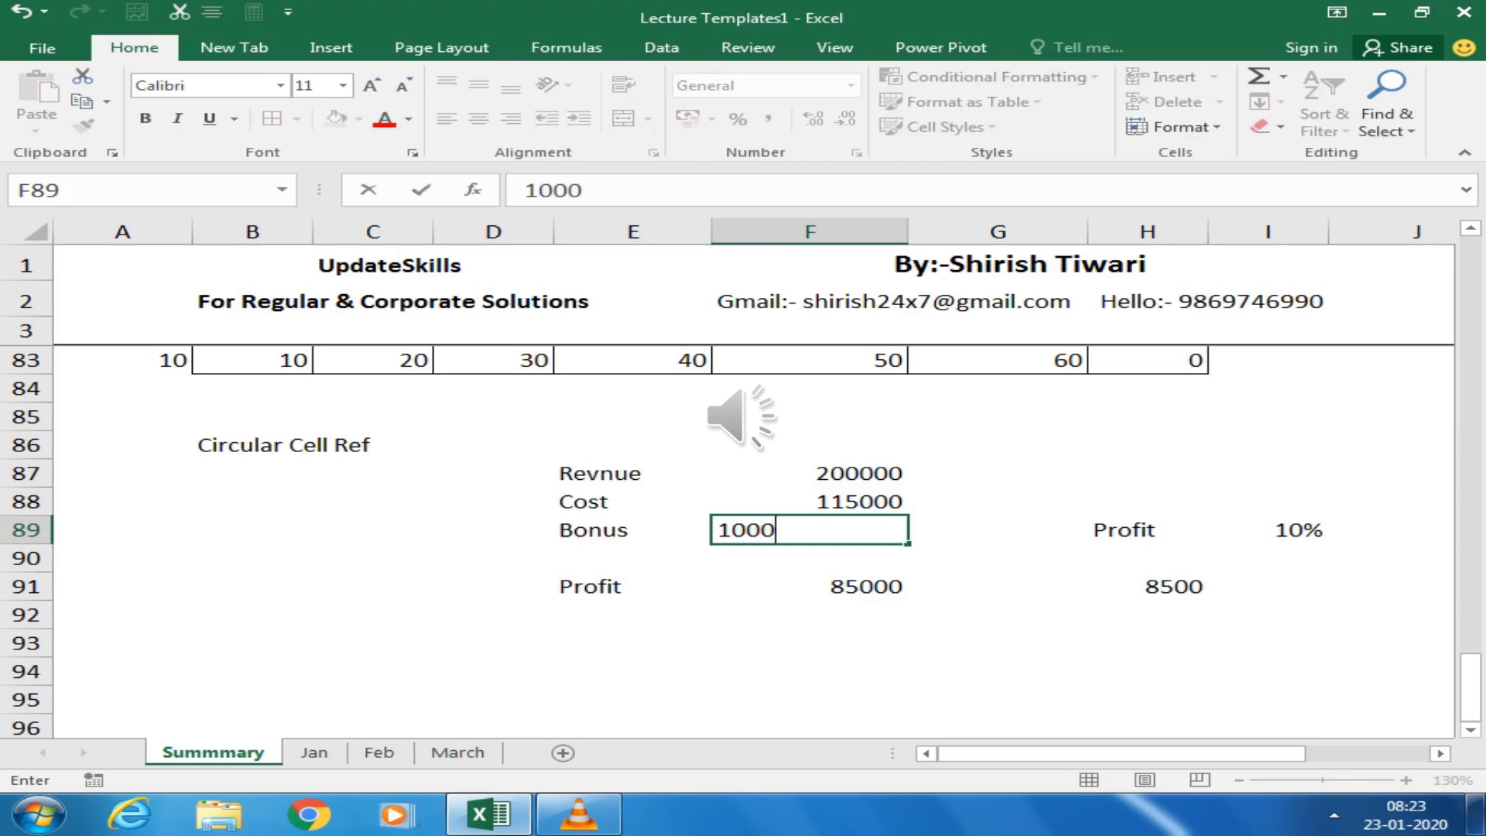
key(Return)
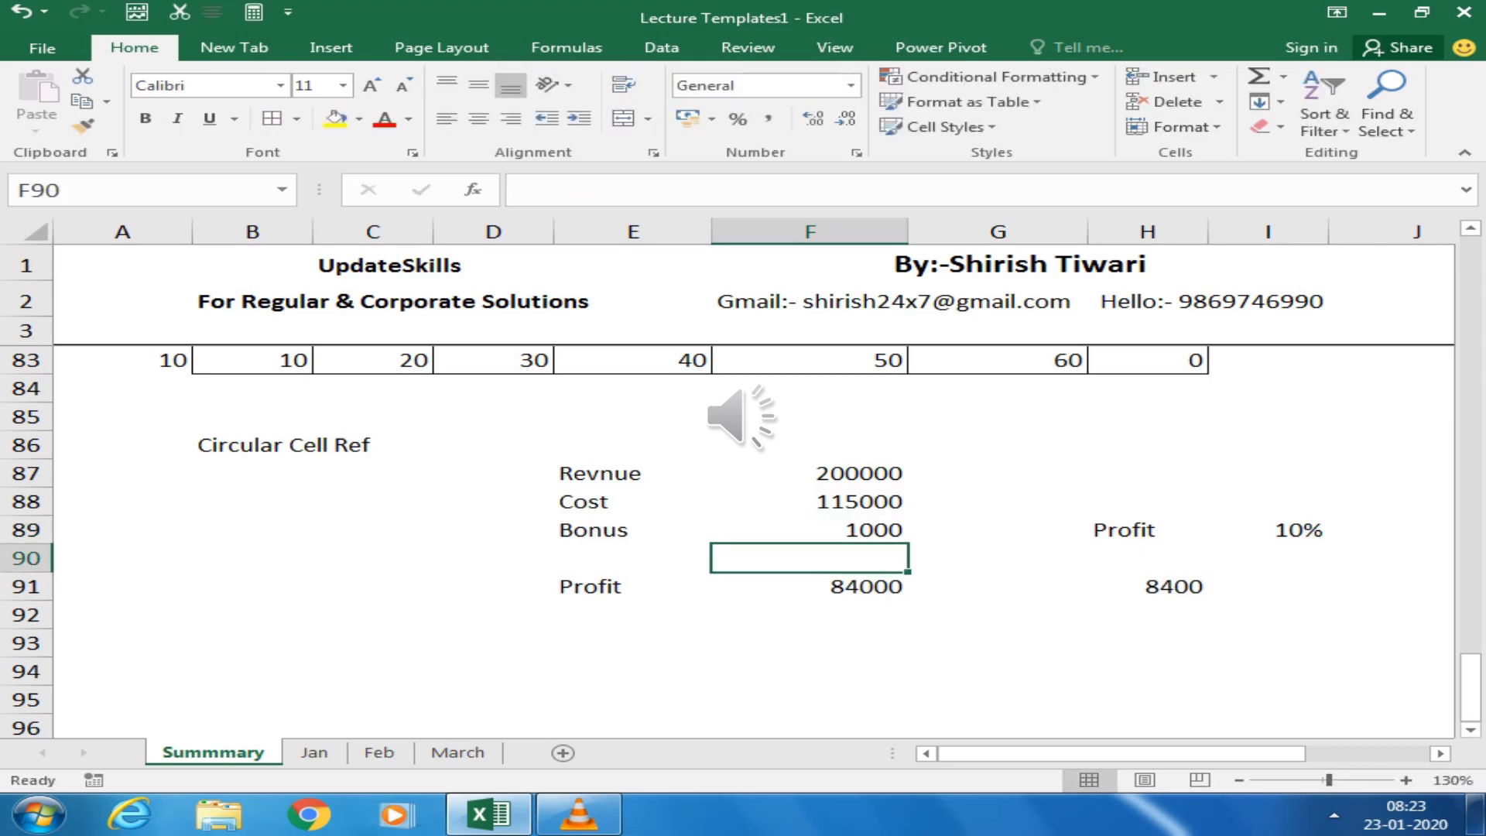
key(Up)
text(5000)
key(Return)
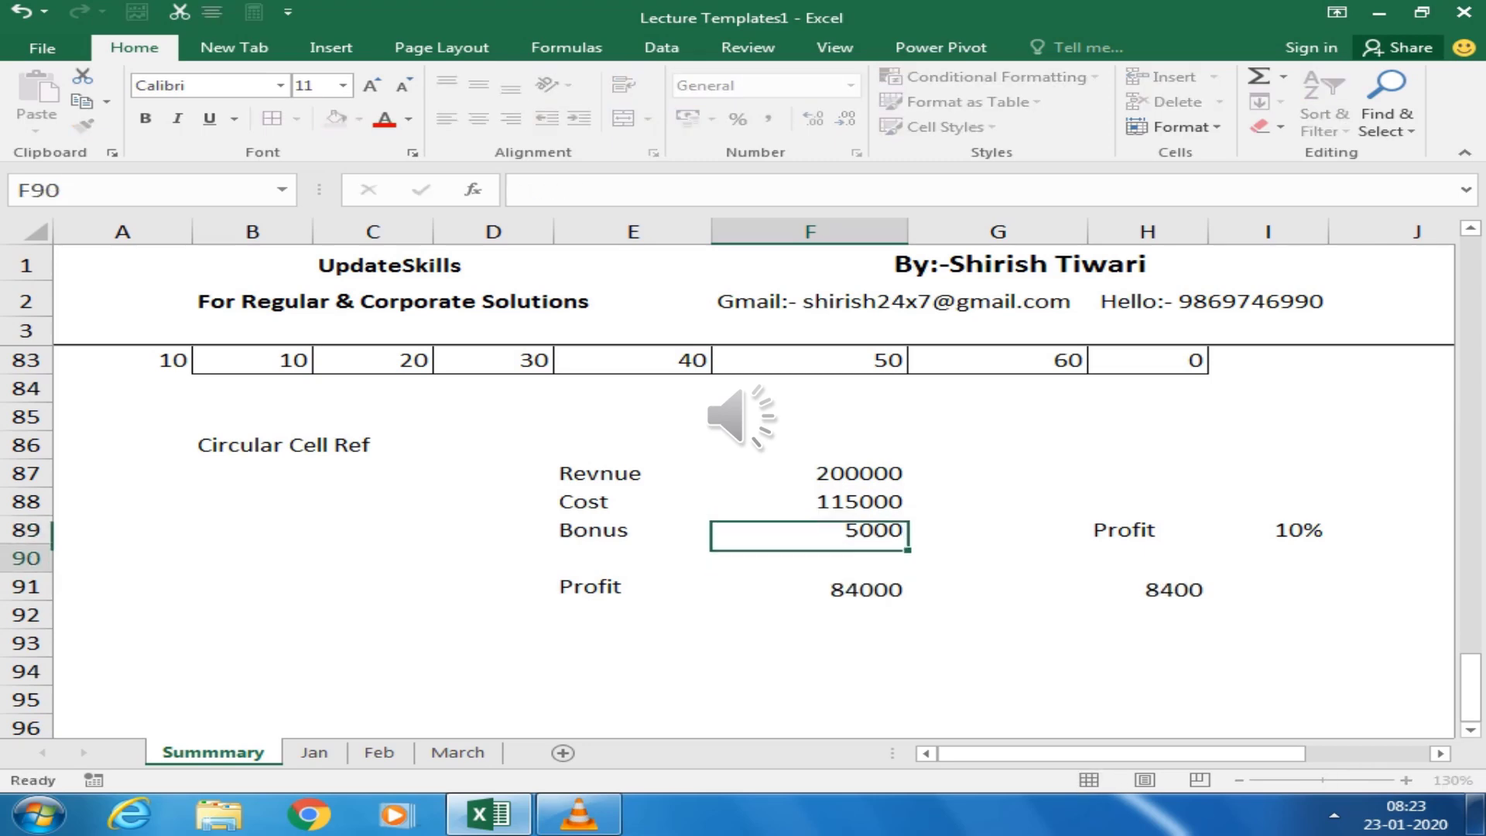
key(Up)
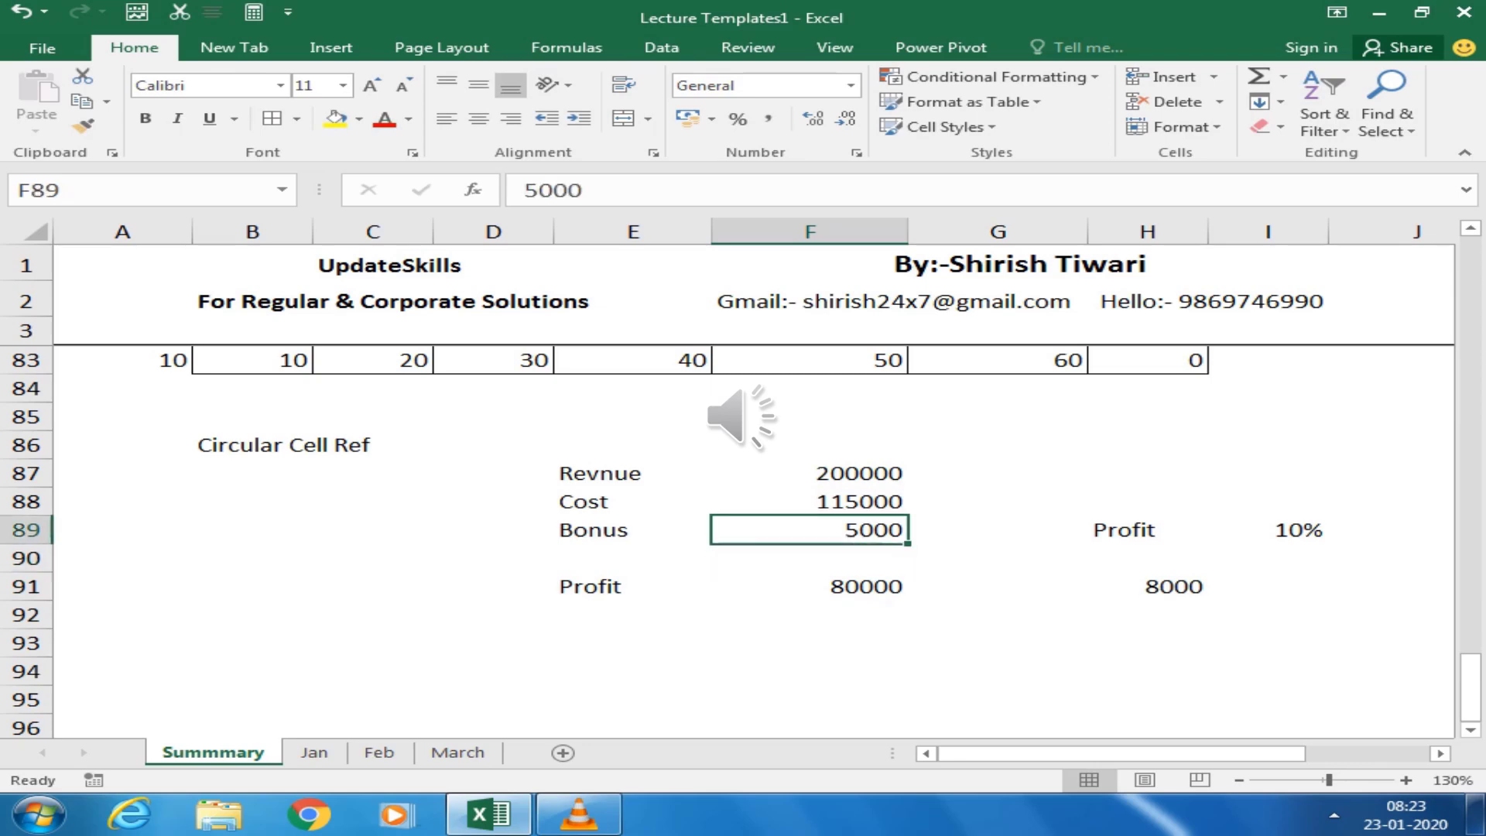
key(Delete)
Fill Profit F91 yellow and set Bonus F89 to =F91*10%, creating a circular reference
click(809, 586)
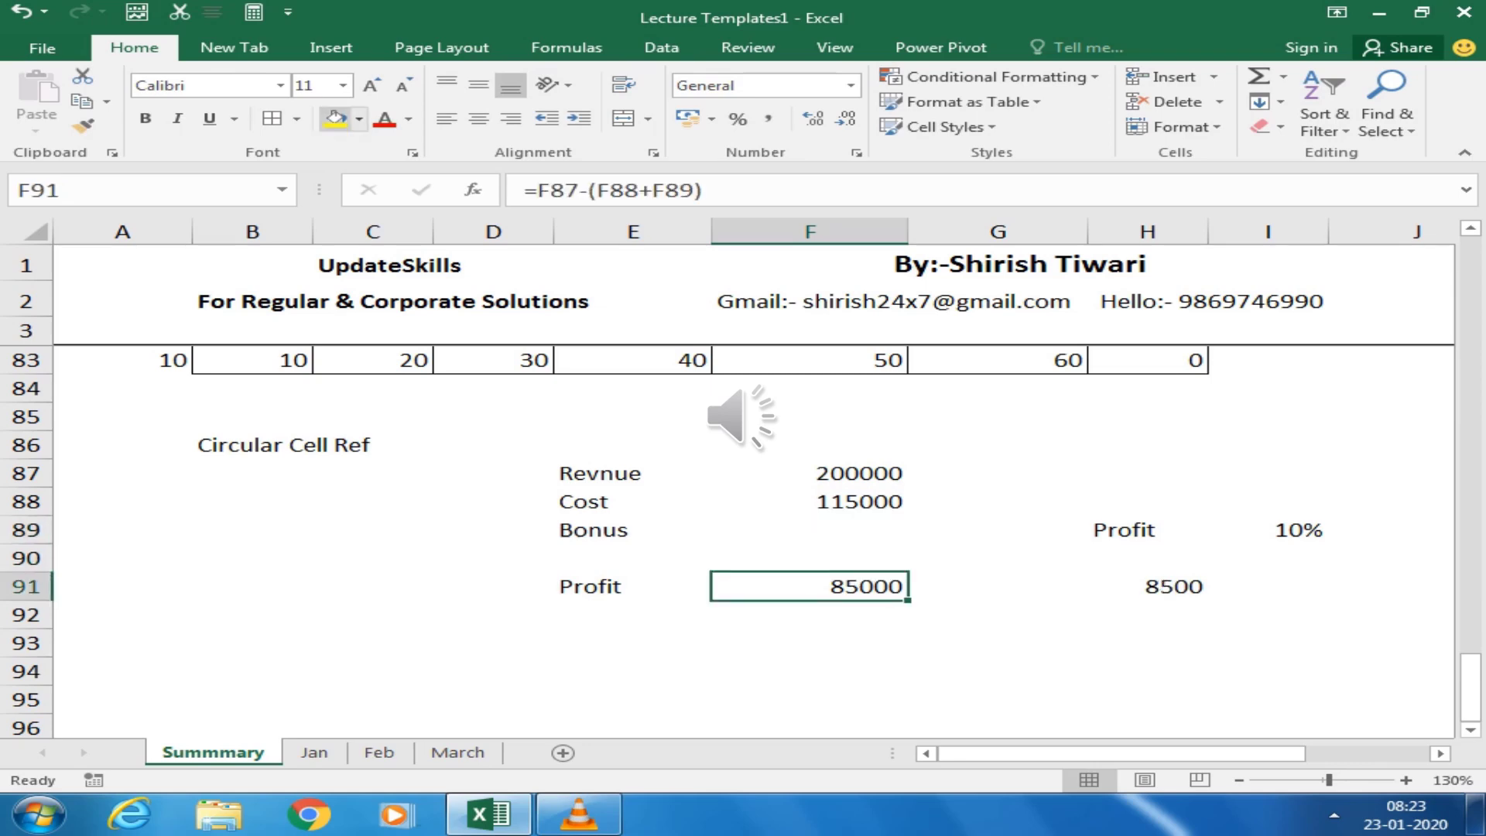
click(335, 119)
click(810, 530)
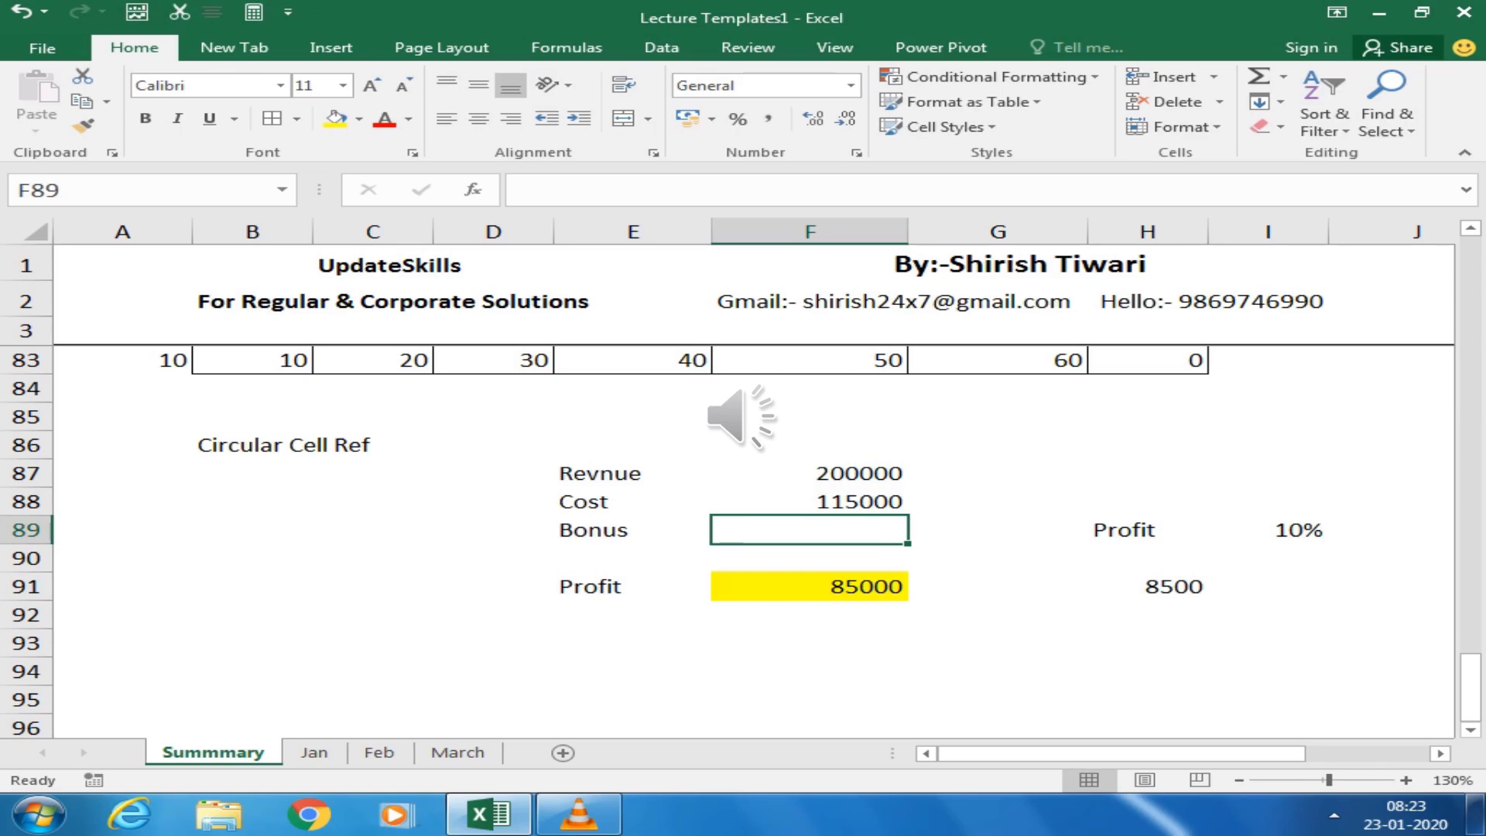
text(=)
key(Down)
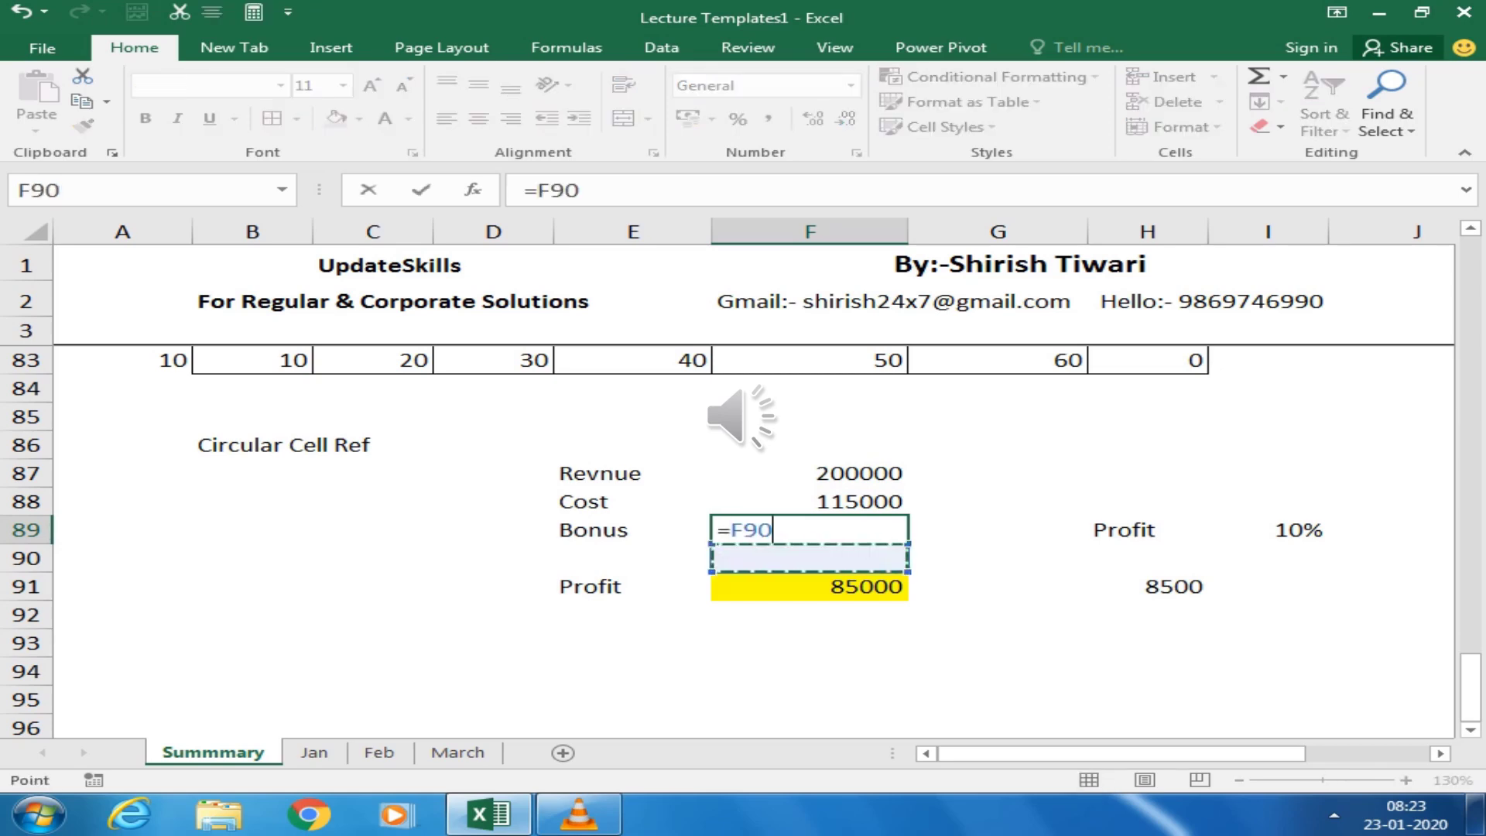
key(Down)
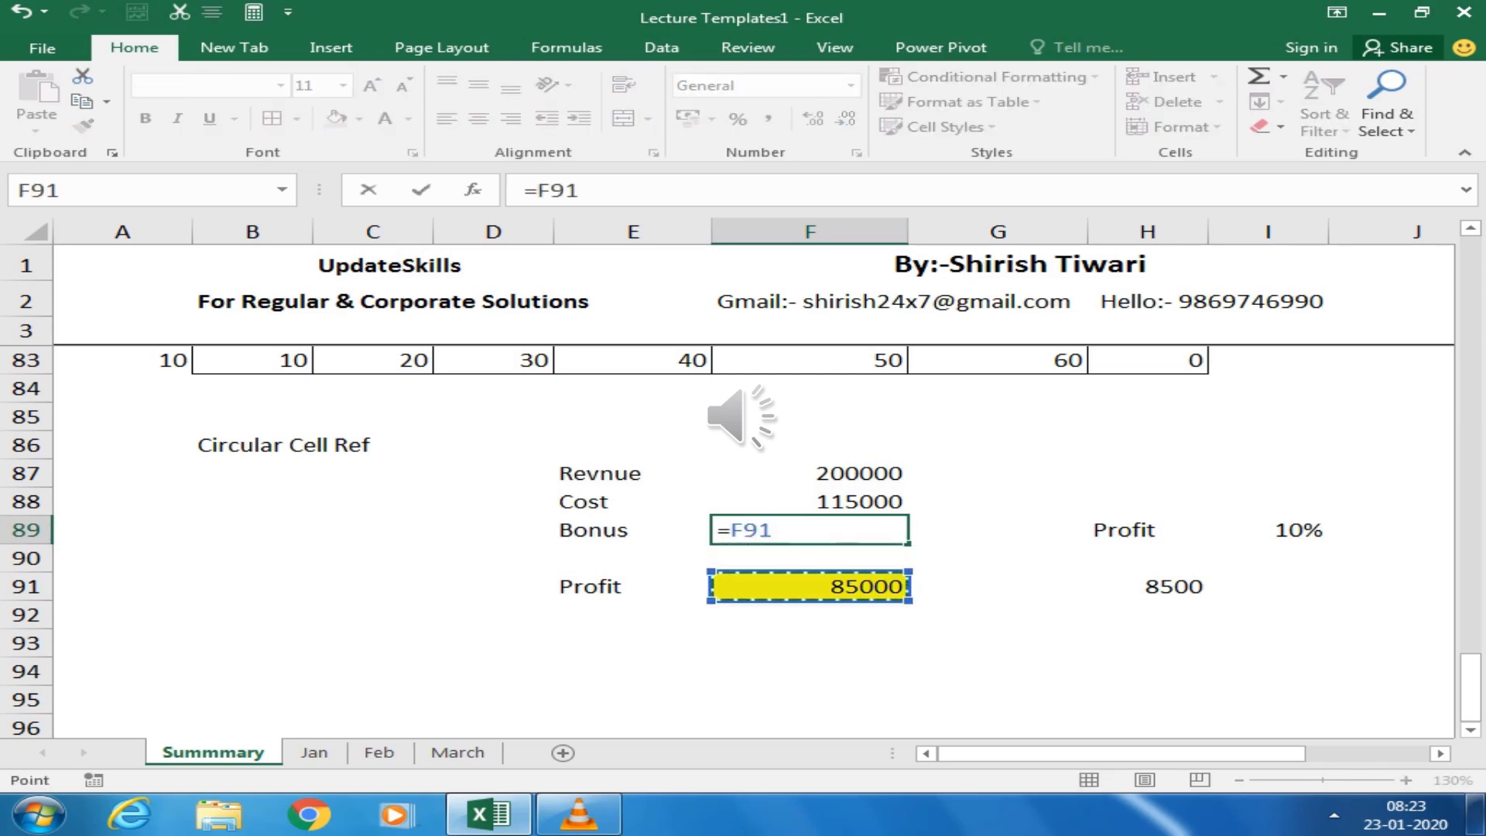
text(*10)
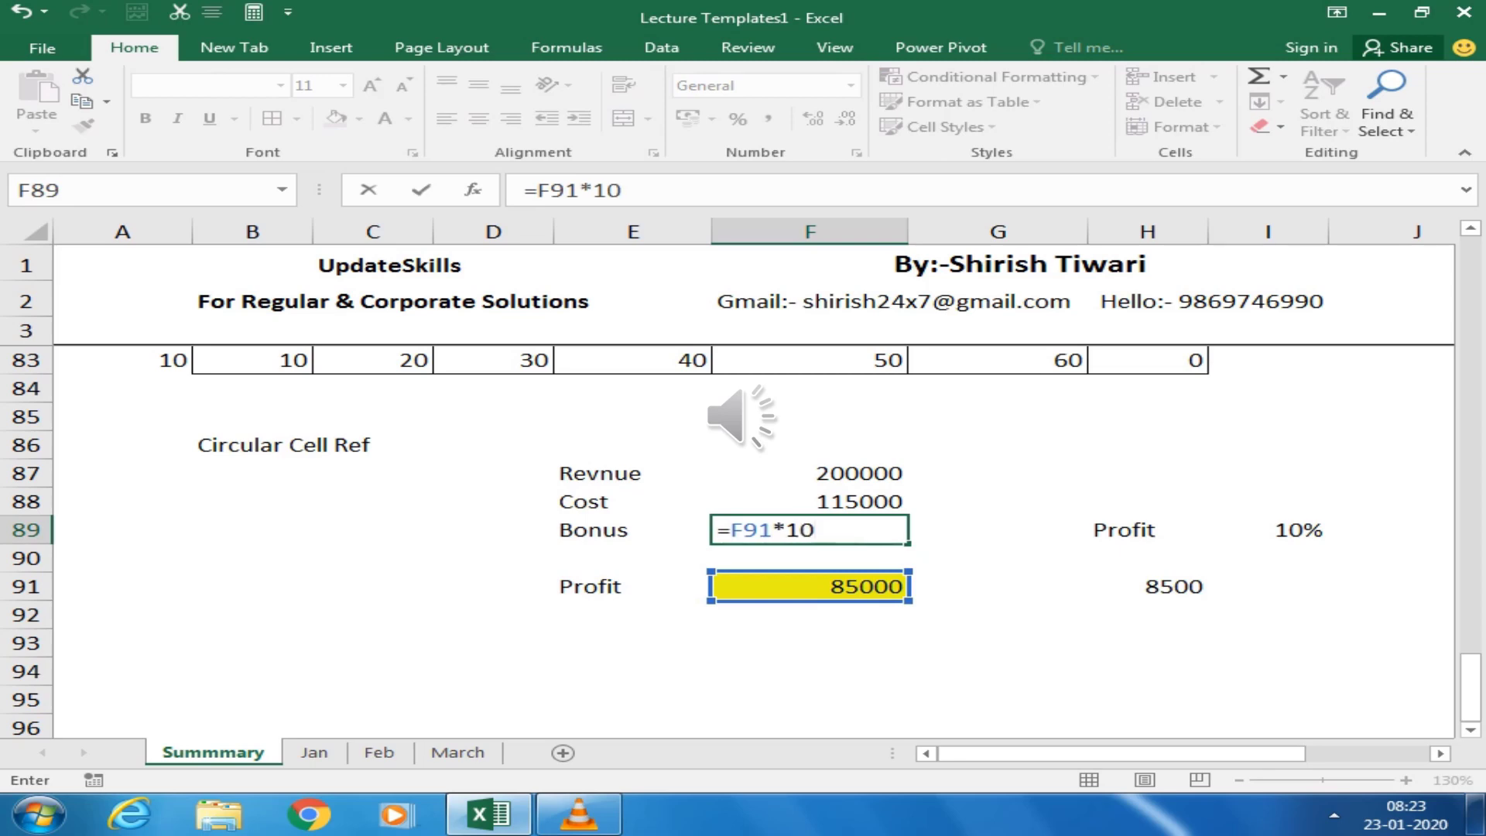
text(%)
key(Return)
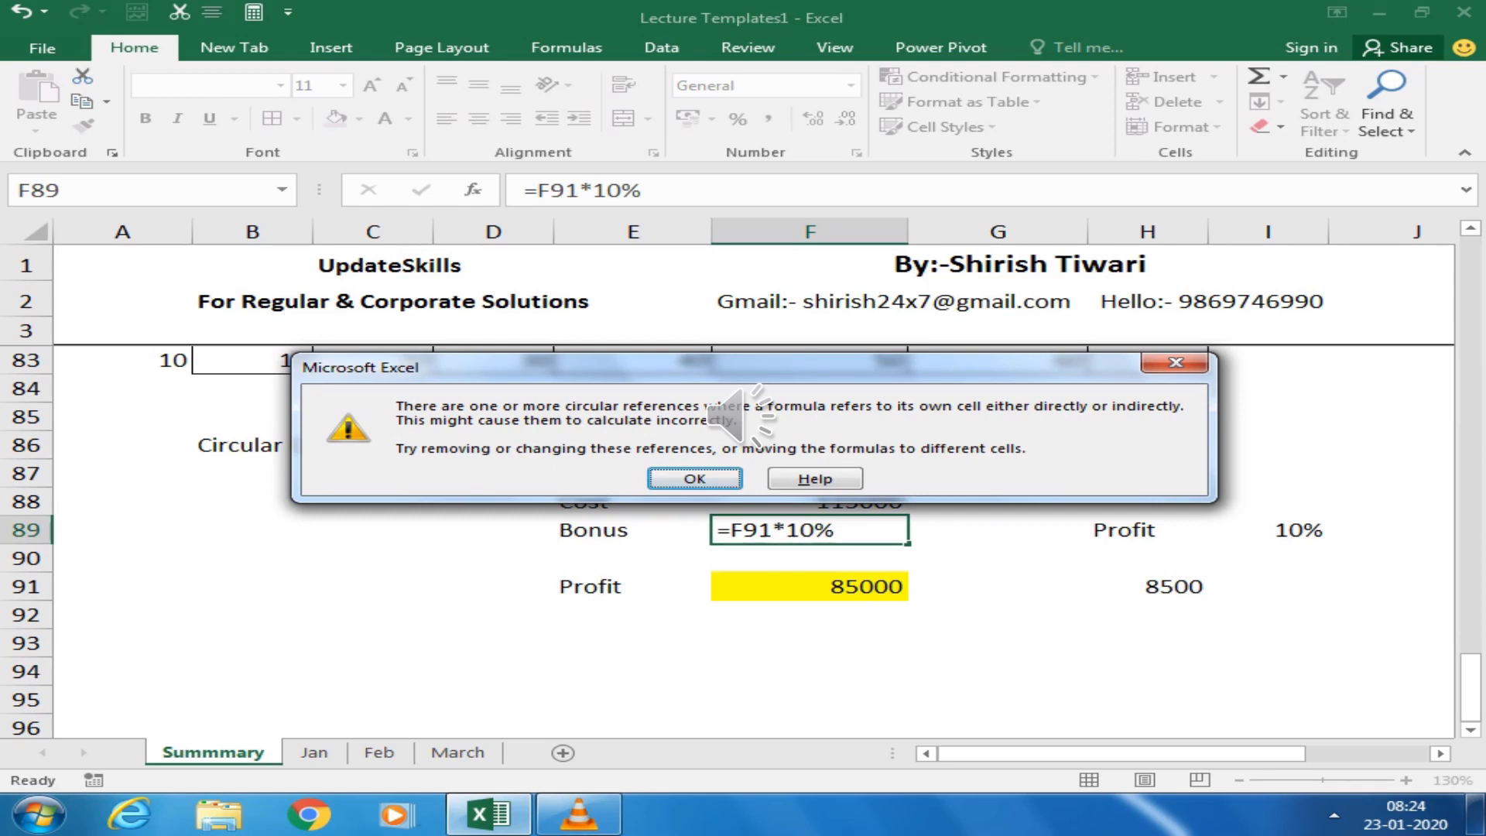
Dismiss the circular-reference warning and give the block E87:F91 an outside border
click(694, 479)
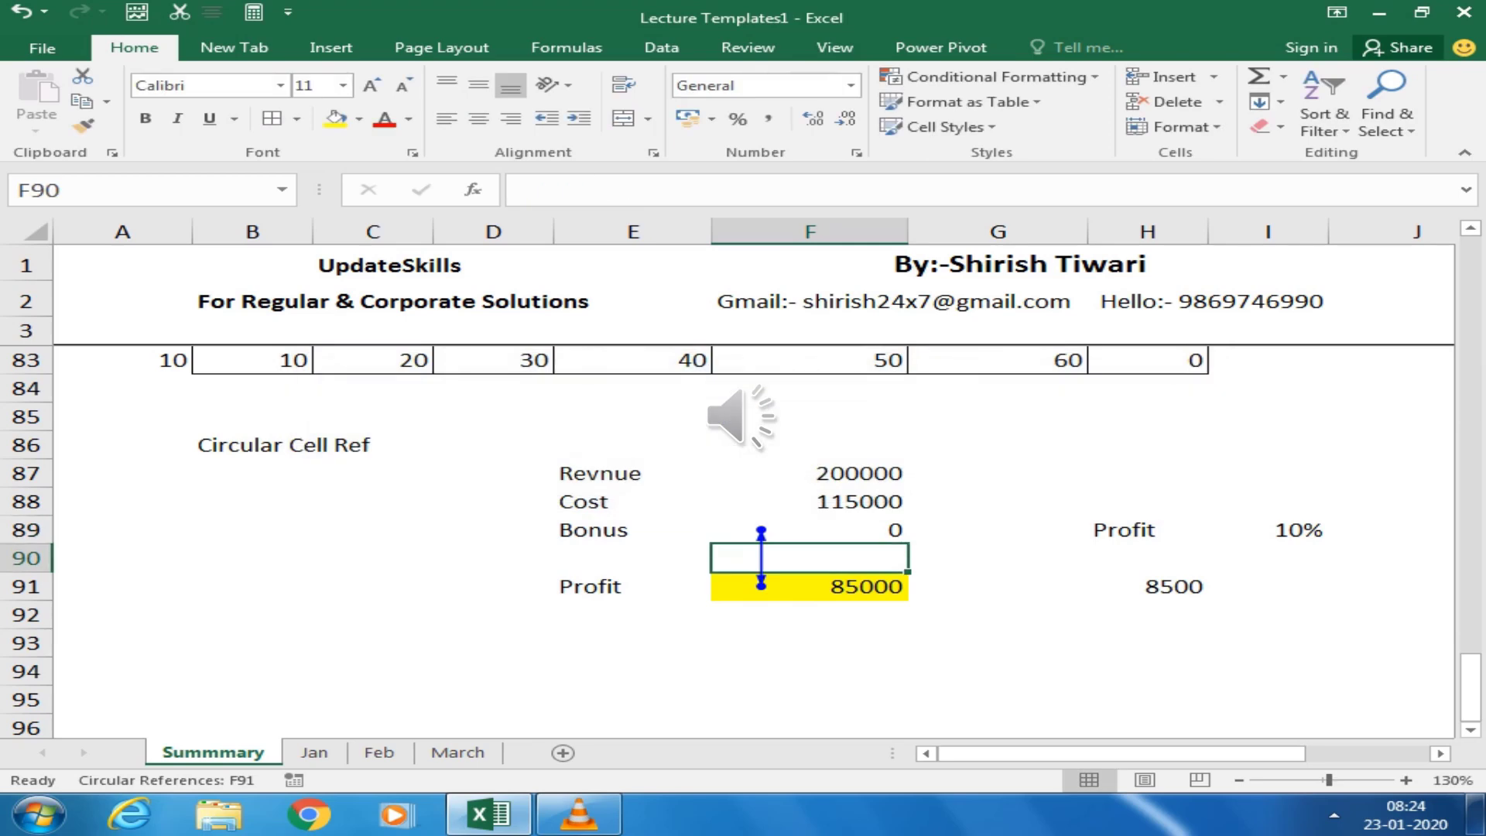
click(809, 529)
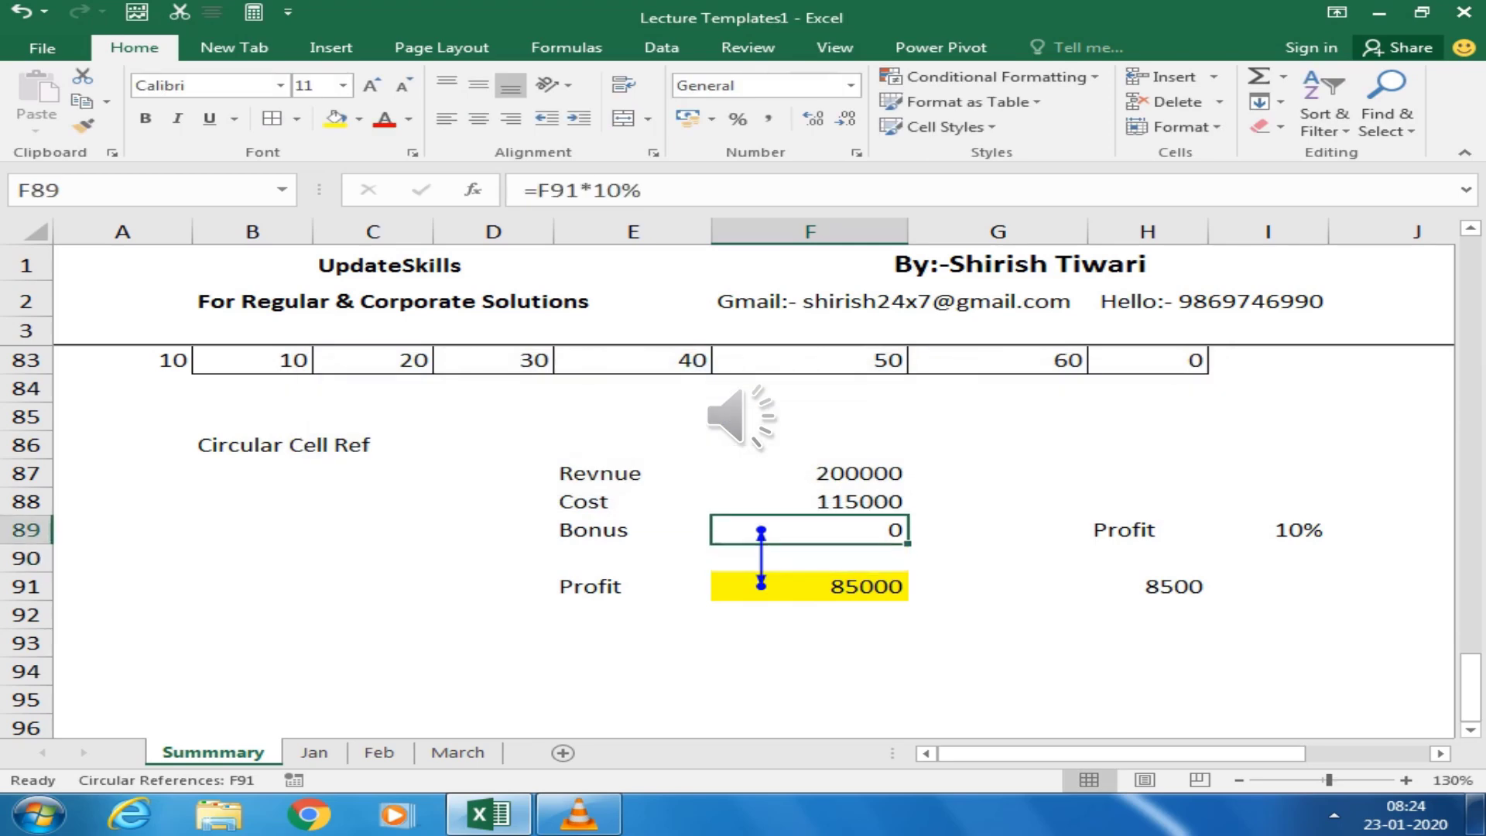
key(Down)
key(Down)
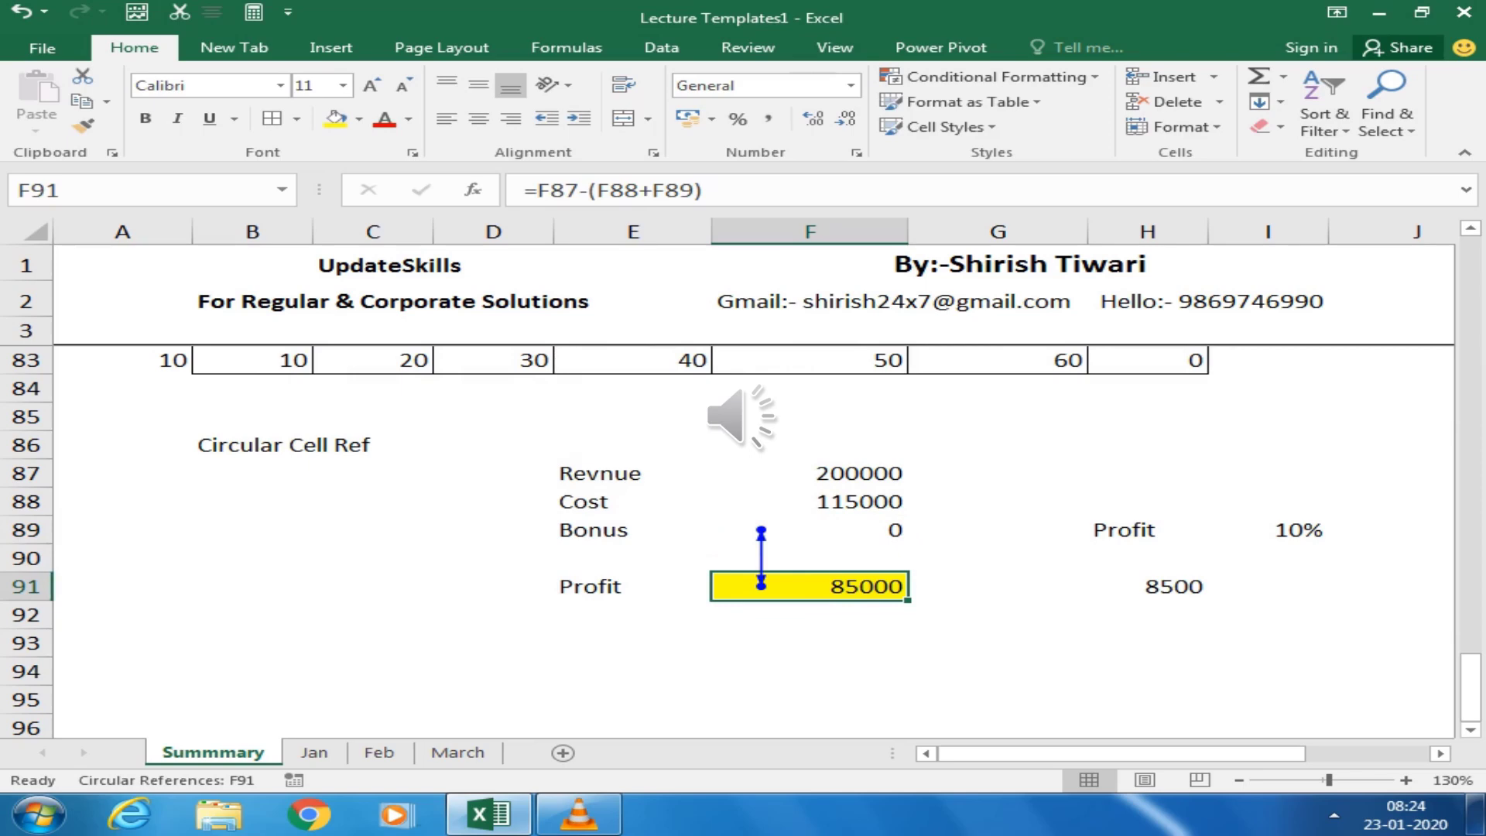
key(Up)
key(Up)
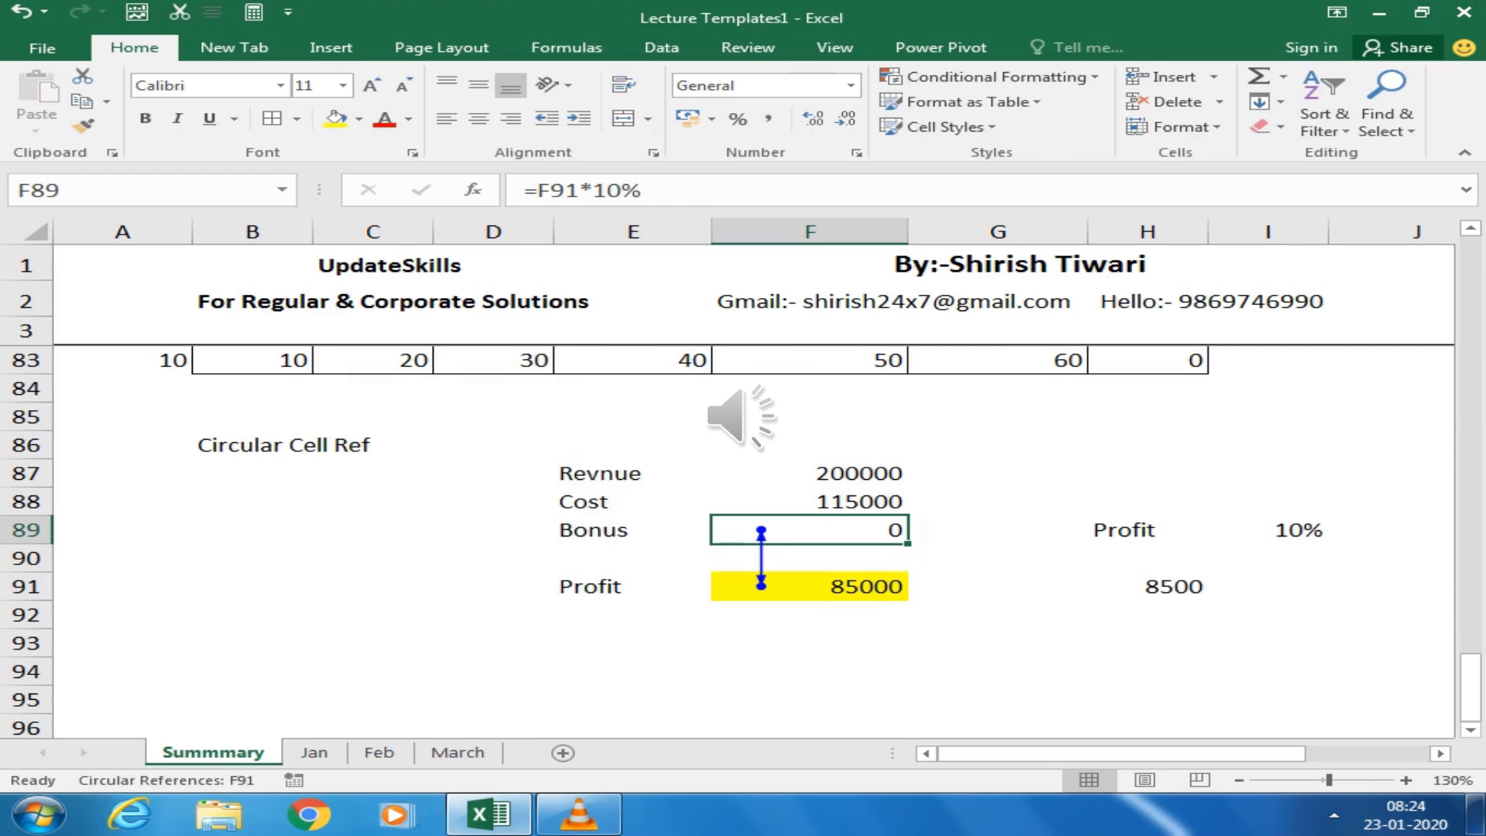
drag(619, 473, 851, 586)
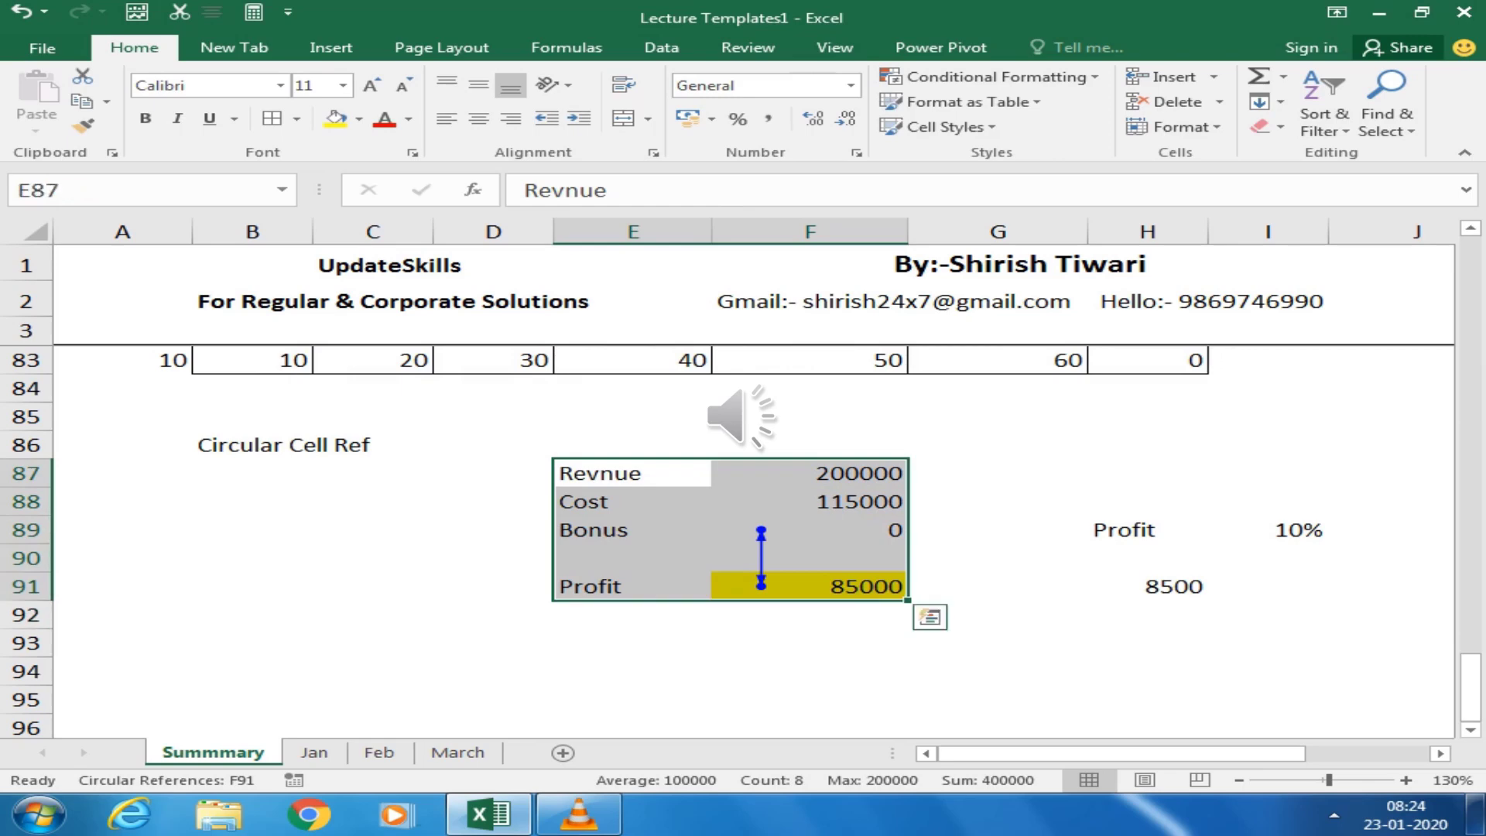
click(809, 530)
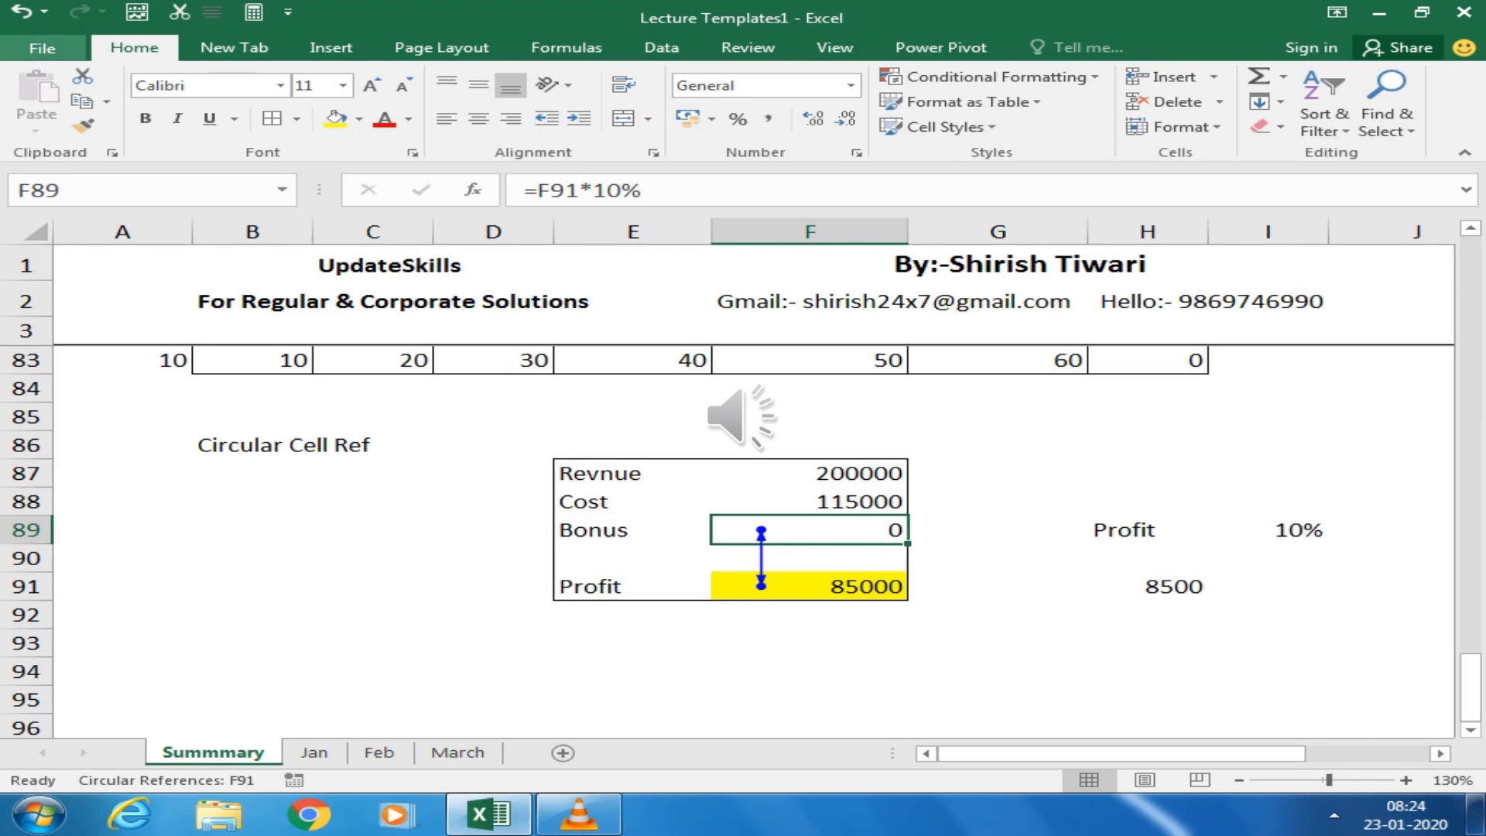
Enable iterative calculation in Options > Formulas so Bonus becomes 7727.27265 and Profit 77272.72735
click(42, 48)
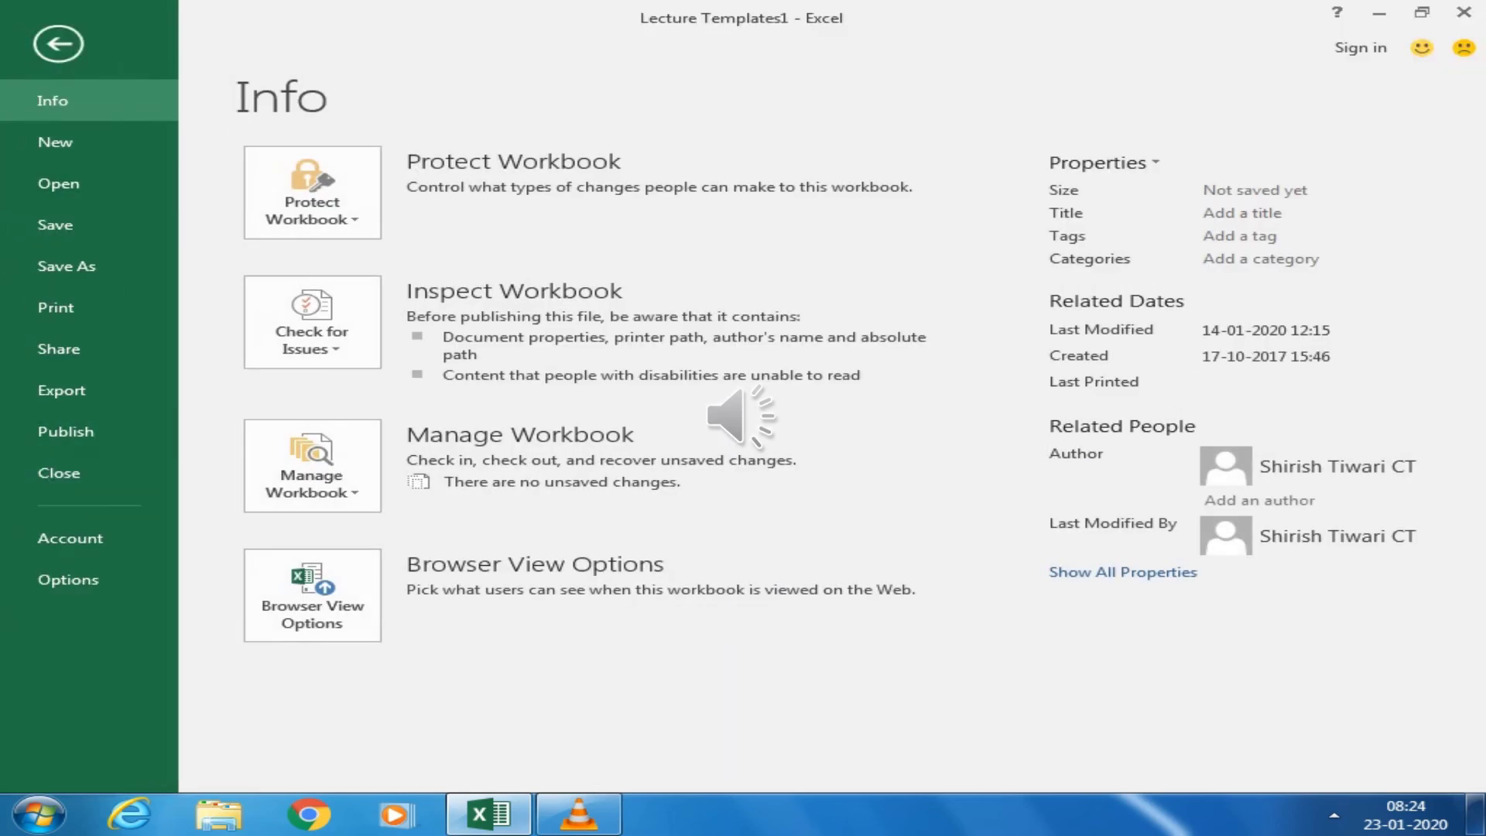
click(68, 579)
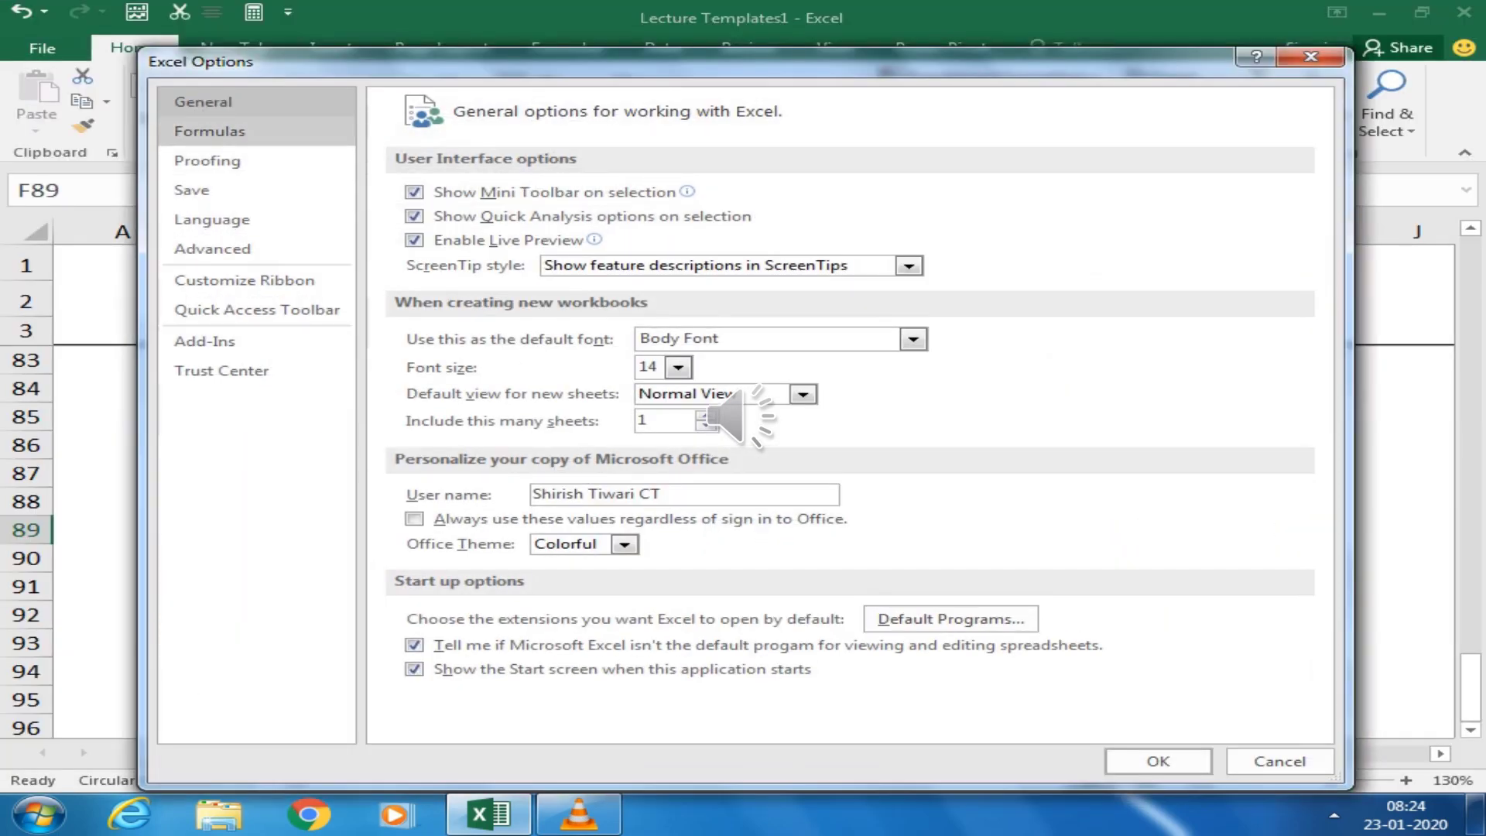
click(209, 131)
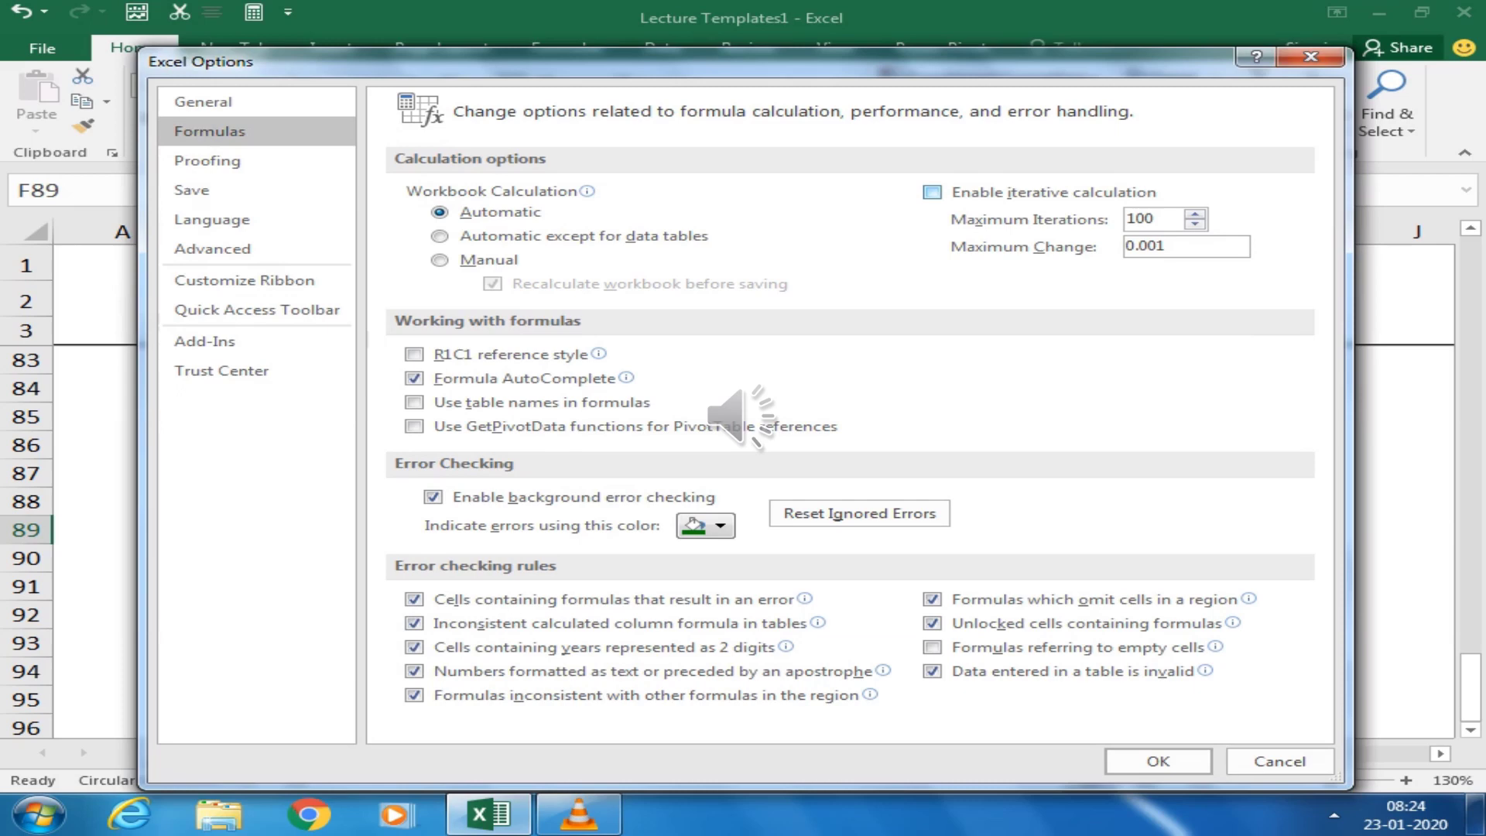
click(932, 192)
click(1158, 761)
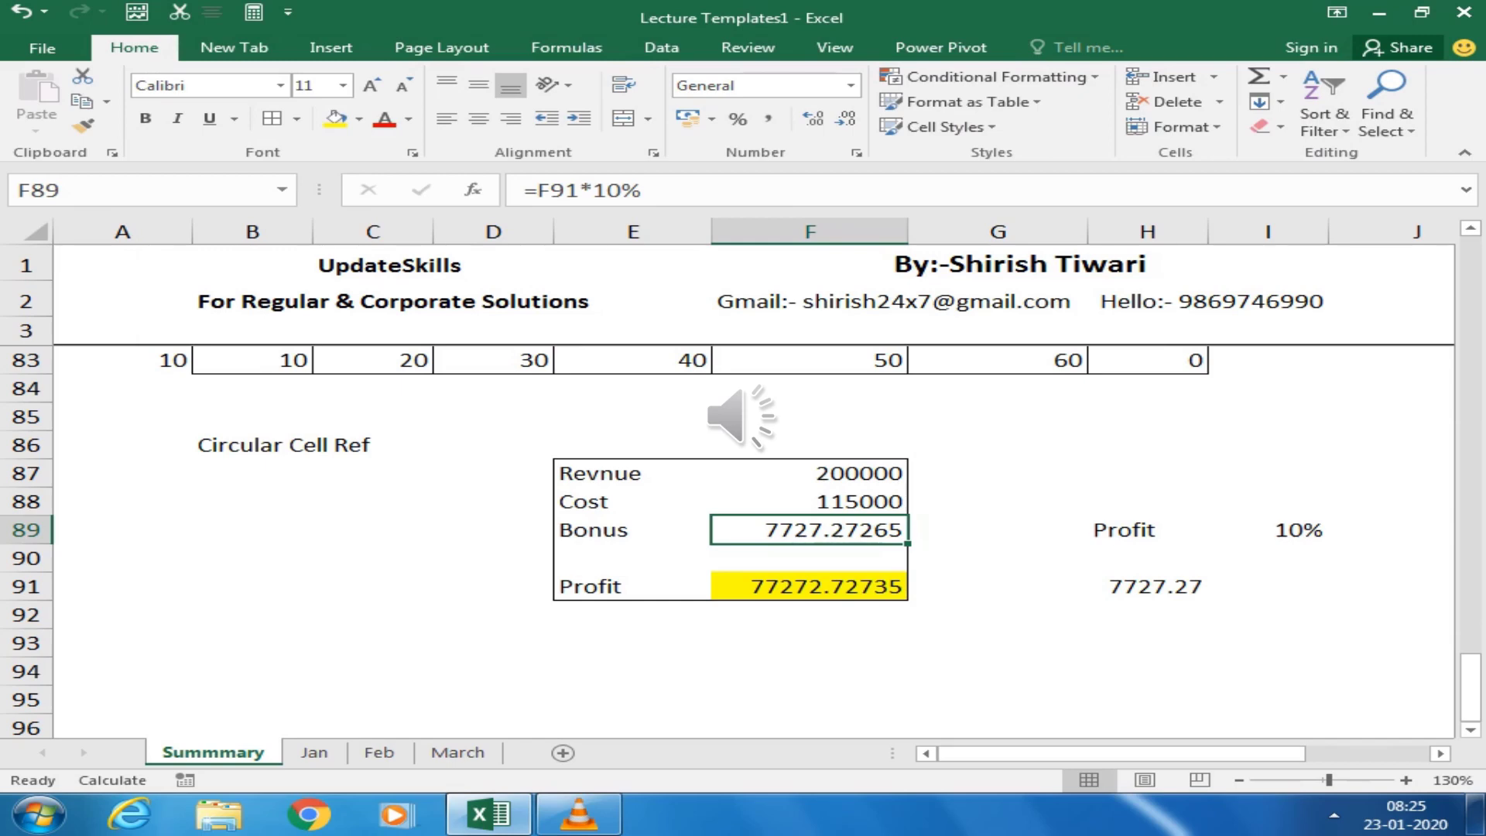
Show Profit in F91 with one decimal as 77272.7
key(Down)
key(Down)
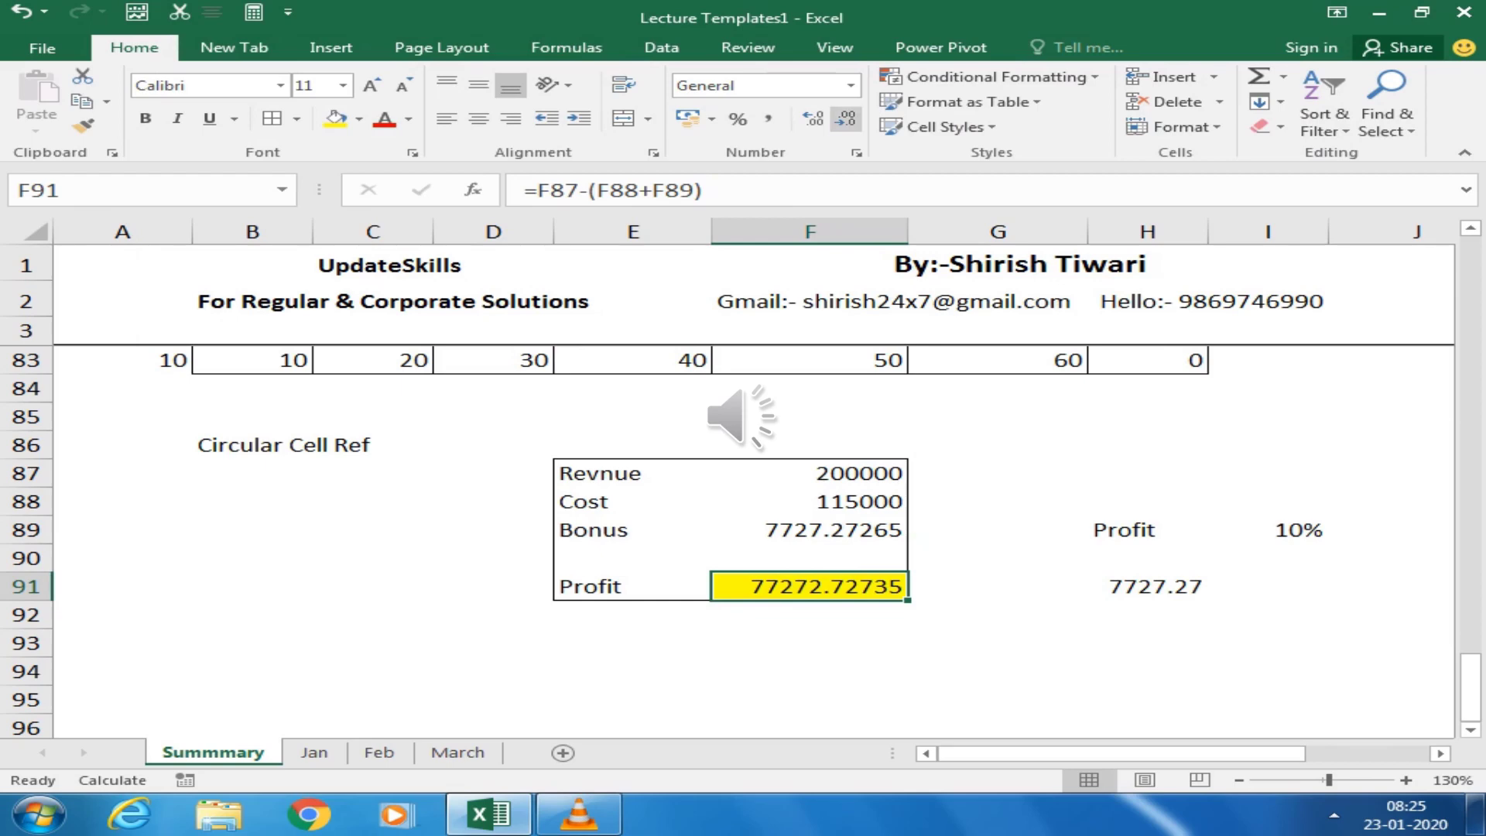
click(846, 118)
click(846, 117)
click(846, 118)
click(846, 118)
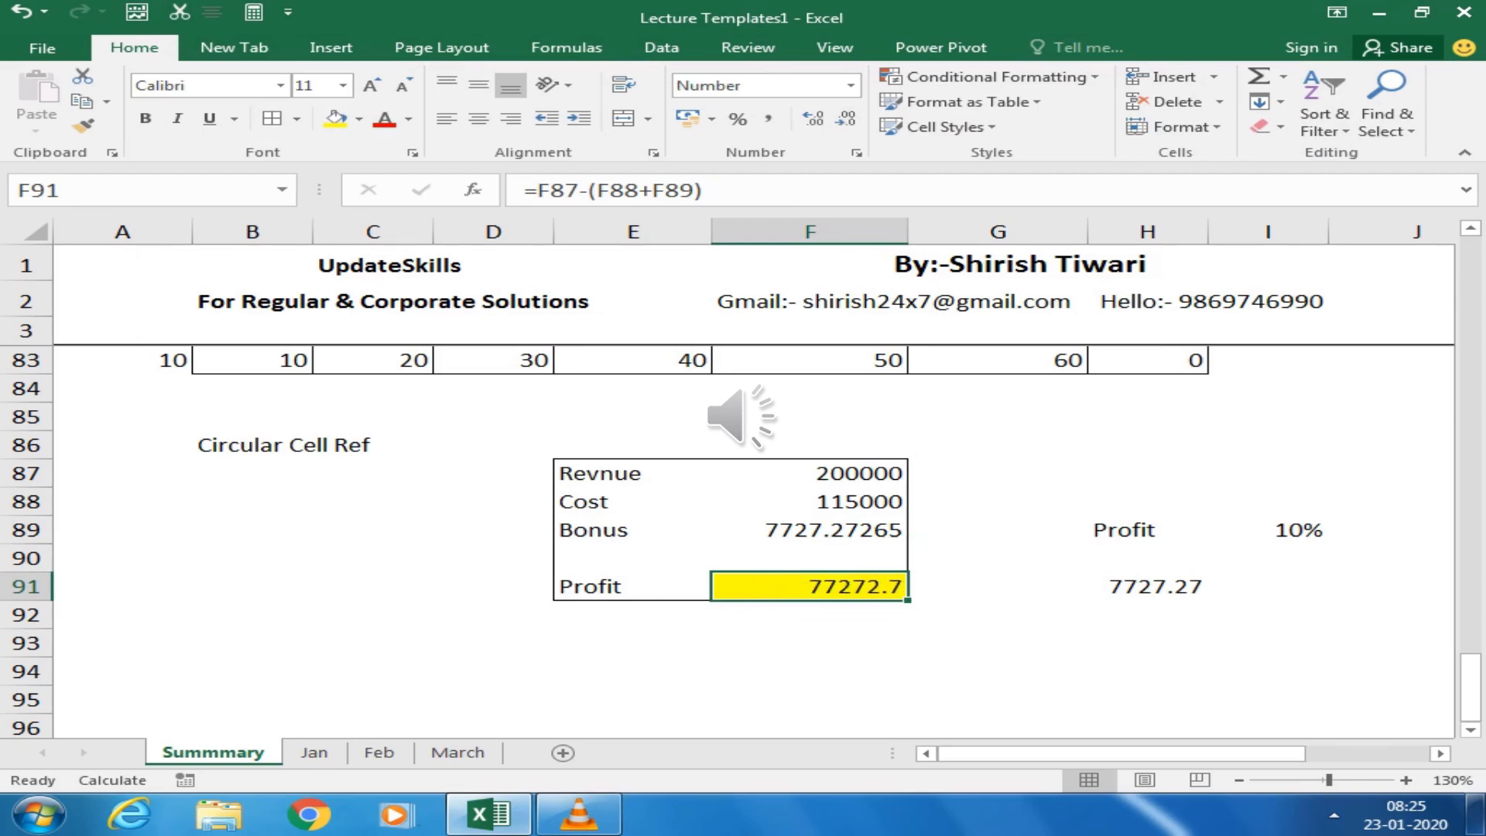
Show Bonus in F89 with one decimal as 7727.3, then go to the workbook Info page
key(Up)
key(Up)
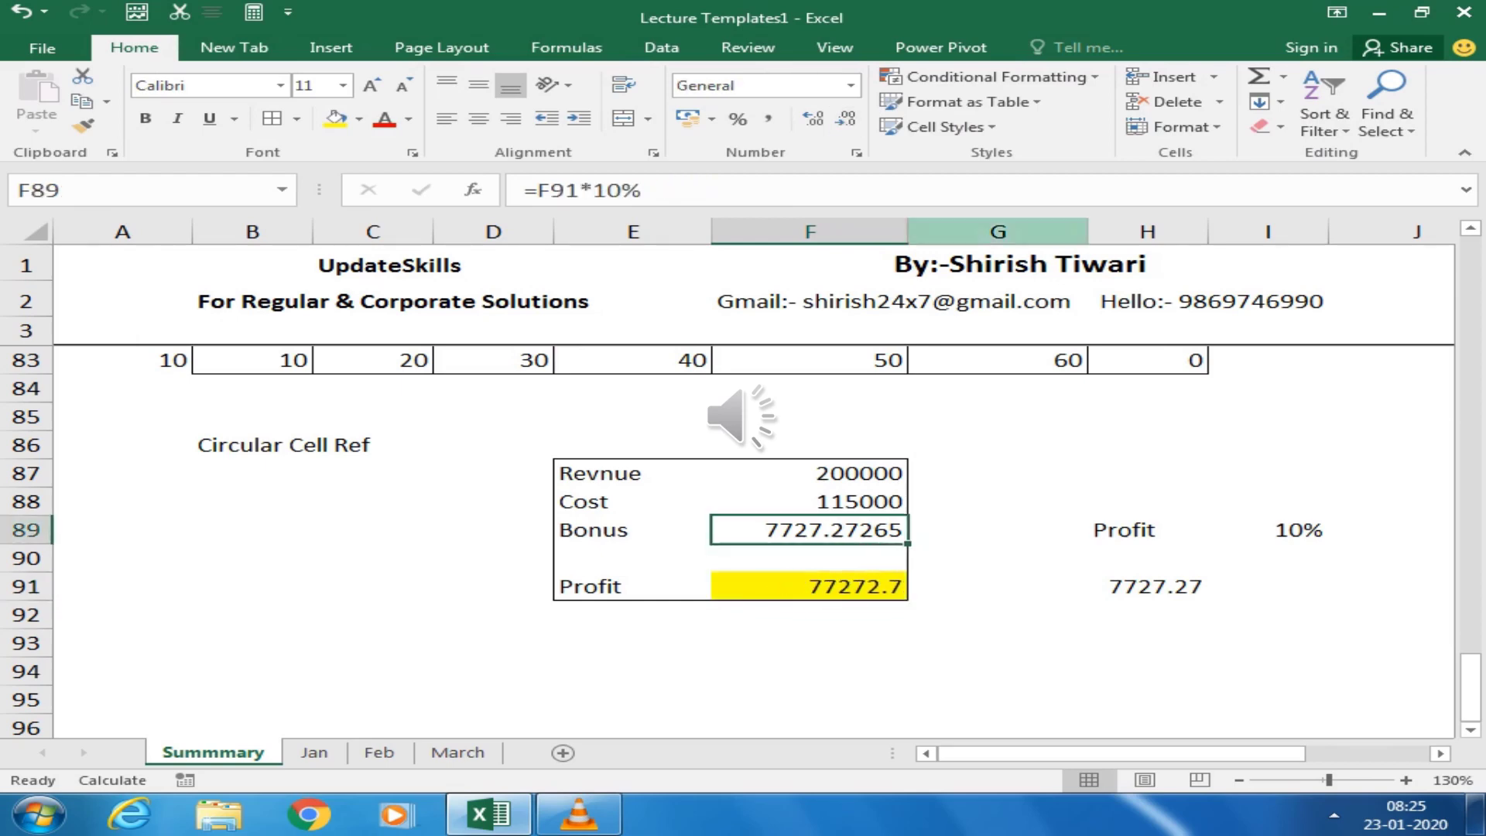
click(846, 118)
click(846, 118)
click(847, 118)
click(846, 117)
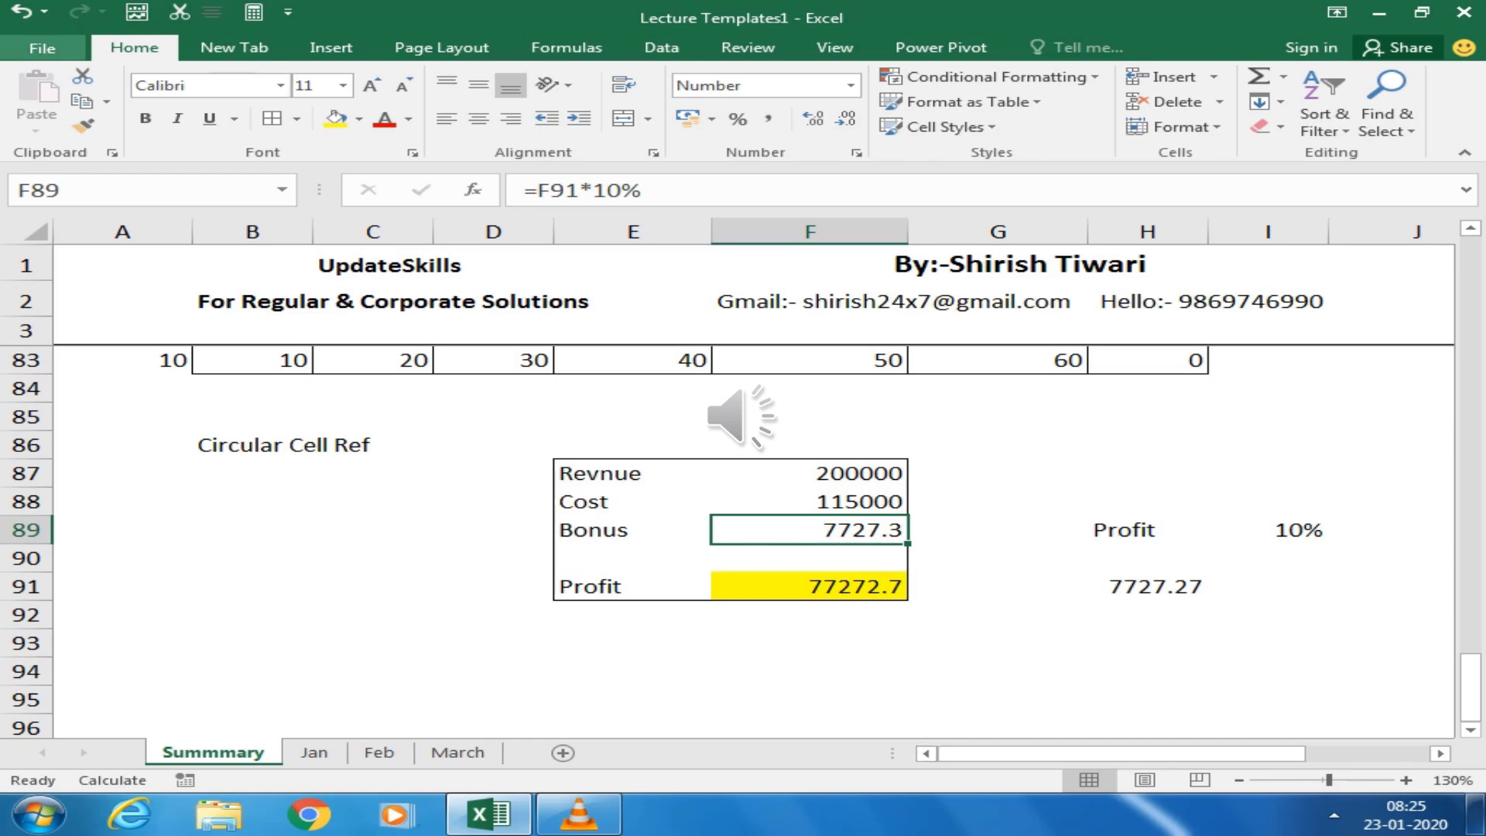
click(43, 47)
Verify iterative calculation is still on (100 iterations, 0.001 max change) in Options > Formulas
click(68, 579)
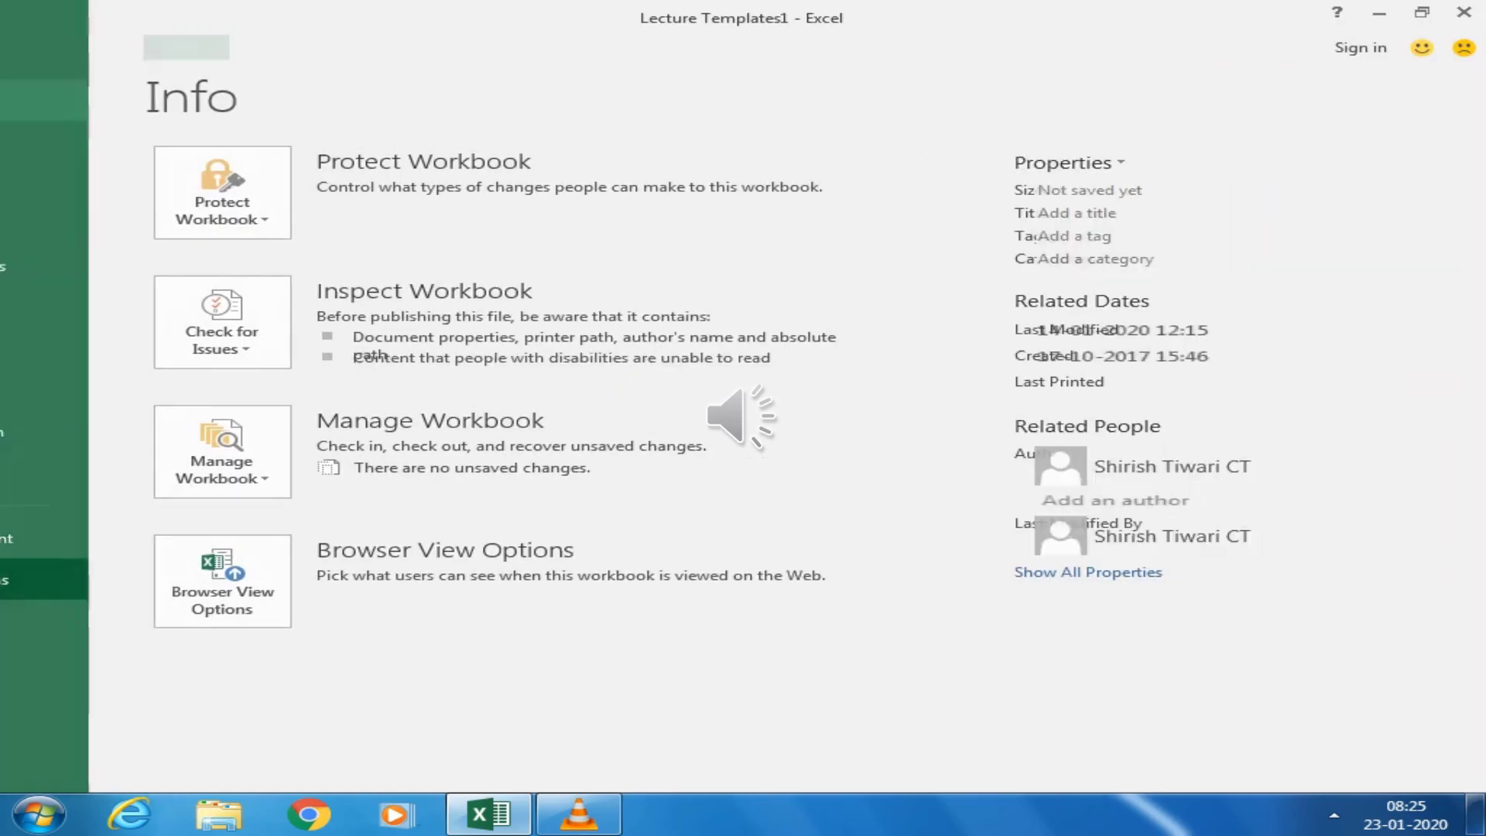
click(209, 131)
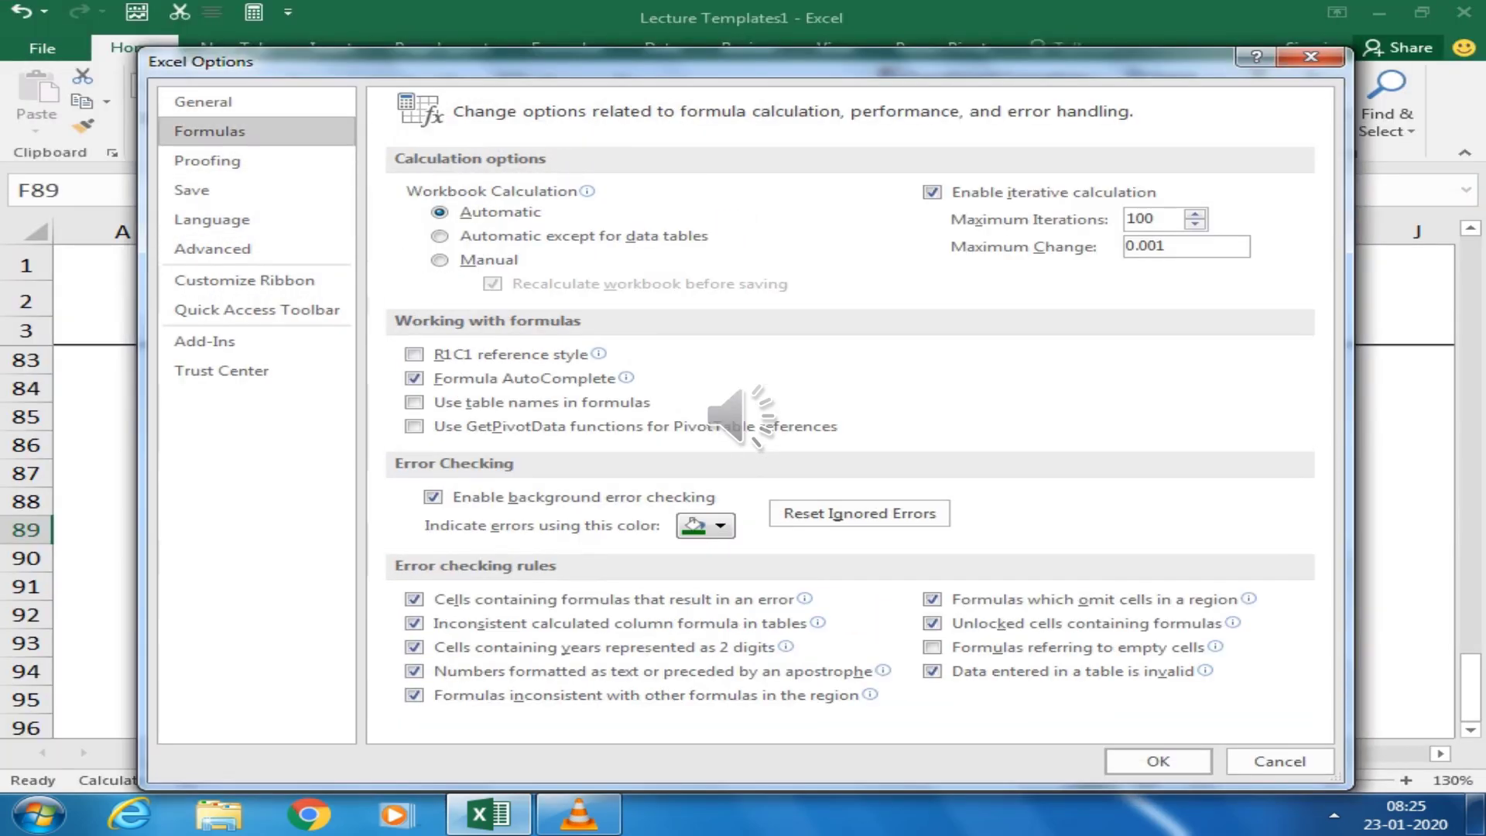
click(932, 192)
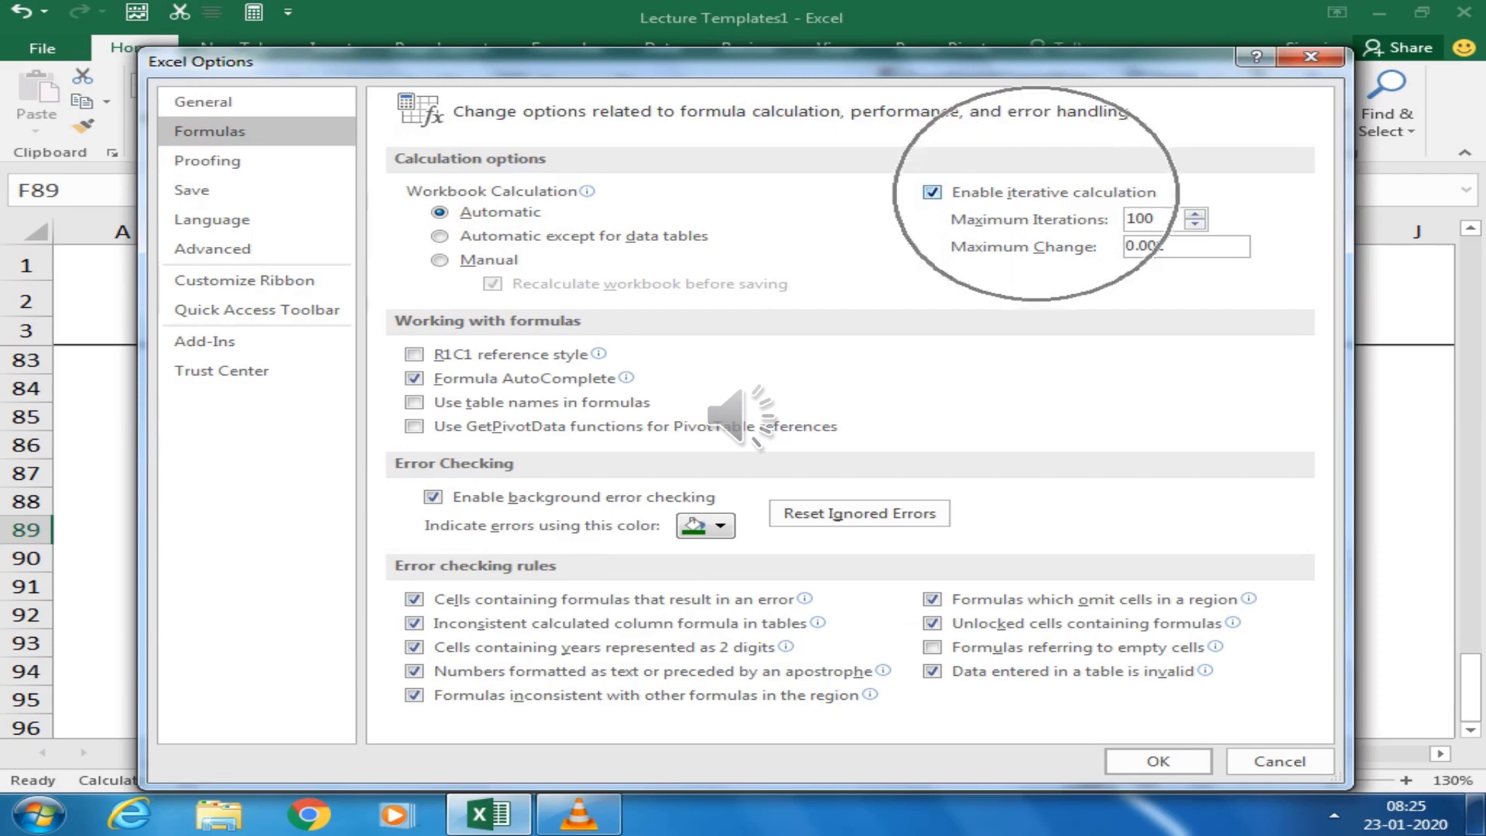
key(Return)
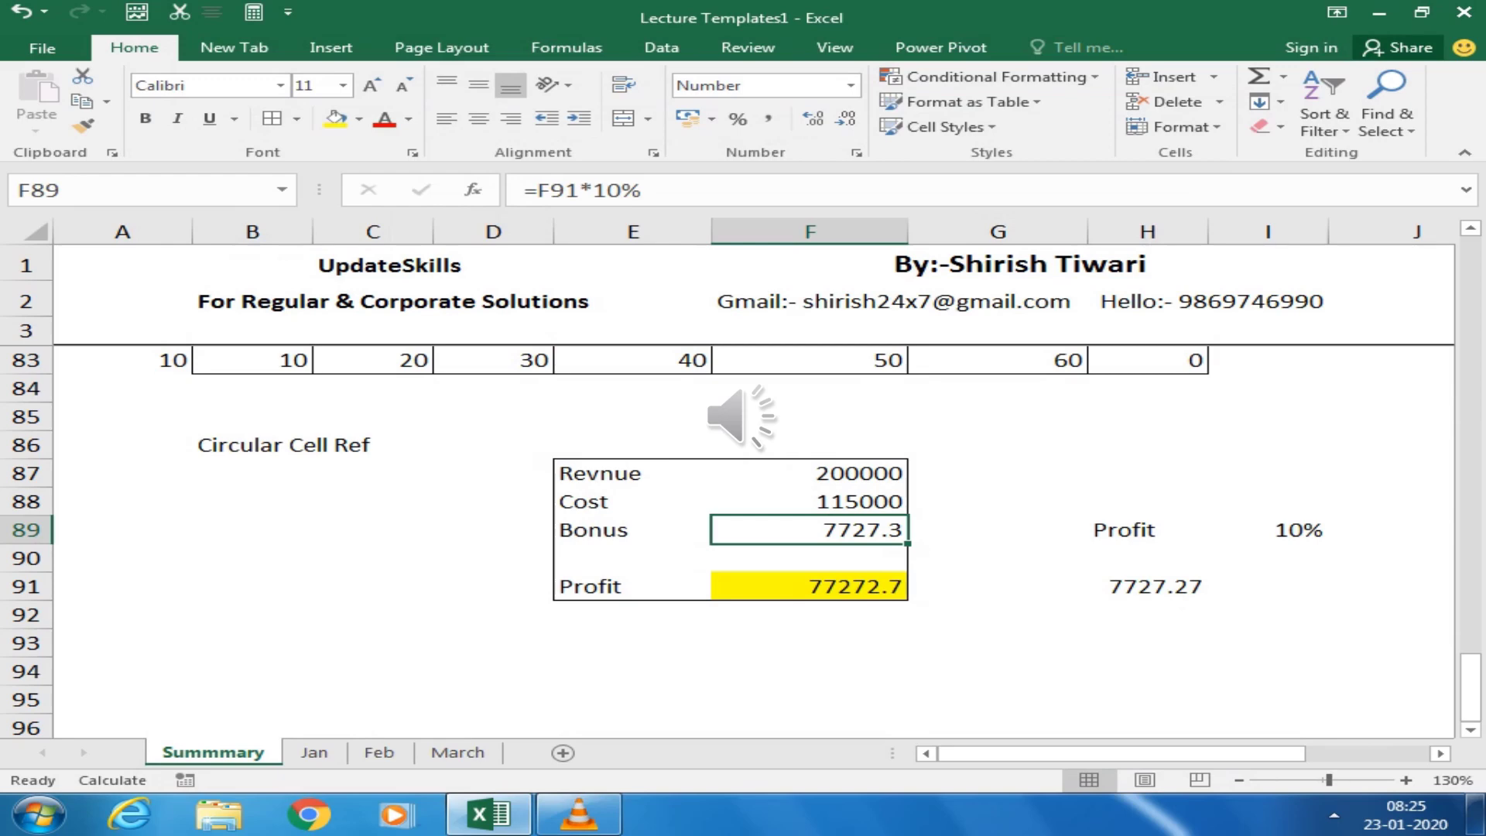
Clear the March sheet's old salesman table of all contents and formatting
click(314, 752)
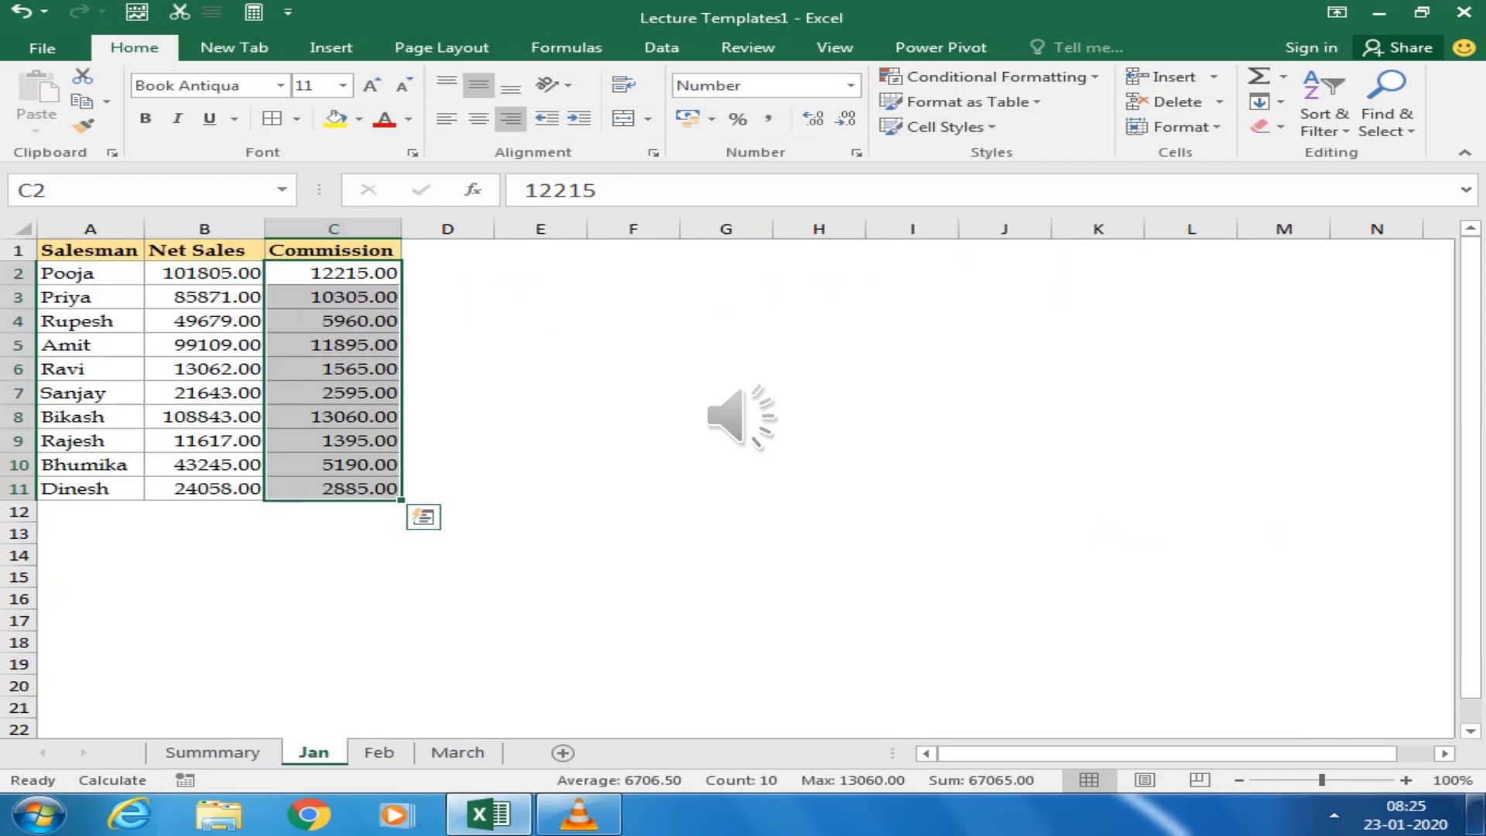
key(ctrl+Page_Down)
key(ctrl+Page_Down)
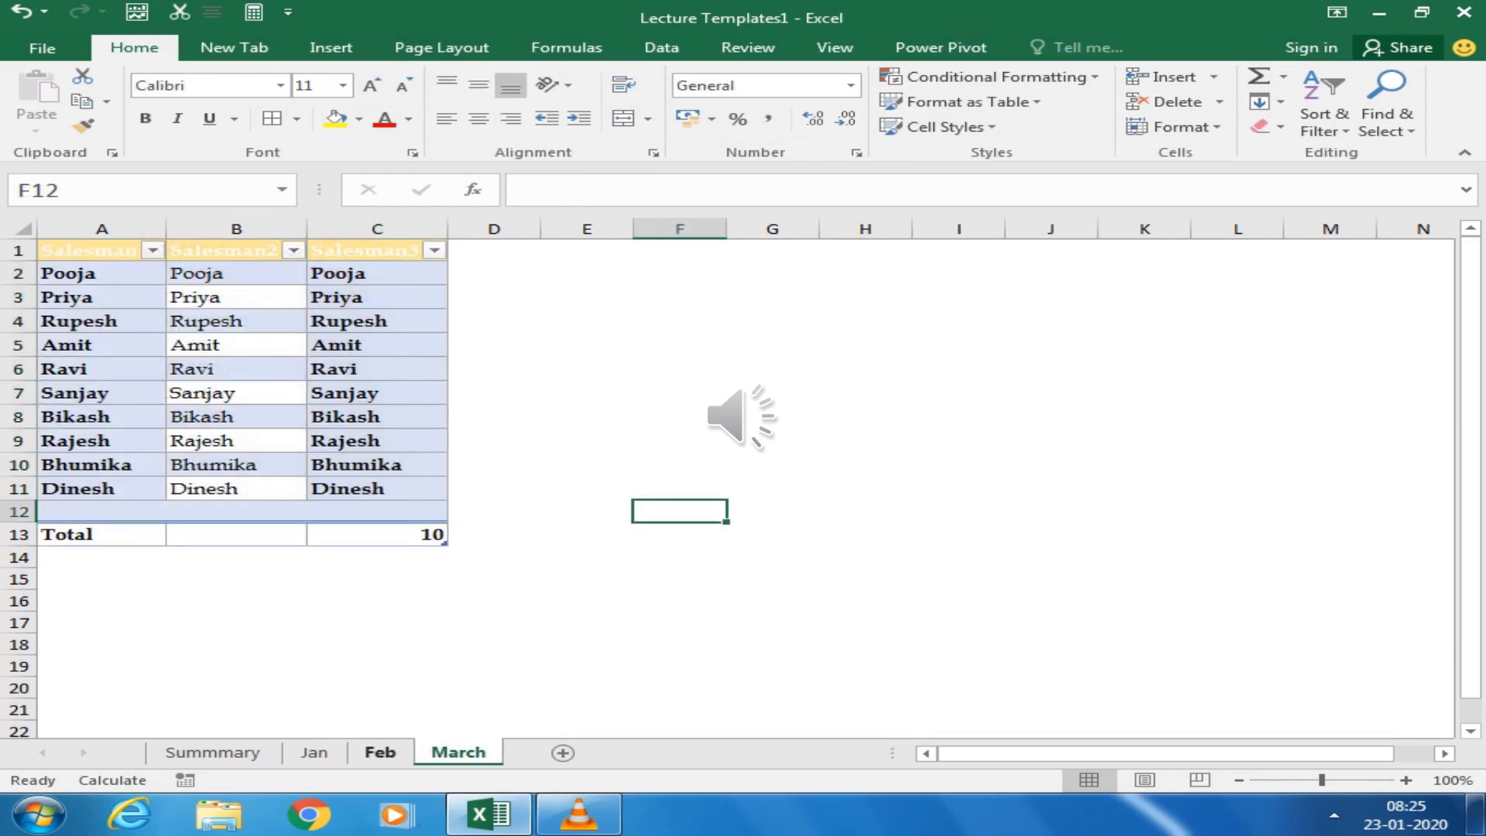
key(ctrl+Page_Up)
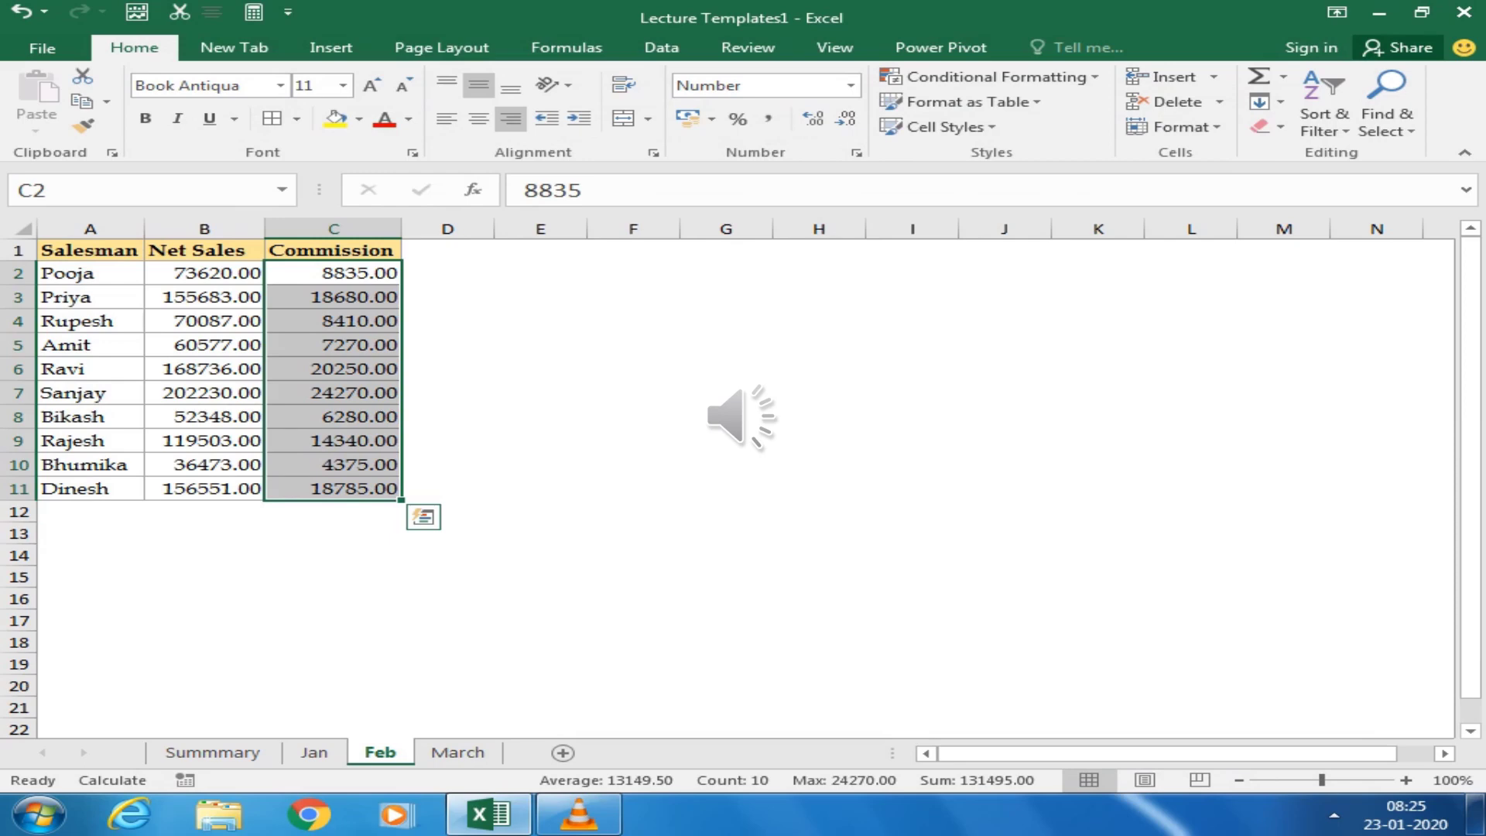
drag(333, 487, 90, 250)
key(ctrl+c)
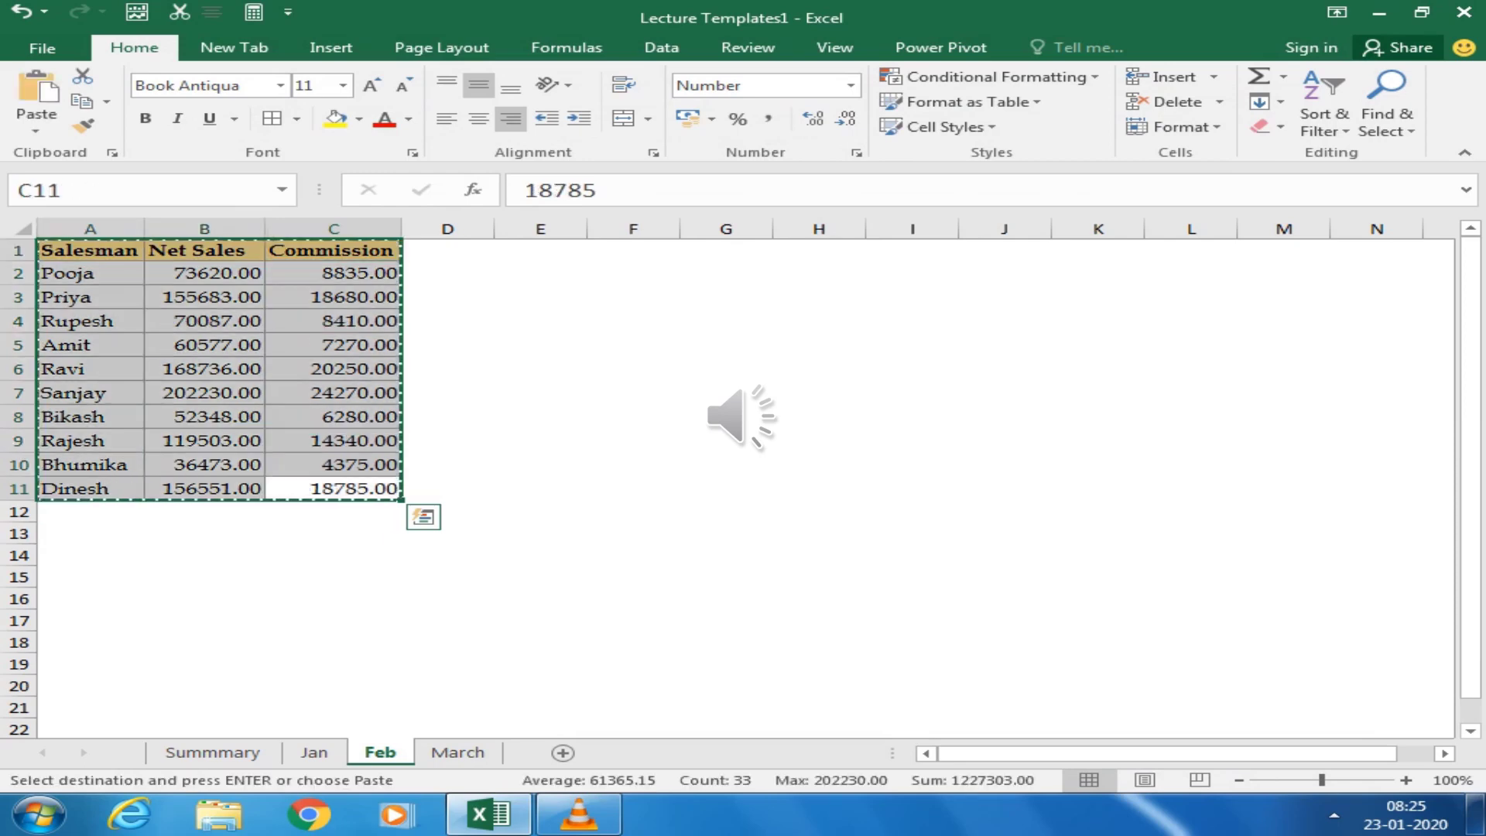
key(ctrl+Page_Down)
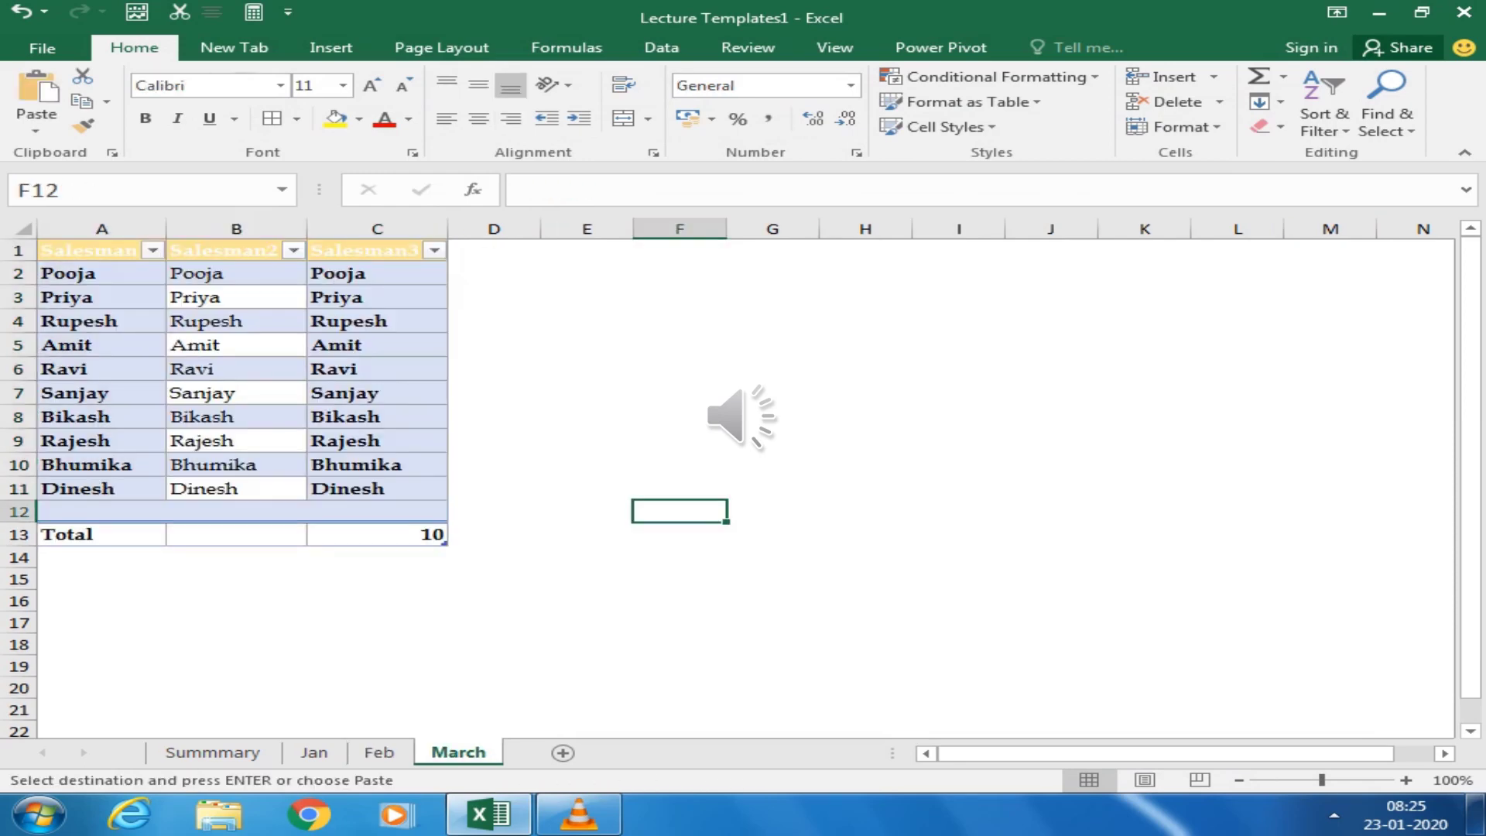
key(ctrl+z)
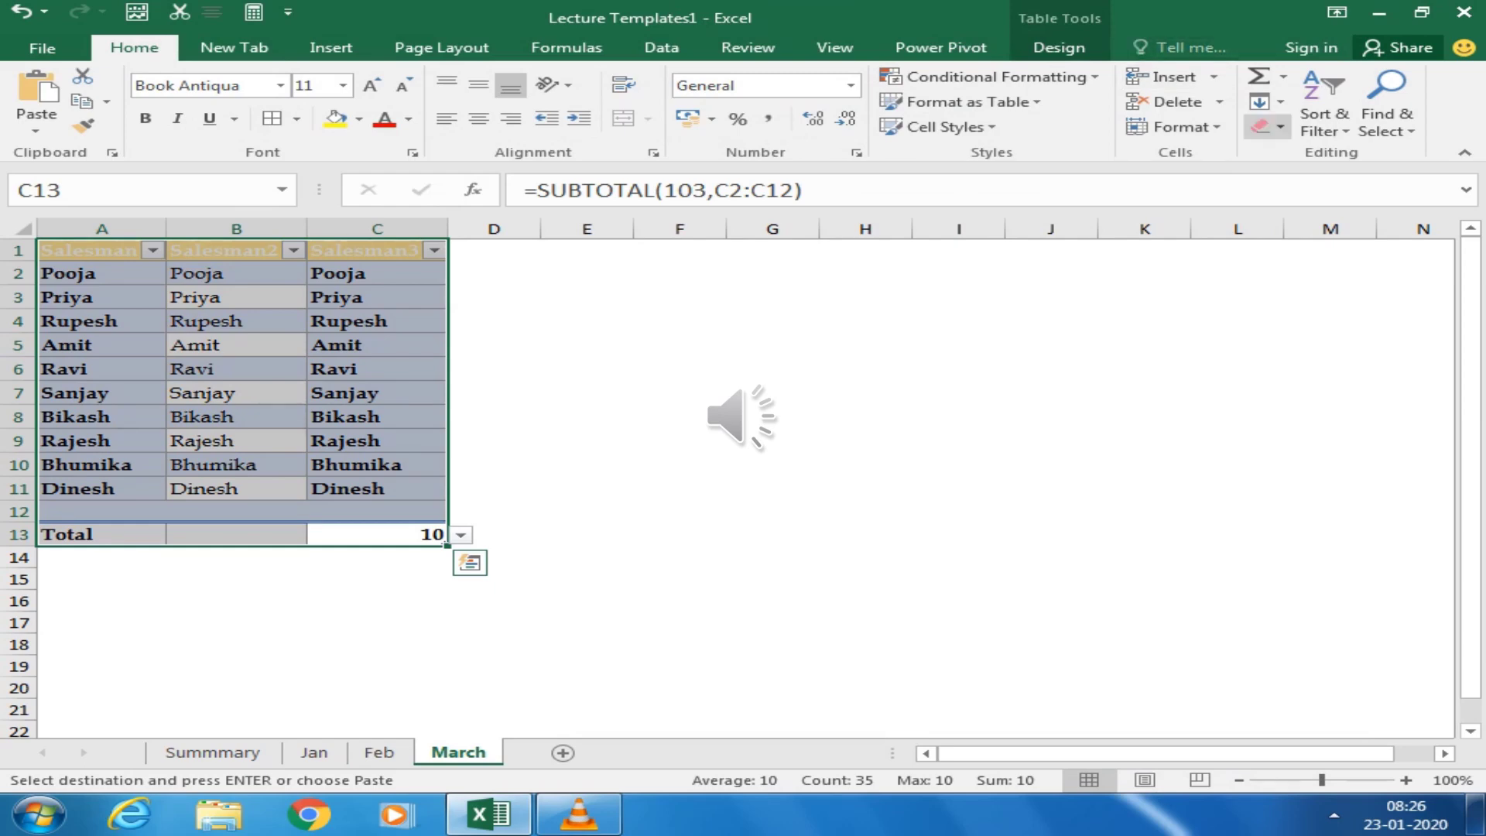
click(1270, 127)
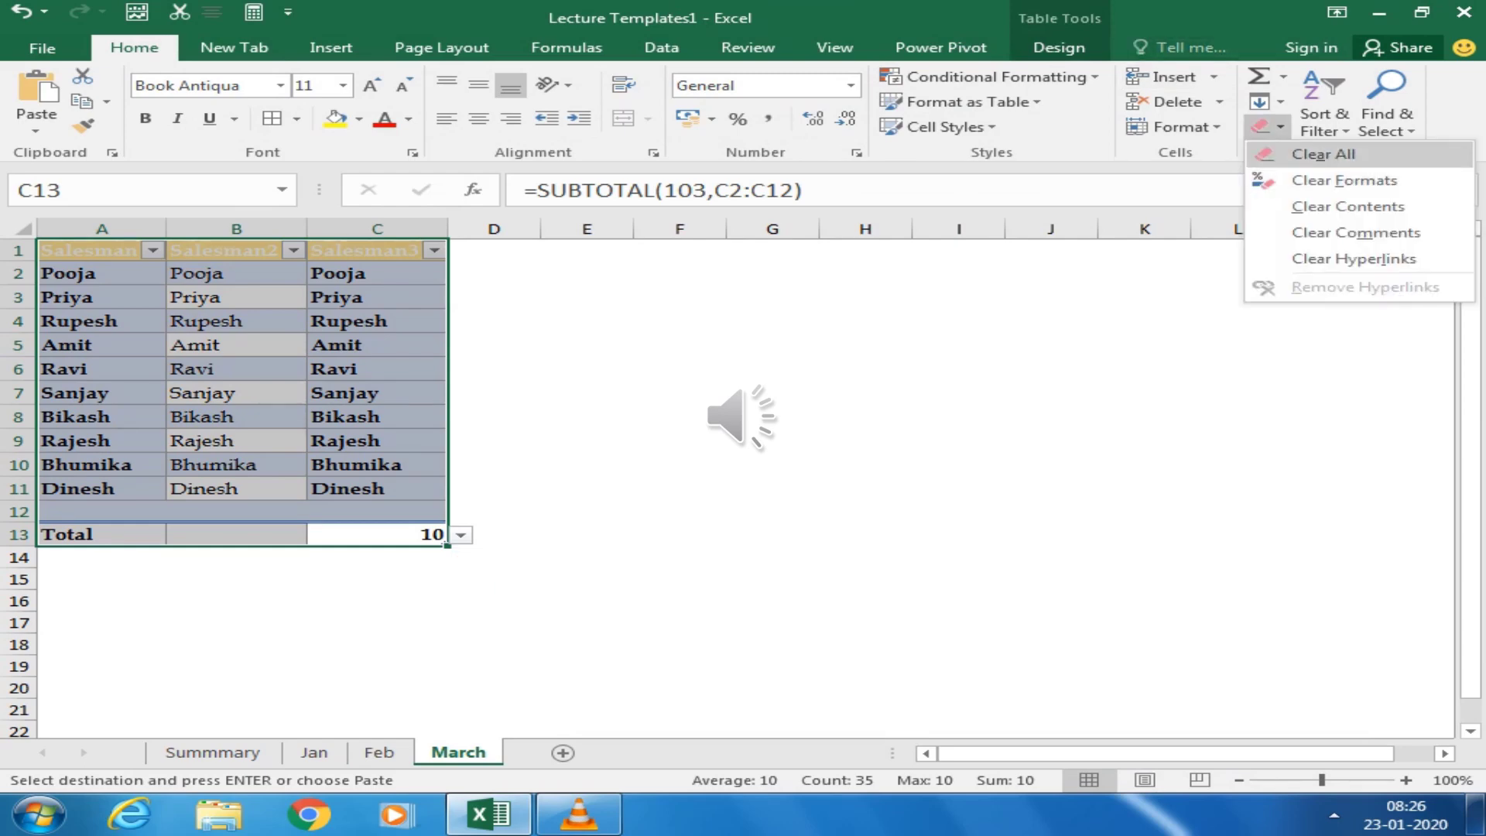
click(1324, 154)
click(101, 250)
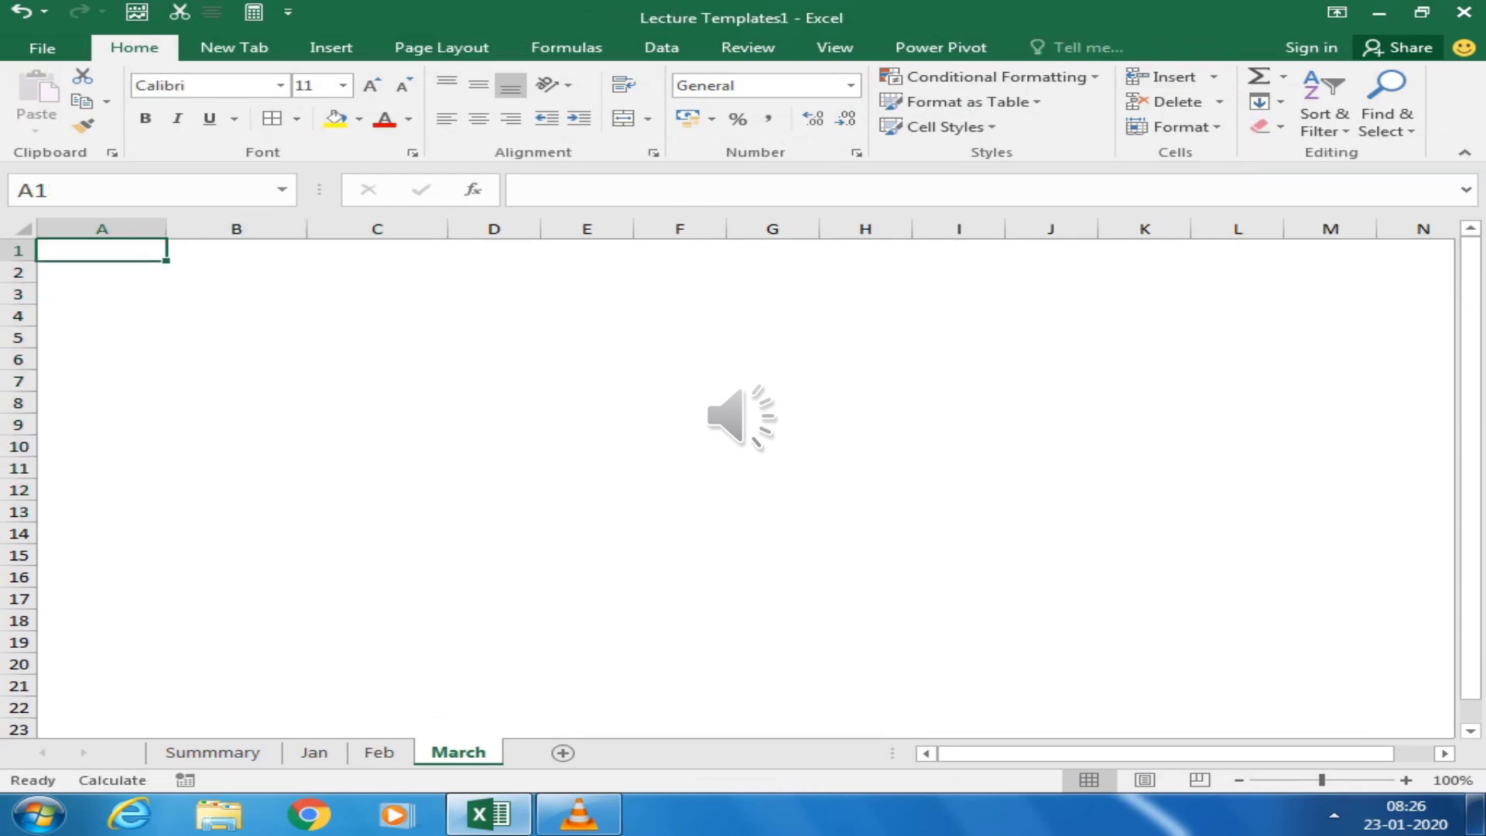
Copy Feb's Salesman table A1:C11 and paste it at A1 on the March sheet
key(ctrl+Page_Up)
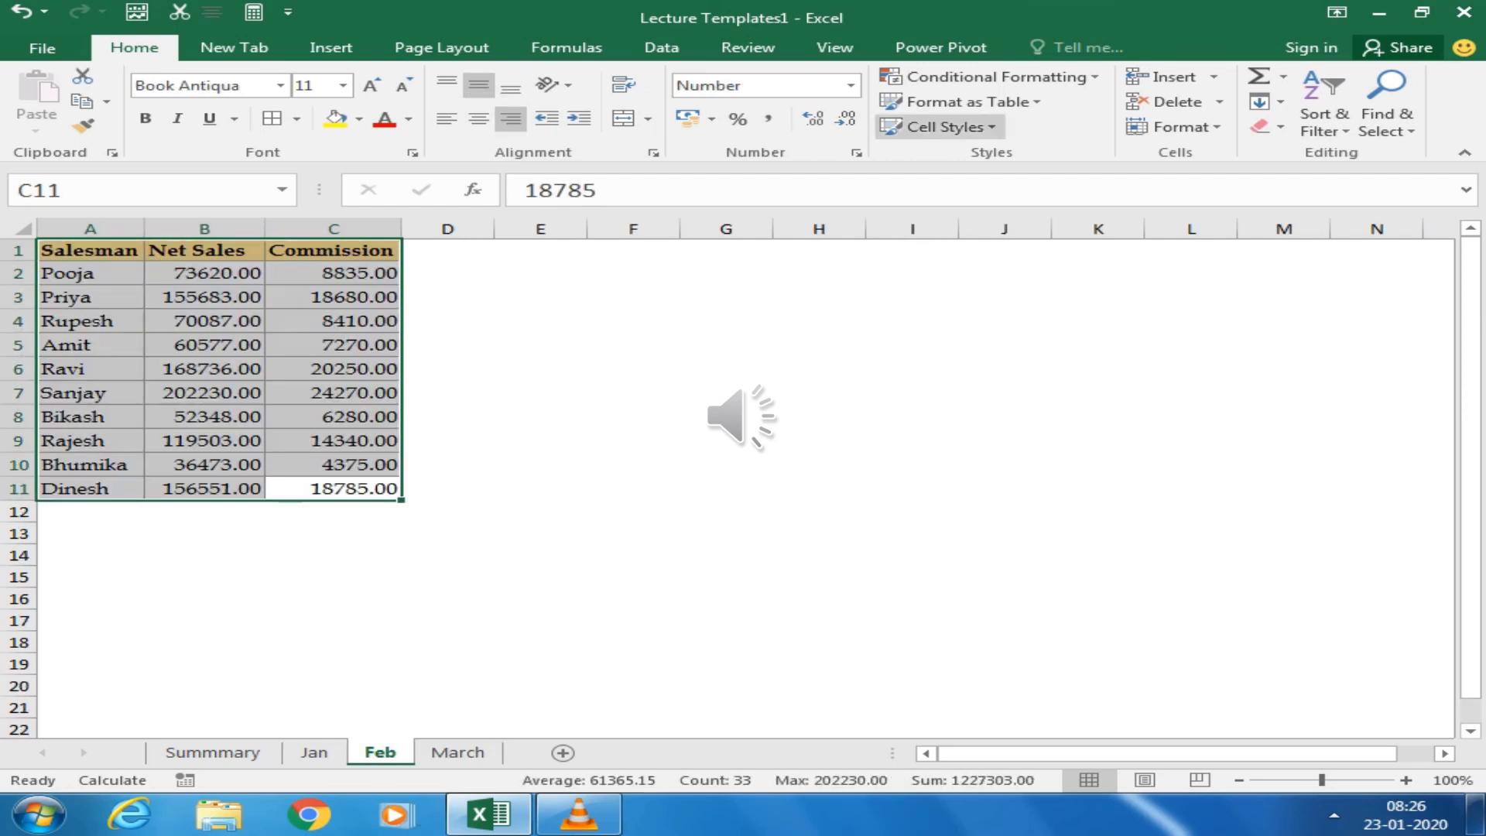
mouse_move(90, 250)
mouse_down()
mouse_move(333, 464)
mouse_move(333, 488)
mouse_up()
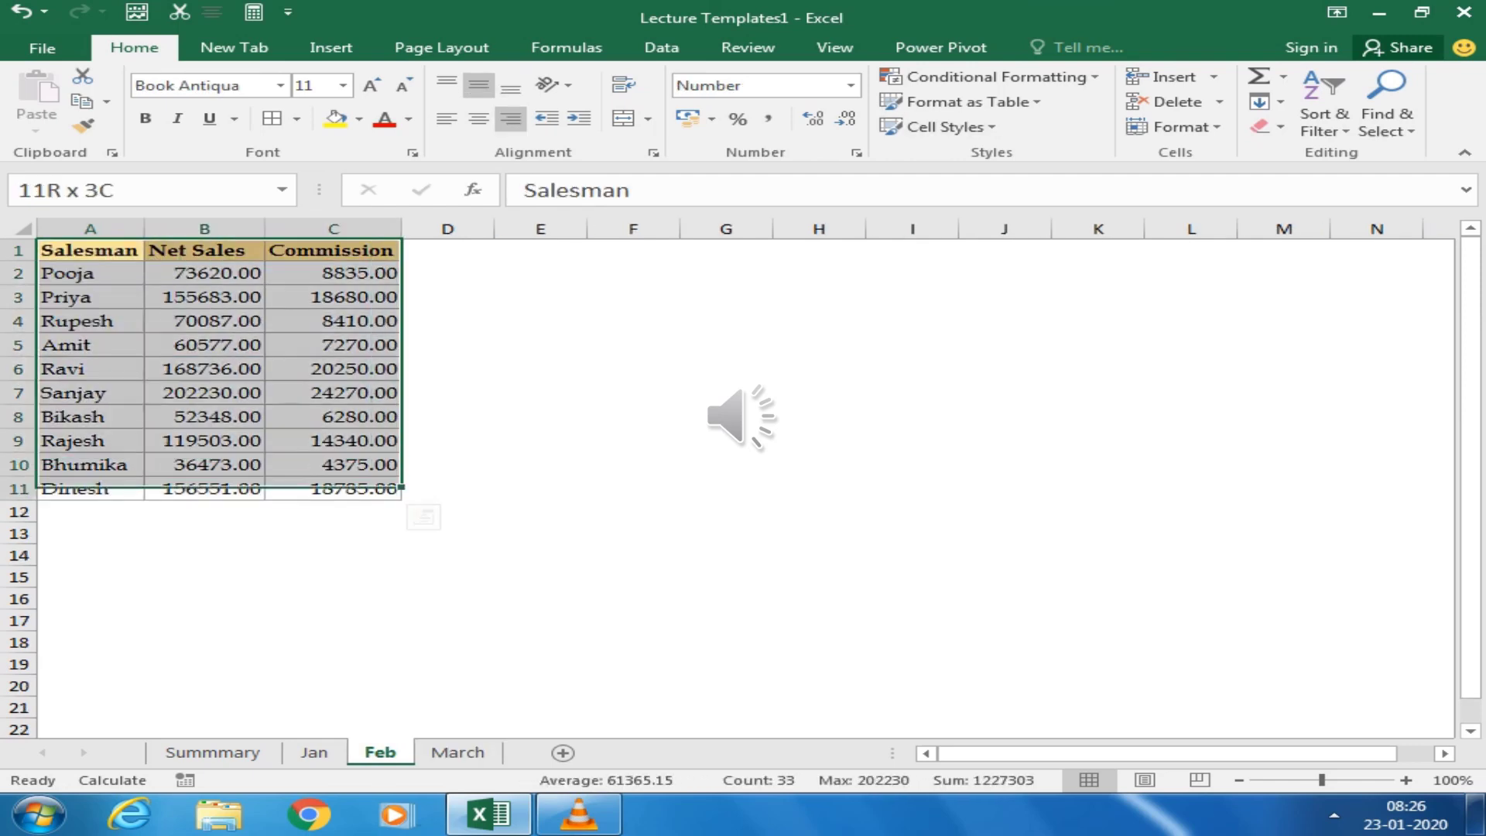
key(ctrl+c)
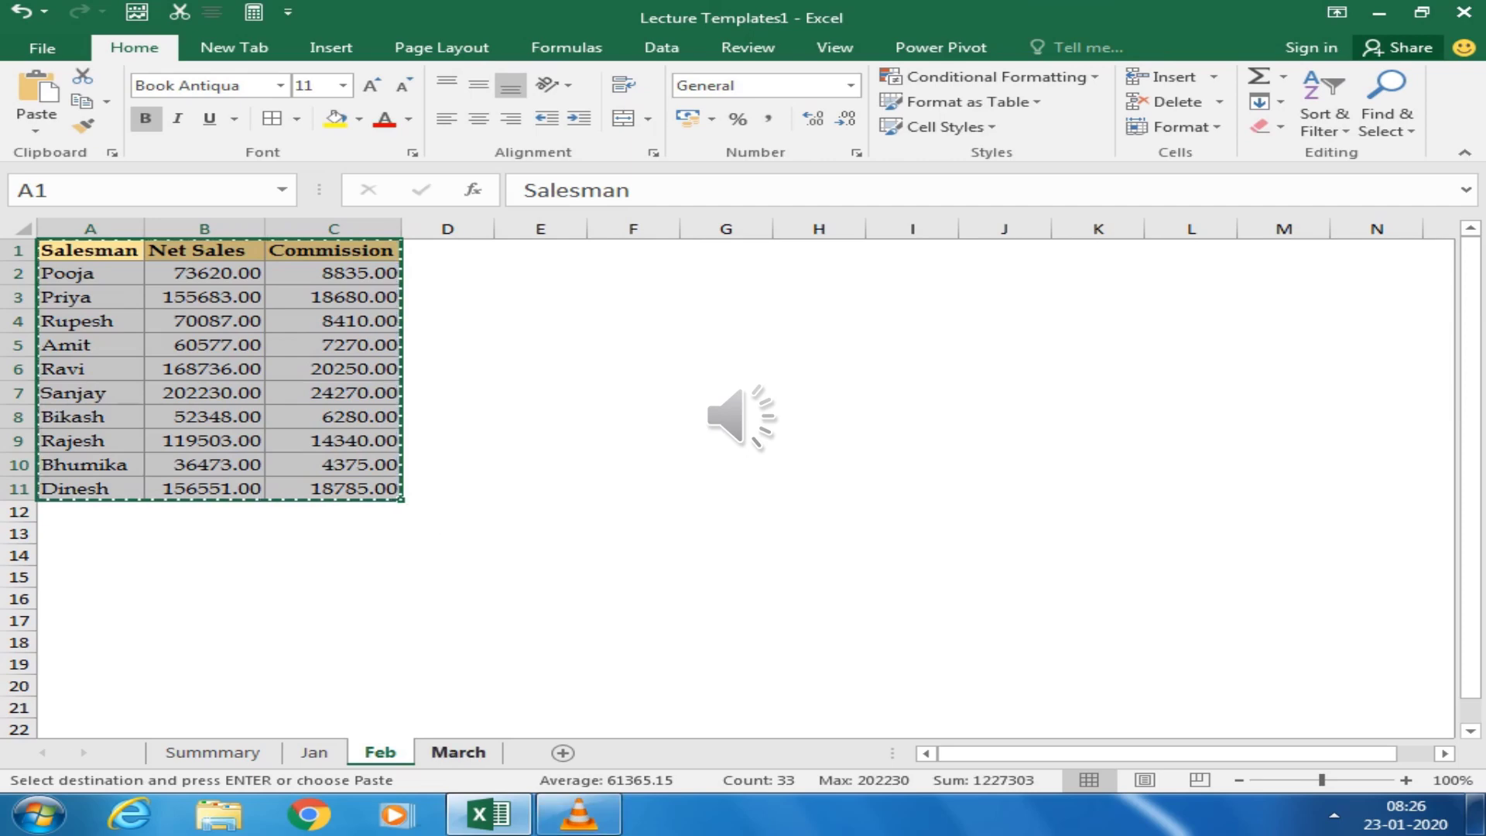
click(457, 752)
key(ctrl+v)
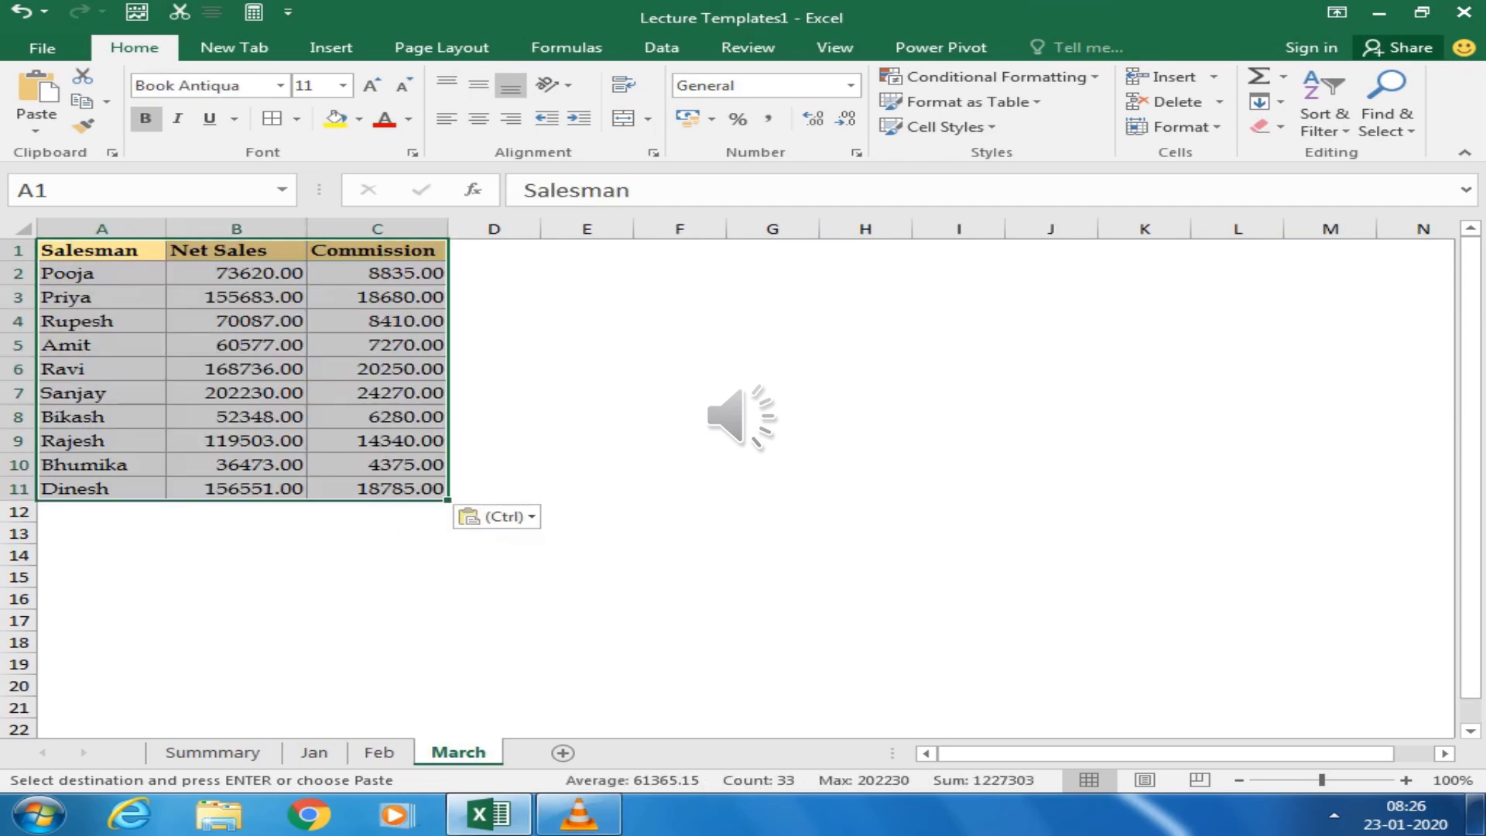
click(494, 577)
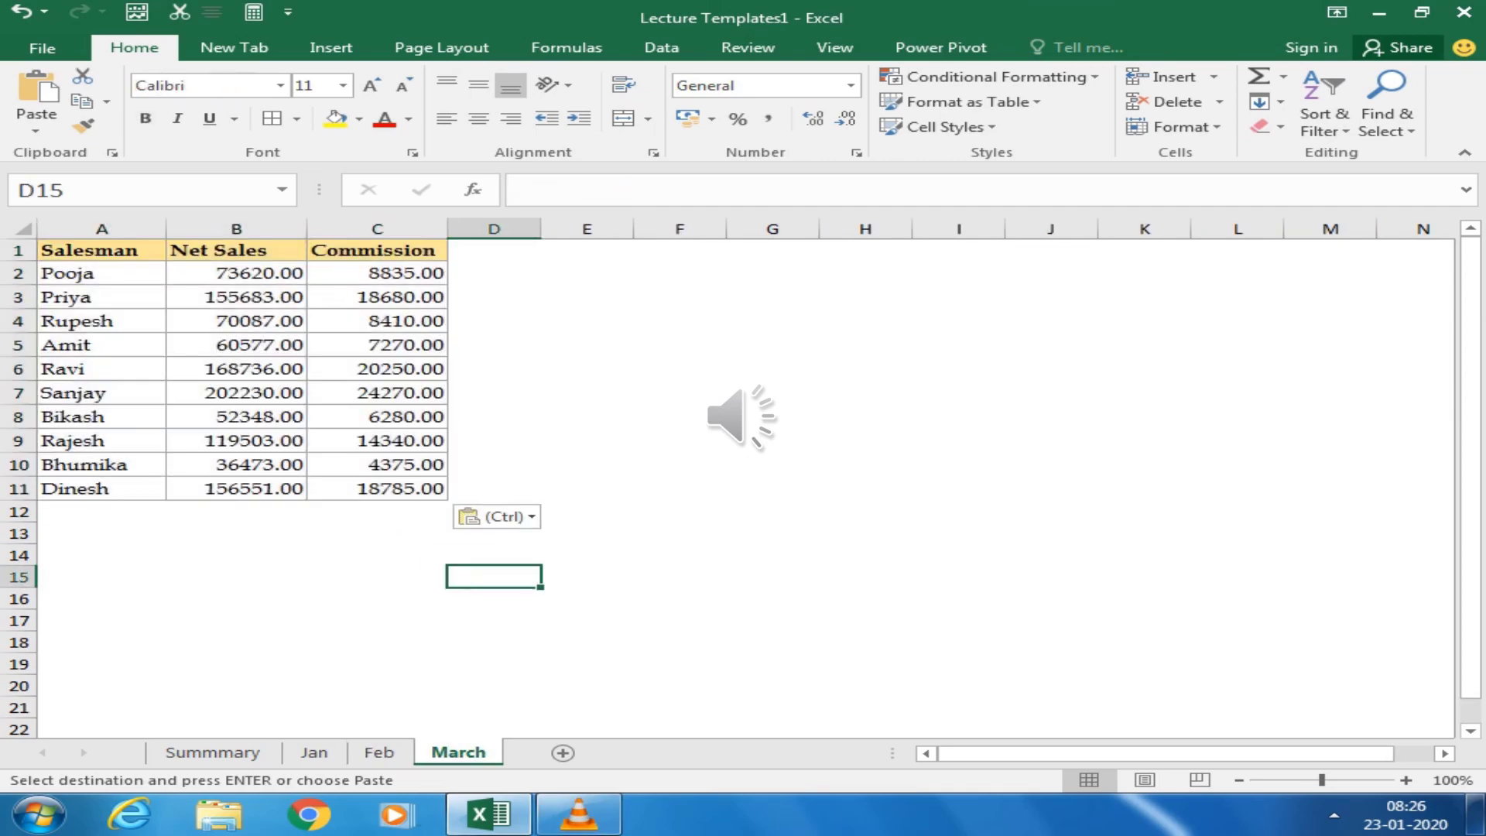
click(212, 752)
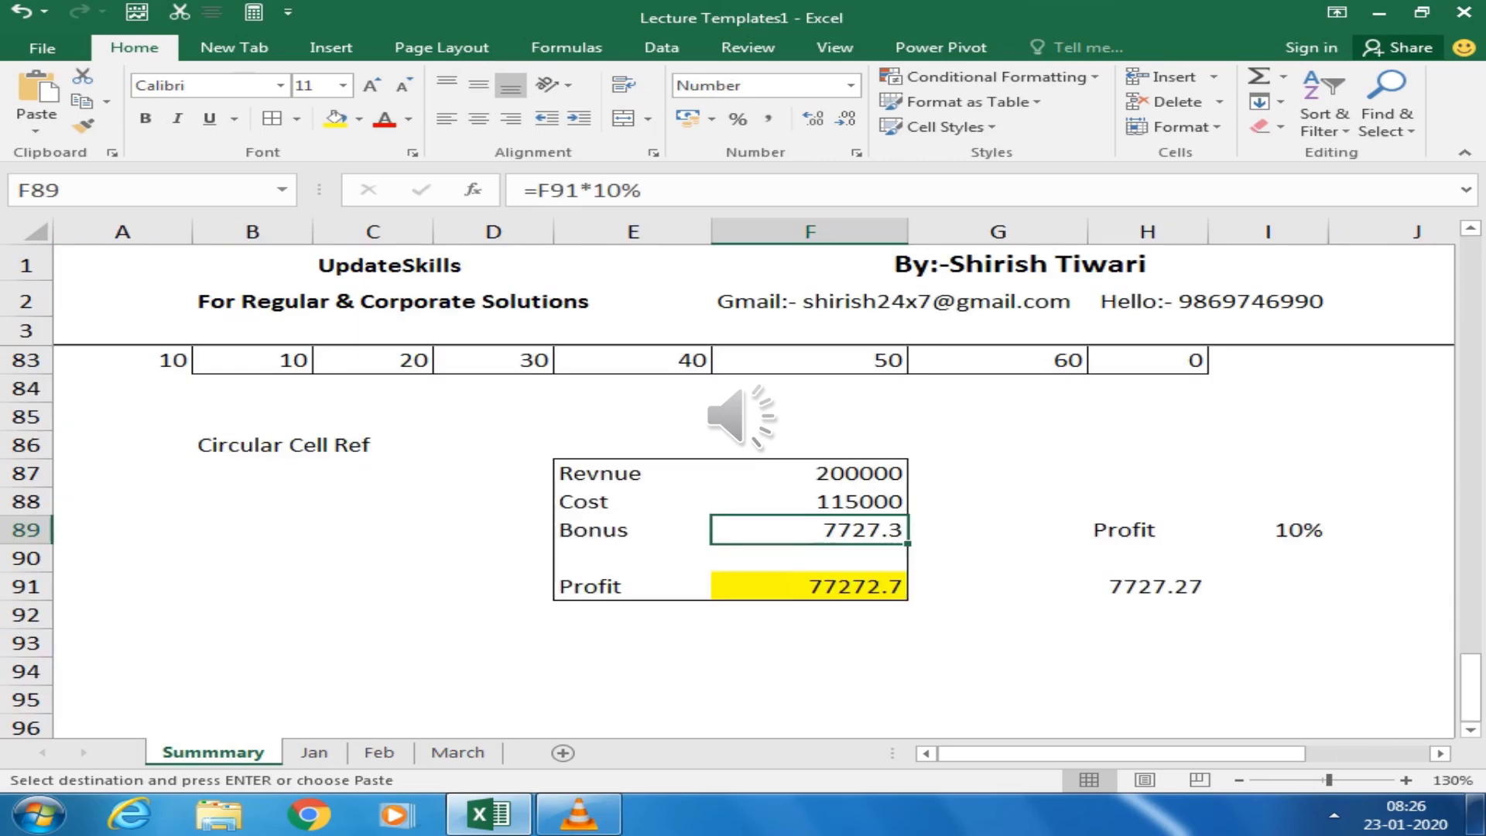
scroll(728, 542, up, 4)
scroll(743, 542, up, 4)
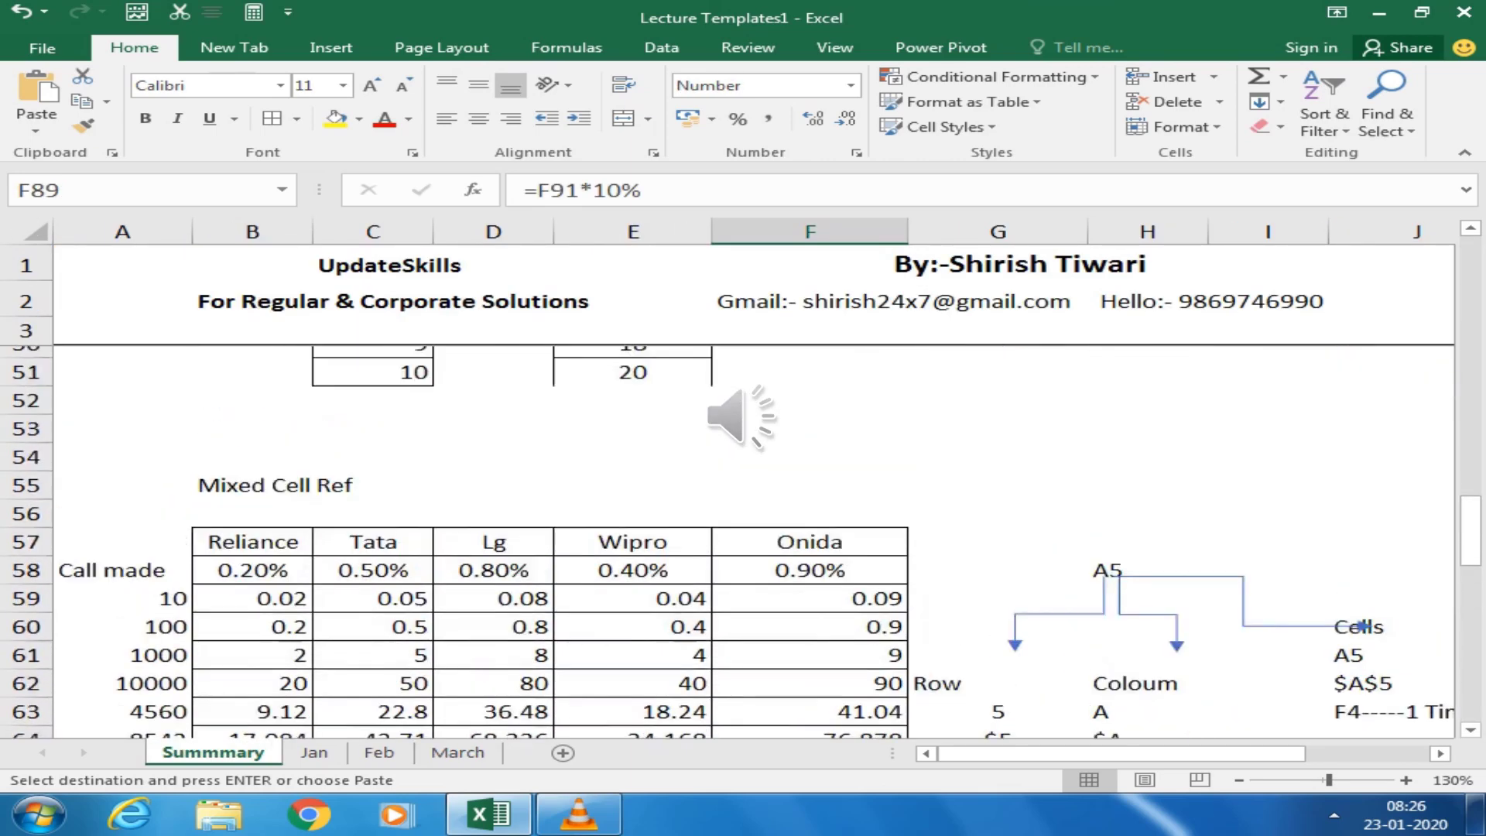
scroll(743, 542, up, 3)
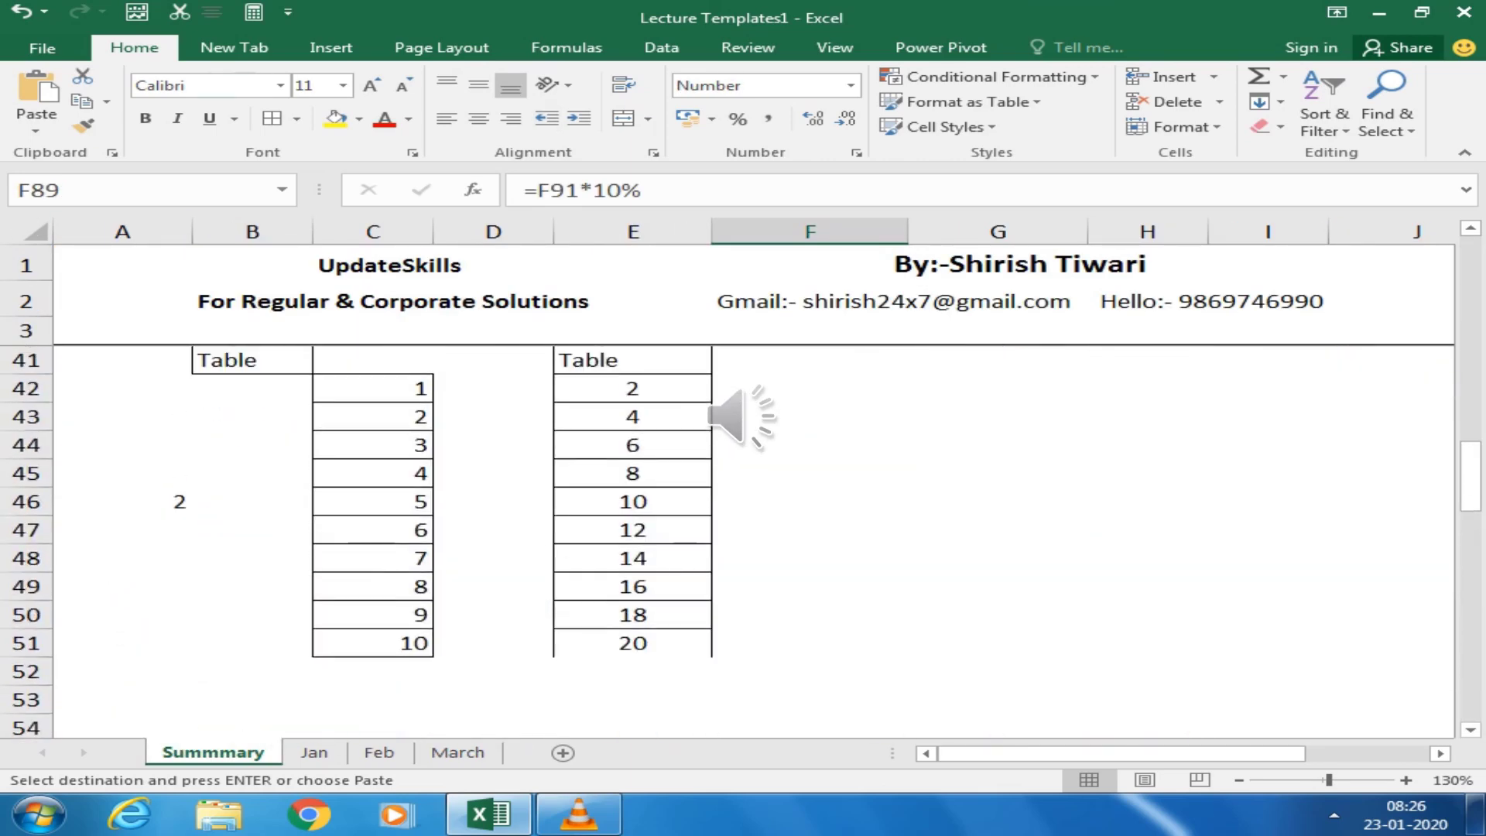
click(811, 502)
scroll(743, 542, up, 3)
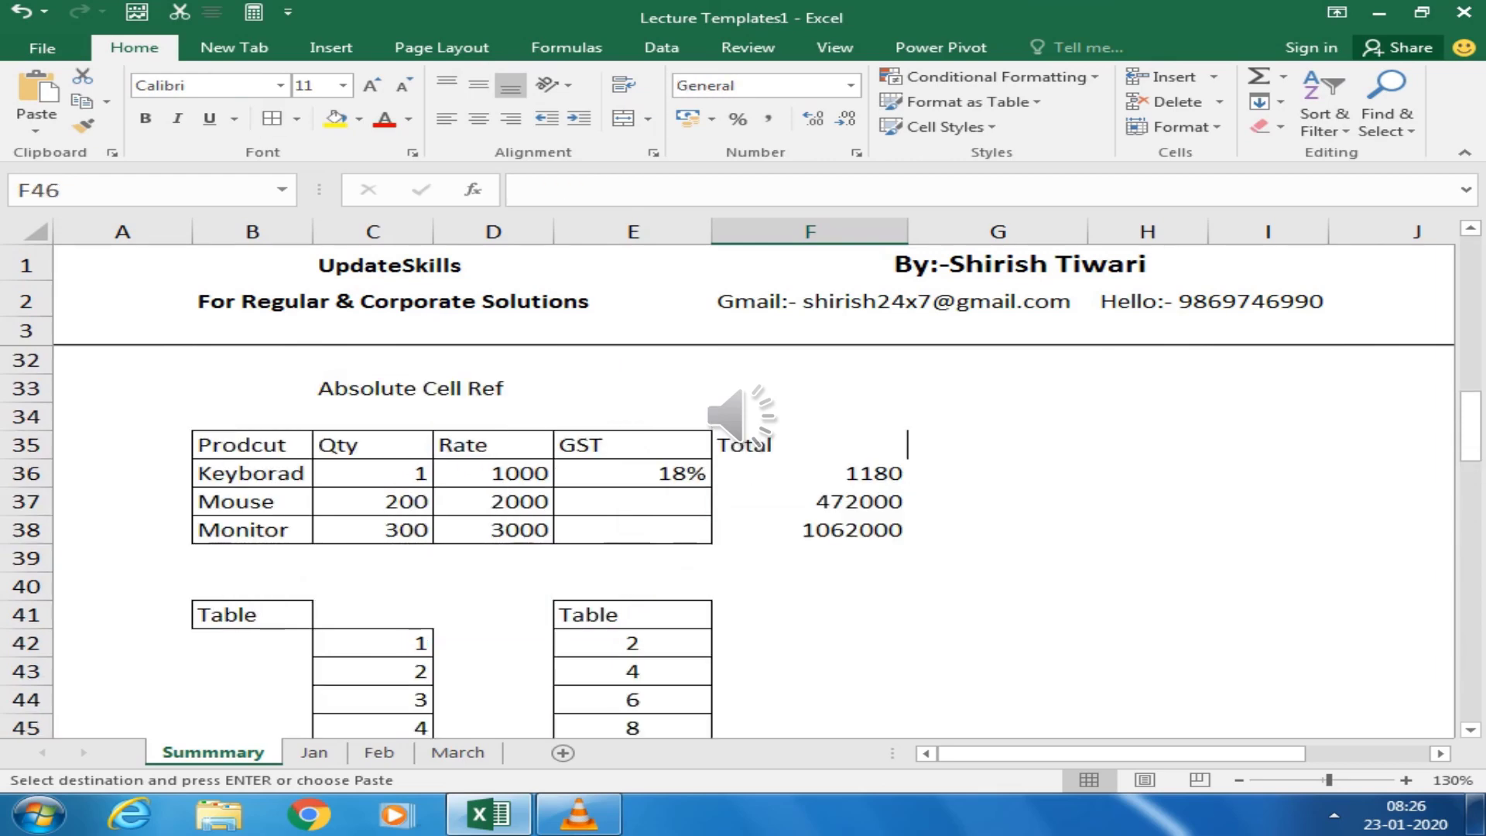
scroll(744, 542, down, 1)
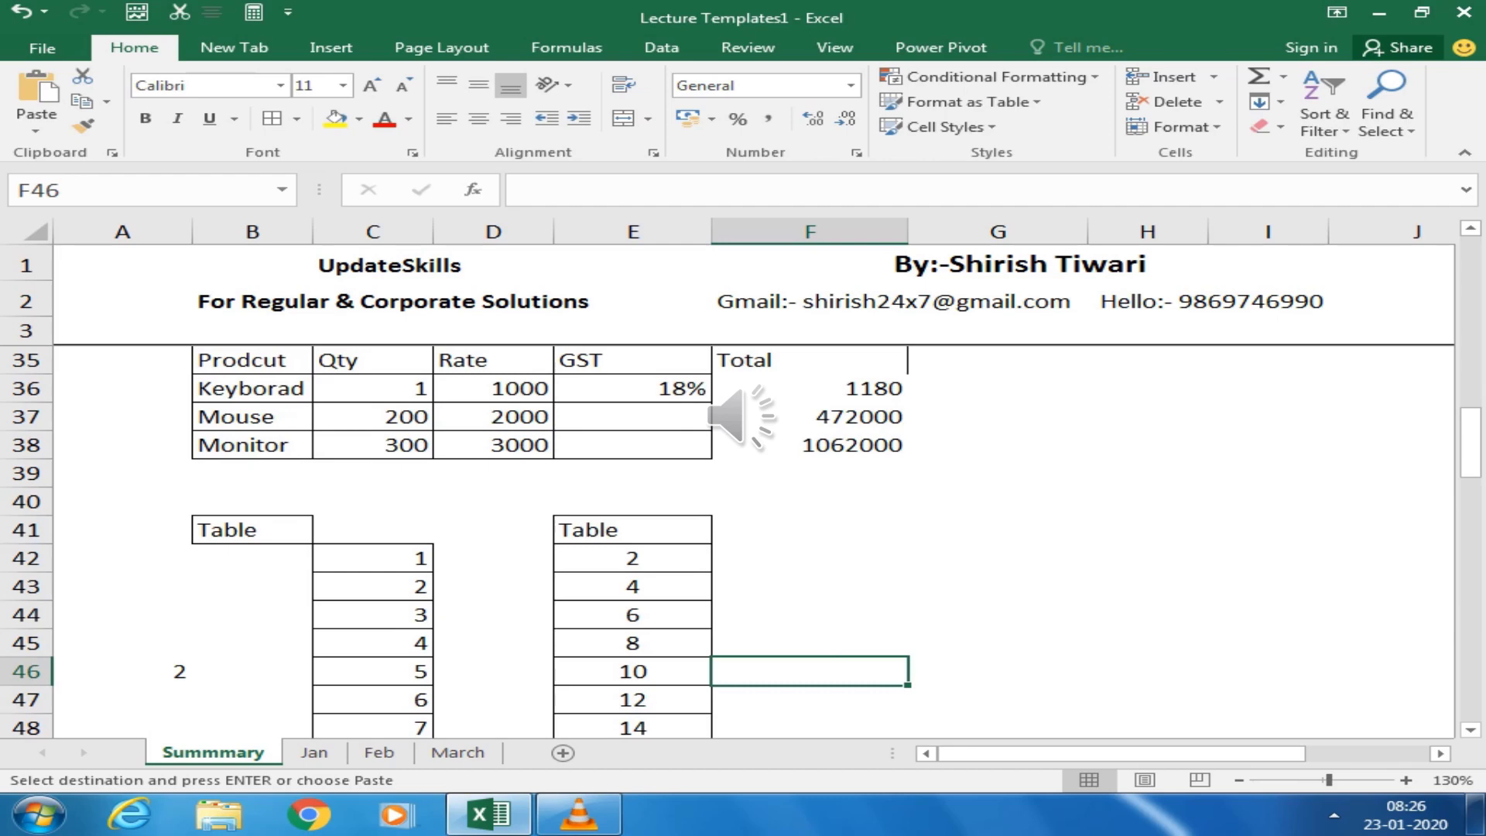
click(810, 558)
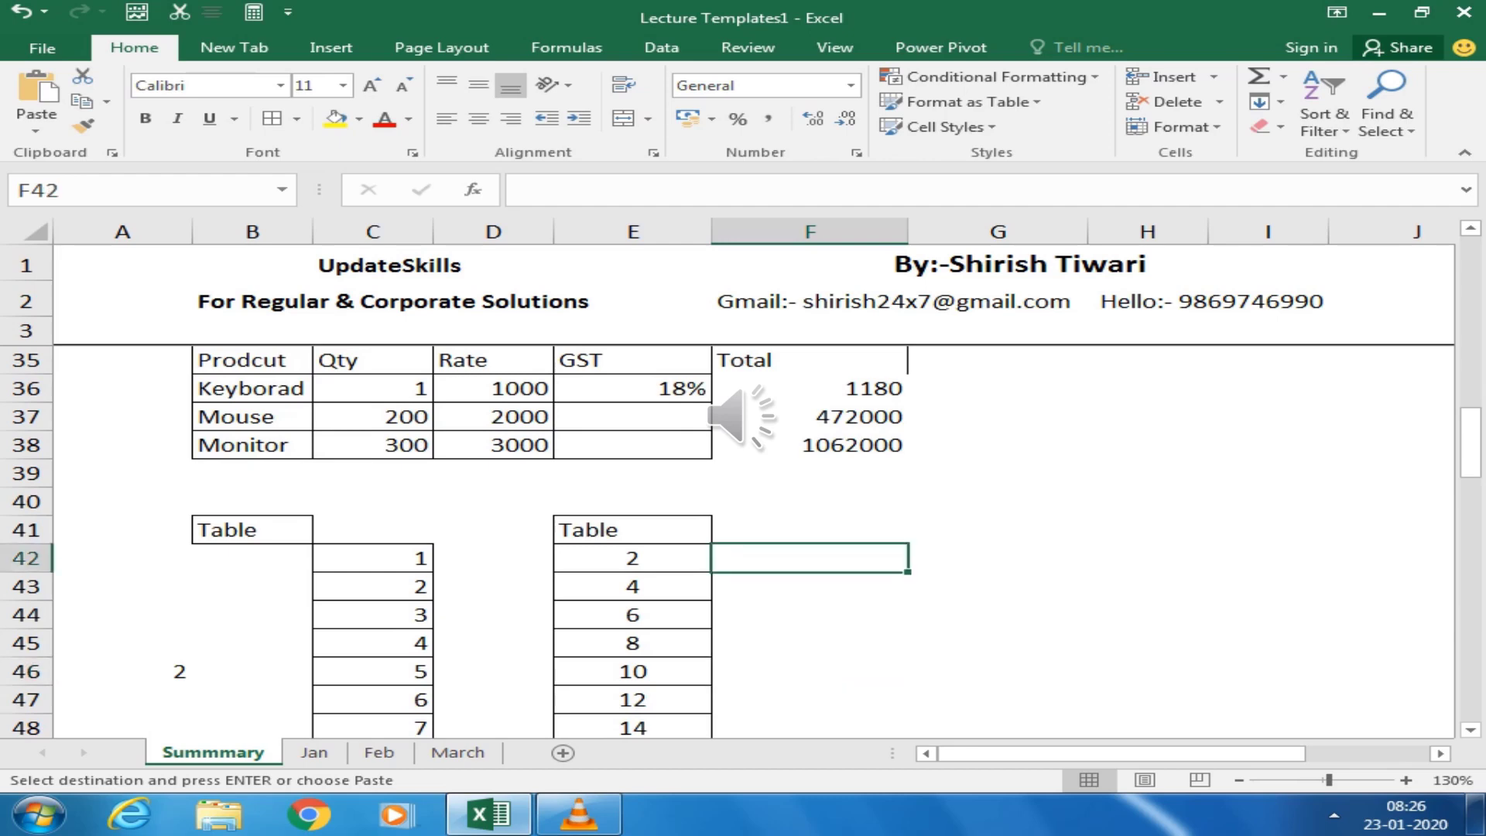
scroll(744, 496, up, 8)
scroll(743, 496, up, 2)
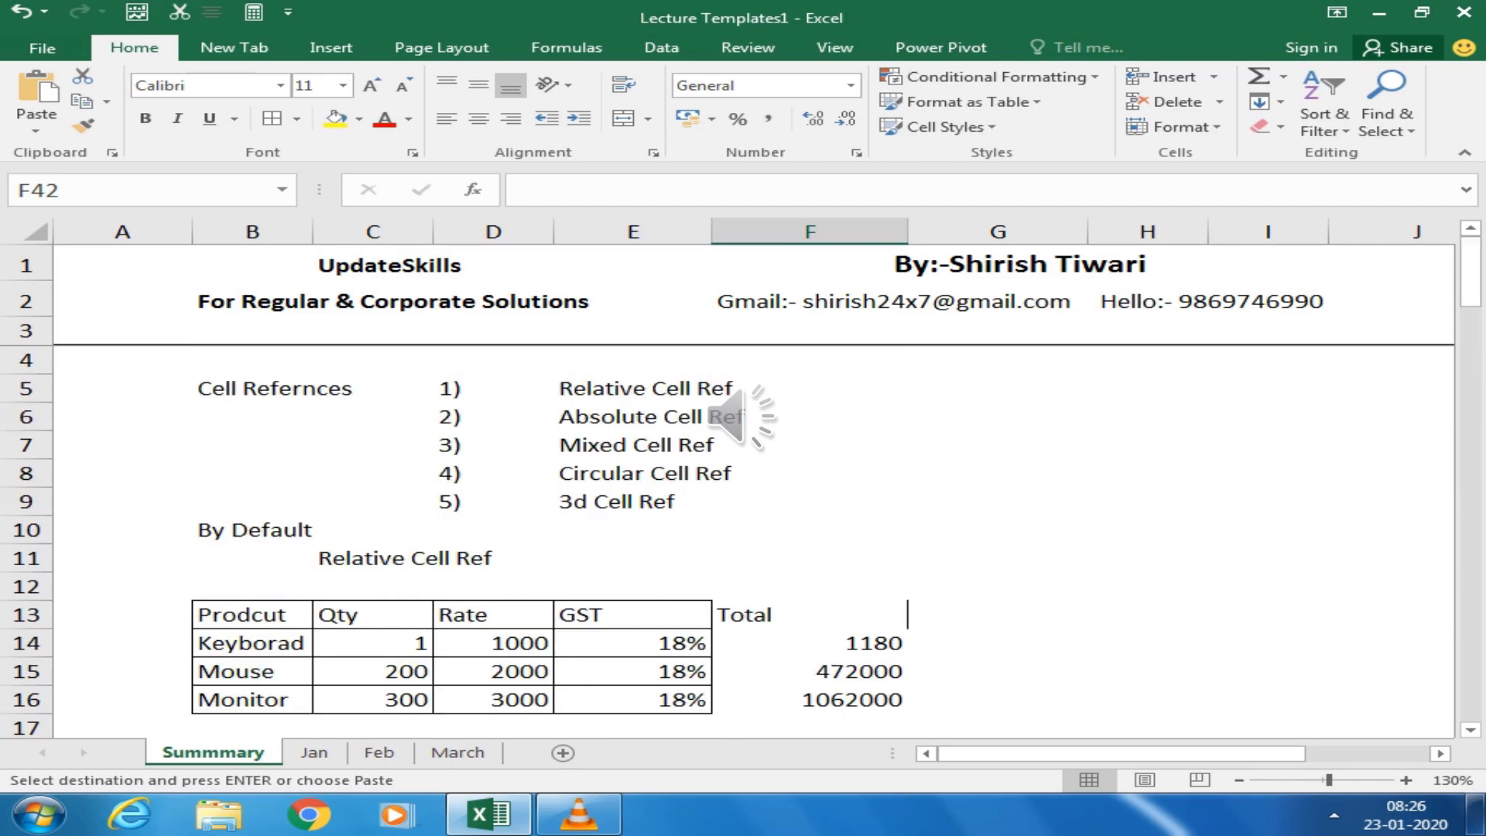
Fill the Relative Cell Ref row E5:F5 yellow and the Absolute Cell Ref row E6:F6 blue-grey
drag(588, 388, 755, 391)
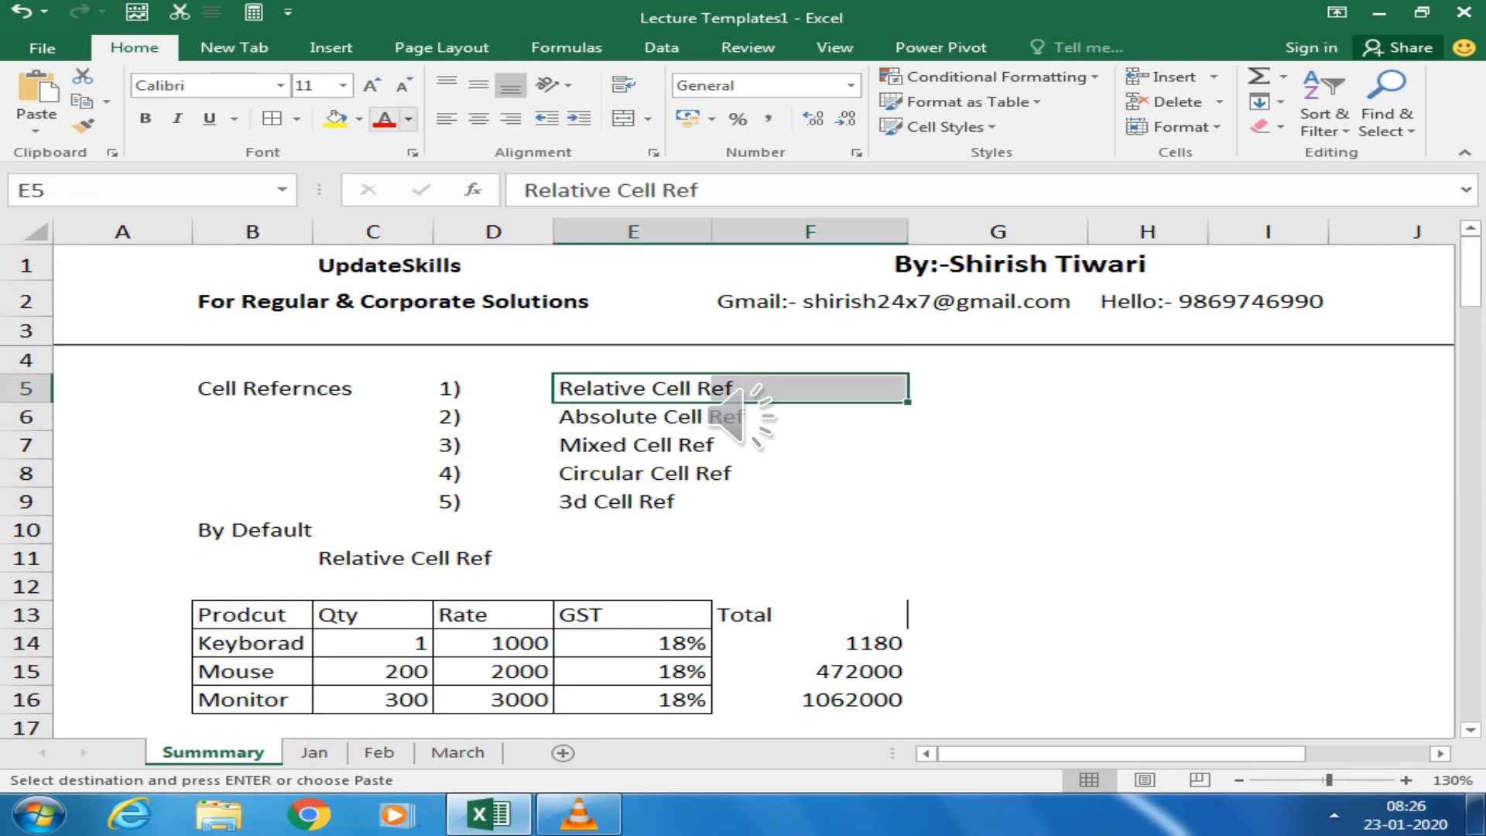
click(335, 118)
drag(588, 416, 755, 418)
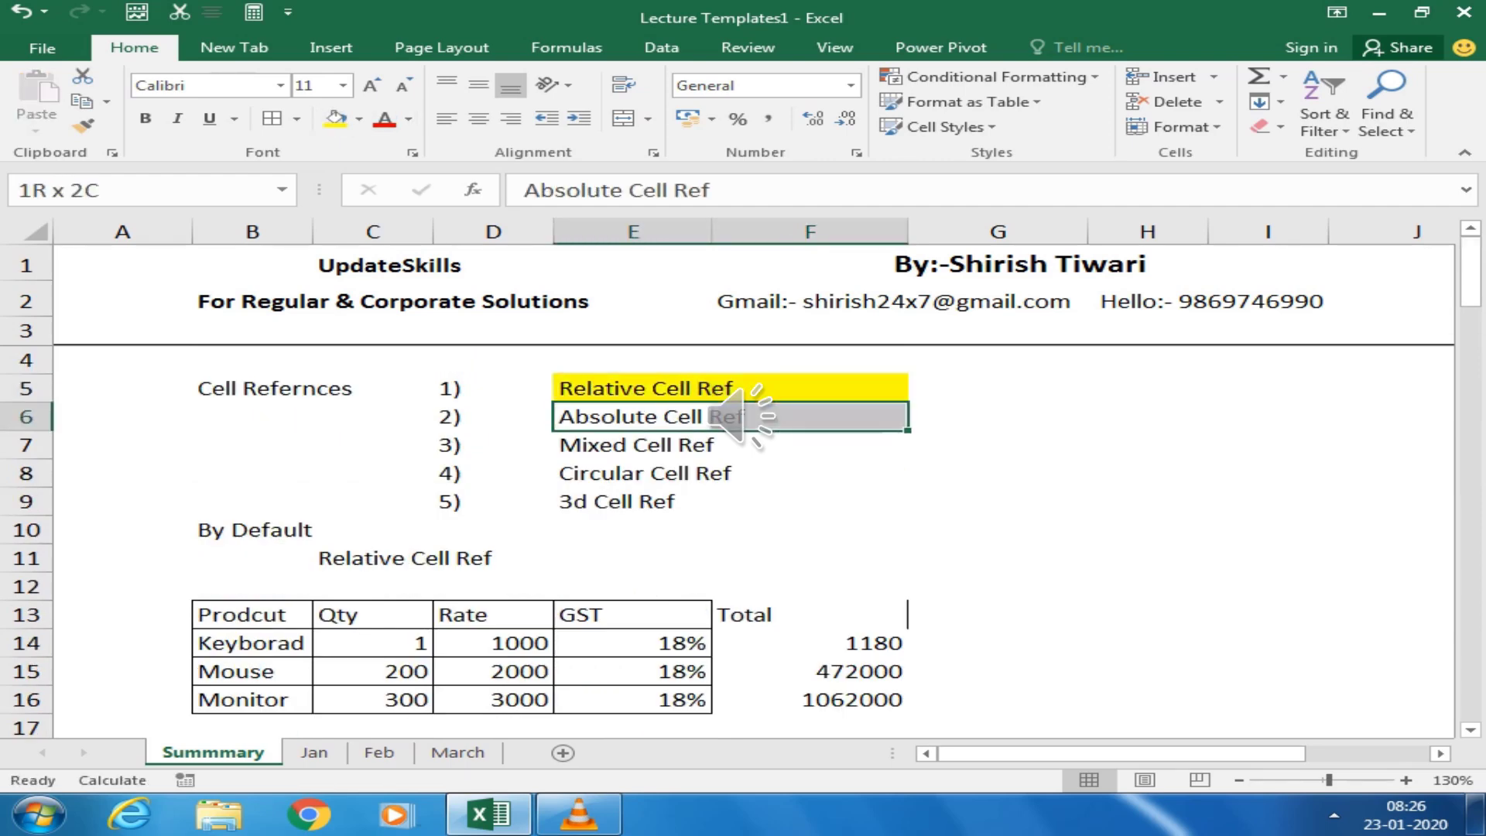
click(358, 117)
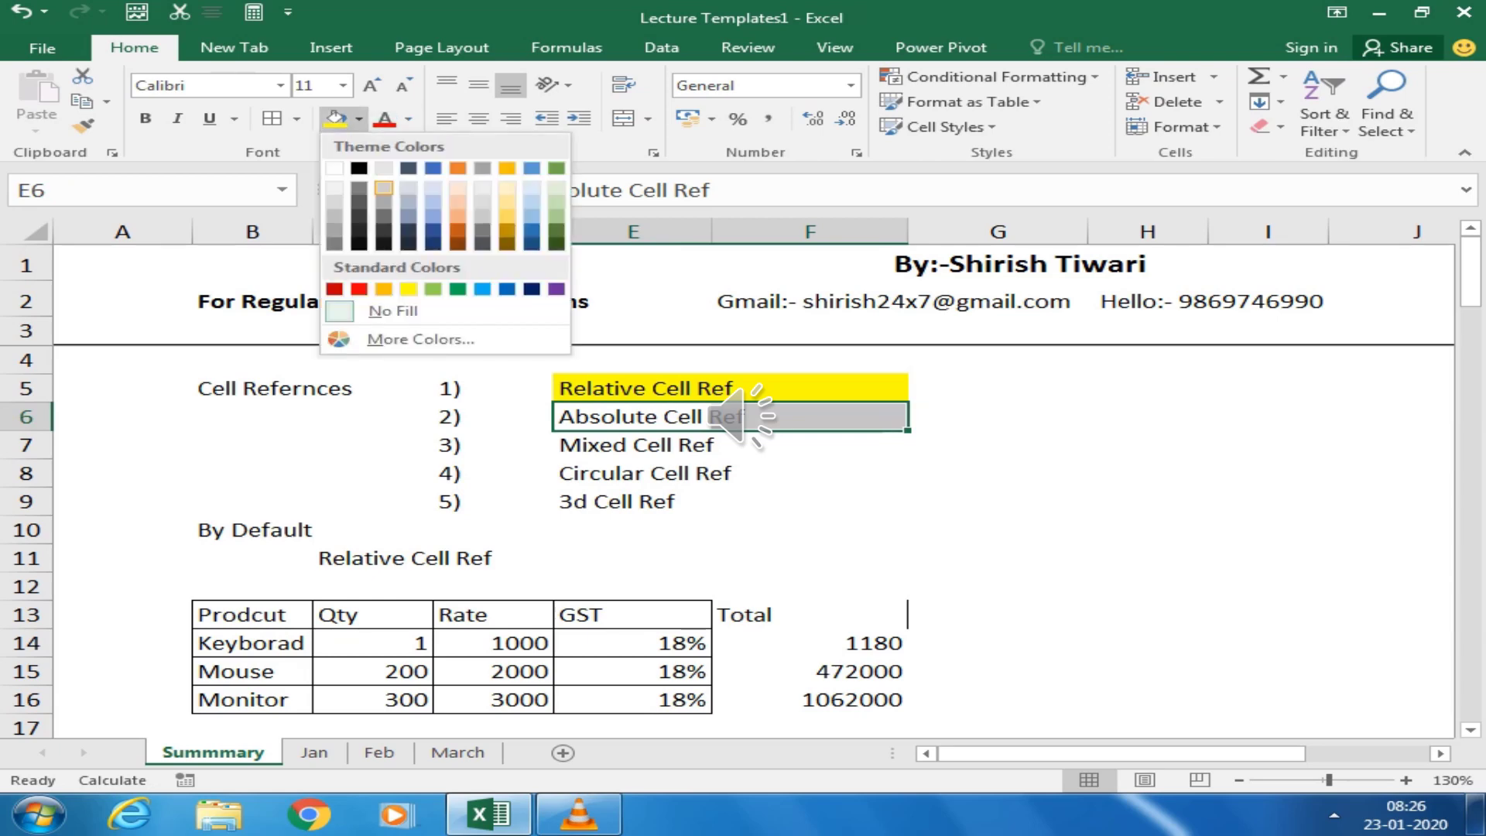
click(391, 186)
Fill the Mixed Cell Ref row E7:F7 light blue and the Circular Cell Ref row E8:F8 gold
drag(588, 445, 755, 447)
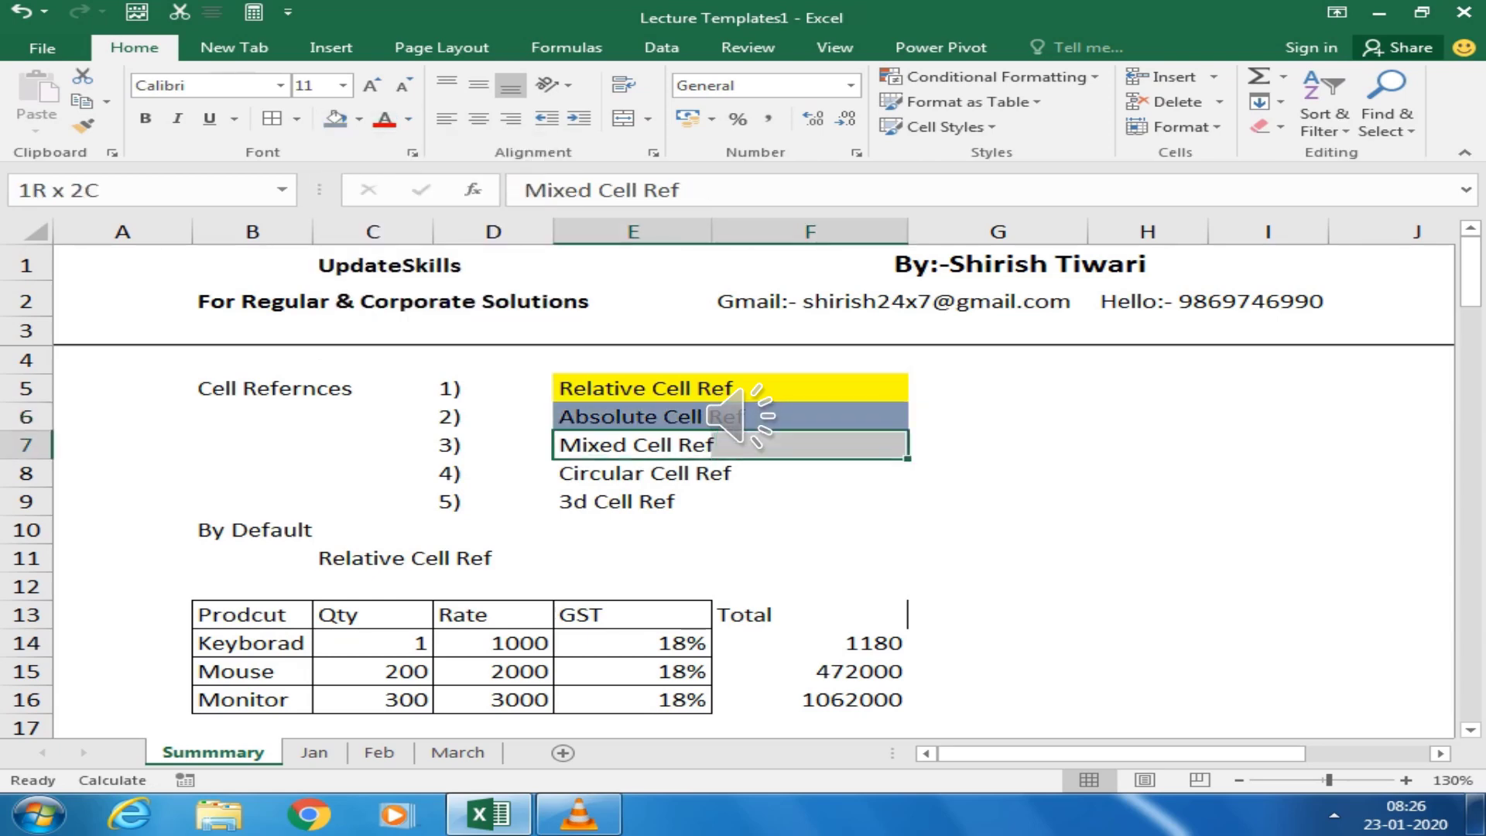
click(359, 117)
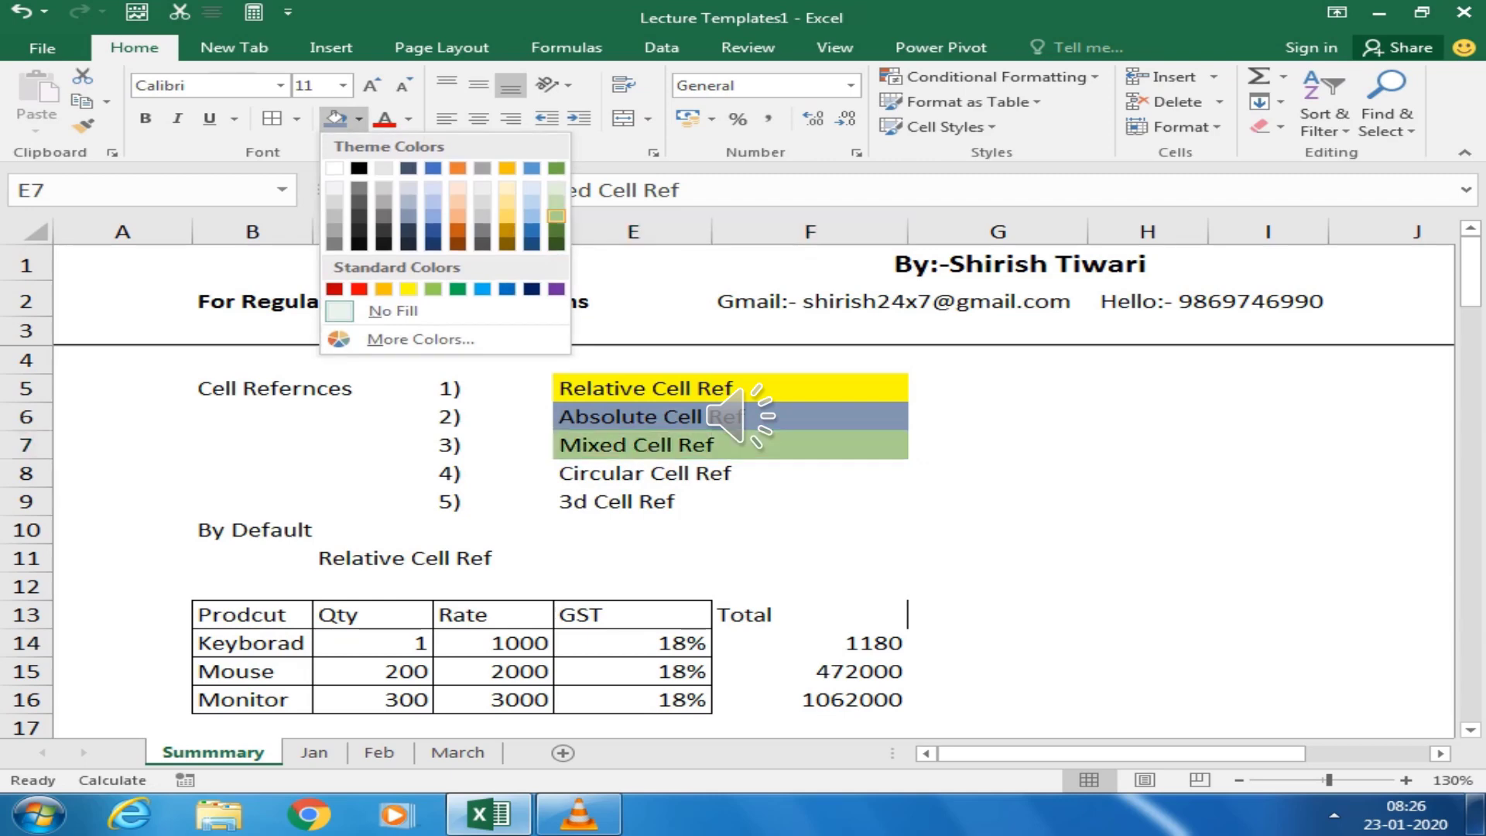
click(391, 185)
drag(588, 473, 755, 474)
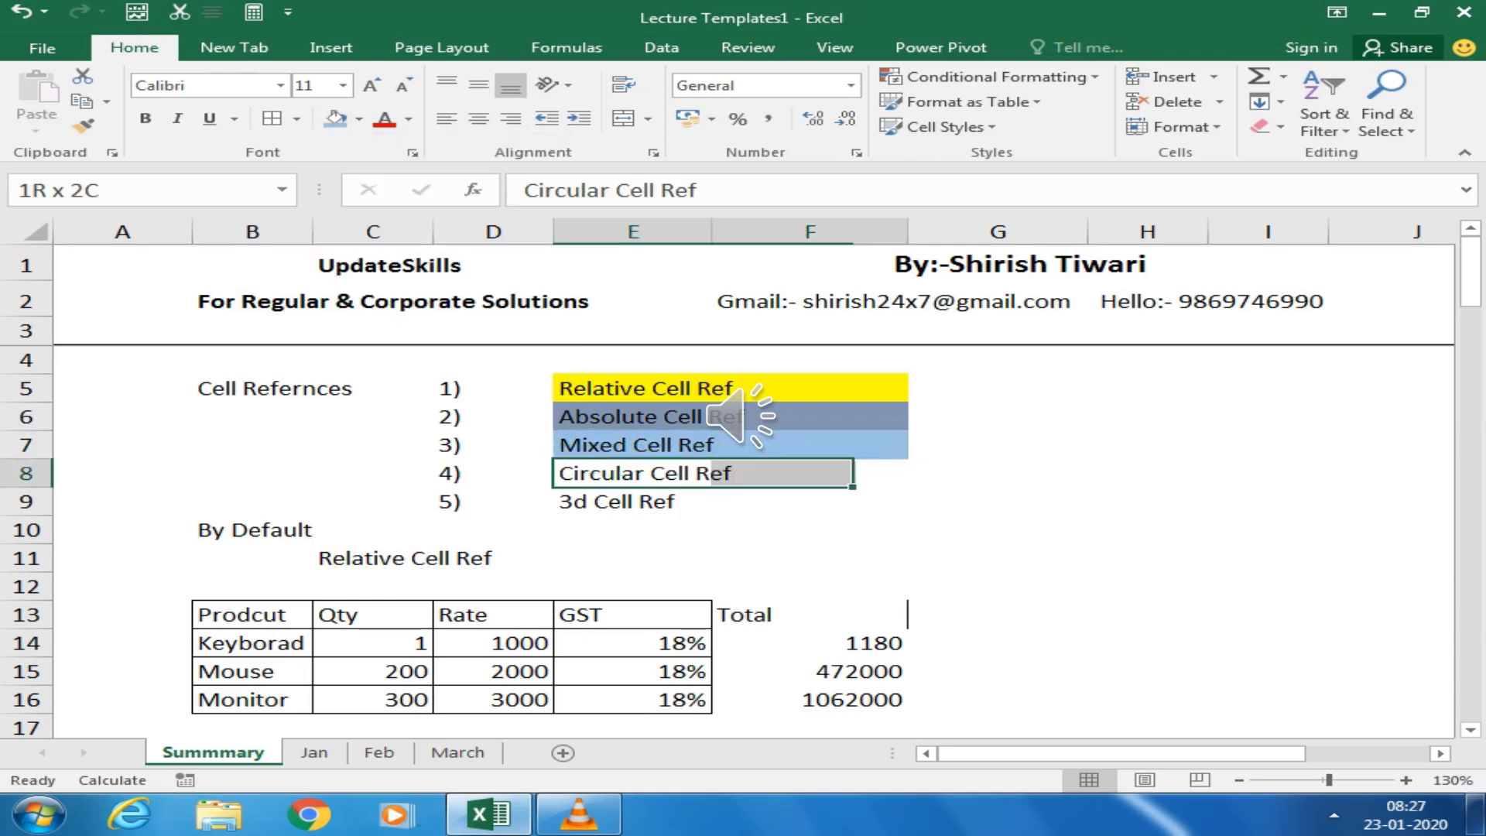
click(358, 117)
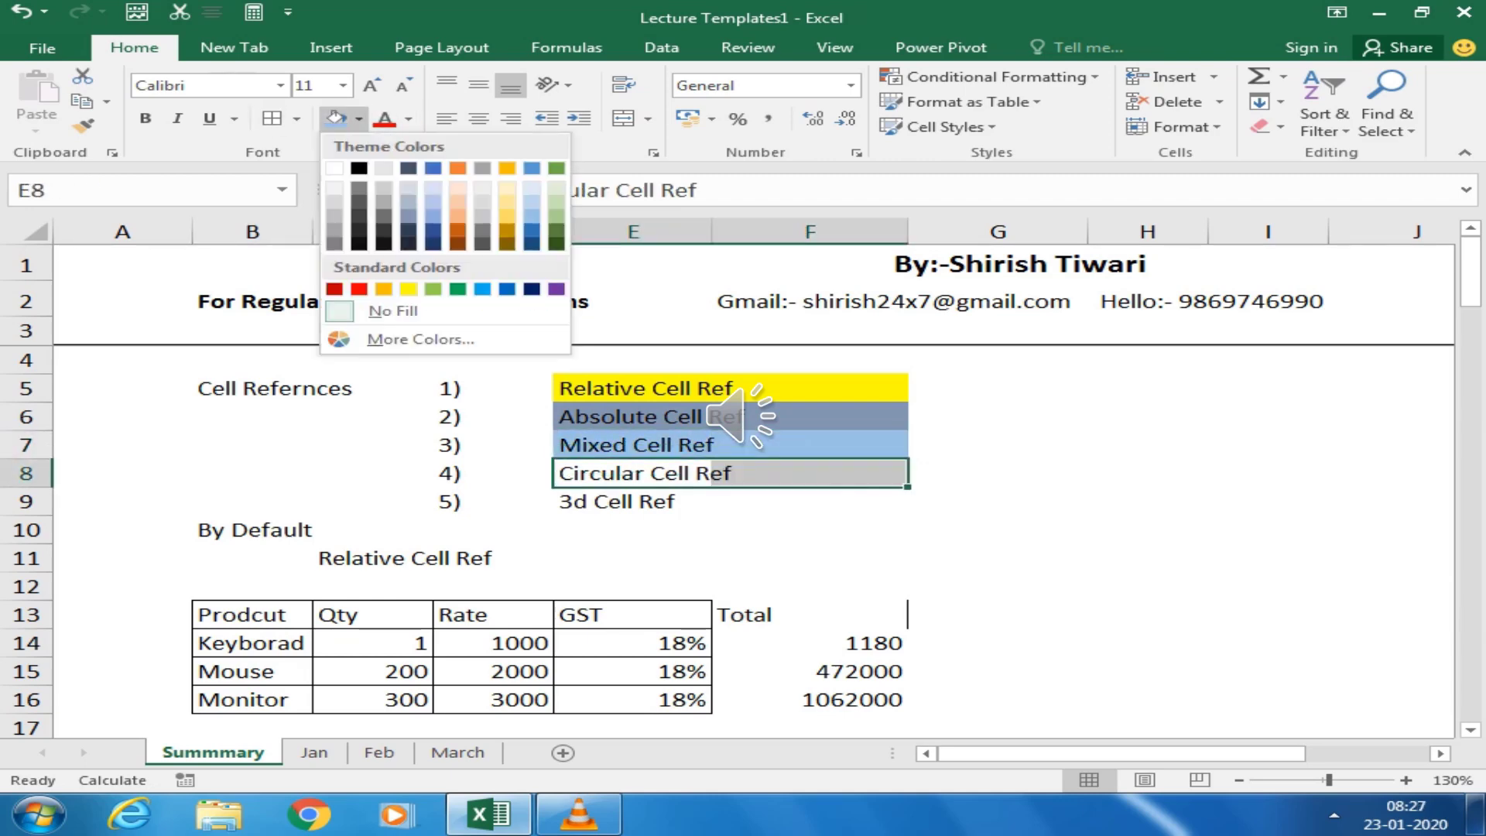
click(504, 219)
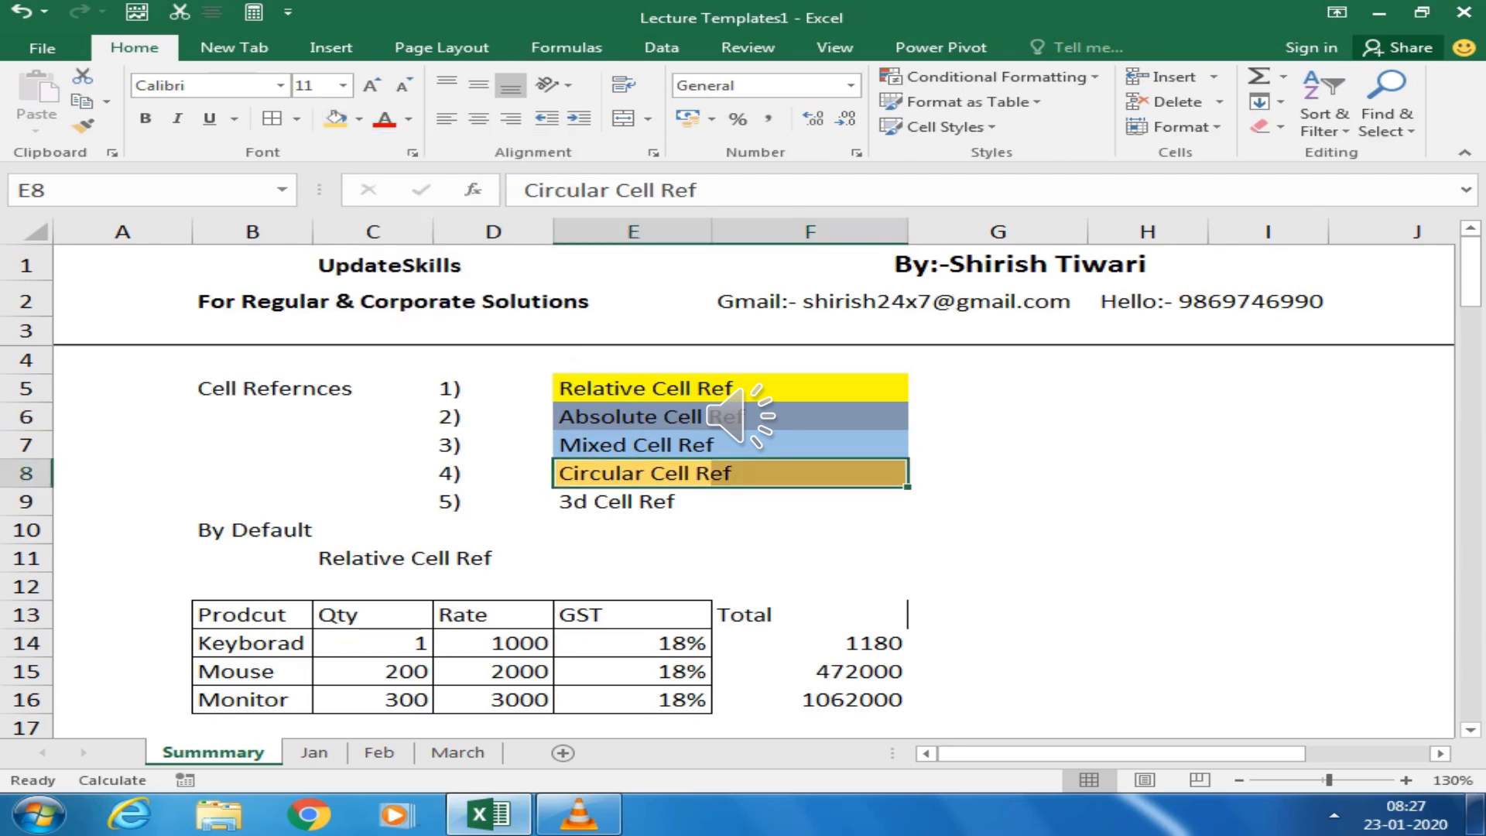
drag(588, 501, 1077, 502)
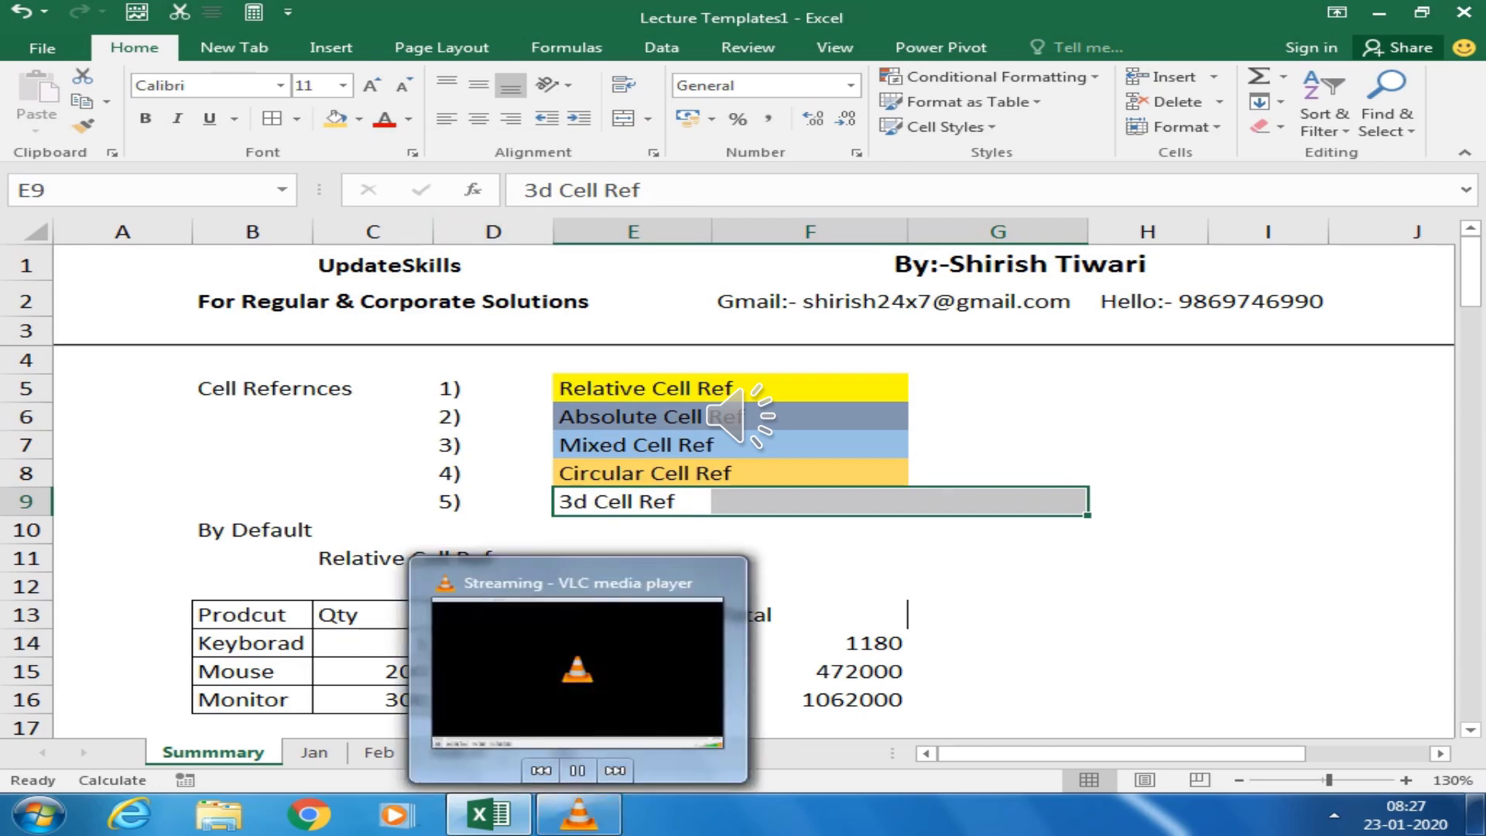
click(997, 530)
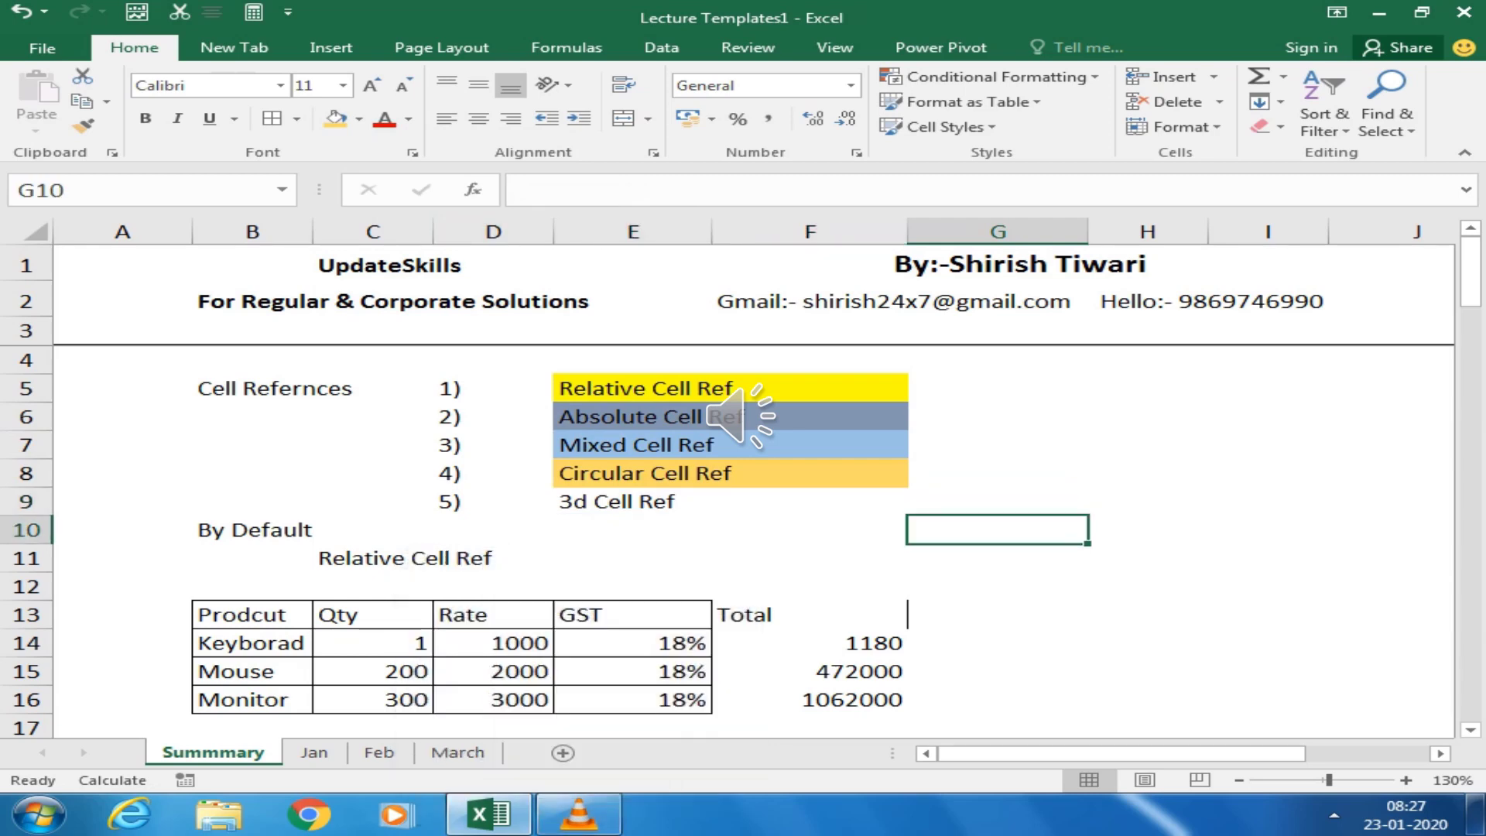